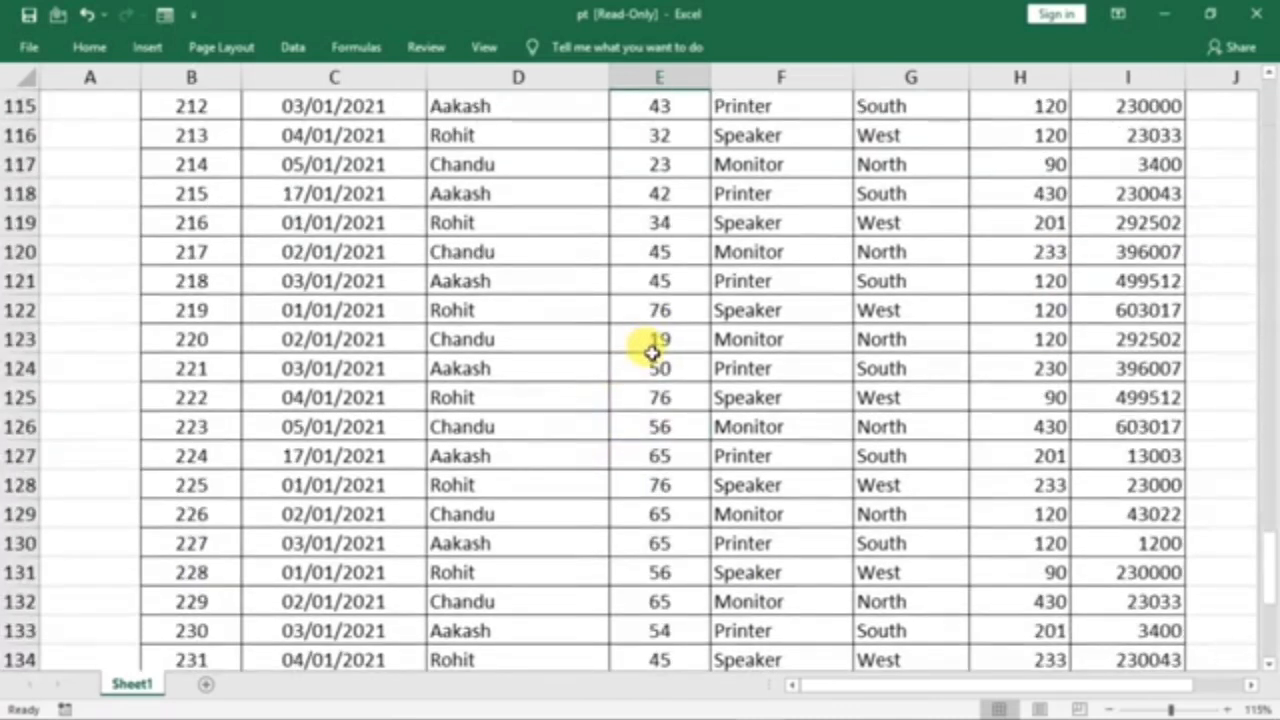
- Look through the sales records on Sheet1 from the header row down to the last entries
scroll(652, 352, "up", 8)
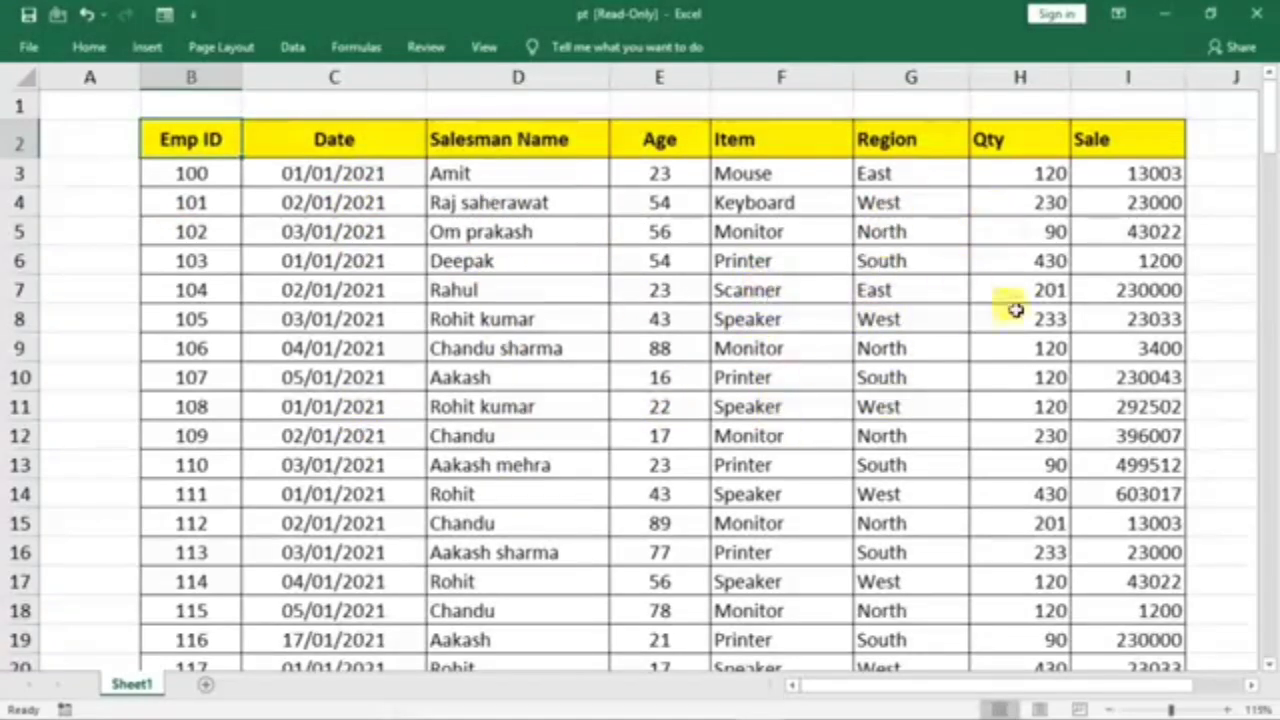
left_click(612, 422)
scroll(611, 420, "down", 10)
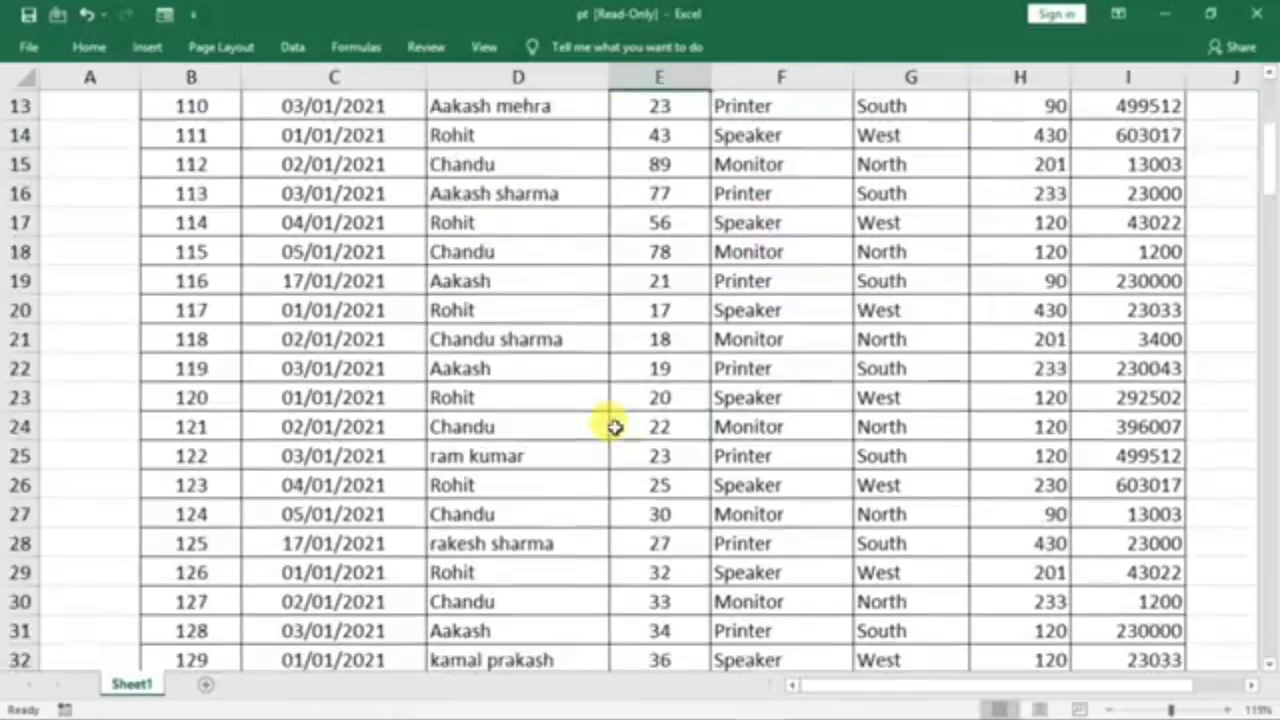
scroll(614, 416, "down", 20)
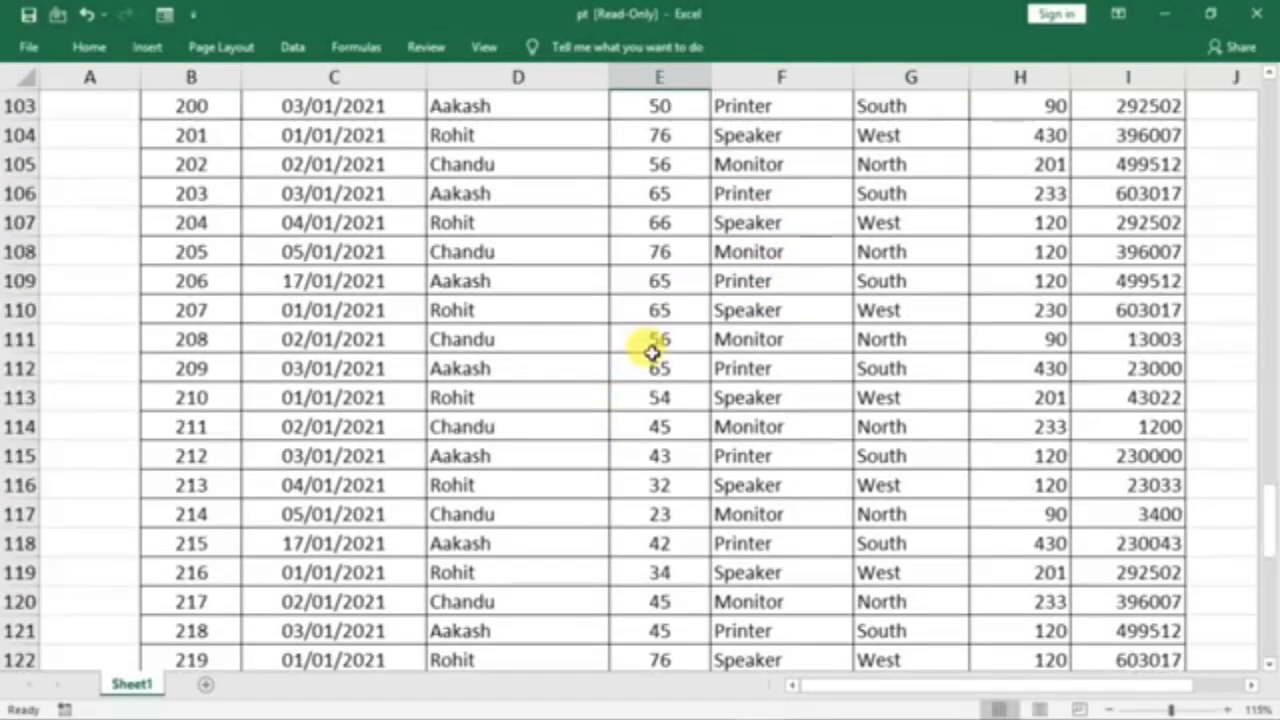
scroll(651, 350, "down", 4)
scroll(651, 350, "up", 20)
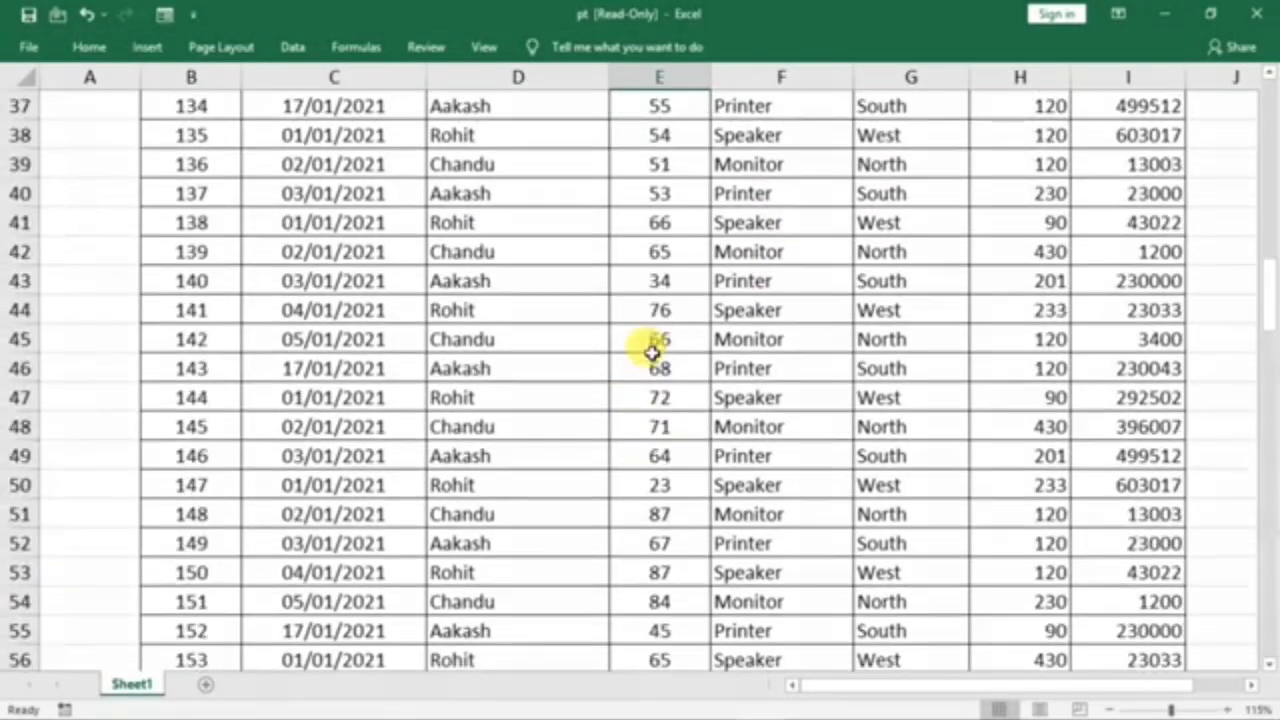
scroll(651, 350, "up", 12)
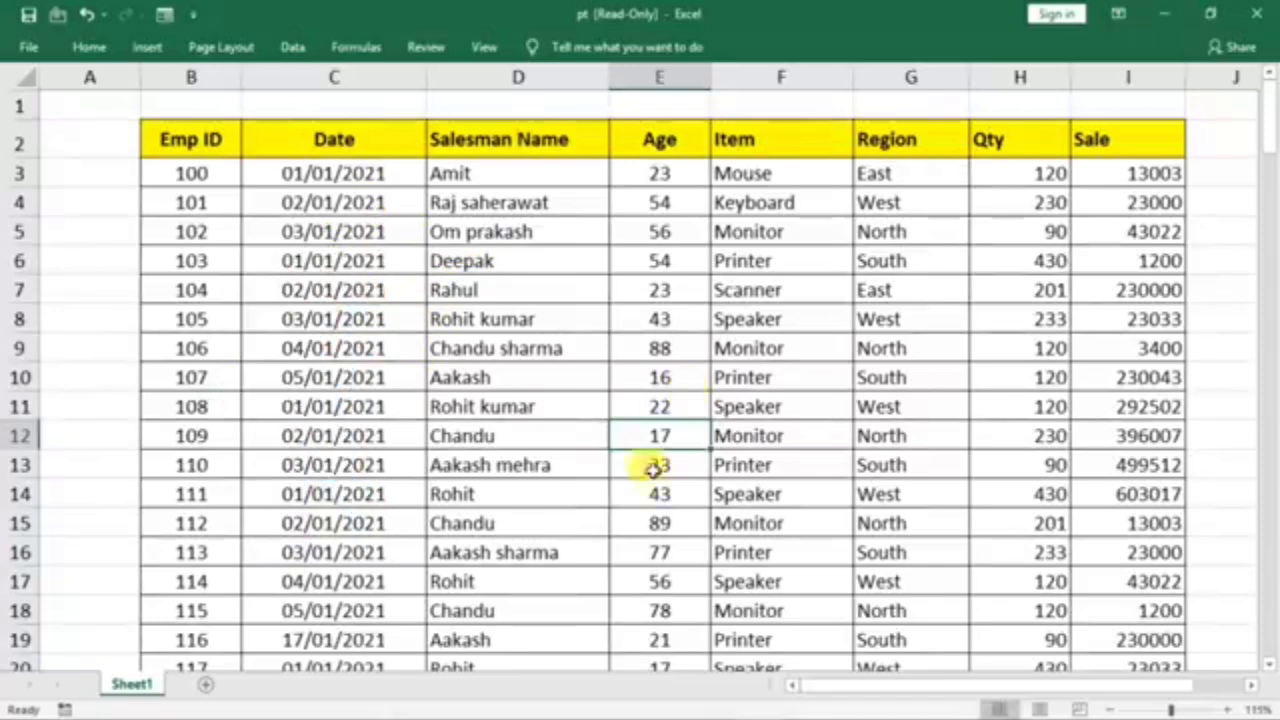
left_click(491, 323)
left_click(406, 455)
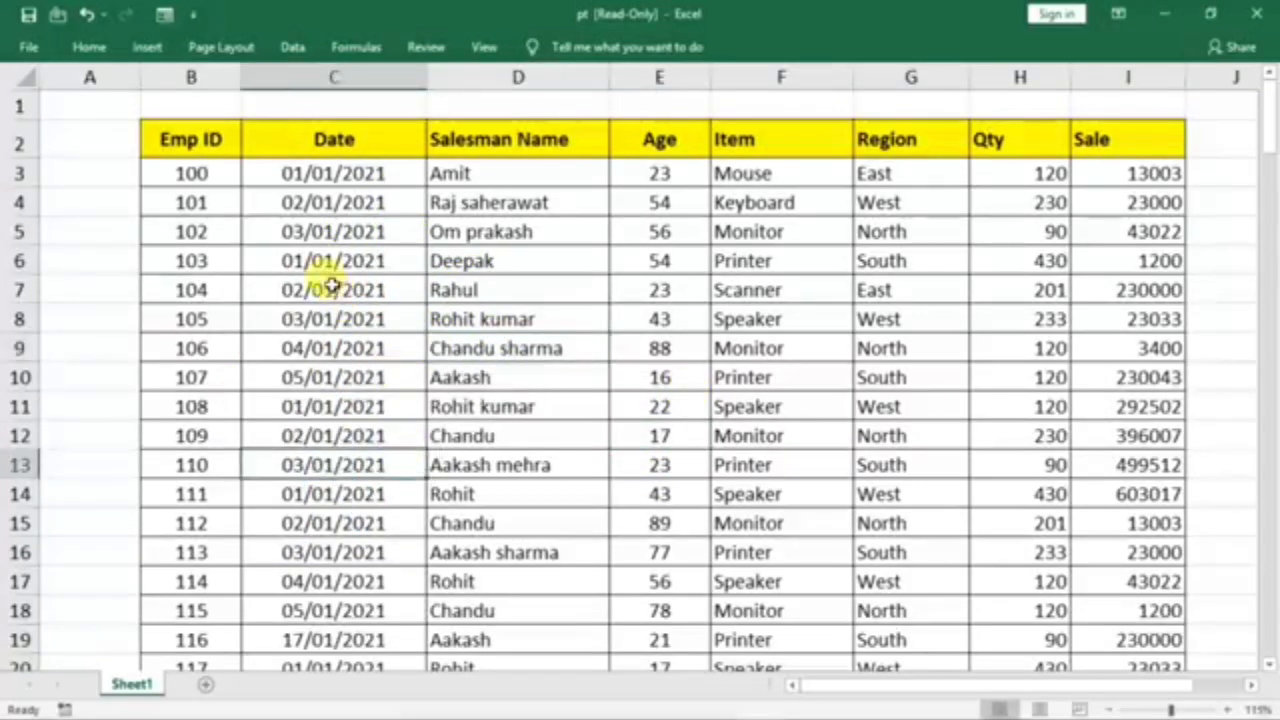
left_click_drag(216, 147, 834, 449)
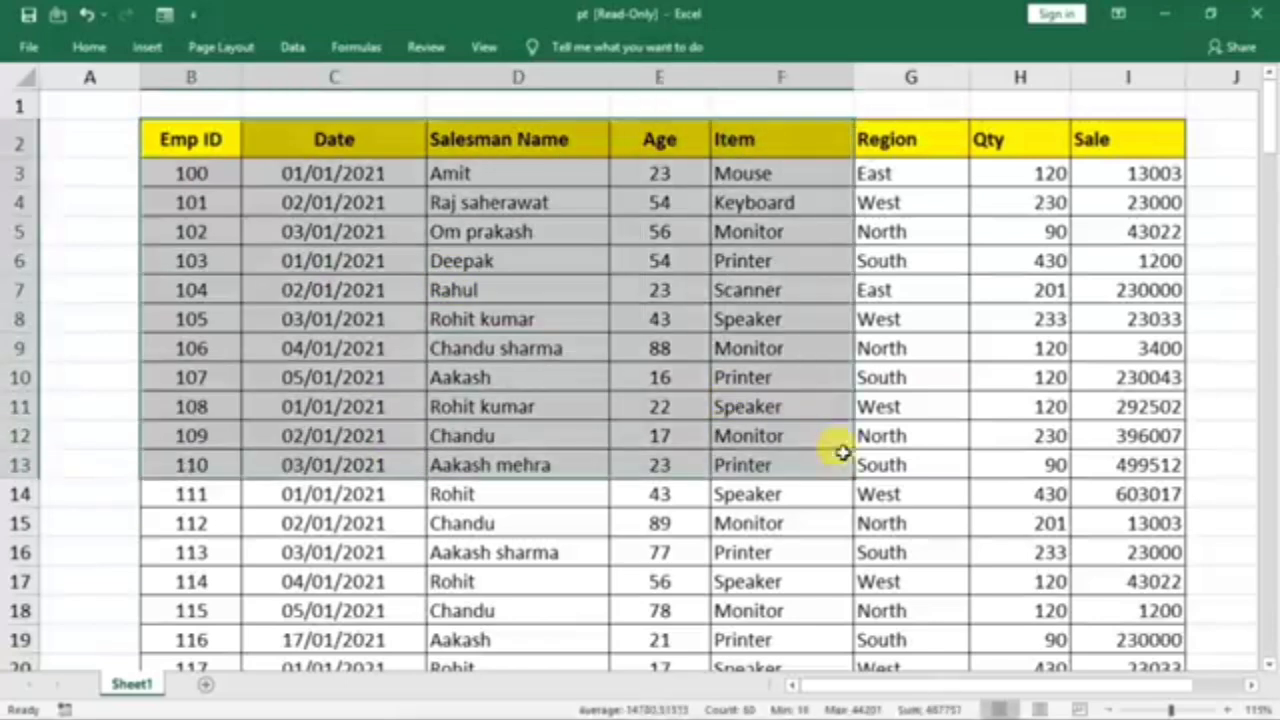
left_click(563, 345)
left_click(404, 329)
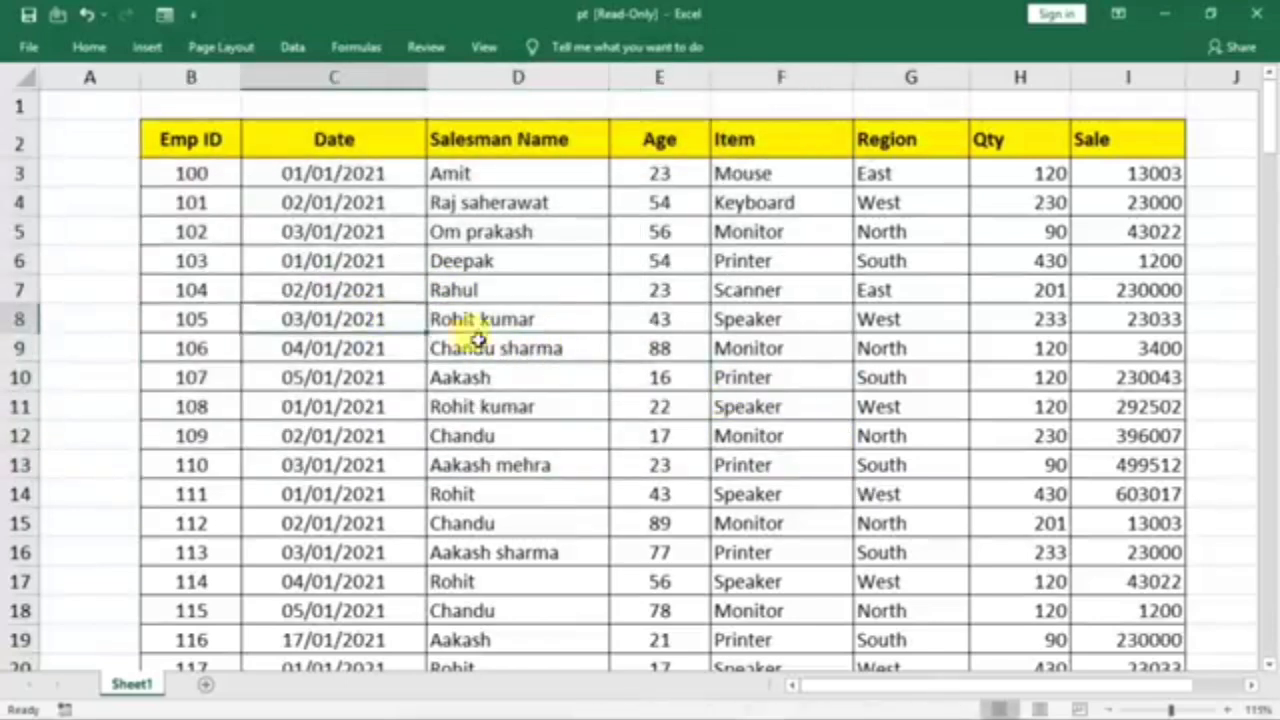
- Start creating a PivotTable from the sales data range B2:I146 on Sheet1
left_click(537, 292)
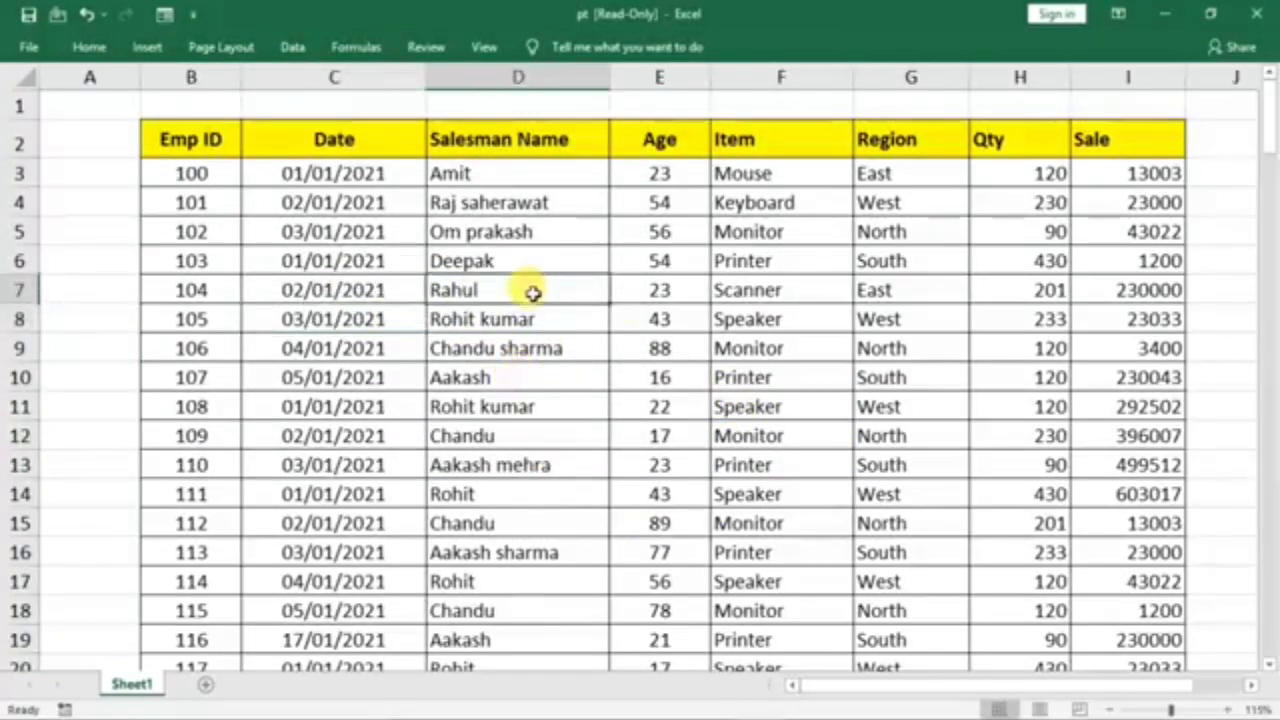
left_click(148, 50)
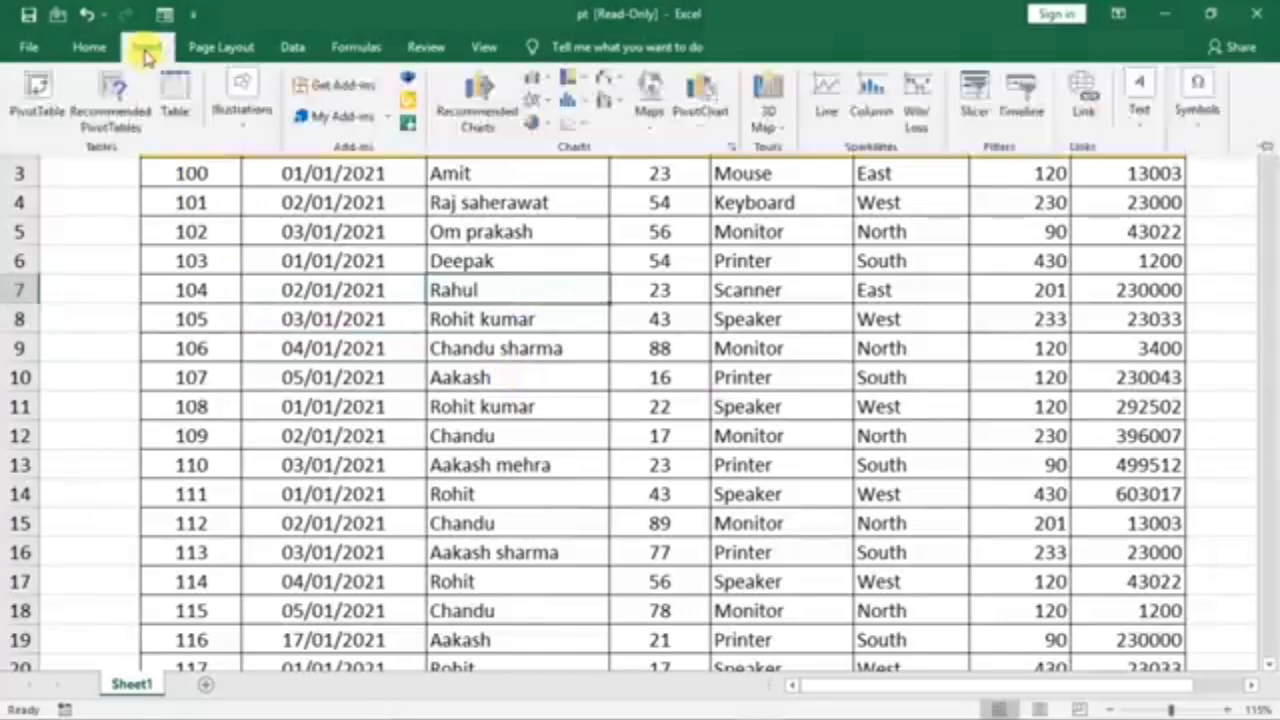
left_click(35, 105)
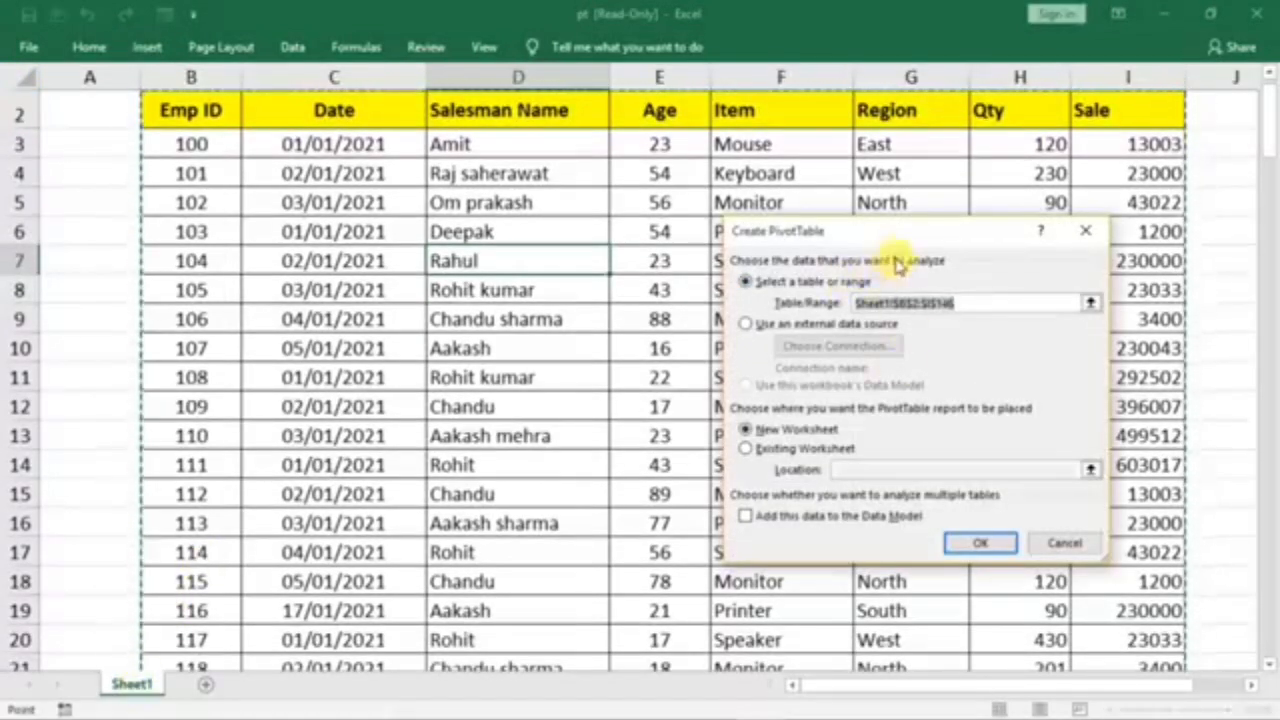
left_click_drag(823, 240, 543, 206)
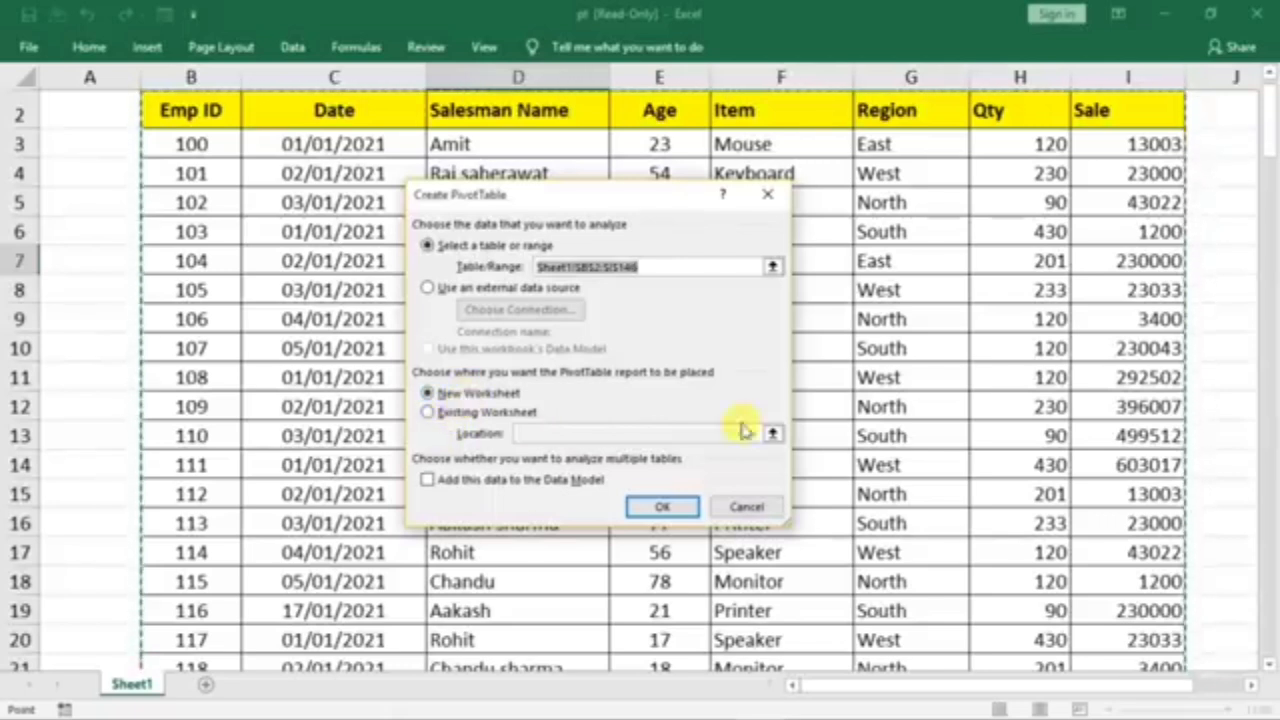
- Set the PivotTable's destination to cell K4 on the existing Sheet1
left_click(429, 412)
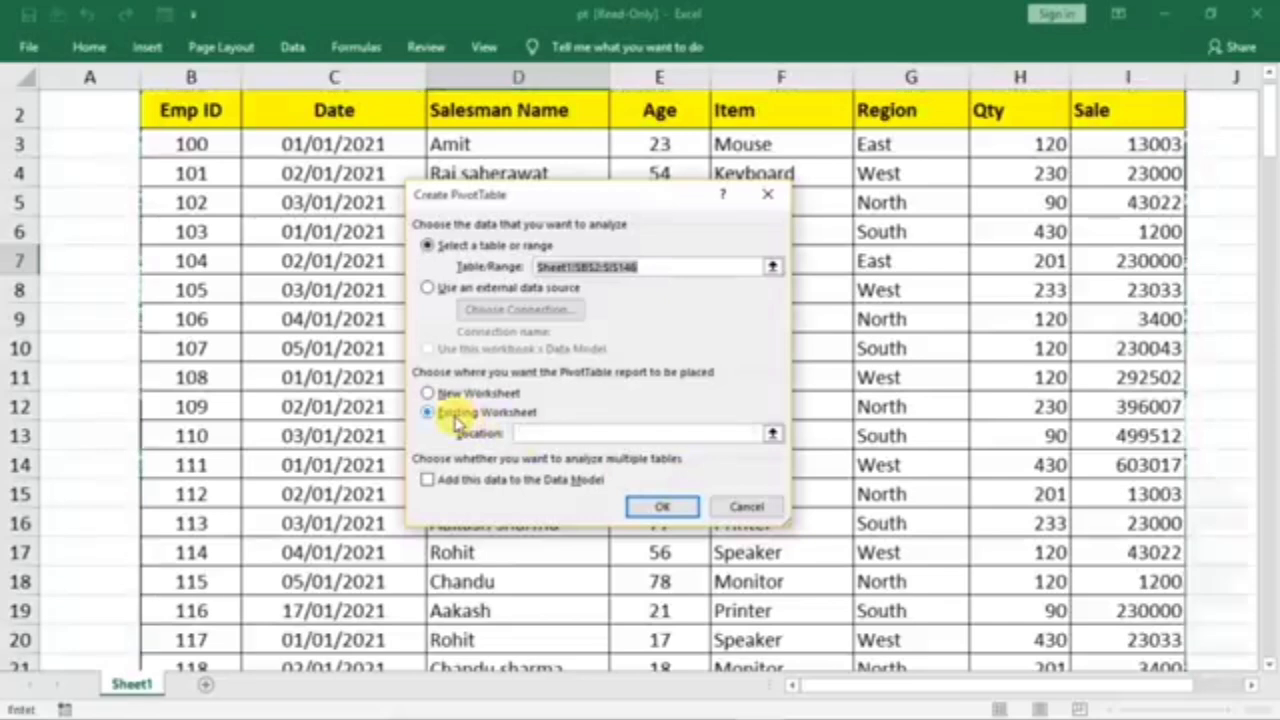
left_click(530, 435)
left_click_drag(1114, 687, 1207, 692)
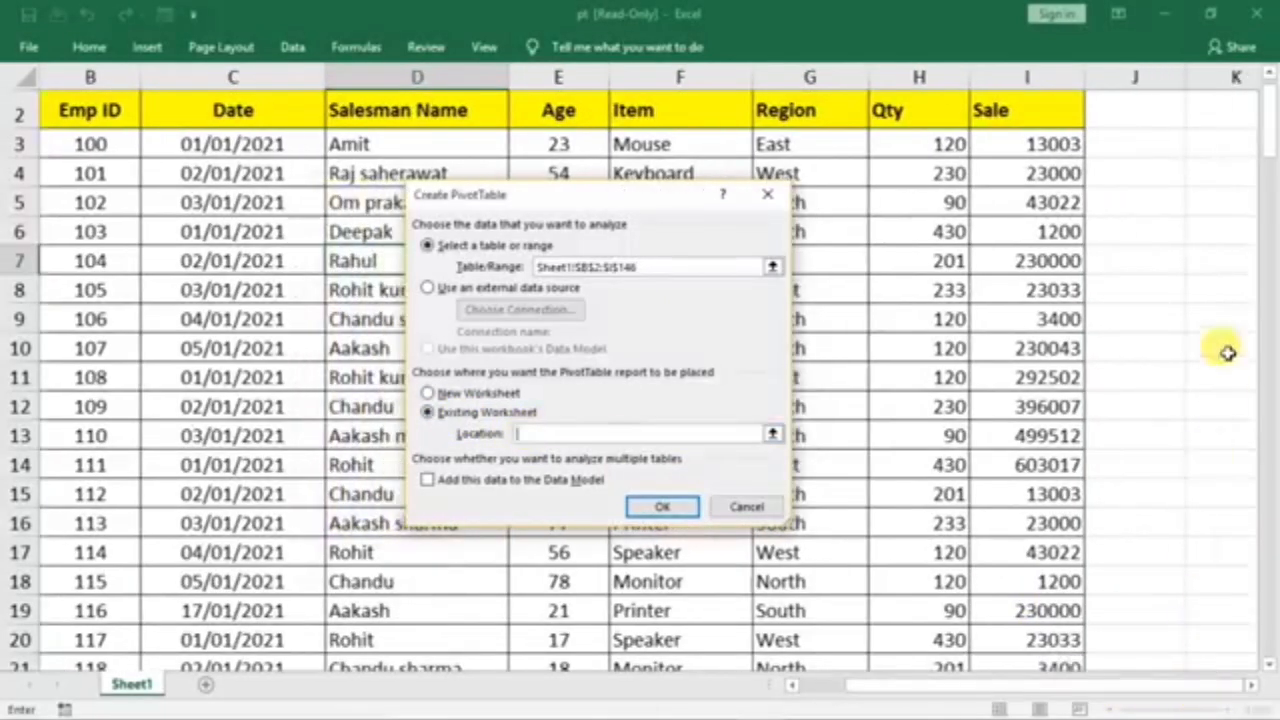
left_click(1210, 174)
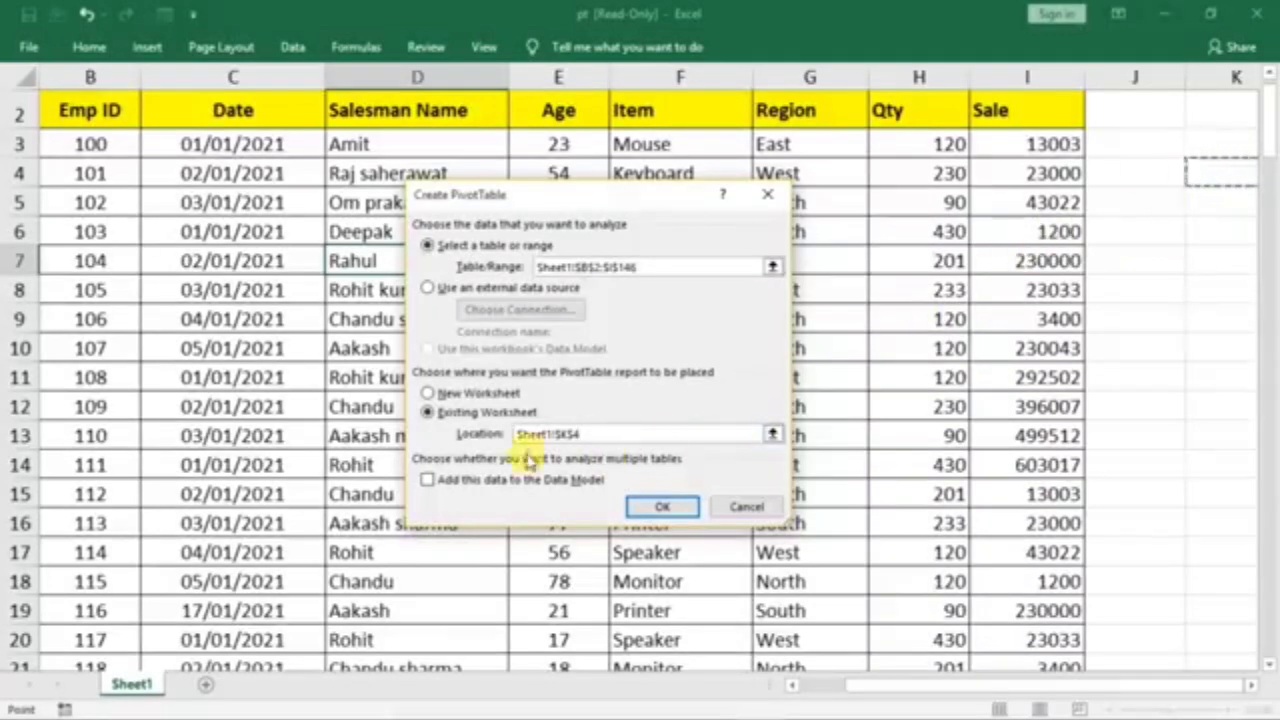
- Choose a new worksheet as the PivotTable's destination and create it
left_click(455, 396)
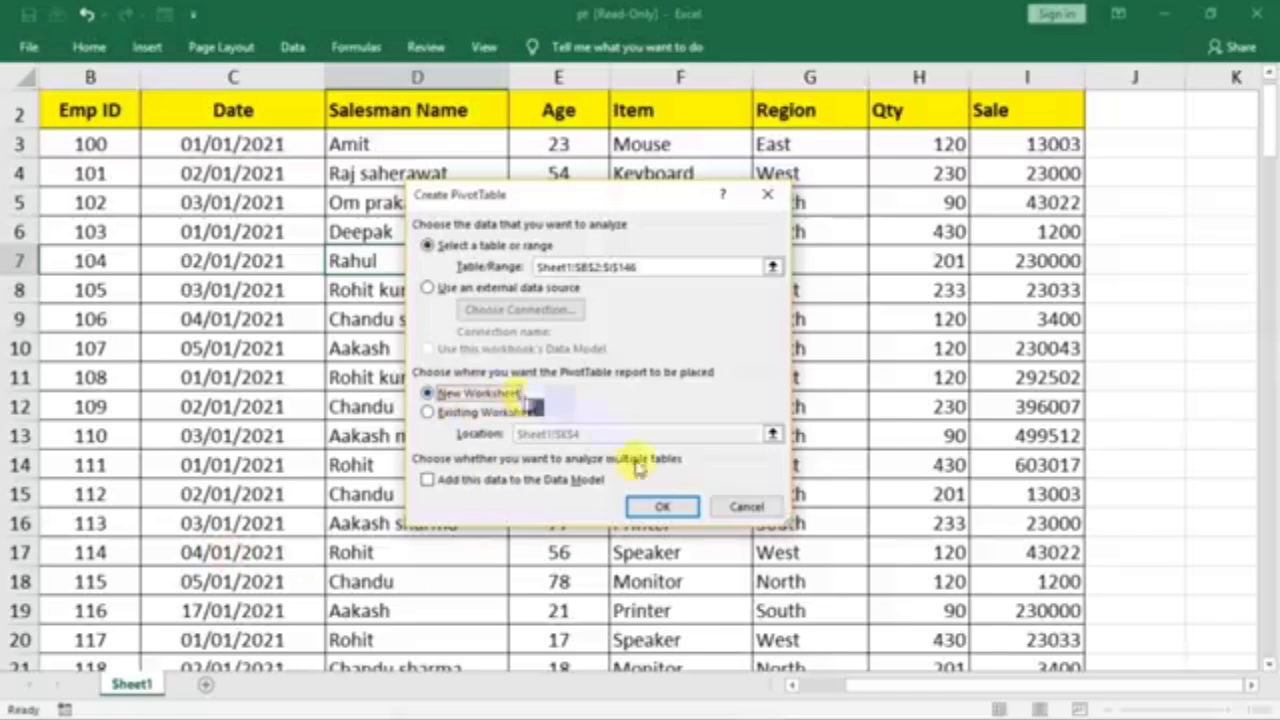
left_click(651, 510)
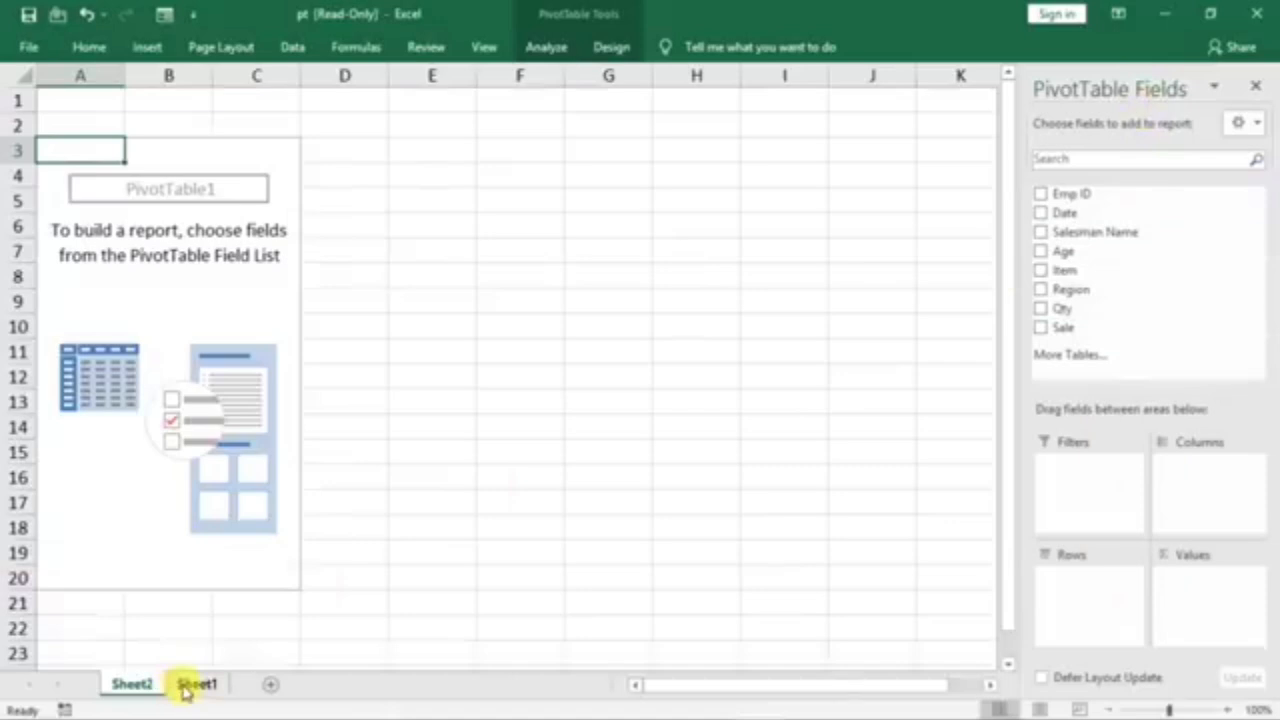
- Compare the column headers of the source data on Sheet1 with the PivotTable's field list on Sheet2
left_click(190, 685)
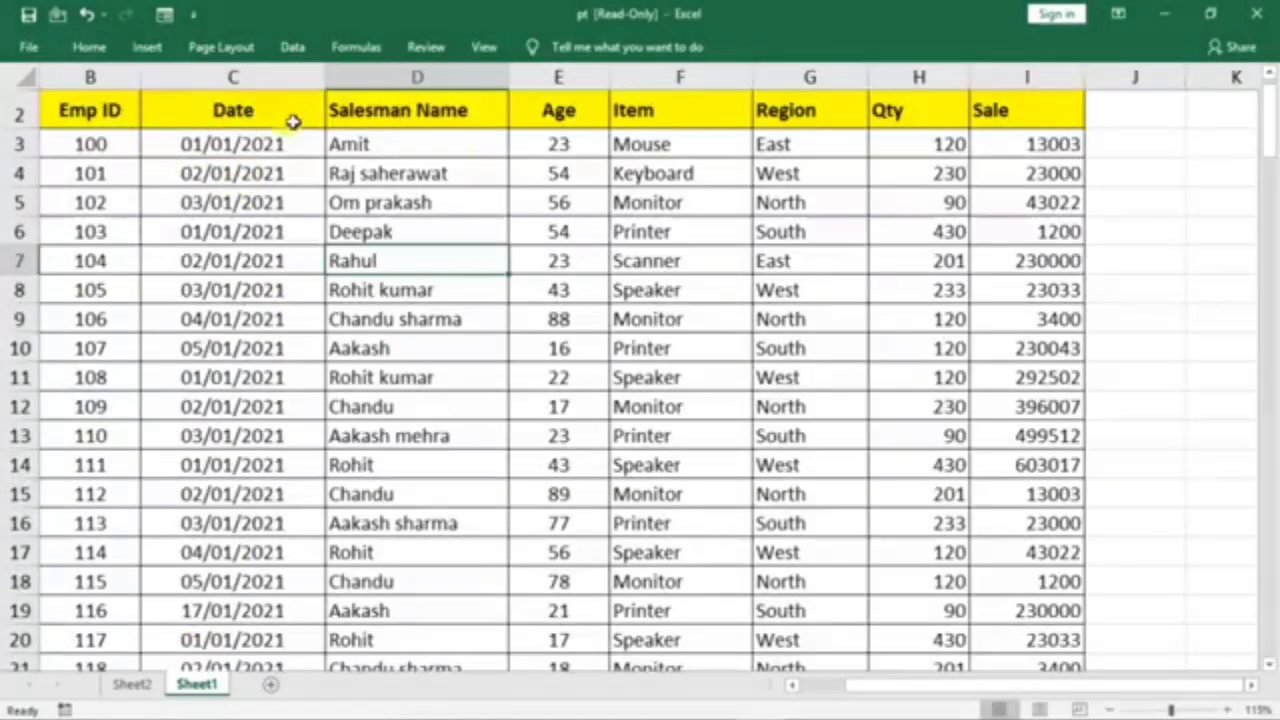
scroll(320, 115, "up", 1)
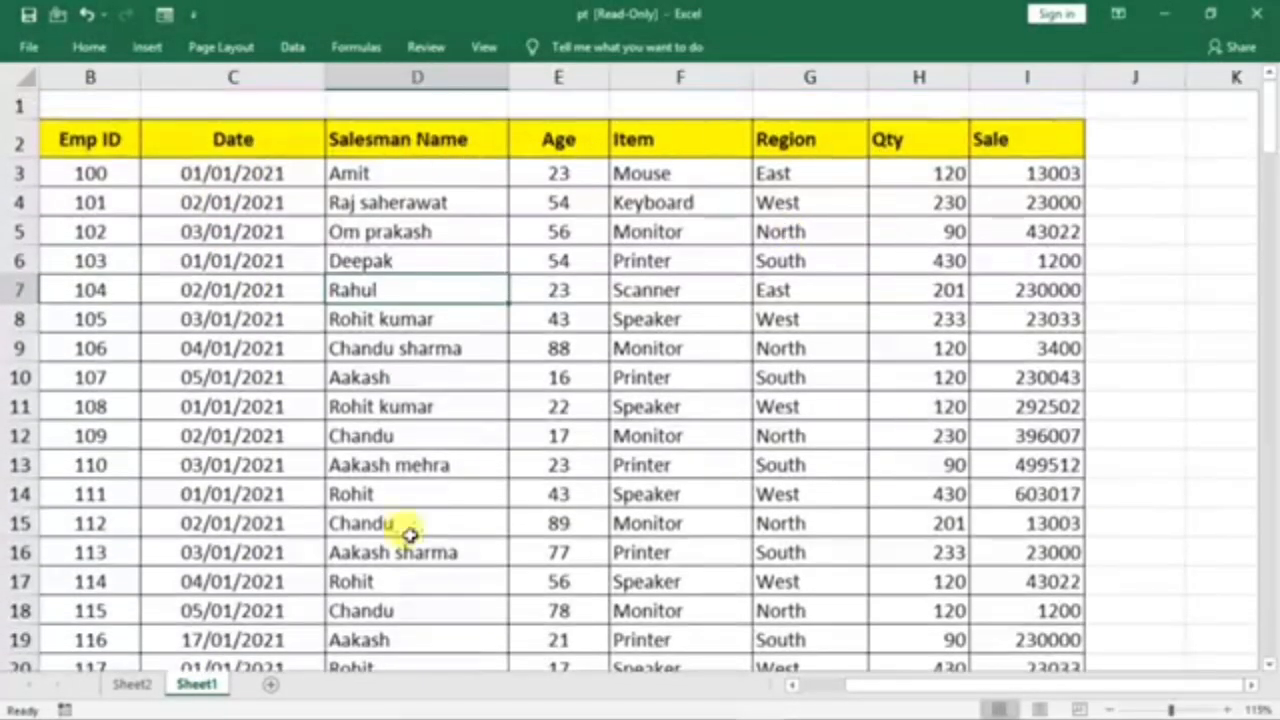
left_click(128, 686)
left_click_drag(1095, 194, 1108, 213)
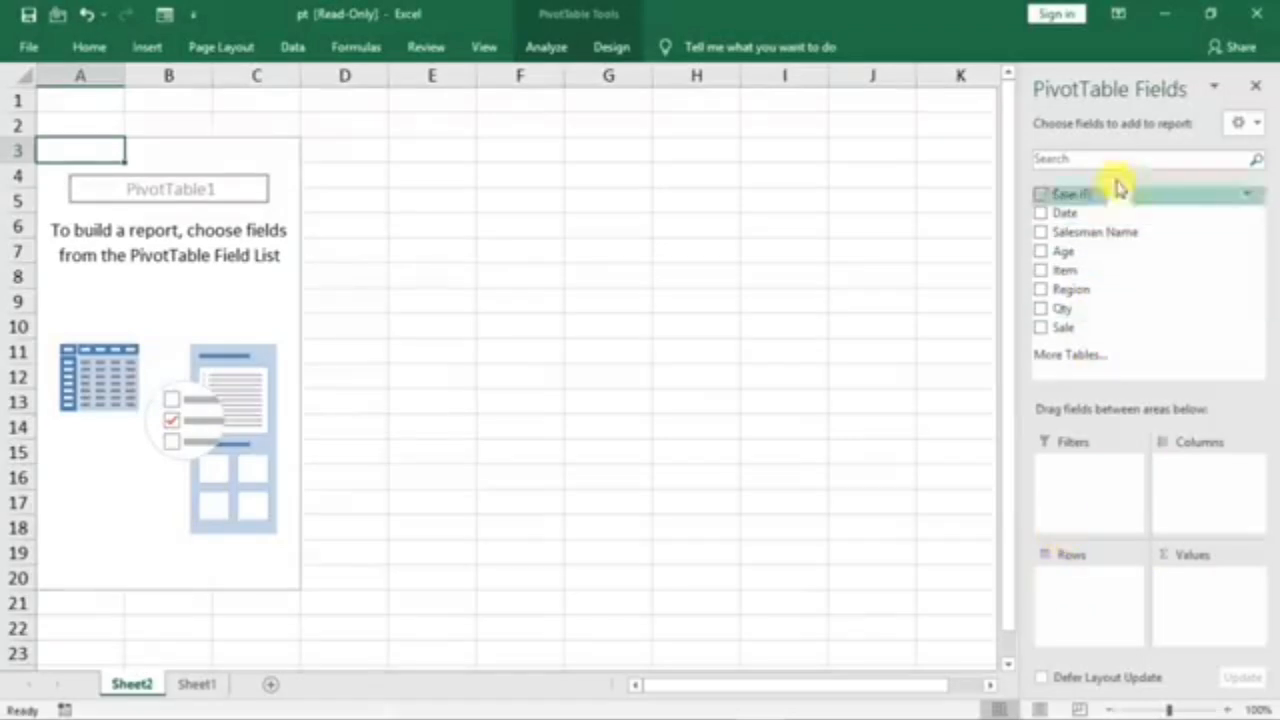
- Float the PivotTable Fields pane over Sheet2, lengthen it until the fields show, and place it over columns I to K
left_click_drag(1140, 90, 718, 143)
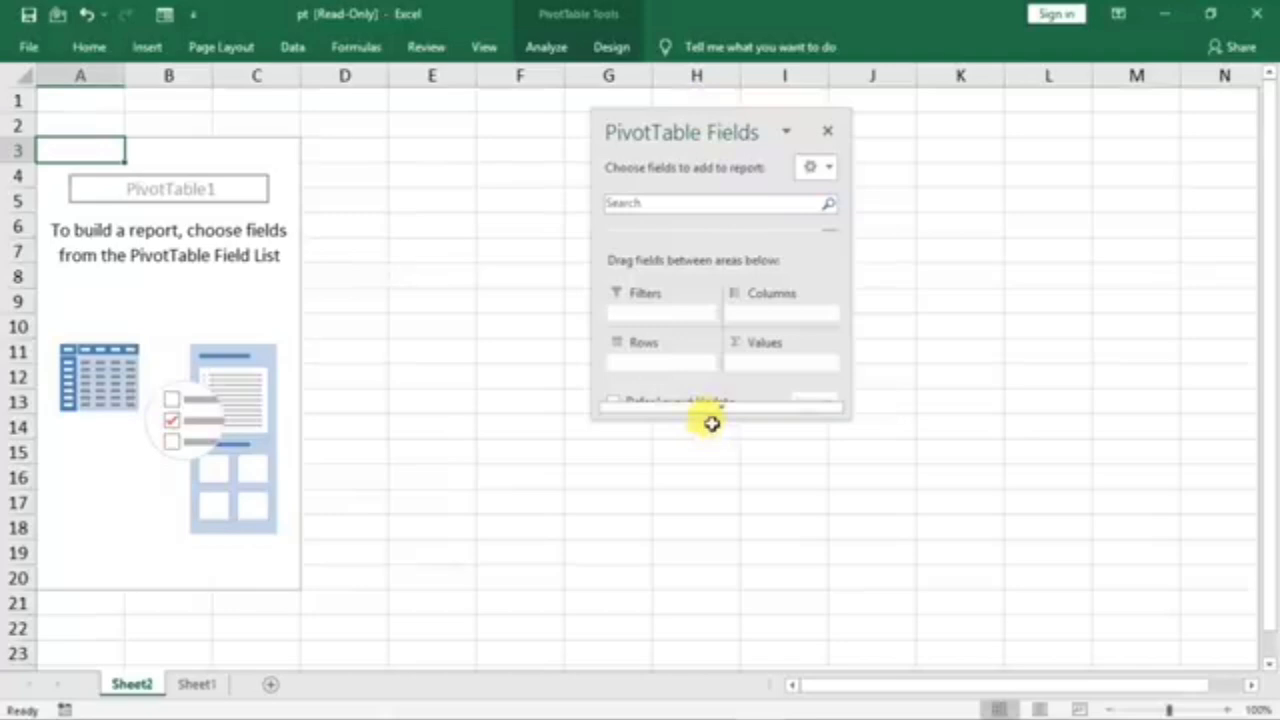
left_click_drag(712, 416, 686, 669)
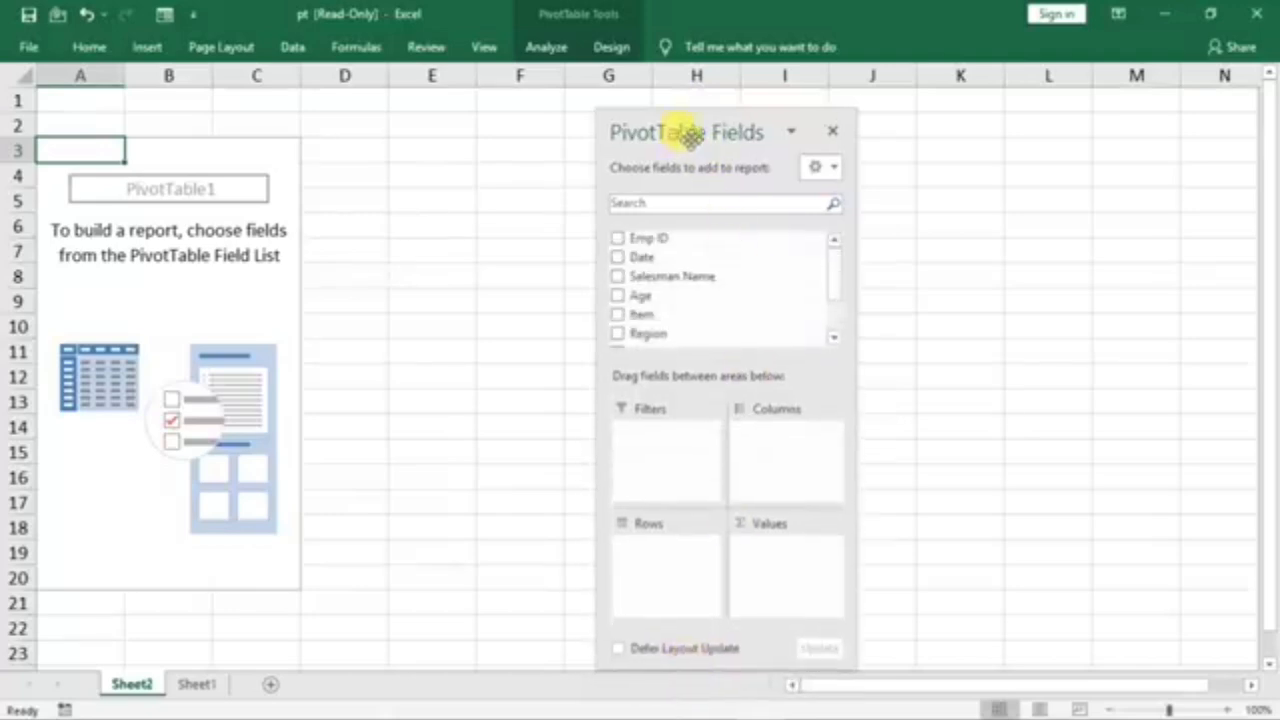
left_click_drag(703, 130, 852, 127)
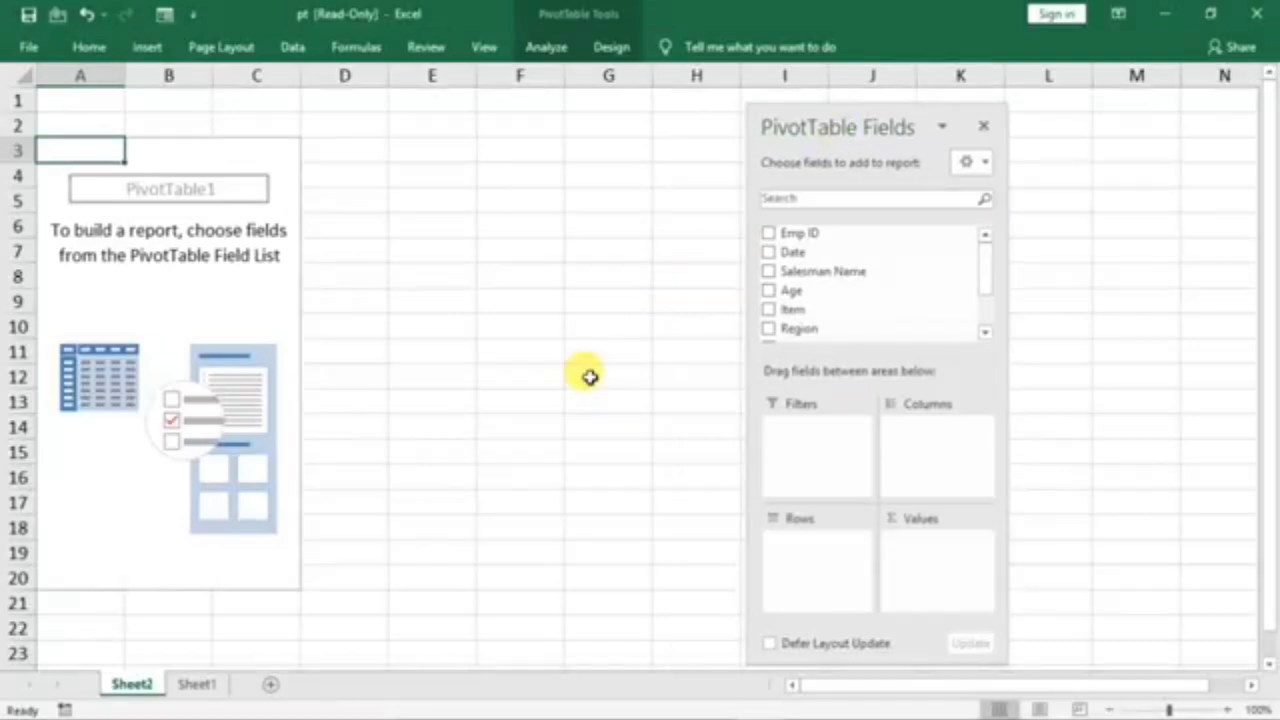
- Add the Region field to the Rows area of the PivotTable on Sheet2
left_click(197, 684)
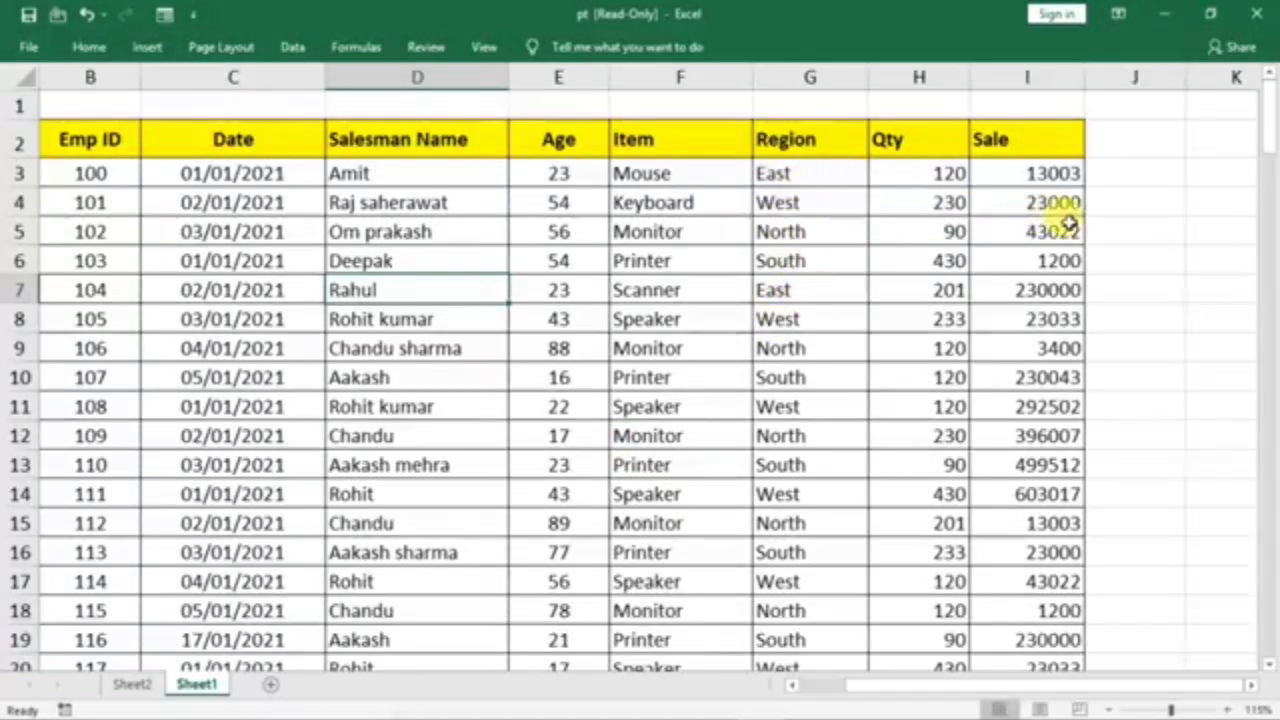
left_click(128, 685)
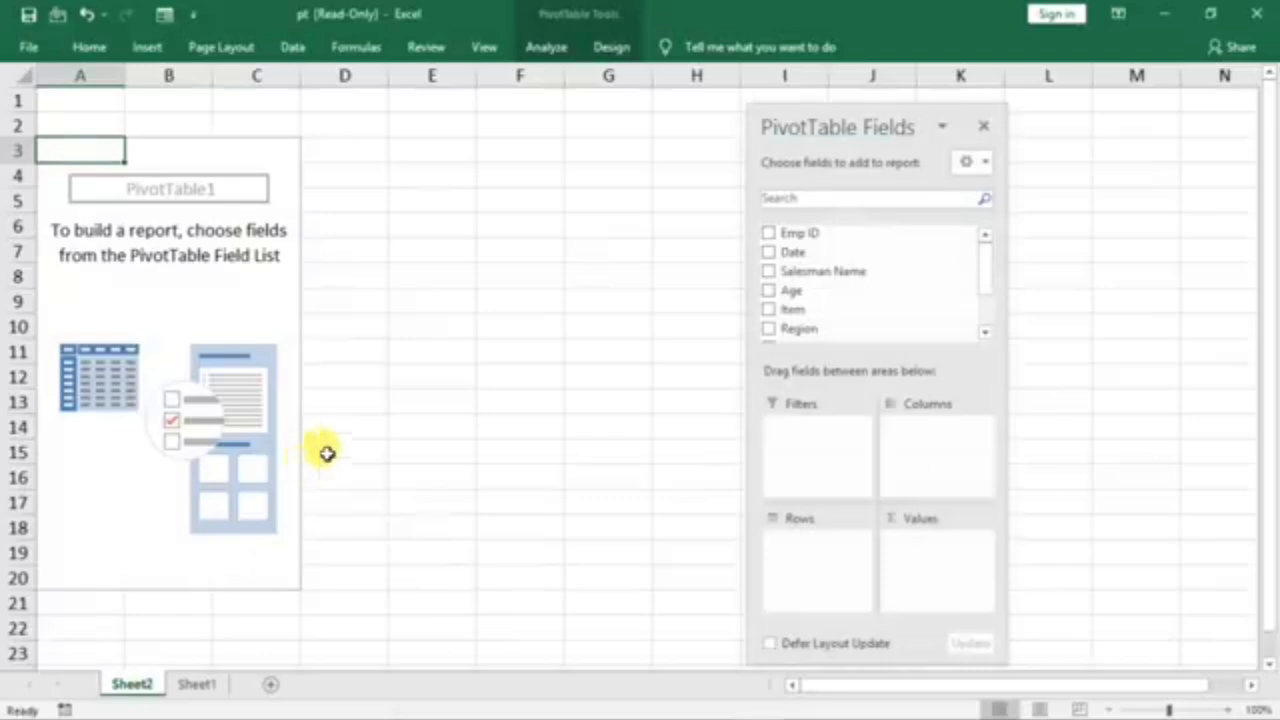
scroll(800, 270, "down", 1)
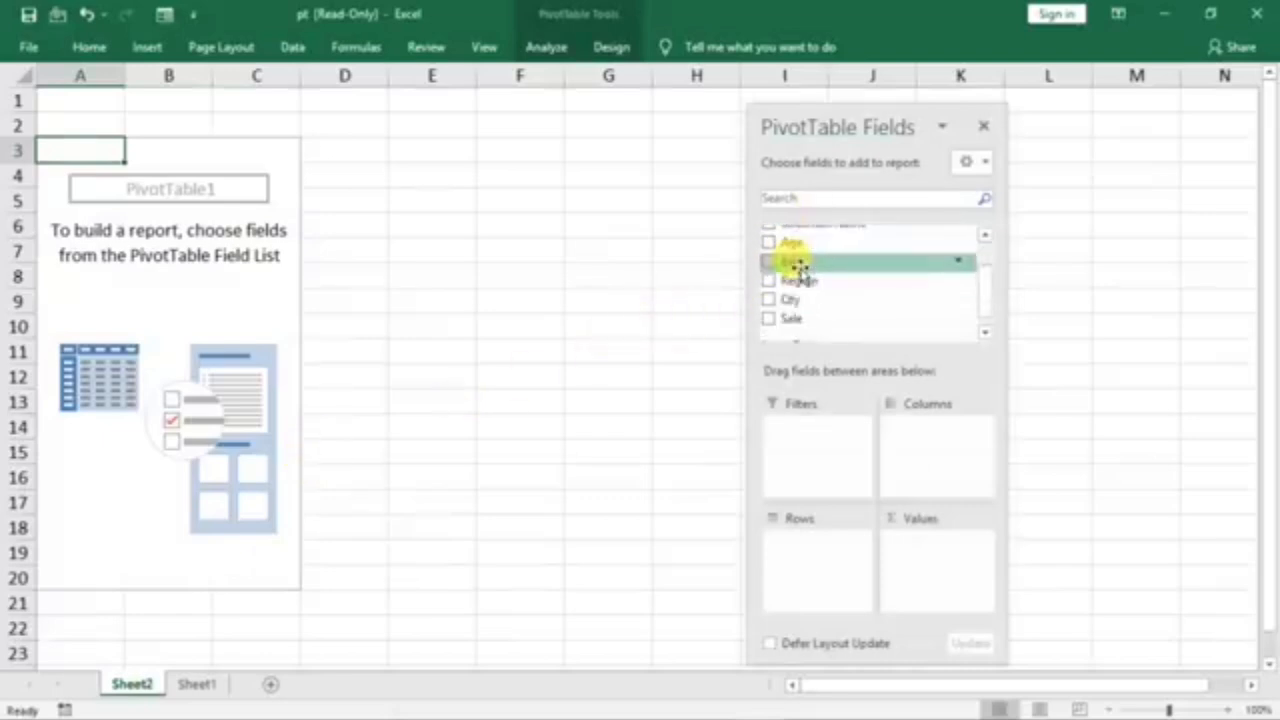
scroll(800, 330, "down", 1)
scroll(800, 331, "up", 3)
scroll(820, 290, "down", 2)
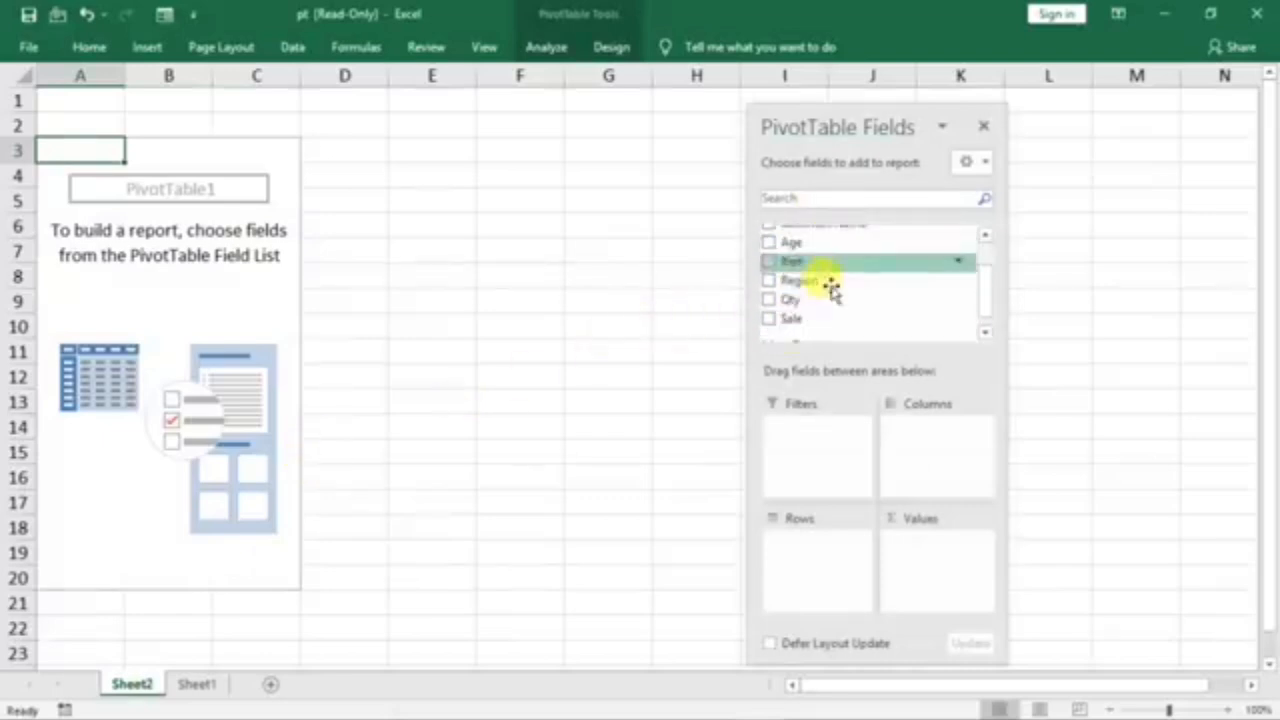
left_click_drag(800, 285, 820, 562)
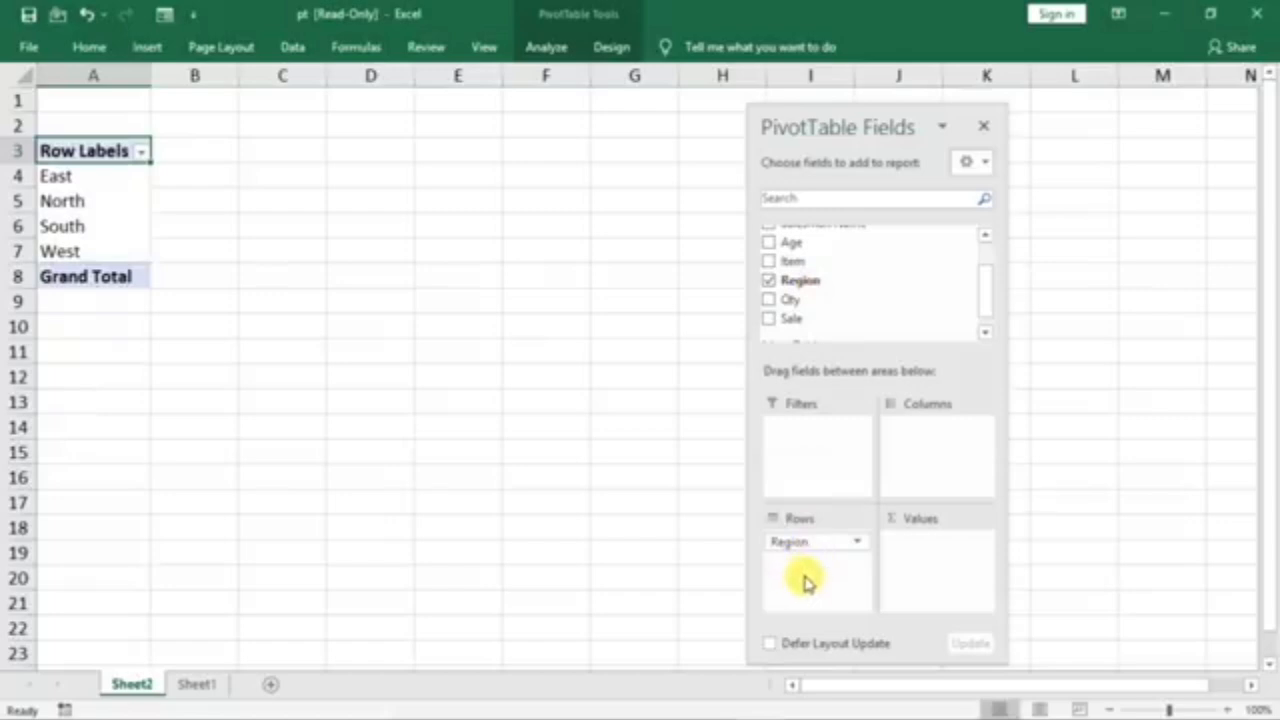
left_click_drag(786, 543, 330, 402)
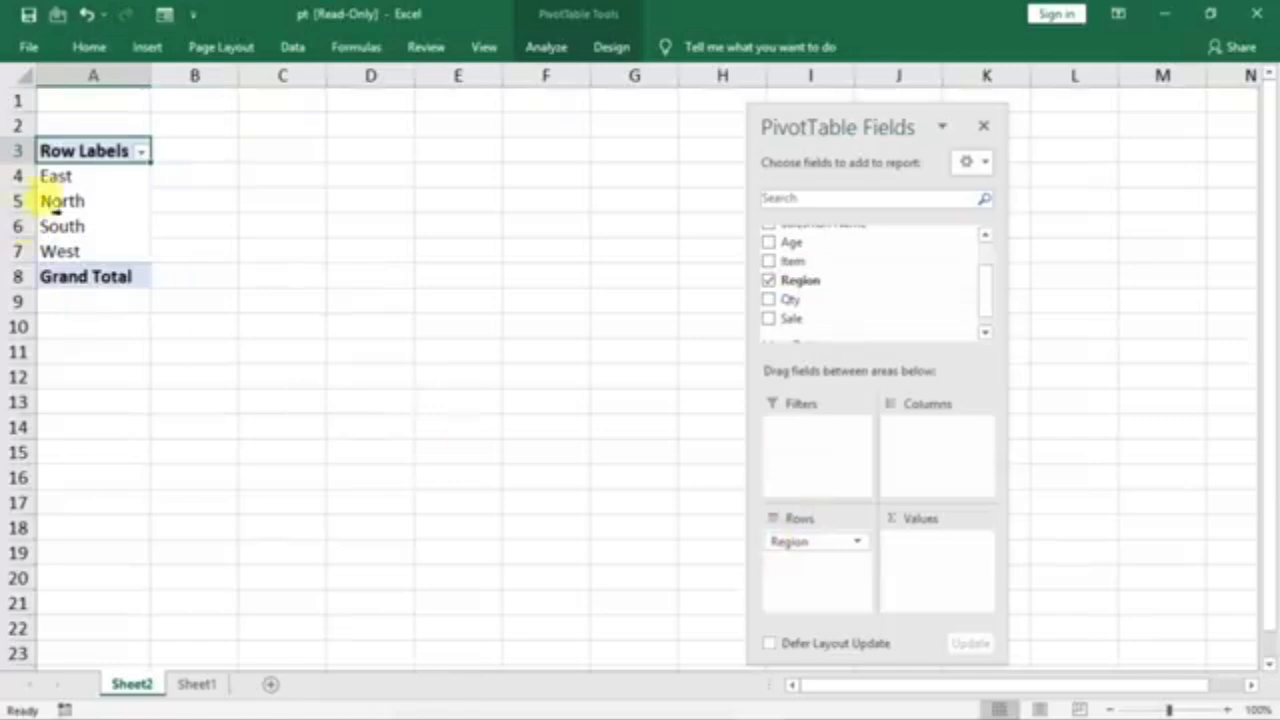
left_click(73, 178)
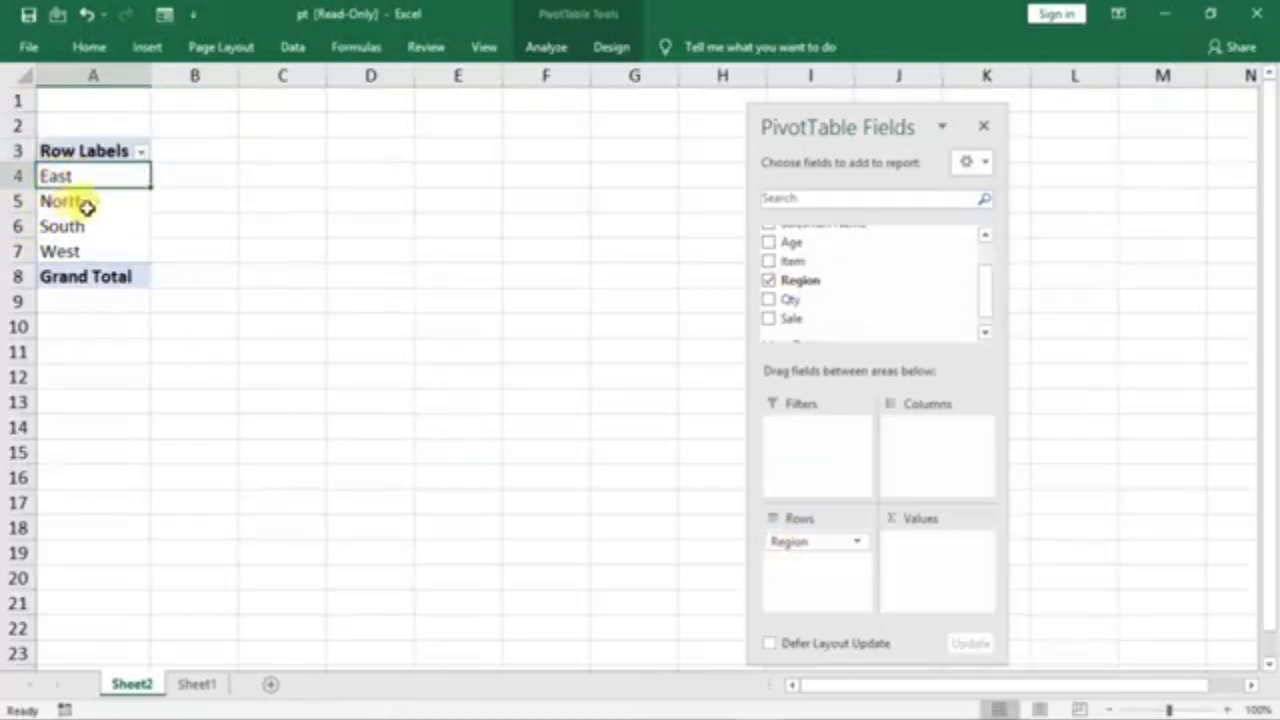
left_click(95, 205)
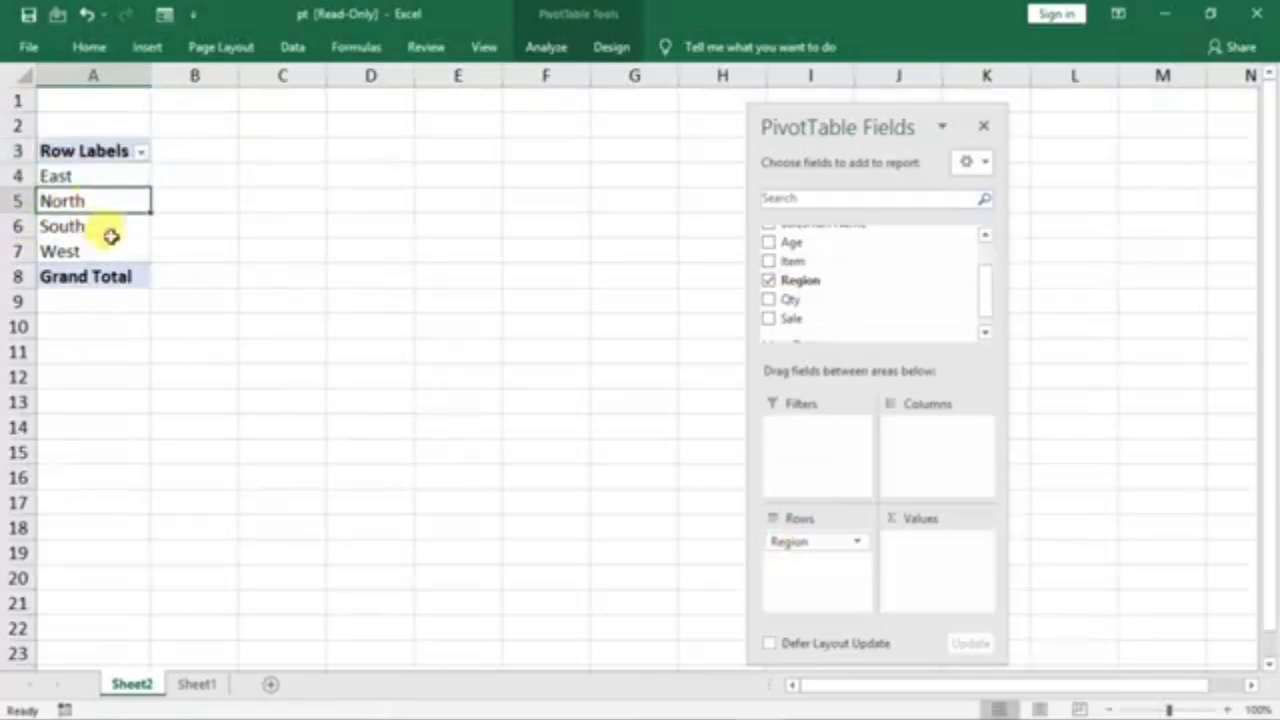
- Move the Region field from the Rows area to the Columns area and inspect the resulting layout
left_click_drag(800, 545, 918, 438)
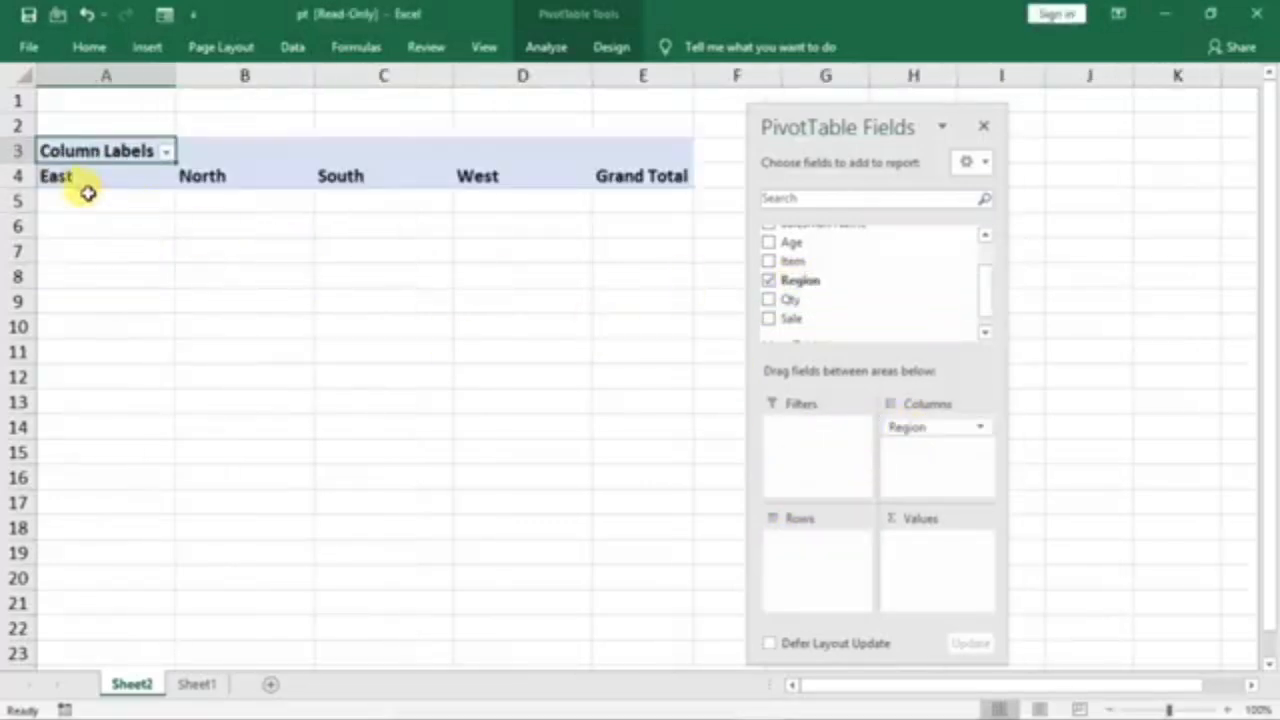
left_click_drag(82, 190, 549, 200)
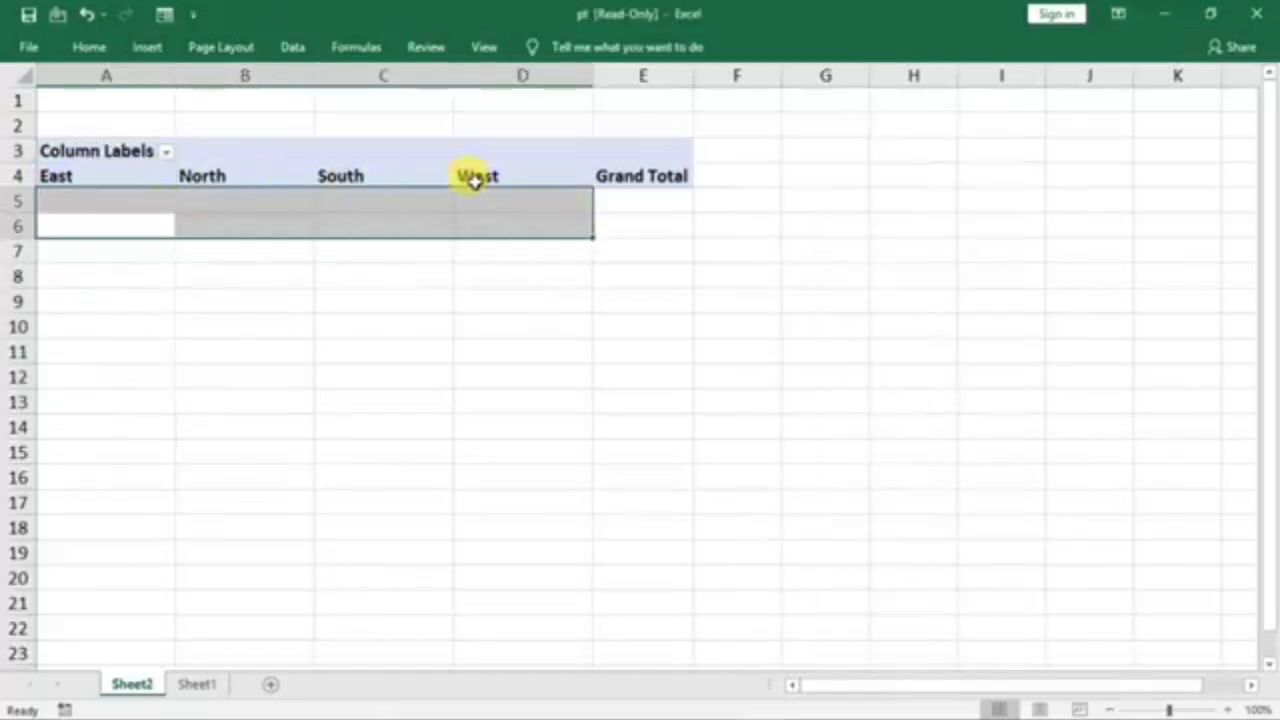
left_click(415, 369)
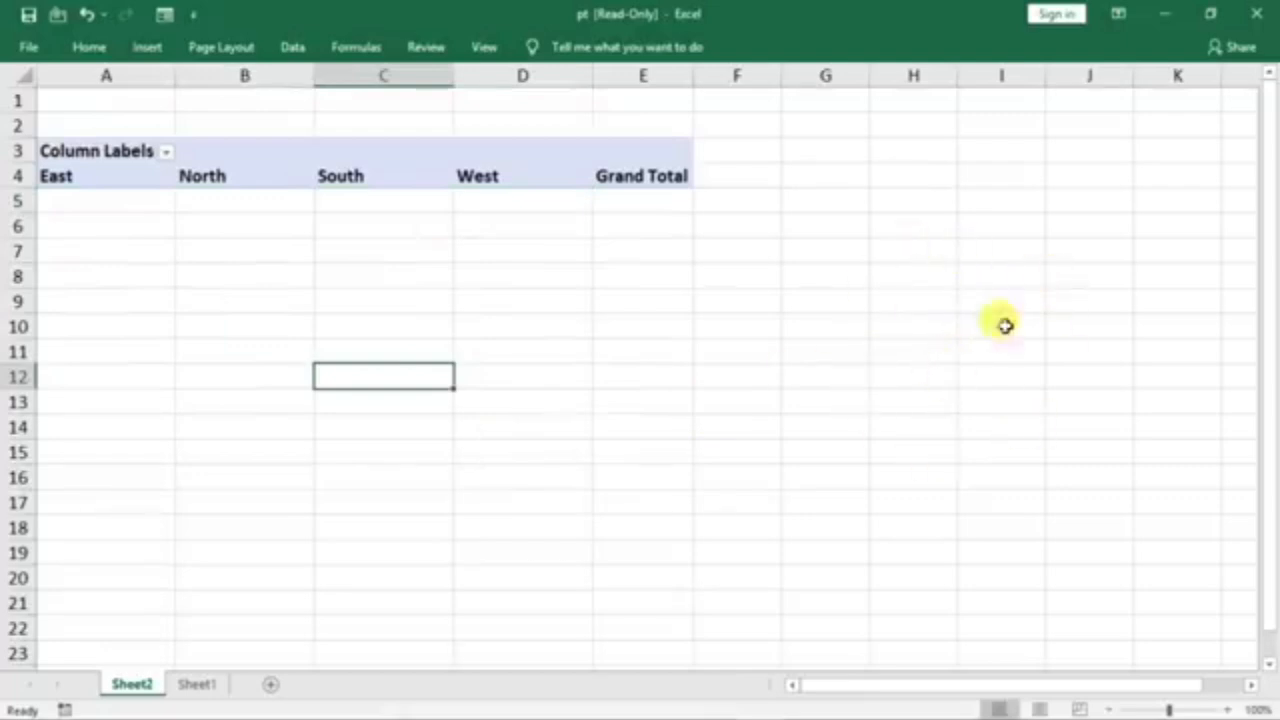
left_click(509, 406)
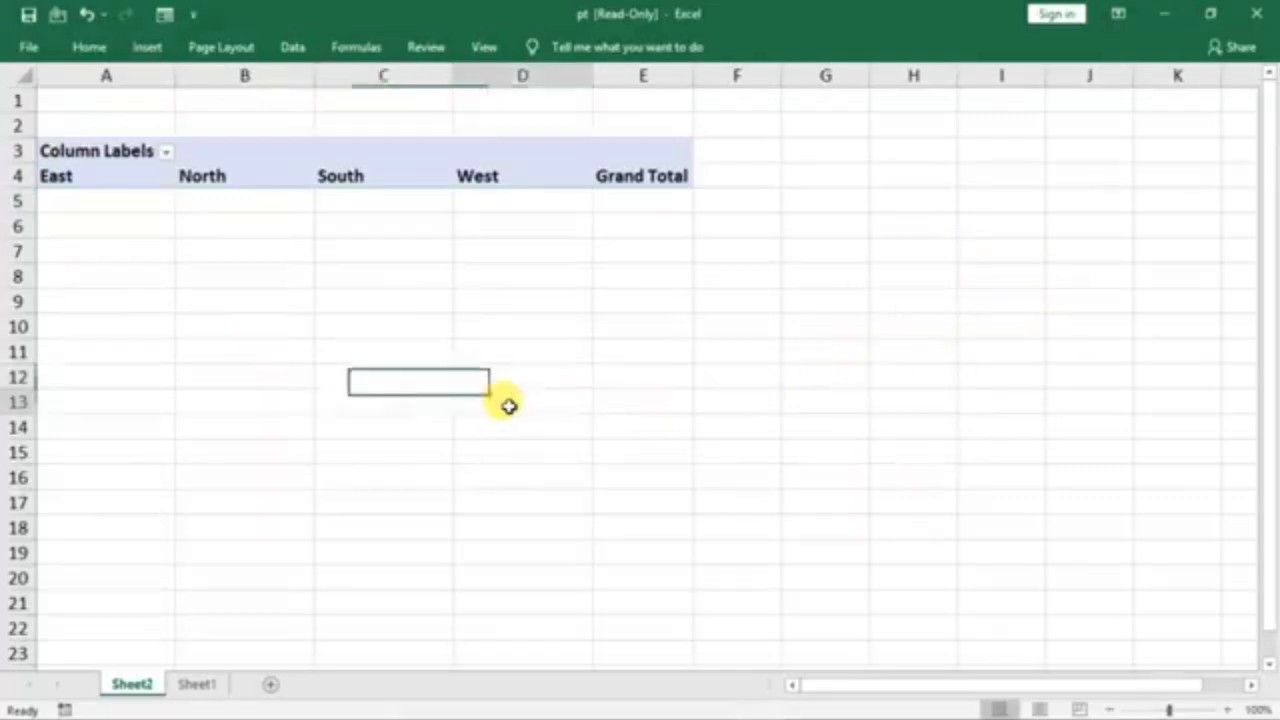
- Close the PivotTable Fields pane and bring it back for the PivotTable on Sheet2
left_click(246, 175)
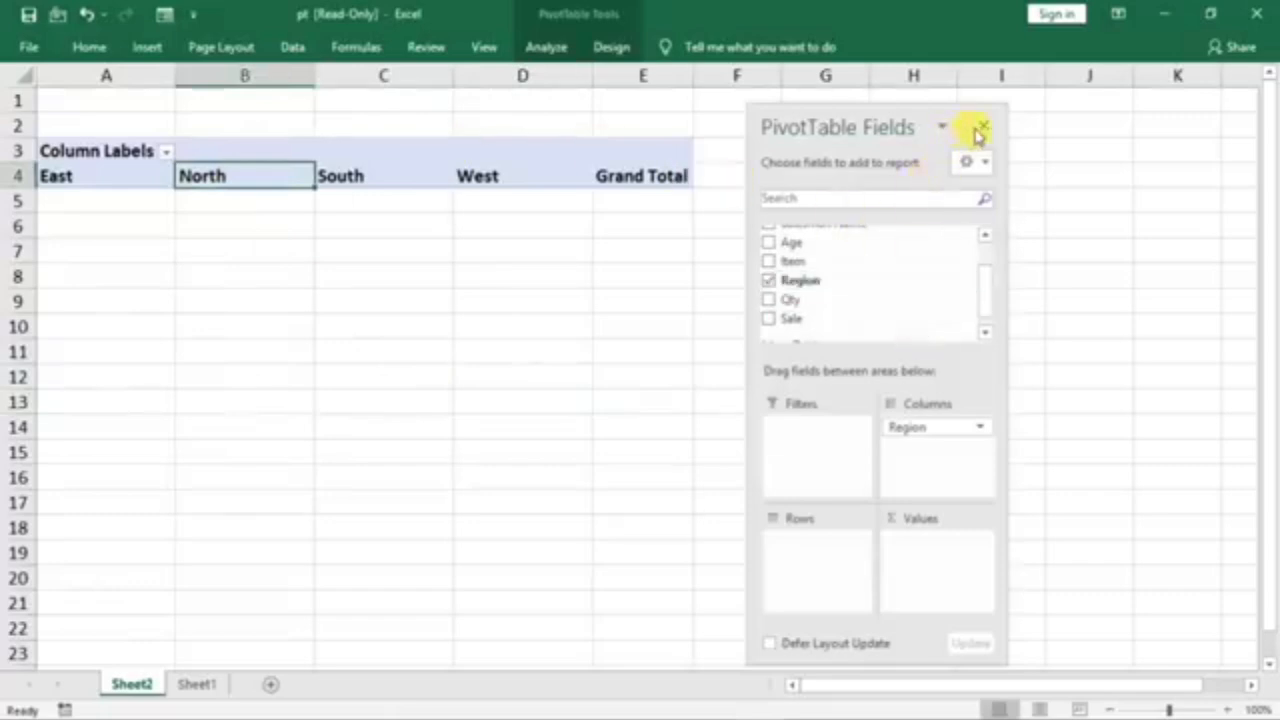
left_click(983, 130)
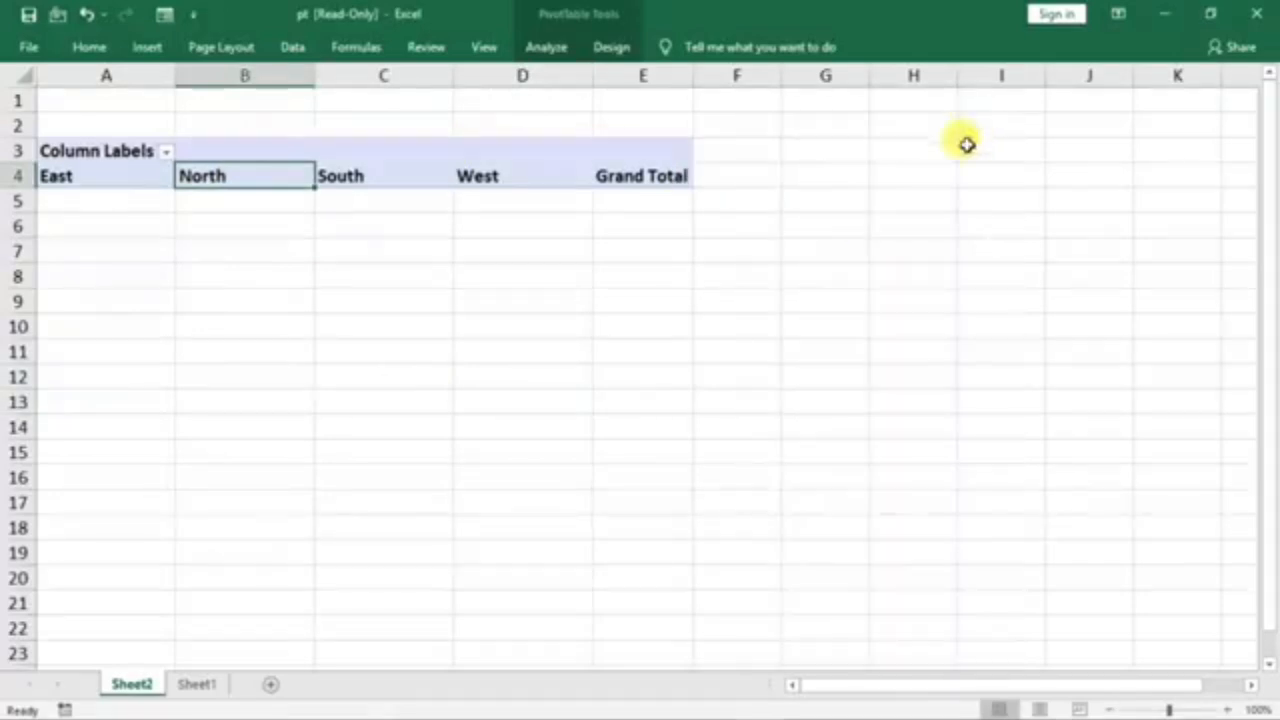
left_click(584, 368)
left_click(278, 177)
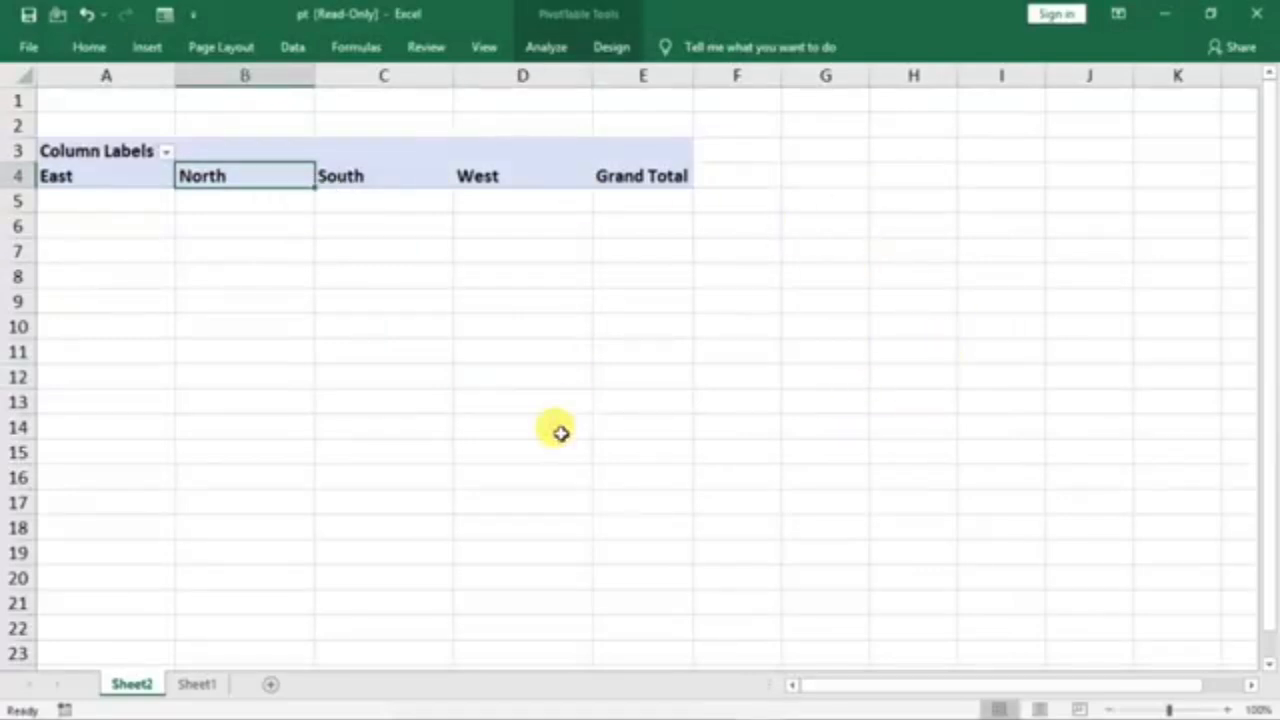
left_click(388, 299)
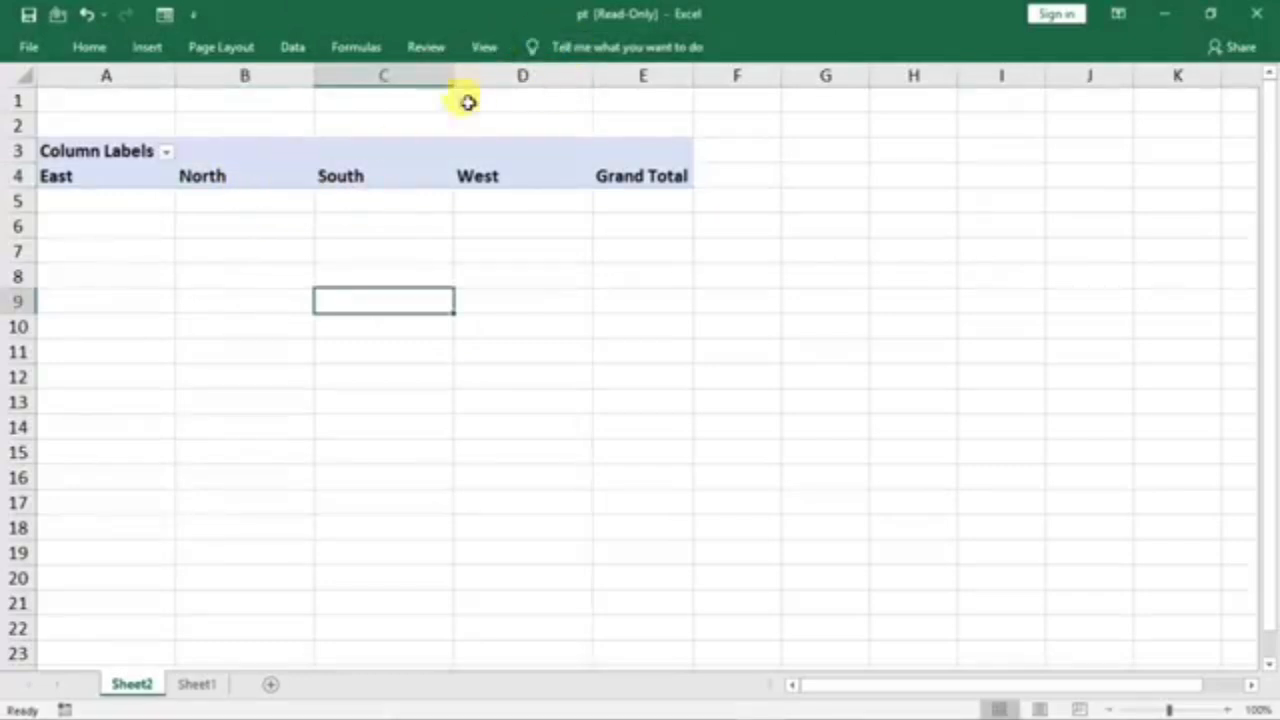
left_click(374, 175)
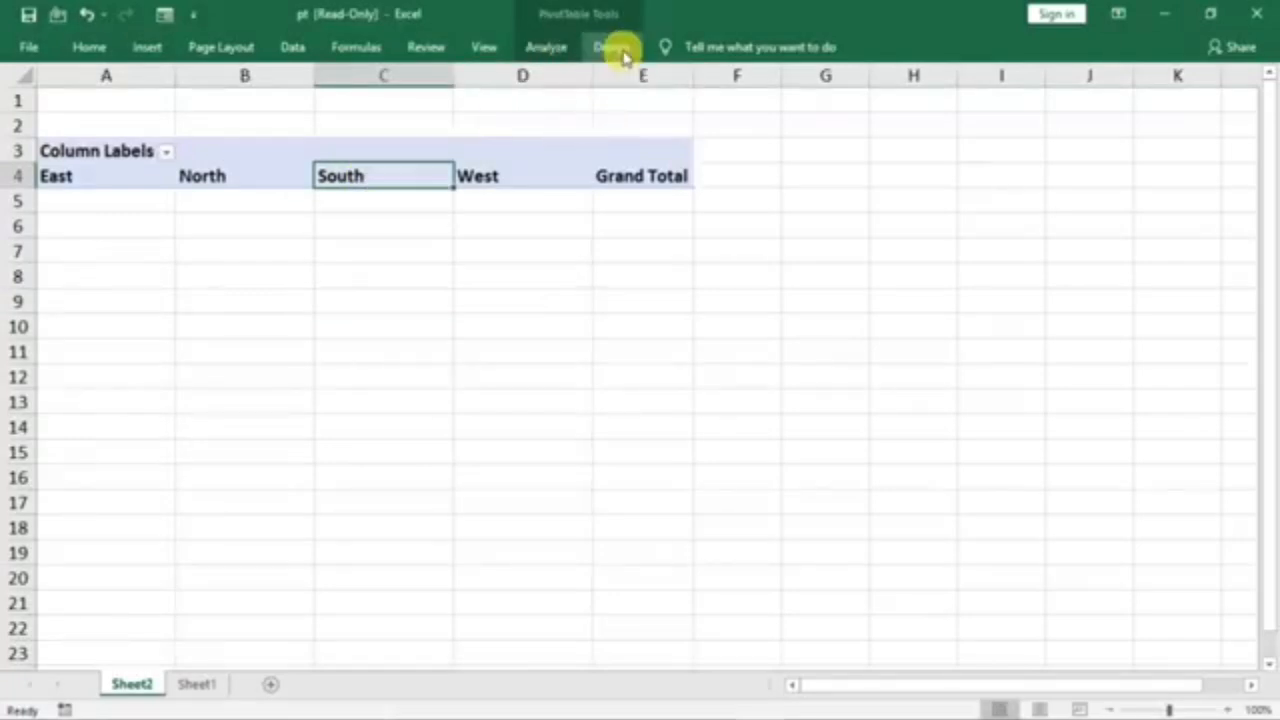
left_click(543, 52)
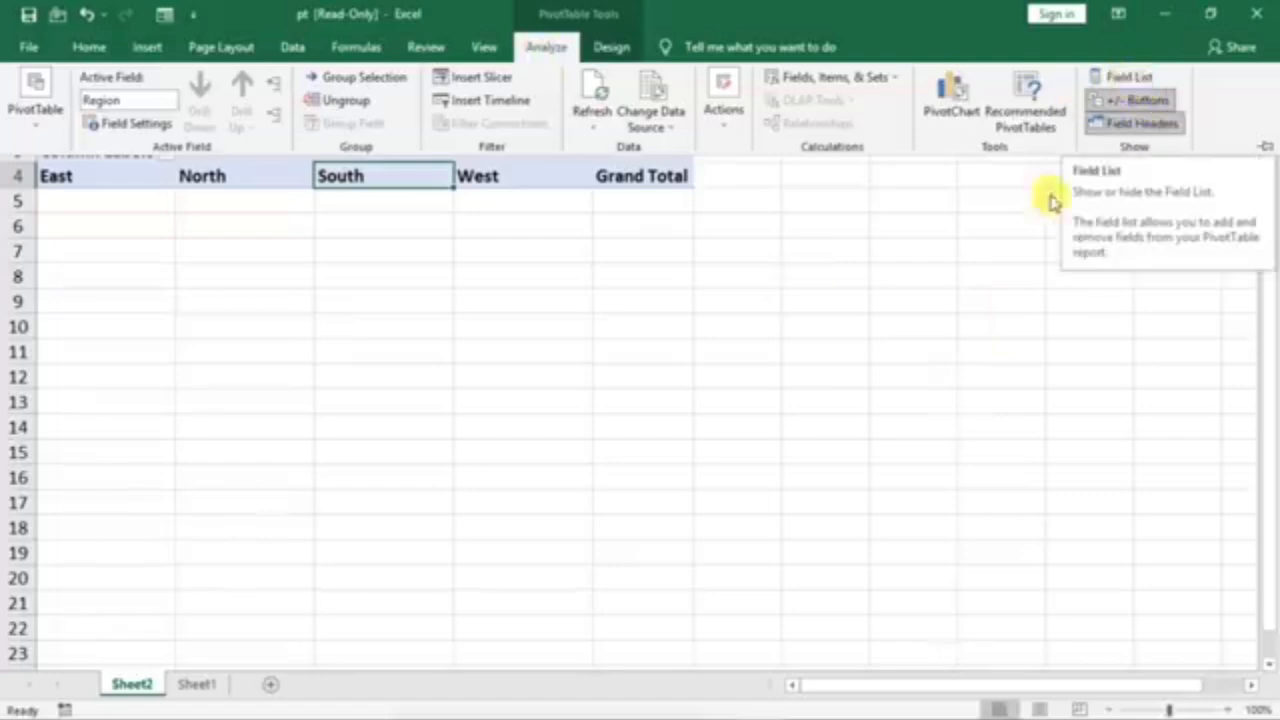
left_click(1114, 77)
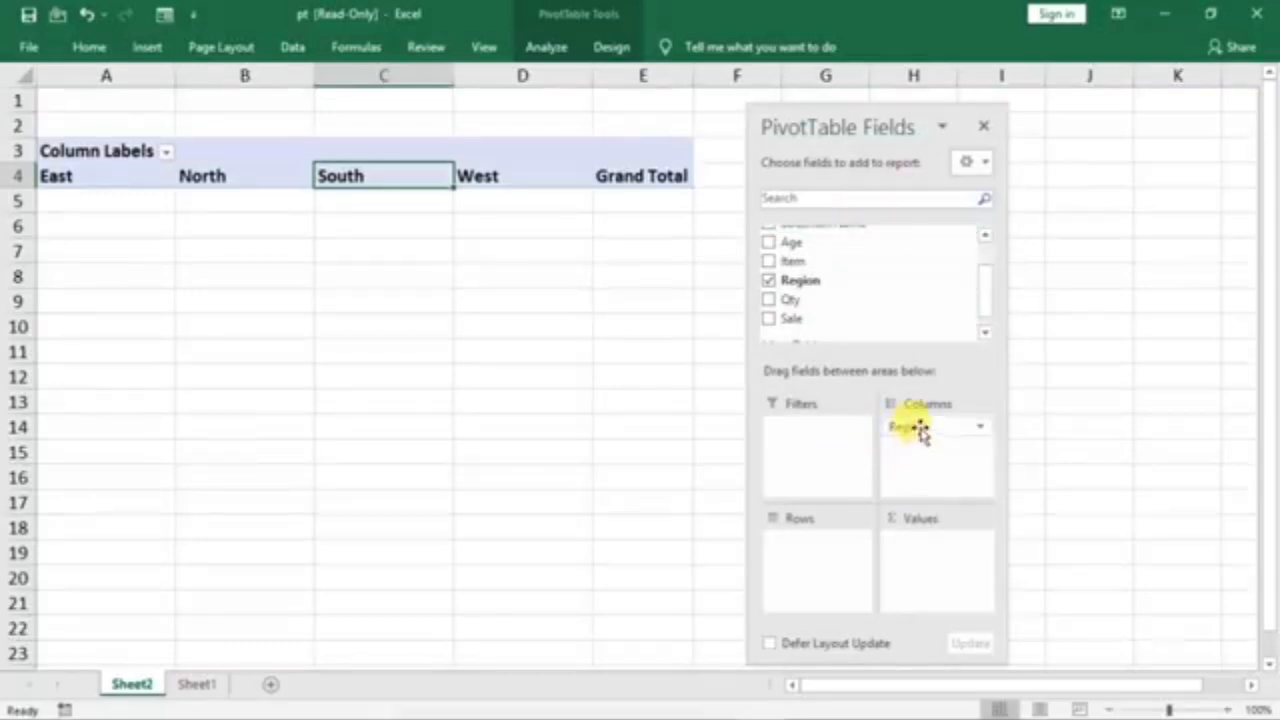
- Move Region from the Columns area to the Rows area, add Sale to the Values area, and check the totals per region
left_click_drag(914, 440, 785, 540)
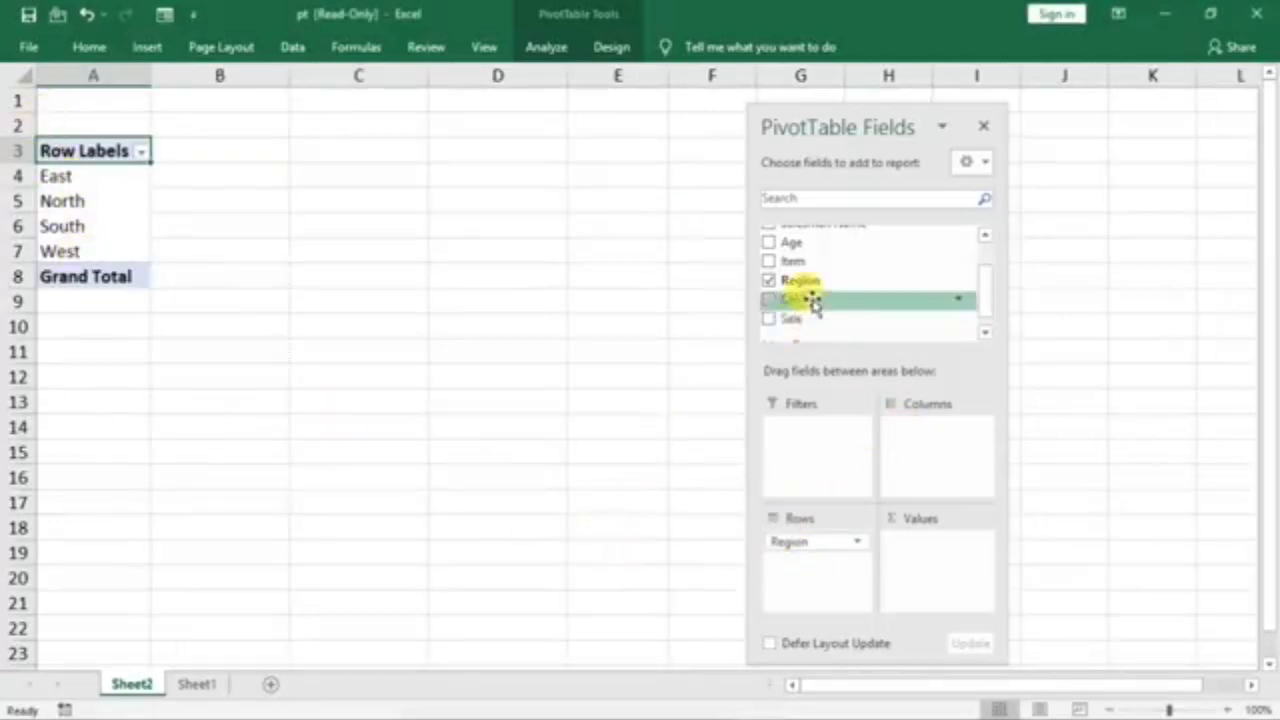
left_click_drag(793, 338, 908, 556)
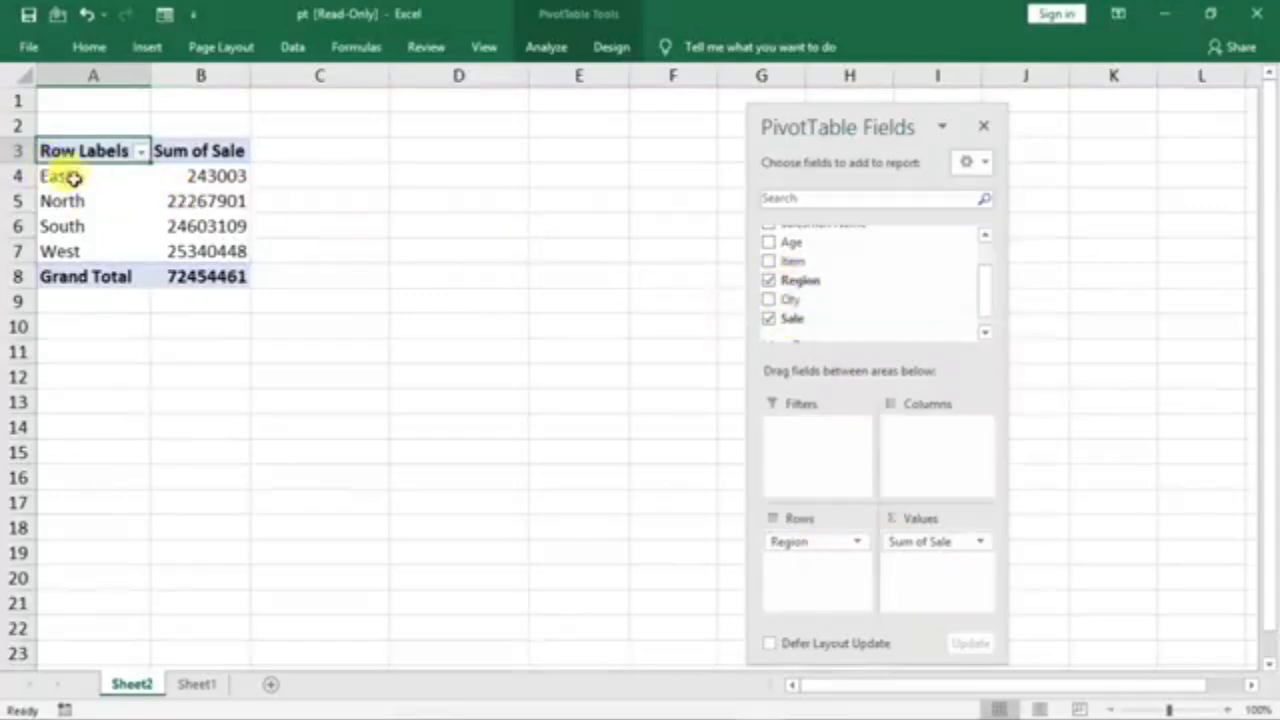
left_click(204, 176)
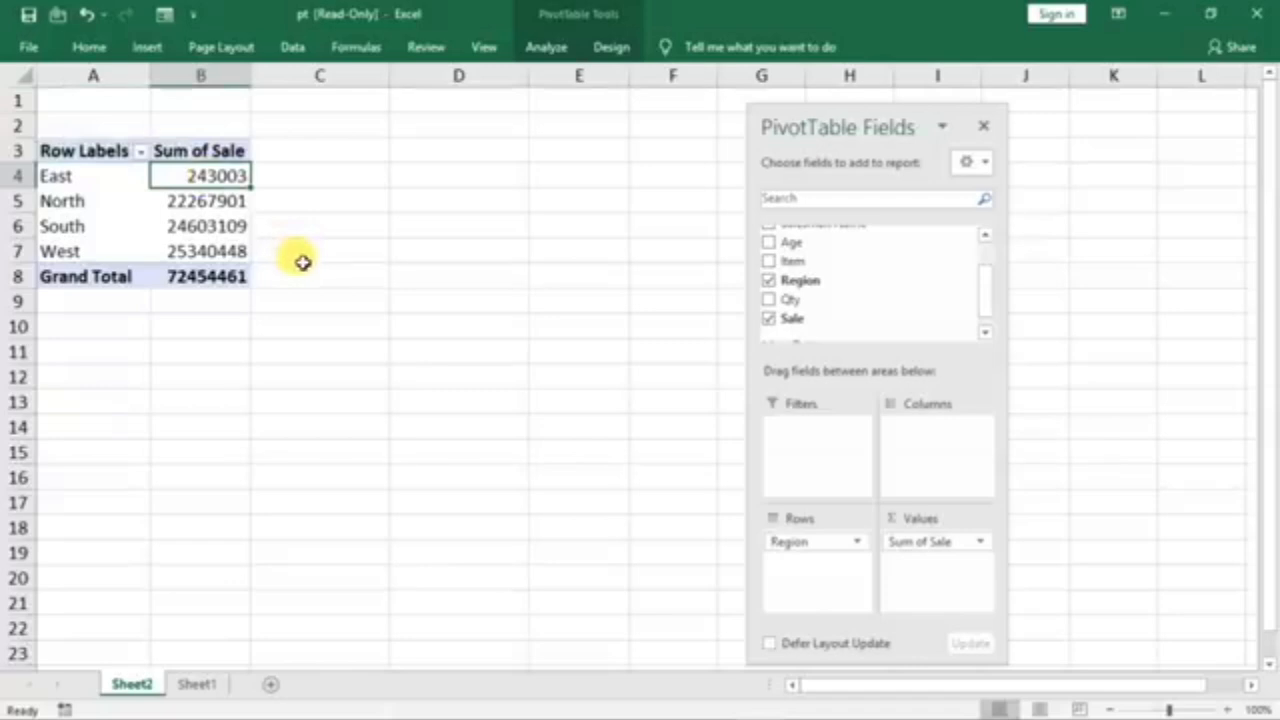
scroll(303, 262, "up", 3)
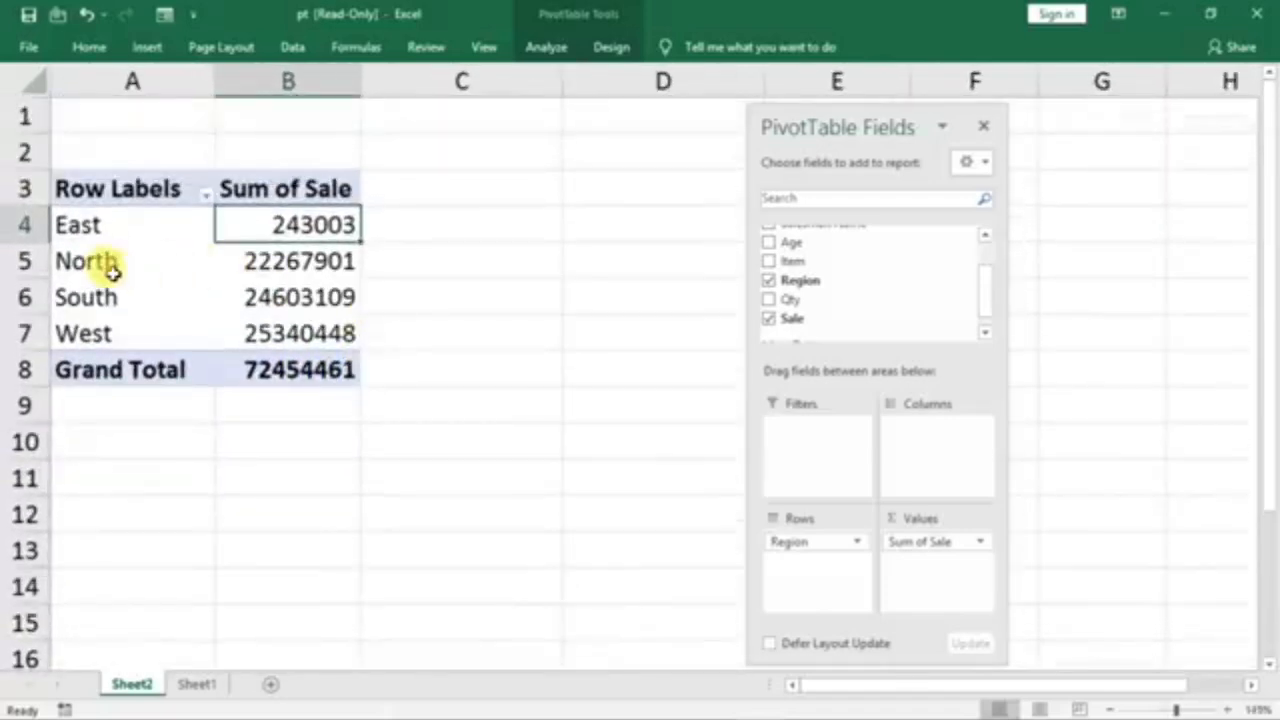
left_click(108, 266)
left_click(276, 261)
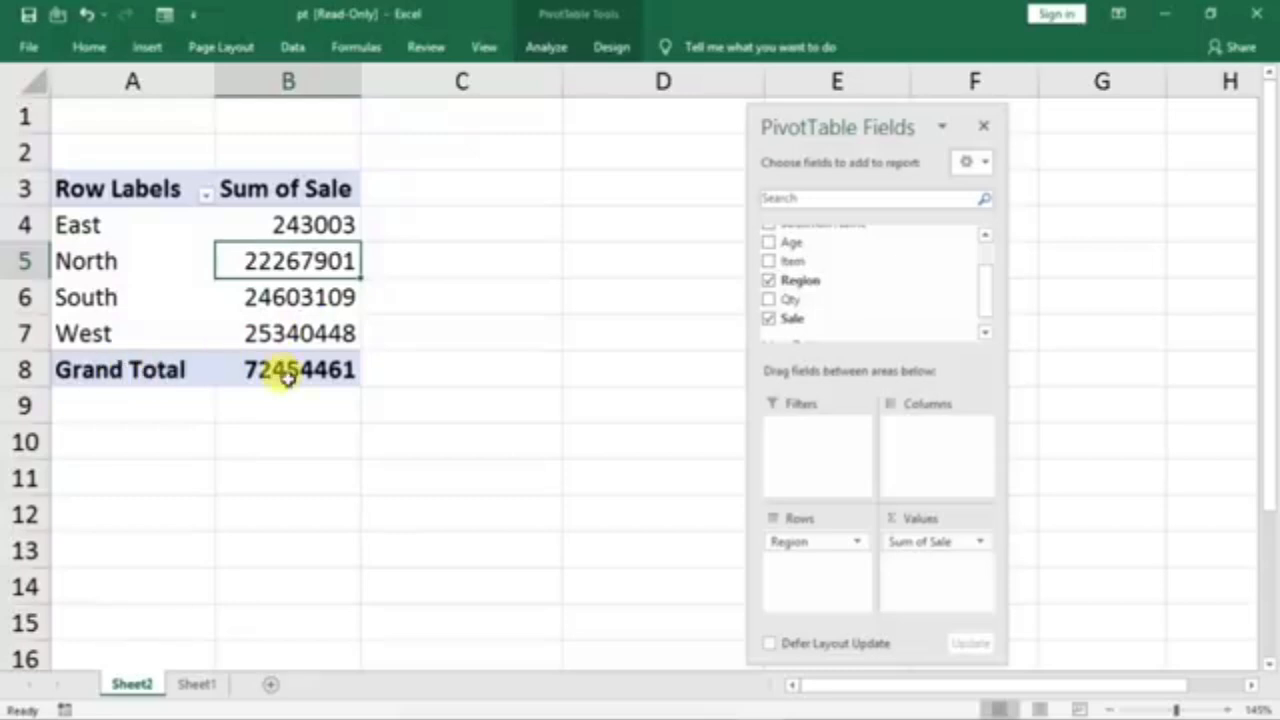
left_click(330, 371)
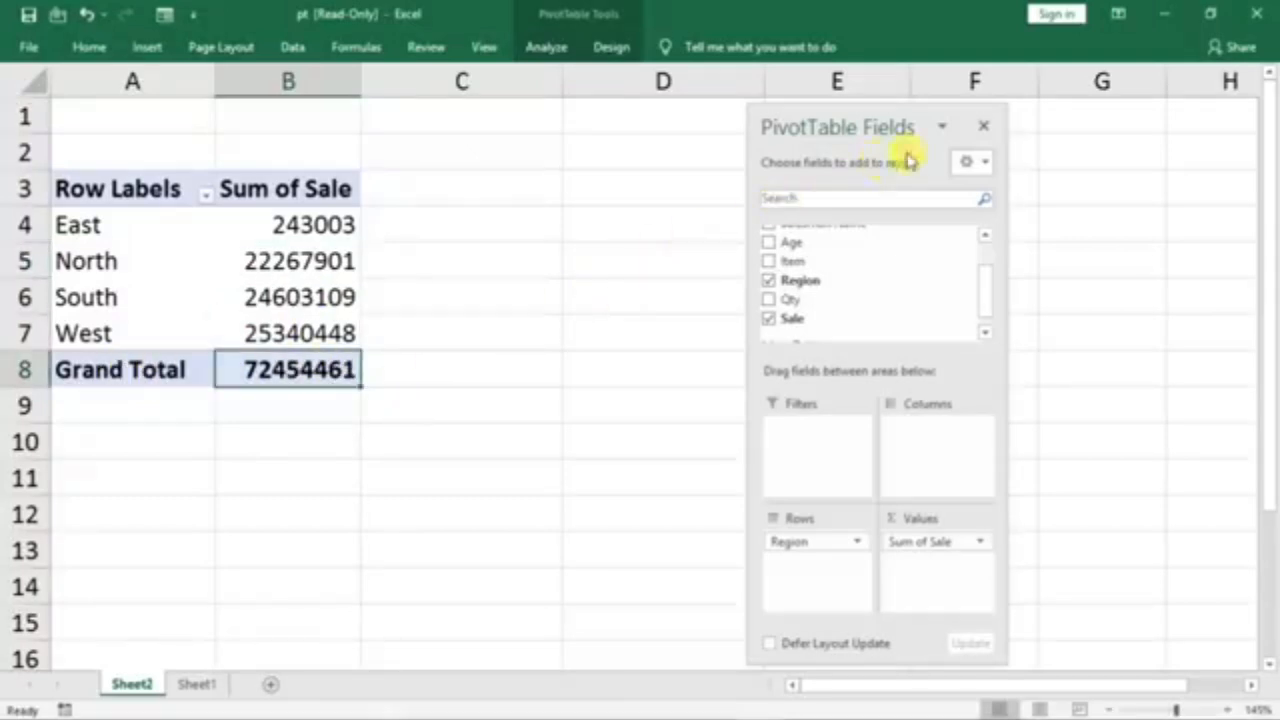
left_click(445, 285)
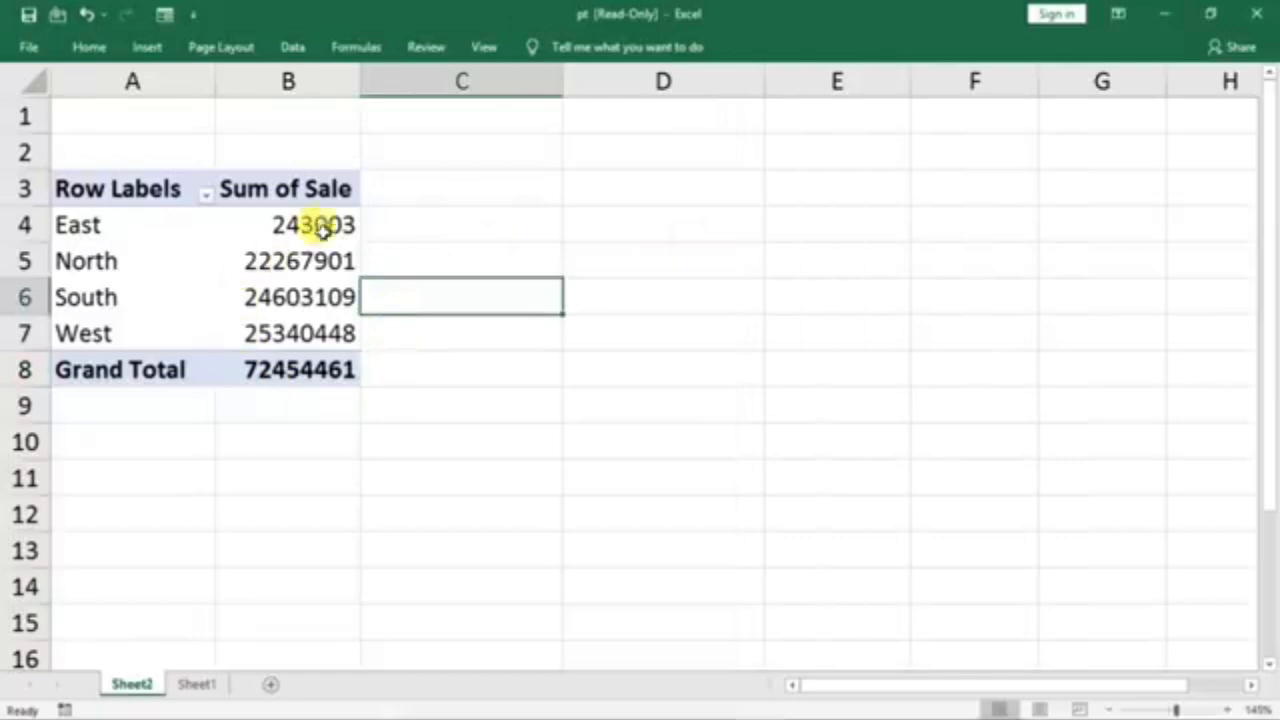
- Extract the detail records behind the East sales total to a new sheet and widen its Date column to show the dates
left_click(305, 228)
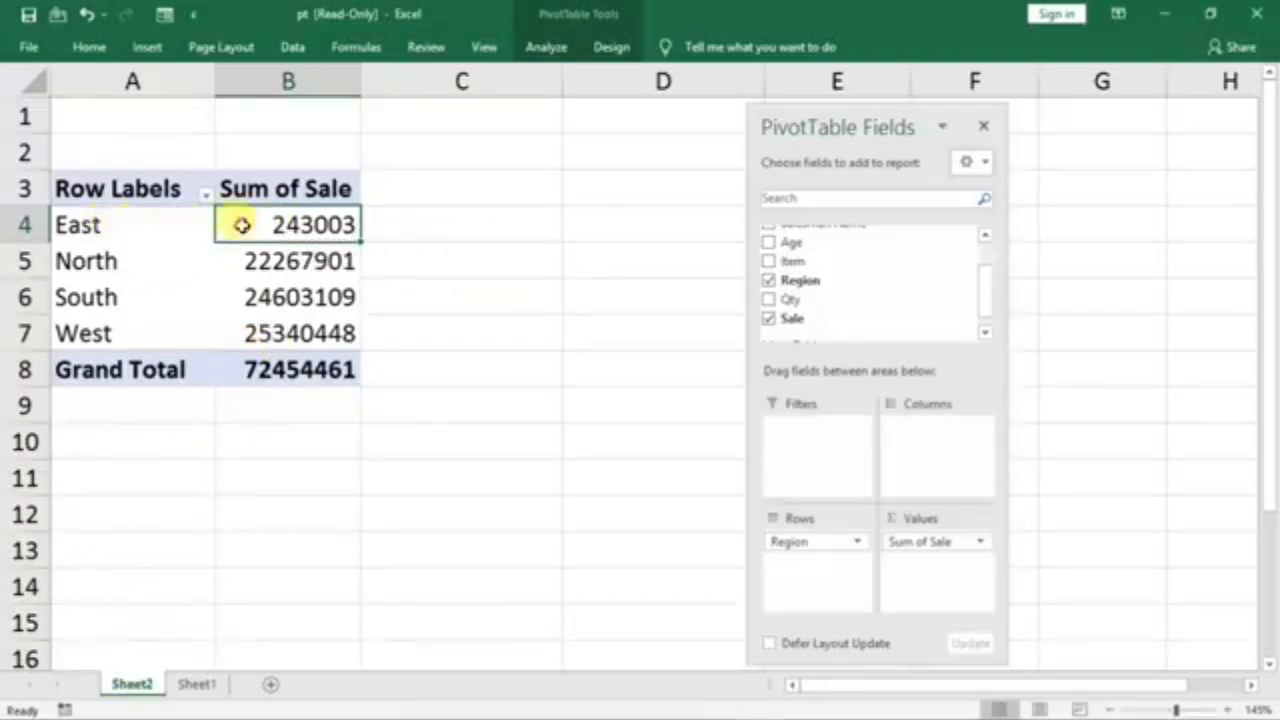
mouse_move(298, 226)
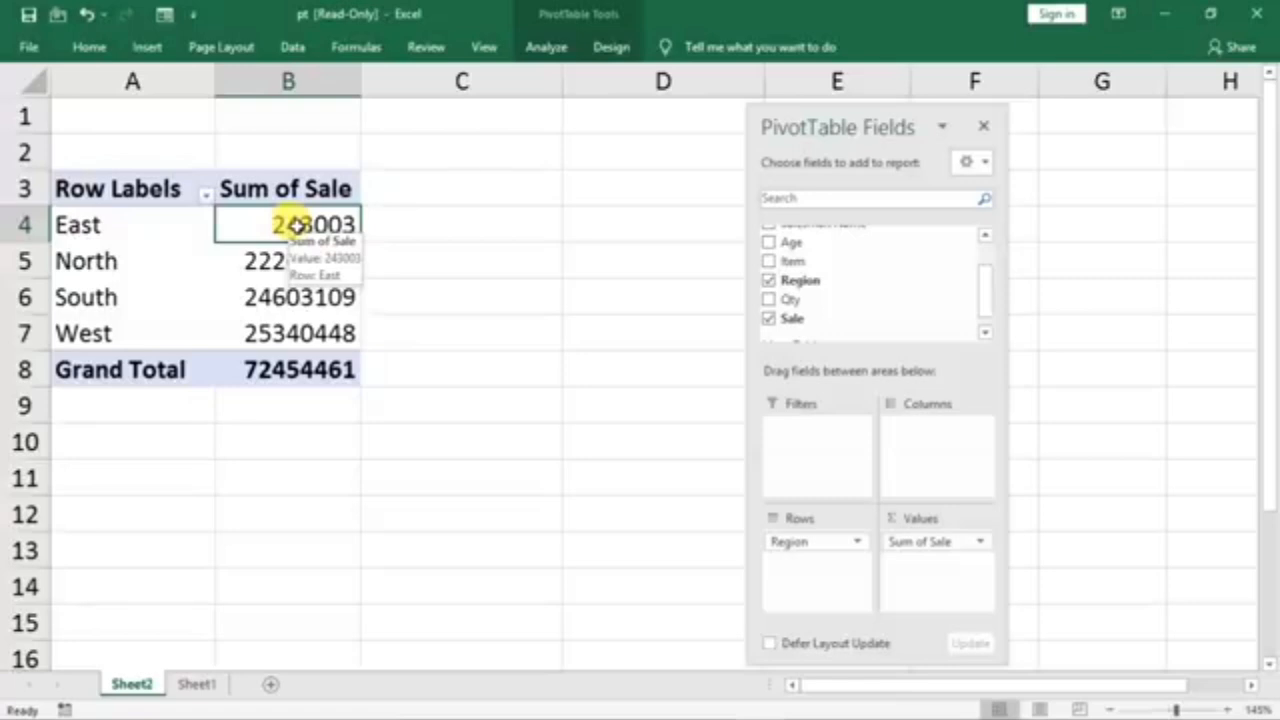
double_click(298, 226)
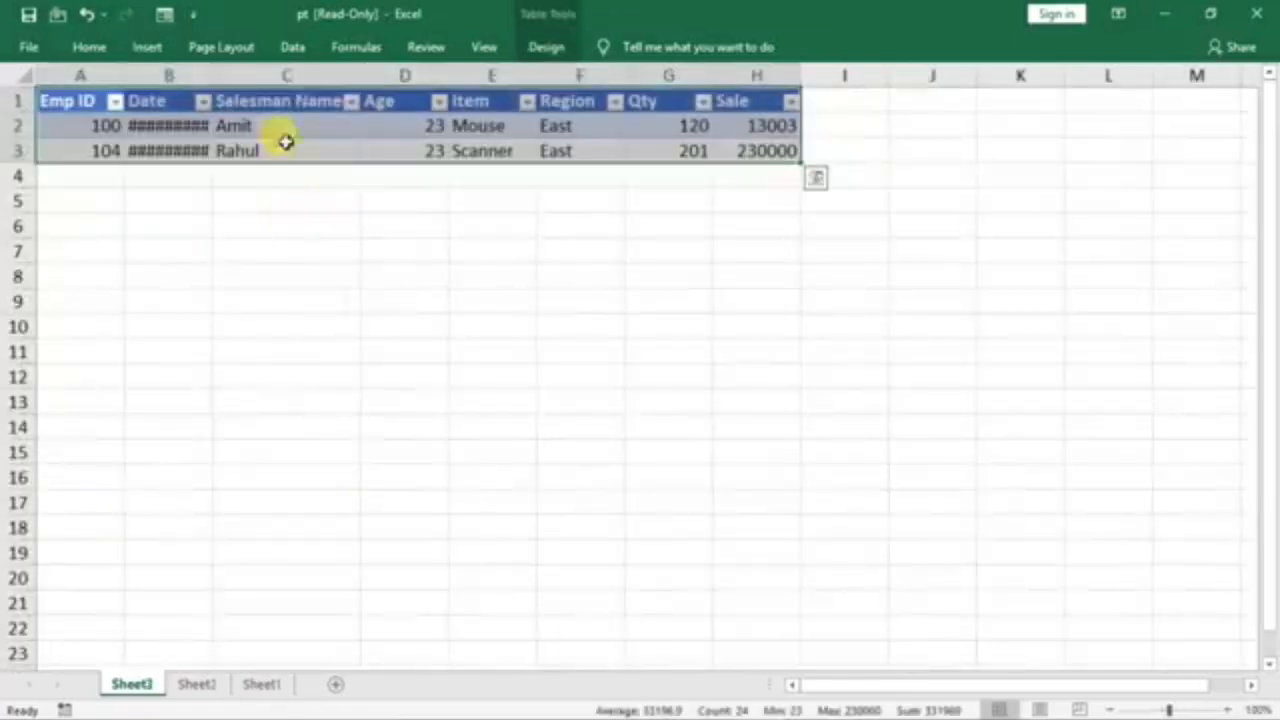
left_click_drag(212, 75, 253, 80)
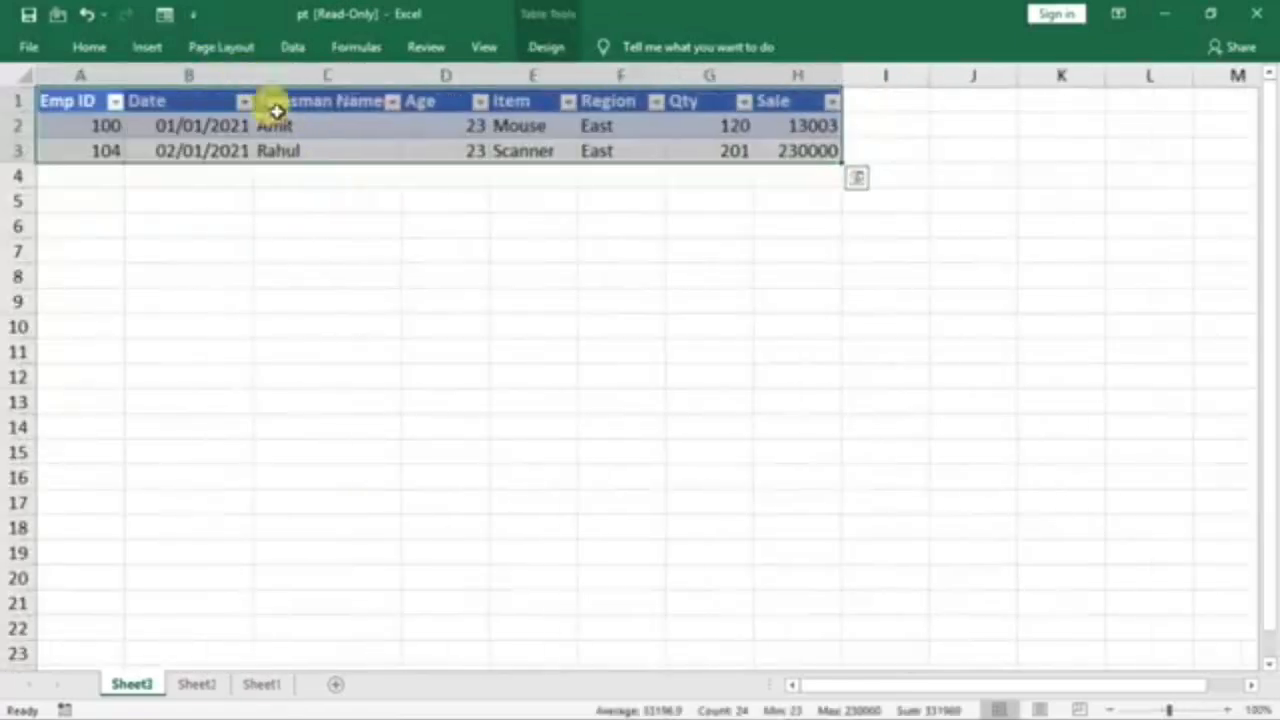
left_click(605, 226)
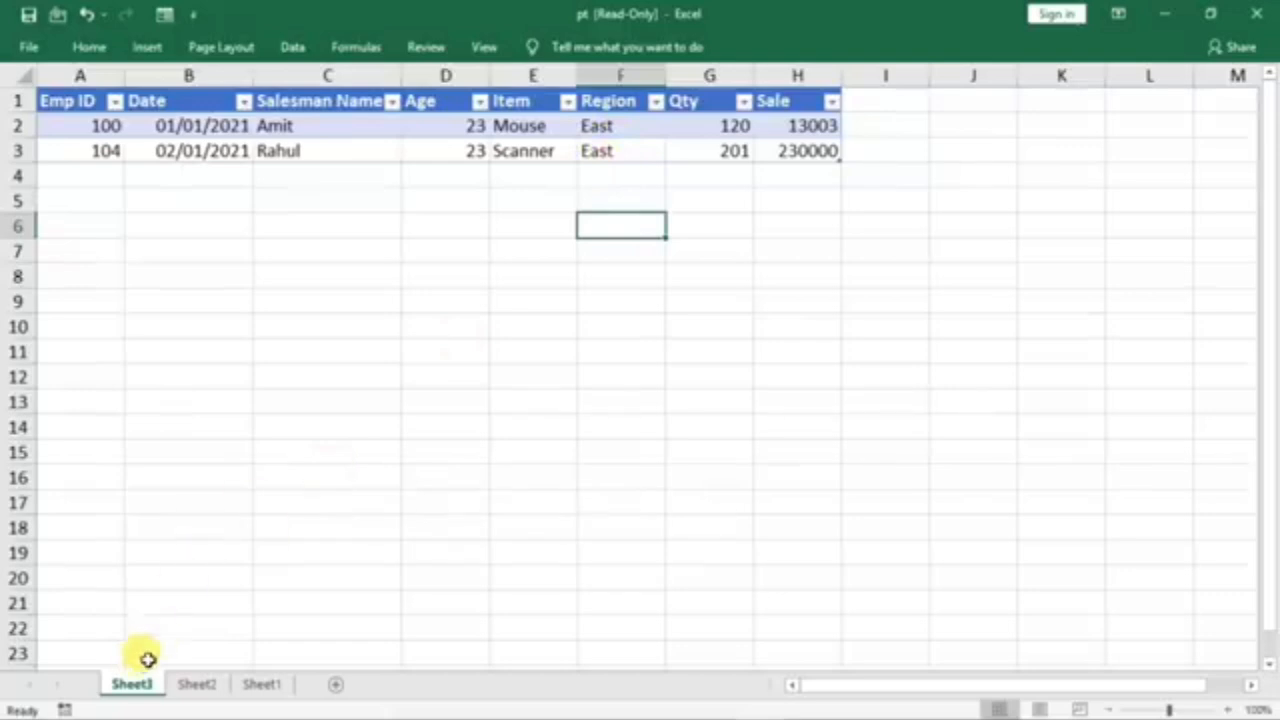
- Extract the records behind the South sales total on Sheet2 to a new sheet, fit its Date column, and look through the rows
left_click(190, 686)
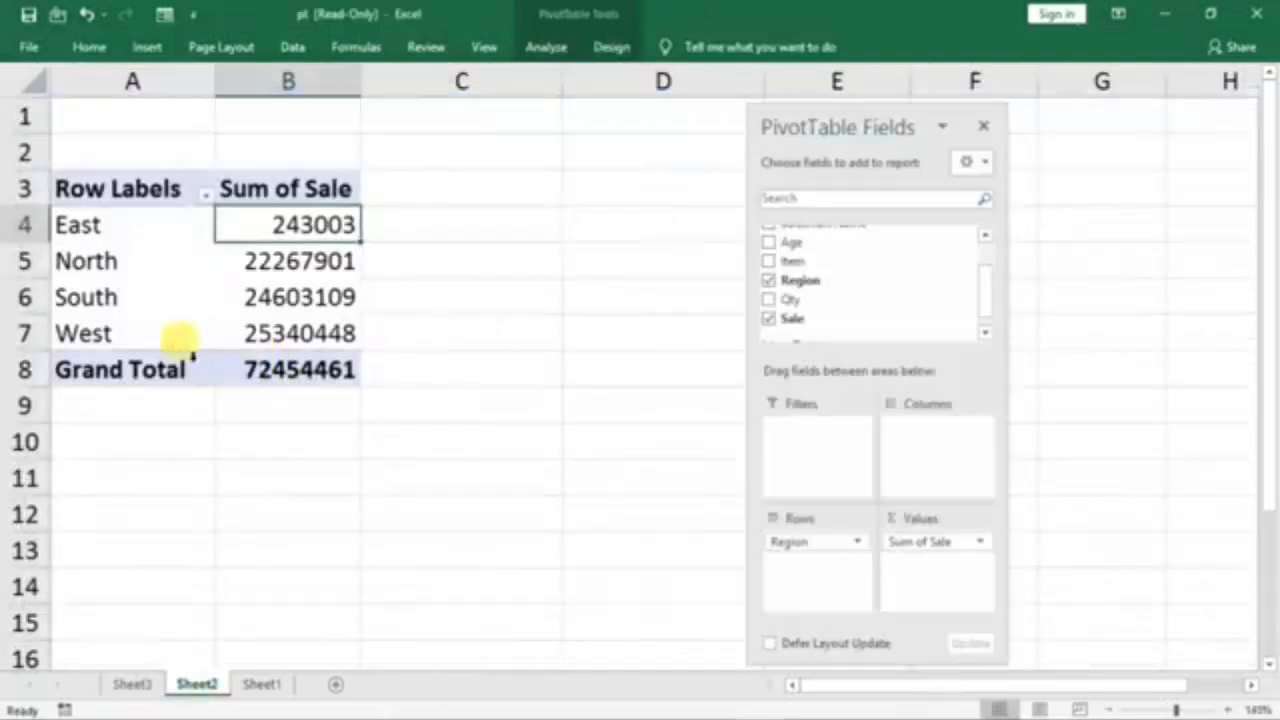
left_click(287, 300)
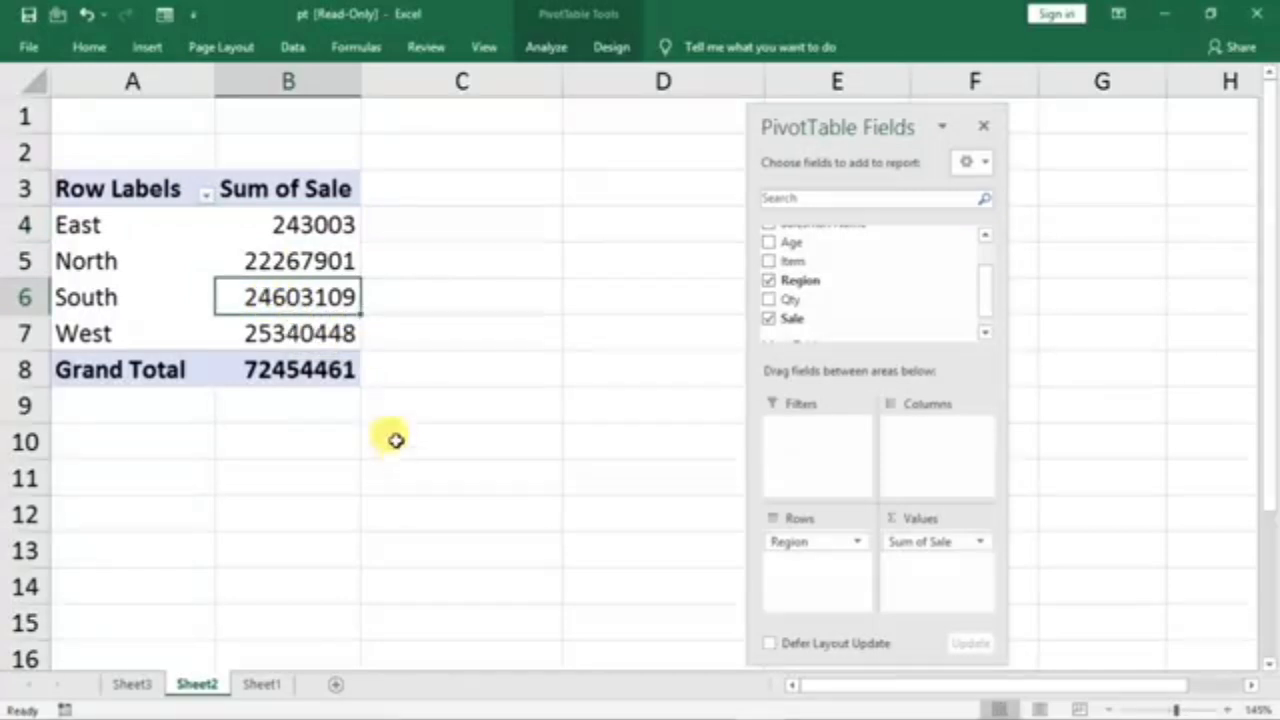
double_click(275, 292)
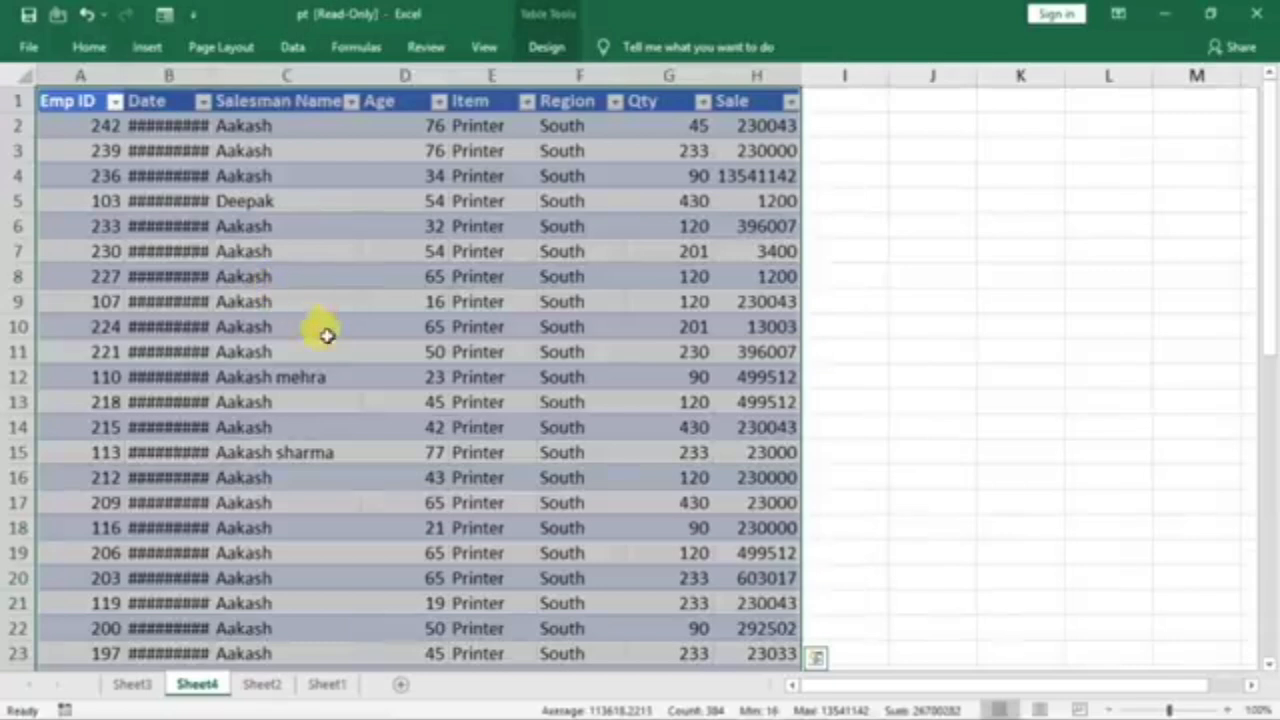
left_click(245, 324)
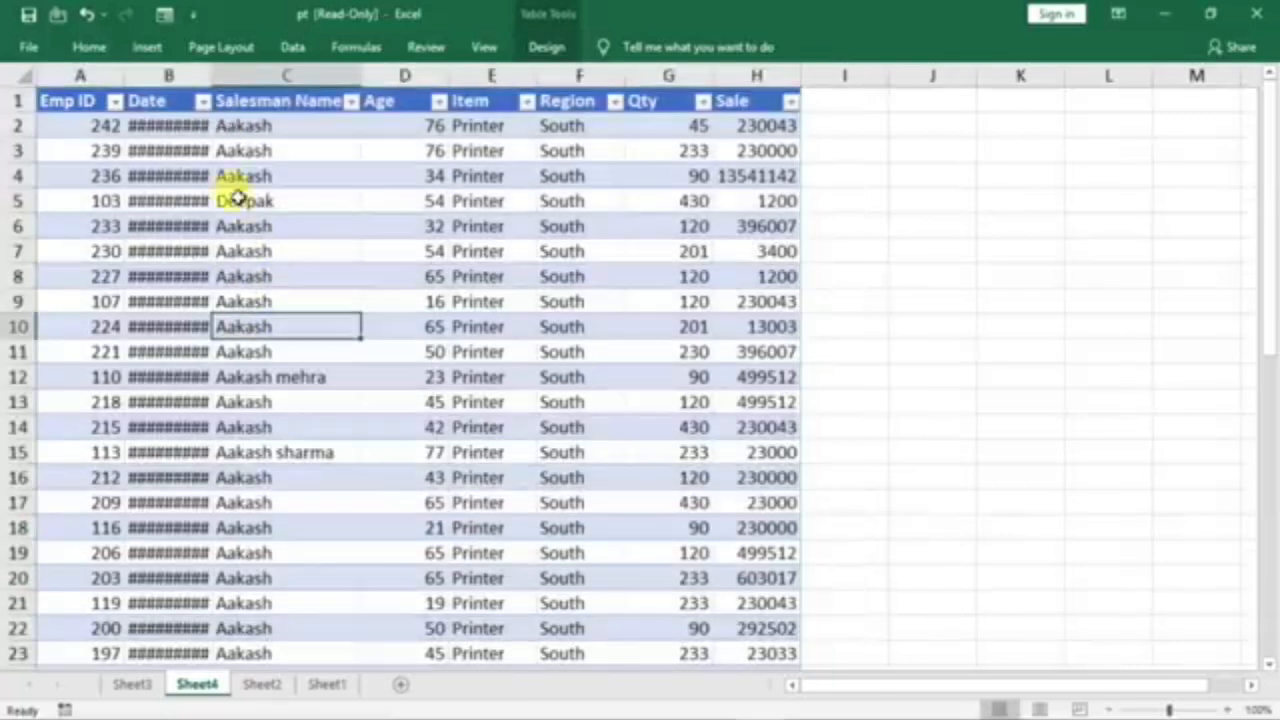
double_click(213, 80)
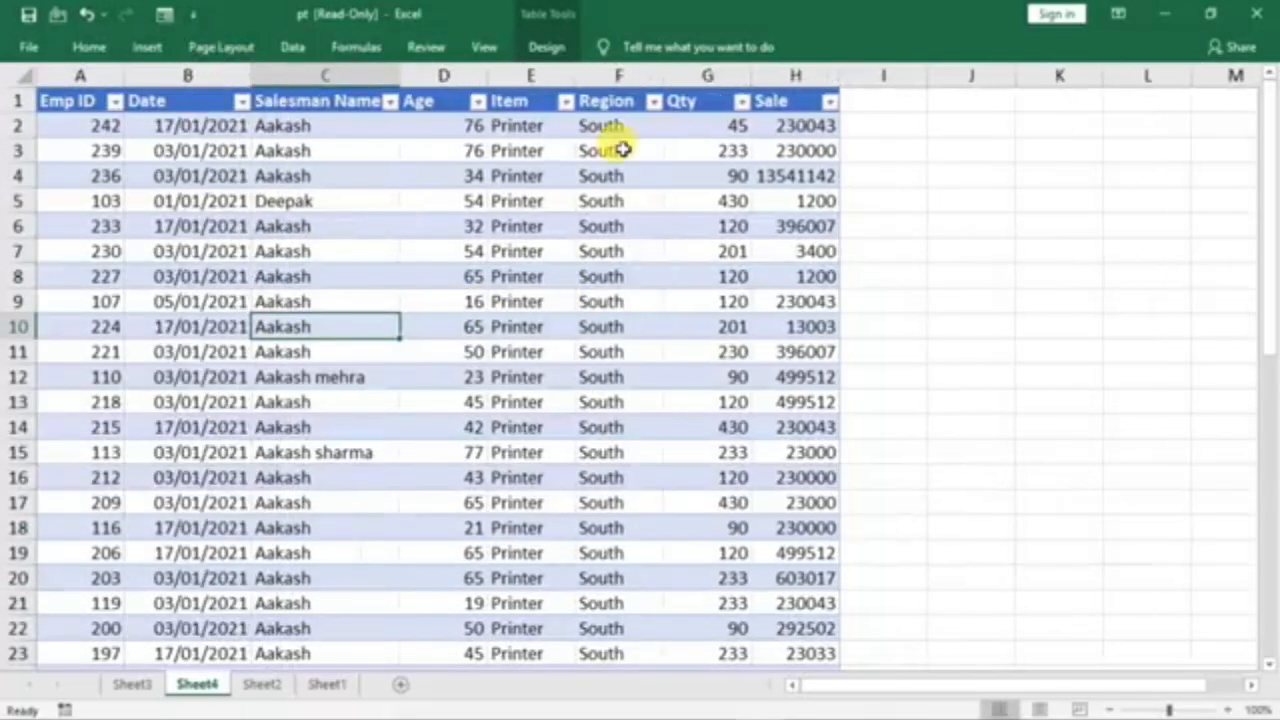
scroll(614, 503, "down", 9)
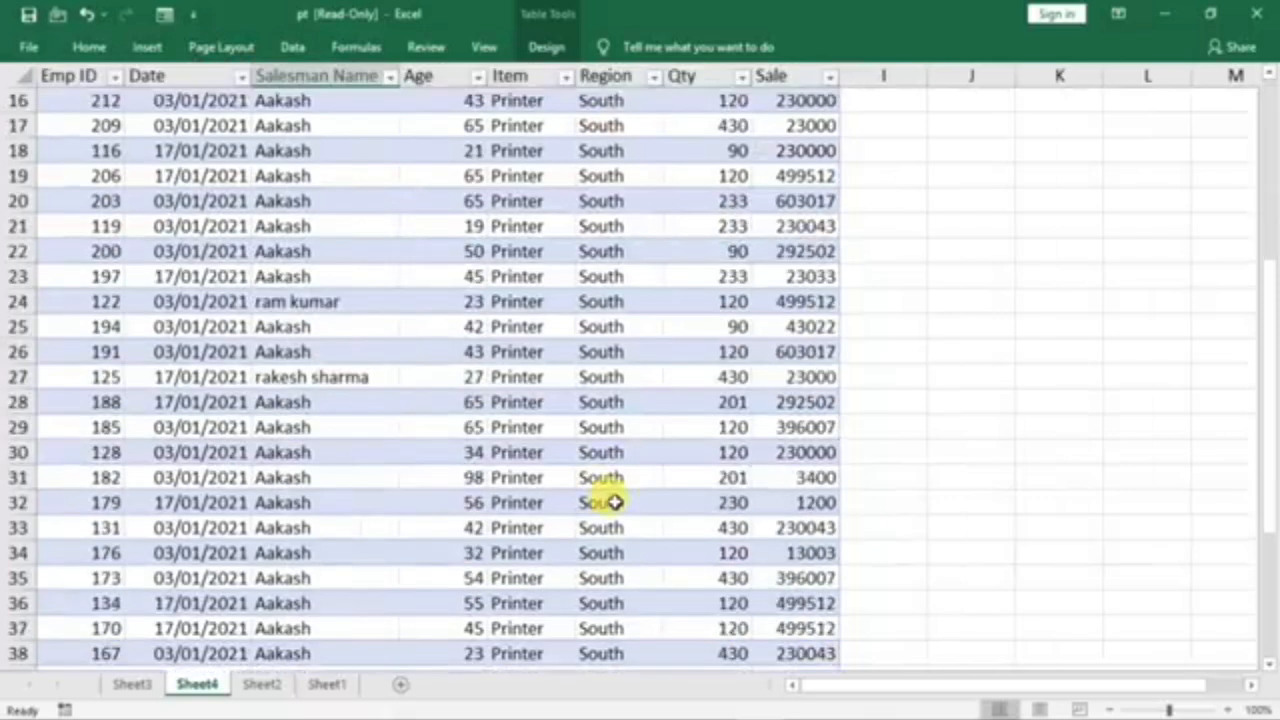
scroll(614, 503, "up", 4)
scroll(614, 503, "up", 5)
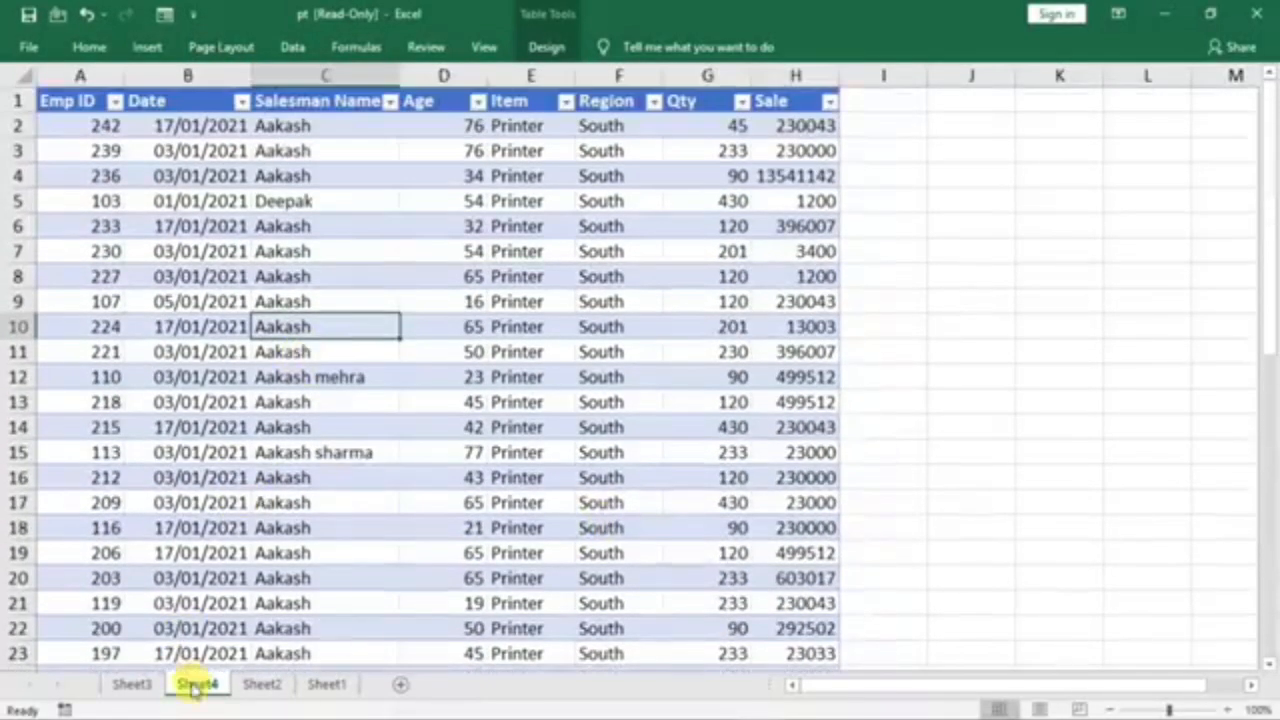
- Delete Sheet4 containing the South detail records
right_click(196, 686)
left_click(247, 488)
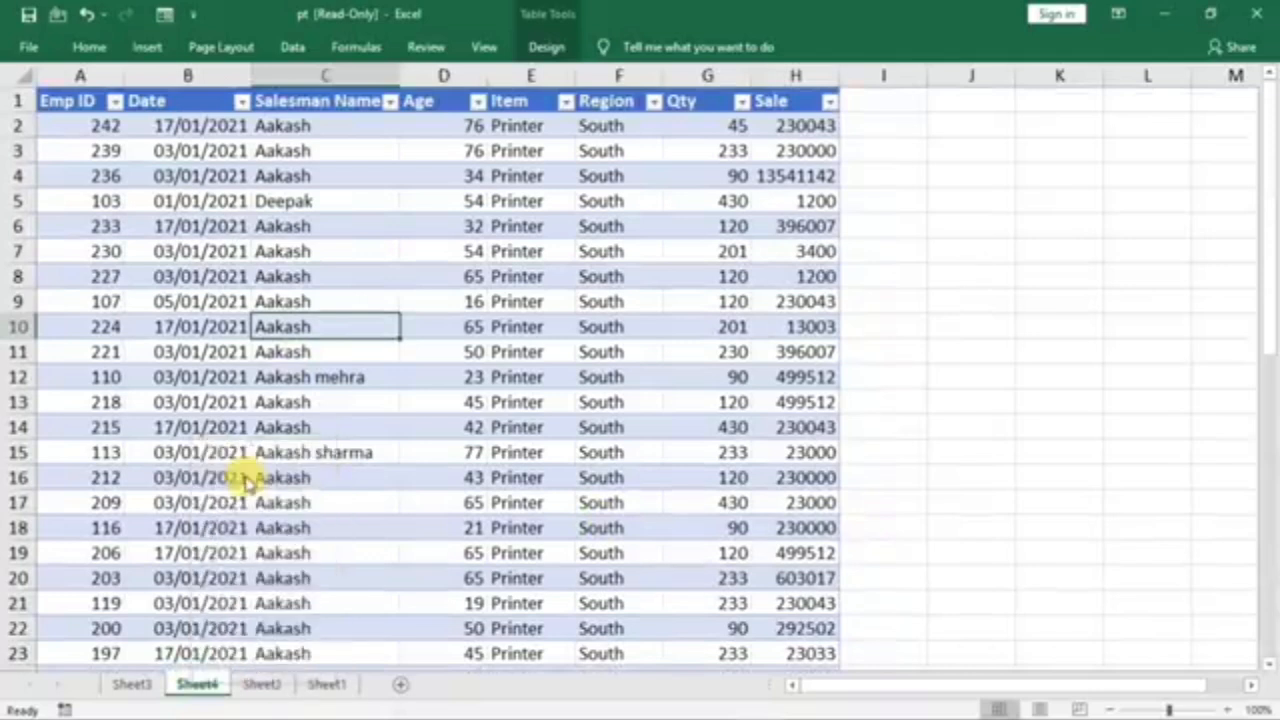
left_click(603, 425)
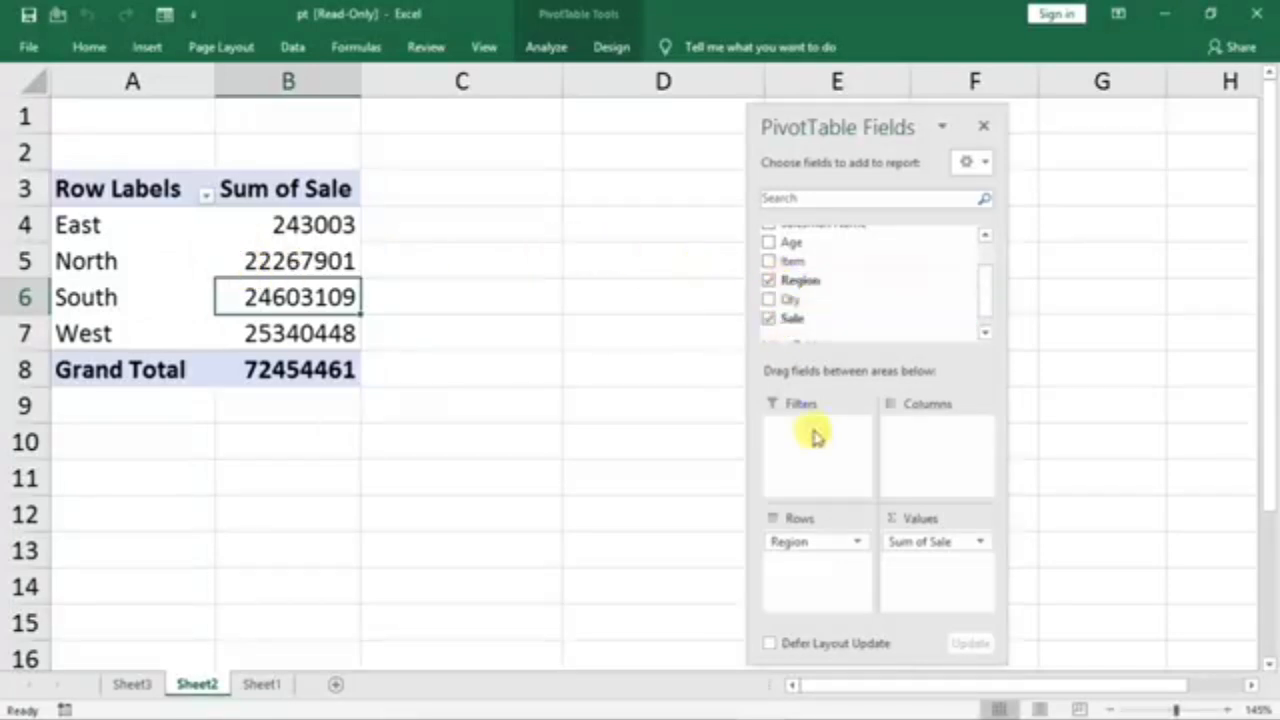
- Remove the Region field from the Rows area and Sum of Sale from the Values area to empty the PivotTable
left_click_drag(815, 543, 808, 283)
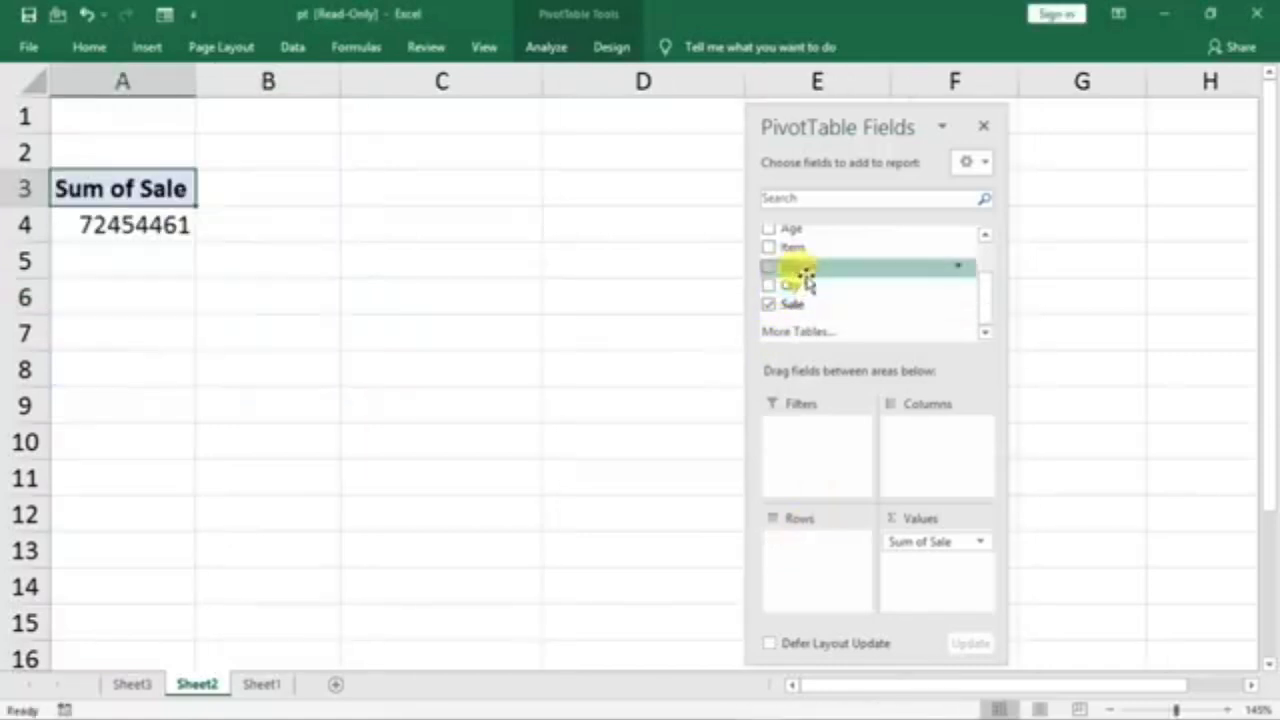
left_click(985, 545)
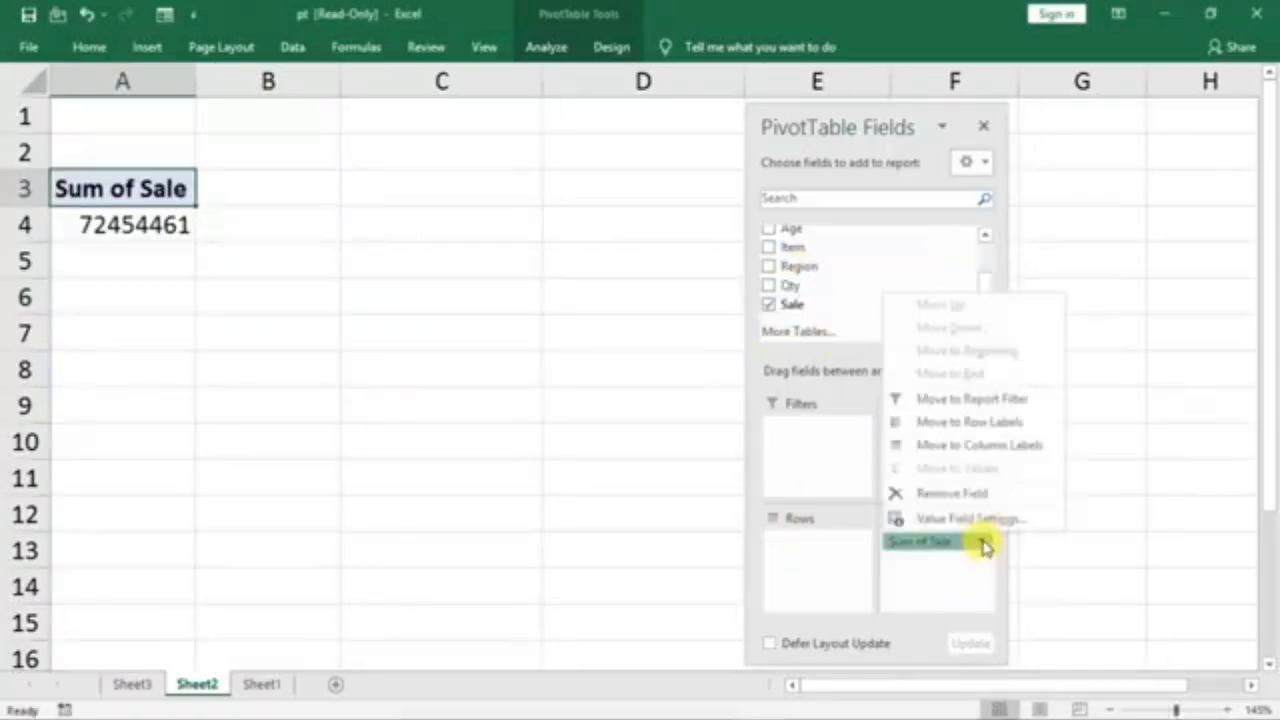
left_click(929, 496)
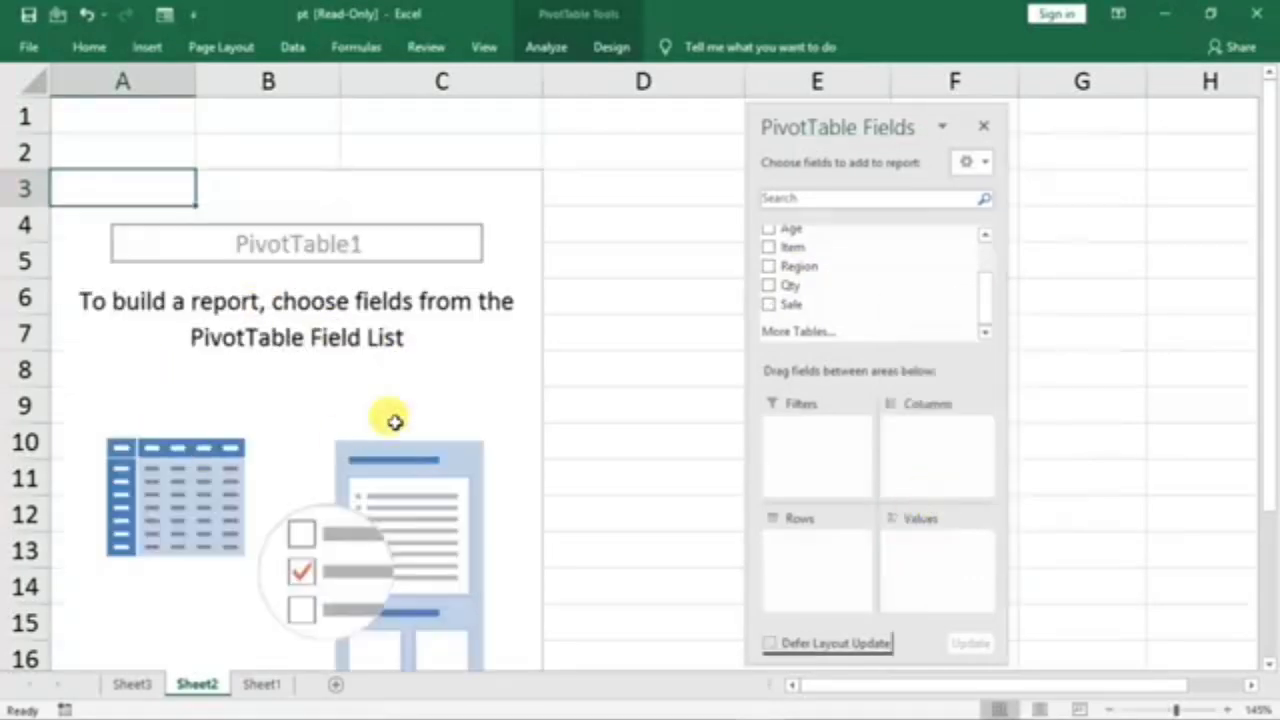
- Review the source data on Sheet1 and return to the empty PivotTable on Sheet2
scroll(396, 421, "down", 2)
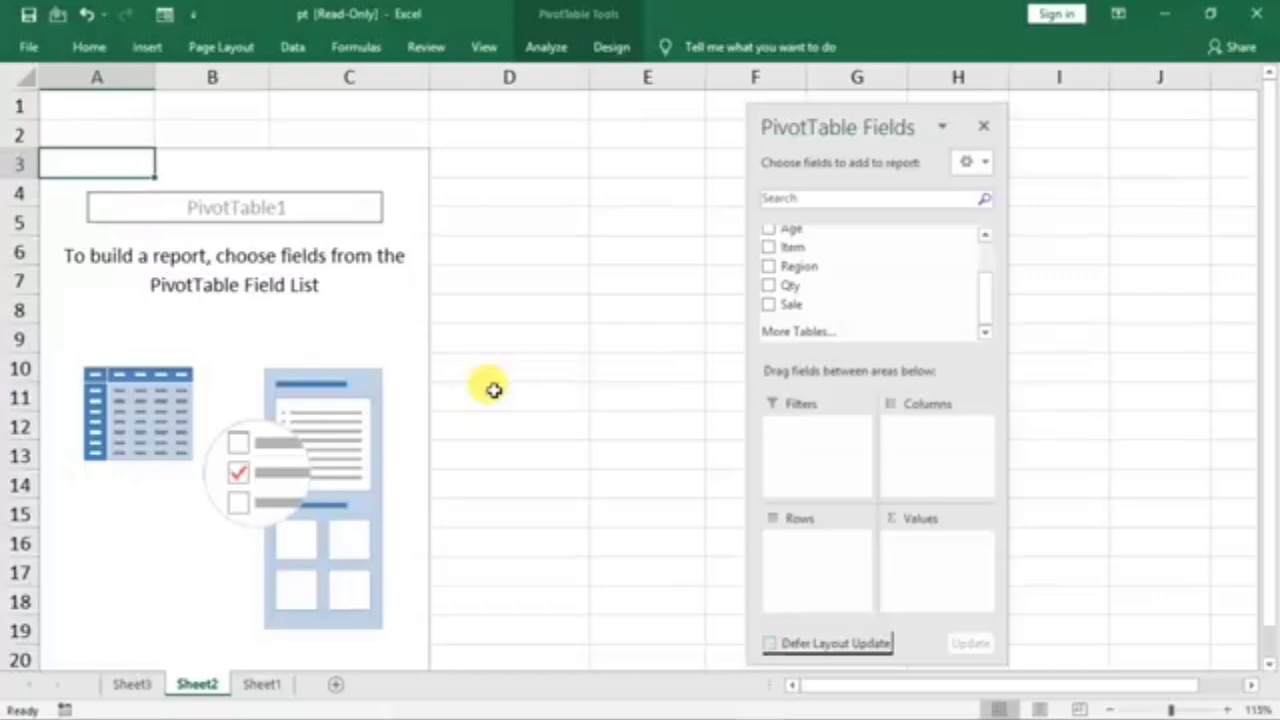
scroll(493, 390, "down", 2)
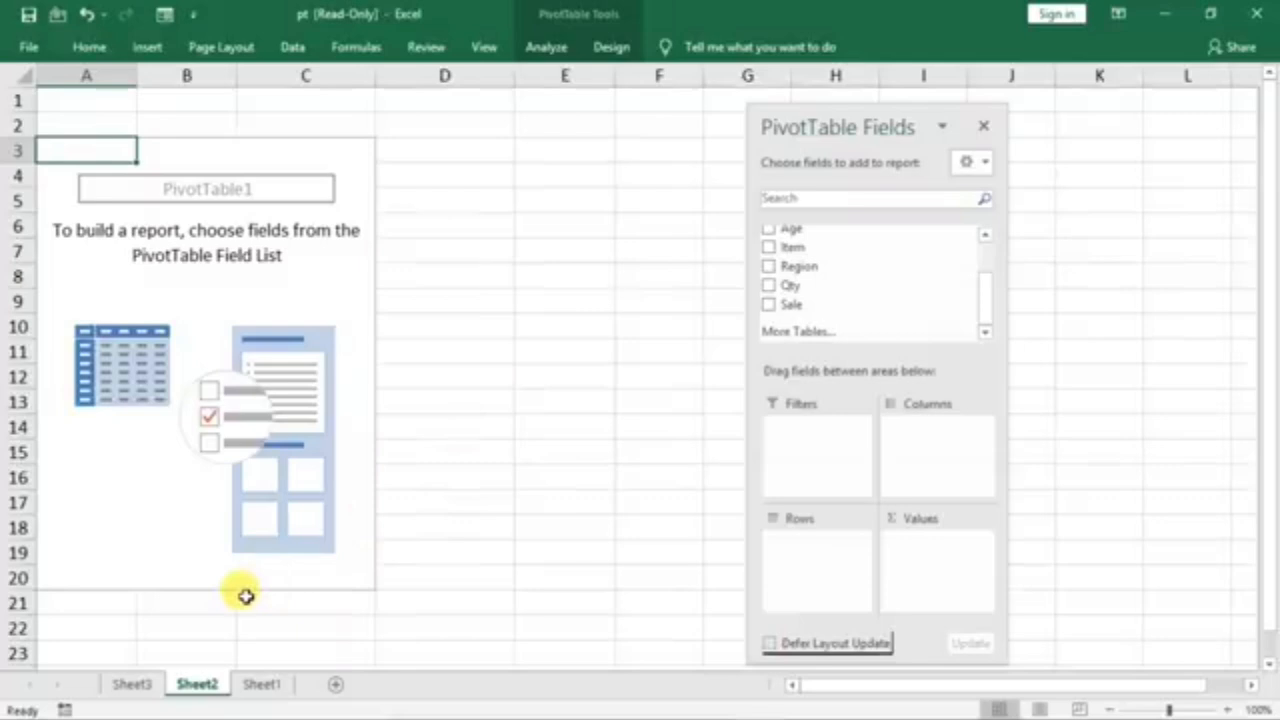
left_click(260, 684)
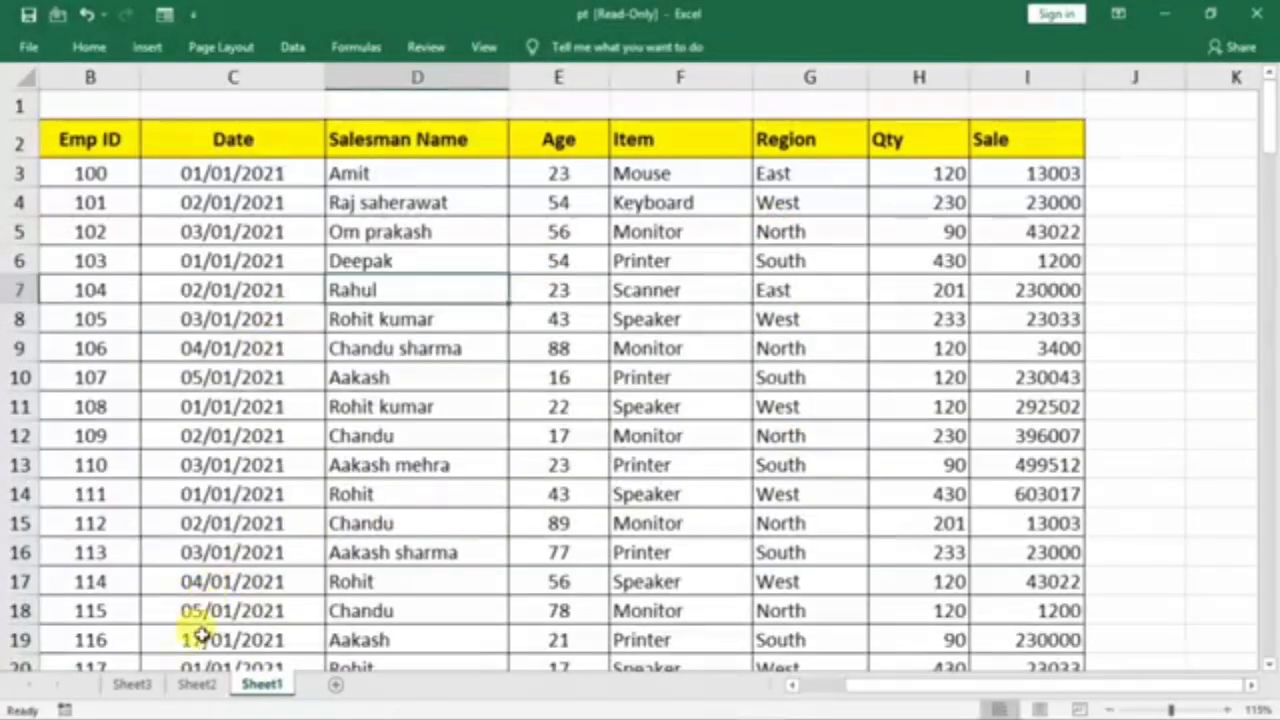
left_click(195, 684)
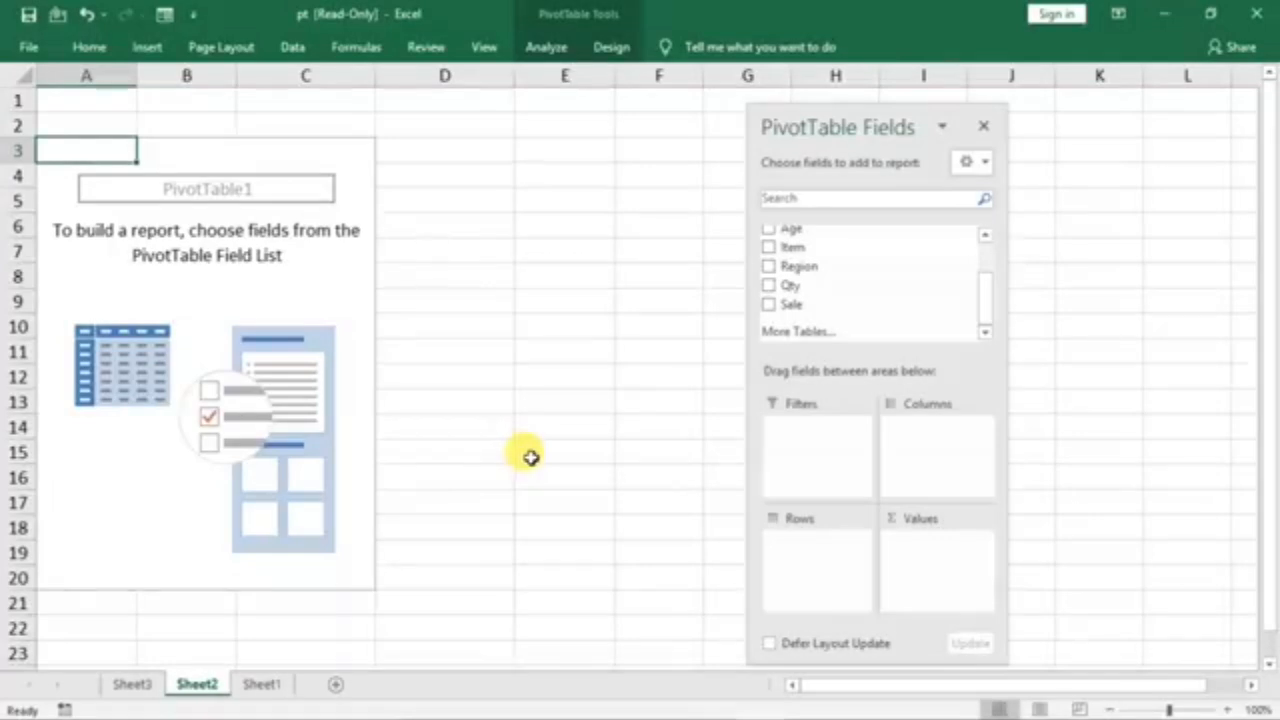
- Check the source data on Sheet1, then lay out the Sheet2 PivotTable with Region in Rows, Item in Columns and Sale in Values
left_click(259, 684)
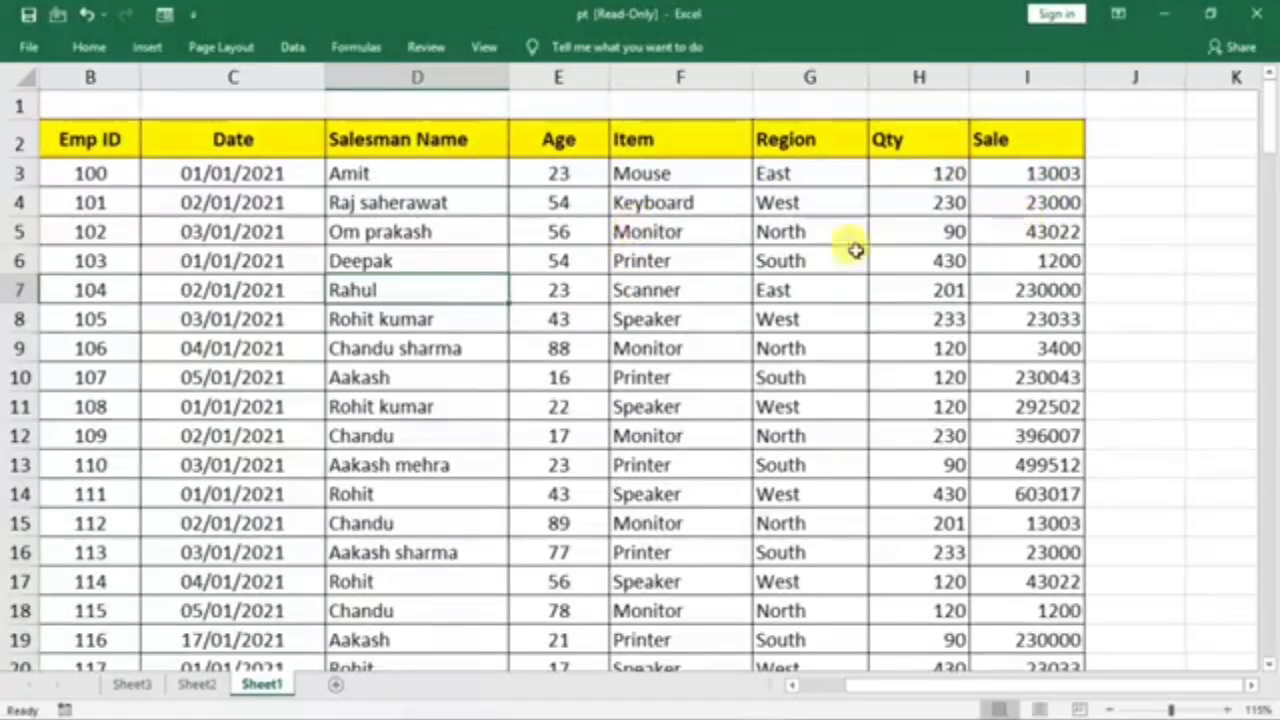
left_click(192, 686)
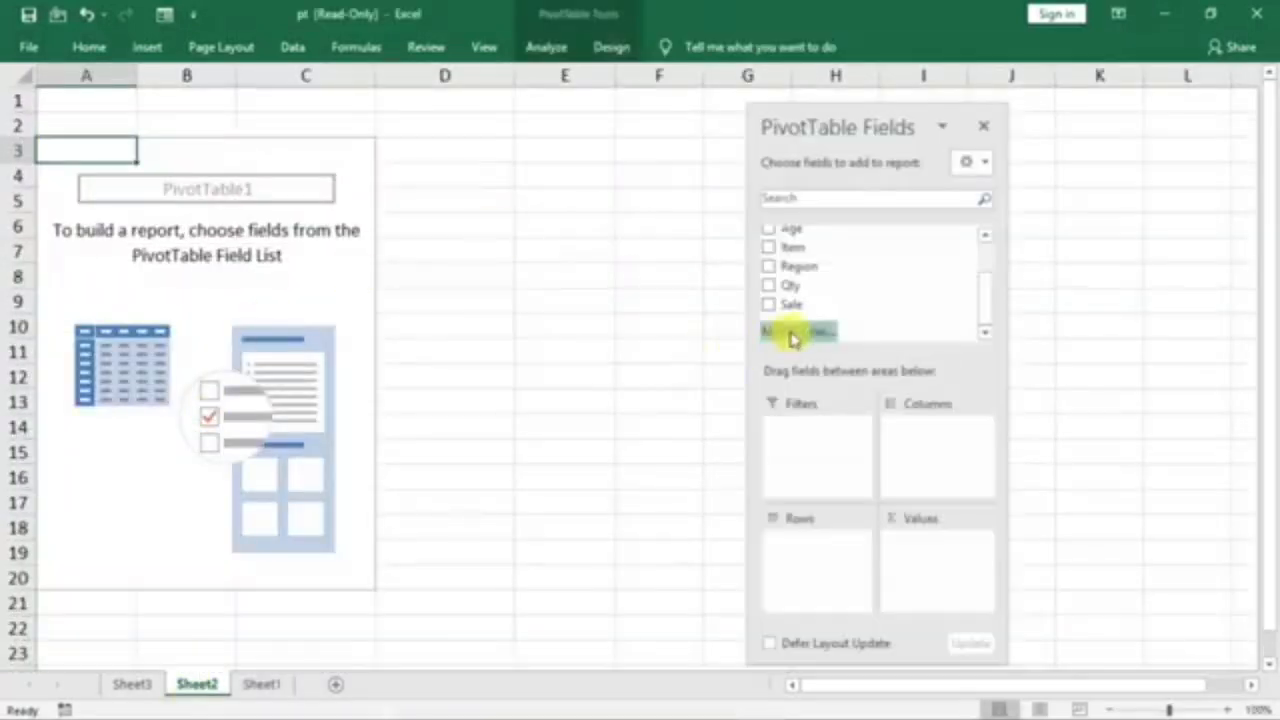
left_click_drag(798, 272, 826, 563)
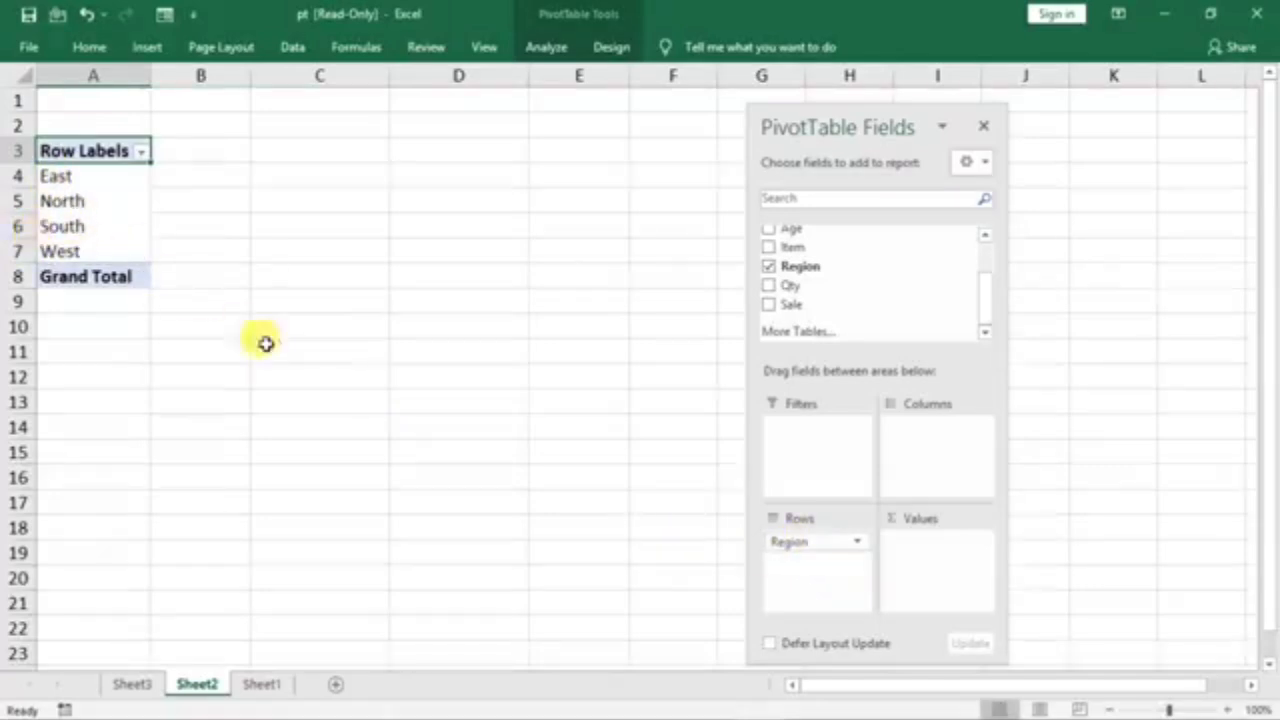
left_click_drag(786, 543, 820, 555)
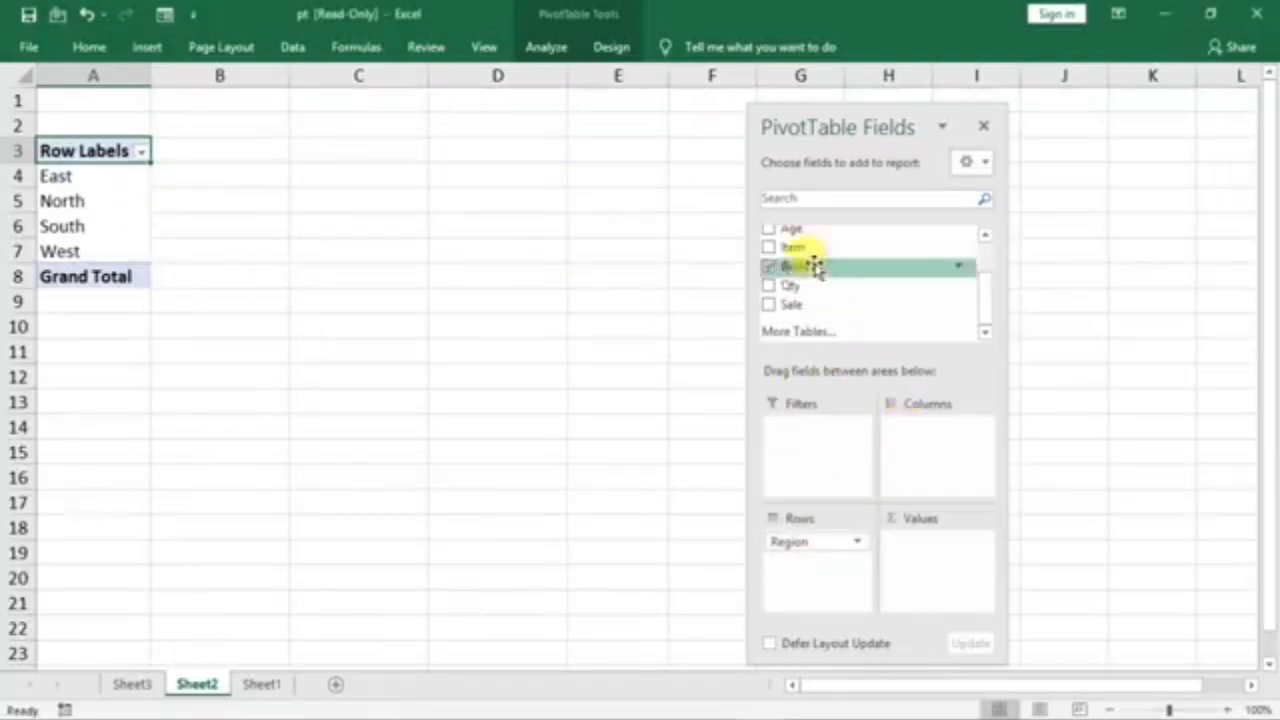
left_click_drag(812, 268, 912, 440)
left_click_drag(892, 126, 886, 171)
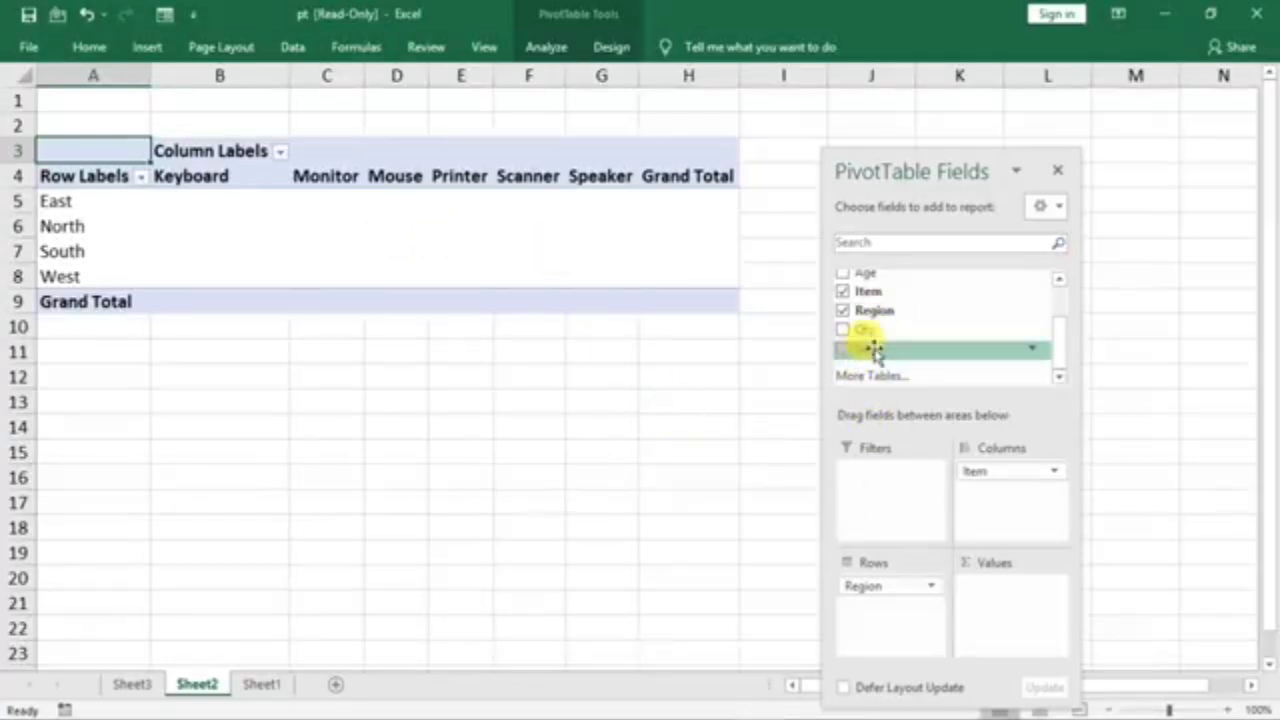
left_click_drag(866, 353, 1001, 595)
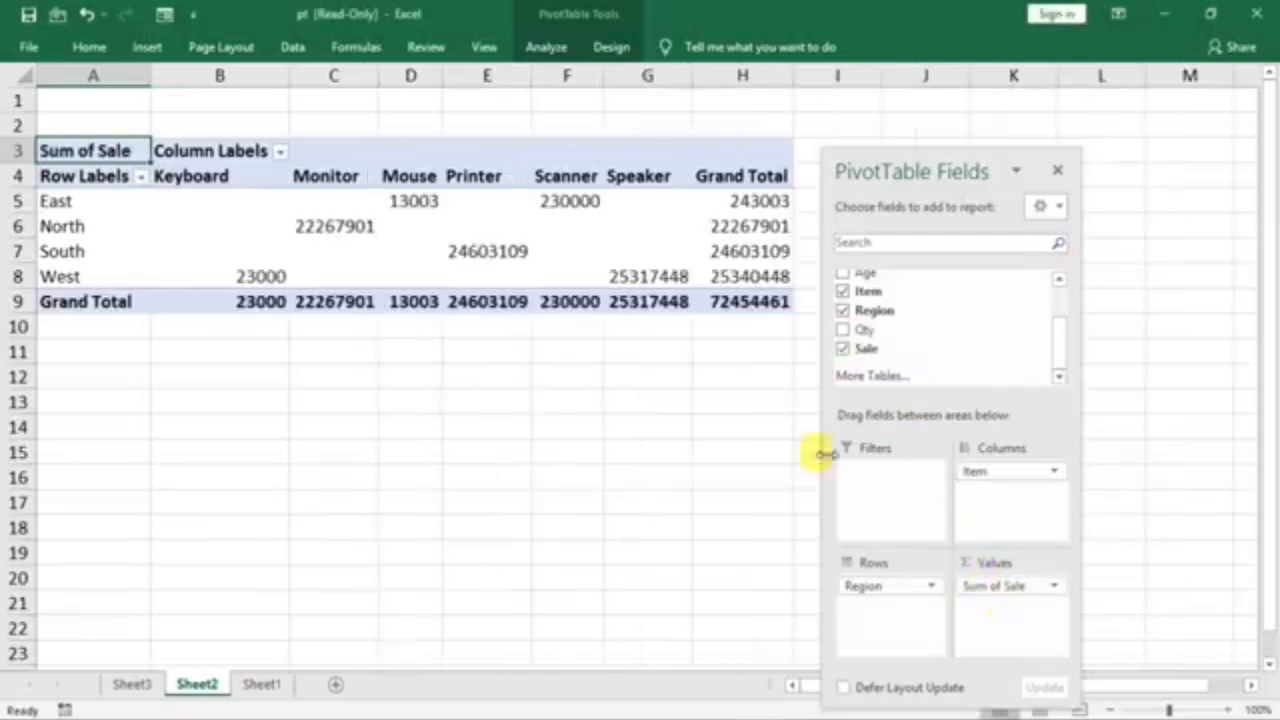
left_click_drag(880, 172, 931, 182)
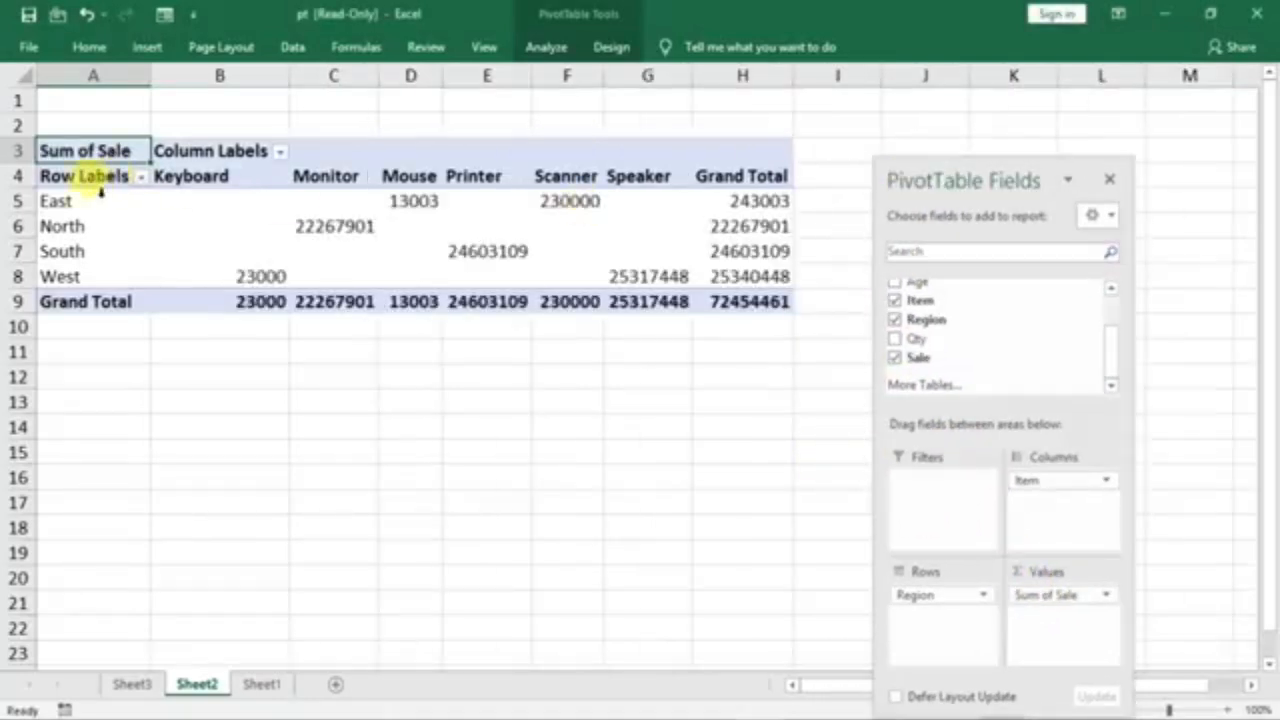
- Examine the East and North rows of the PivotTable to see the sales of each item in those regions
left_click(63, 200)
left_click_drag(152, 206, 660, 206)
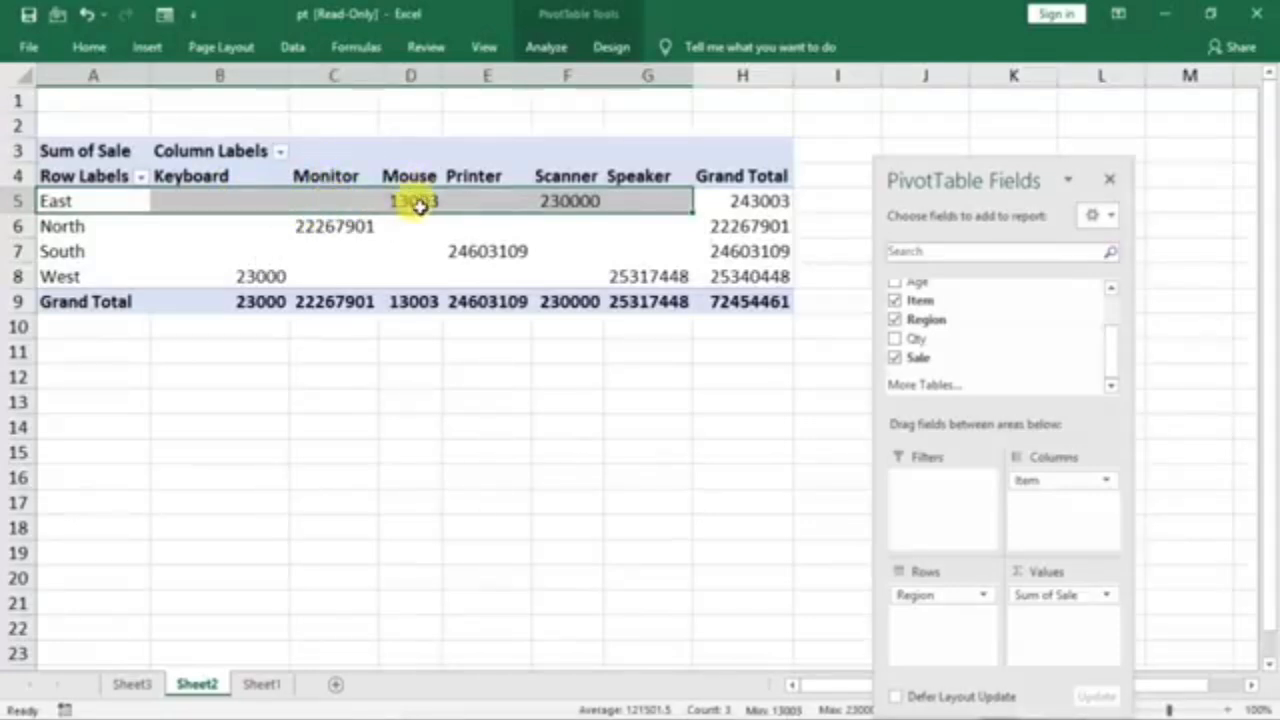
left_click(436, 202)
left_click(559, 201)
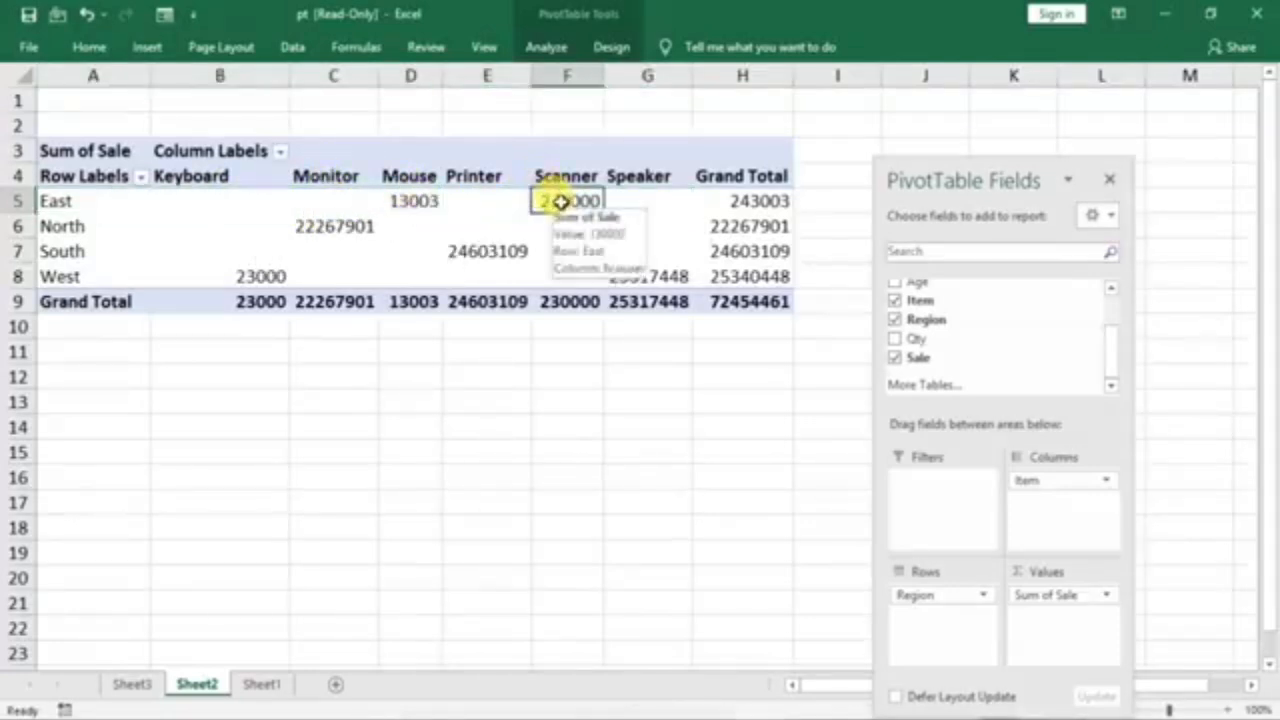
left_click_drag(95, 230, 710, 213)
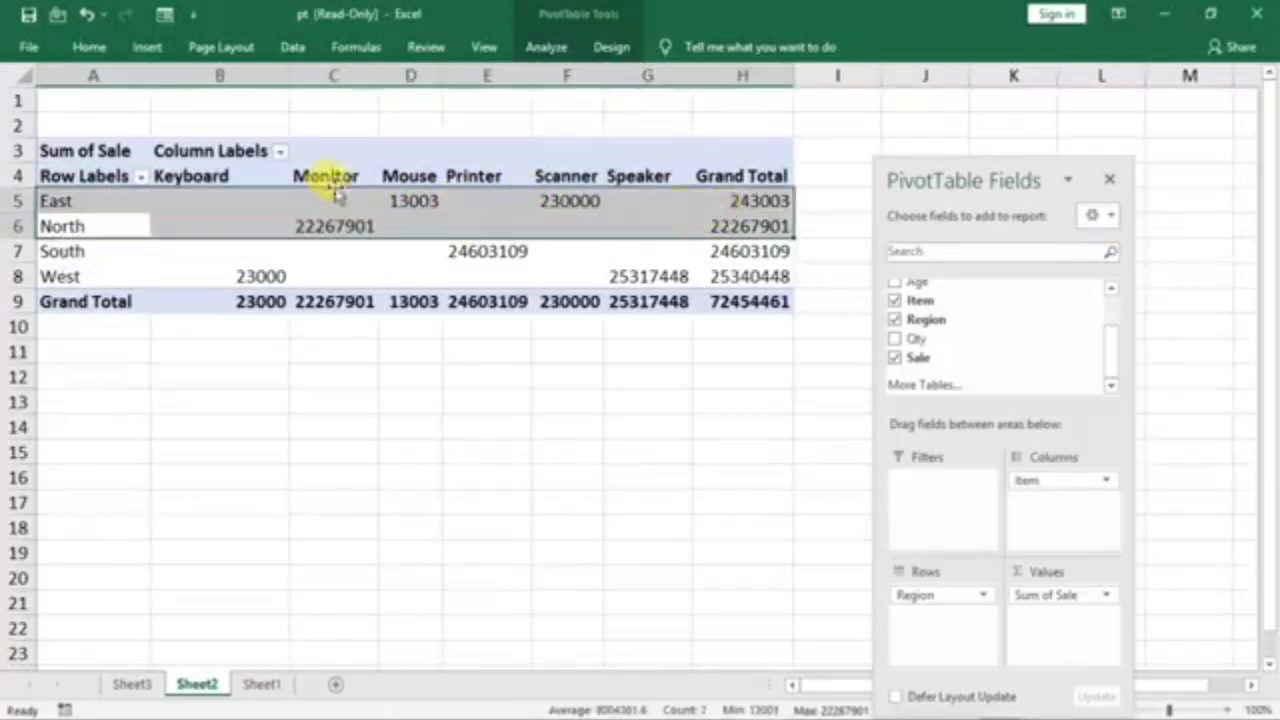
left_click(333, 180)
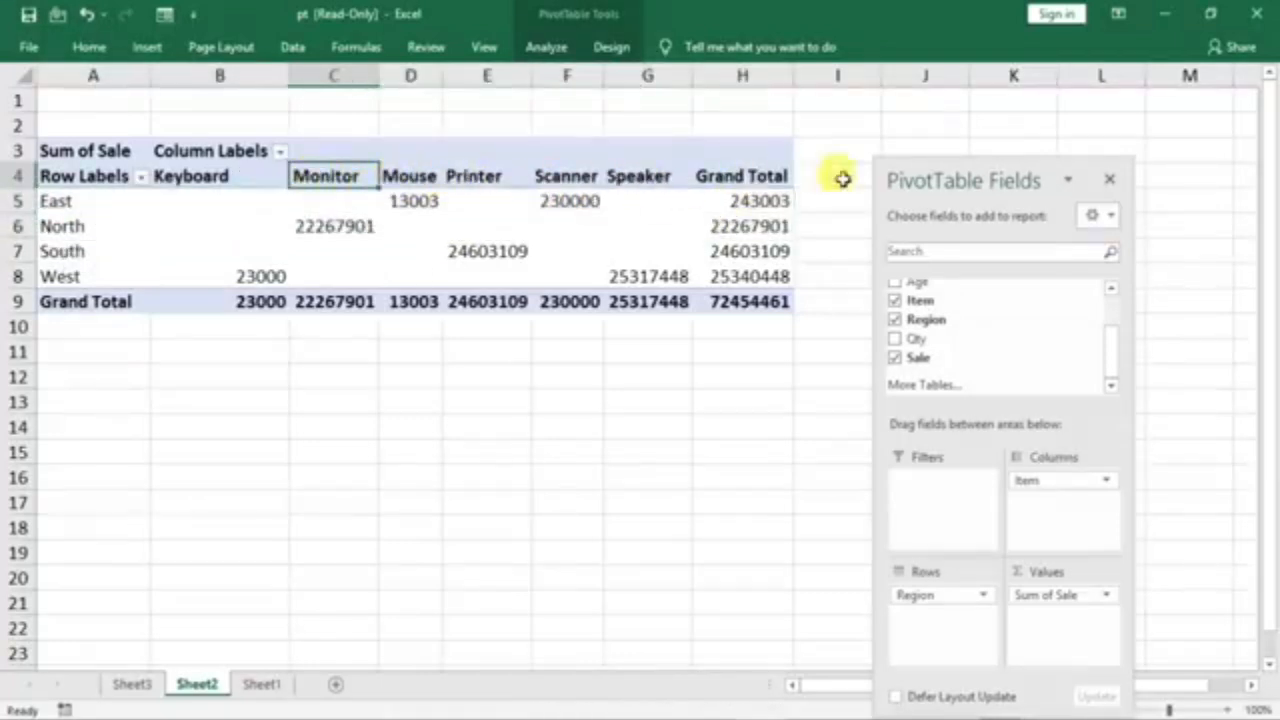
- Swap the PivotTable layout so Item is in Rows and Region is in Columns, and review the new row and column labels
left_click_drag(1012, 178, 967, 139)
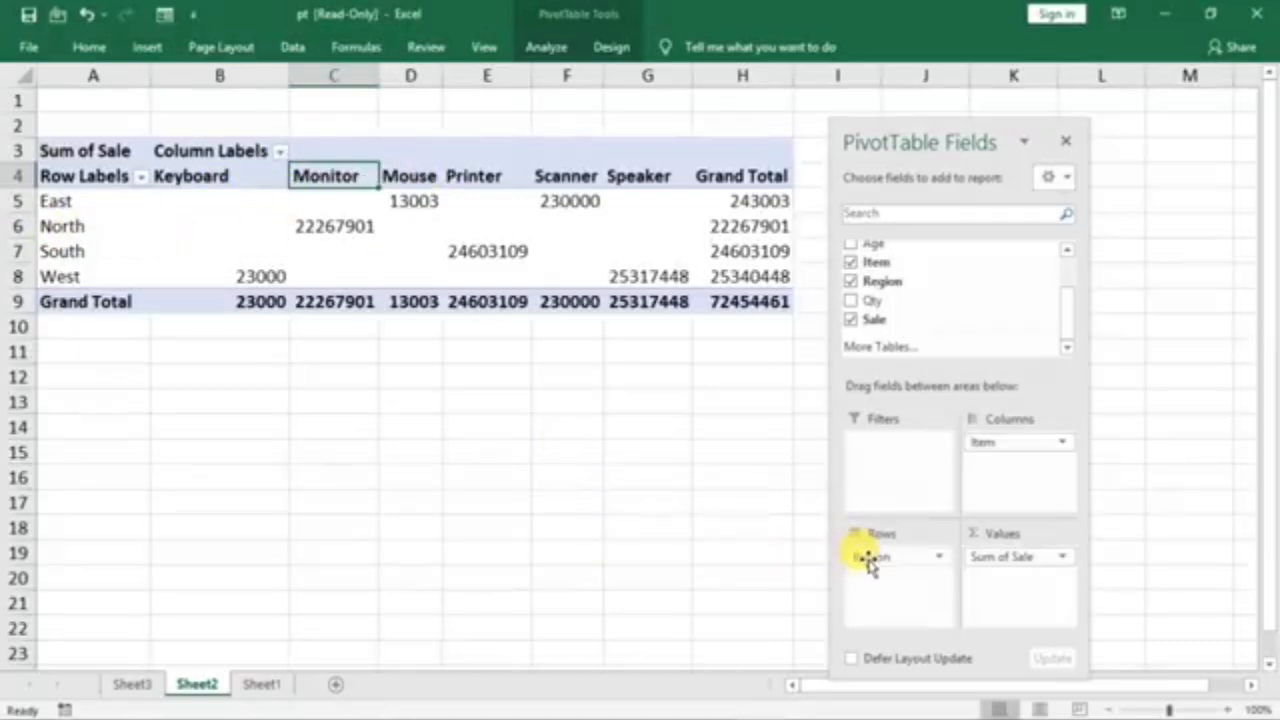
mouse_move(868, 562)
left_mouse_down()
mouse_move(855, 548)
mouse_move(886, 510)
mouse_move(1013, 465)
mouse_move(1000, 443)
mouse_move(914, 557)
mouse_move(878, 566)
left_mouse_up()
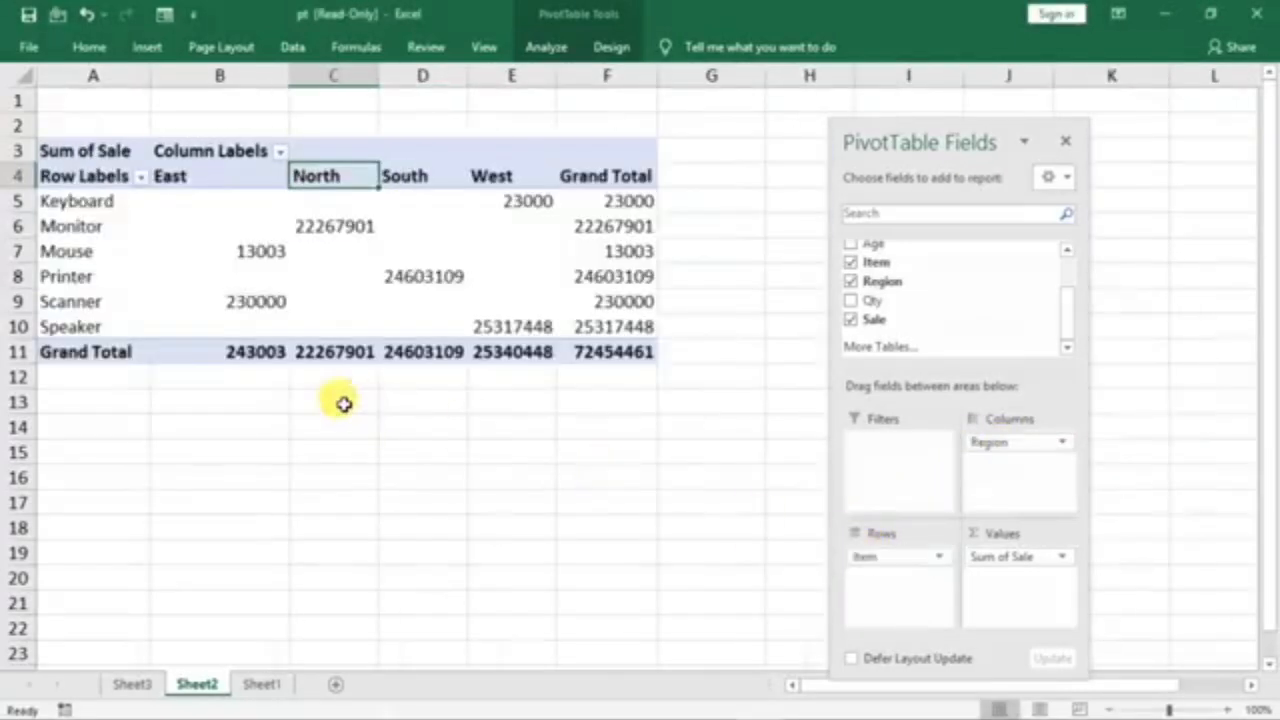
left_click(200, 175)
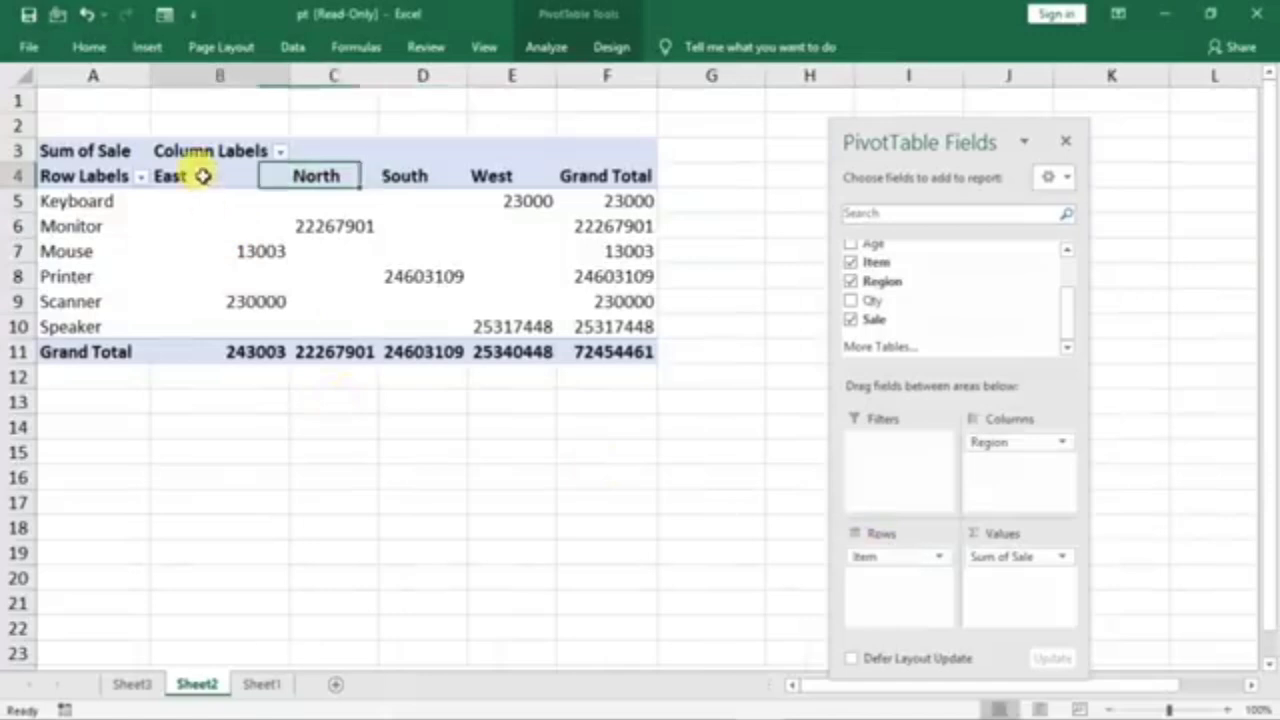
left_click(327, 180)
left_click(196, 183)
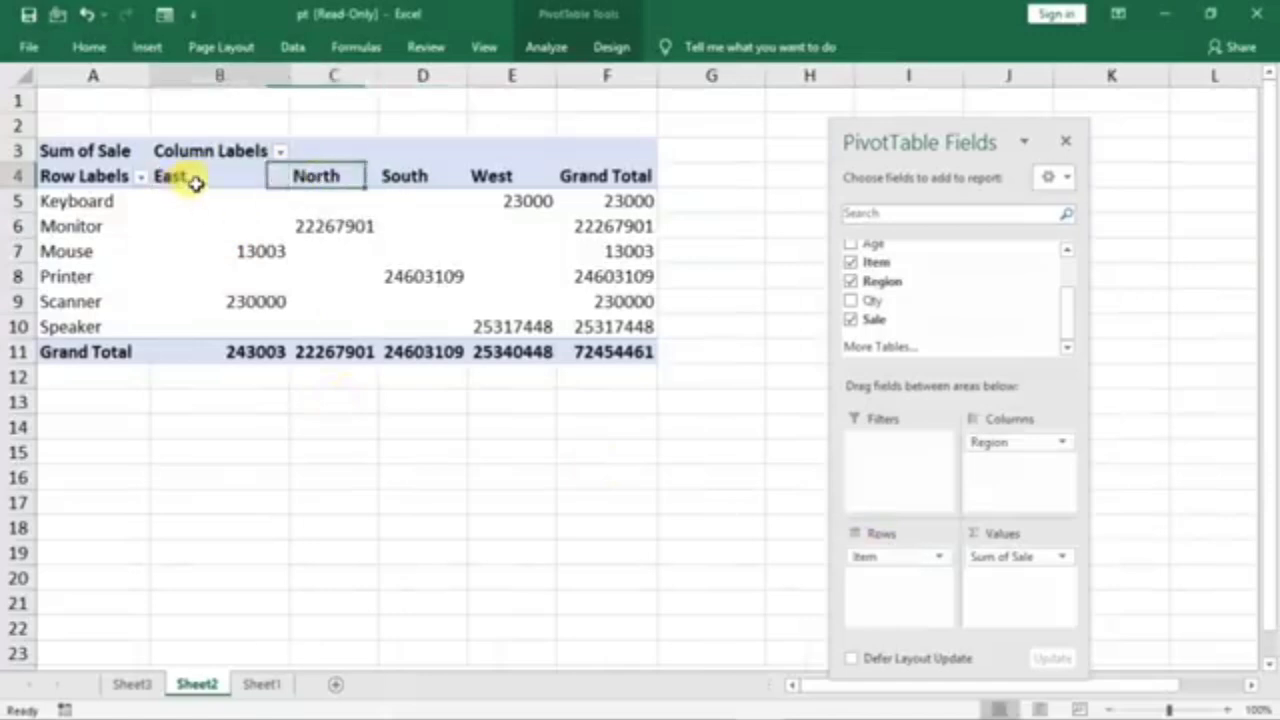
left_click(319, 190)
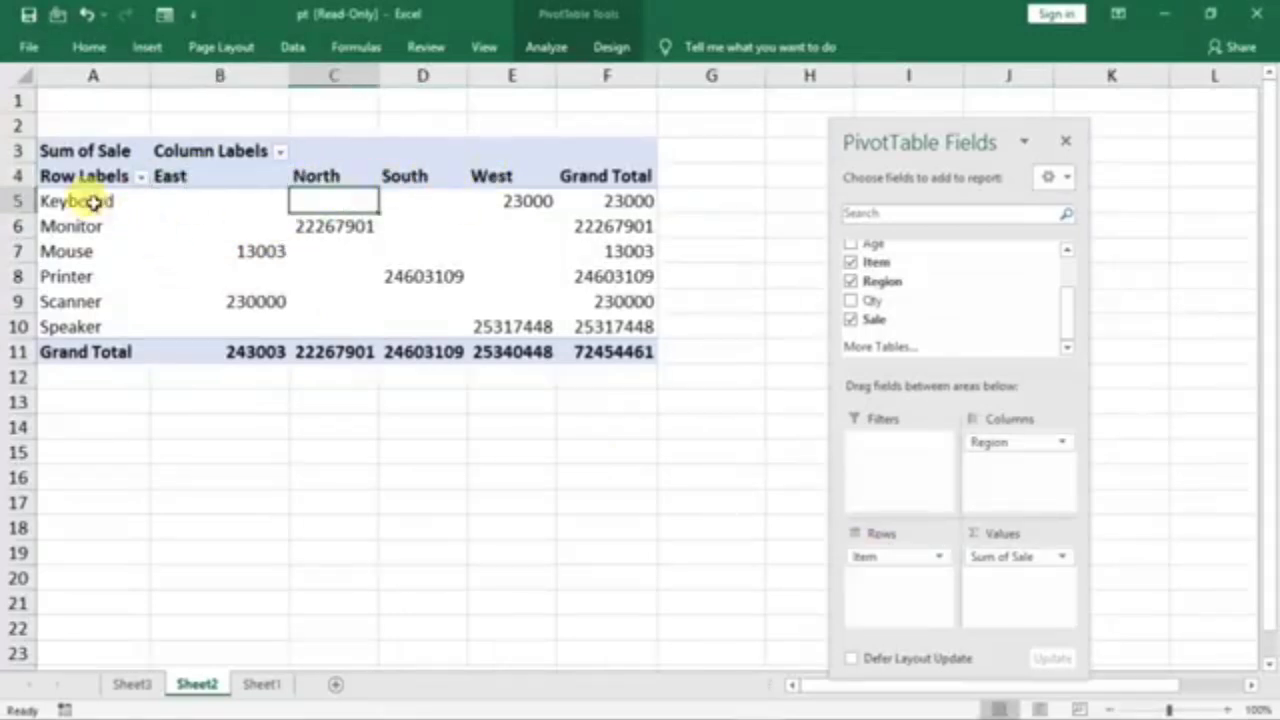
left_click_drag(86, 200, 75, 290)
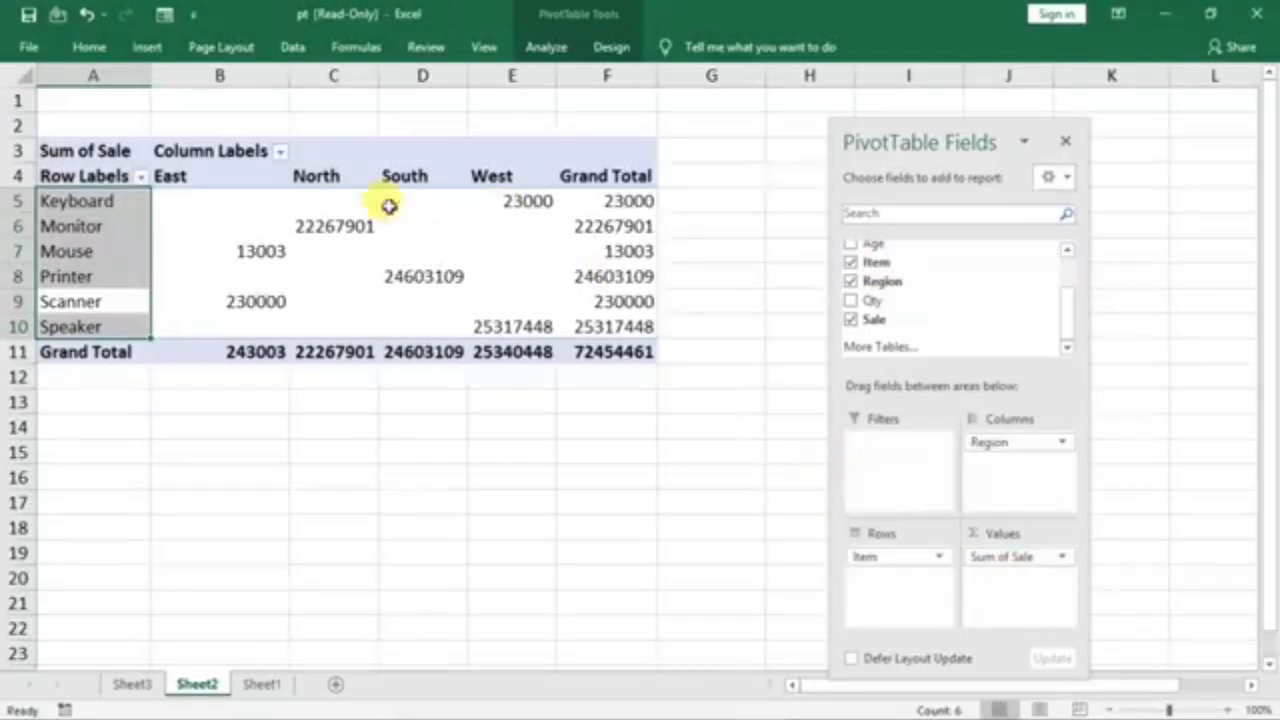
- Examine the sales values by item and region, including Monitor in North, Mouse in East, Printer in South and Scanner in East
mouse_move(387, 261)
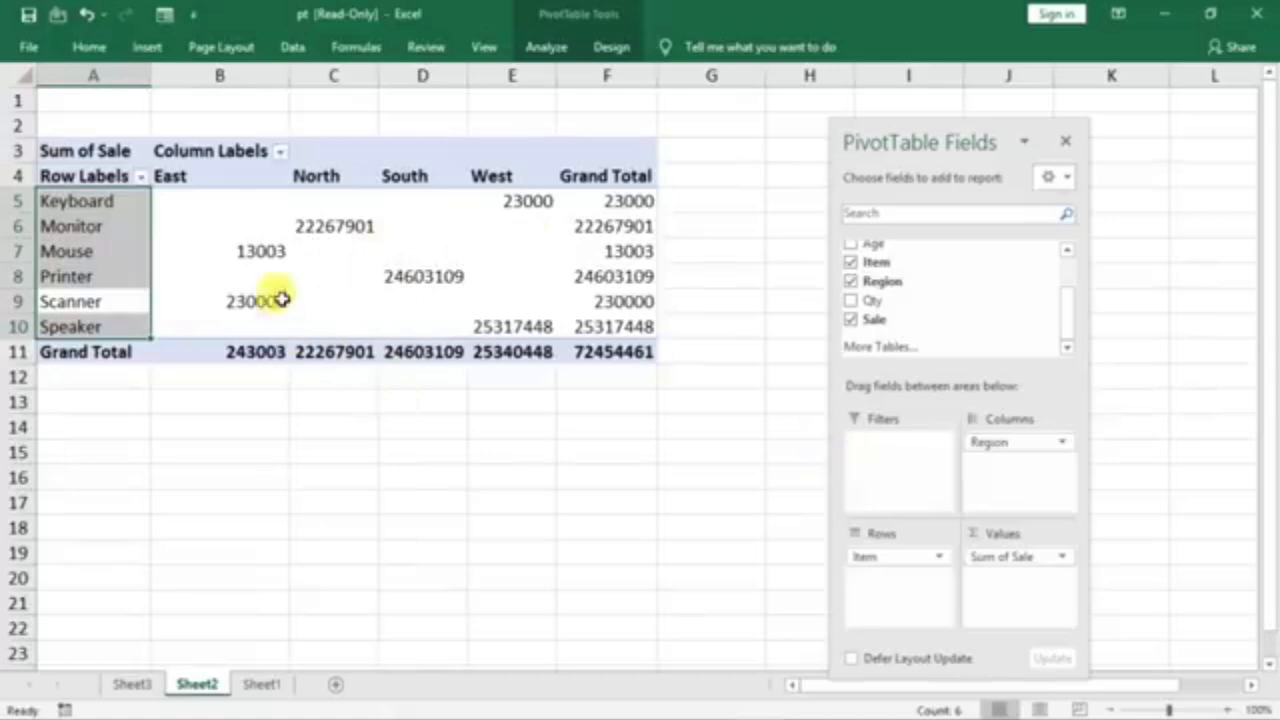
left_click(89, 228)
left_click(333, 228)
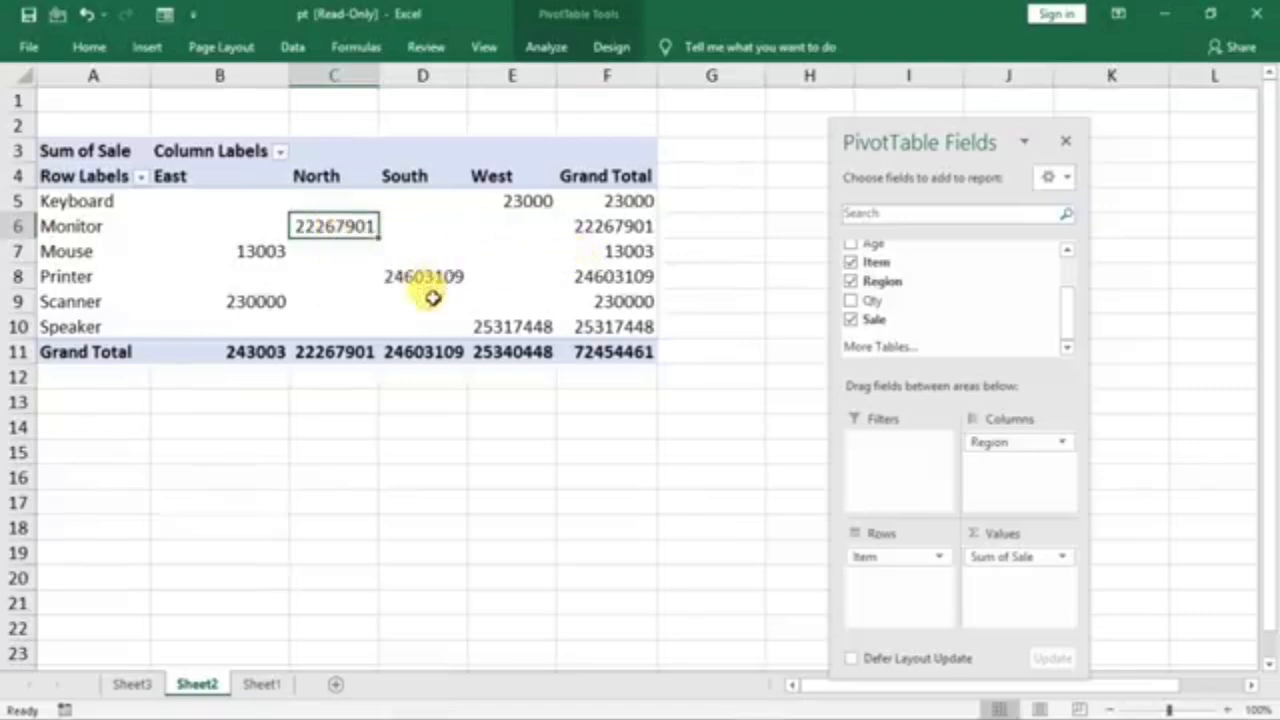
mouse_move(377, 271)
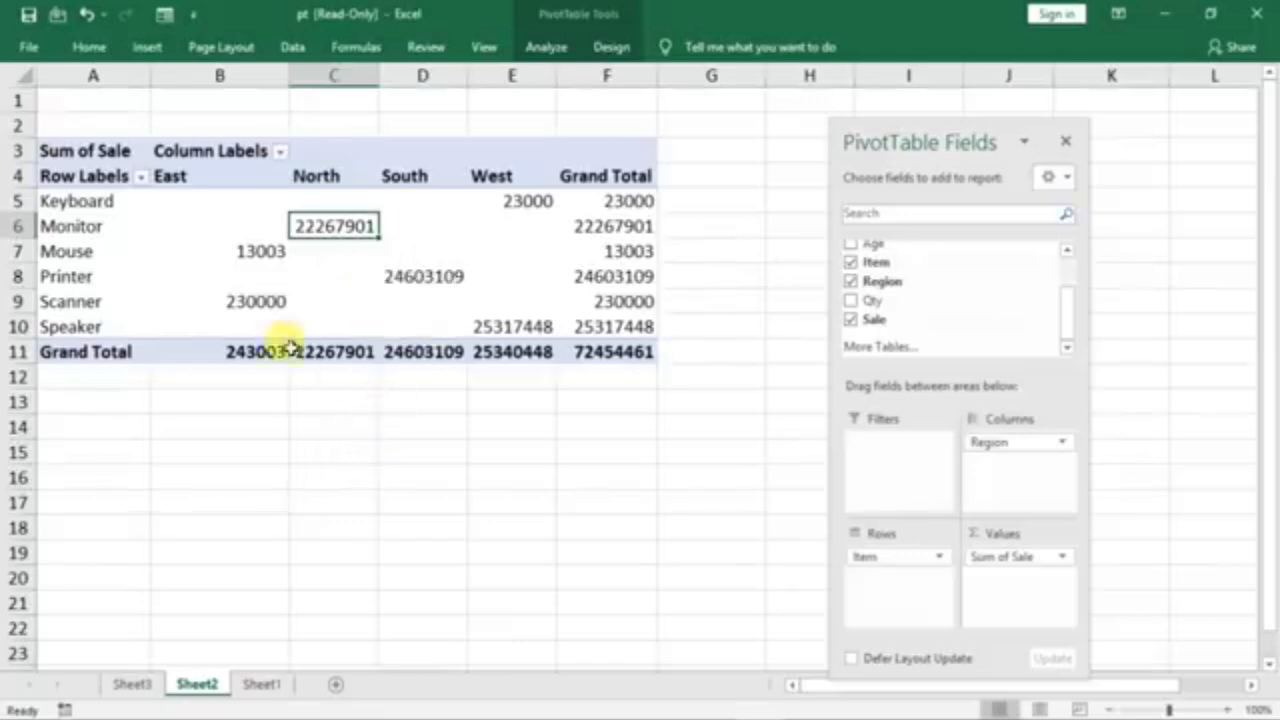
left_click(242, 252)
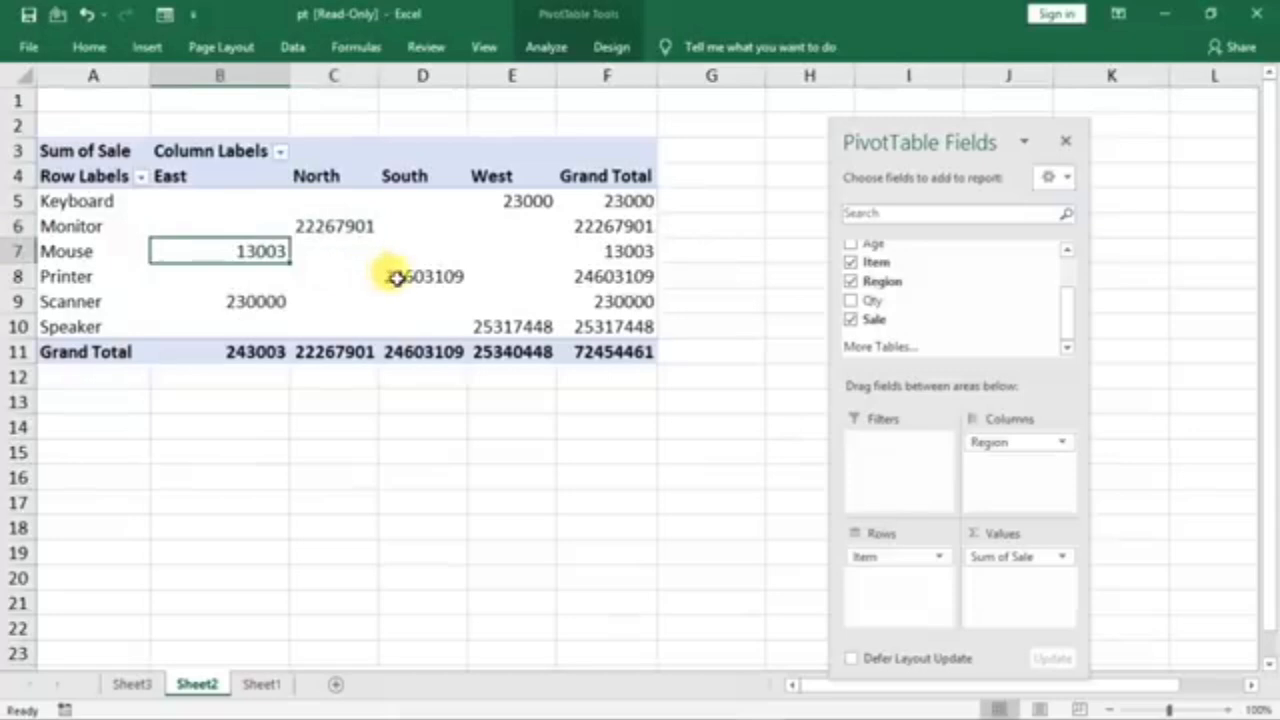
mouse_move(396, 278)
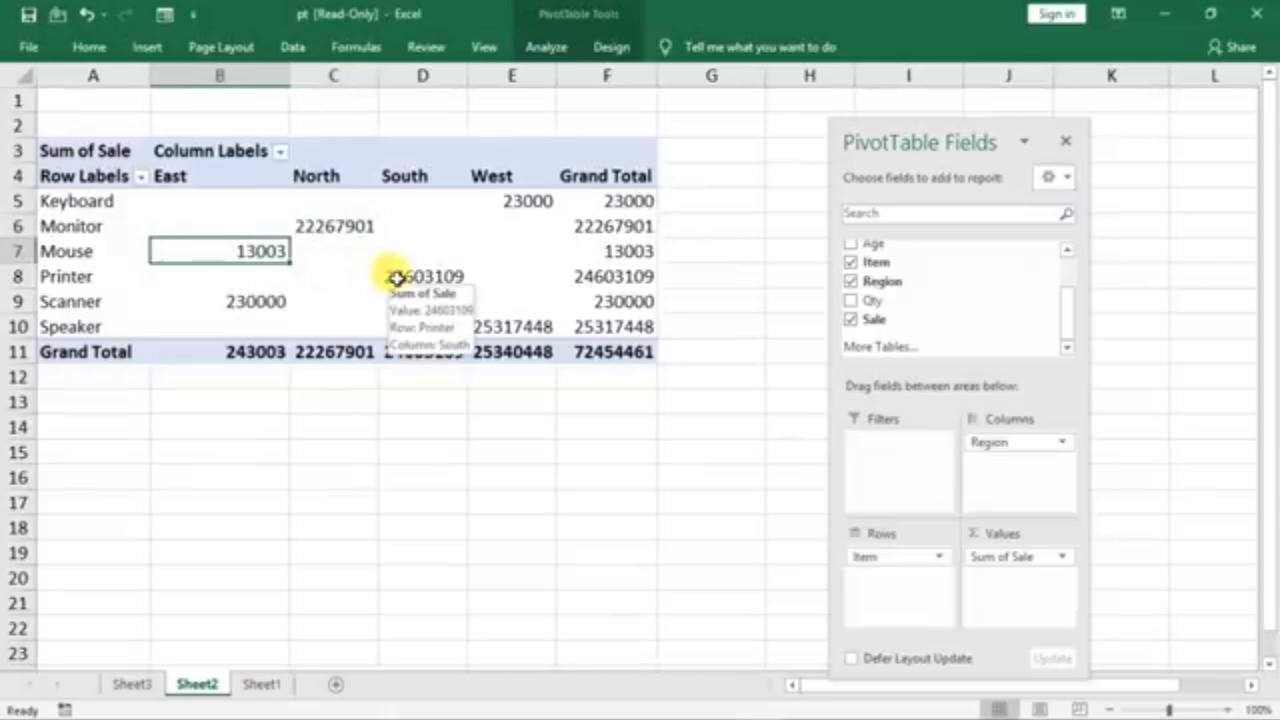
left_click(230, 305)
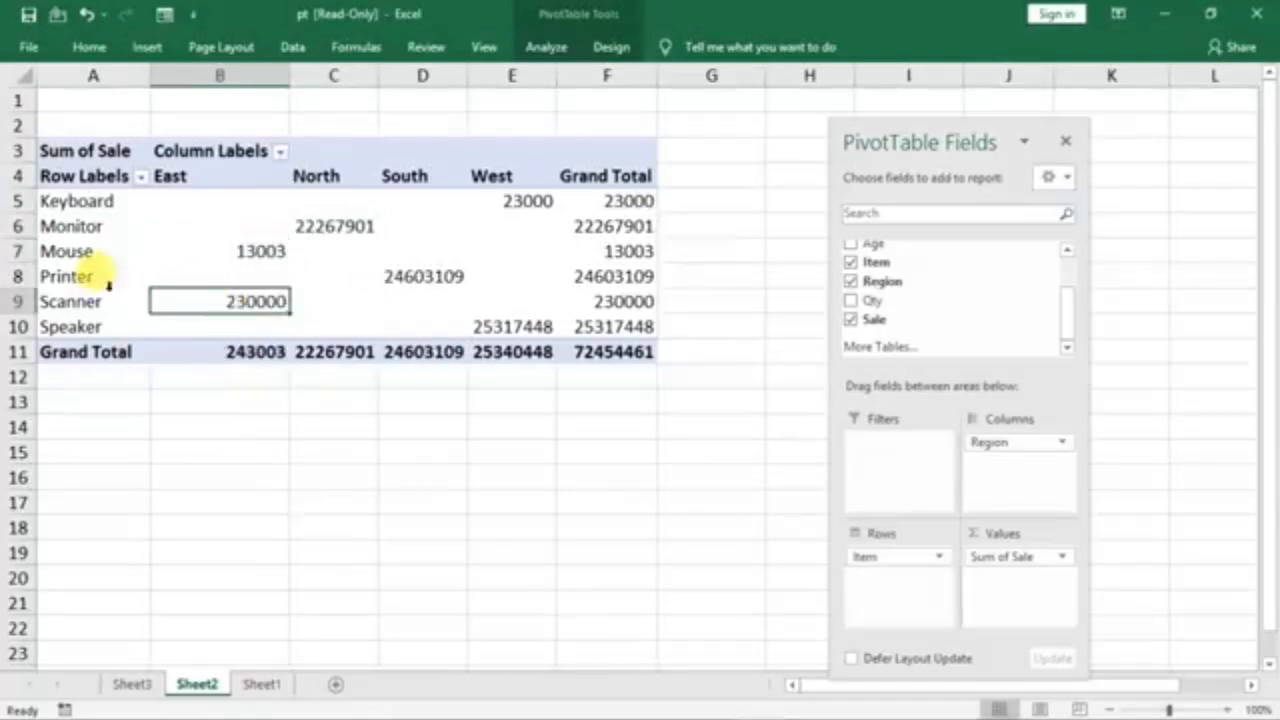
- Extract the records behind the Scanner sales in East to a new sheet and widen its Date column to show the full date
mouse_move(214, 306)
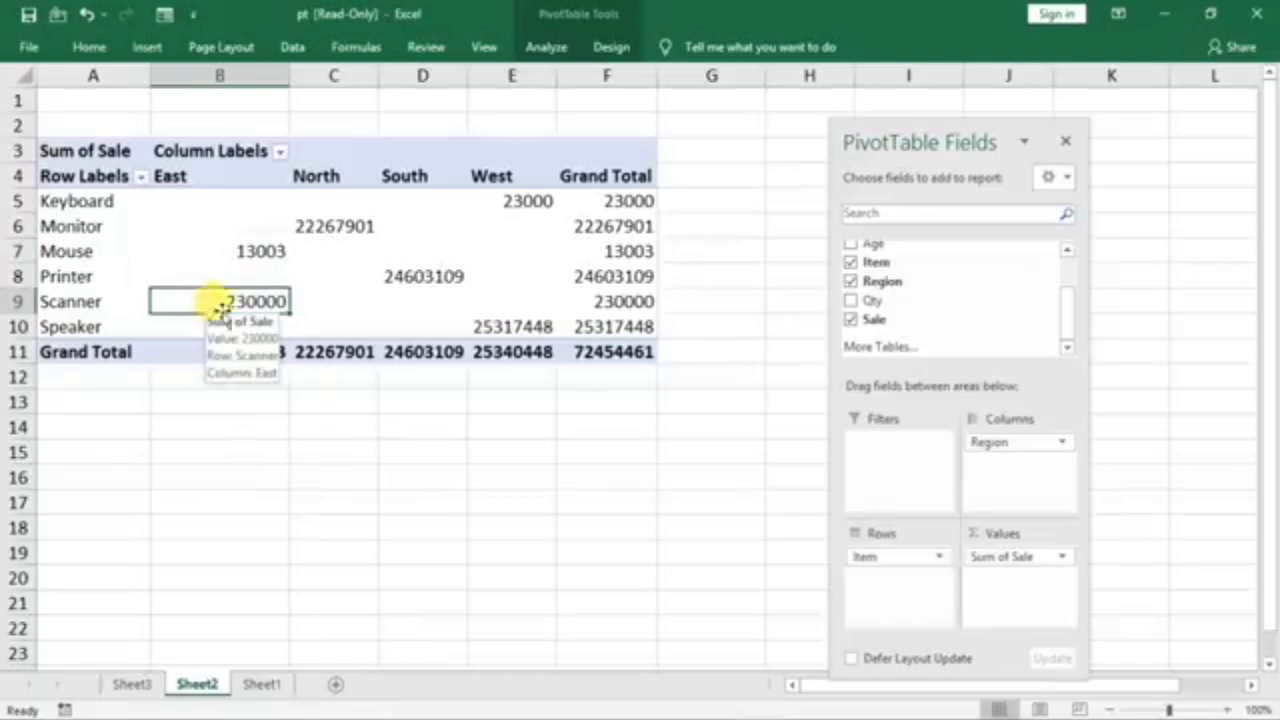
double_click(224, 299)
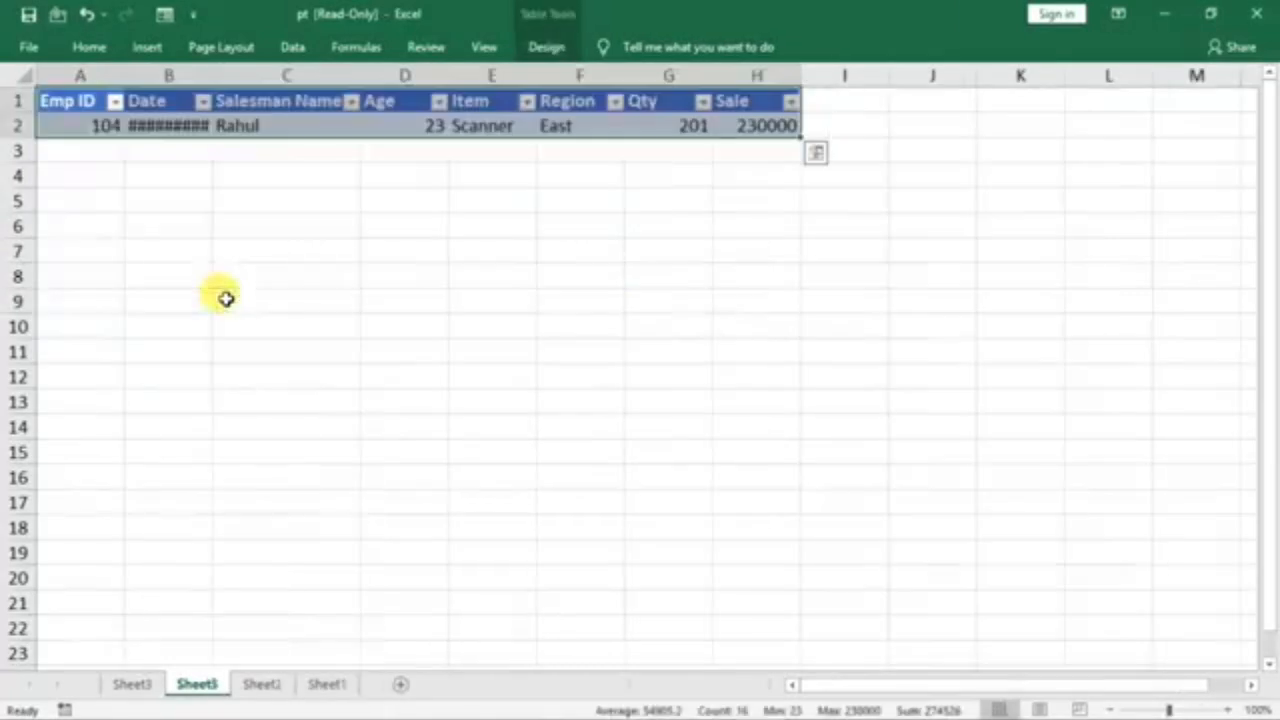
left_click_drag(212, 75, 297, 75)
left_click(170, 219)
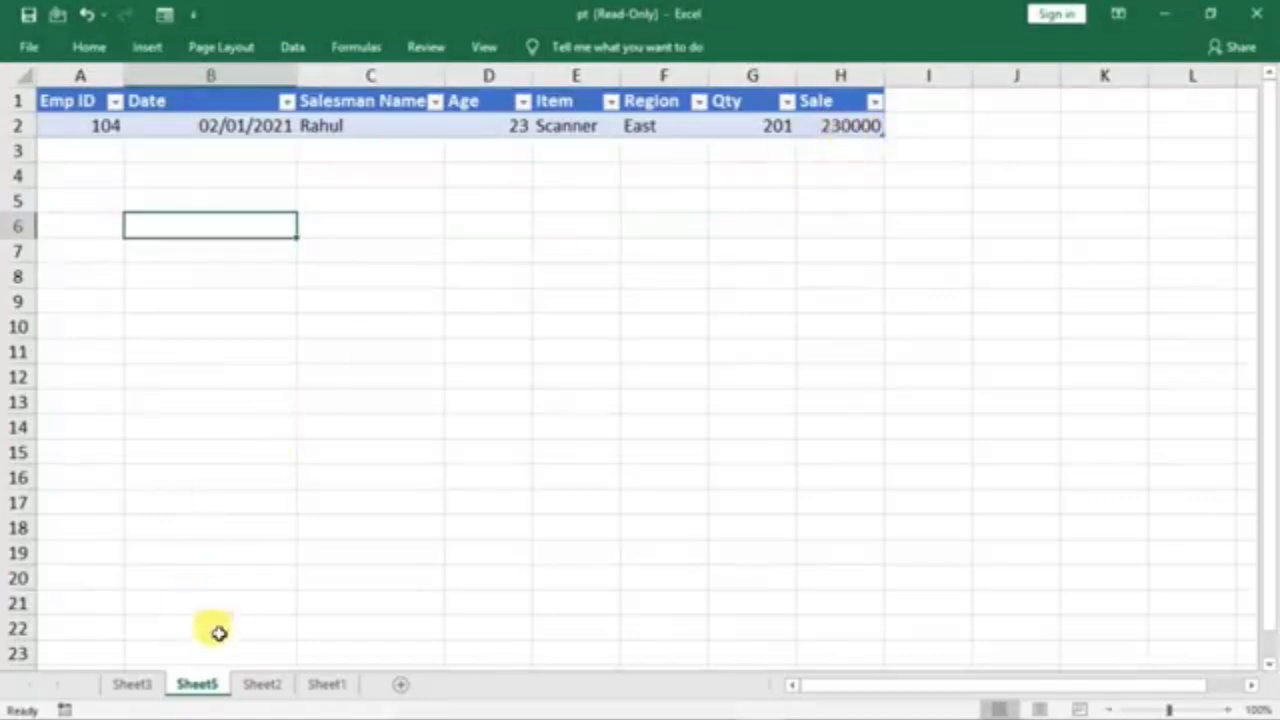
- From Sheet2, extract the records behind the Printer sales in South to a new sheet and widen its Date column
left_click(276, 690)
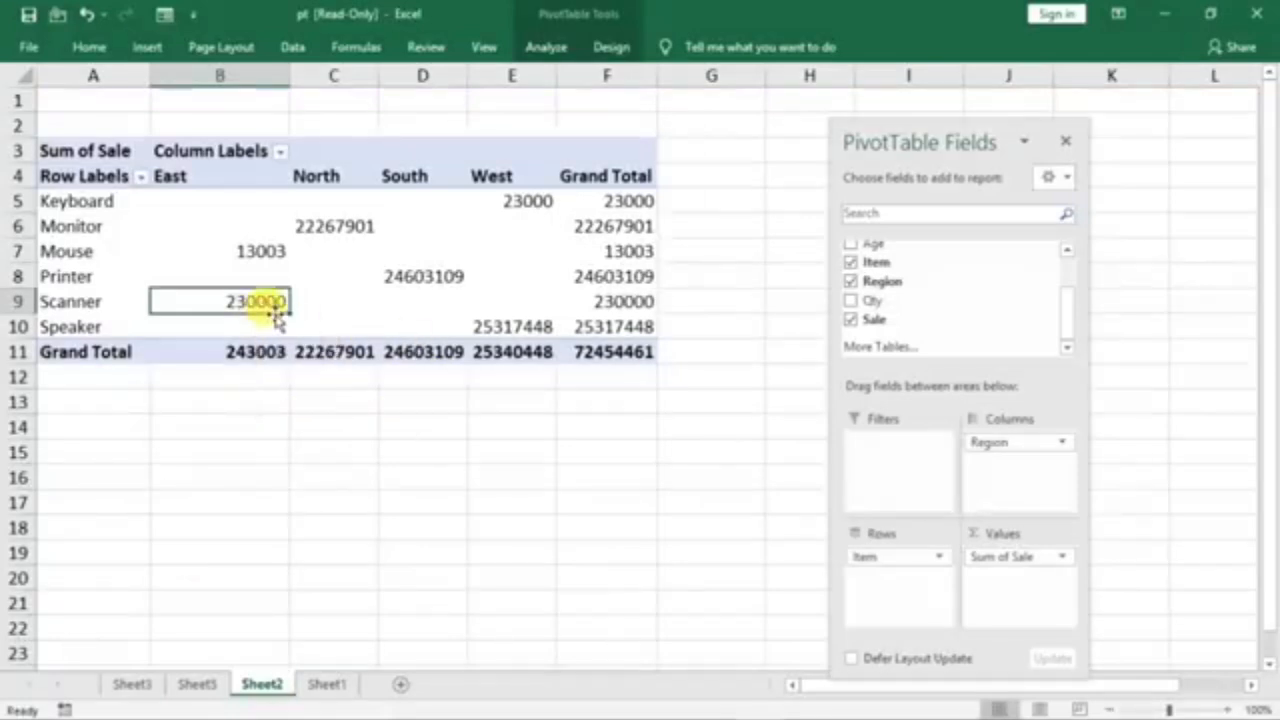
left_click(428, 277)
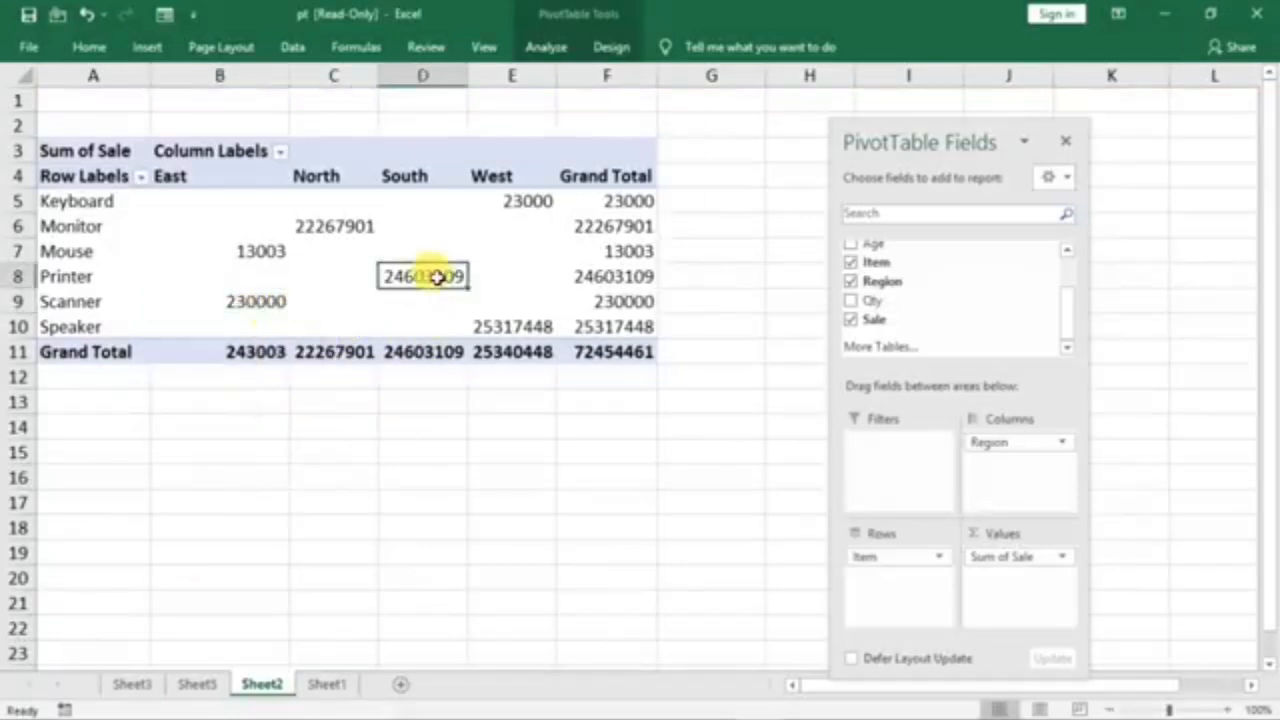
double_click(428, 277)
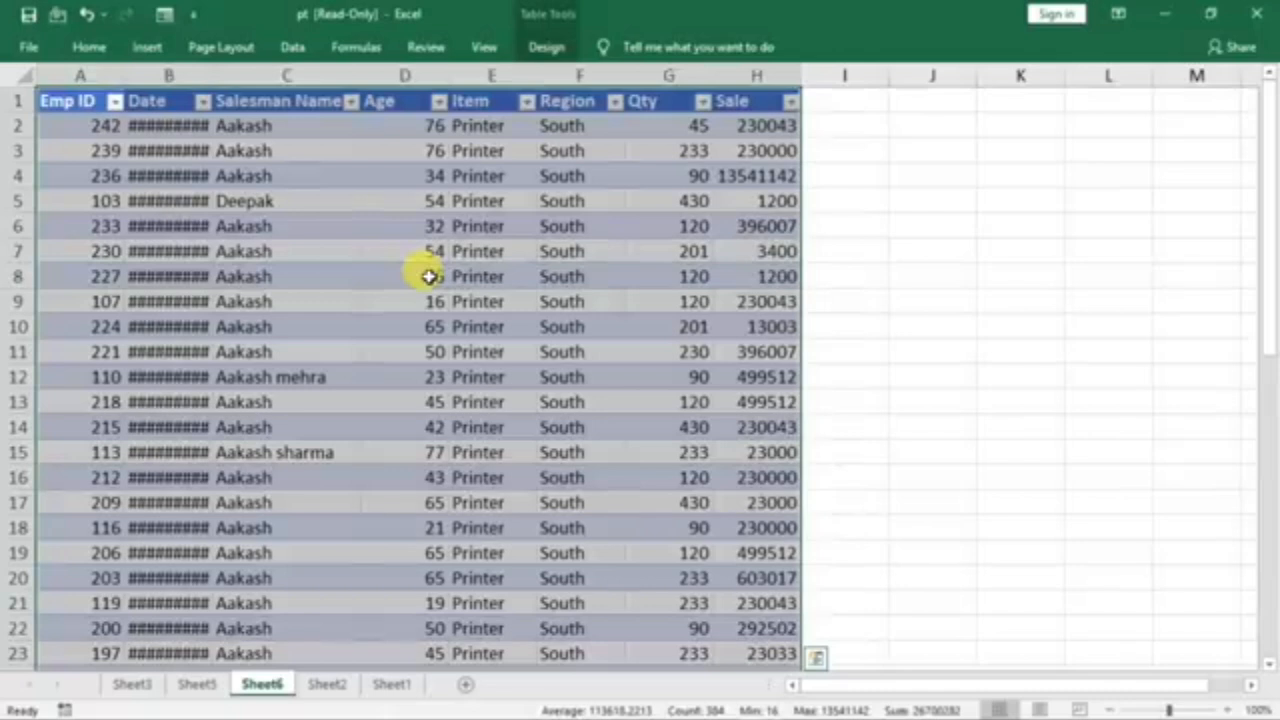
left_click_drag(212, 75, 260, 80)
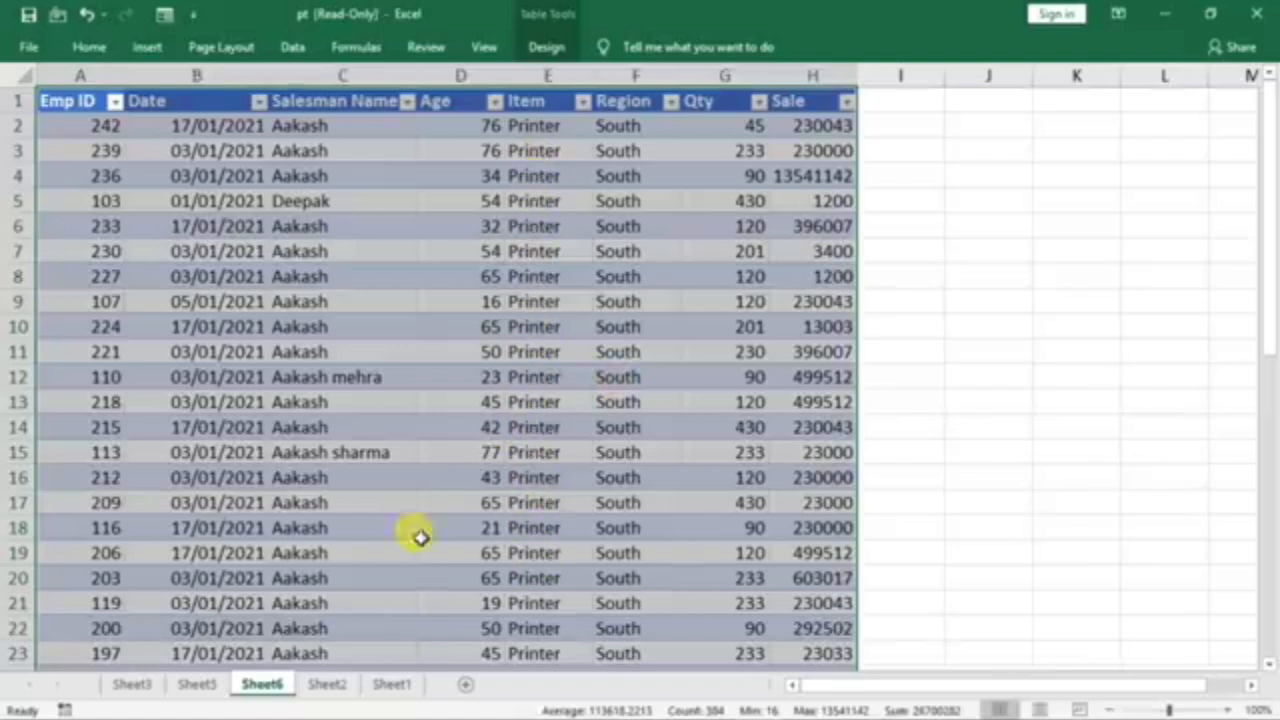
- Review the Printer and Monitor sales in the Sheet2 PivotTable against the source data on Sheet1, ending on Sheet2
left_click(318, 685)
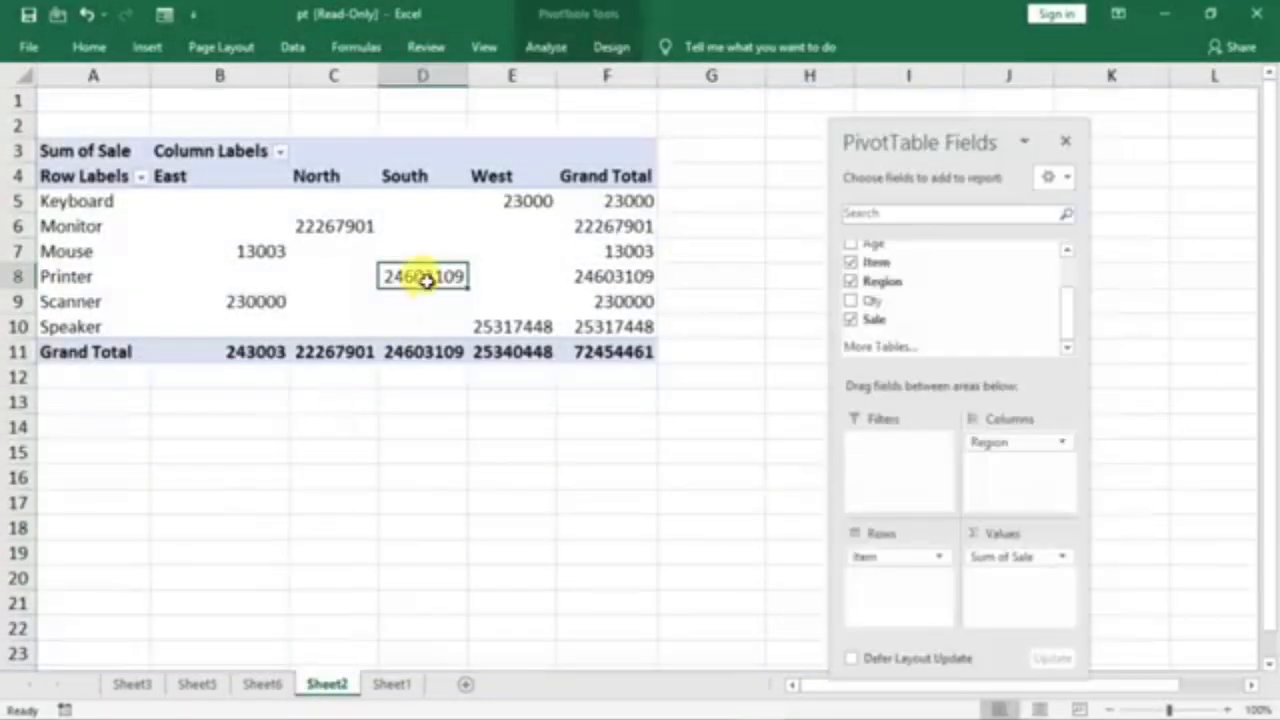
mouse_move(425, 278)
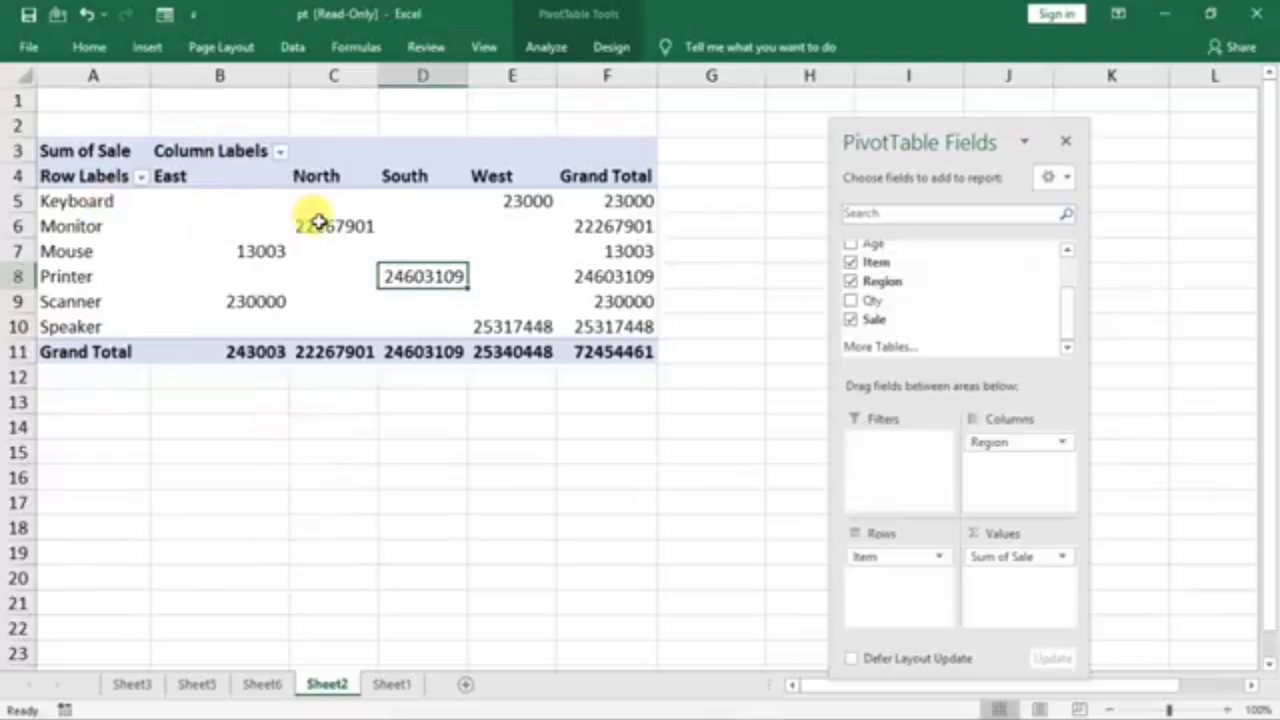
mouse_move(317, 221)
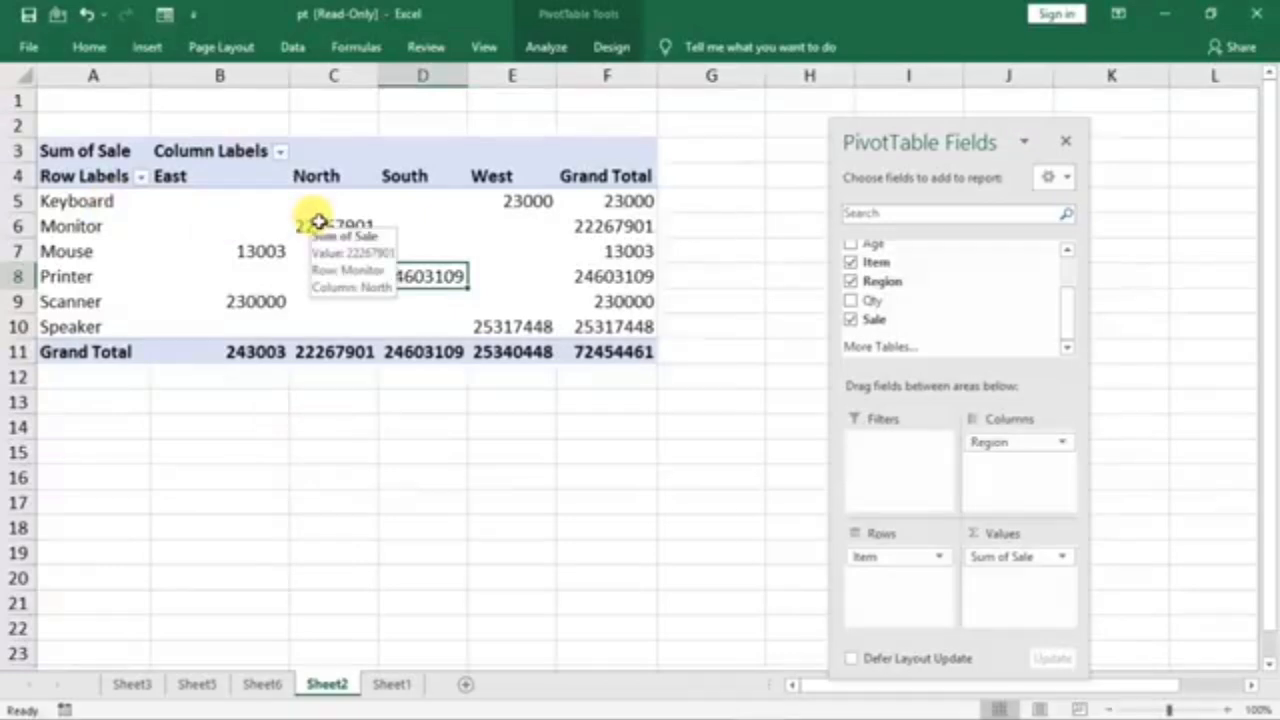
left_click(380, 690)
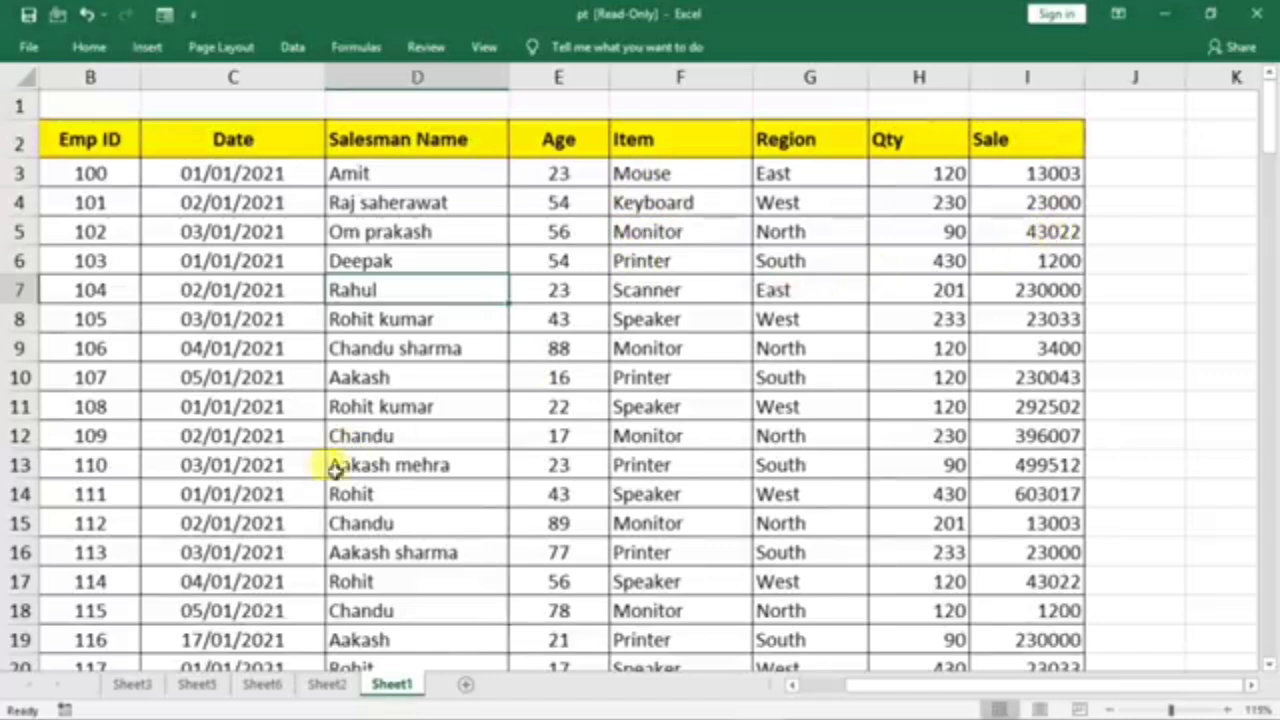
left_click(325, 686)
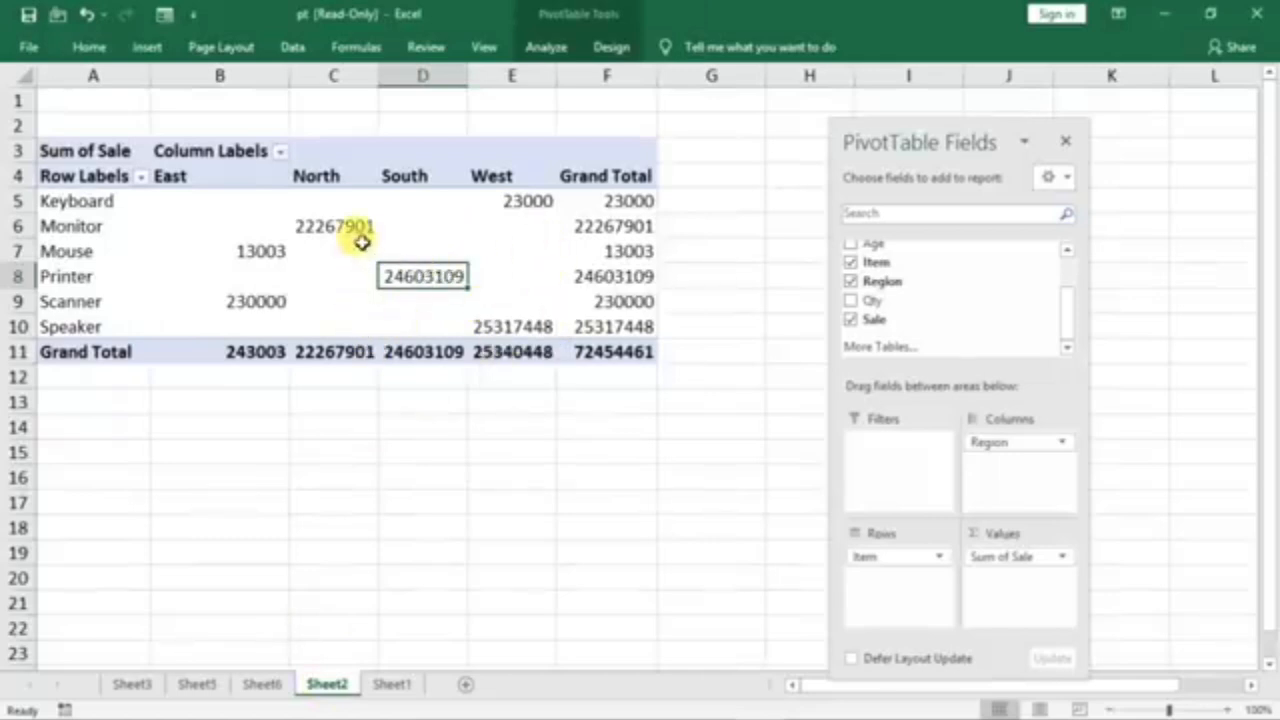
- Summarize the PivotTable's Sale values by Count instead of Sum
left_click(275, 234)
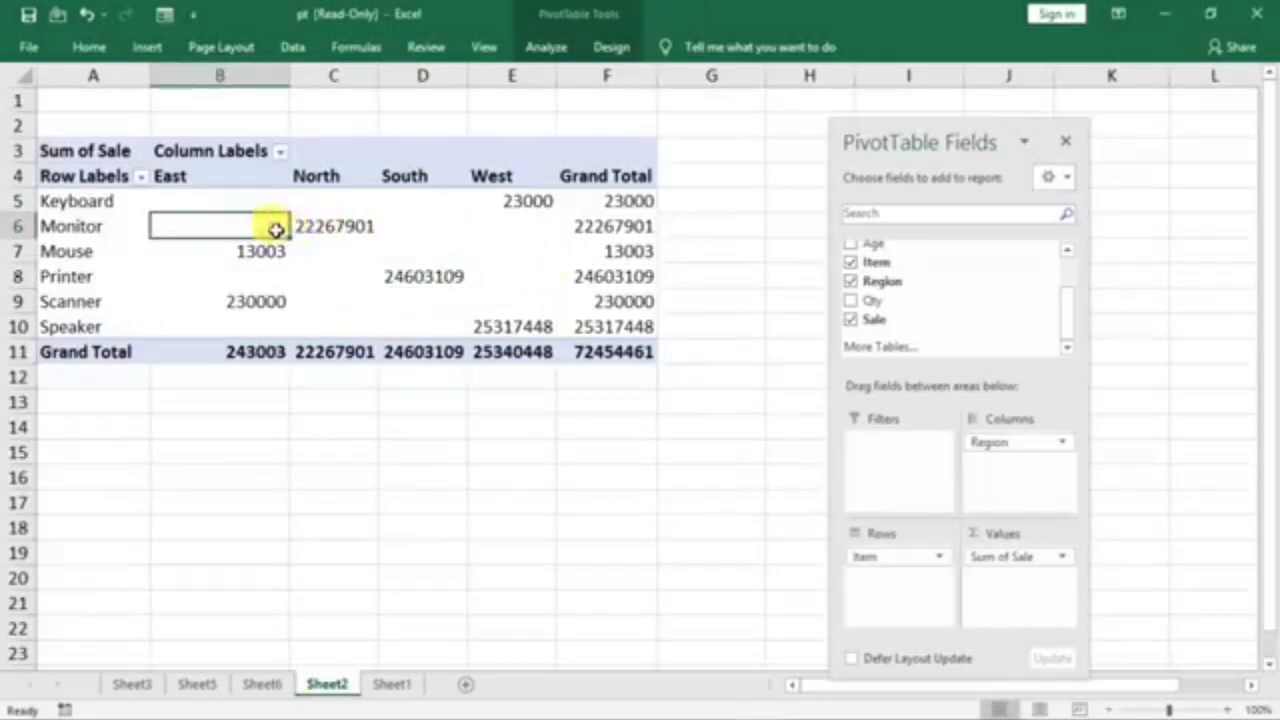
right_click(297, 227)
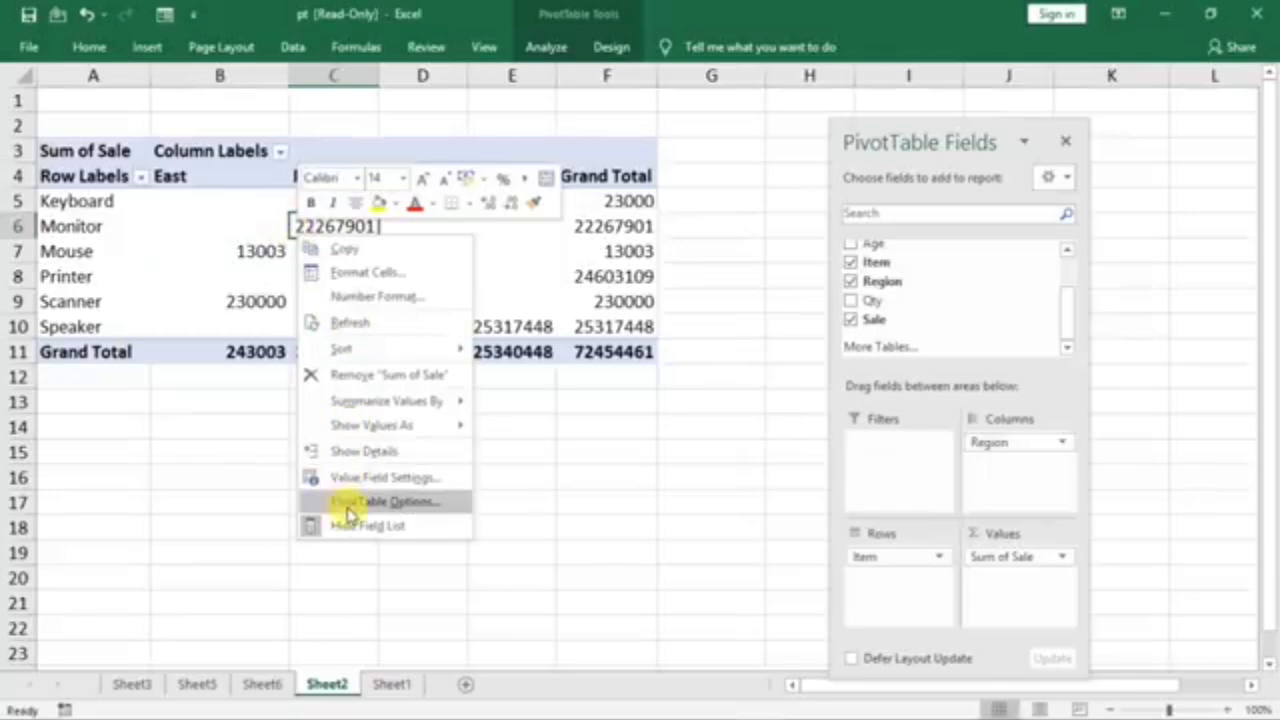
mouse_move(437, 410)
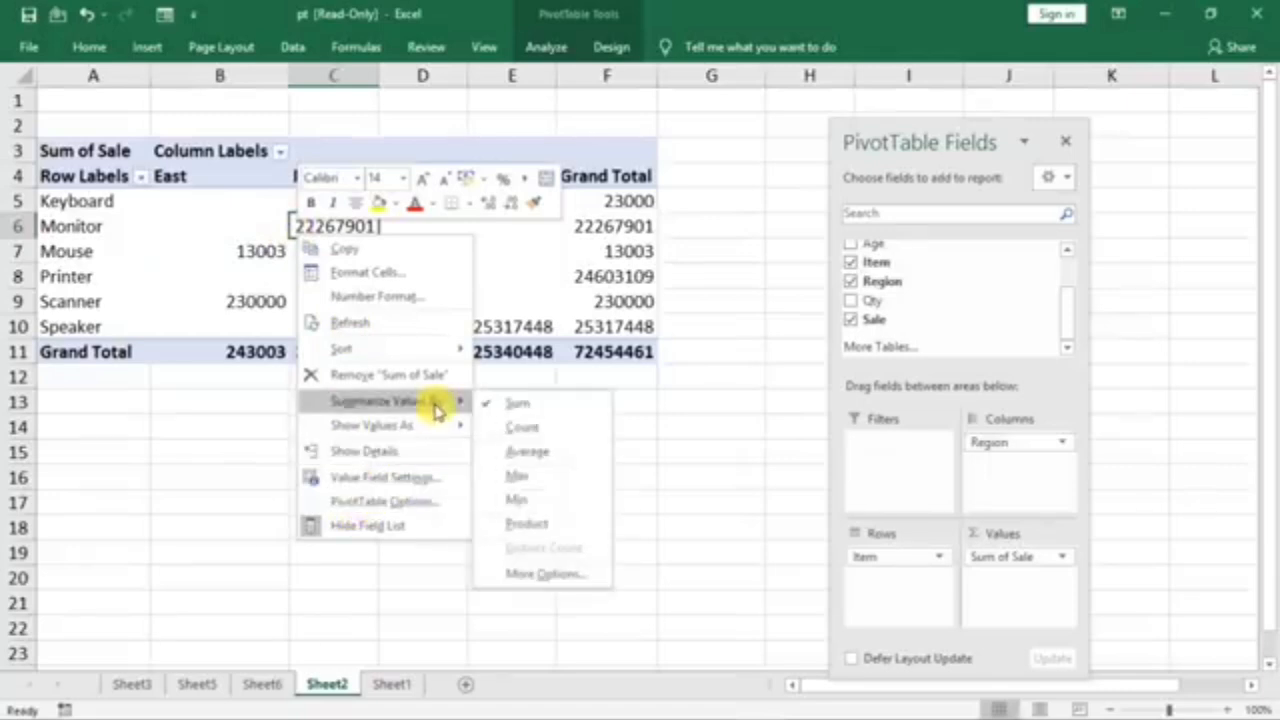
left_click(524, 428)
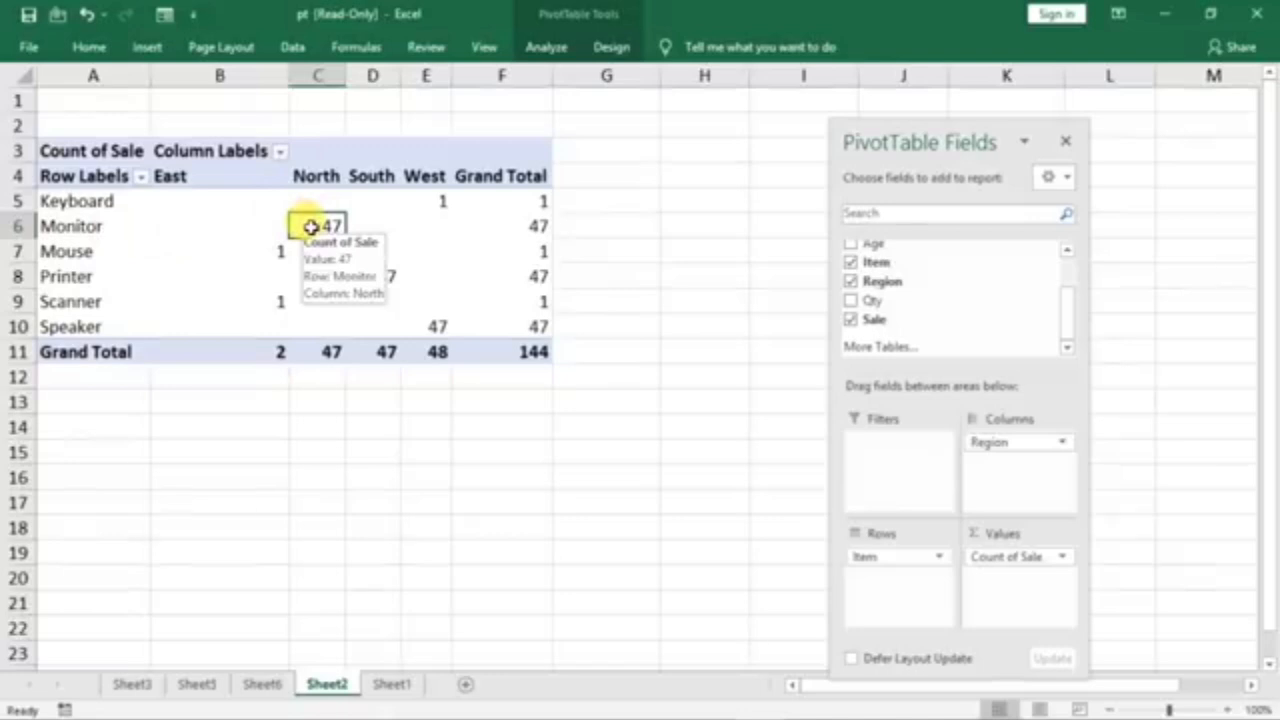
- Examine the sale counts by item and region, including Keyboard and Speaker in West and the empty cells in between
left_click(192, 202)
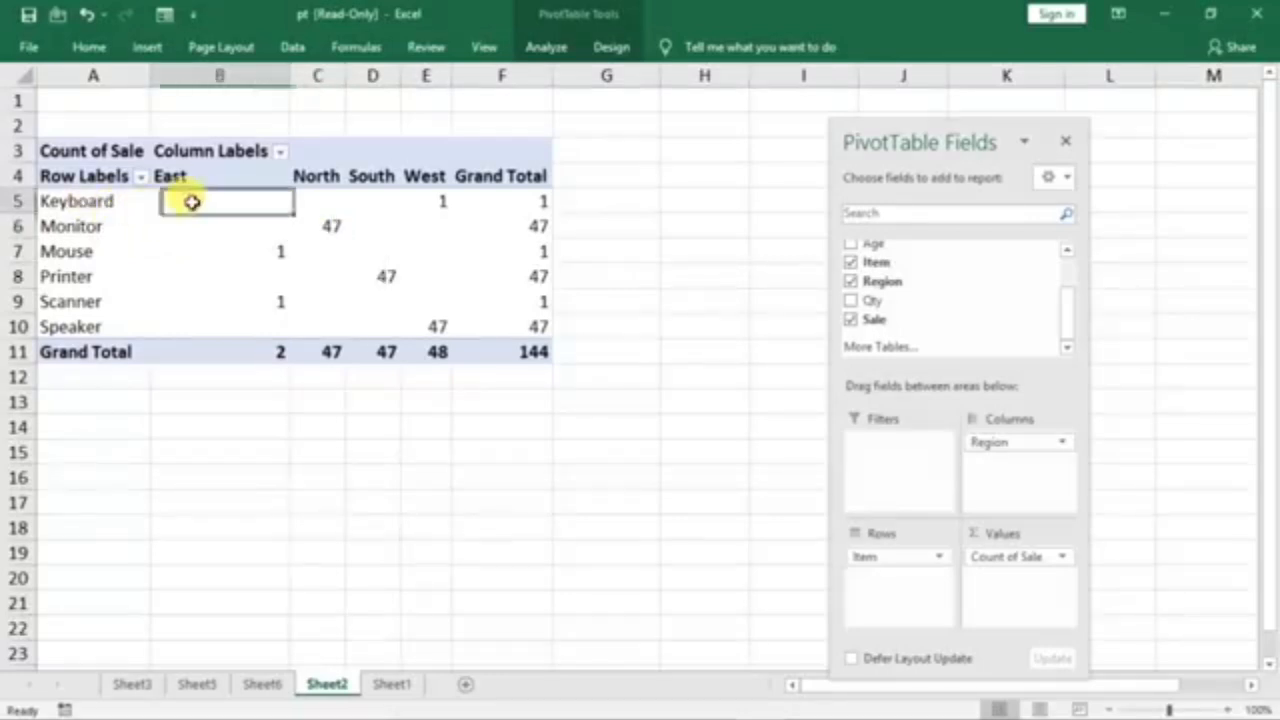
left_click(322, 198)
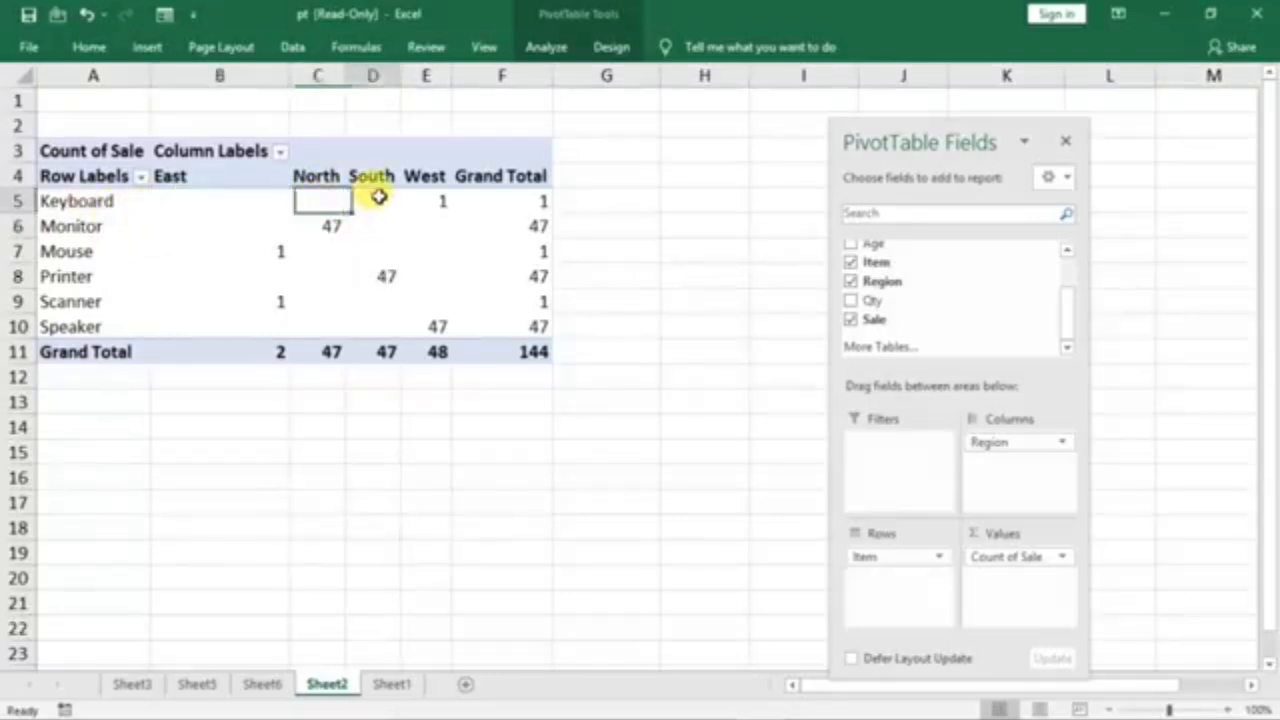
left_click(432, 202)
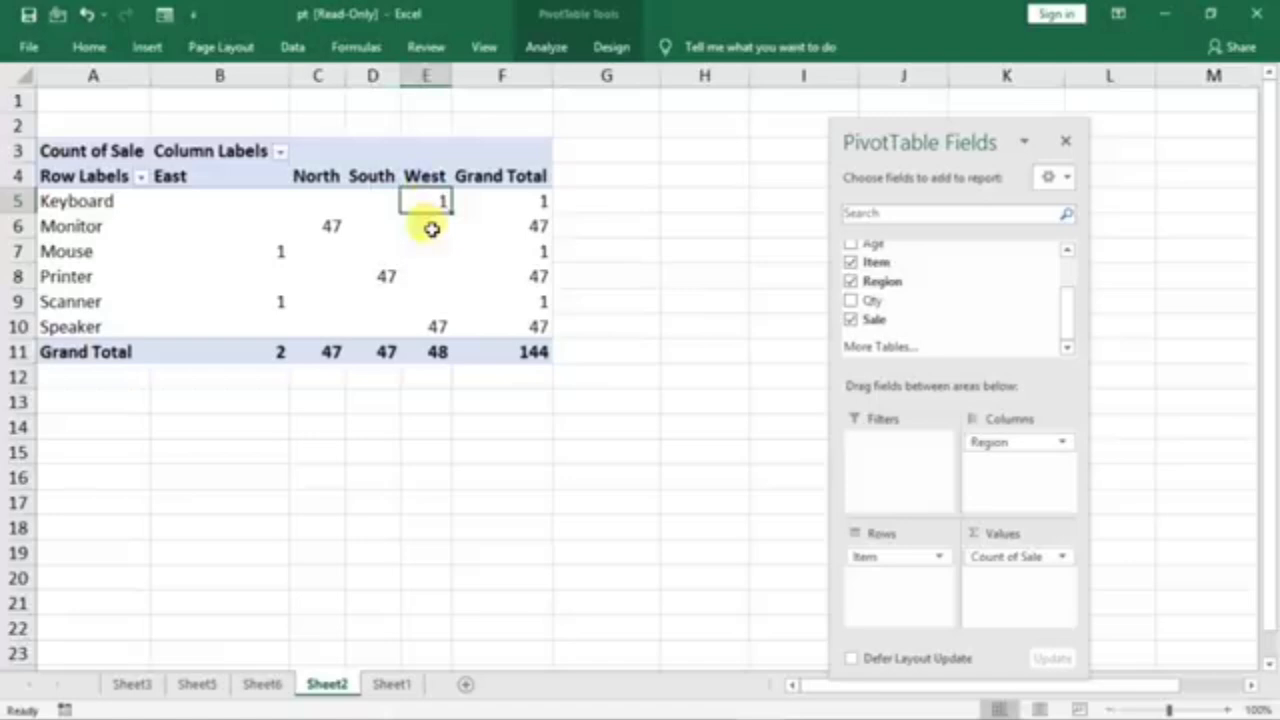
left_click(424, 329)
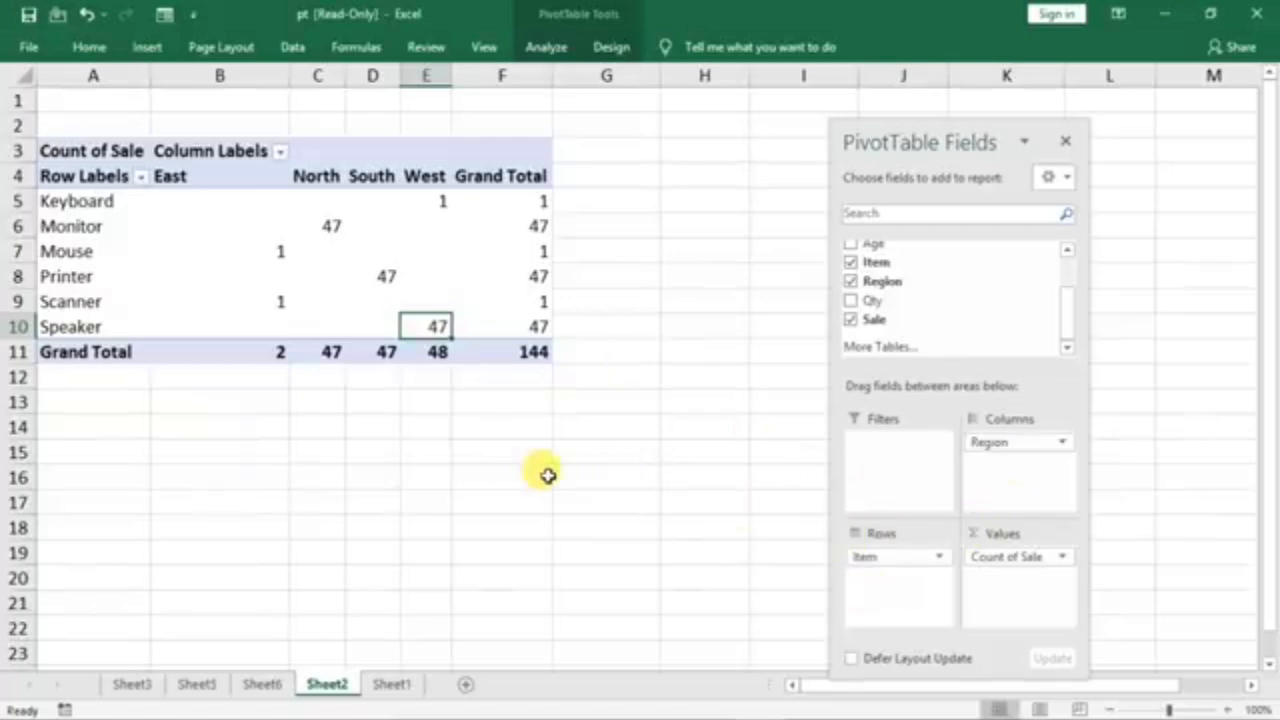
right_click(347, 259)
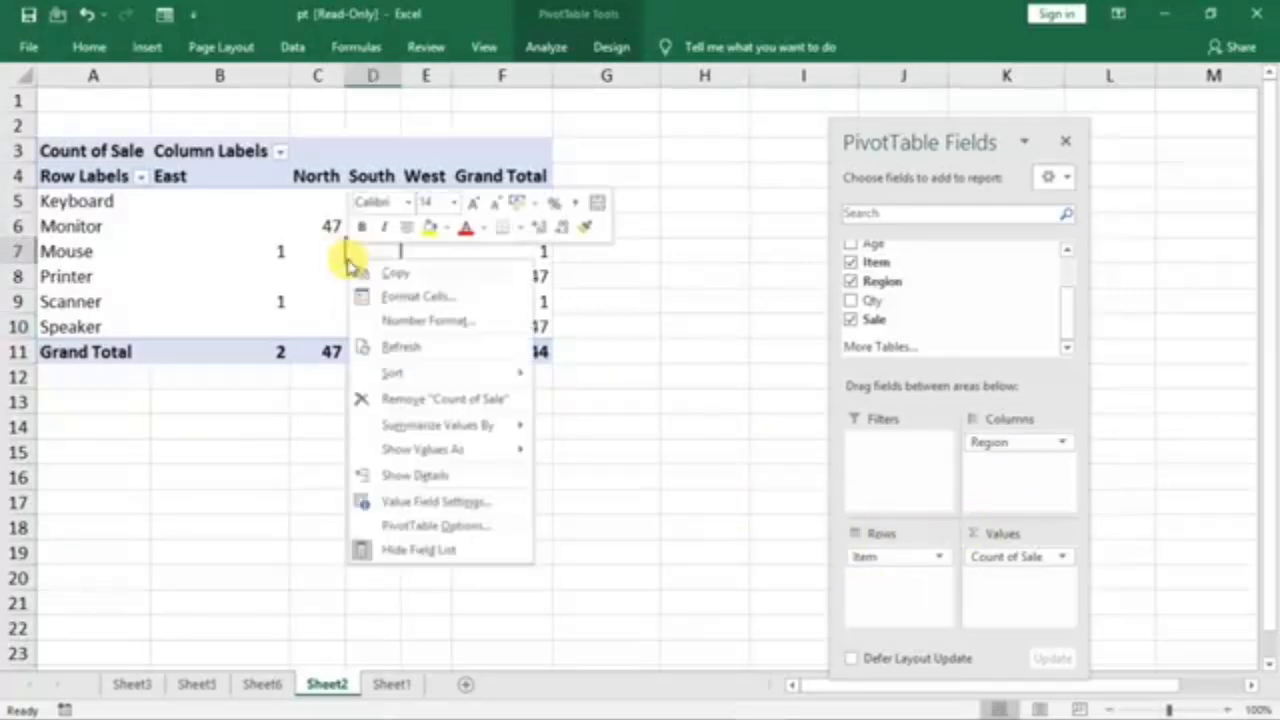
mouse_move(443, 428)
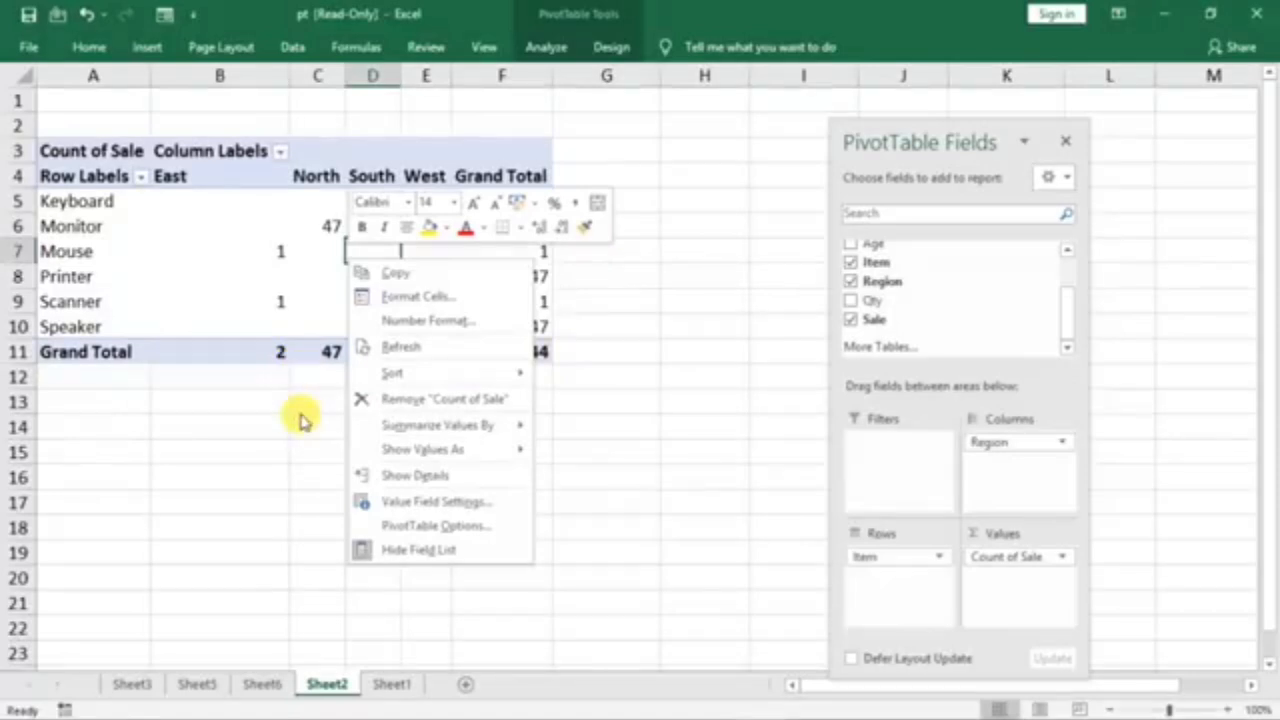
left_click(246, 216)
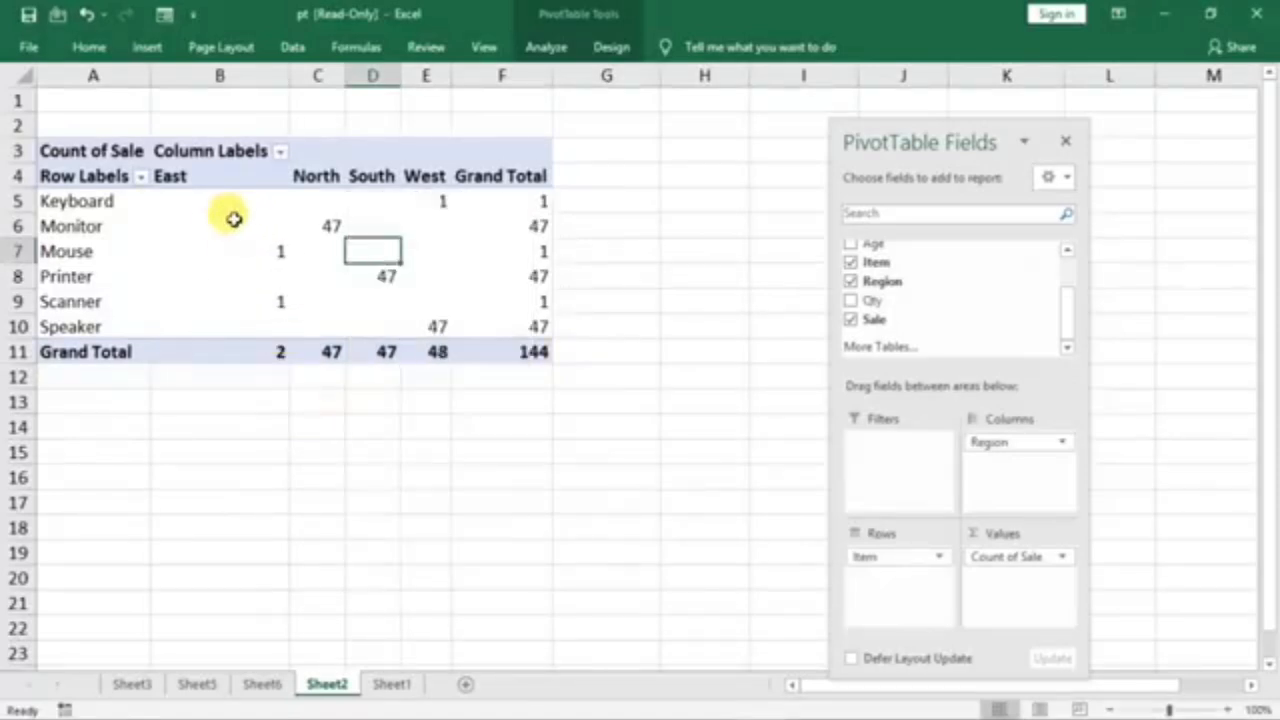
left_click(240, 225)
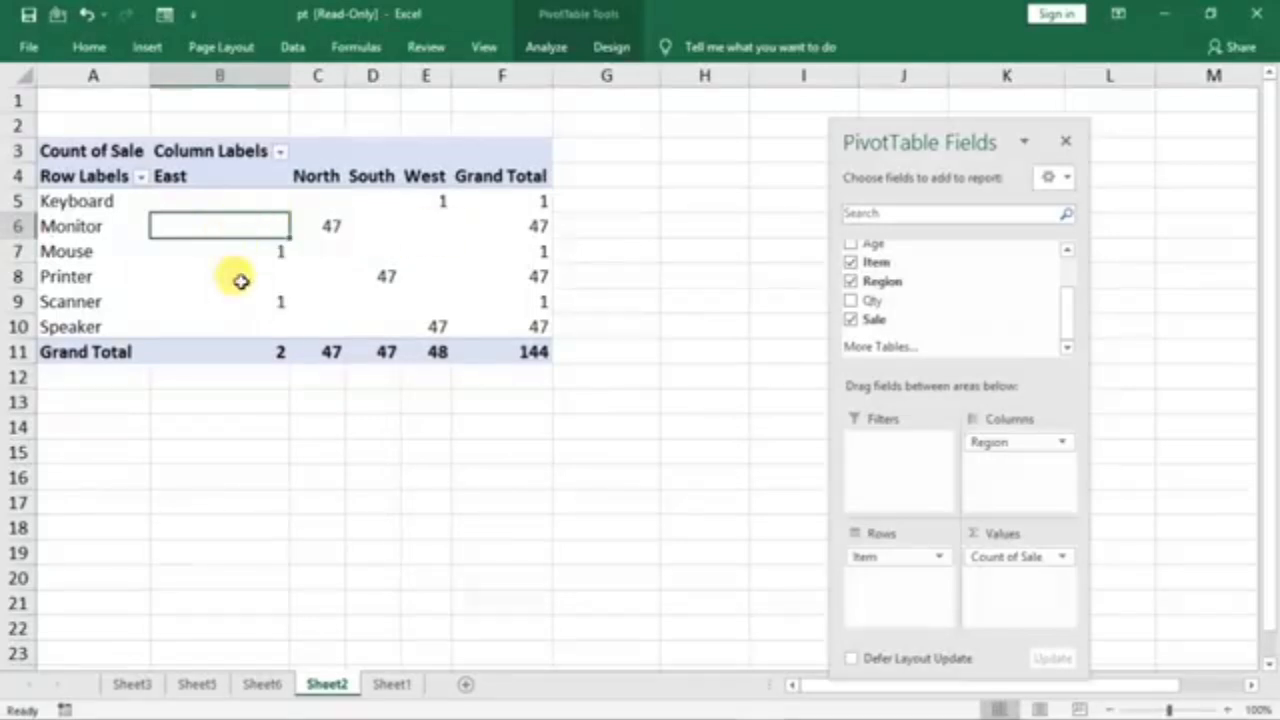
mouse_move(241, 280)
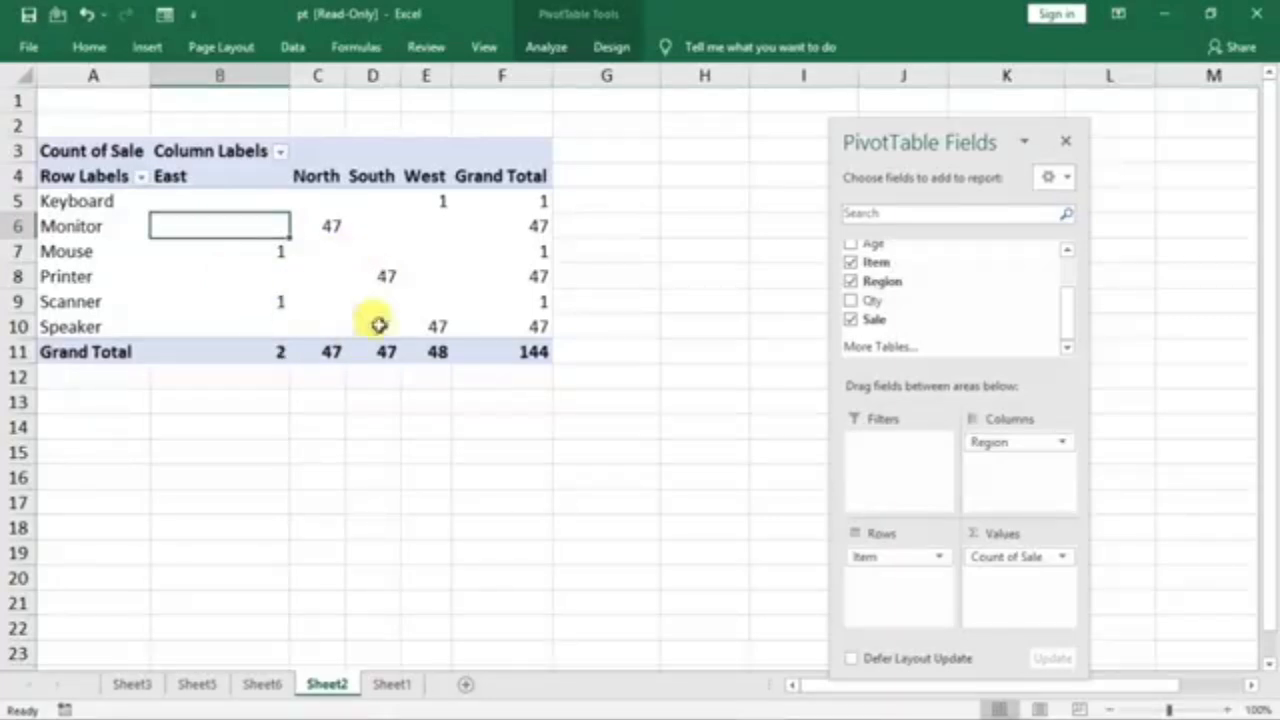
- Set the PivotTable options to show 0 for empty cells
left_click(370, 240)
right_click(370, 240)
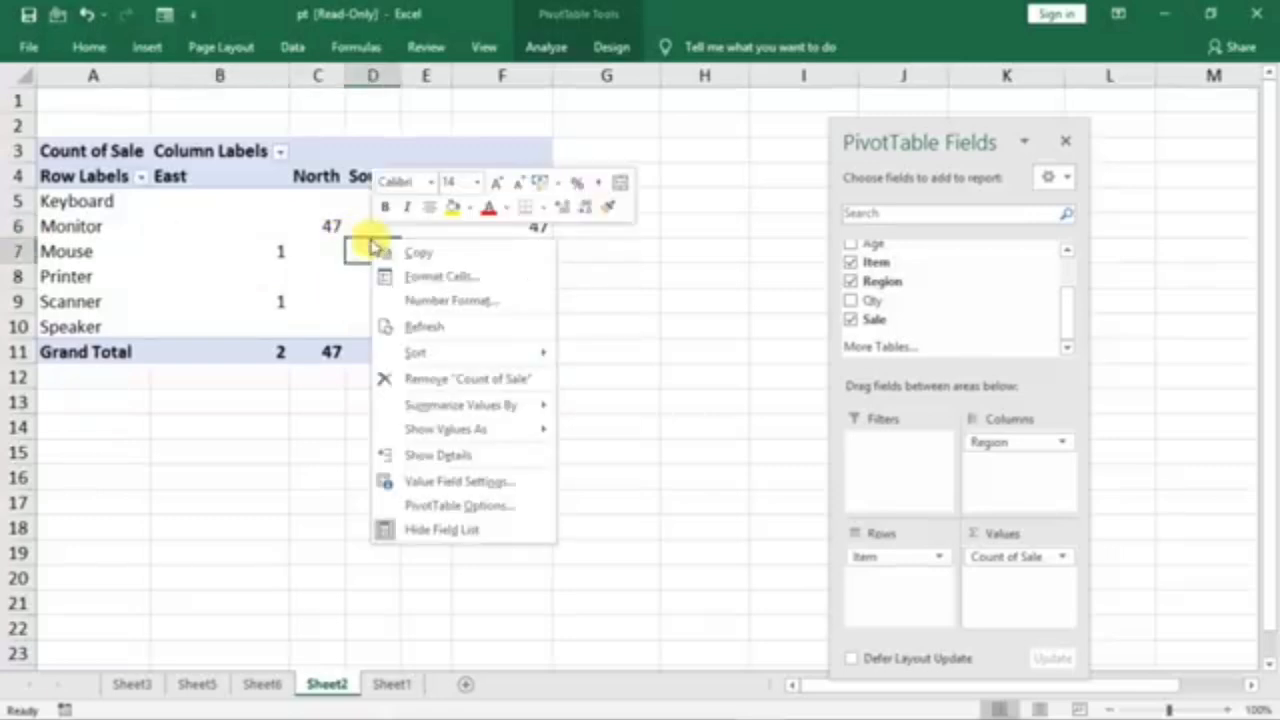
left_click(462, 506)
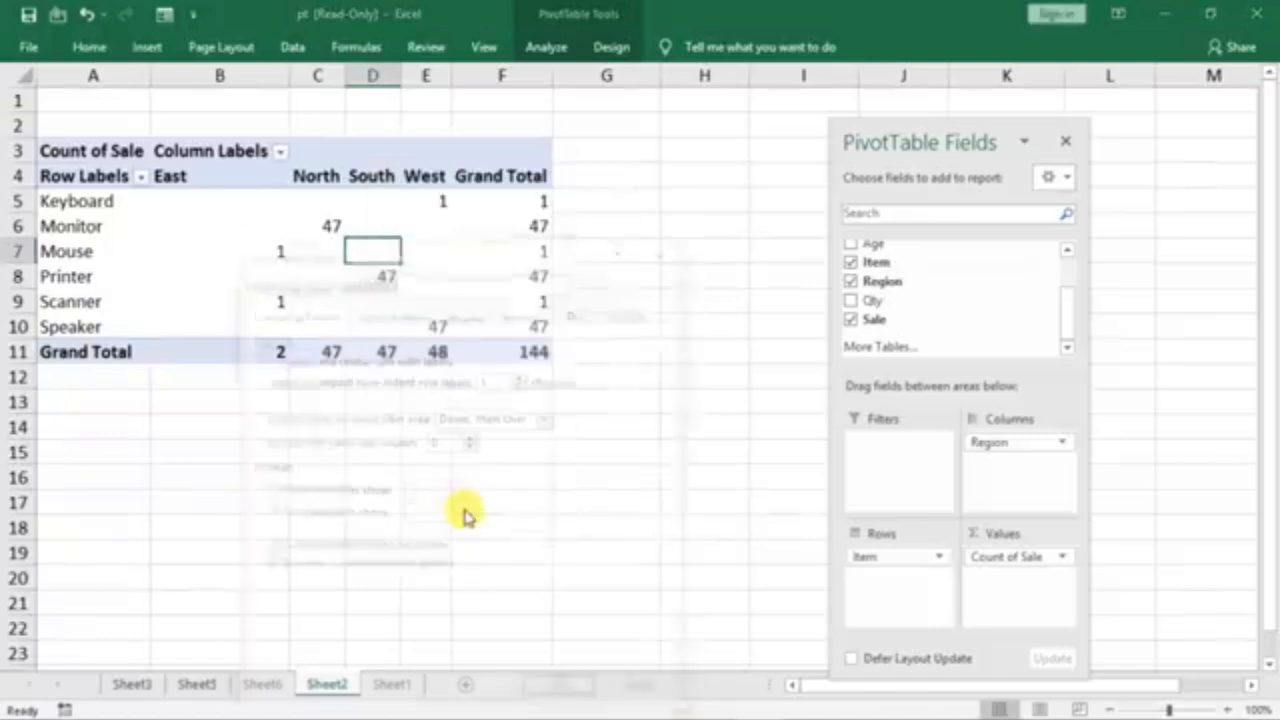
left_click_drag(428, 260, 453, 175)
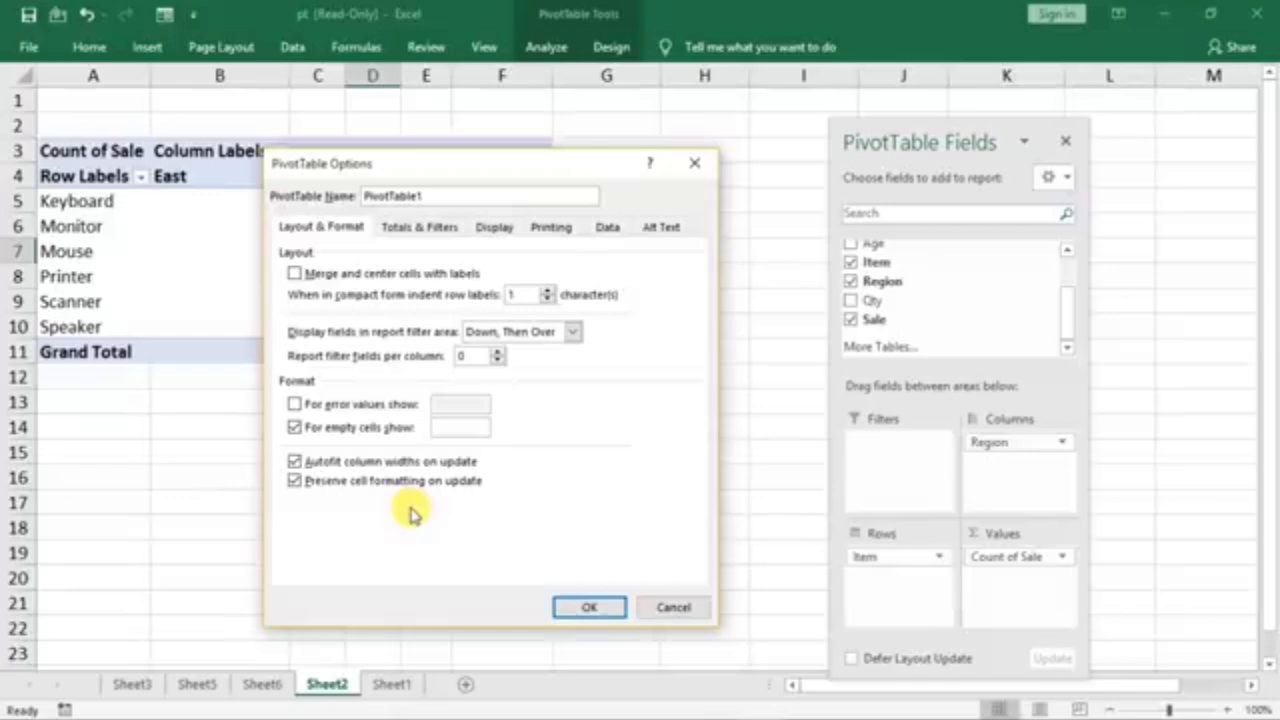
left_click(445, 427)
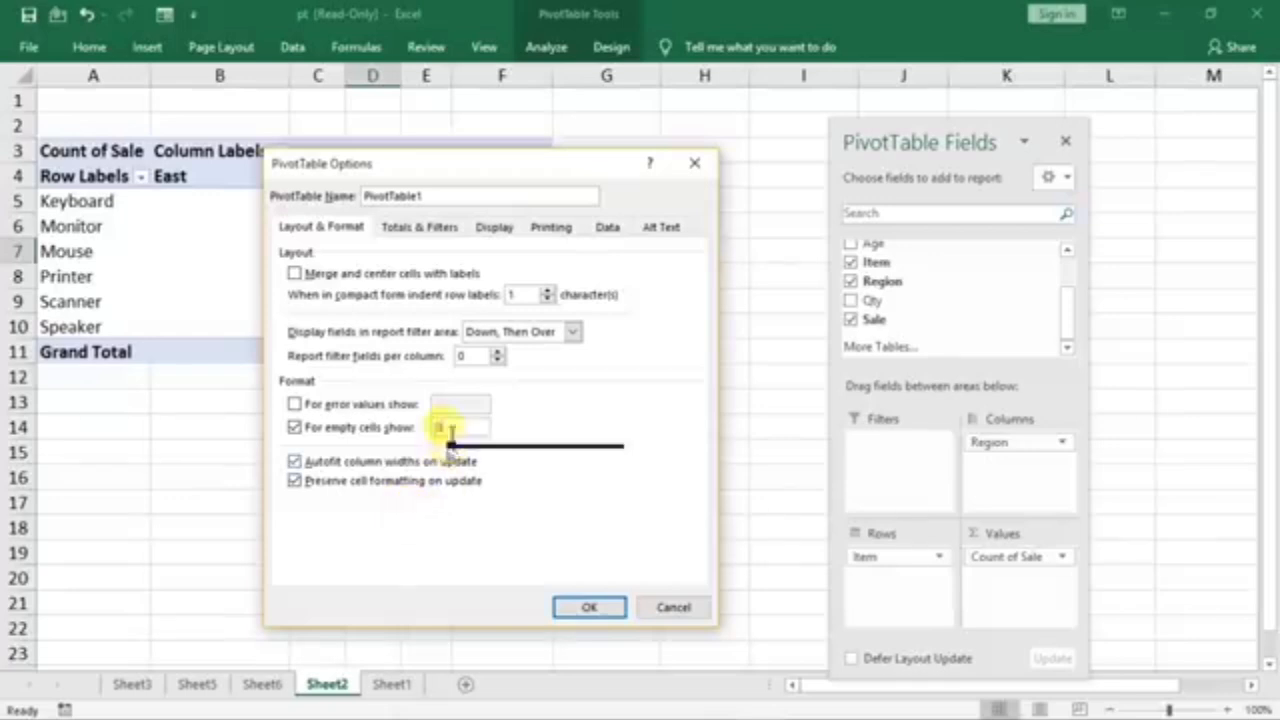
type("0")
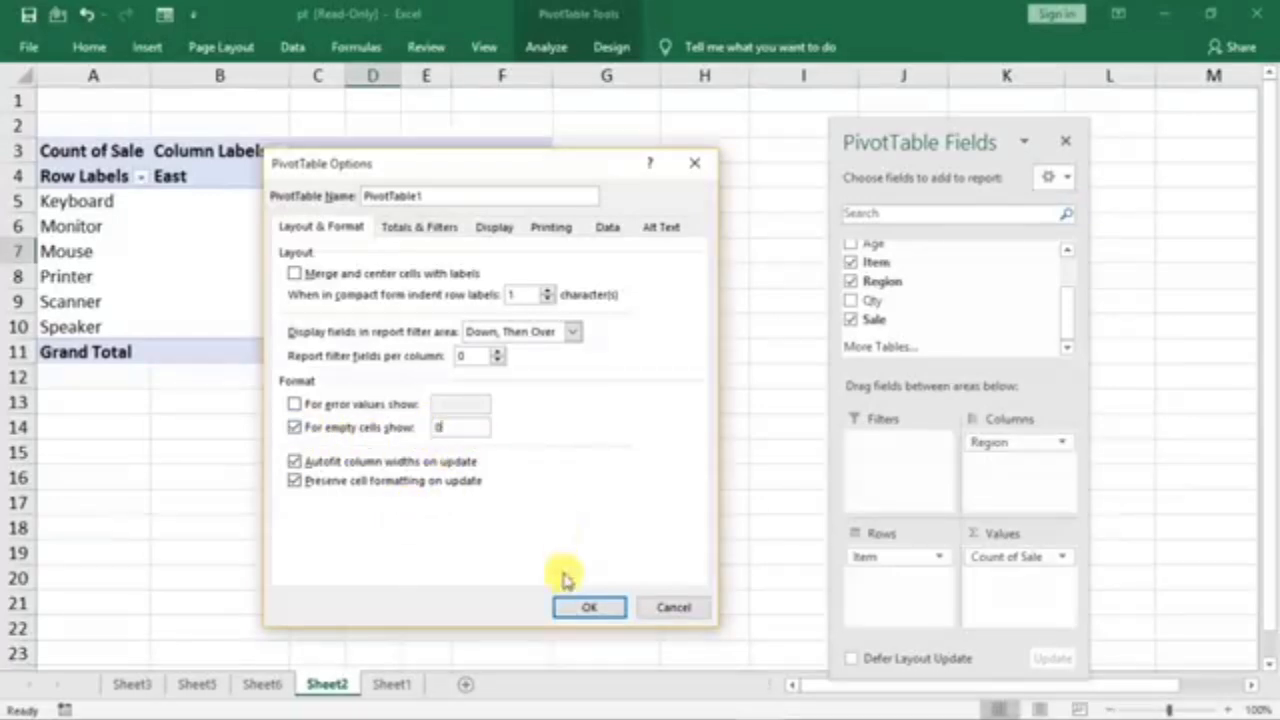
left_click(567, 609)
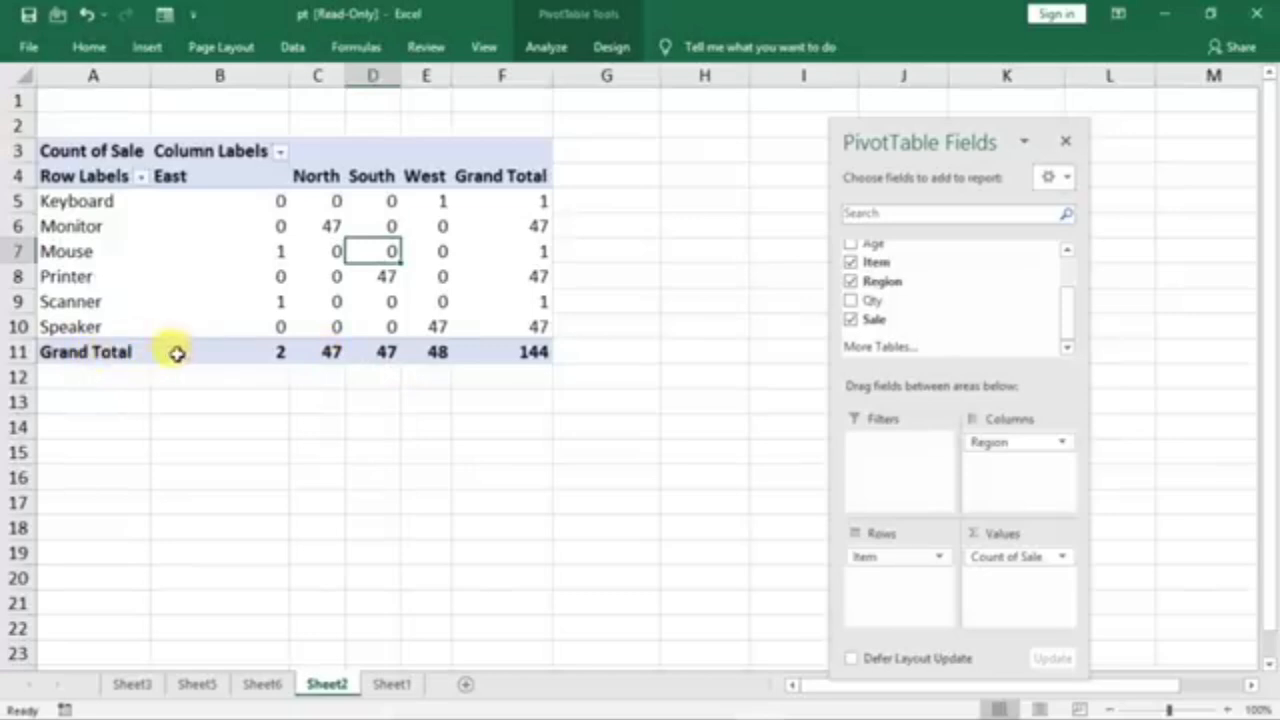
- Review the Grand Total row across the regions and the Grand Total column across the items
left_click_drag(180, 350, 380, 353)
left_click_drag(537, 370, 537, 351)
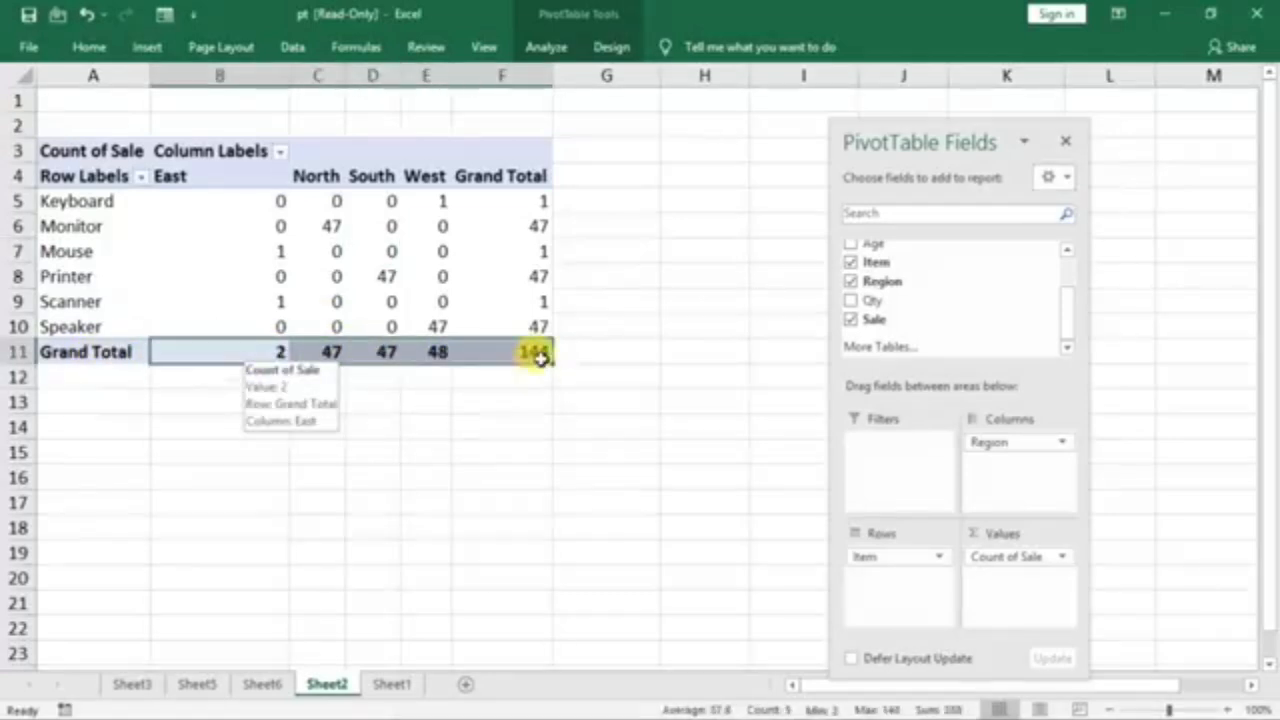
left_click_drag(531, 200, 527, 351)
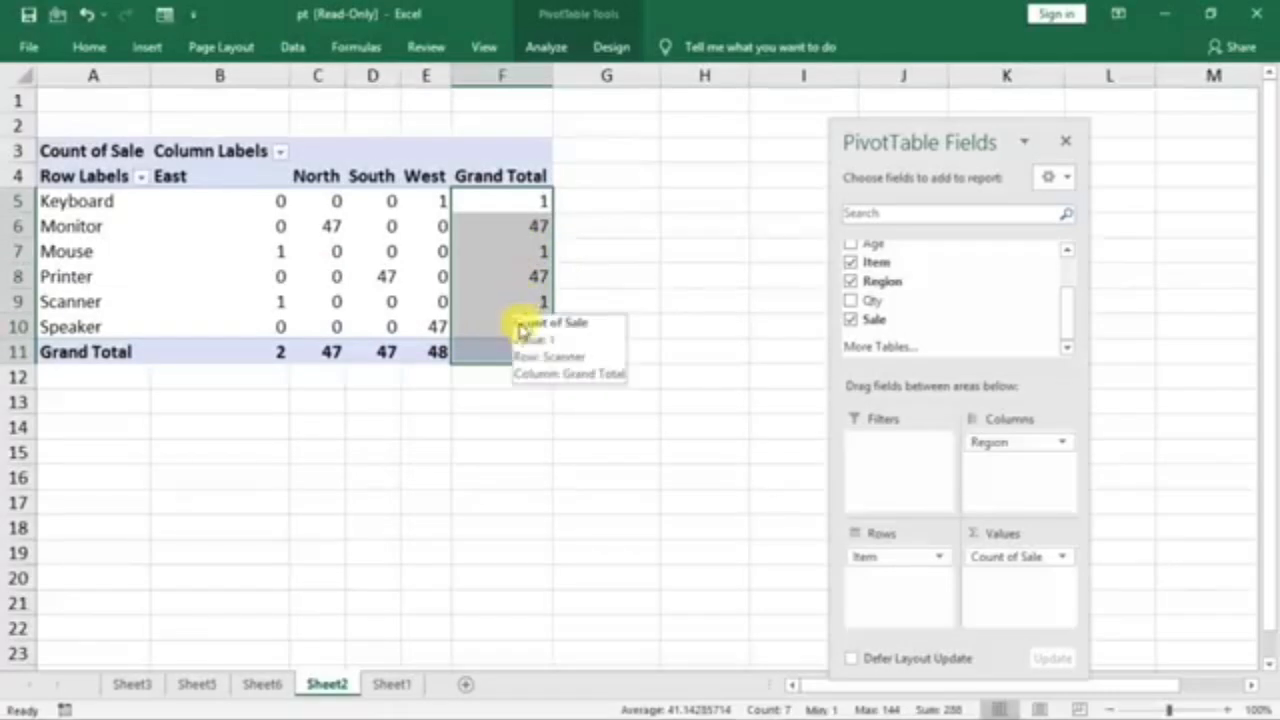
left_click(435, 445)
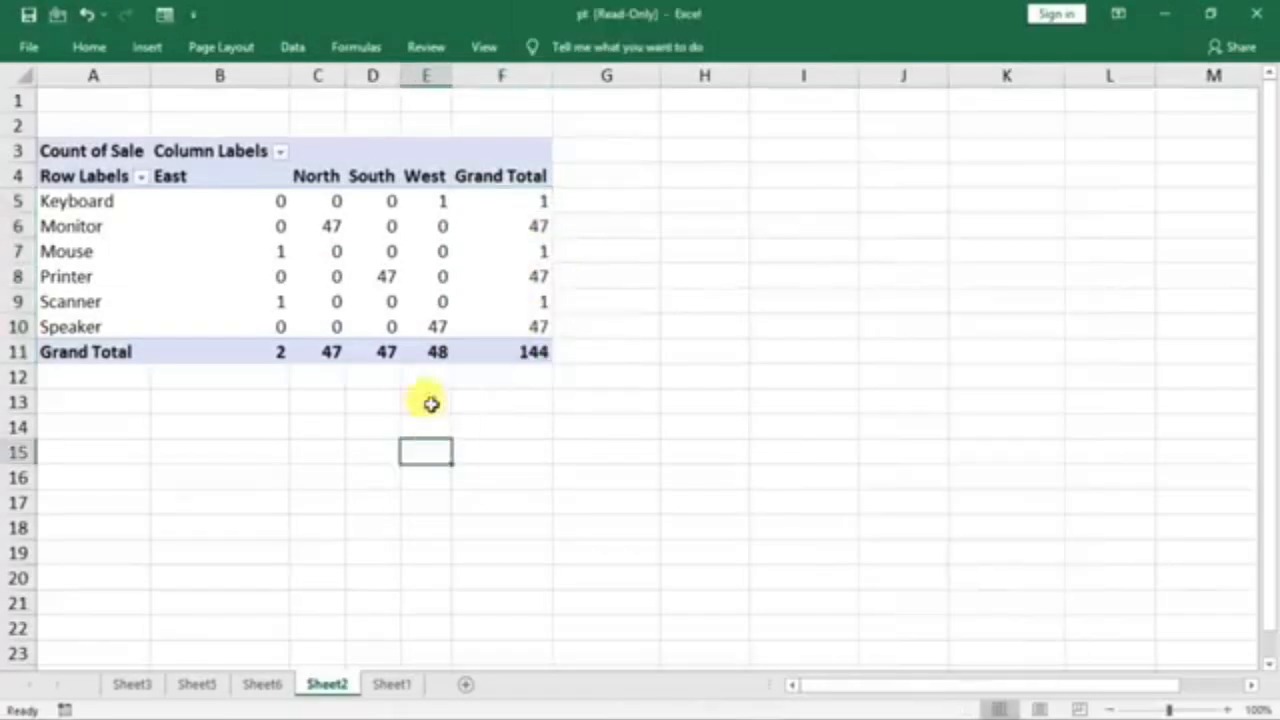
- Turn the PivotTable's grand totals off for rows and columns, and try them on for rows only
left_click(356, 255)
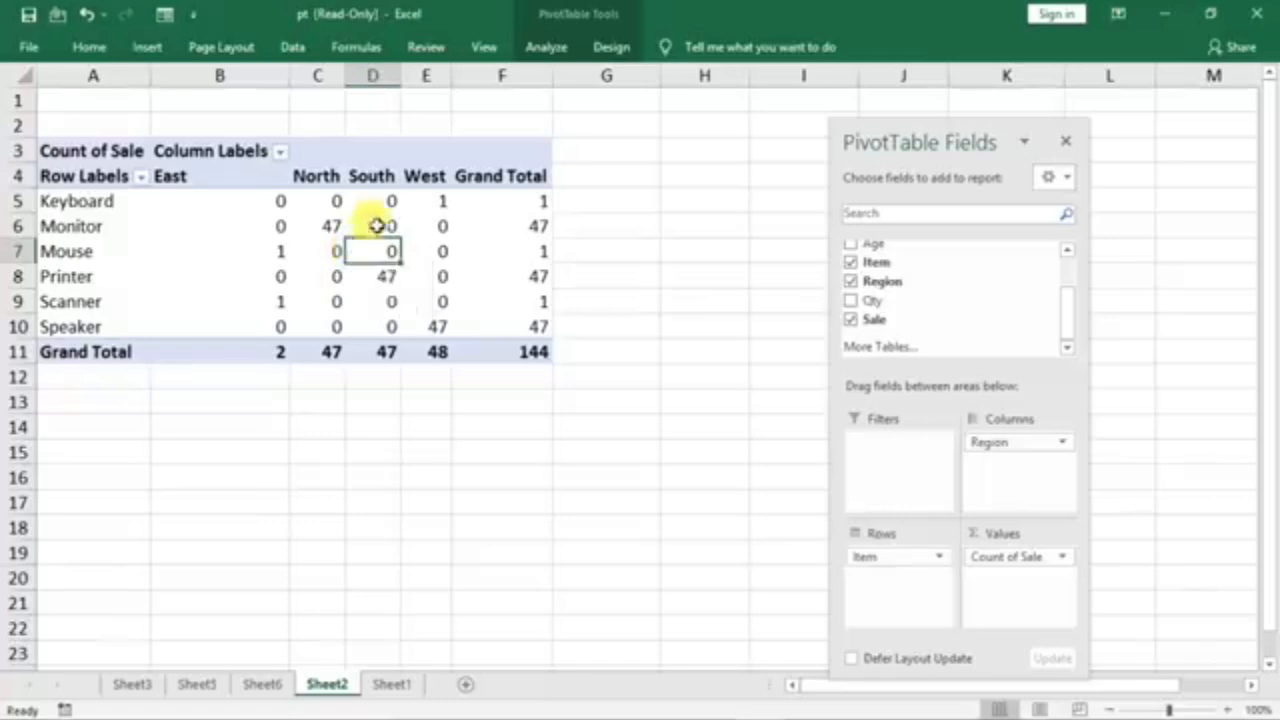
left_click(612, 50)
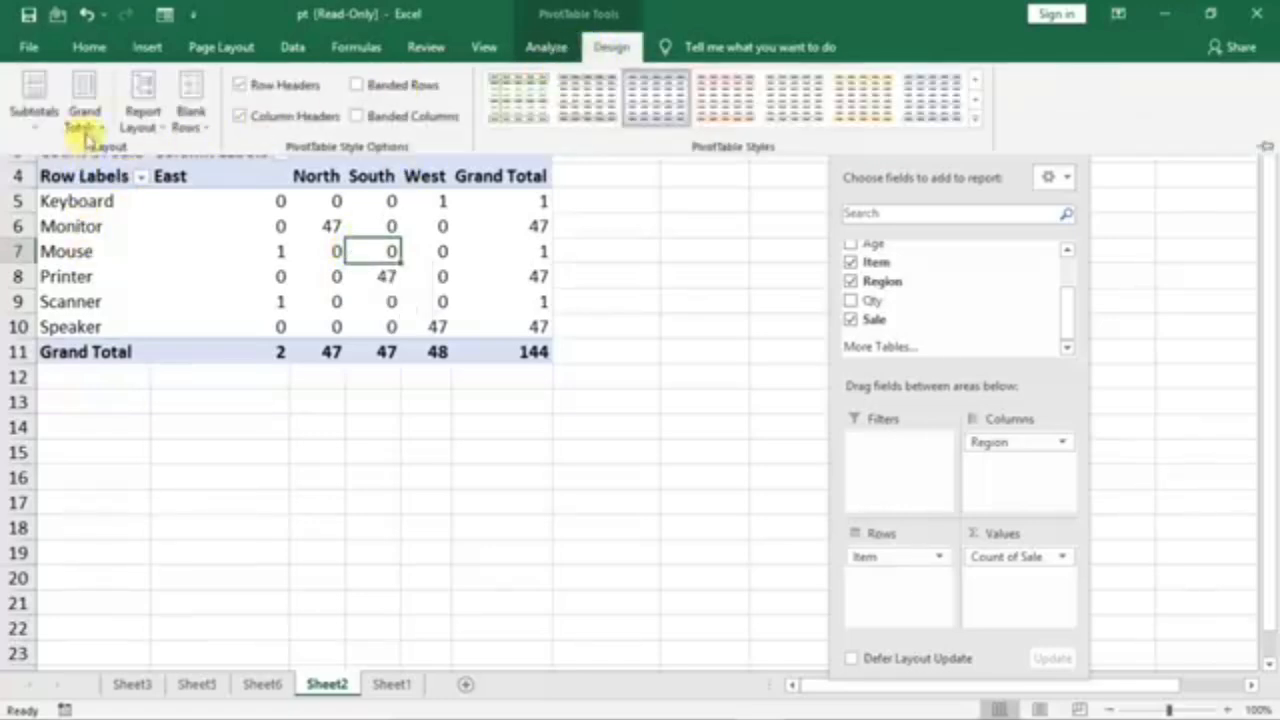
left_click(86, 124)
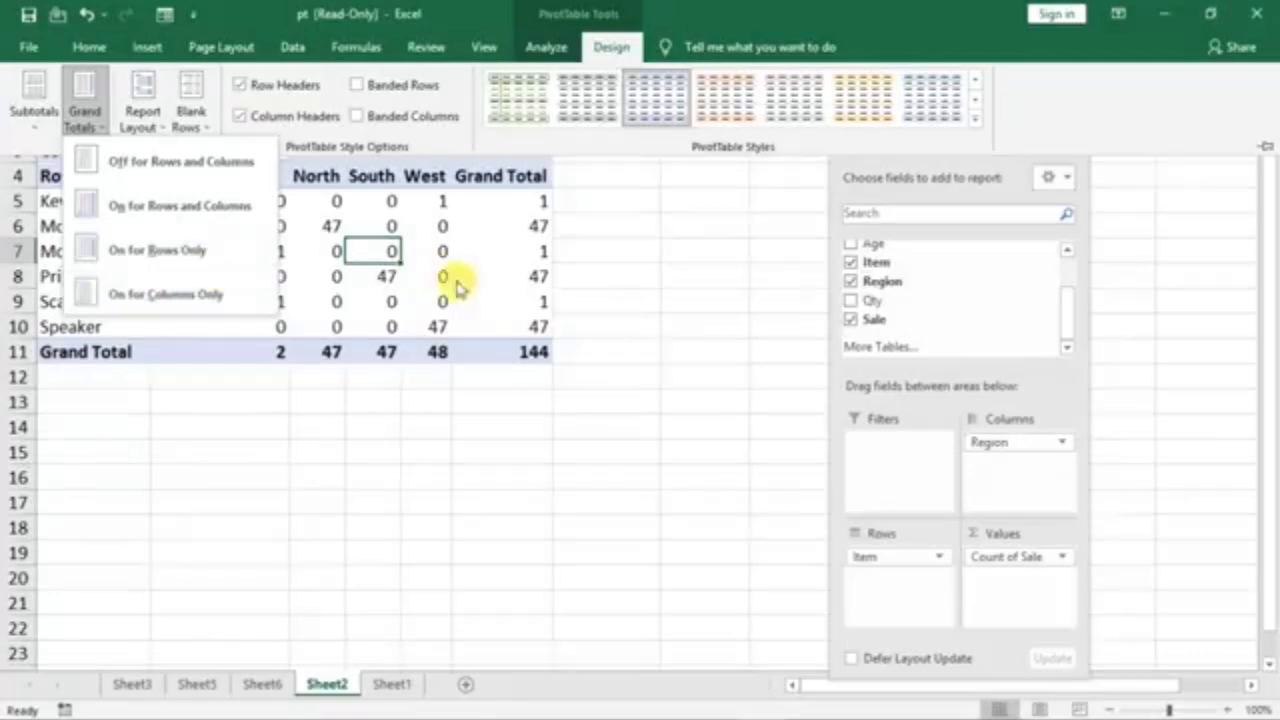
left_click(165, 165)
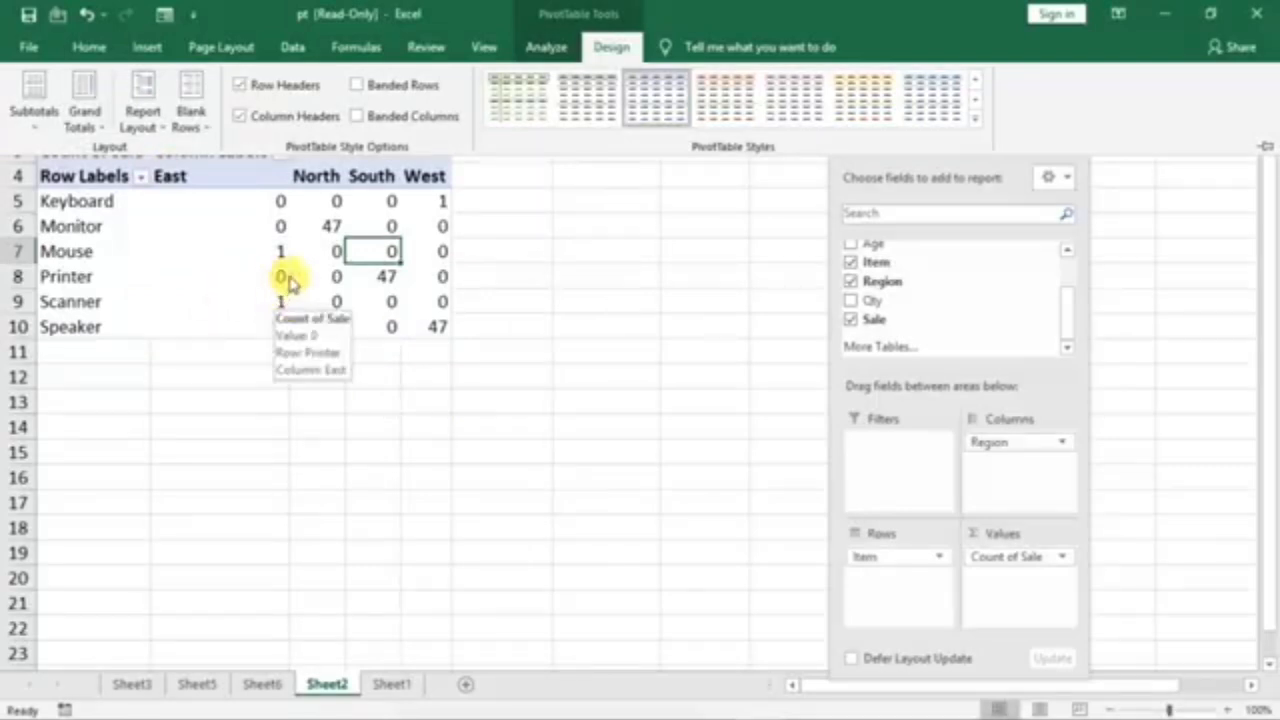
left_click(92, 127)
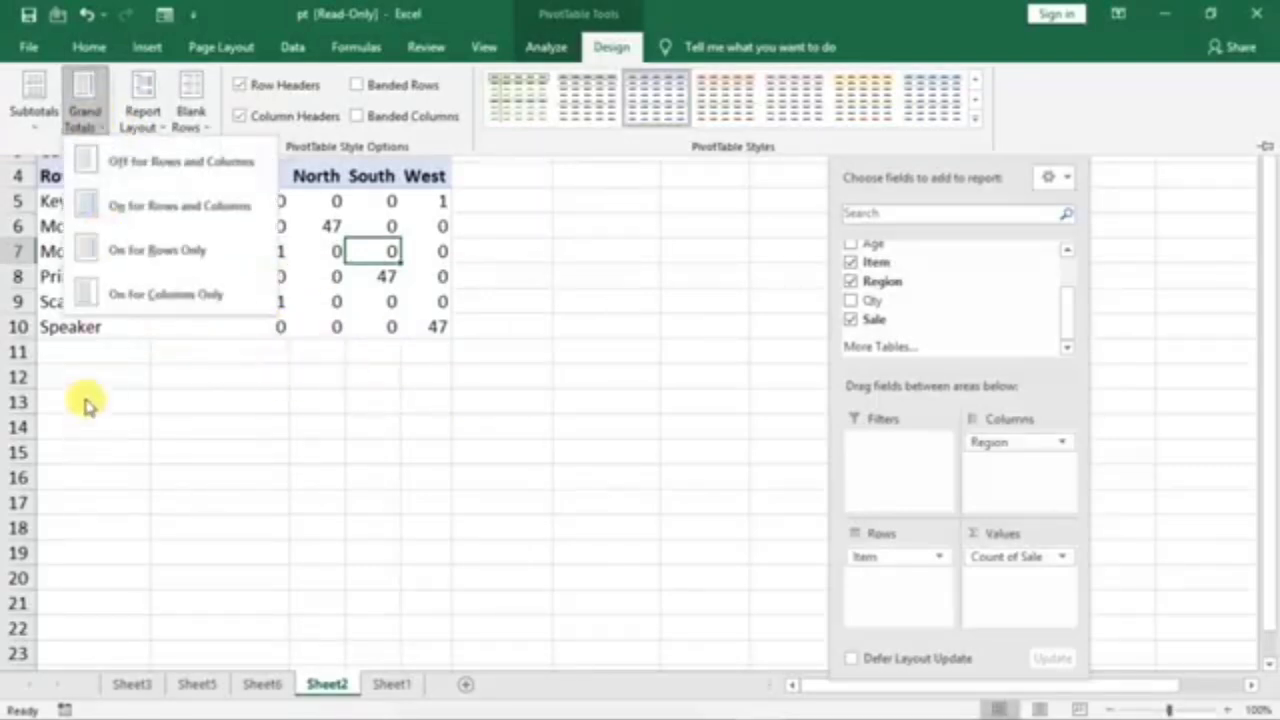
left_click(163, 251)
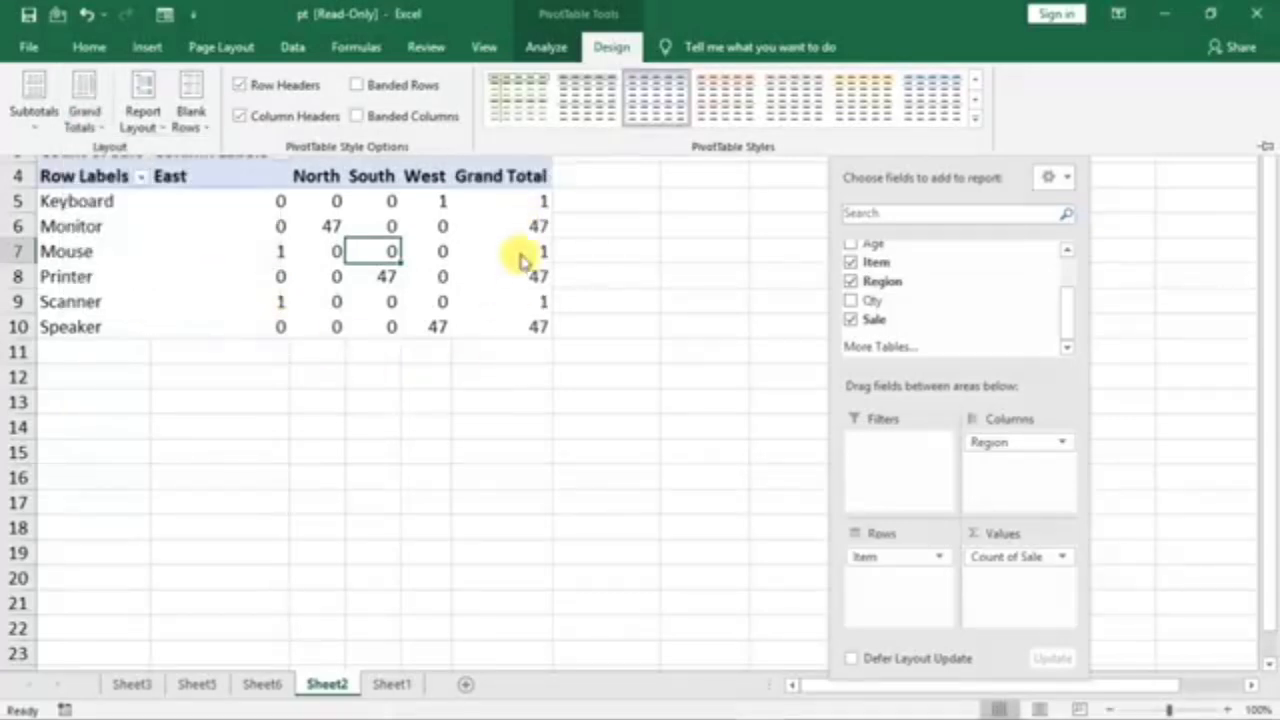
- Show the PivotTable's grand totals for columns only
left_click(86, 122)
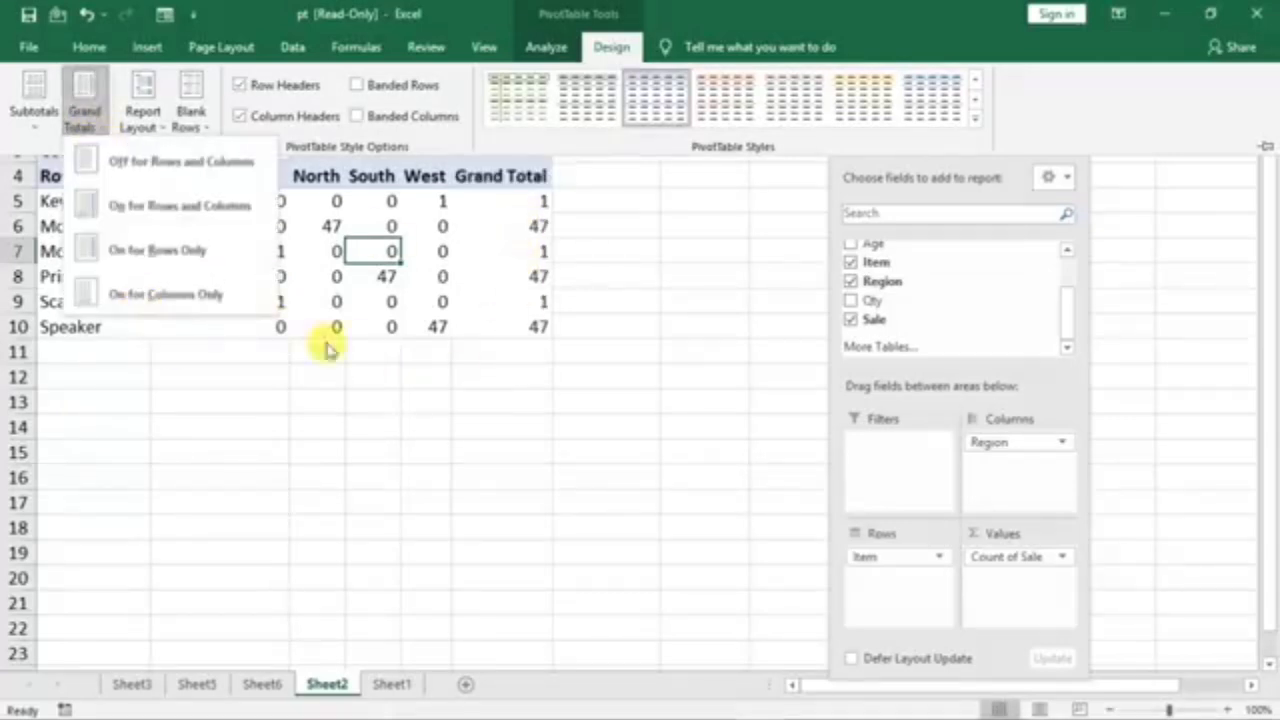
left_click(183, 296)
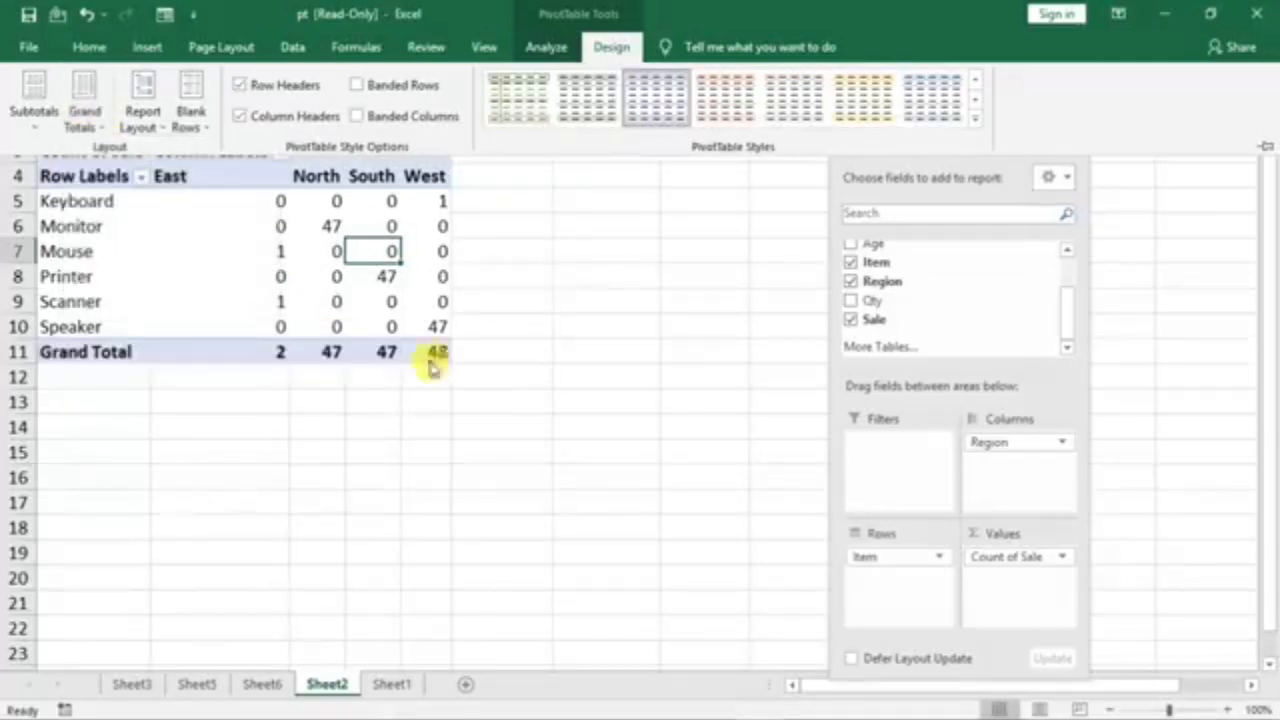
left_click(290, 220)
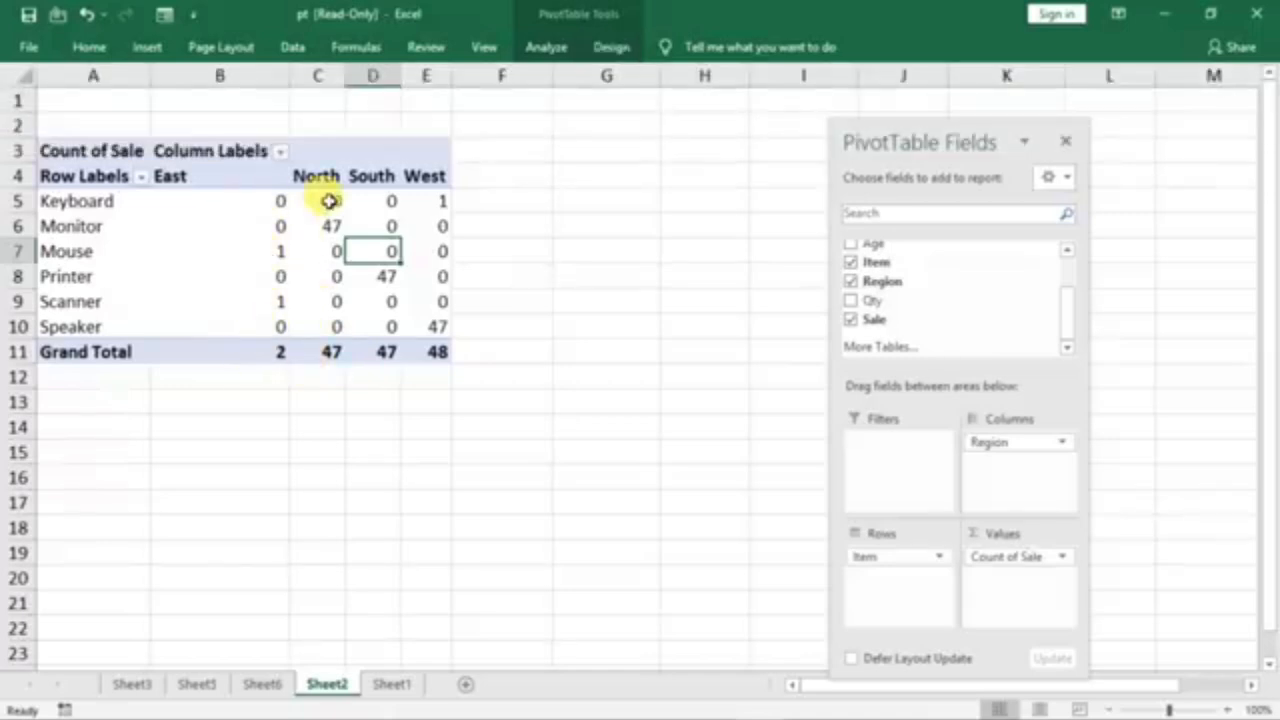
mouse_move(323, 358)
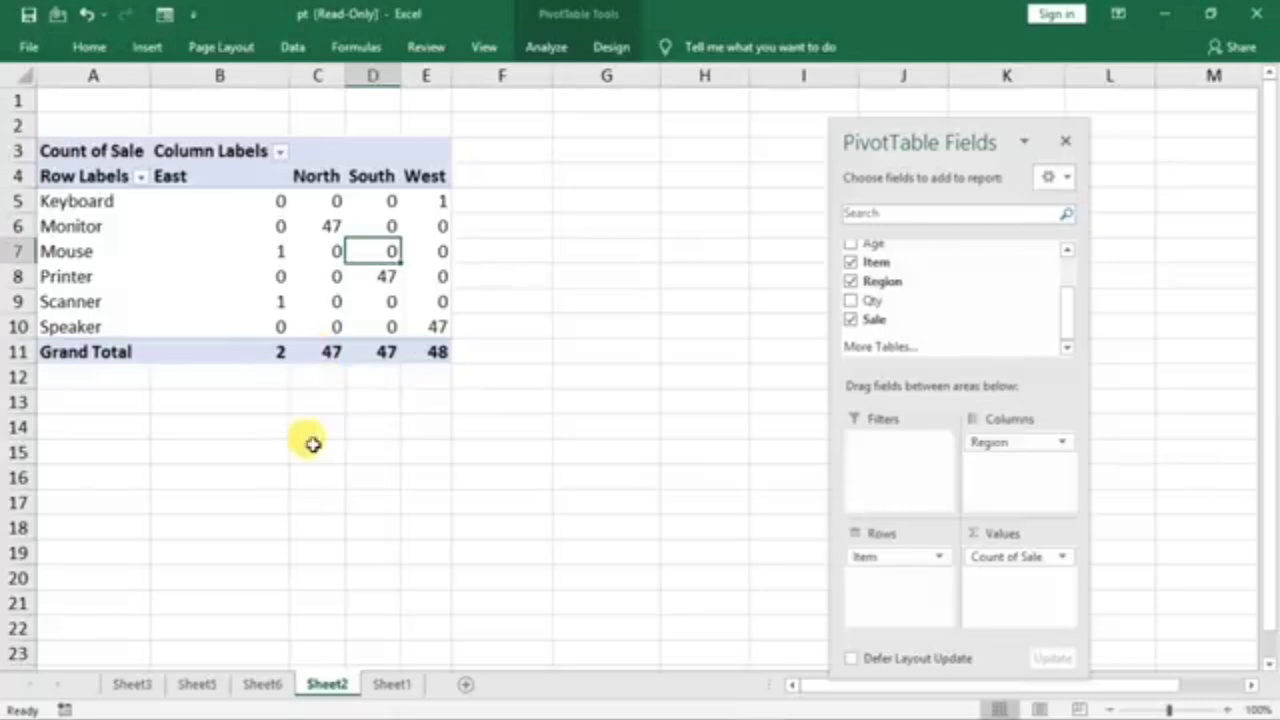
- Clear all fields from the PivotTable on Sheet2 and select the empty report area
key("Right")
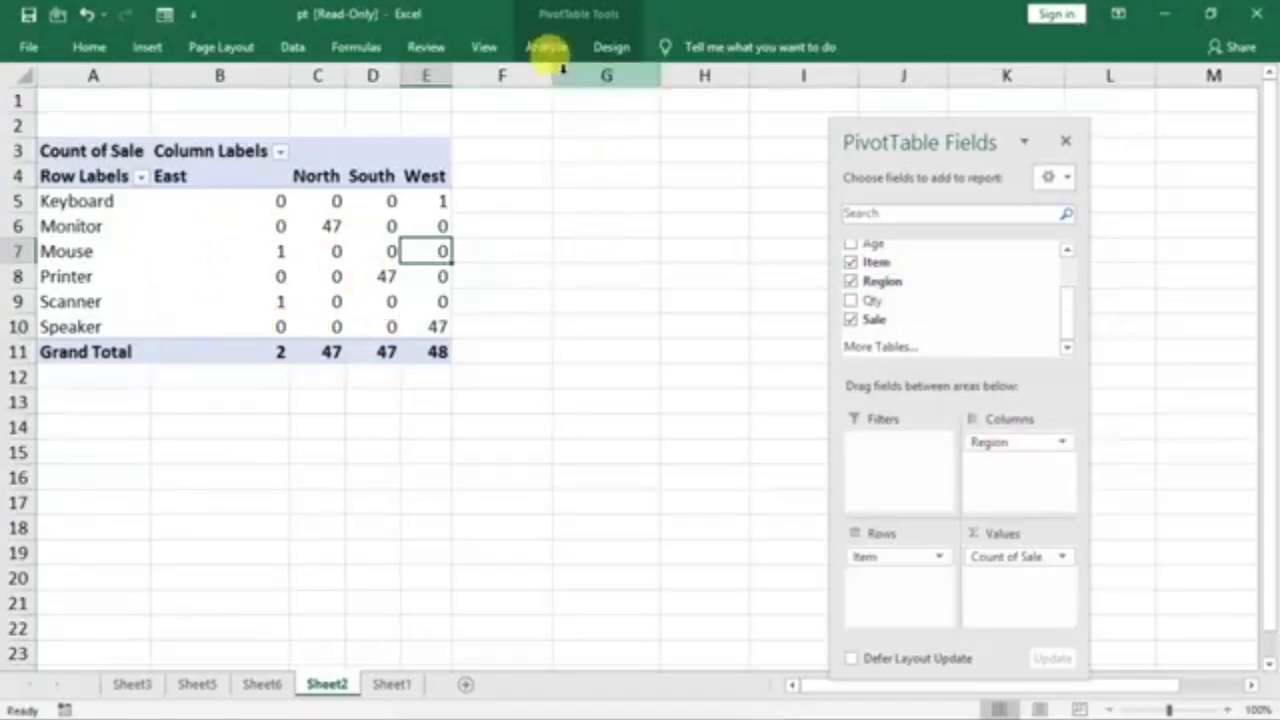
left_click(545, 50)
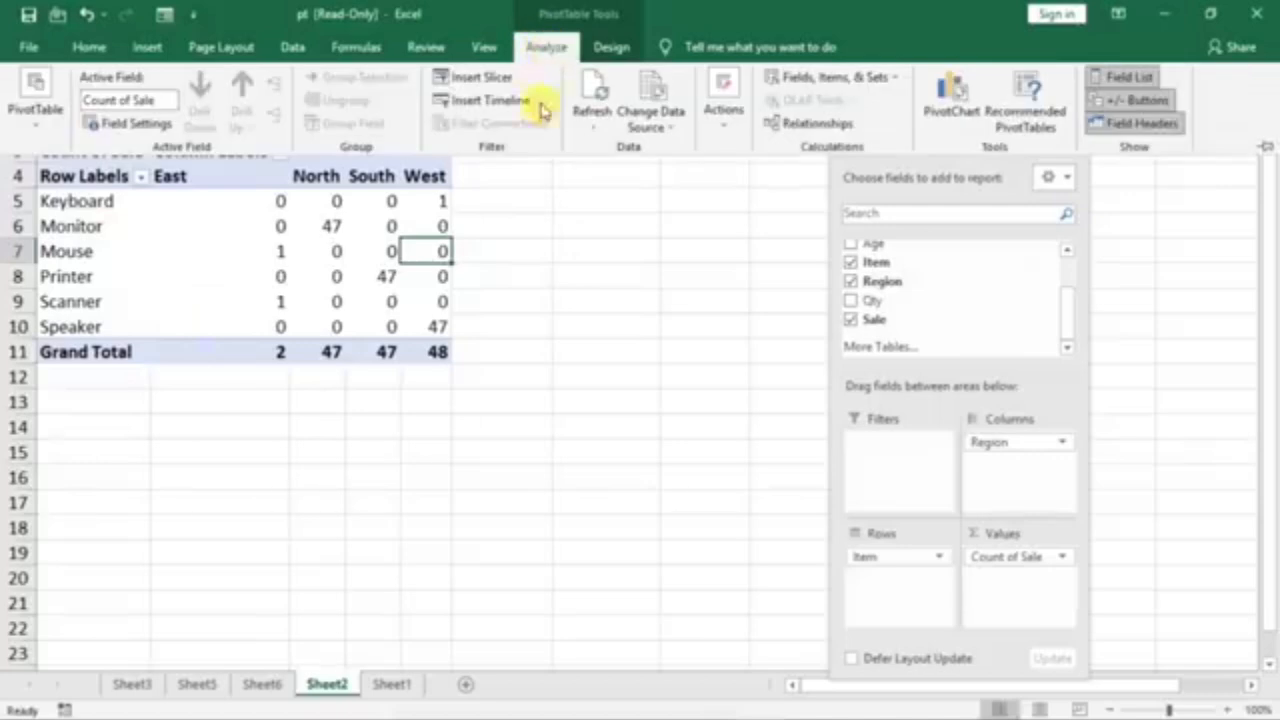
left_click(725, 110)
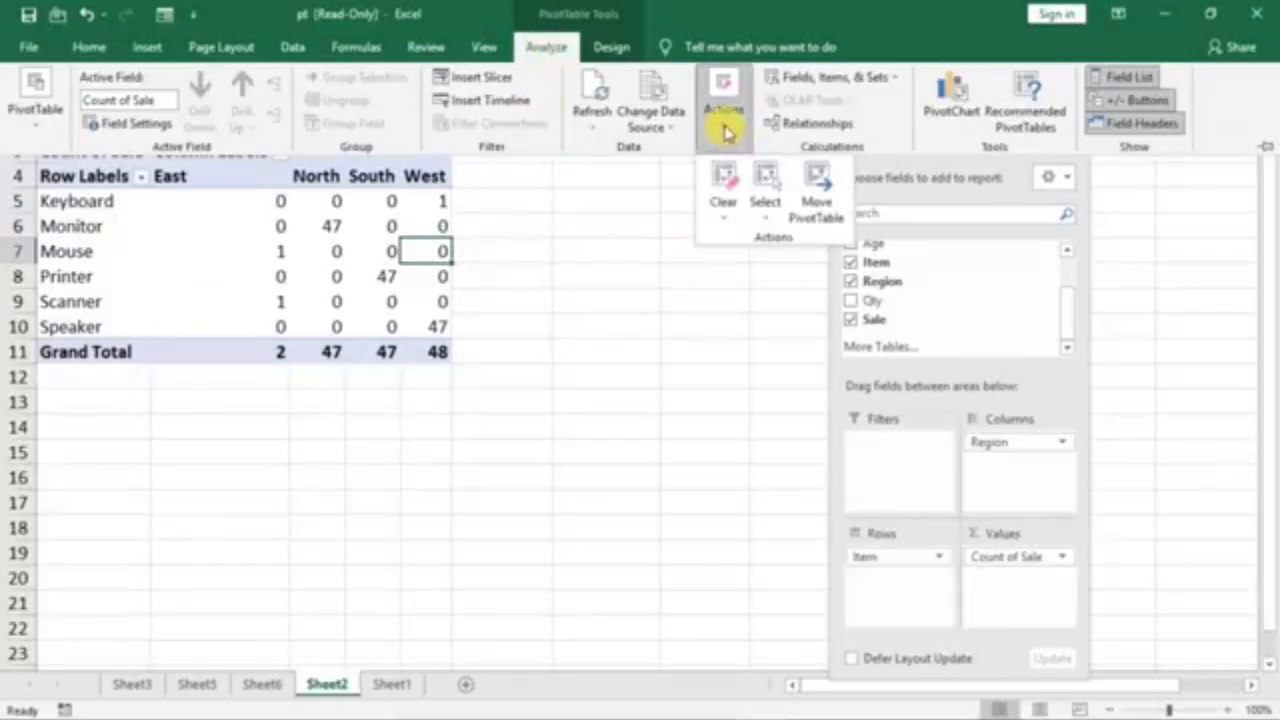
left_click(716, 222)
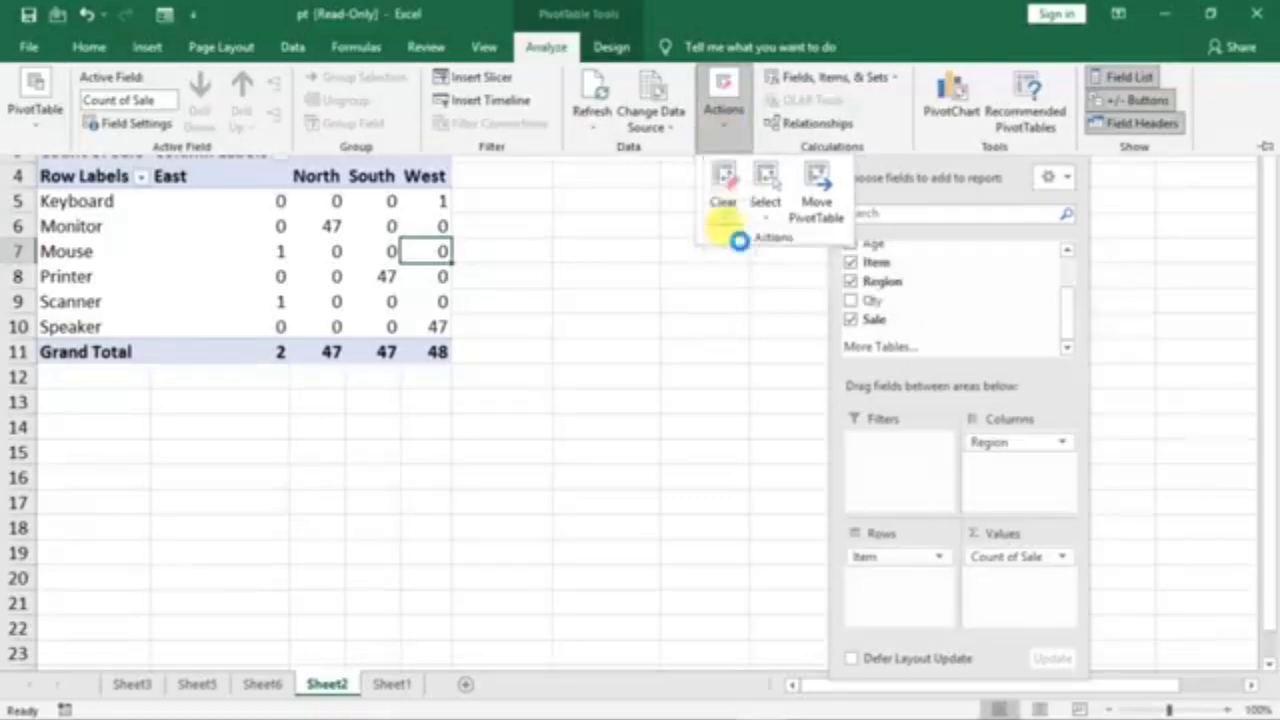
left_click(742, 245)
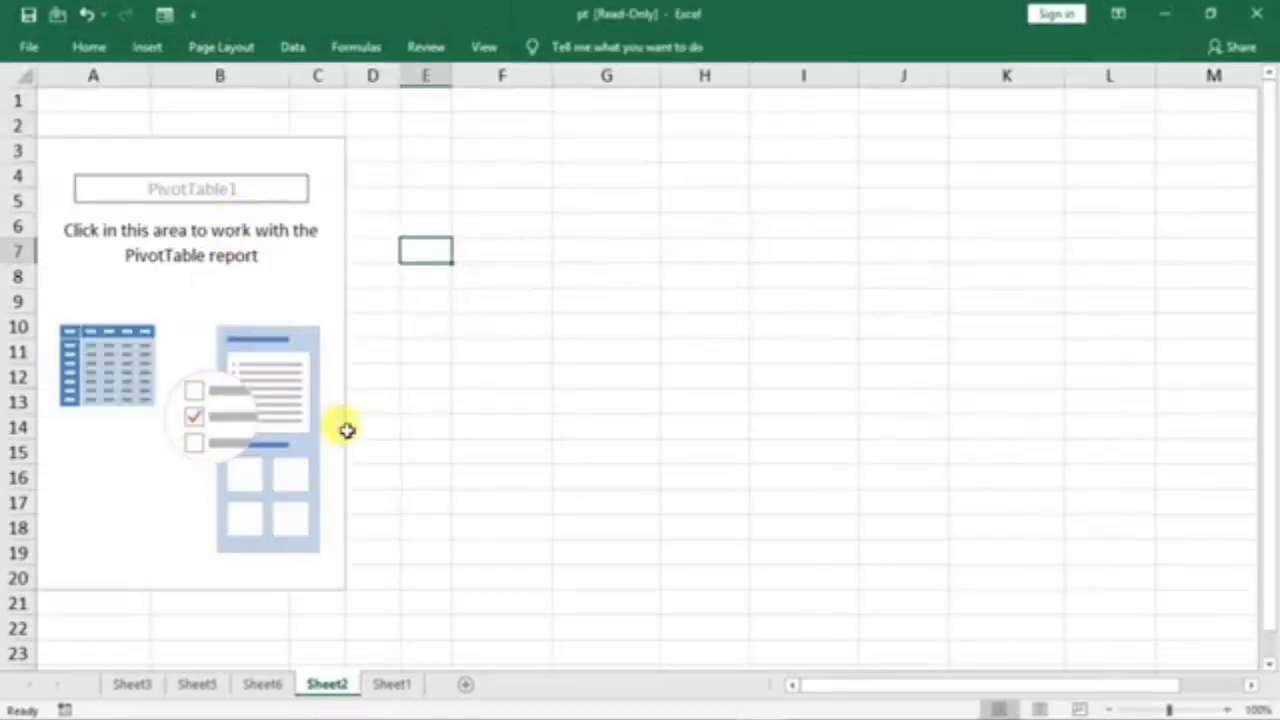
left_click(233, 257)
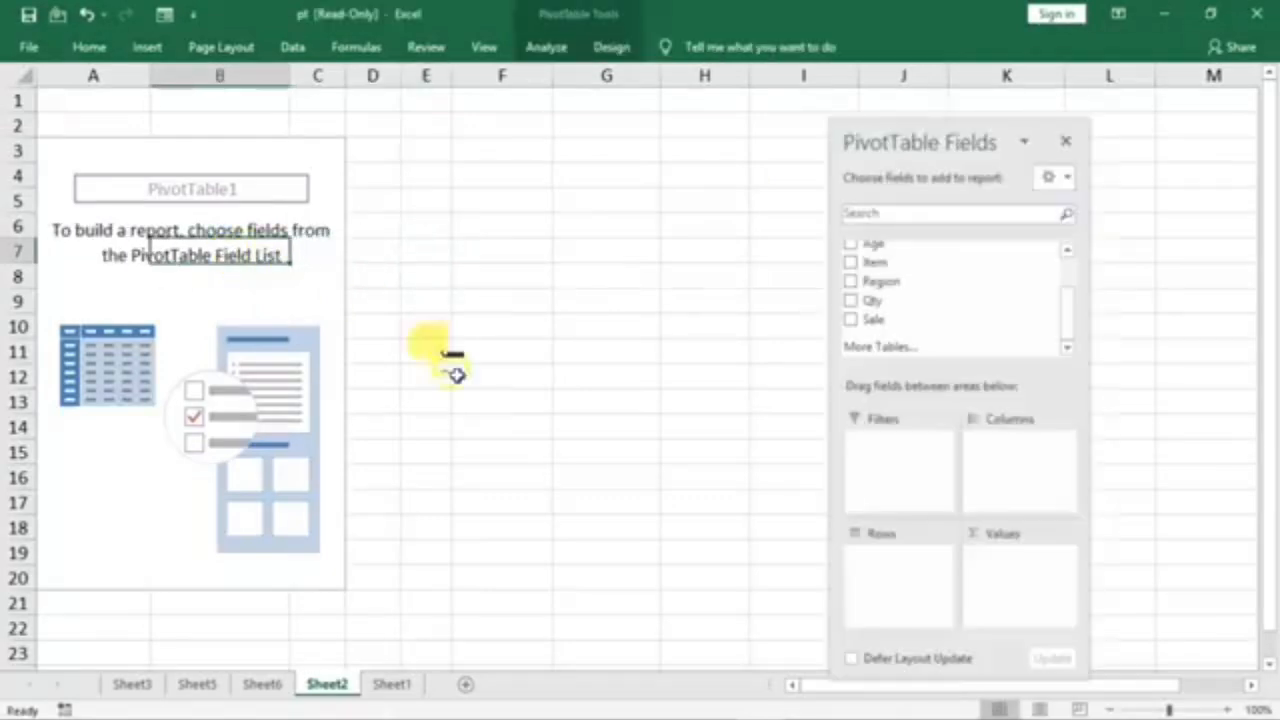
- Check the source data on Sheet1, and rebuild the Sheet2 PivotTable with Item as rows and Sale as values
left_click(391, 686)
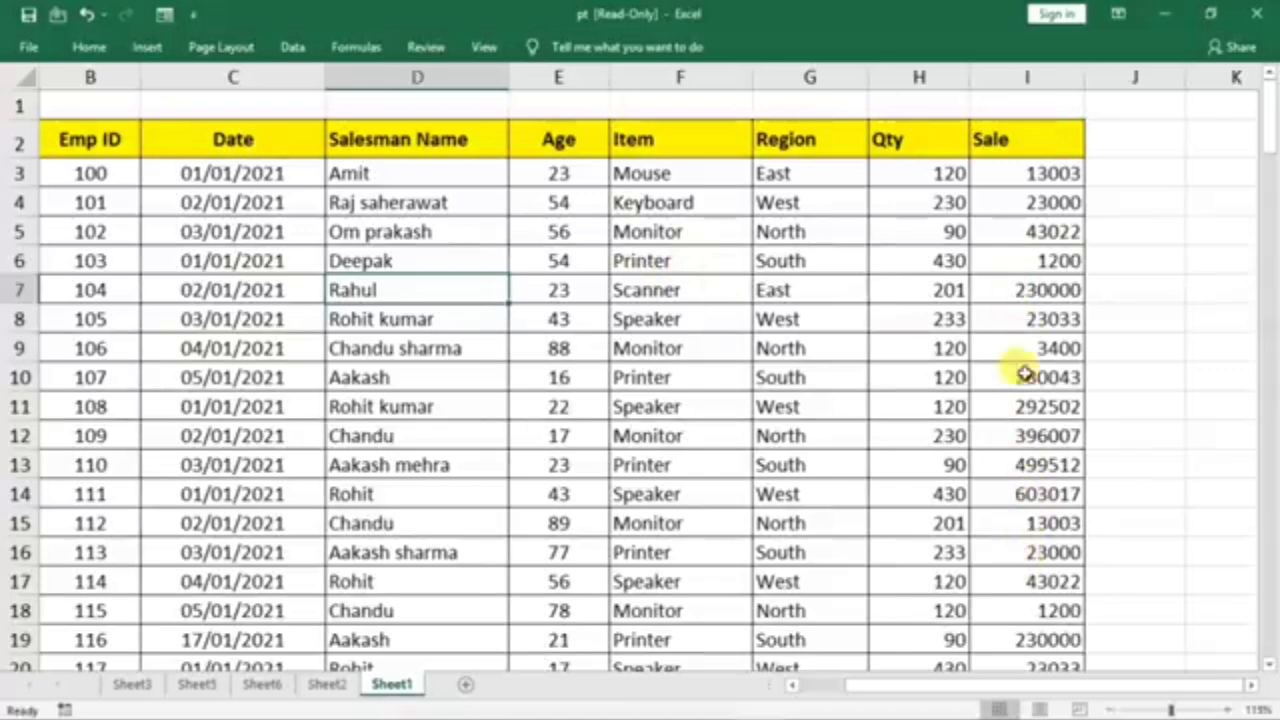
left_click(322, 685)
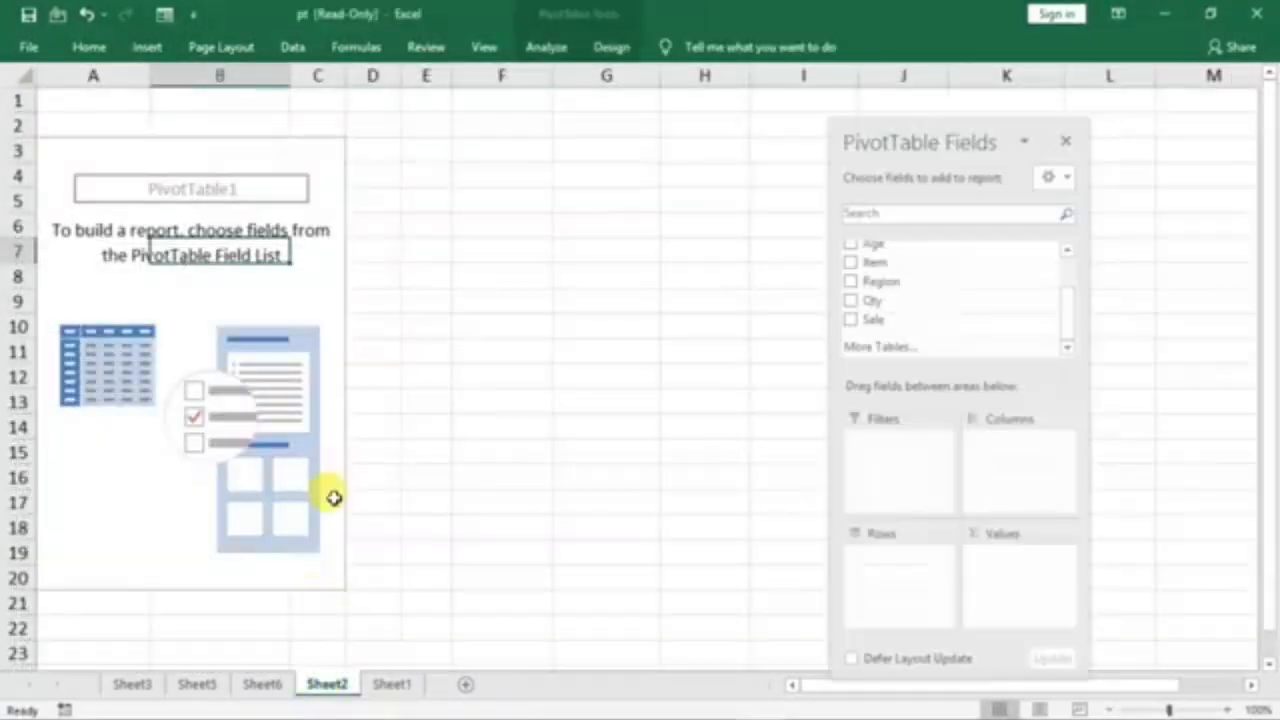
scroll(895, 308, "up", 2)
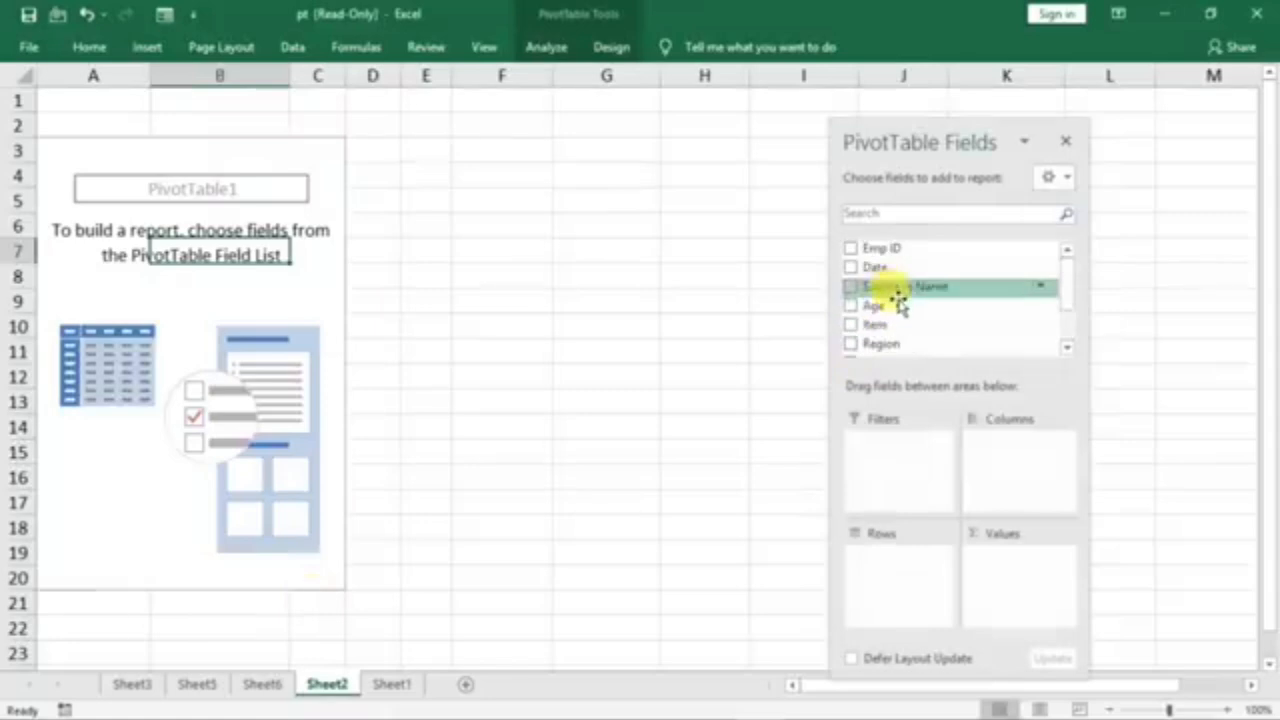
left_click_drag(876, 326, 893, 578)
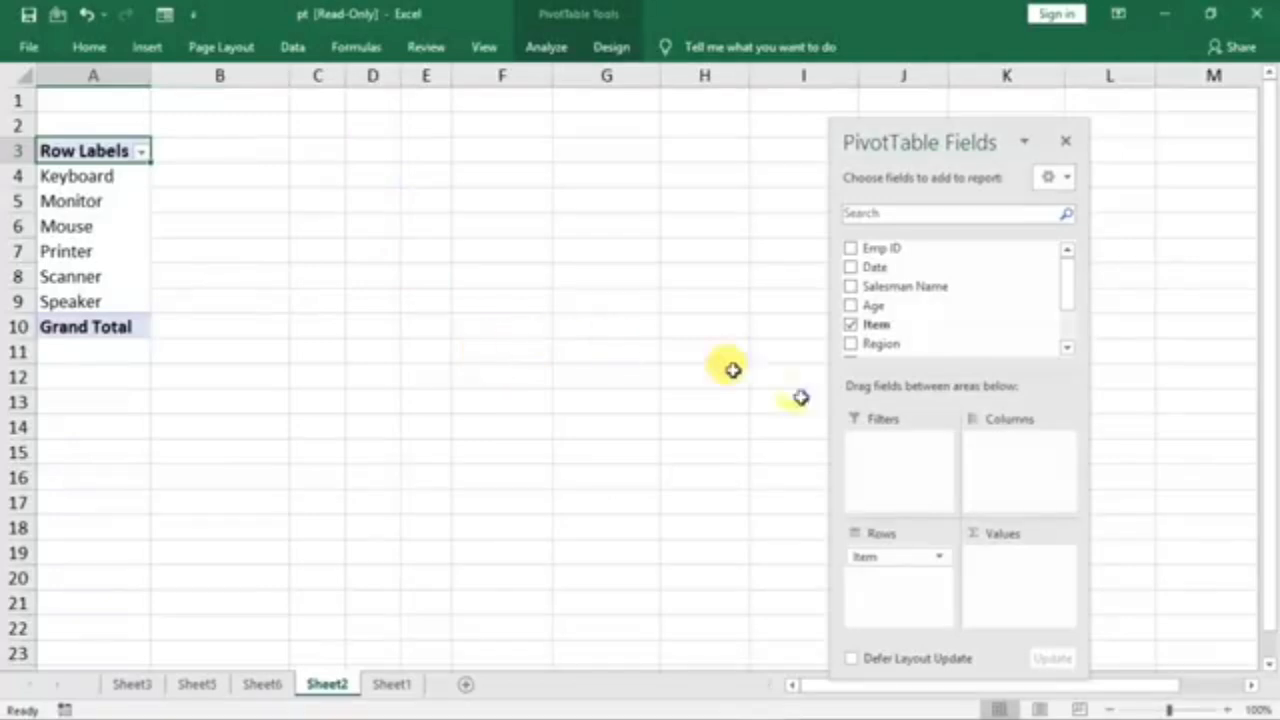
left_click_drag(875, 550, 900, 568)
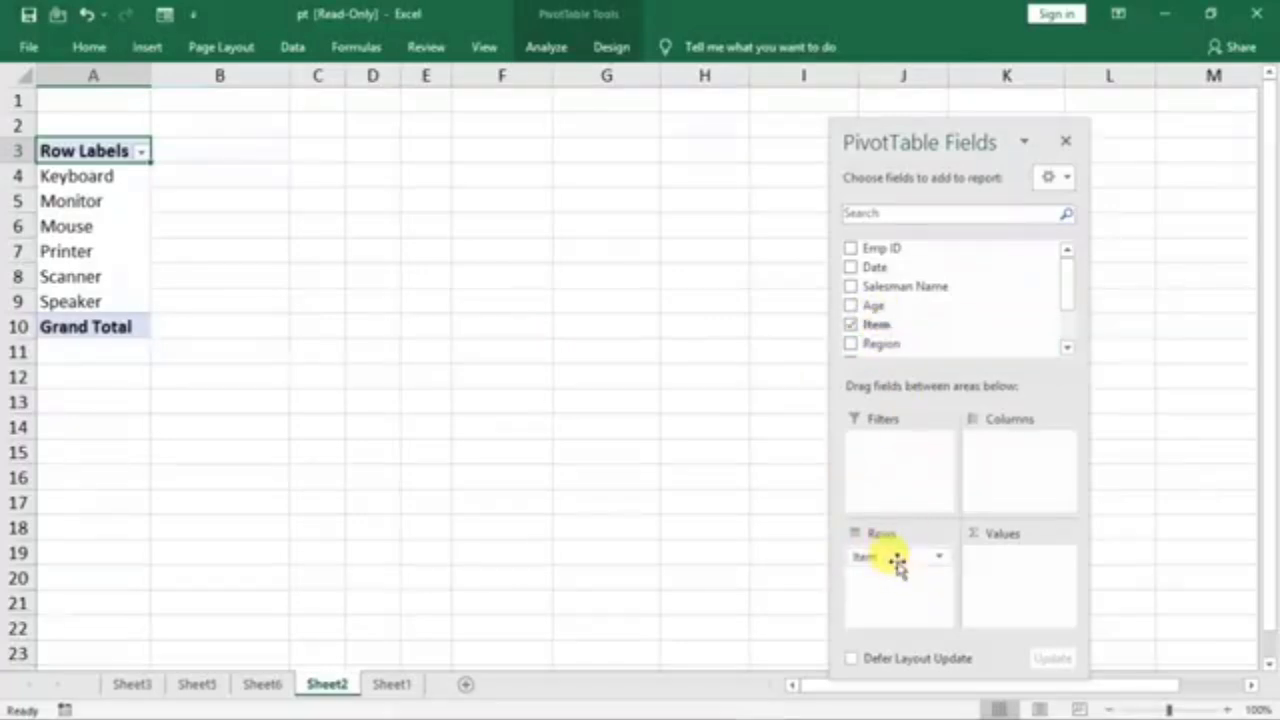
scroll(903, 320, "down", 1)
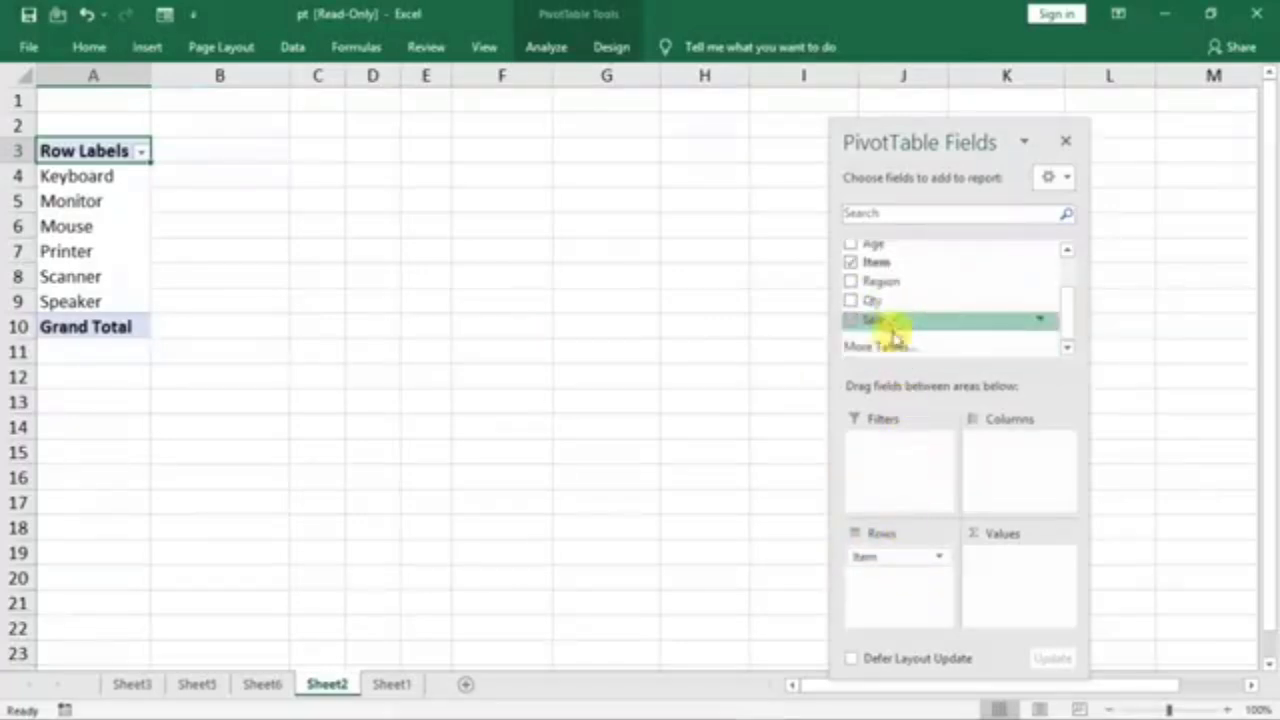
left_click_drag(877, 325, 1008, 573)
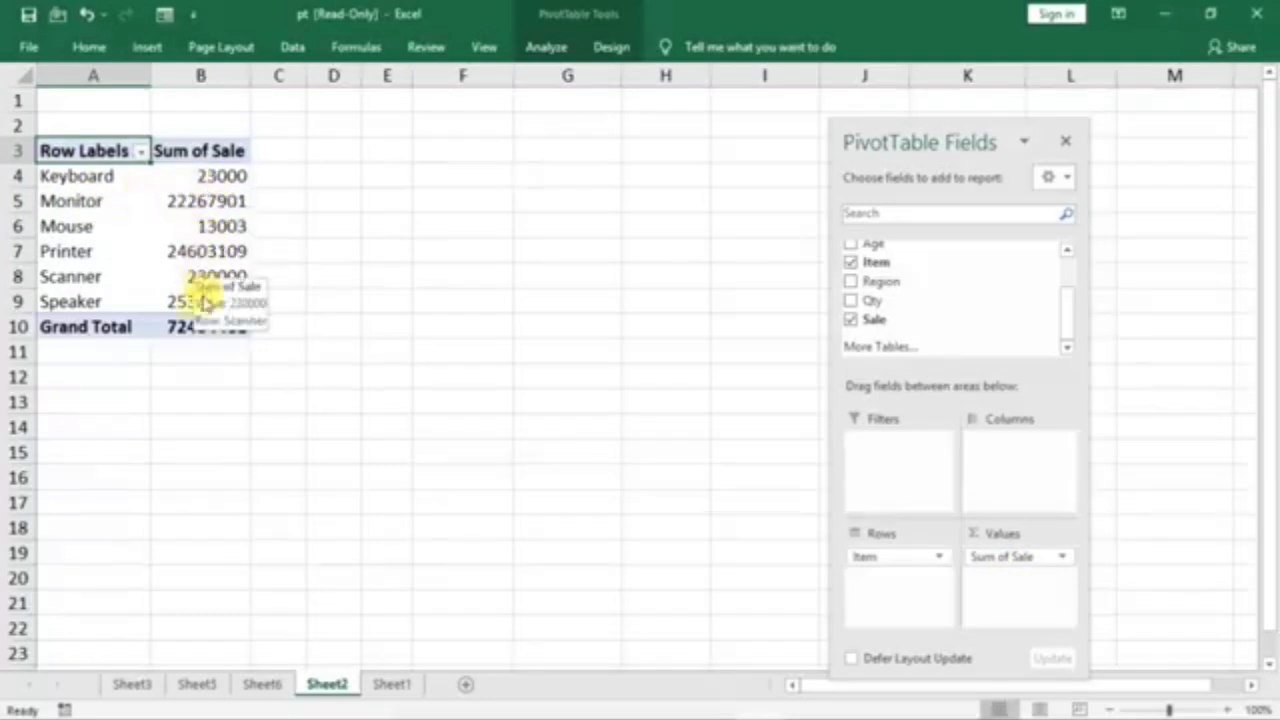
- Show the Sum of Sale values as % of Column Total
left_click(203, 228)
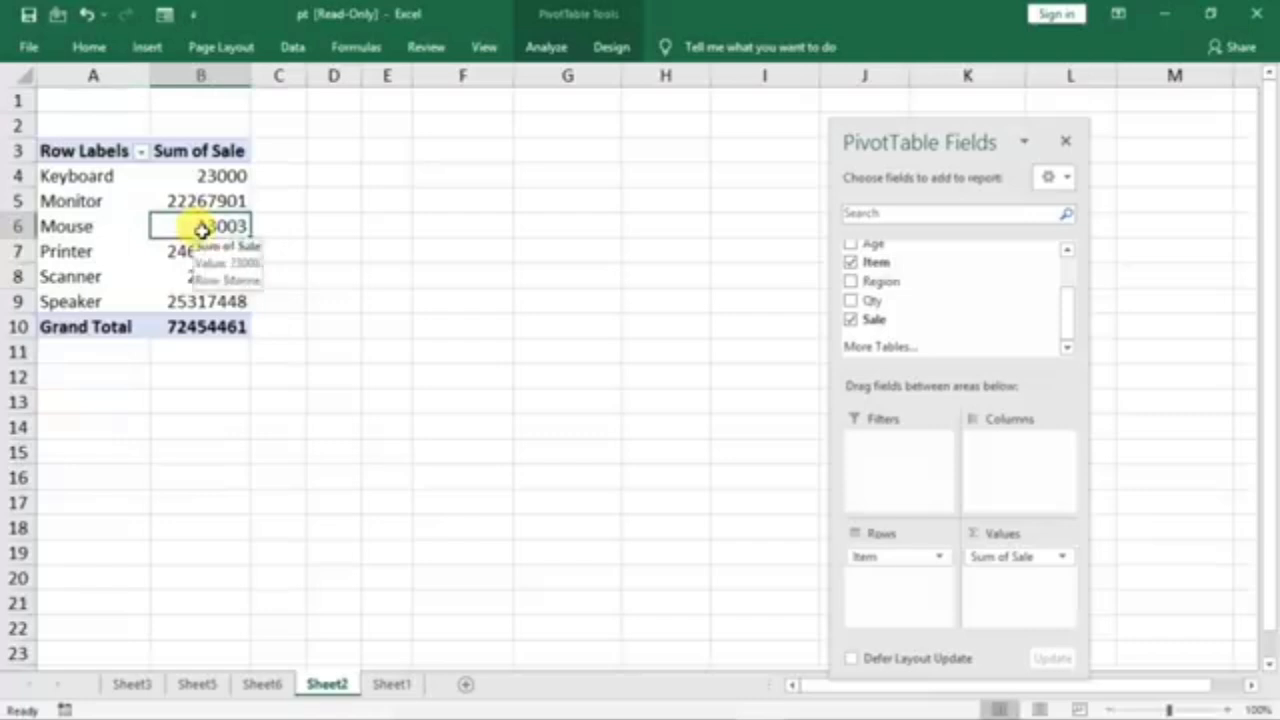
right_click(203, 230)
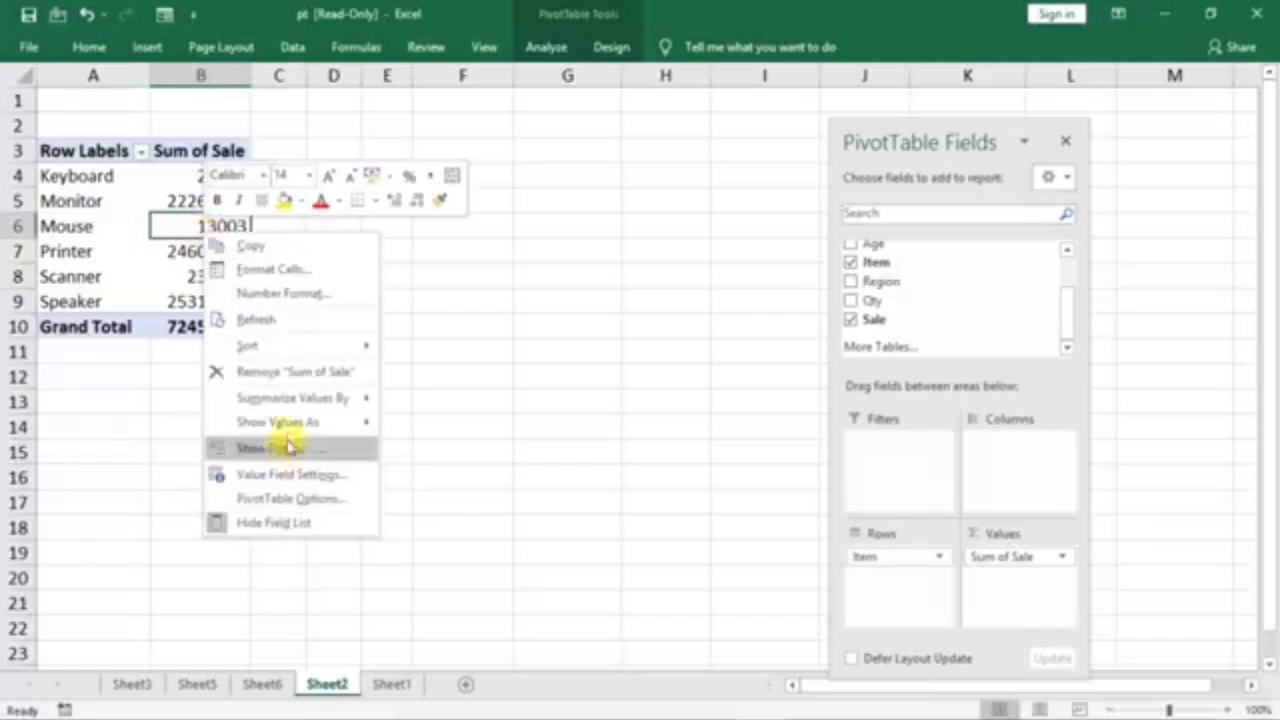
mouse_move(294, 421)
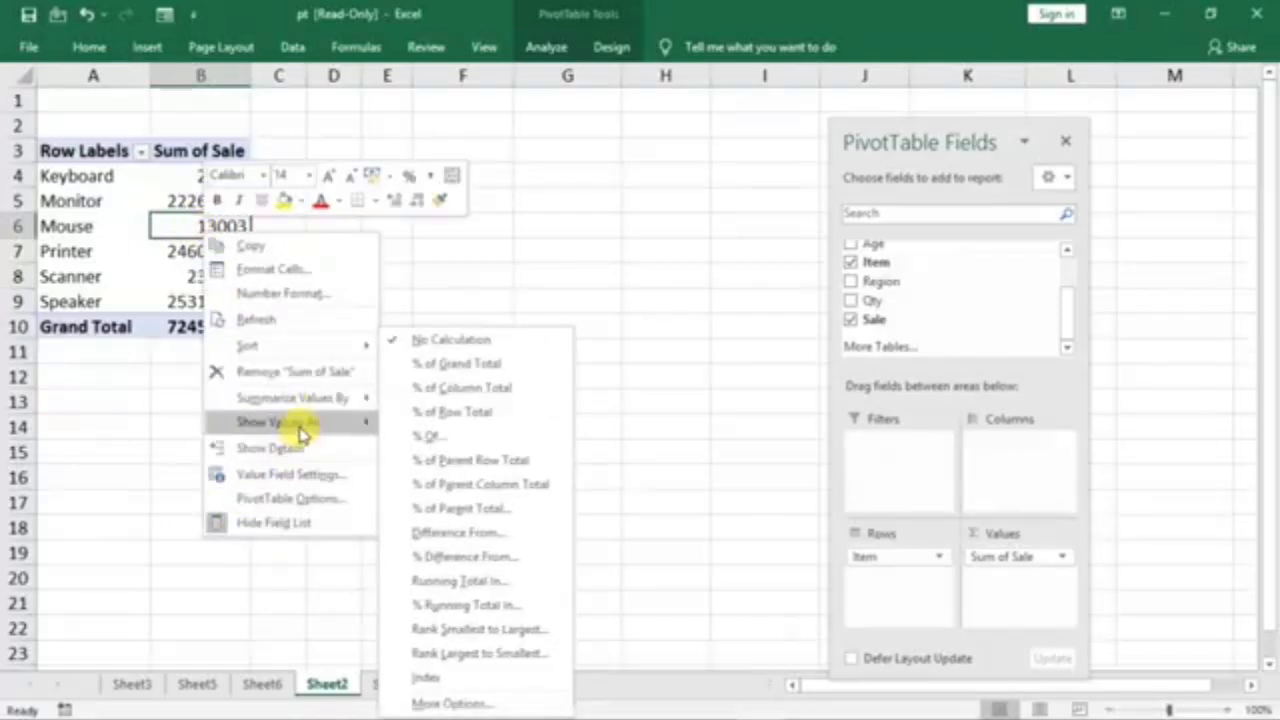
left_click(490, 392)
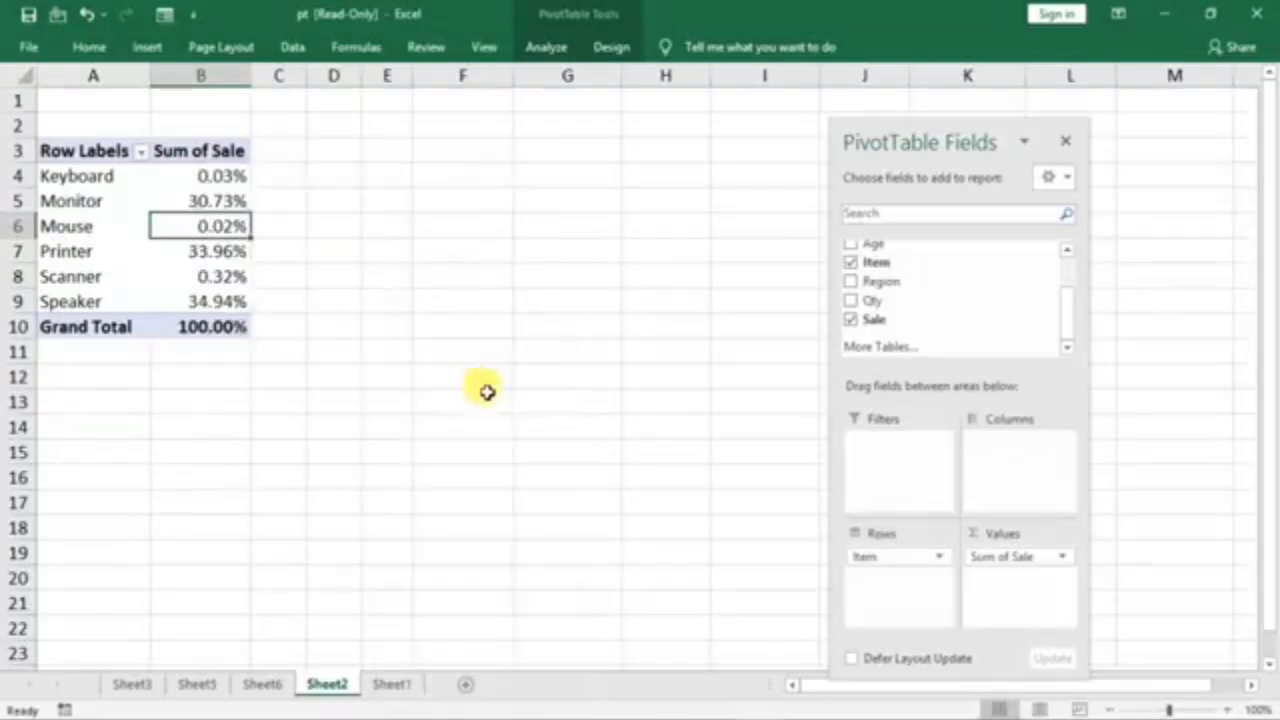
- Examine each item's percentage share of sales and the Grand Total in the enlarged PivotTable
left_click(211, 423)
scroll(268, 421, "up", 1, "ctrl")
scroll(268, 421, "up", 1, "ctrl")
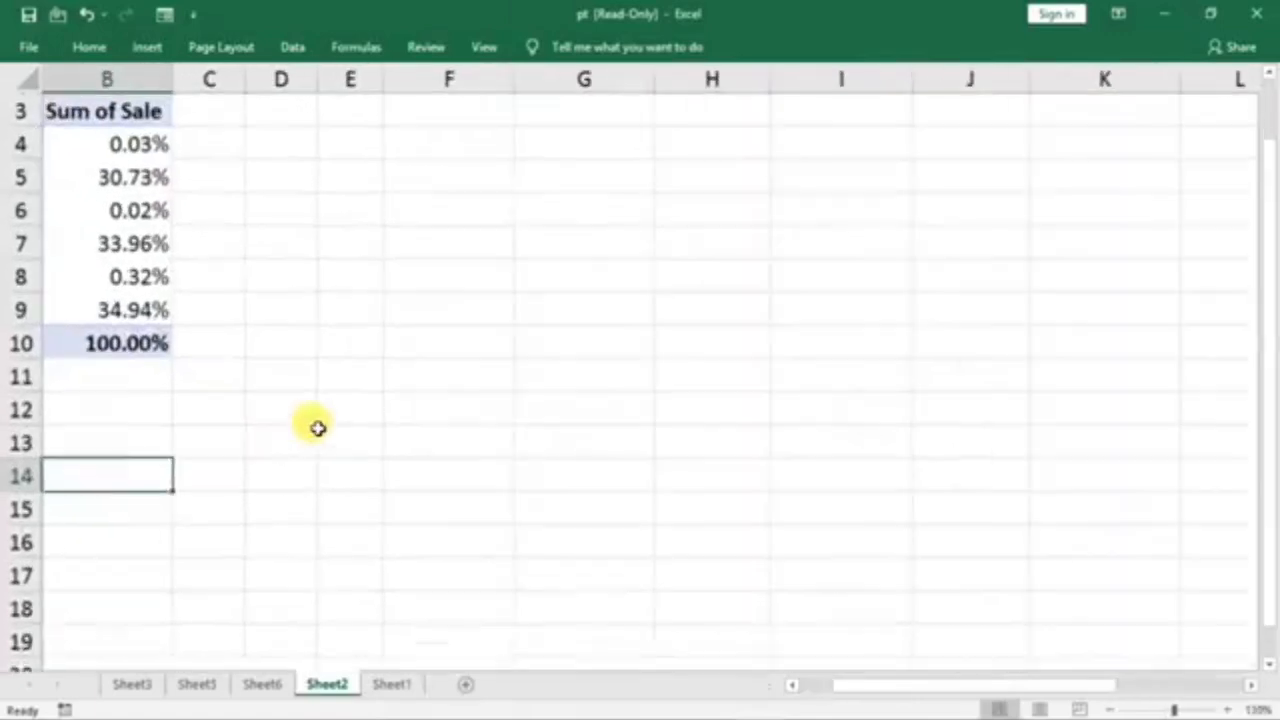
scroll(318, 428, "up", 1)
key("Left")
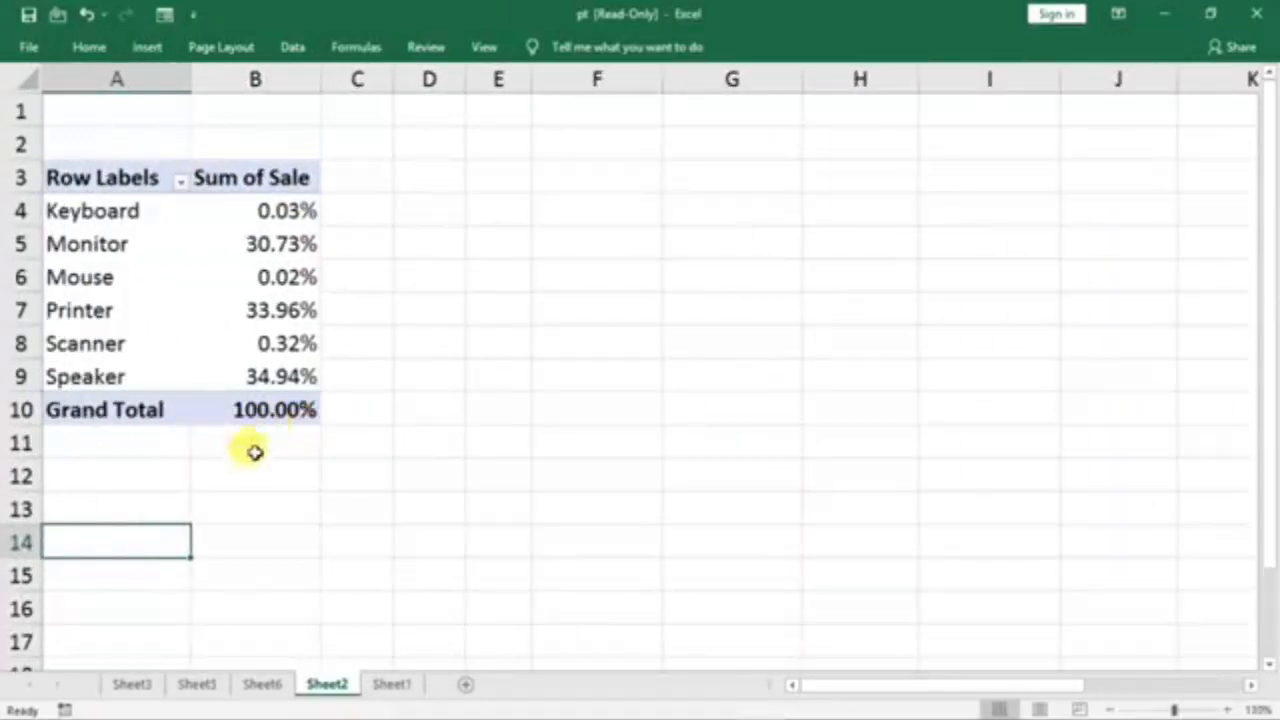
left_click(268, 412)
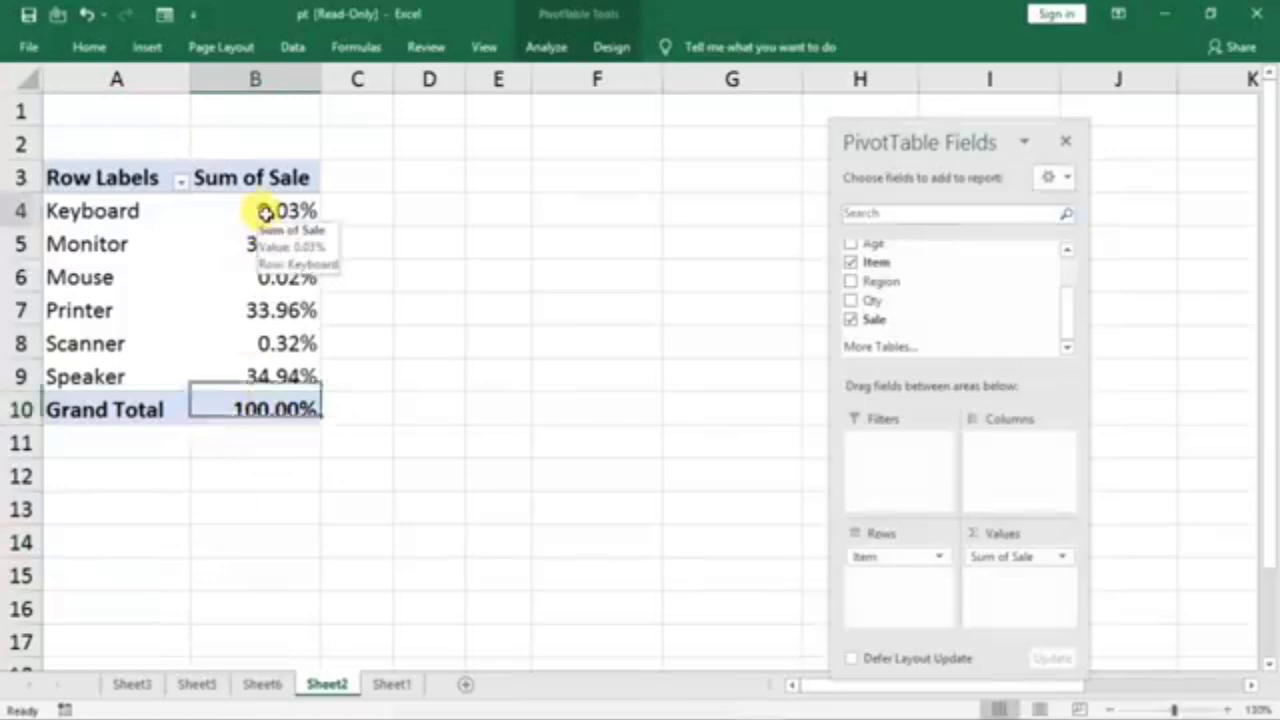
left_click(266, 220)
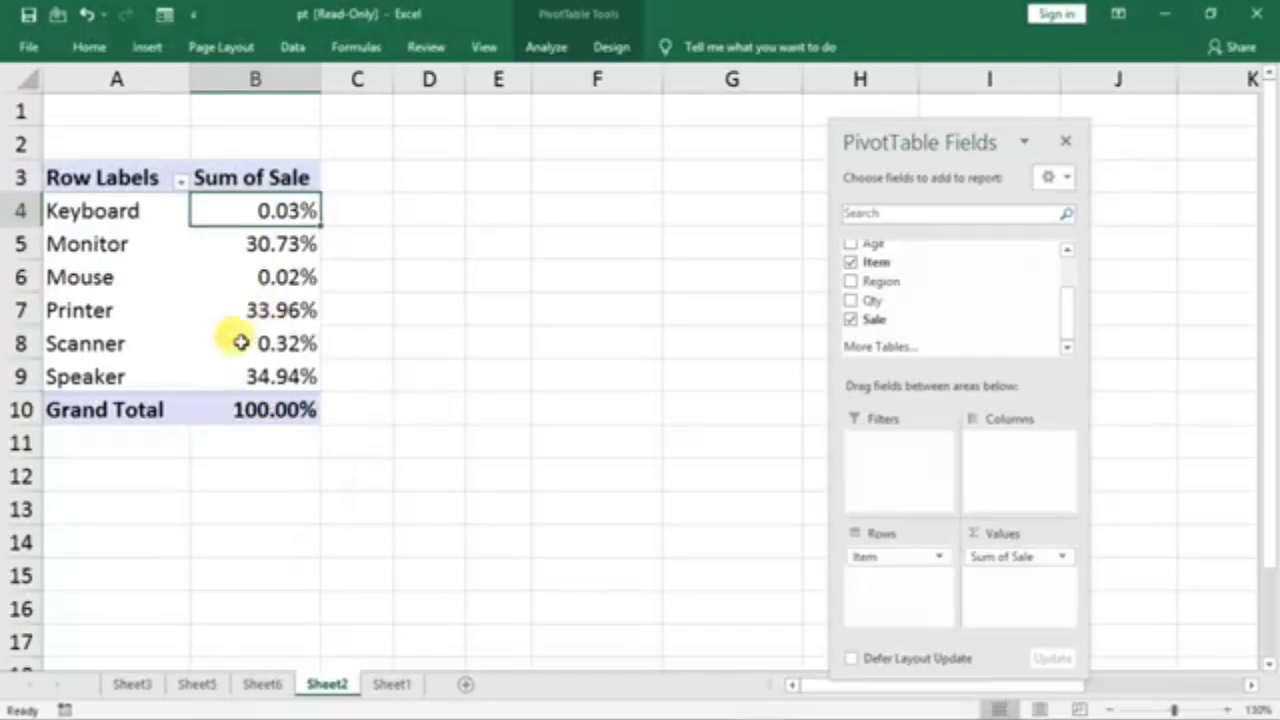
left_click(240, 312)
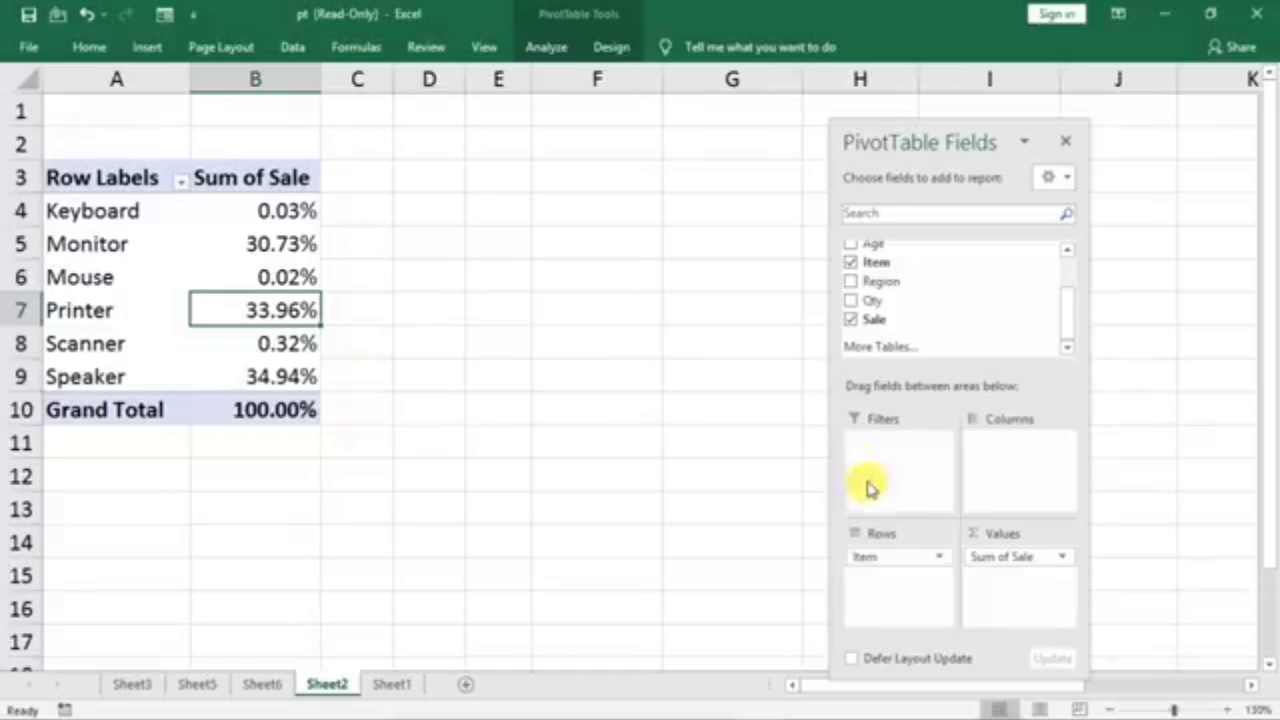
- Add Sale to the PivotTable values a second time and summarise that column by Count
left_click_drag(885, 320, 1000, 582)
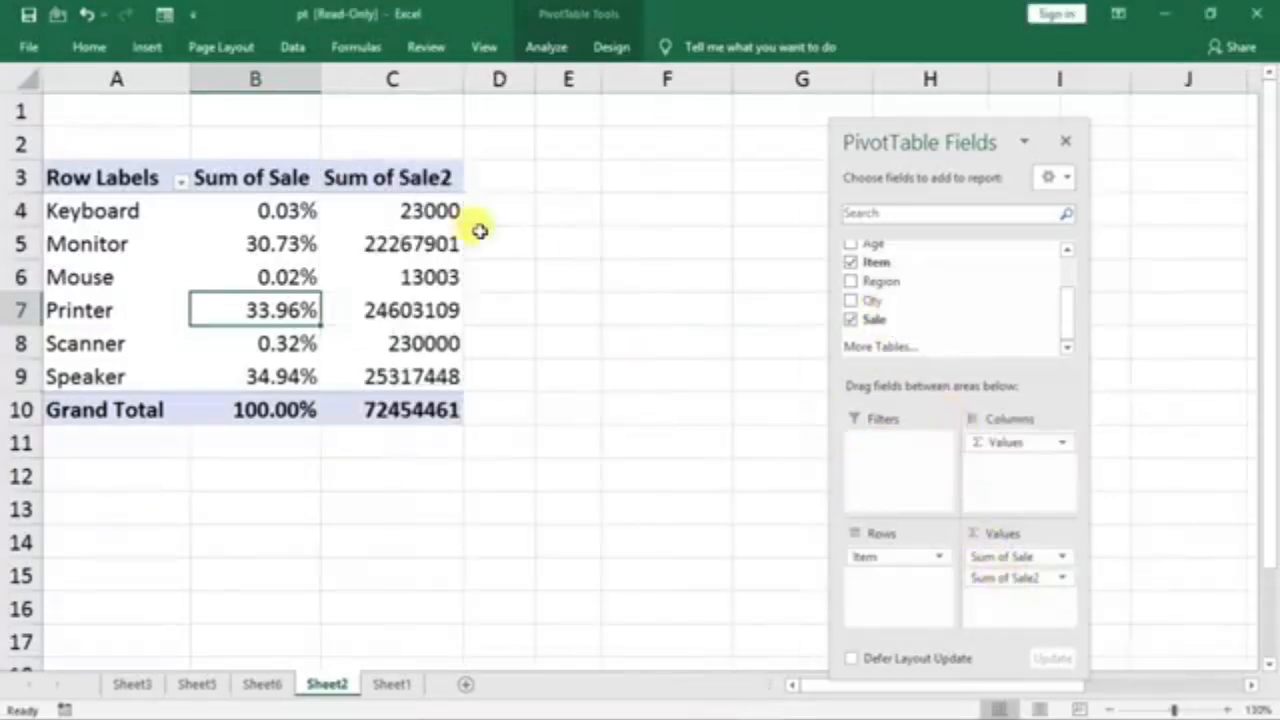
right_click(412, 270)
mouse_move(566, 456)
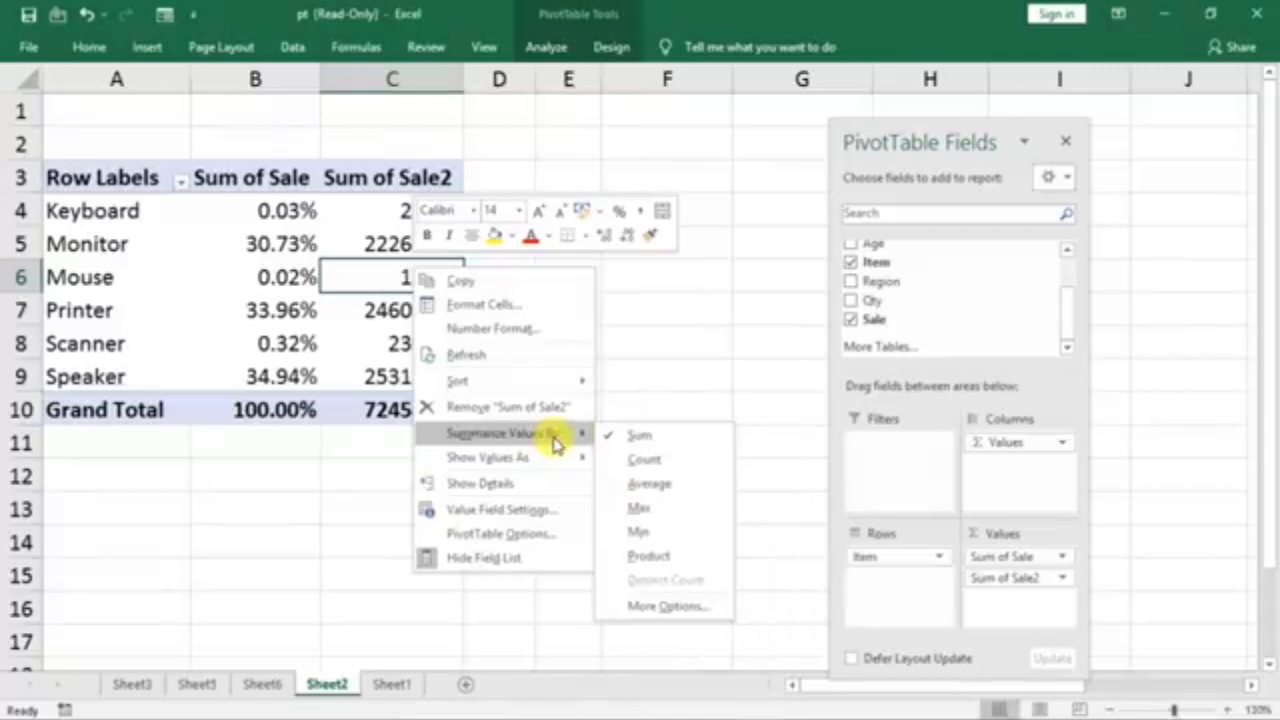
left_click(645, 458)
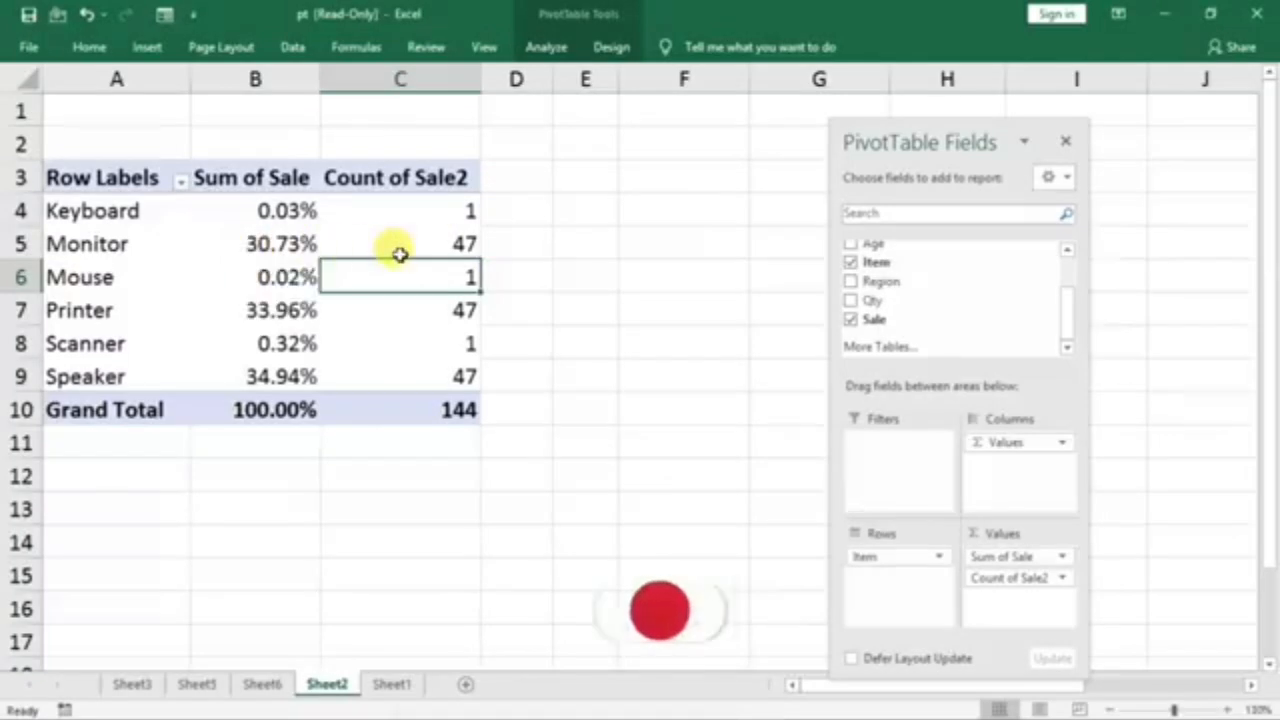
left_click(456, 252)
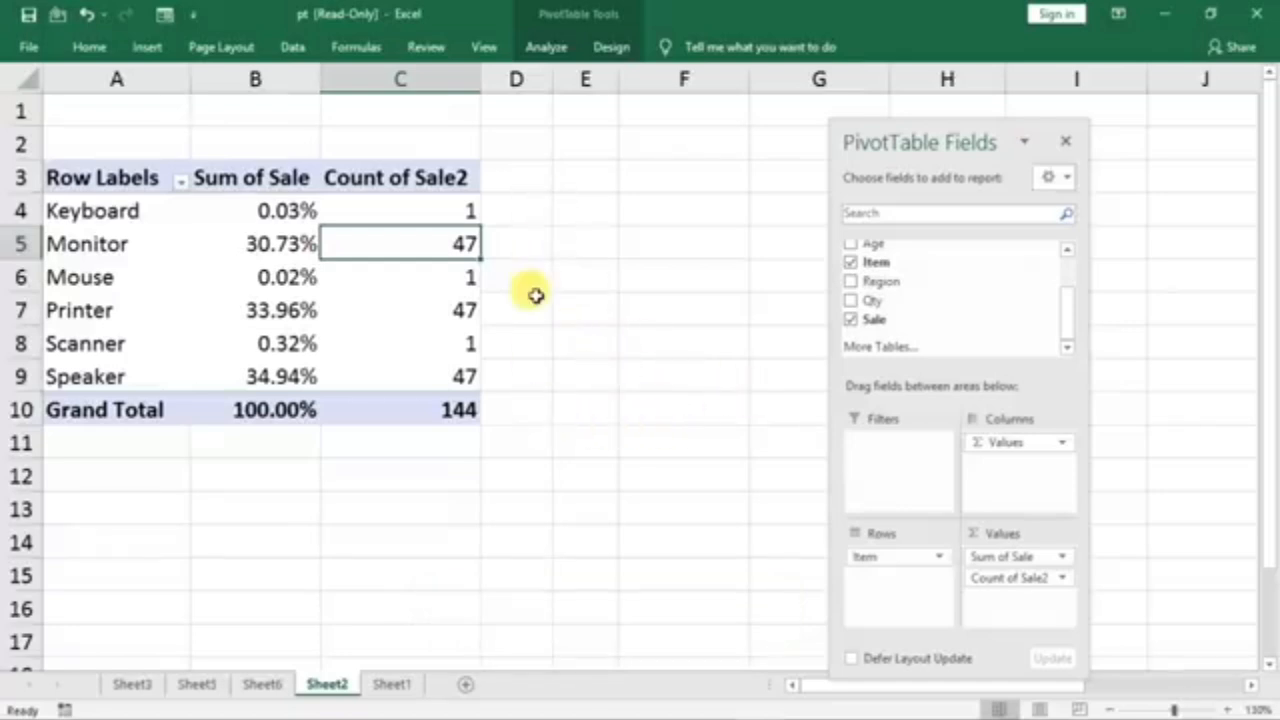
- Add Sale to the PivotTable values a third time and rename the Count of Sale2 header to fghg
left_click_drag(866, 319, 989, 598)
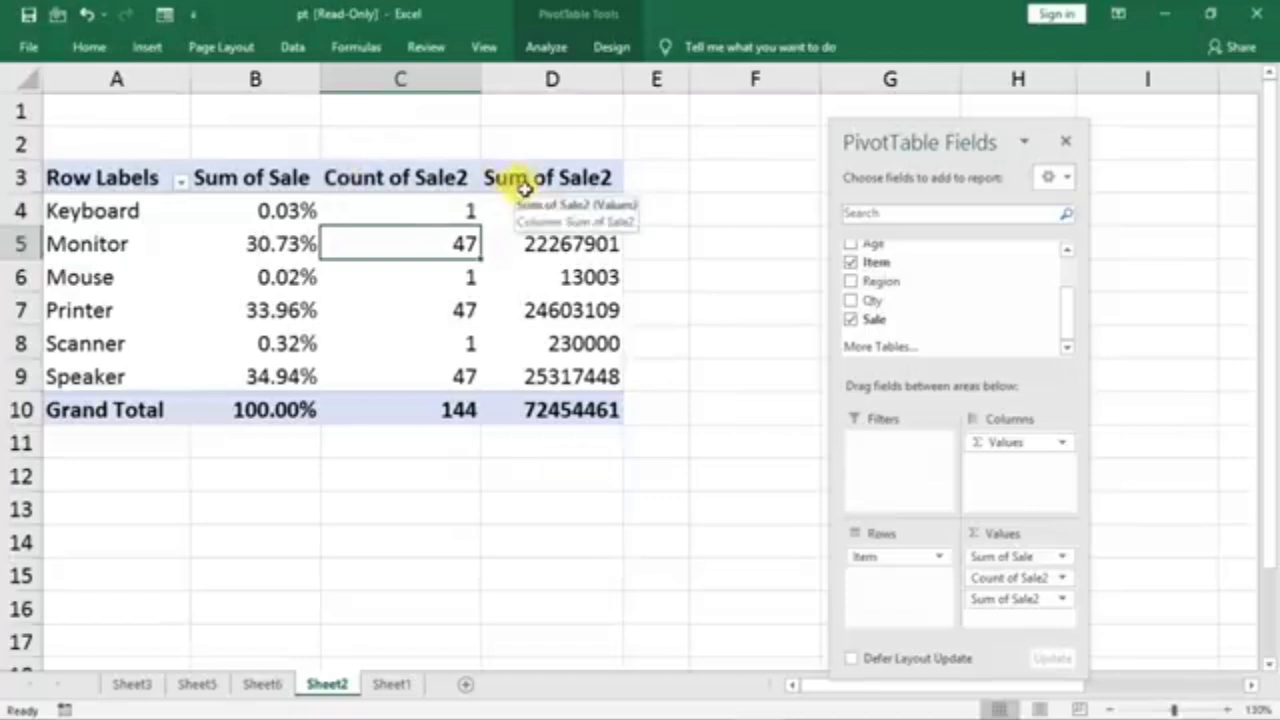
left_click(403, 176)
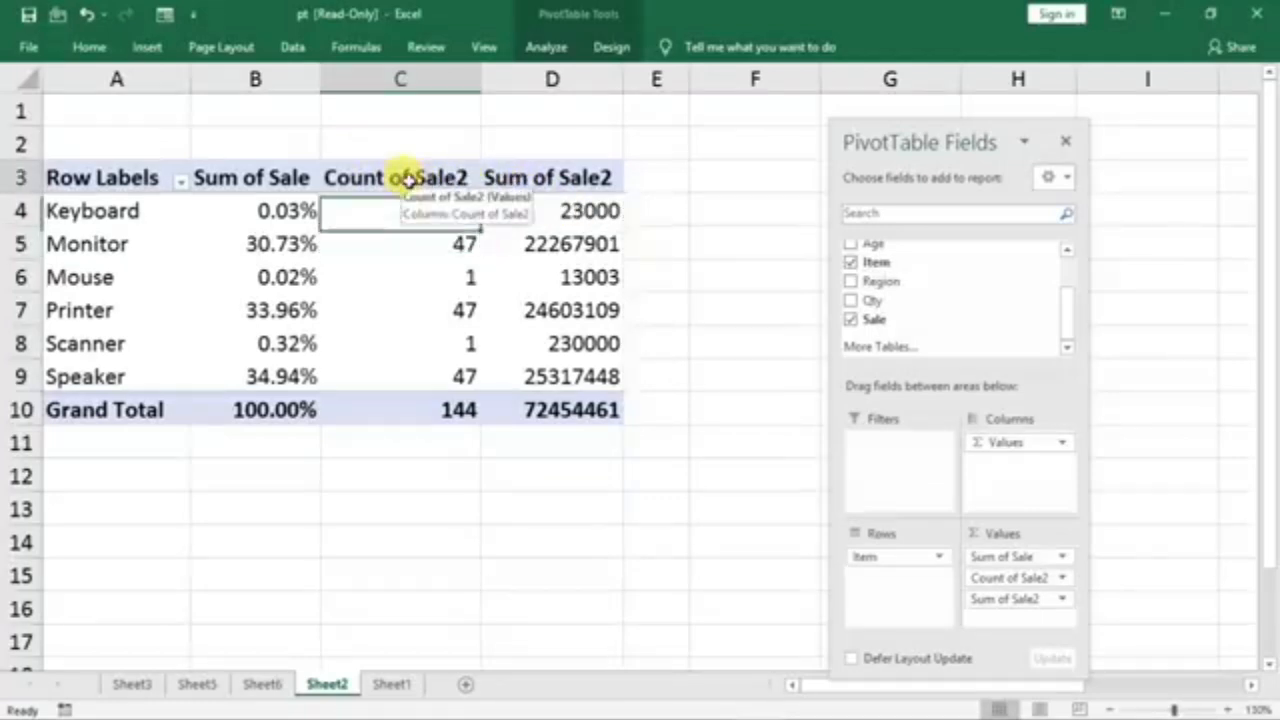
type("fghg")
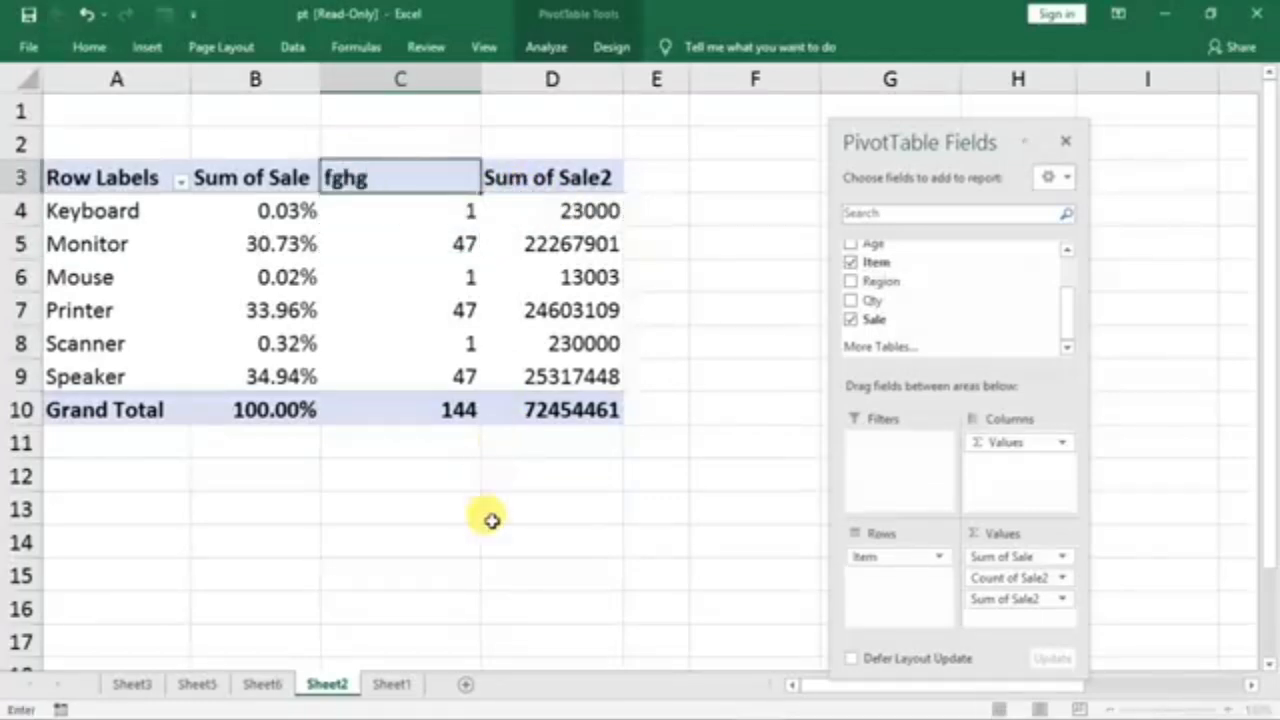
key("Return")
left_click(491, 528)
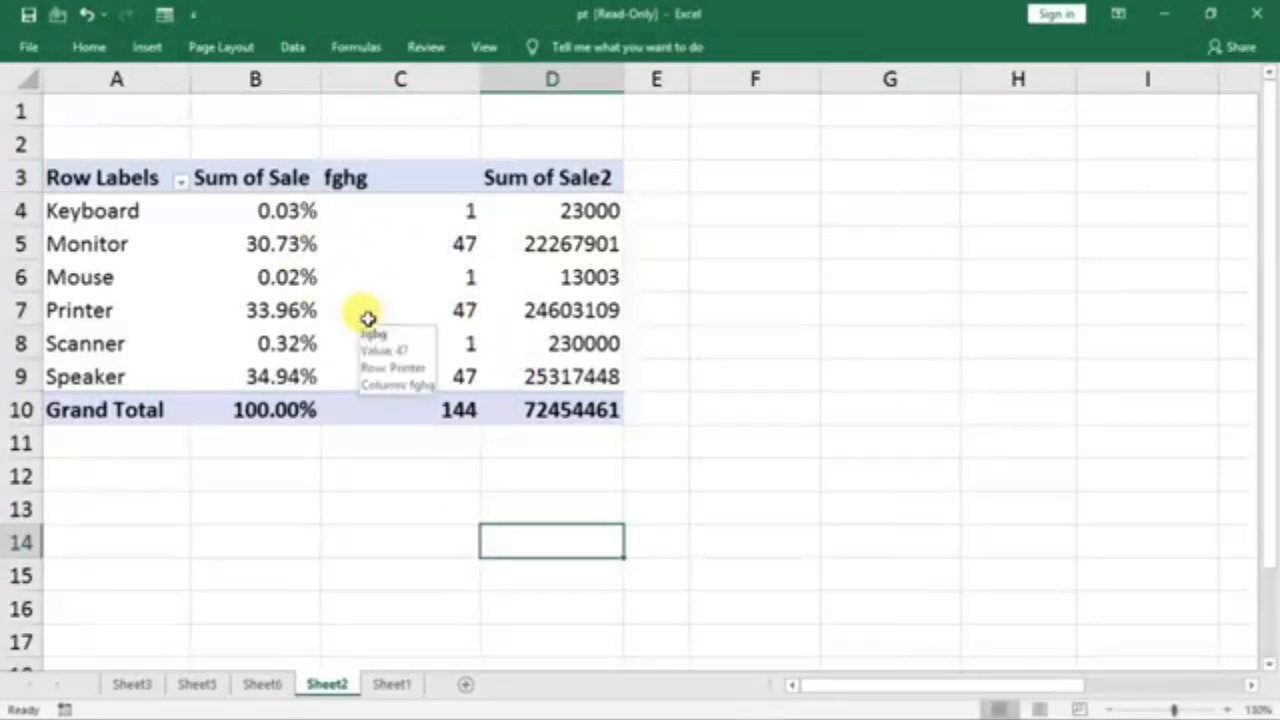
- Add Sale to the PivotTable values a fourth time and rename the Sum of Sale2 header to Total sale
left_click(540, 308)
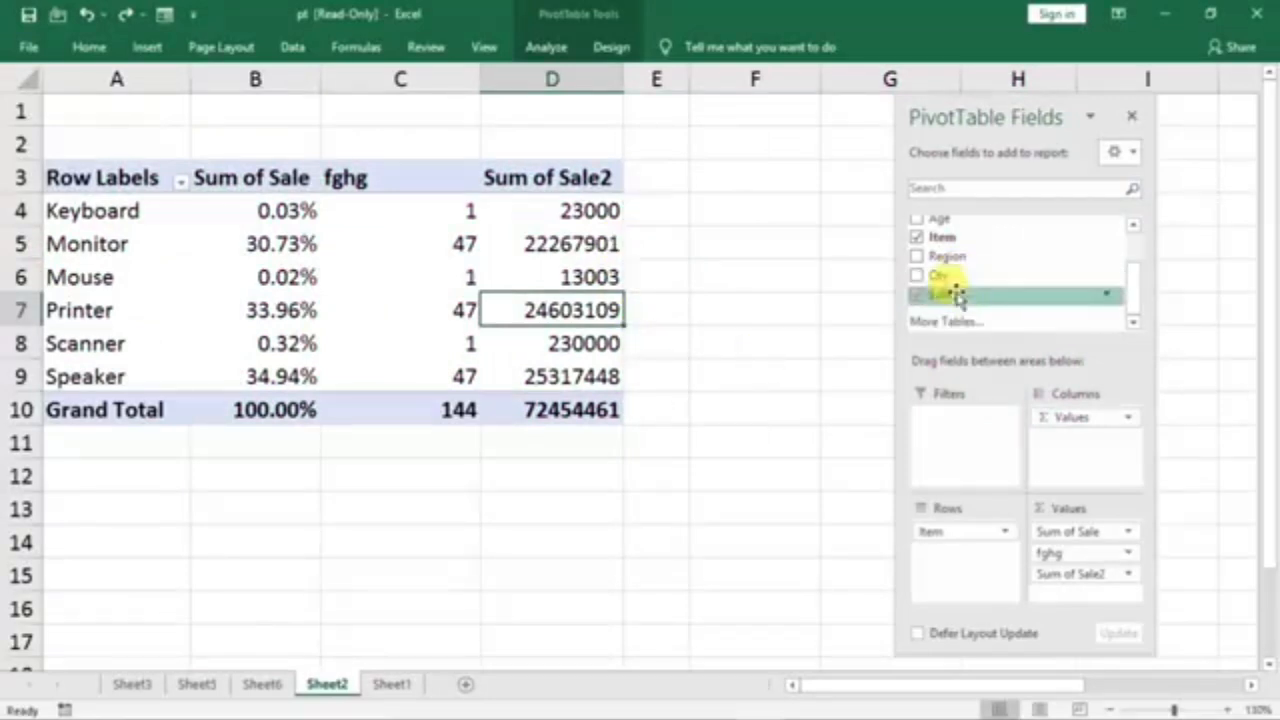
left_click_drag(942, 295, 1070, 592)
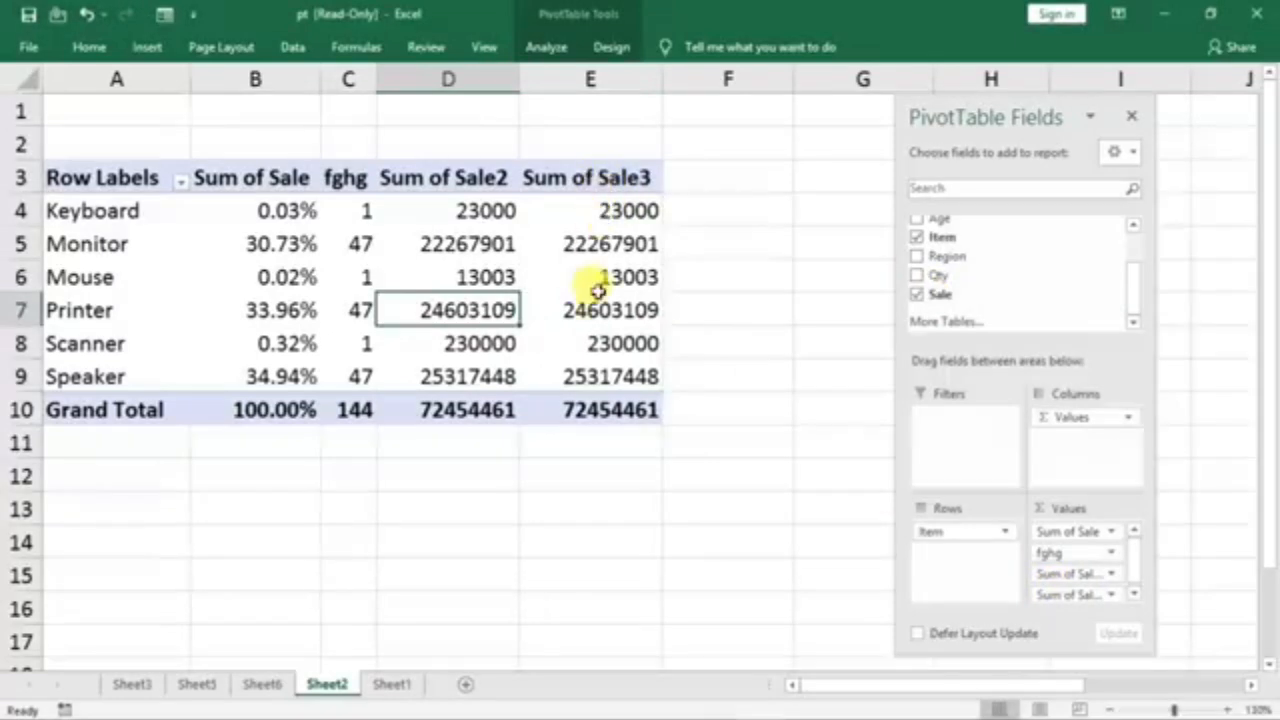
left_click(402, 177)
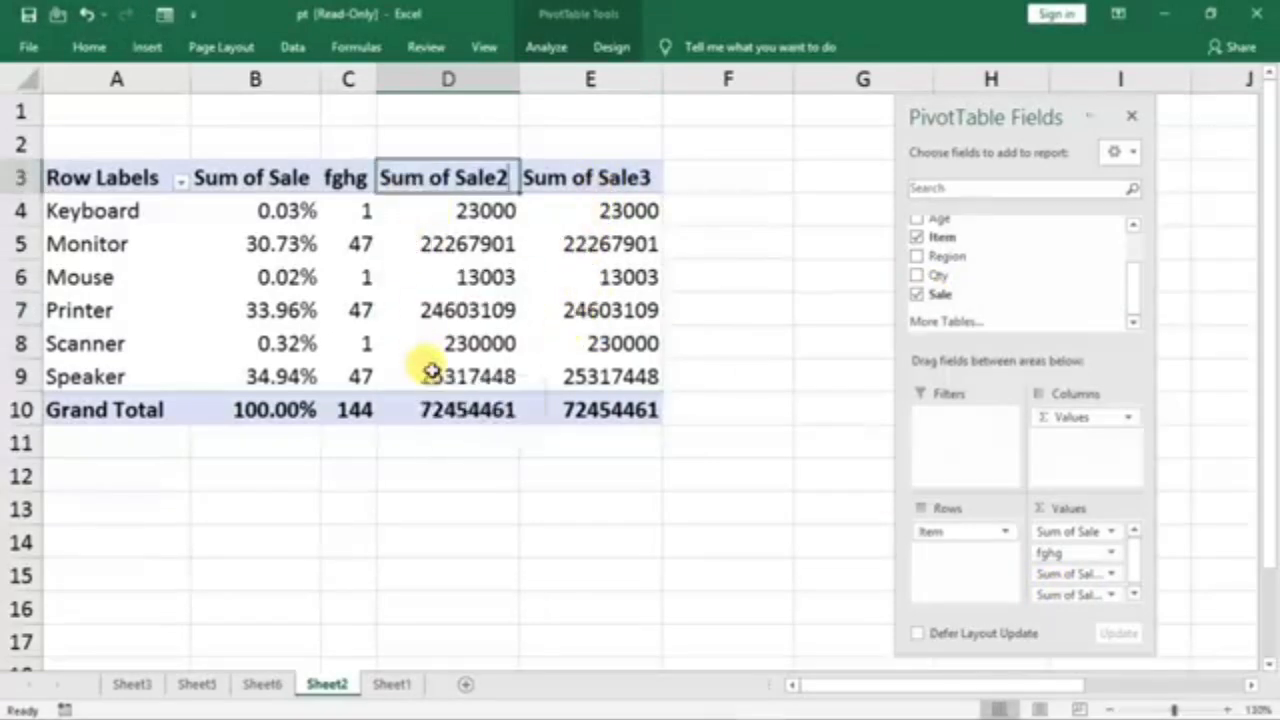
type("Total sale")
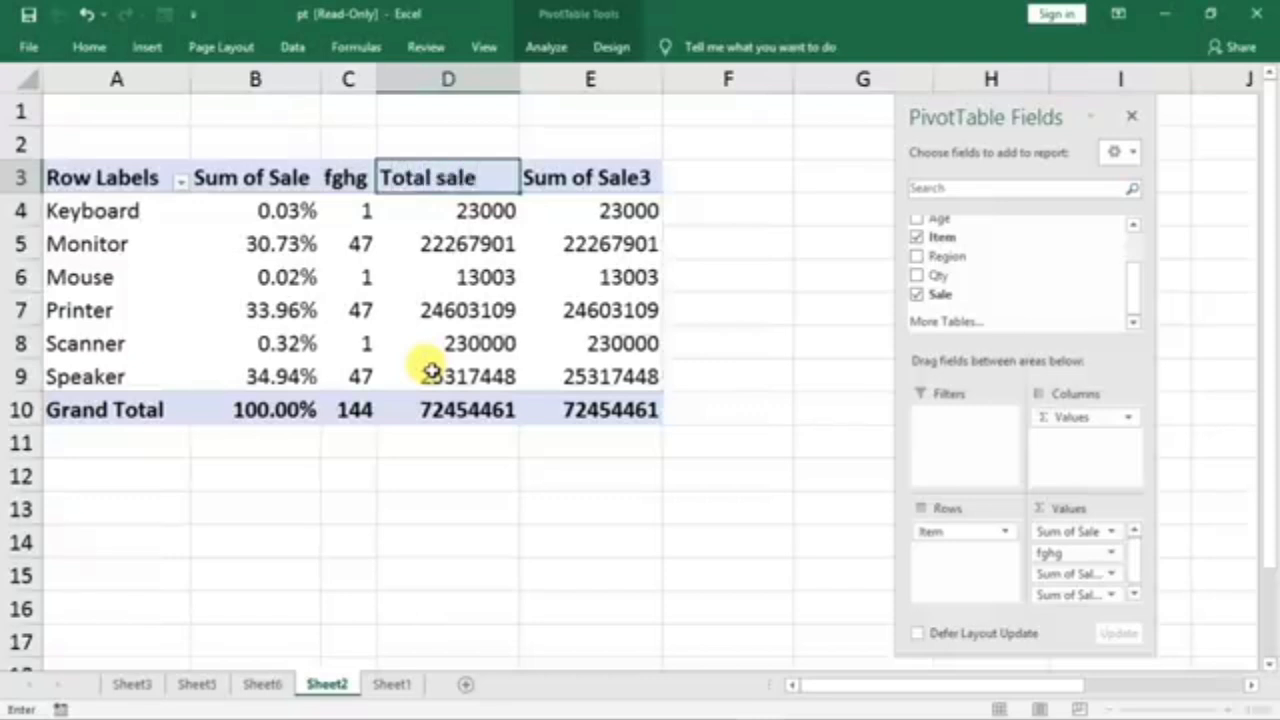
key("Left")
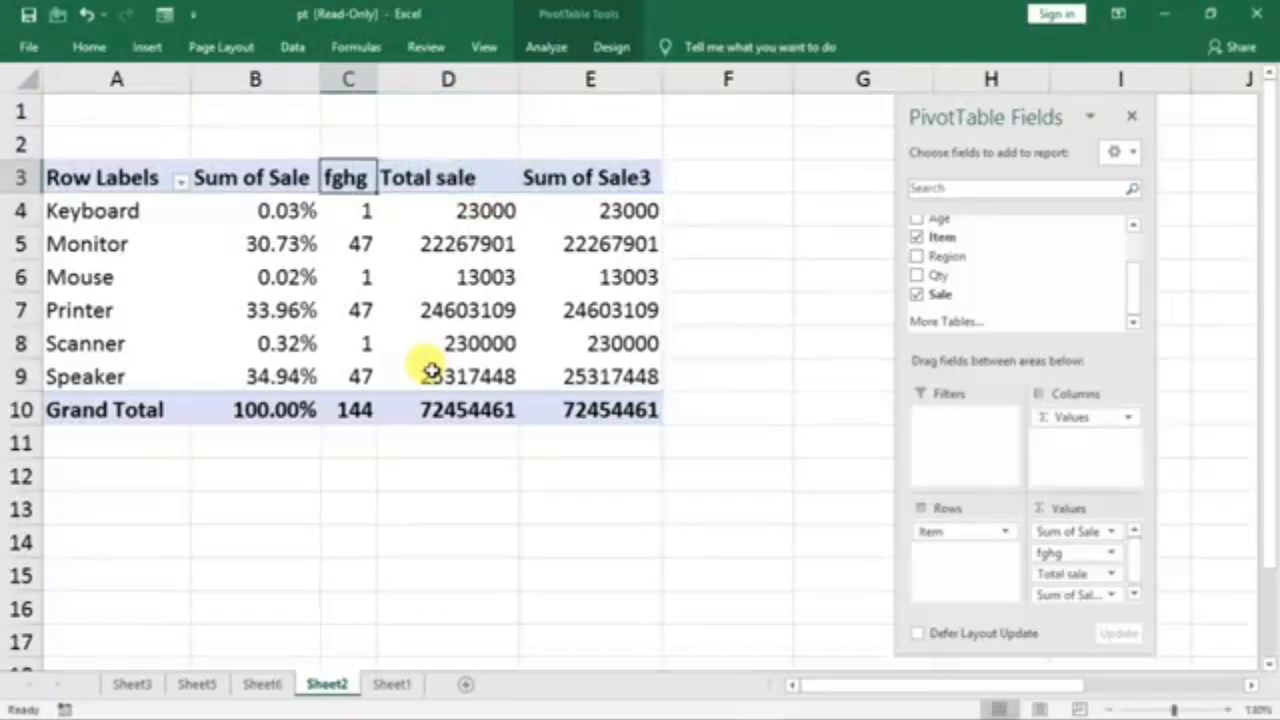
- Rename the fghg header in the PivotTable to Count
type("Coun")
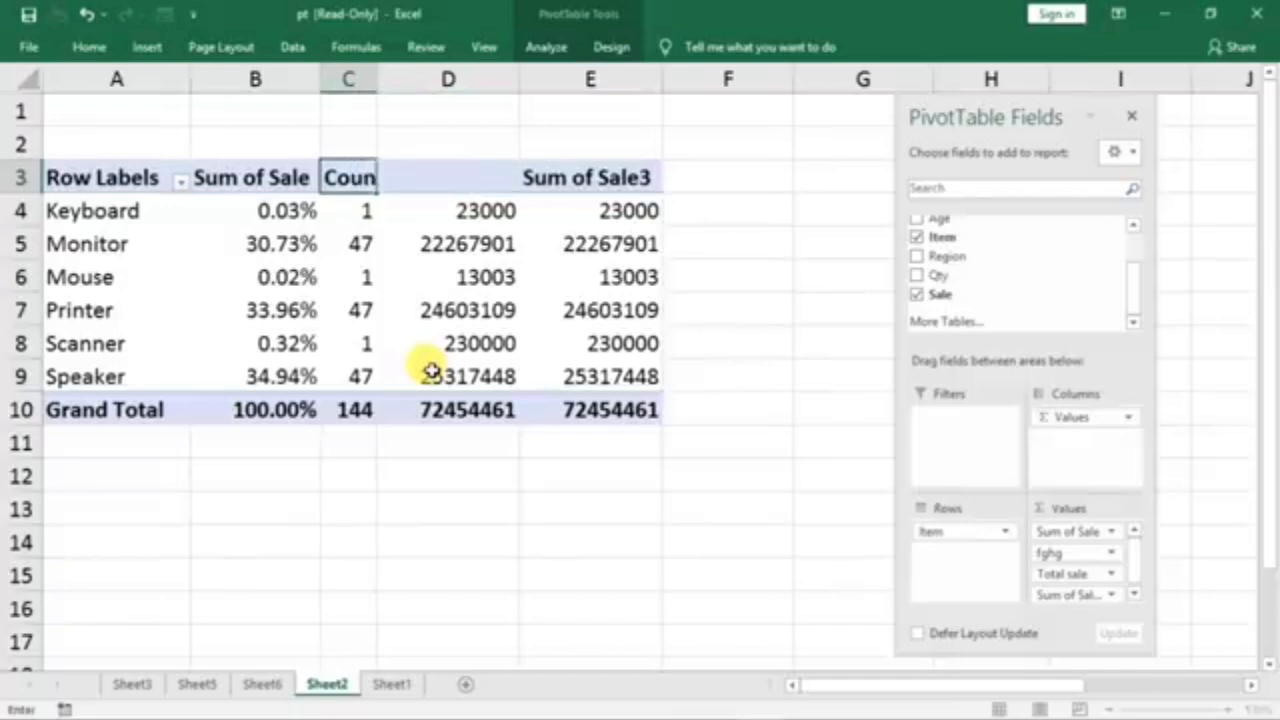
type("t")
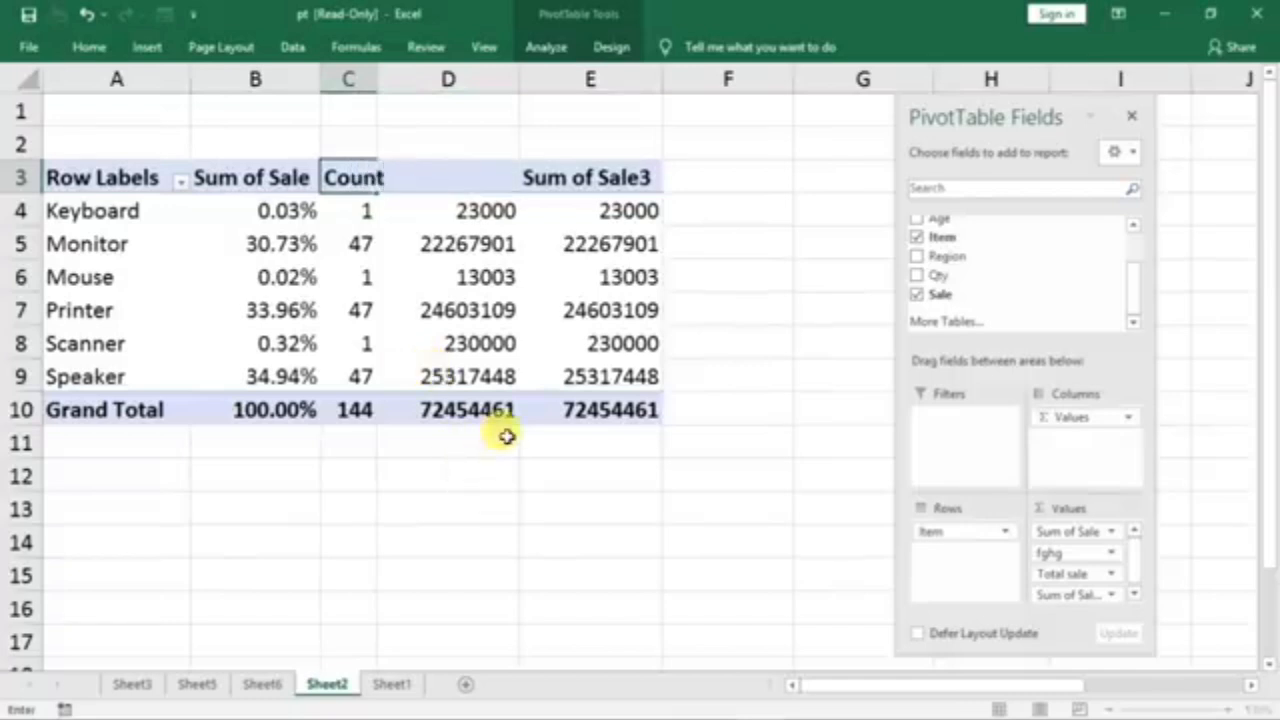
left_click(495, 440)
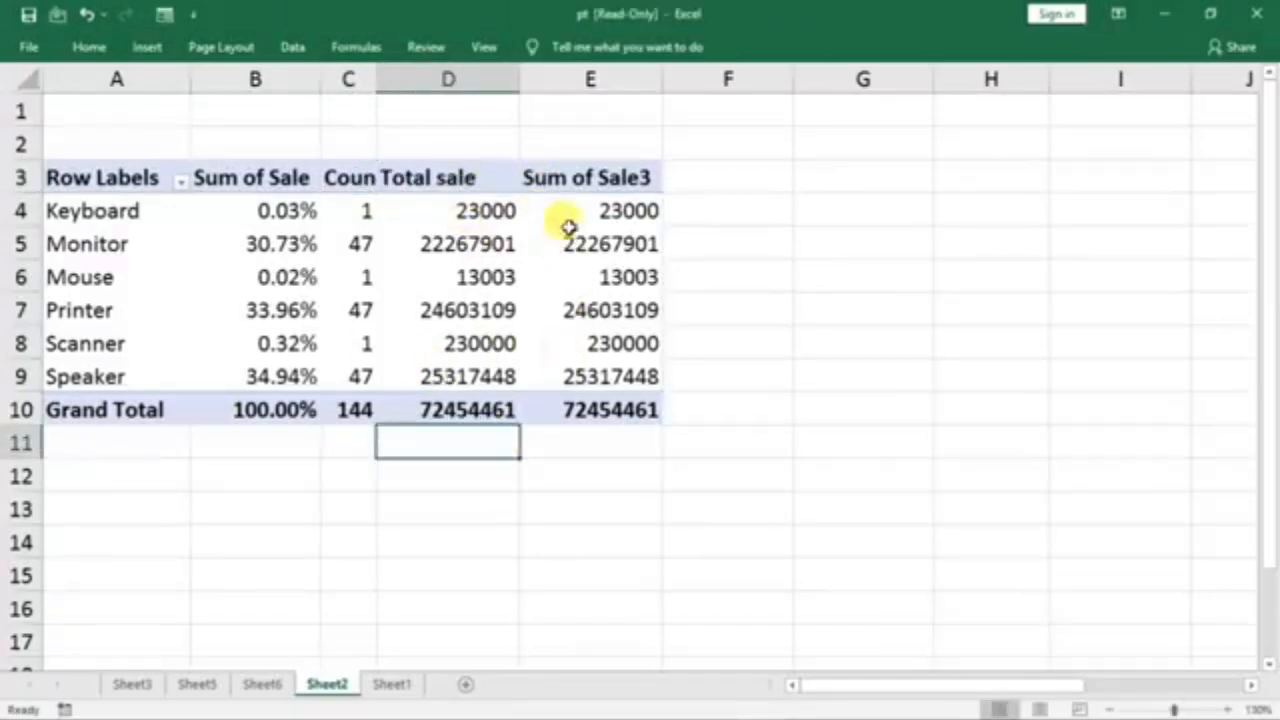
- Rename the Sum of Sale3 header in the PivotTable to Rank
left_click(583, 180)
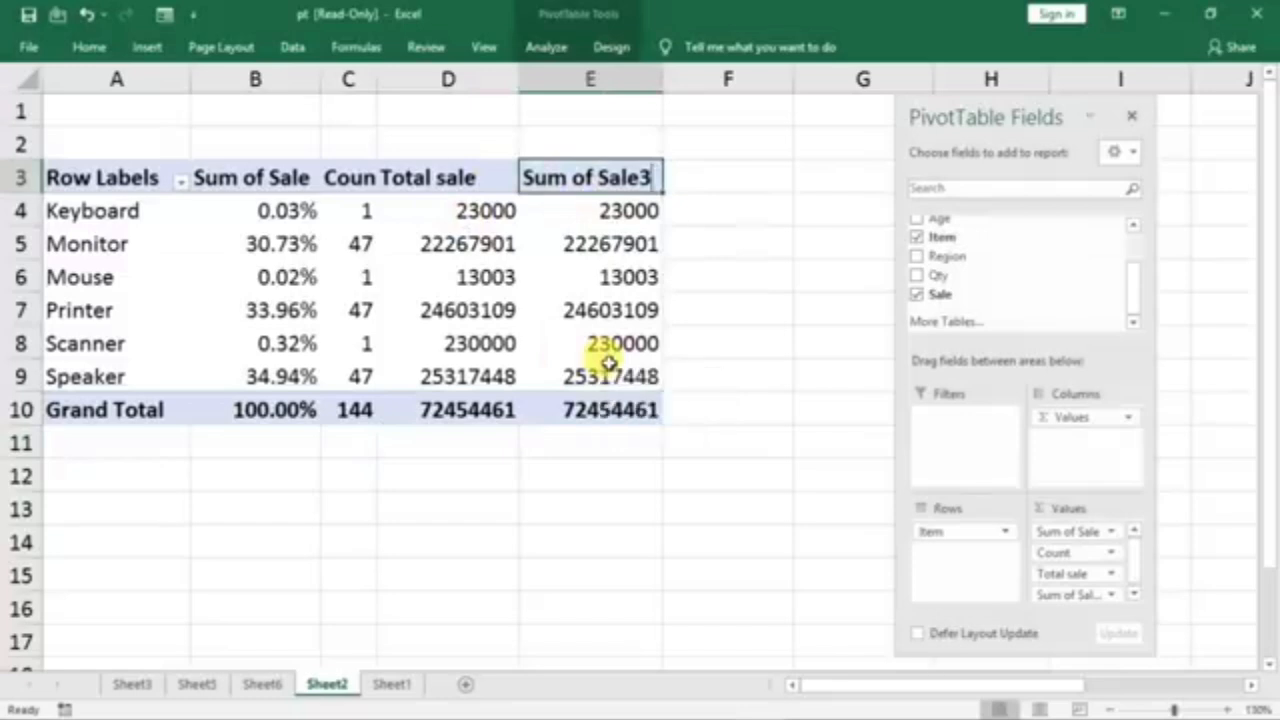
type("Ra")
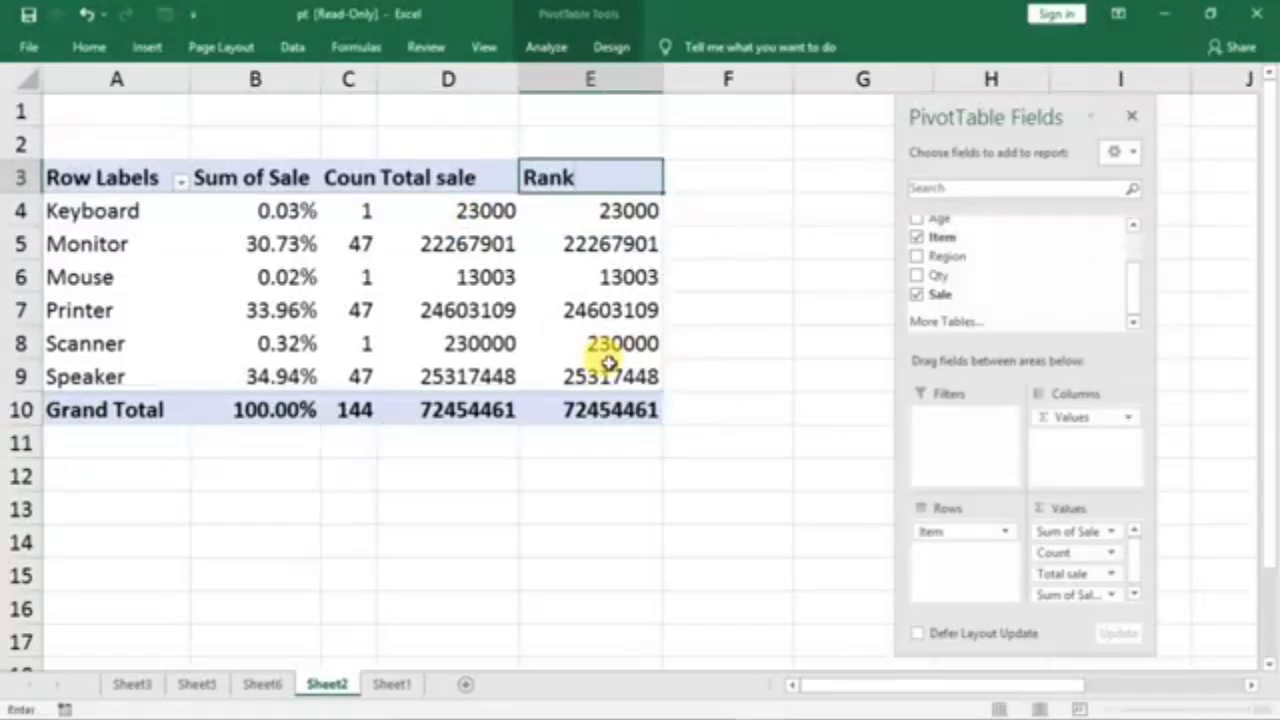
type("nk")
left_click(605, 277)
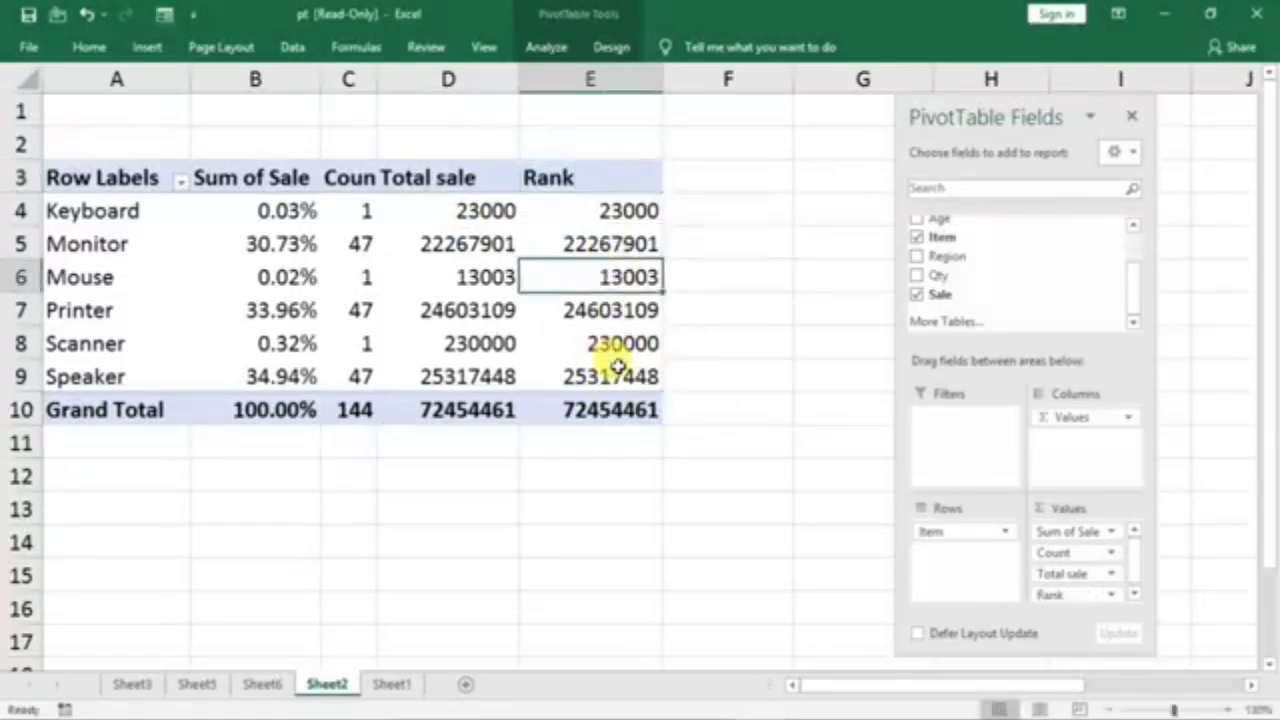
- Show the Rank column's values as Rank Largest to Smallest with Item as the base field
key("Up")
key("Up")
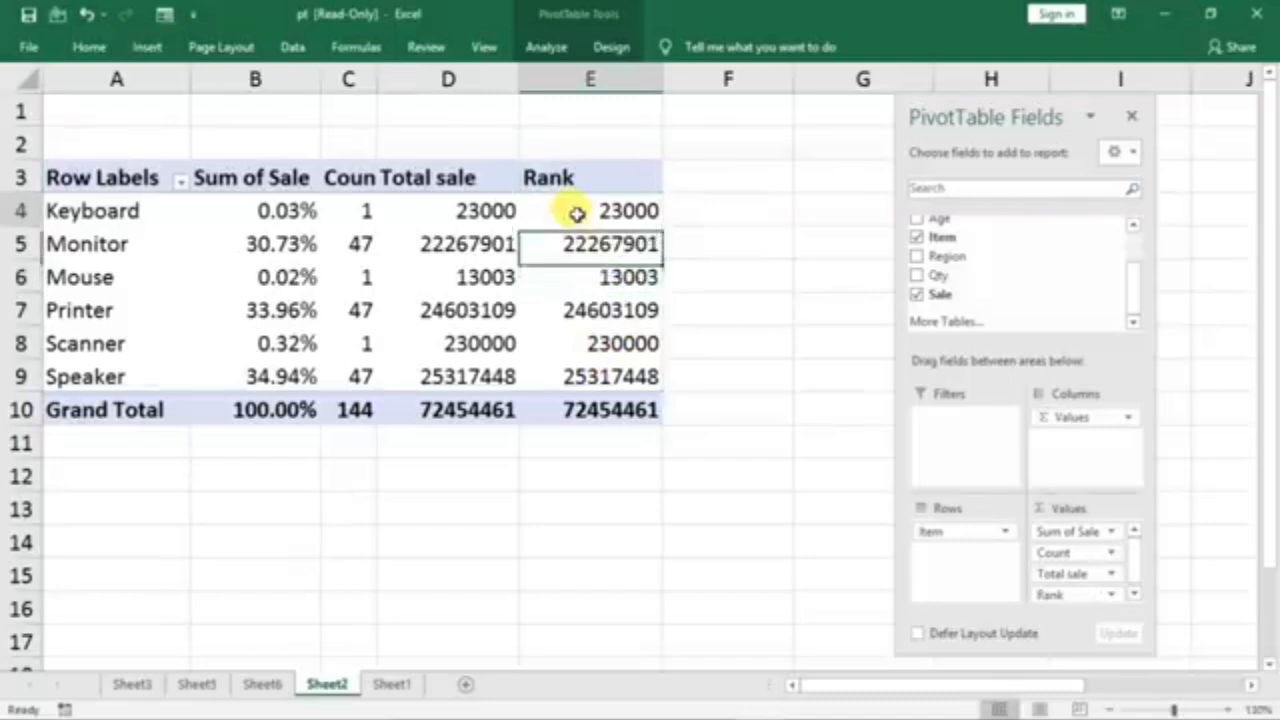
right_click(570, 215)
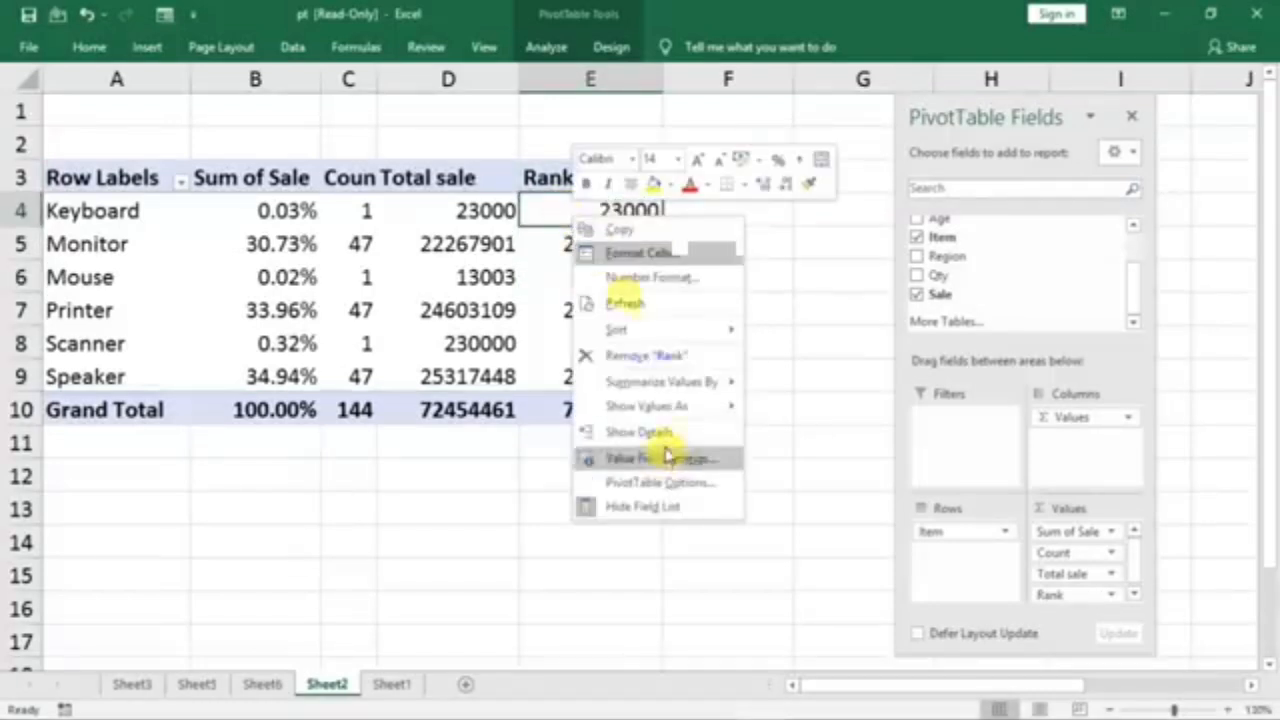
mouse_move(650, 410)
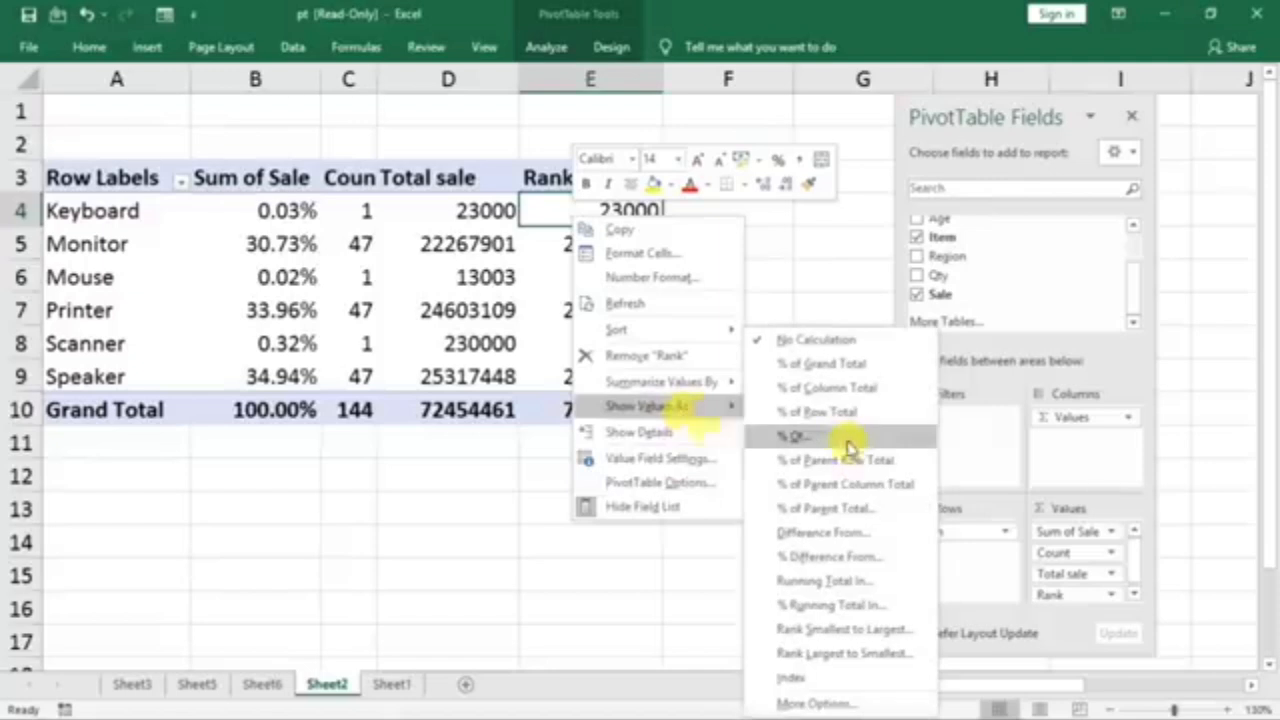
left_click(824, 656)
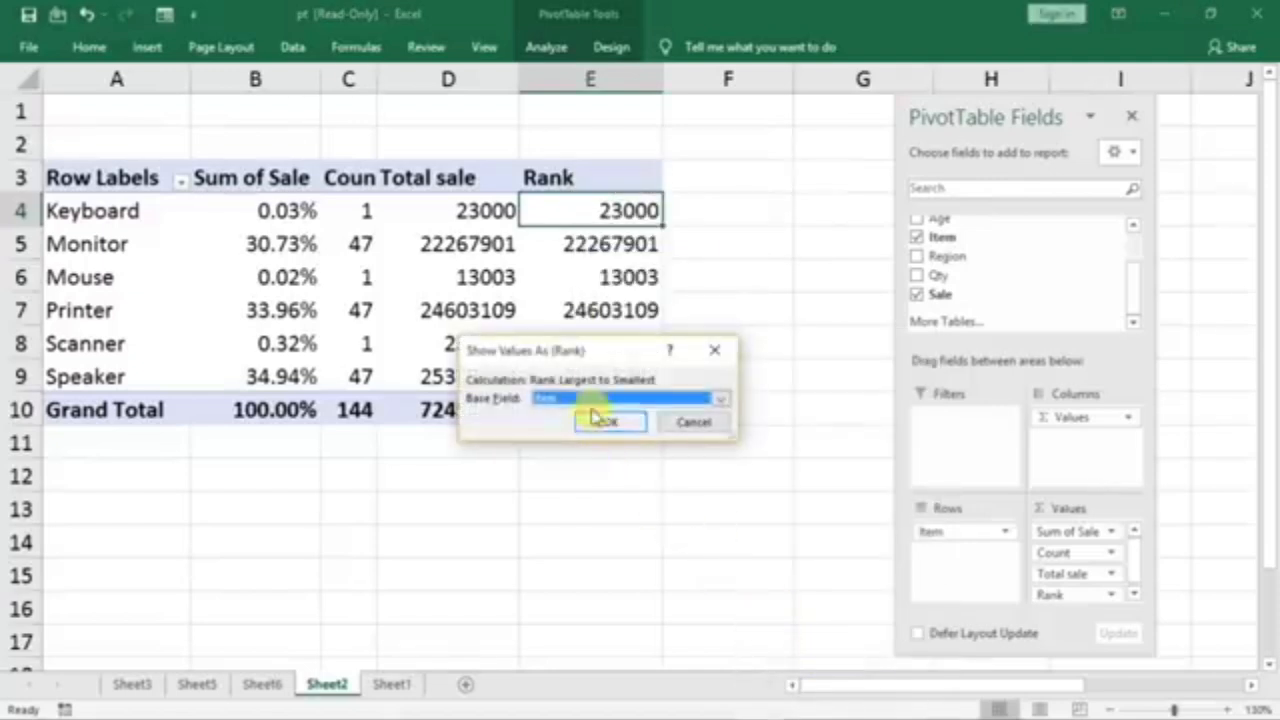
left_click(540, 399)
left_click(549, 423)
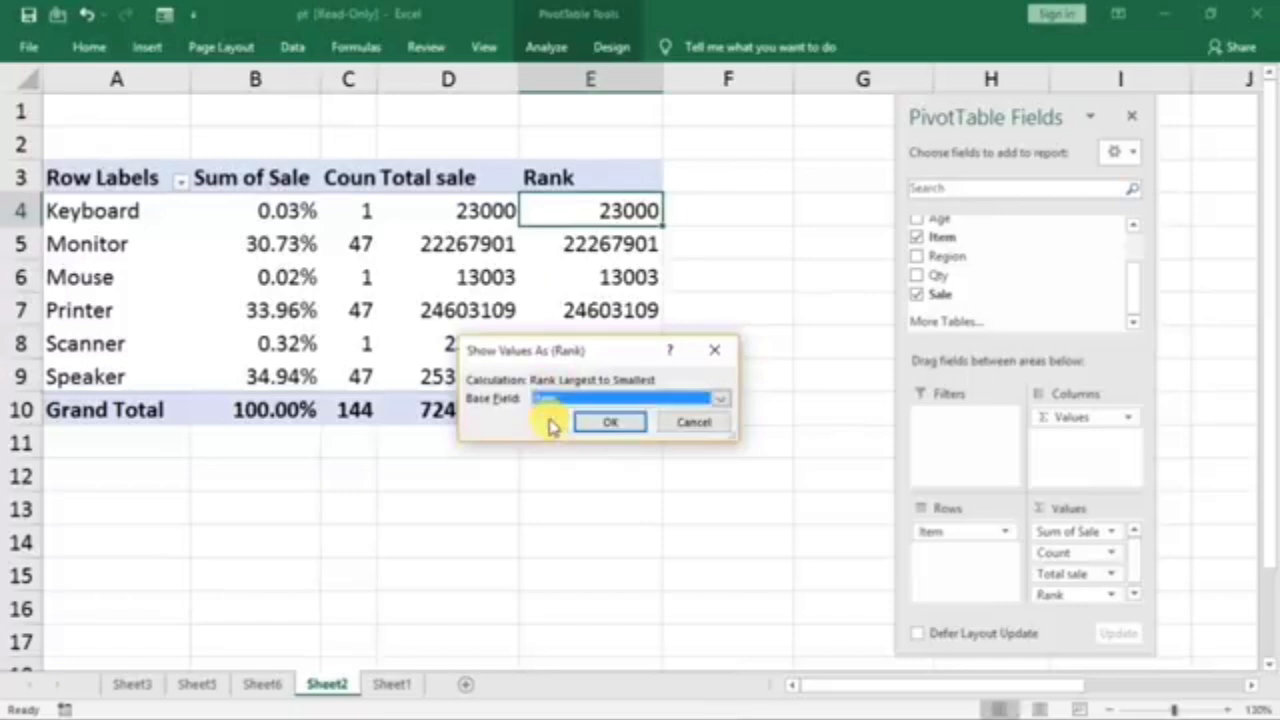
left_click(609, 421)
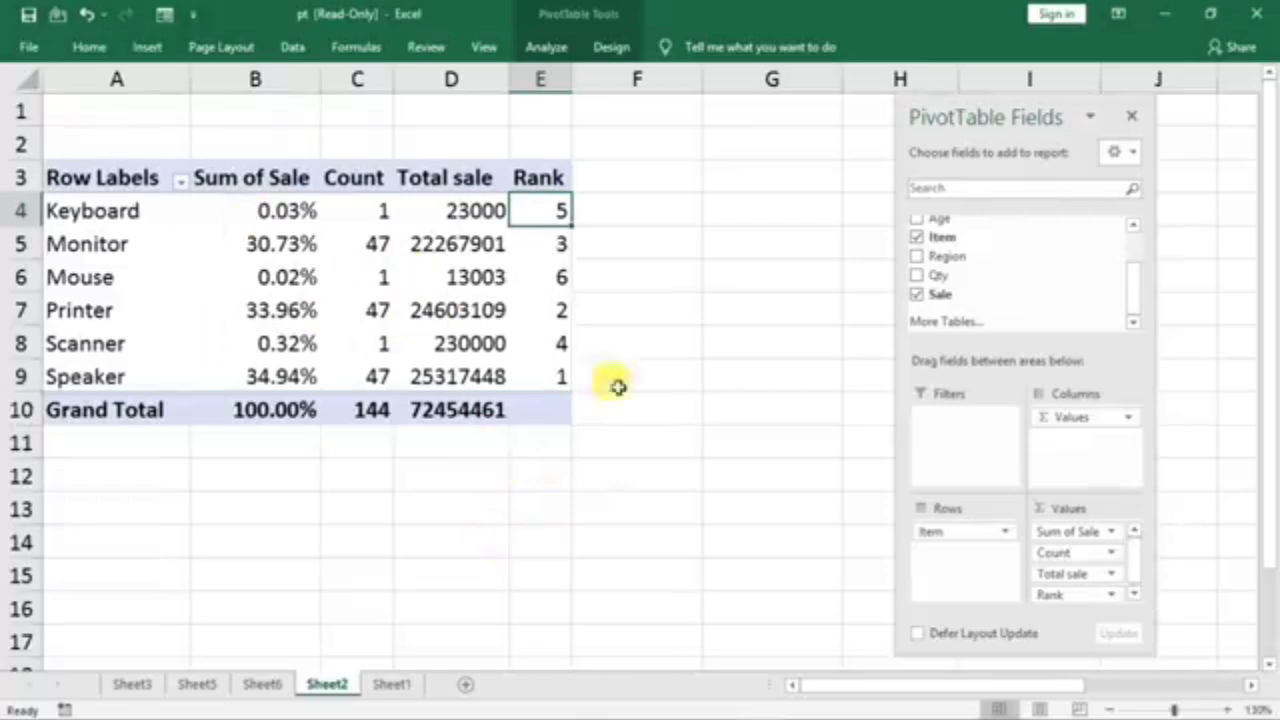
- Hide the PivotTable field list and preview the sheet's printout enlarged, without printing it
left_click(1131, 117)
left_click(677, 441)
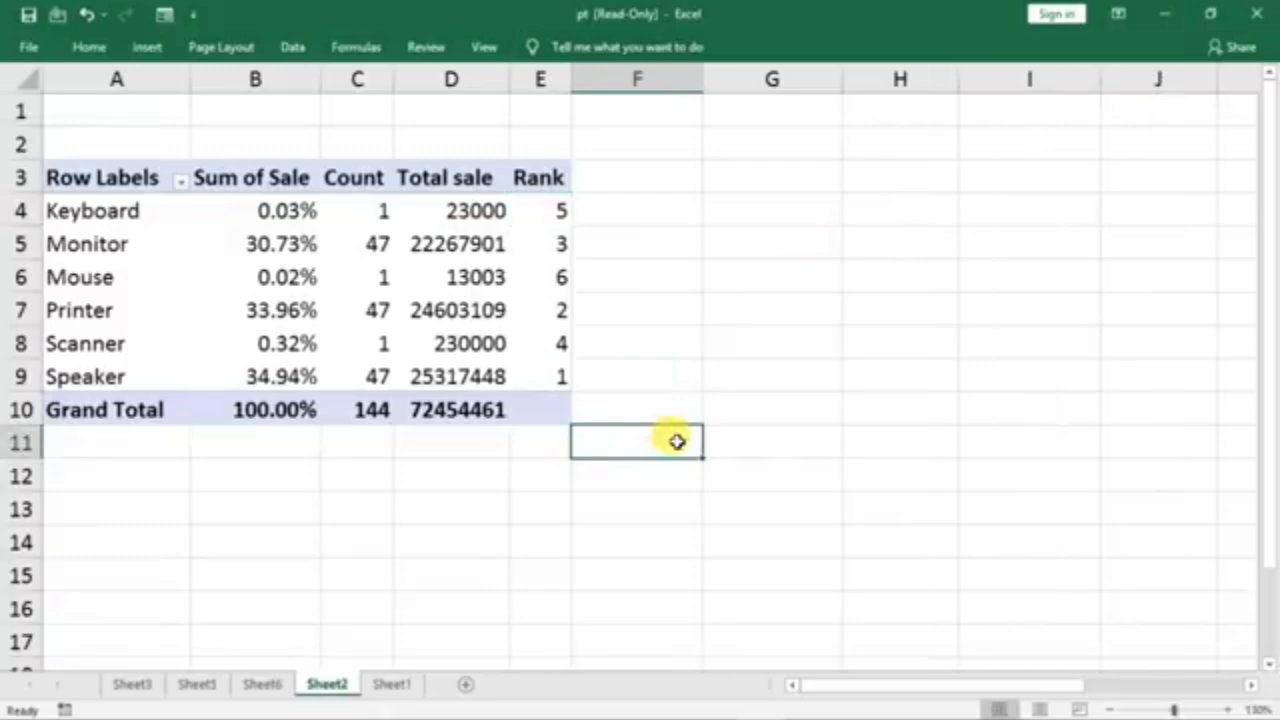
key("ctrl+p")
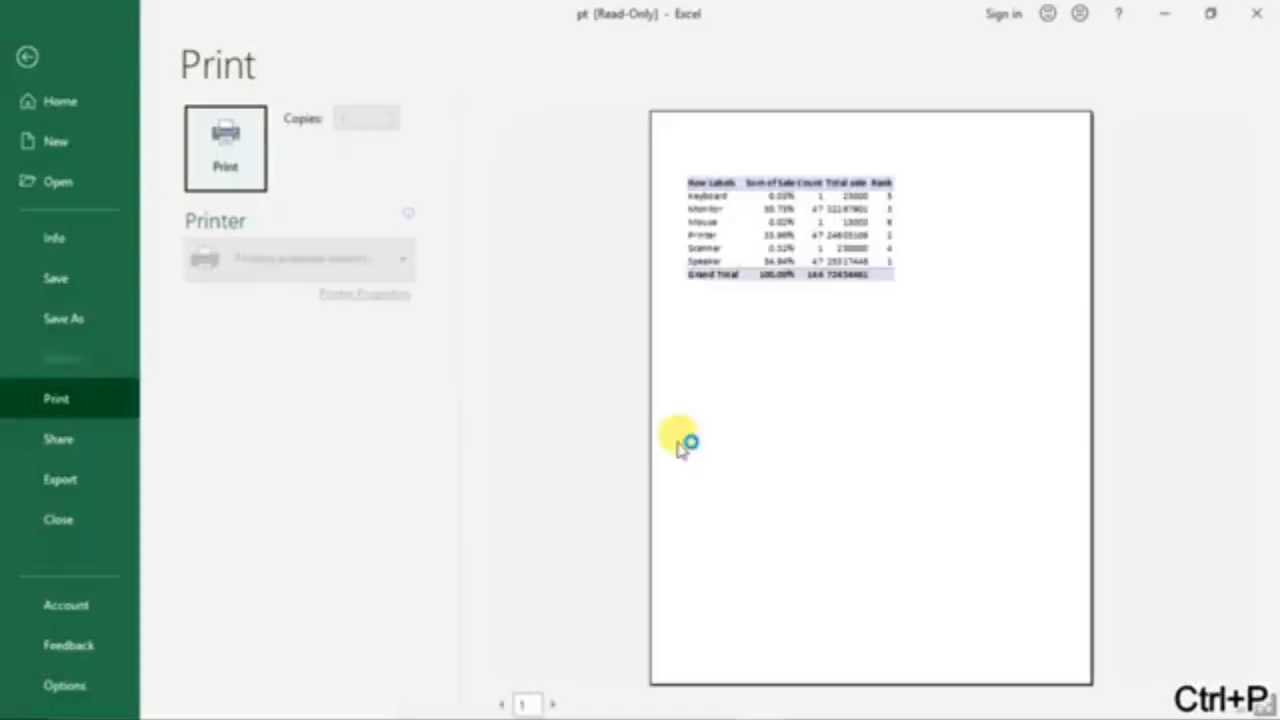
left_click(749, 423)
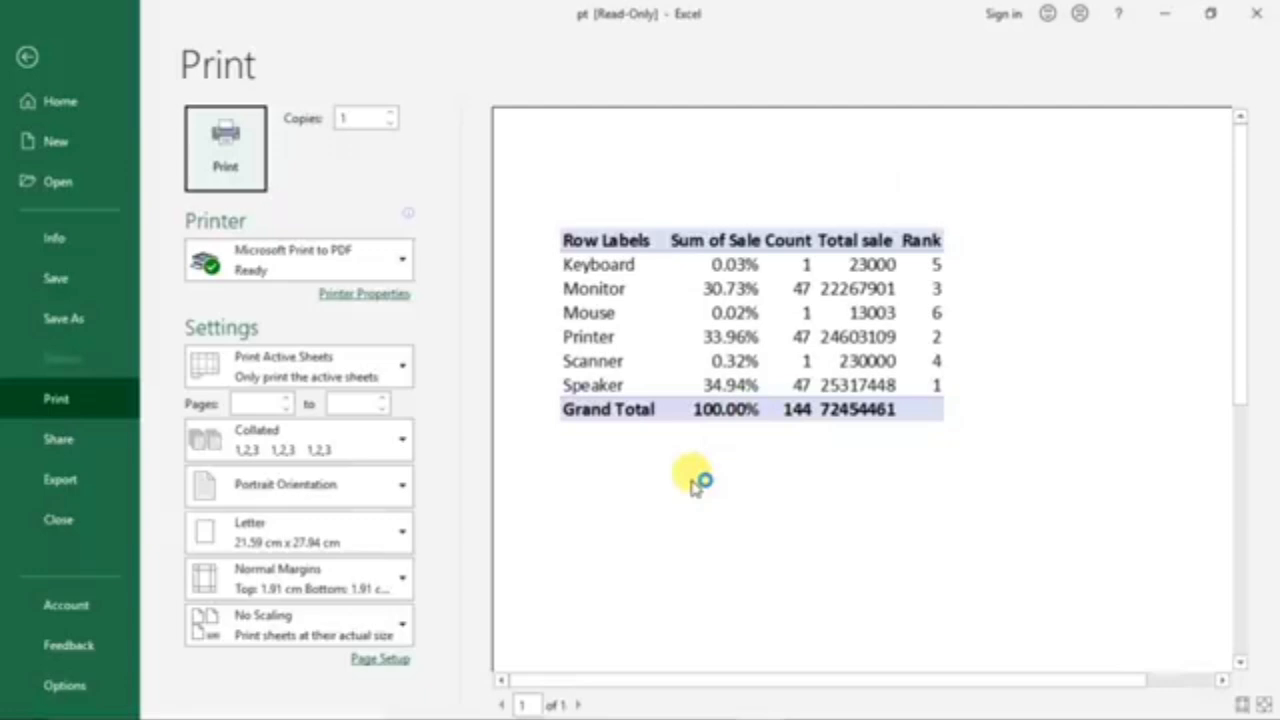
key("Escape")
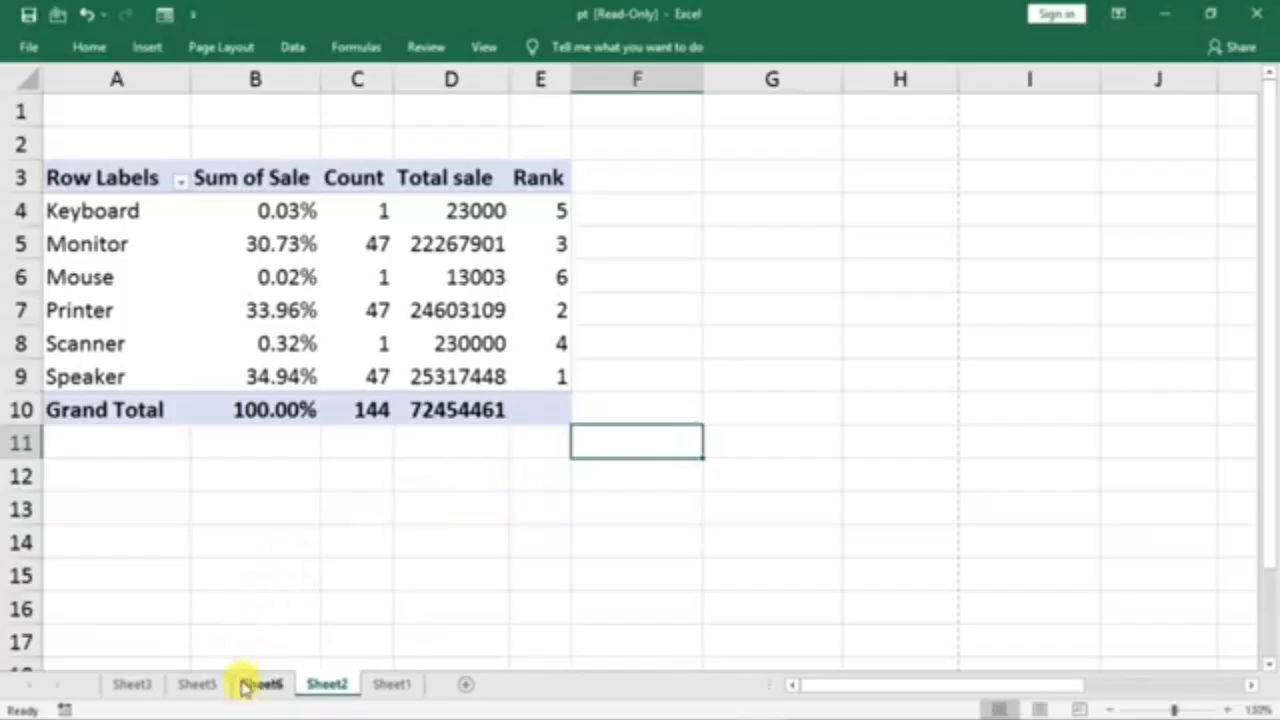
- Check the source data on Sheet1 and clear all fields from the PivotTable on Sheet2
left_click(380, 685)
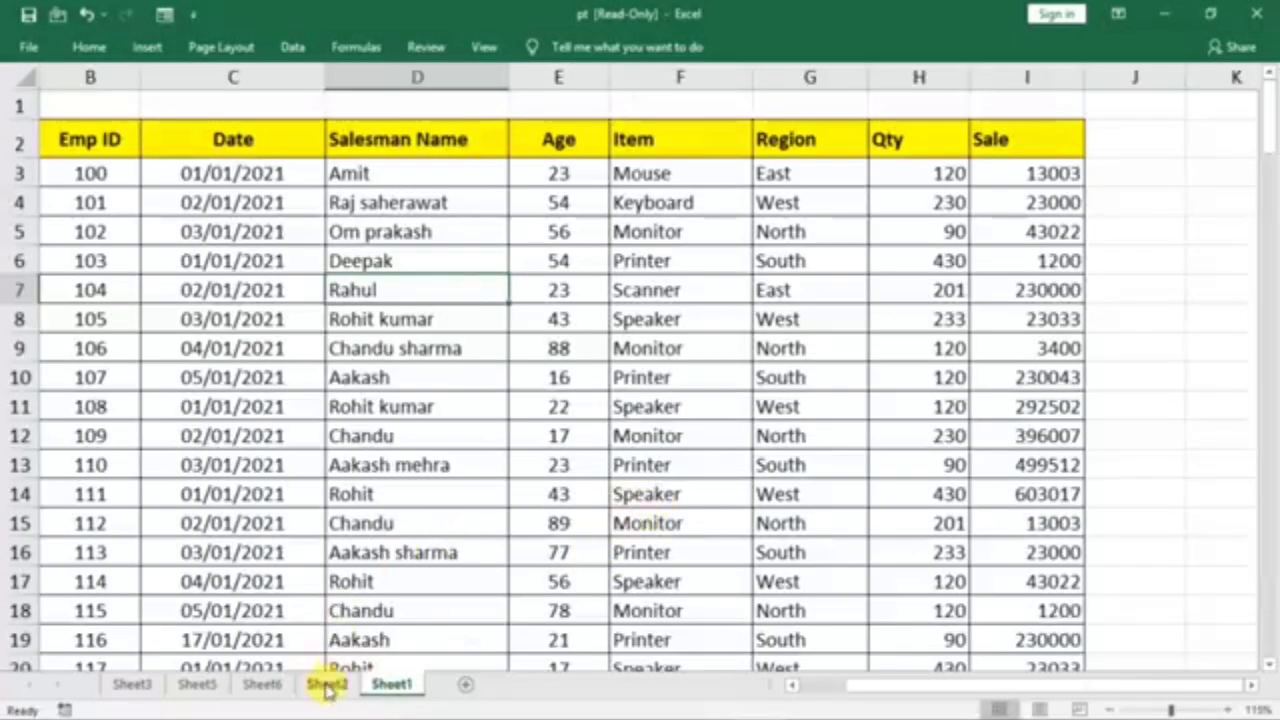
left_click(327, 686)
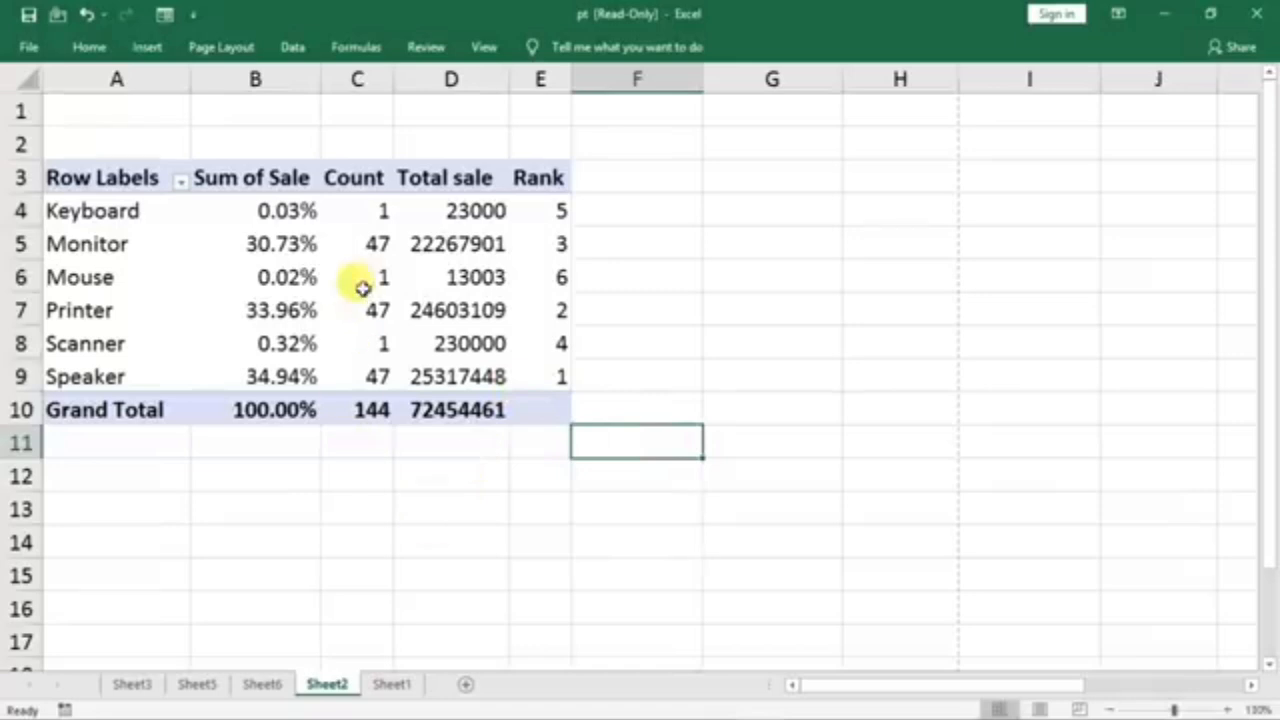
left_click(315, 297)
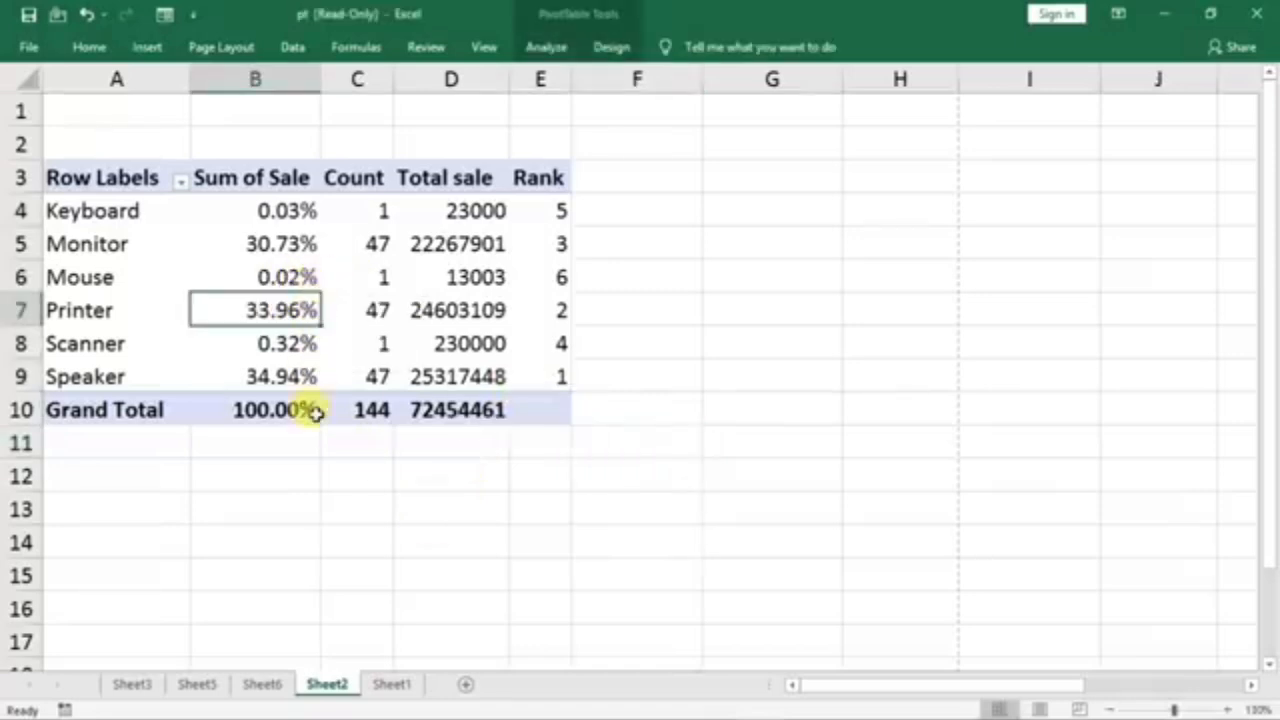
left_click(543, 50)
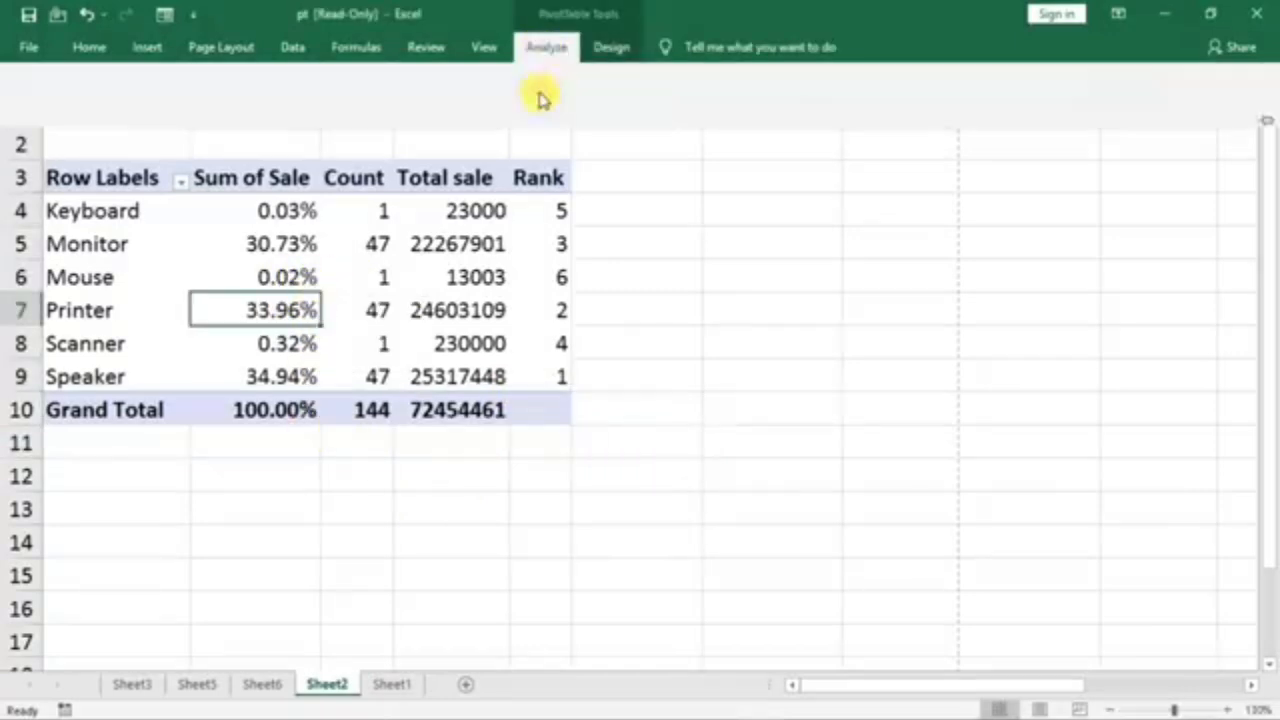
left_click(723, 132)
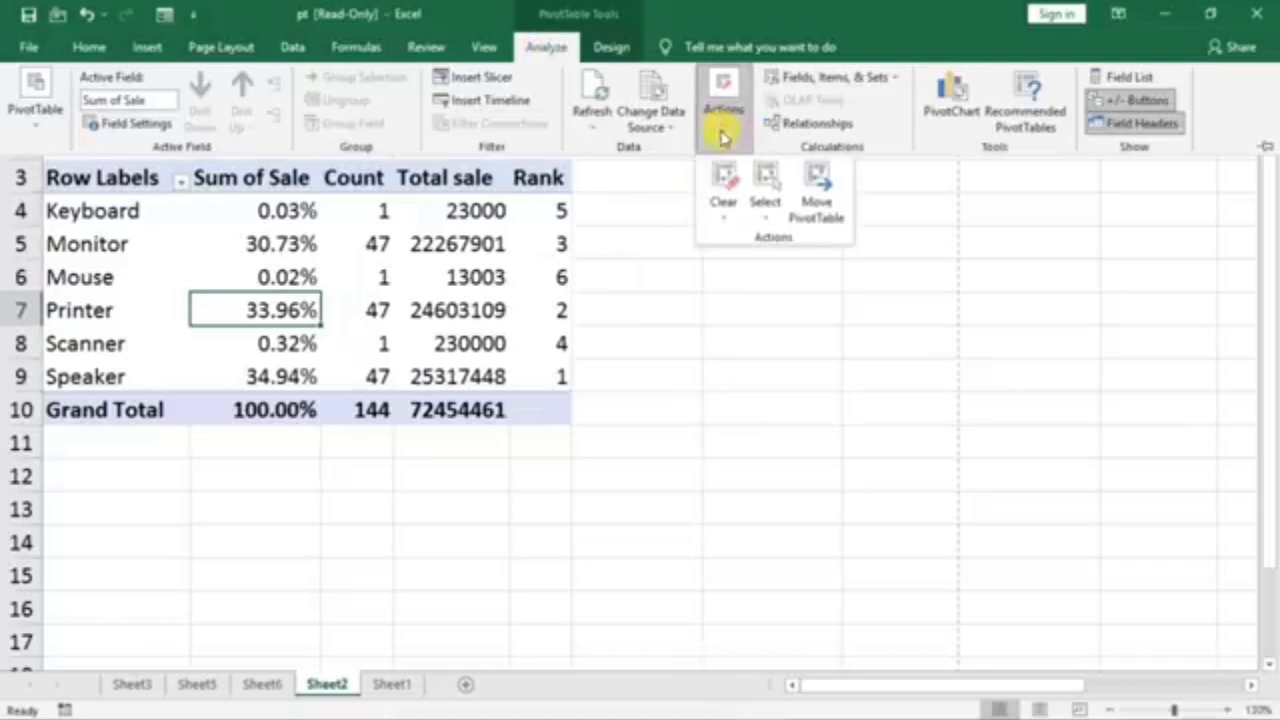
left_click(720, 215)
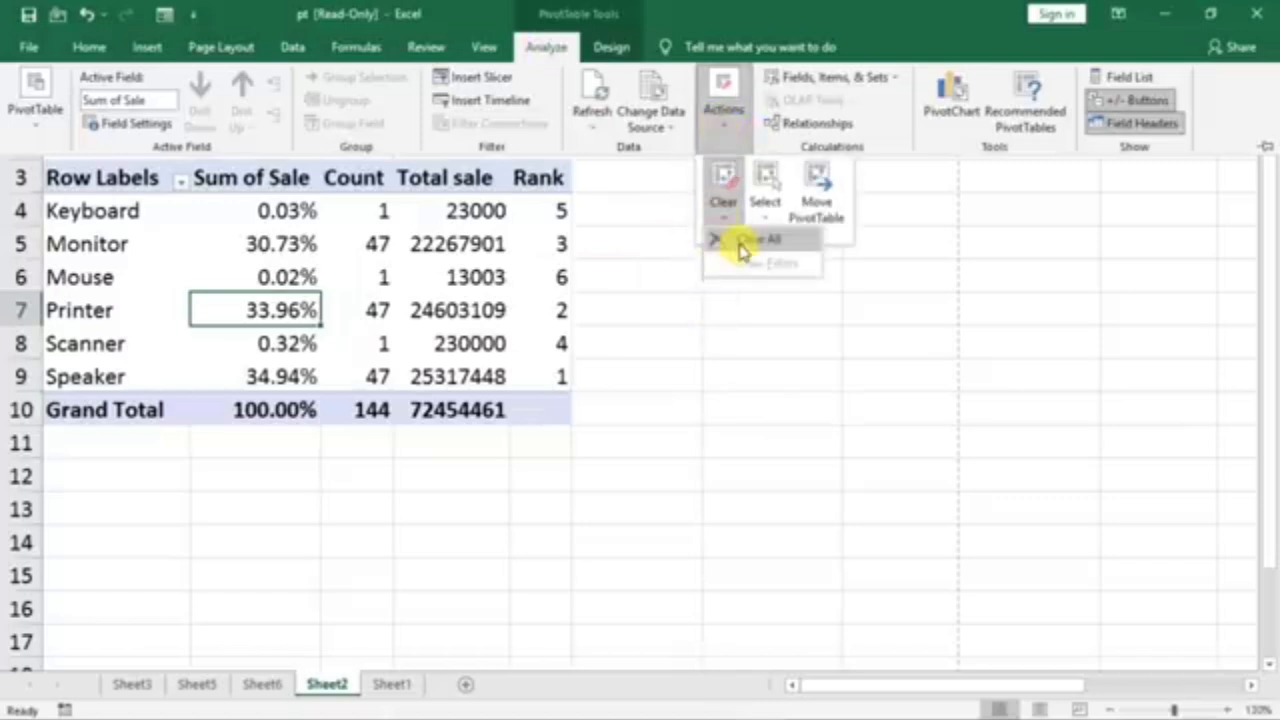
left_click(737, 240)
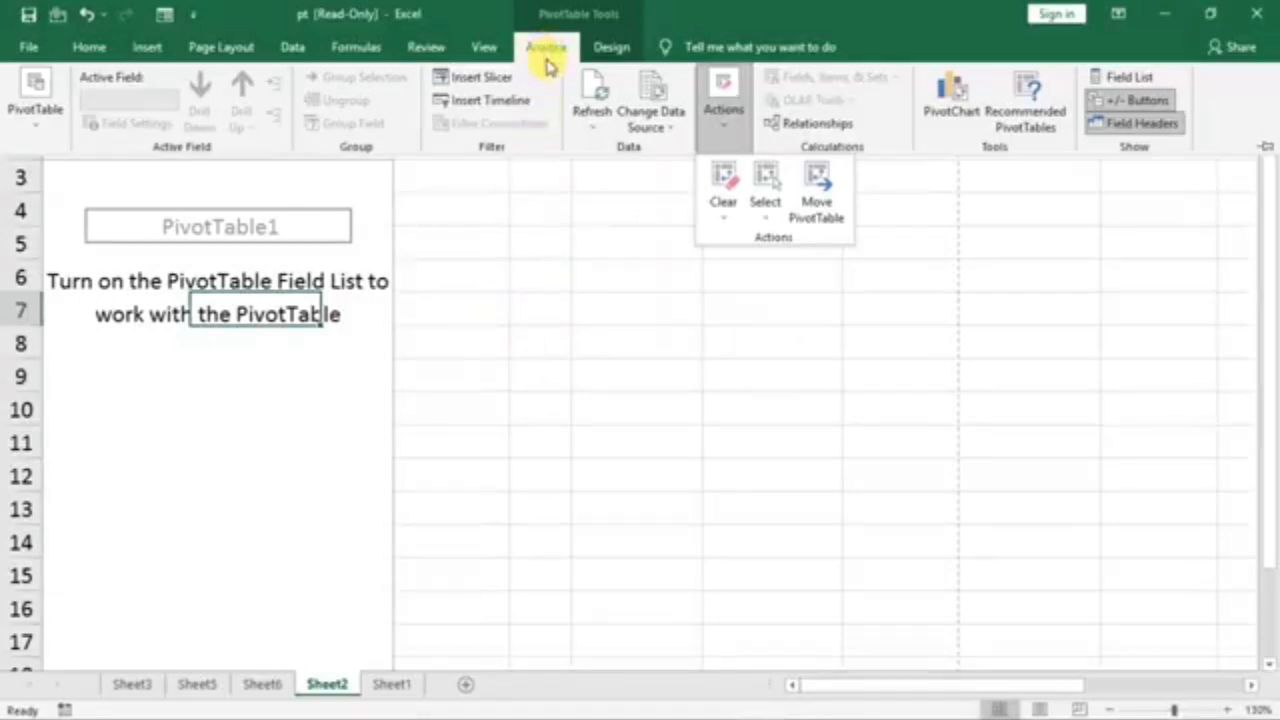
left_click(518, 329)
left_click(481, 501)
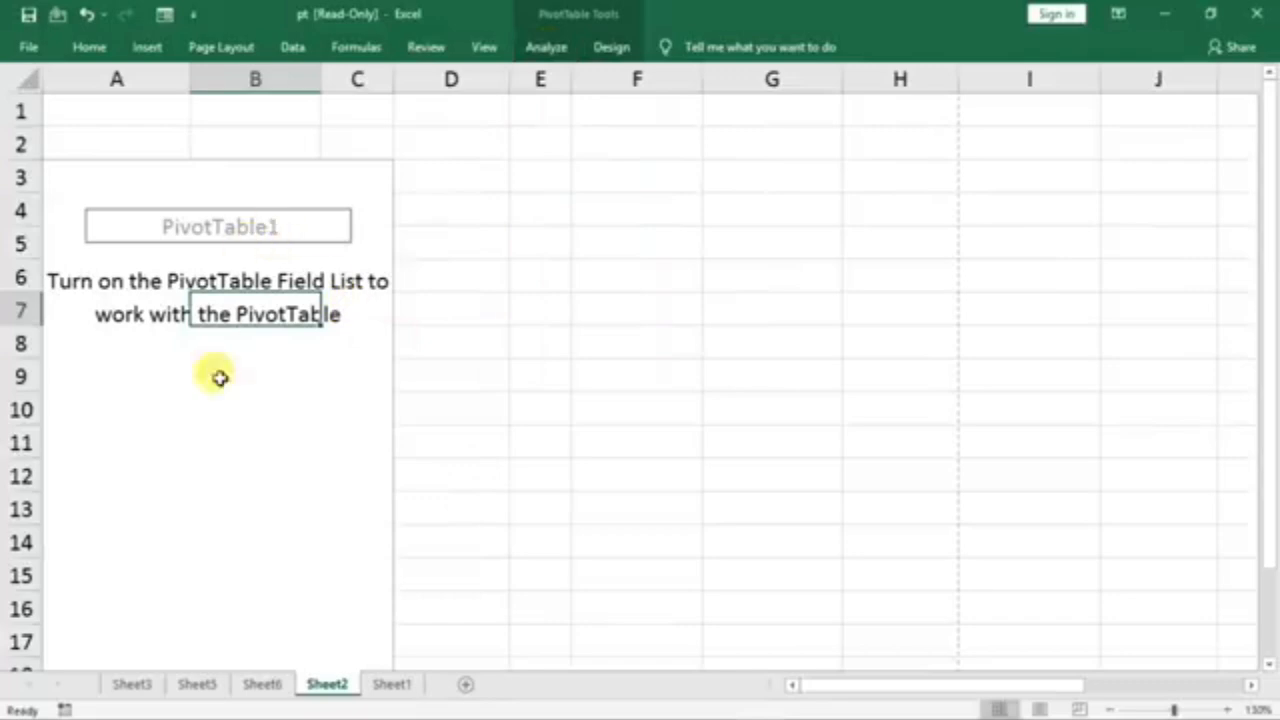
- Show the field list again for the emptied PivotTable on Sheet2
left_click(143, 279)
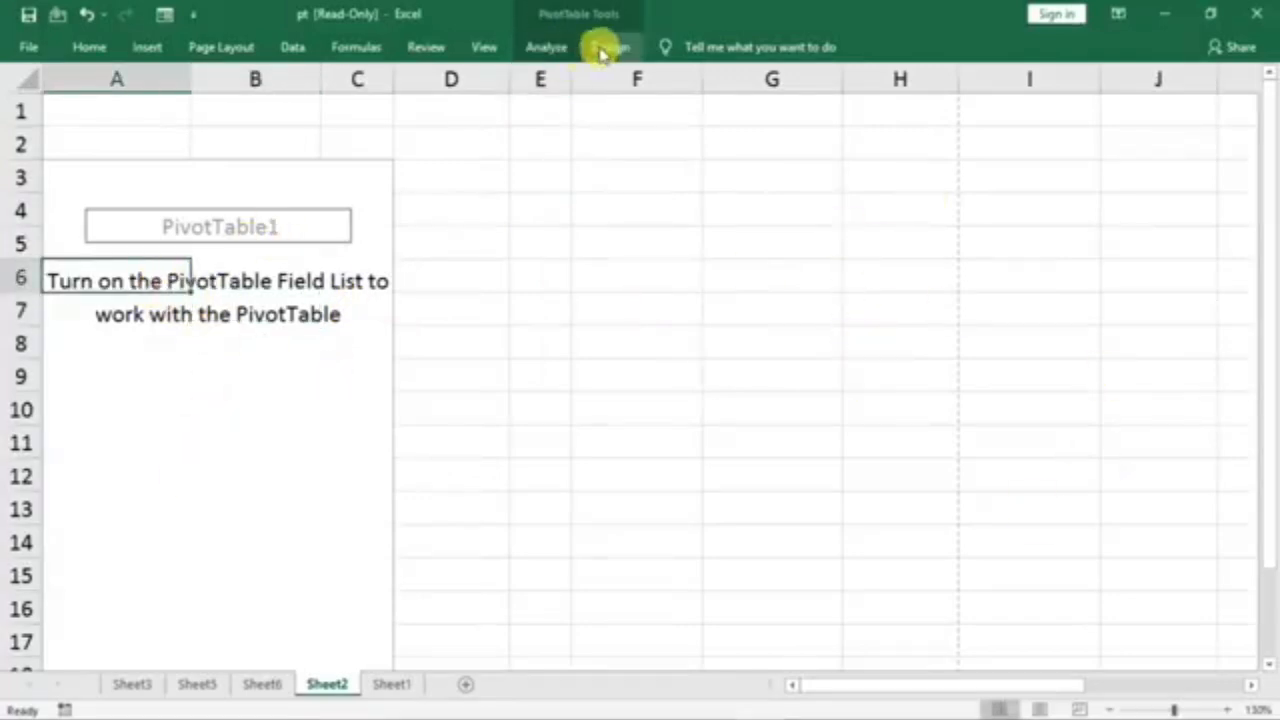
left_click(545, 47)
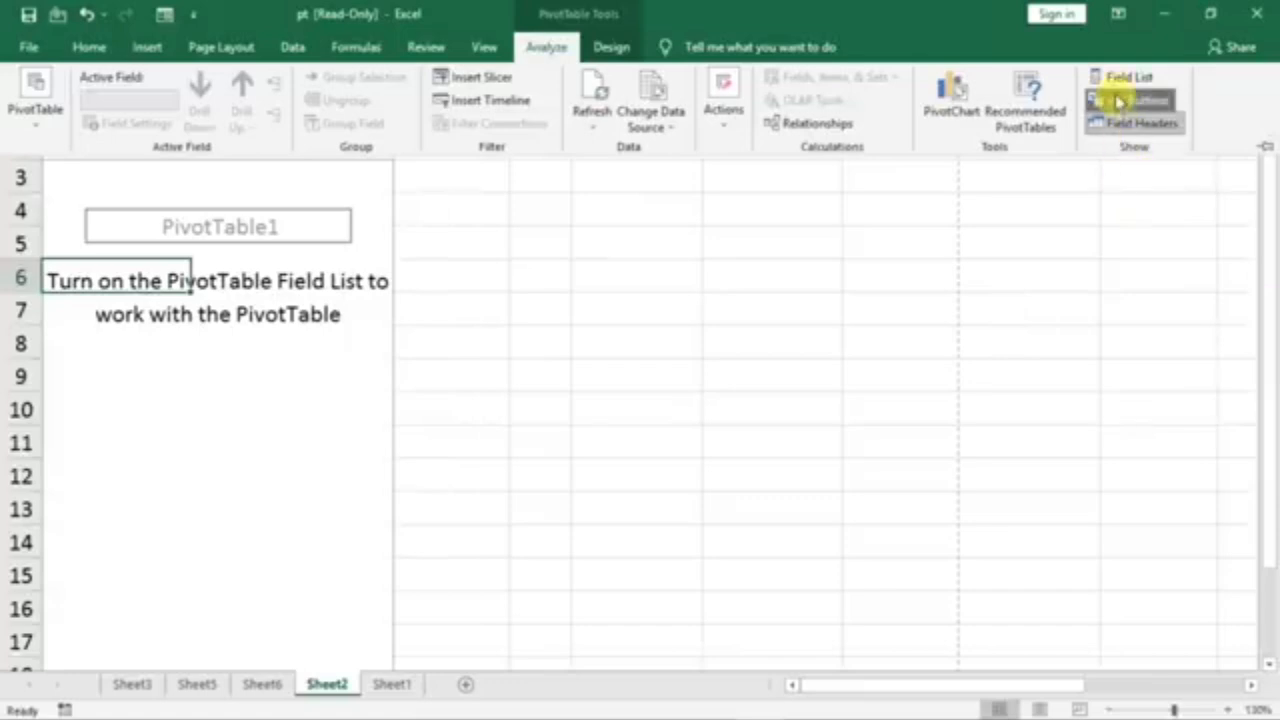
left_click(1118, 80)
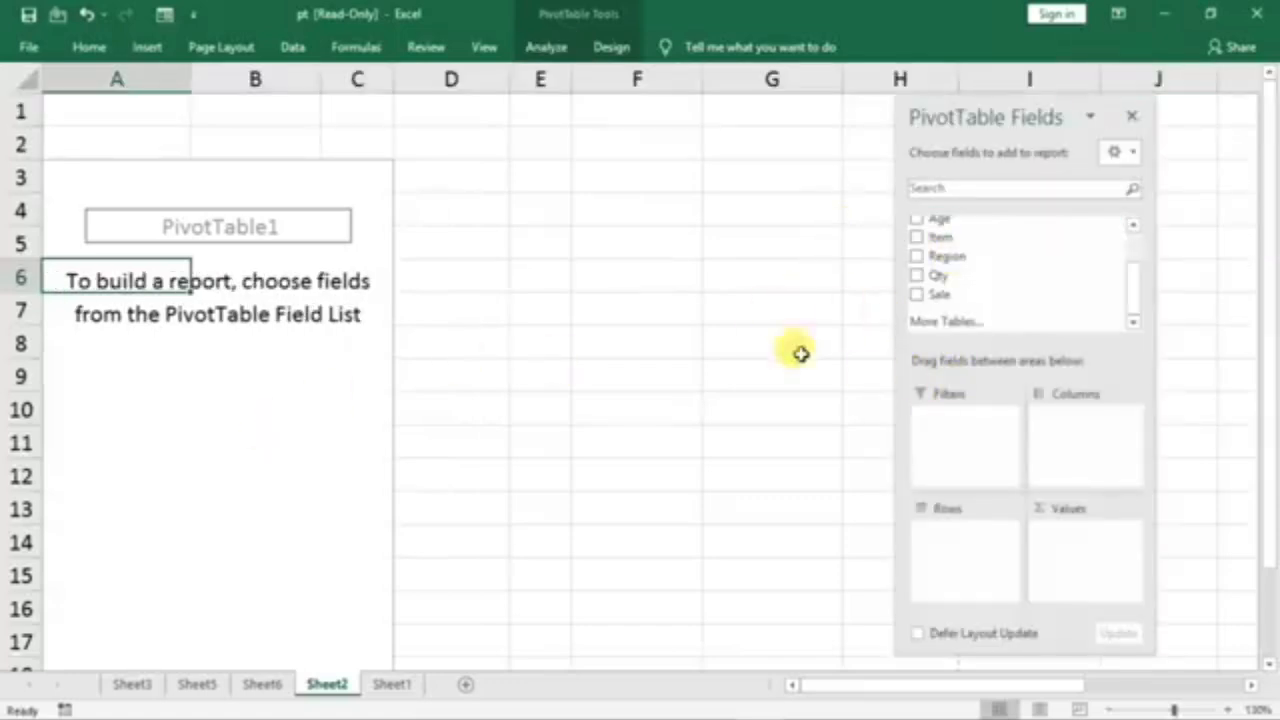
- Add Region to the PivotTable's columns and Item to its rows
left_click(391, 684)
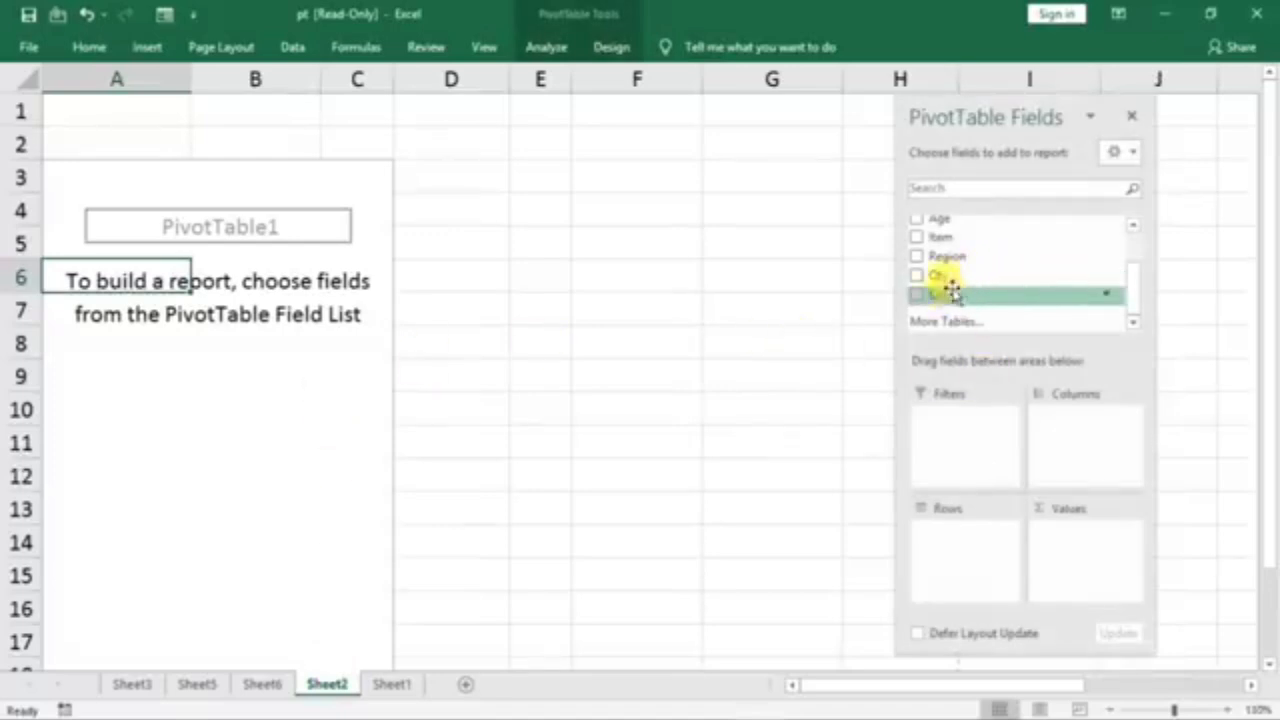
left_click_drag(943, 270, 1058, 450)
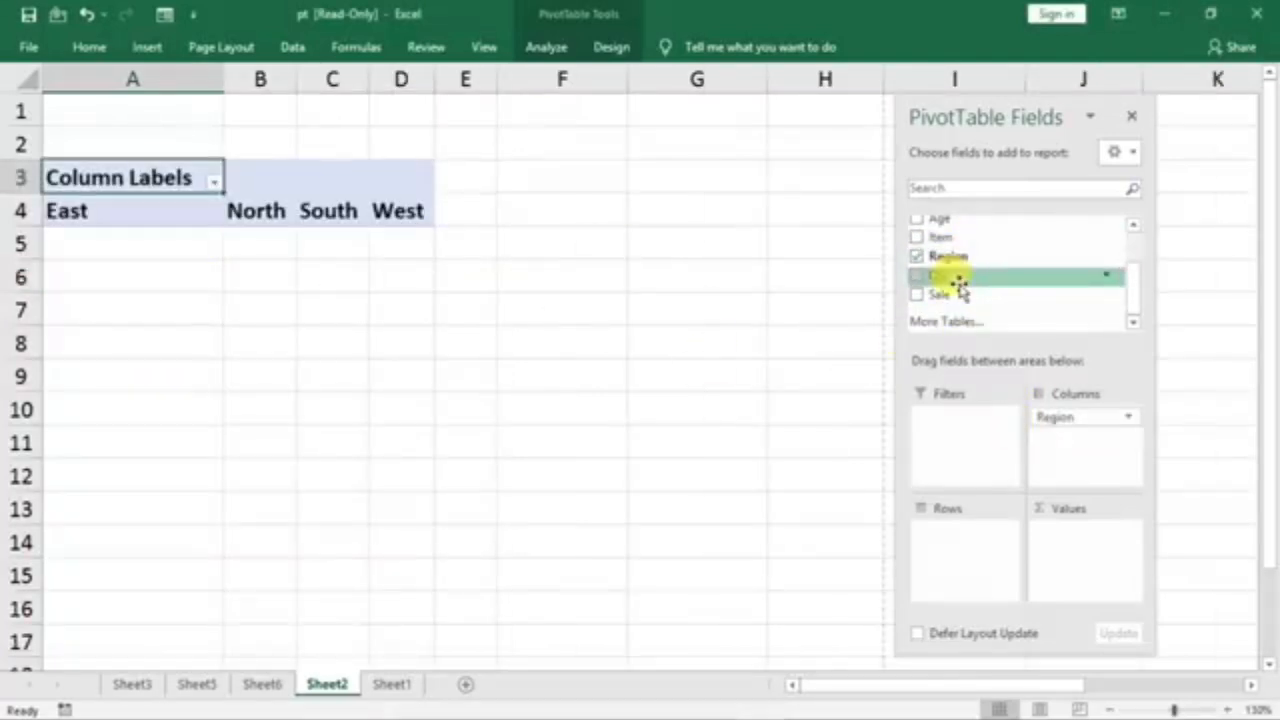
scroll(960, 275, "up", 3)
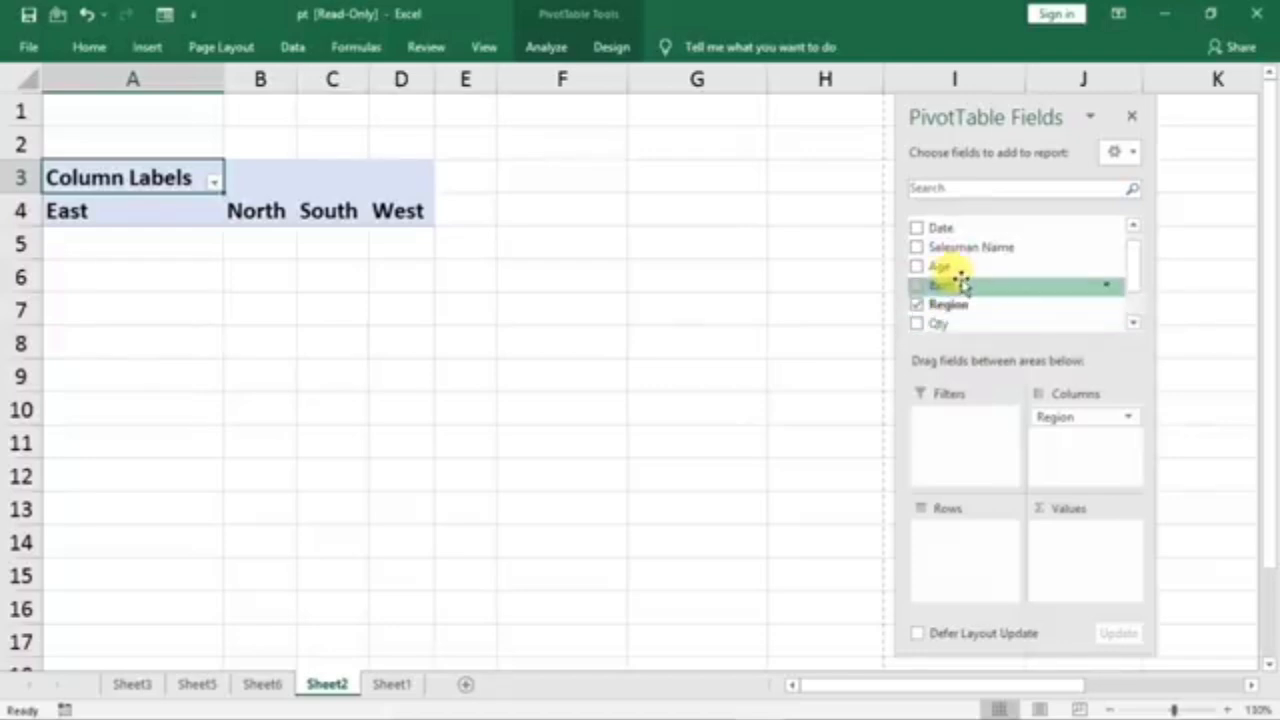
left_click_drag(962, 285, 943, 548)
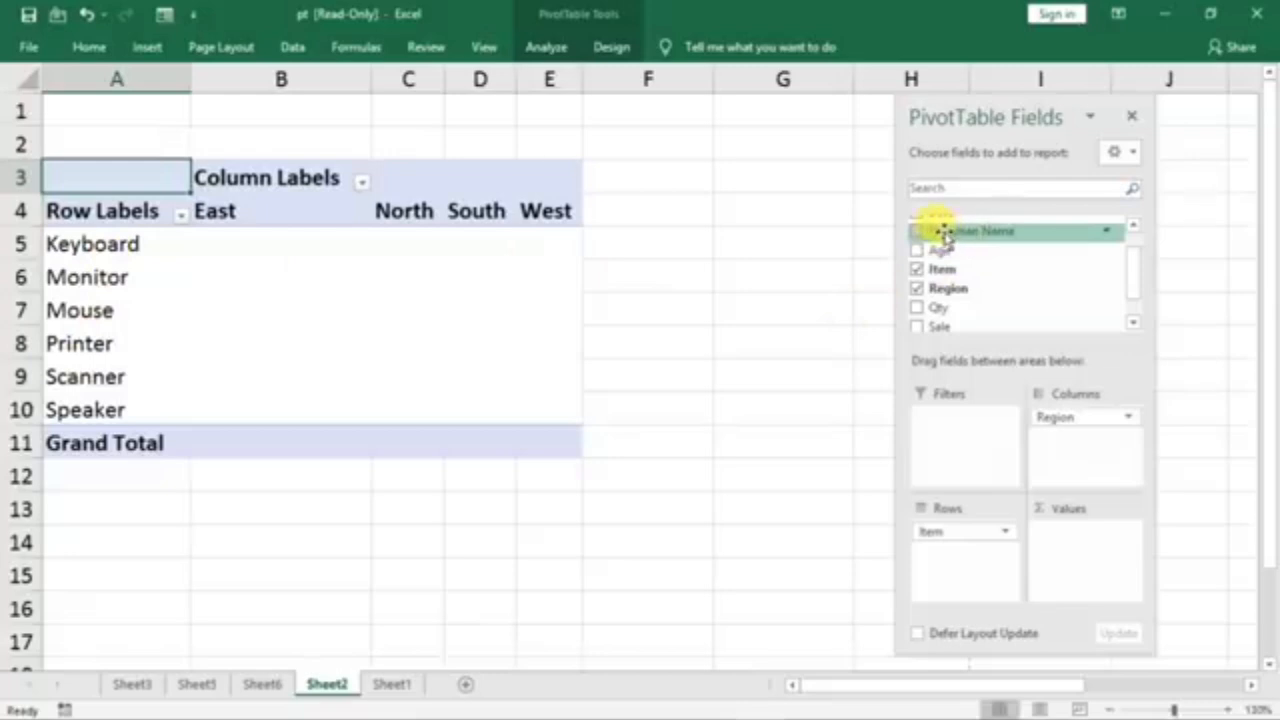
- Add Salesman Name to the PivotTable's rows beneath Item and look through the grouped list
left_click_drag(940, 233, 925, 395)
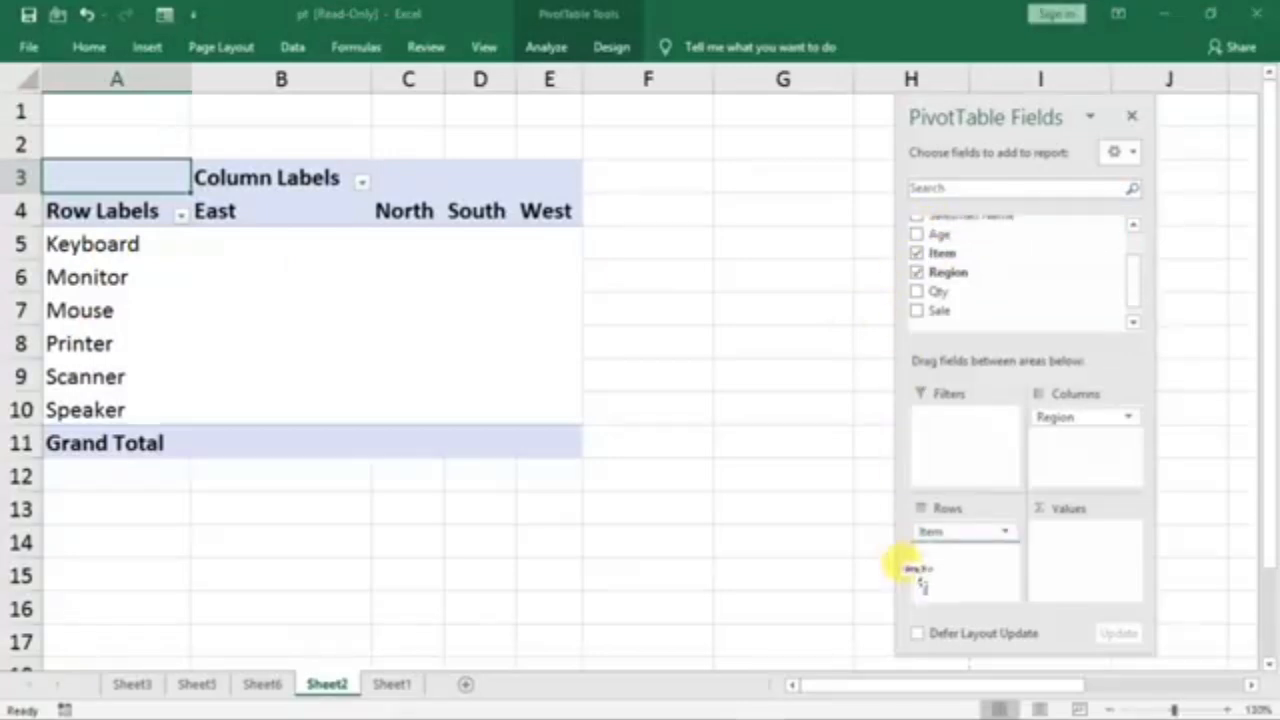
left_click_drag(918, 575, 945, 572)
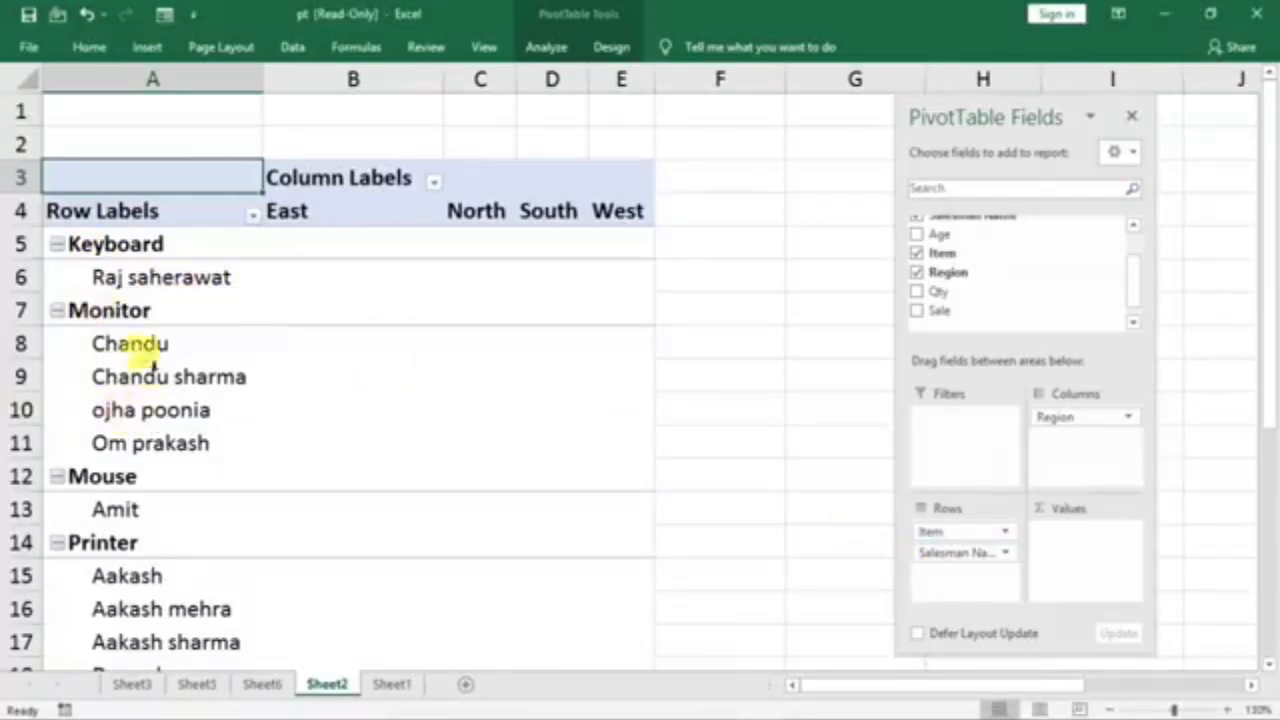
scroll(160, 414, "down", 2)
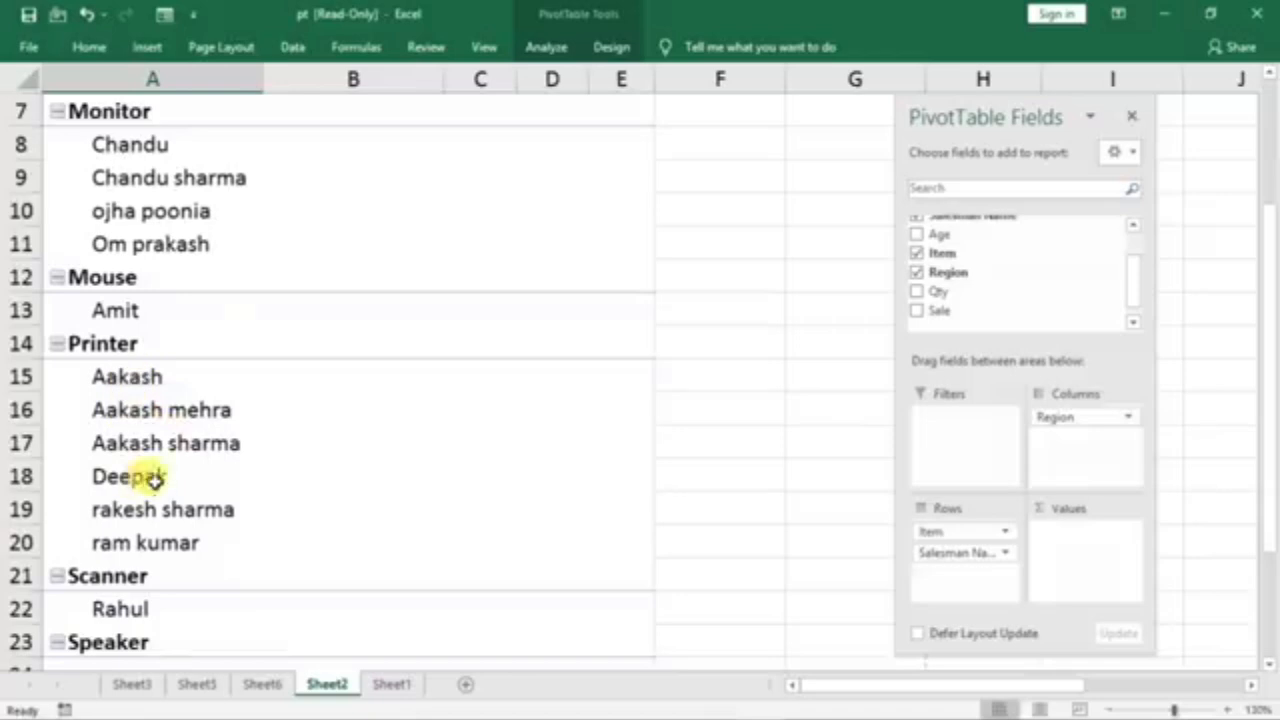
scroll(423, 440, "up", 2)
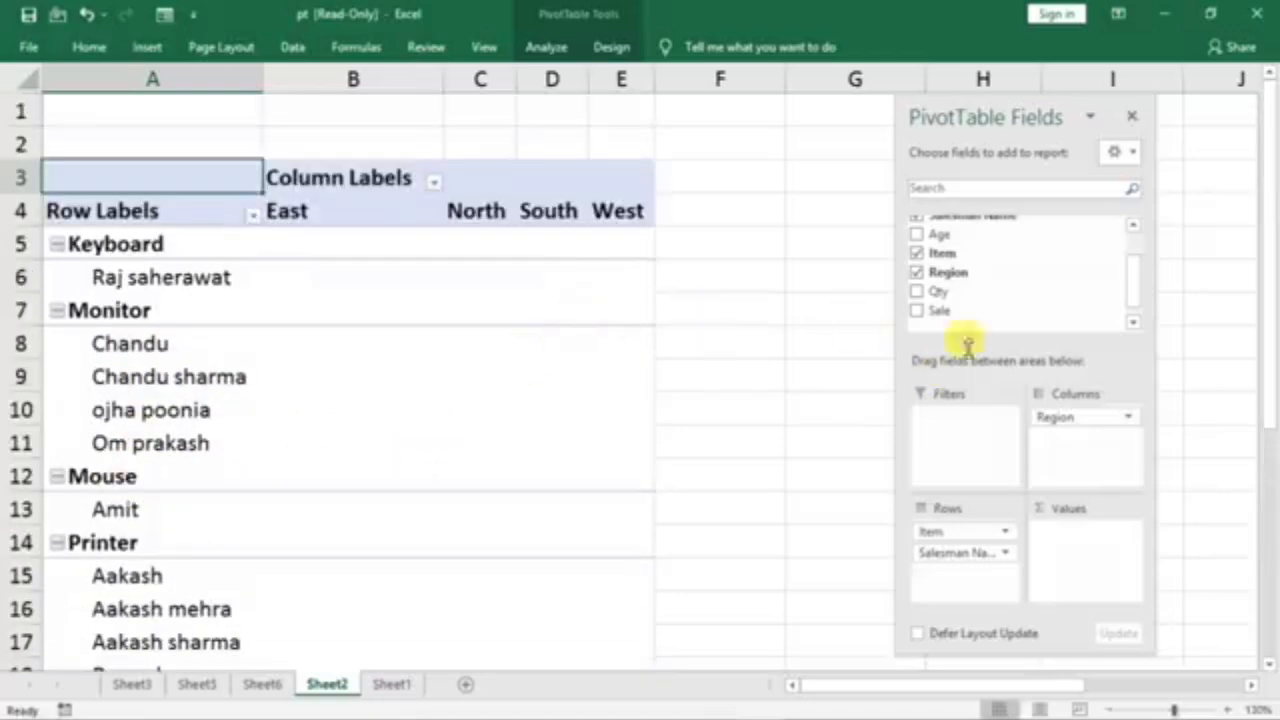
- Add Sale to the PivotTable's values as a sum and look through the sales per item, salesman and region
left_click_drag(951, 314, 1065, 550)
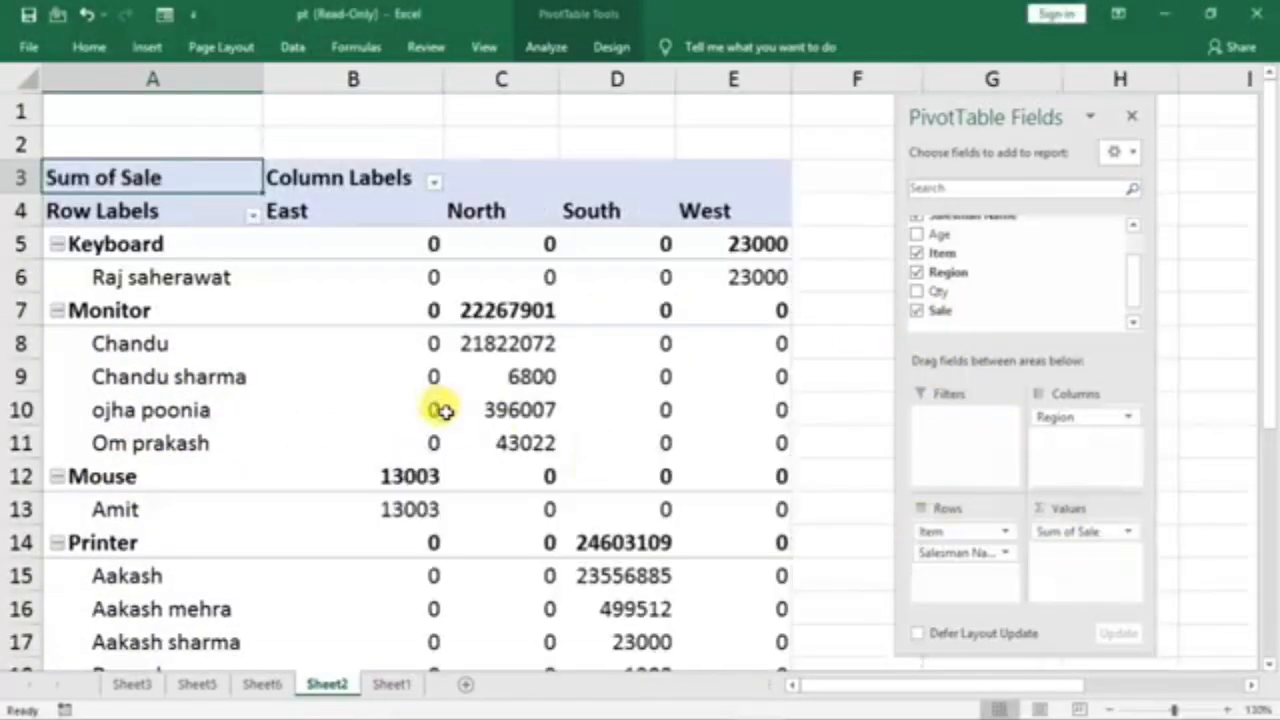
mouse_move(438, 409)
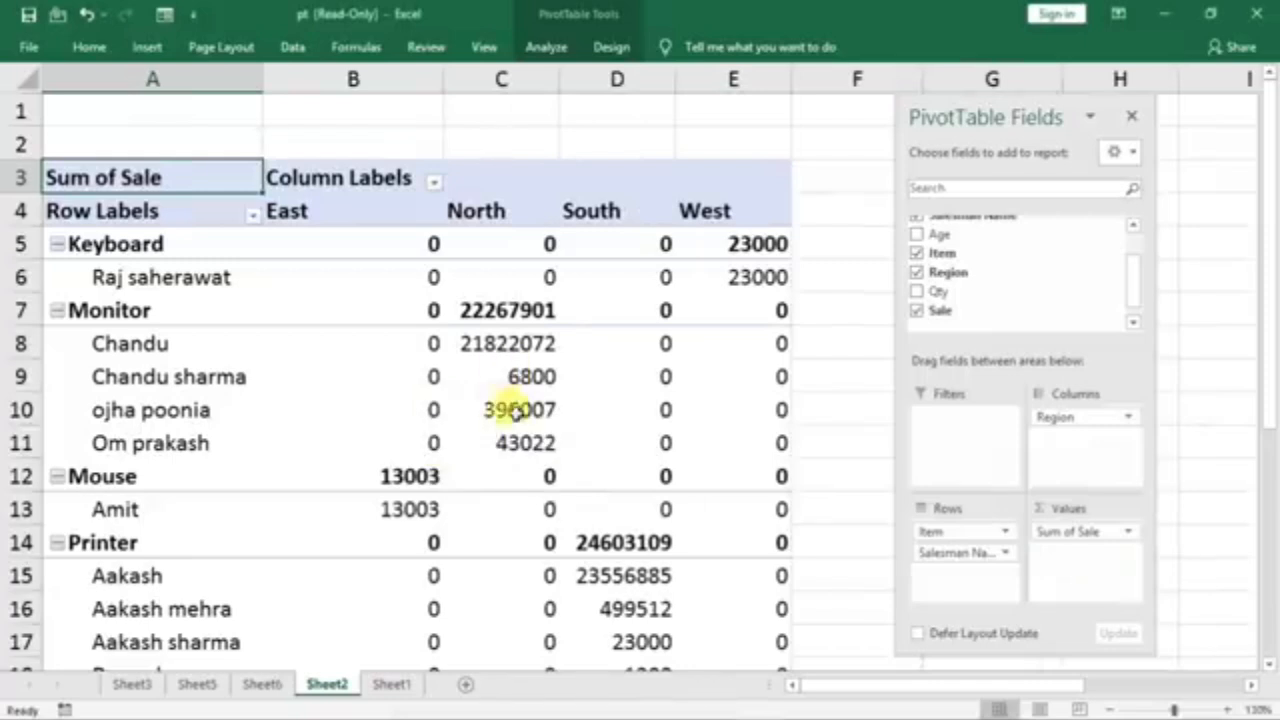
mouse_move(565, 405)
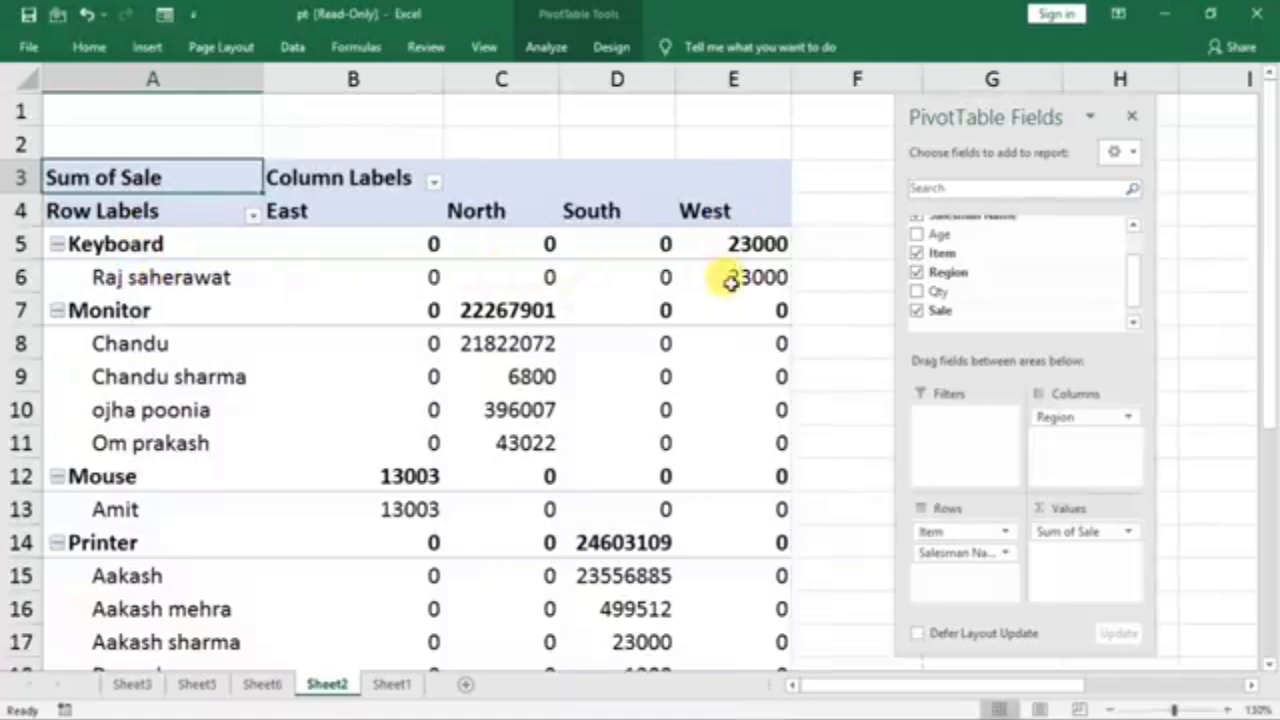
mouse_move(731, 283)
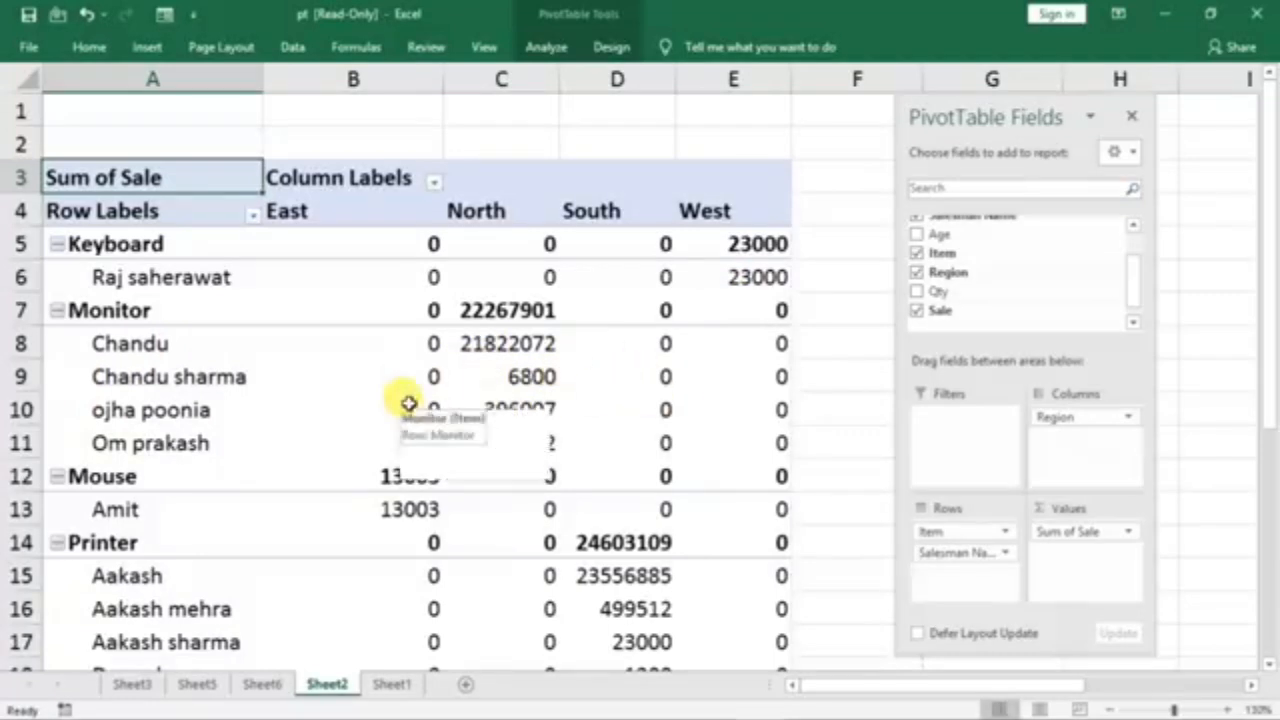
scroll(240, 514, "down", 2)
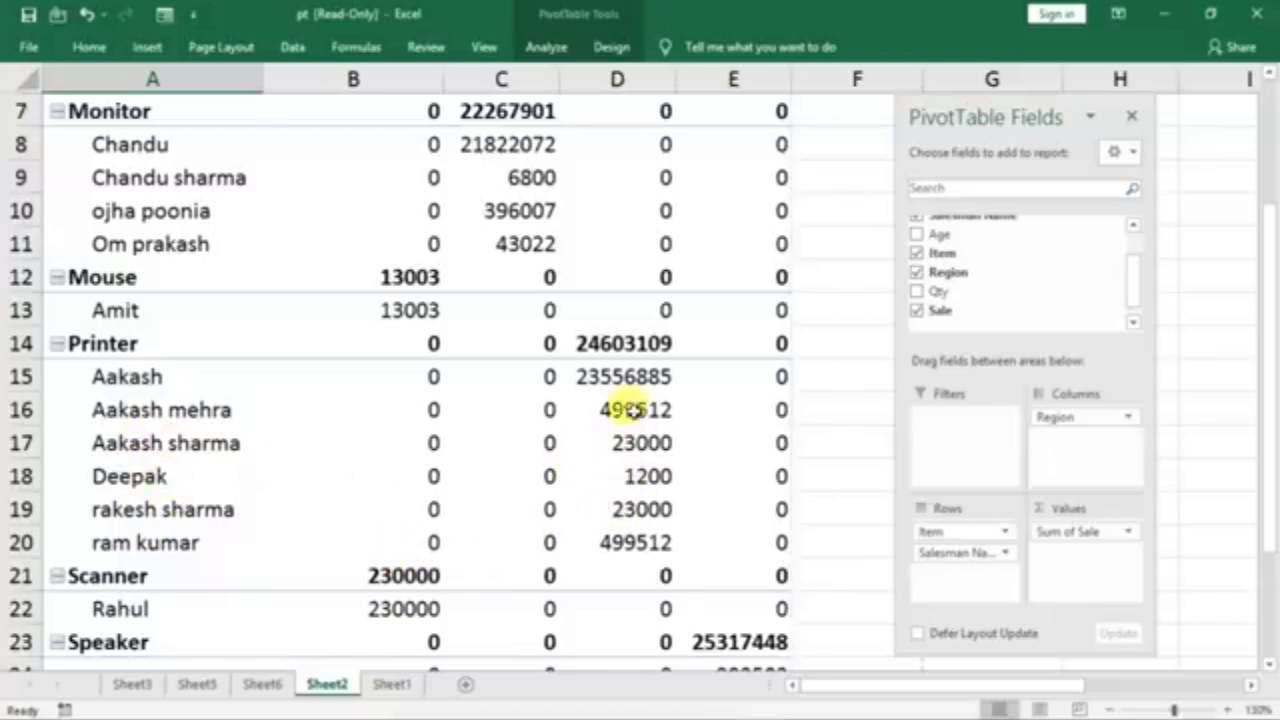
scroll(369, 456, "up", 2)
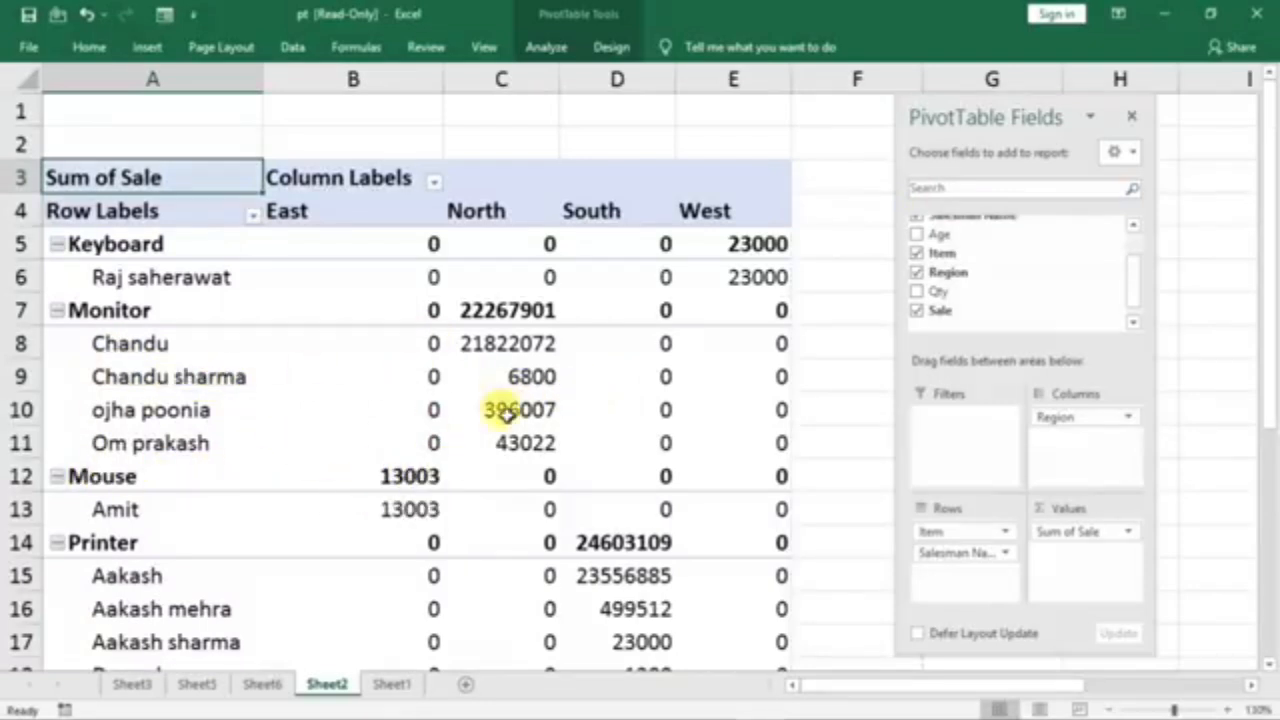
scroll(443, 551, "down", 2)
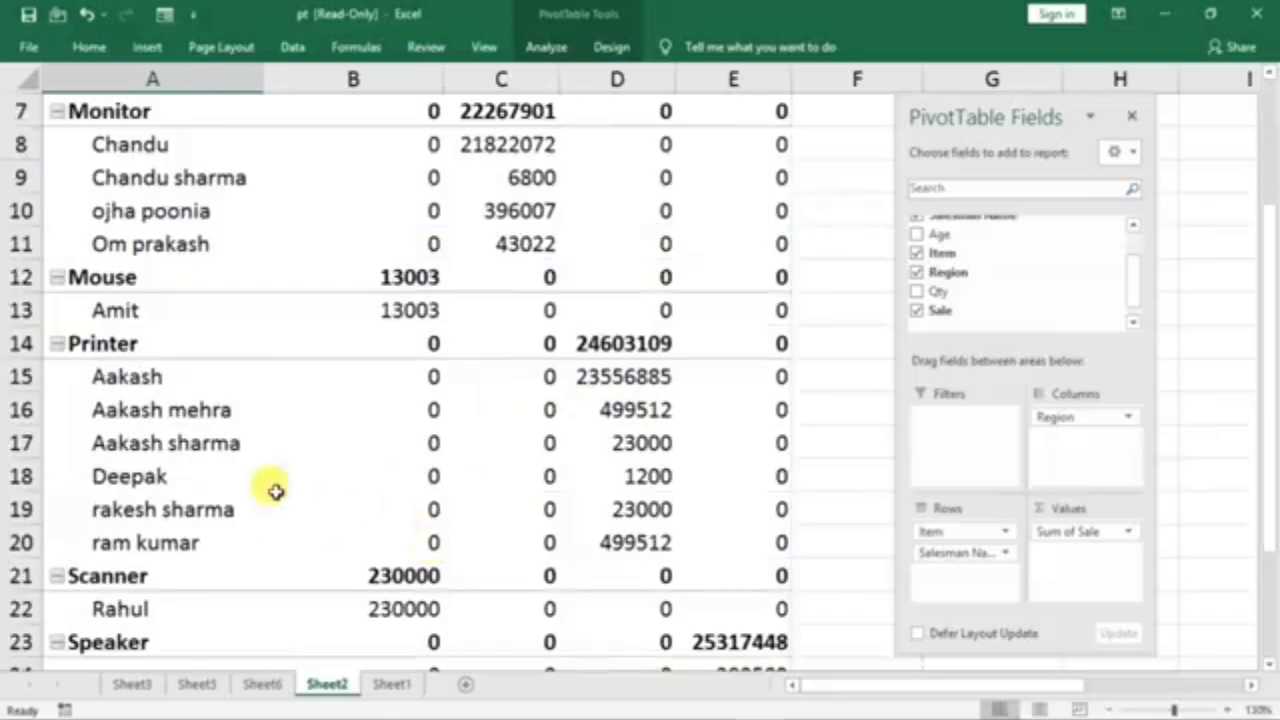
scroll(357, 510, "up", 1)
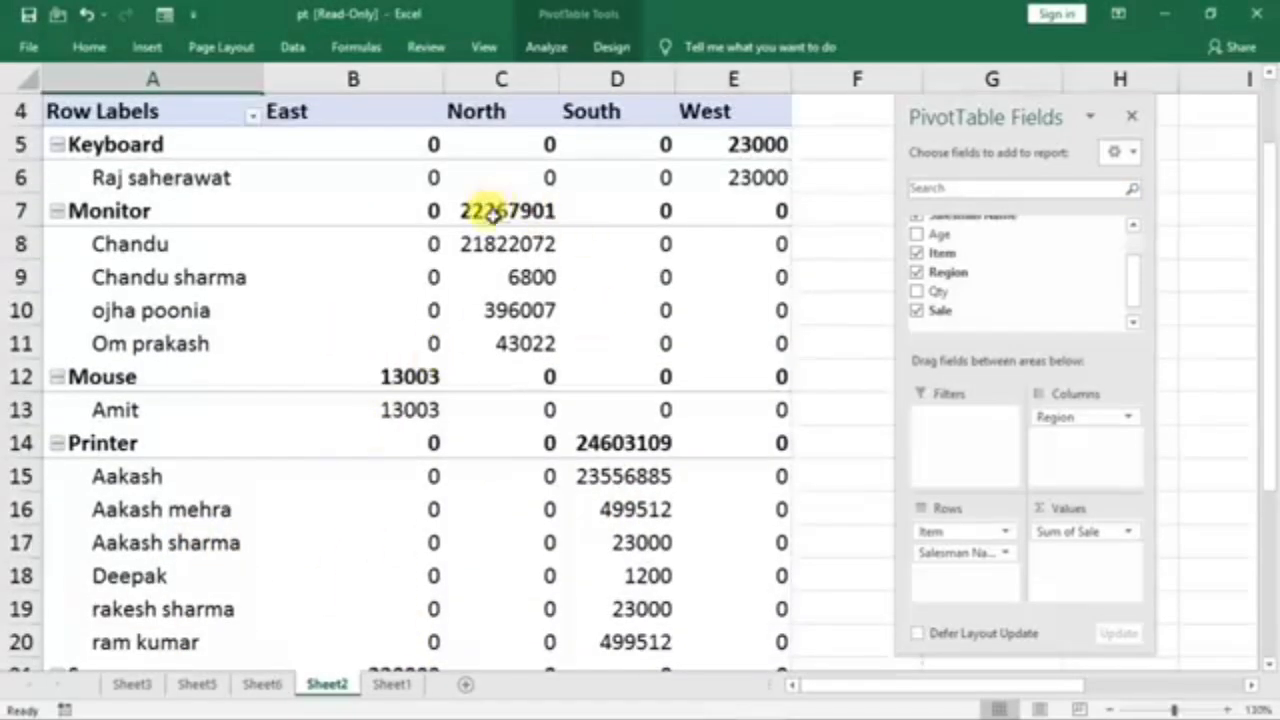
scroll(403, 397, "up", 1)
left_click(250, 289)
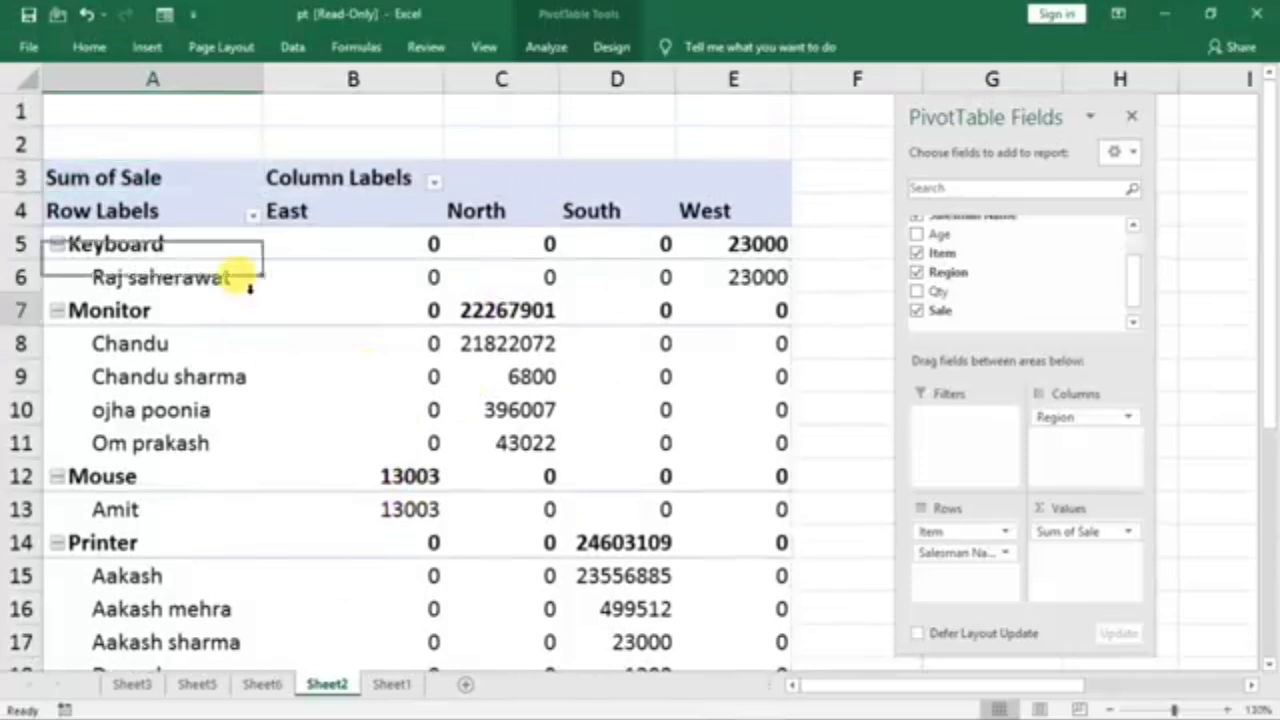
right_click(250, 289)
left_click(486, 341)
right_click(490, 340)
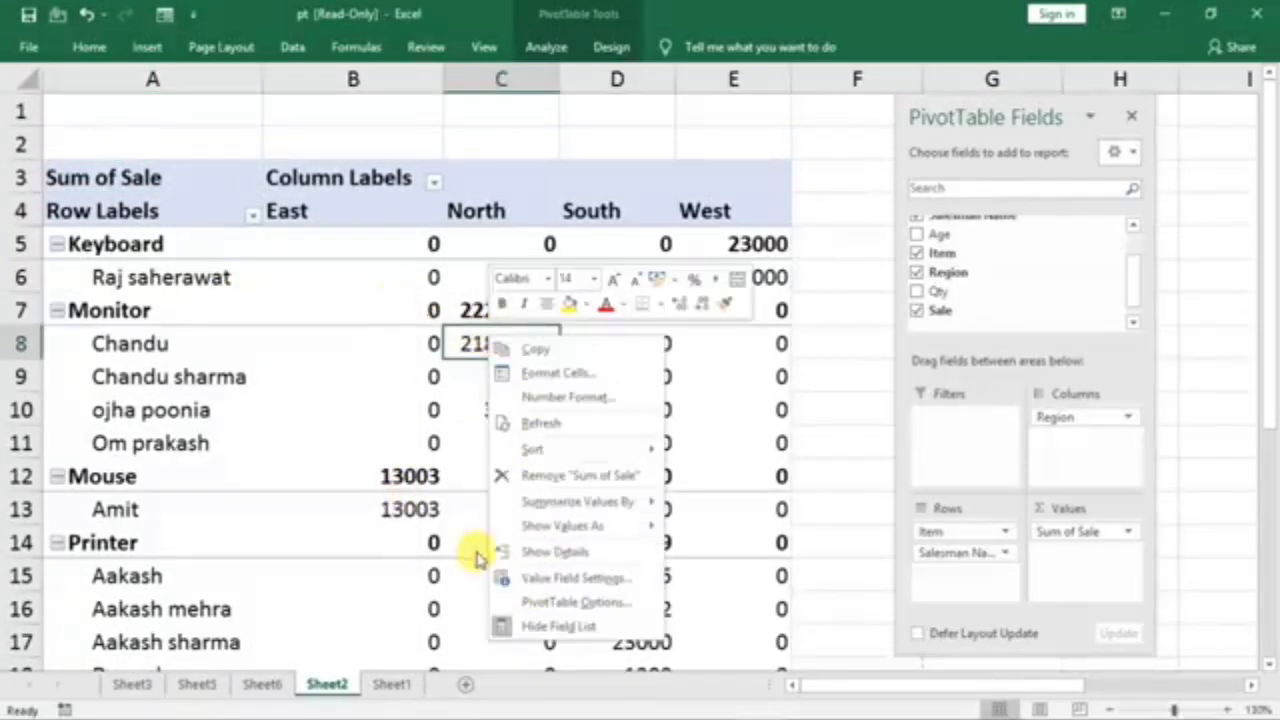
left_click(107, 248)
left_click(104, 316)
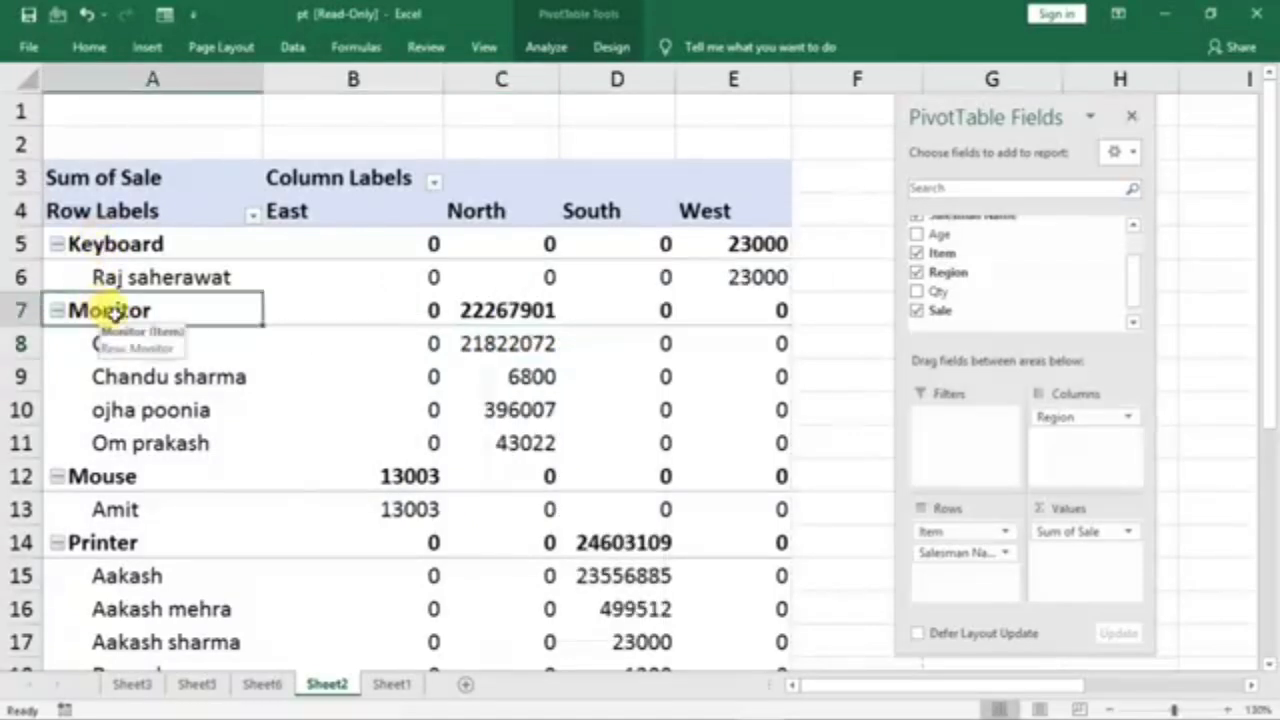
- Turn off the subtotals for the Item field in the pivot table and turn them back on
right_click(110, 318)
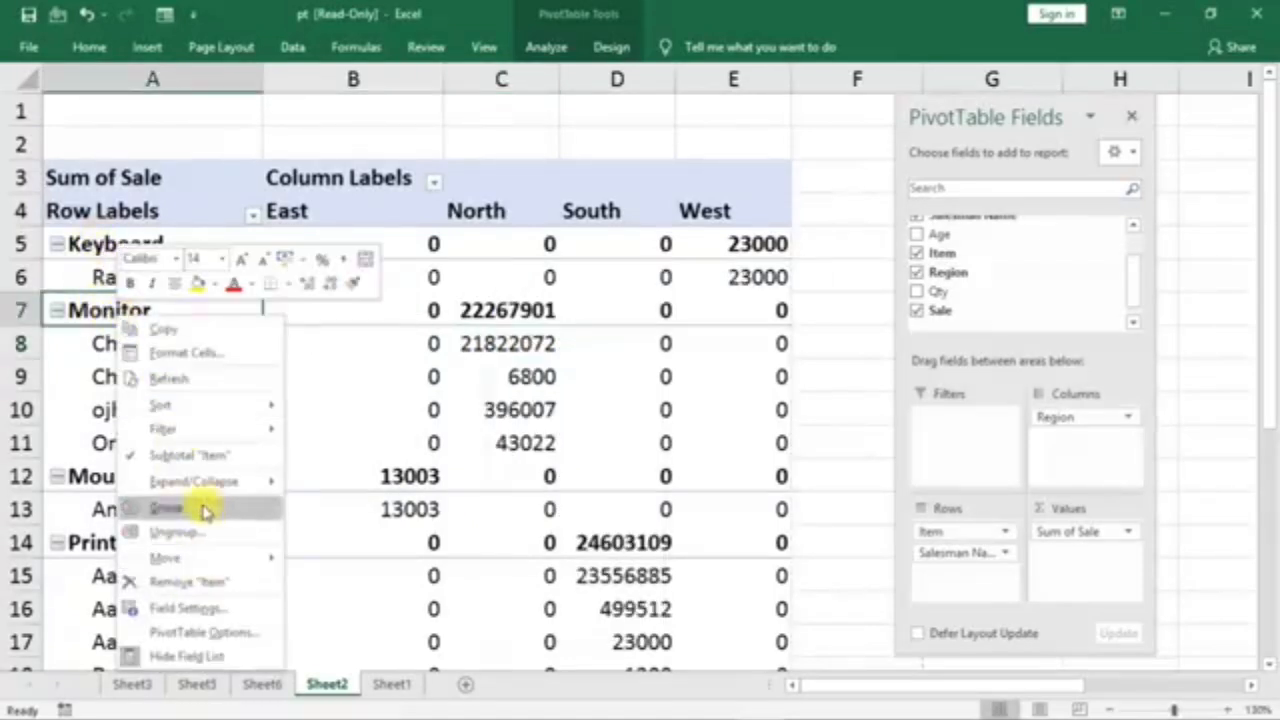
left_click(183, 458)
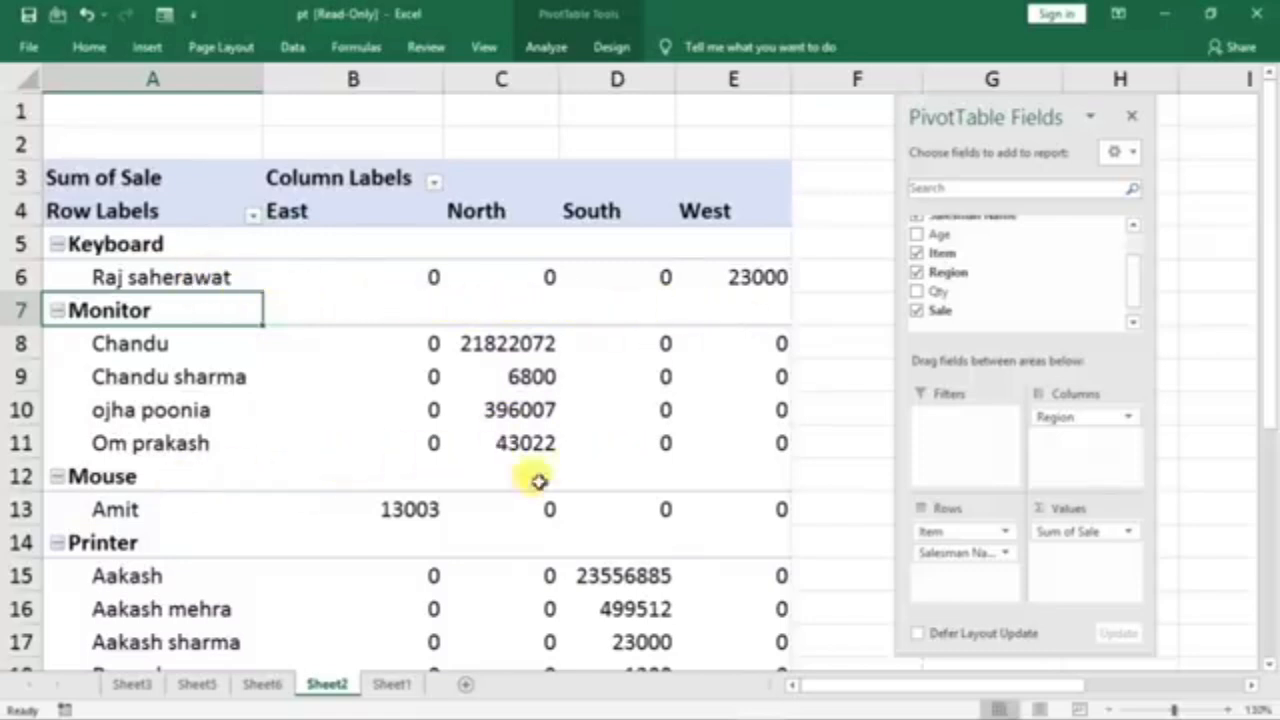
key("Down")
right_click(103, 476)
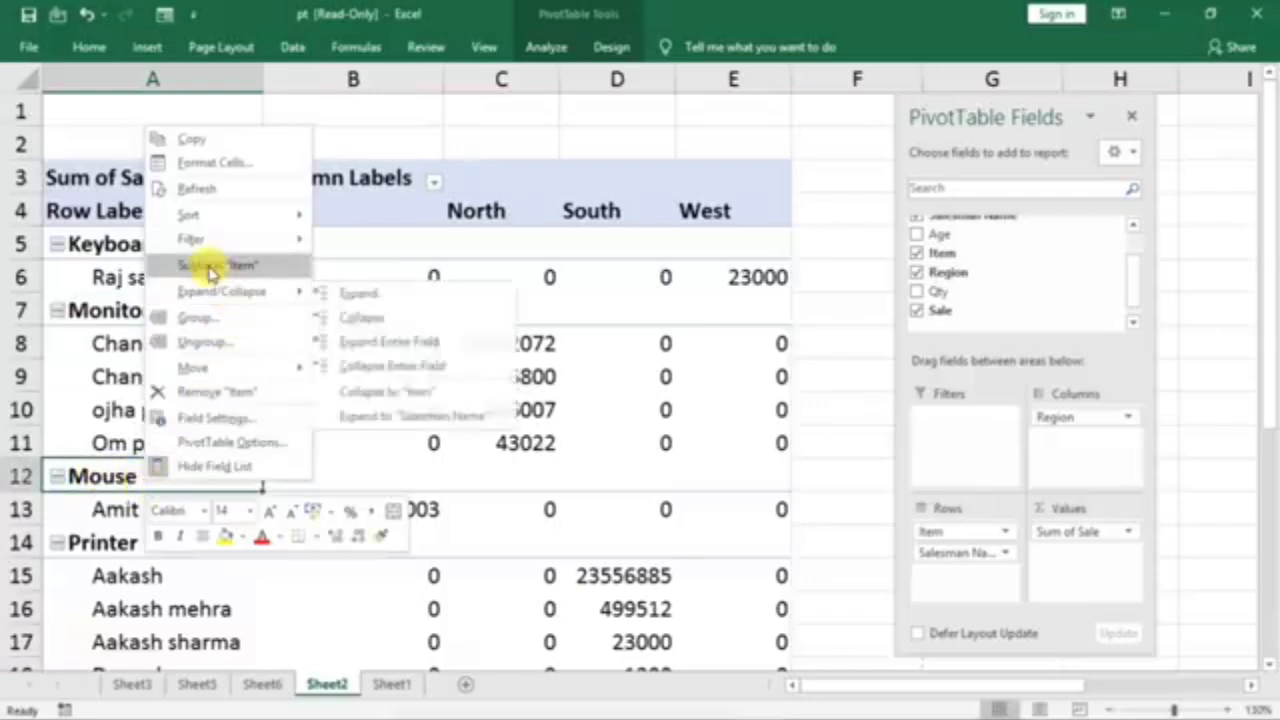
left_click(208, 268)
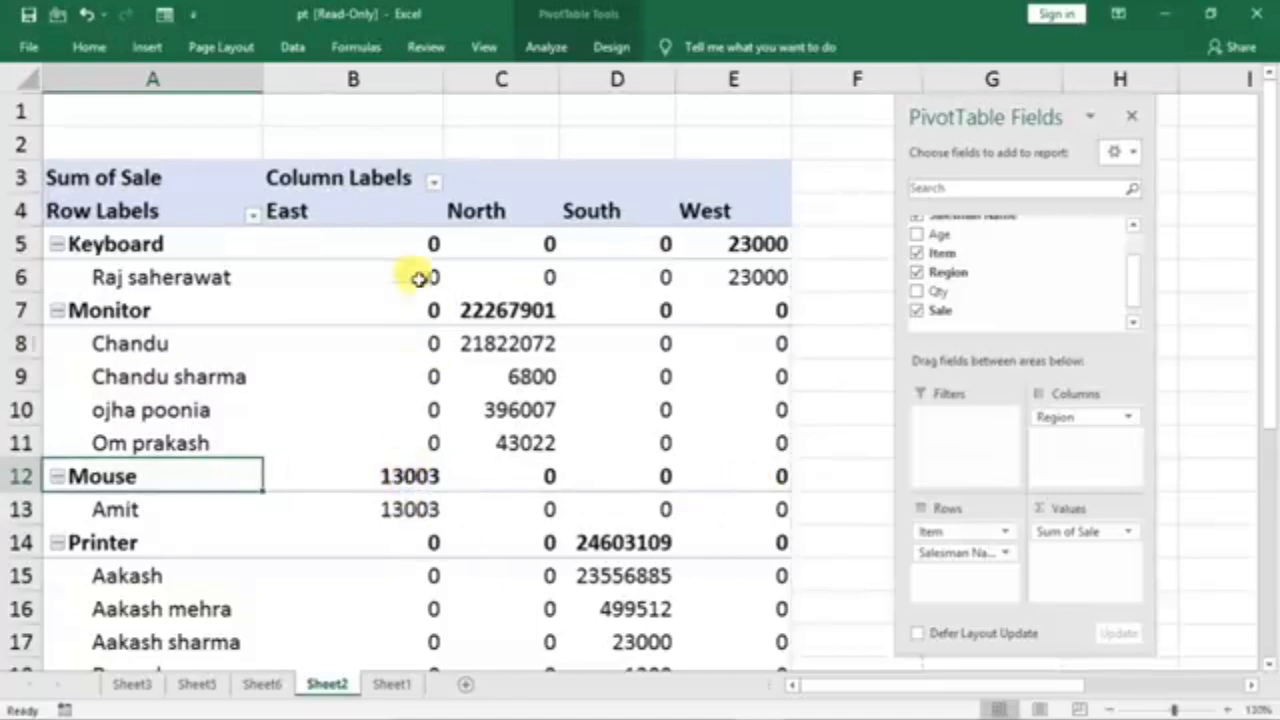
- Examine the Mouse subtotals in each region and the remaining item subtotals down to the Grand Total row
left_click(400, 477)
left_click_drag(485, 478, 761, 479)
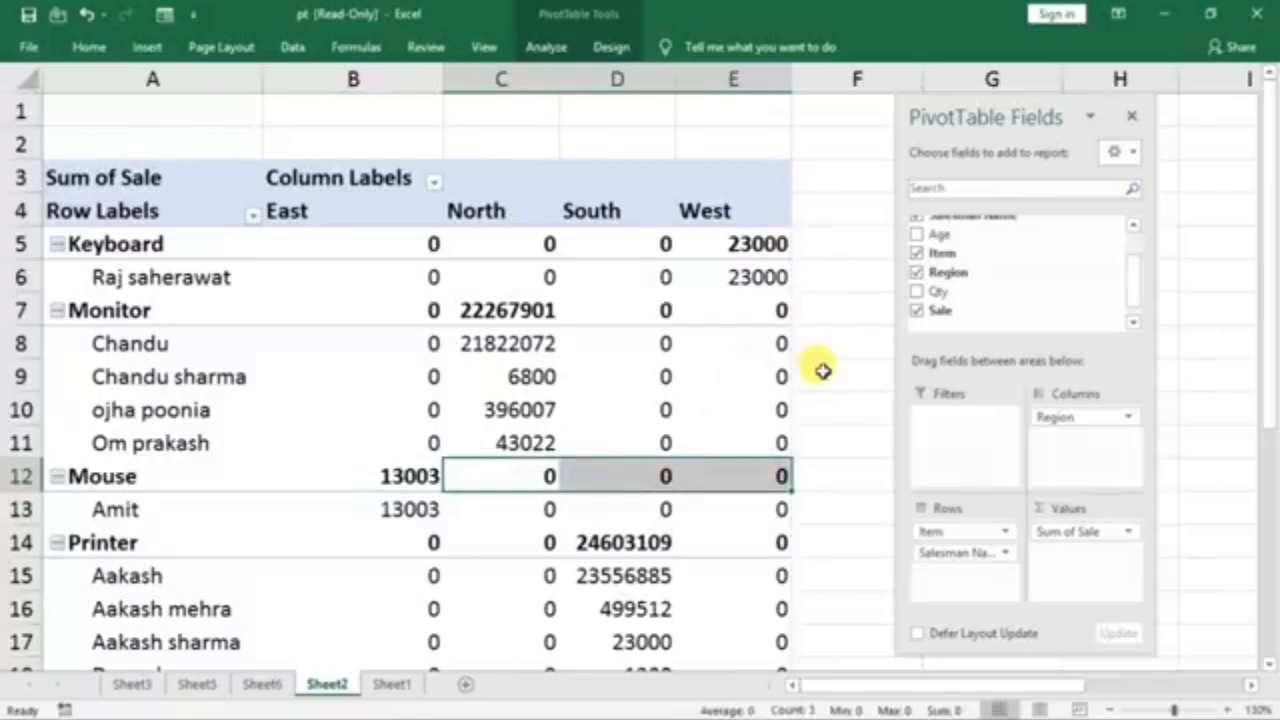
scroll(822, 371, "down", 3)
scroll(817, 371, "down", 4)
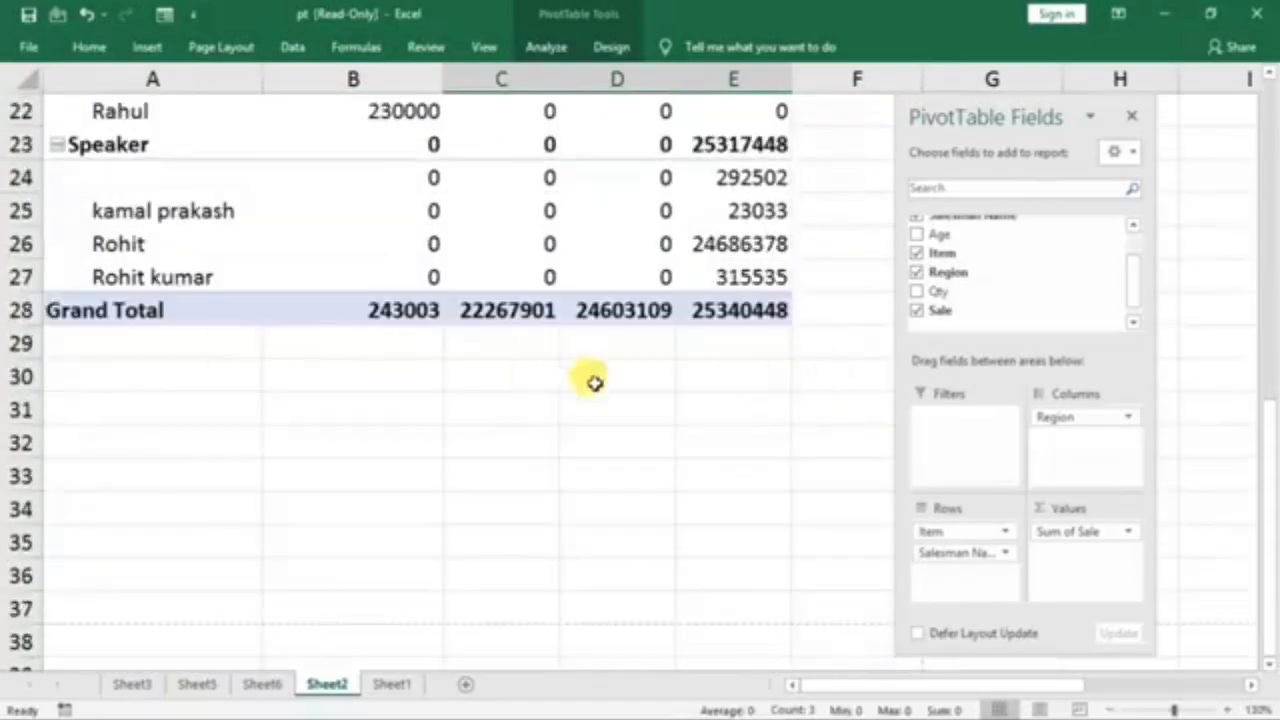
scroll(690, 390, "up", 3)
scroll(512, 452, "down", 2)
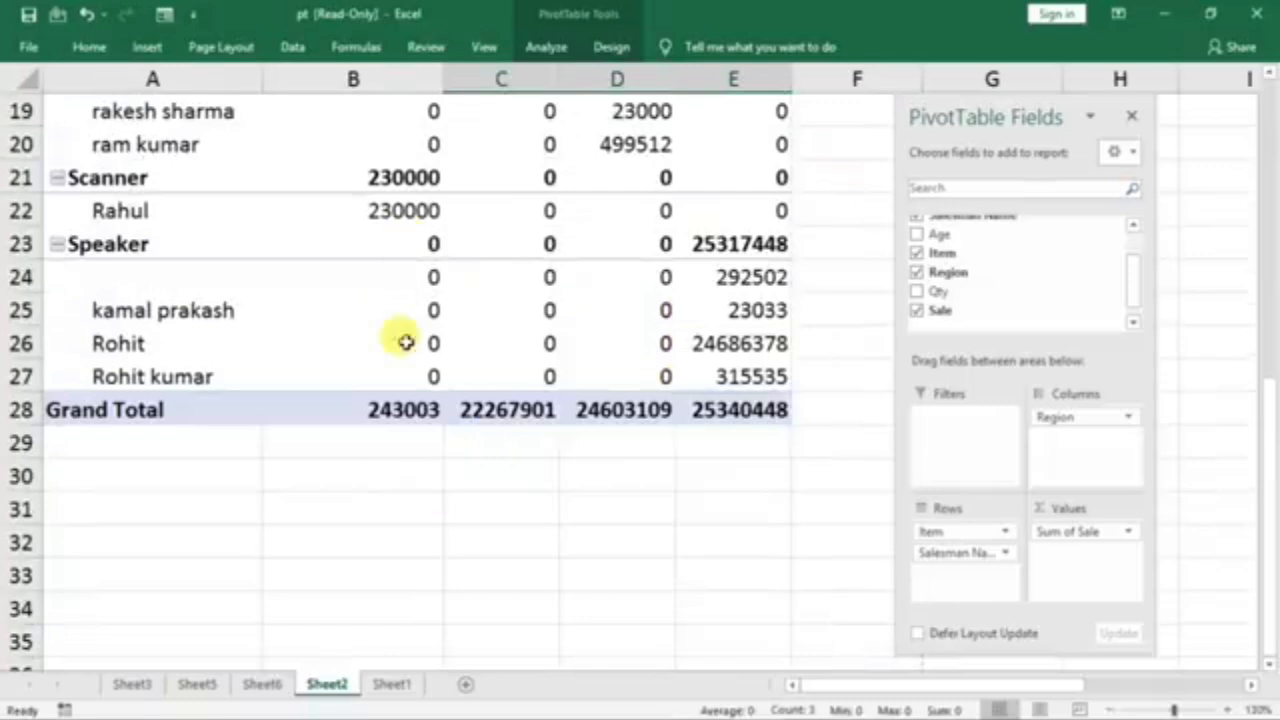
scroll(815, 380, "up", 6)
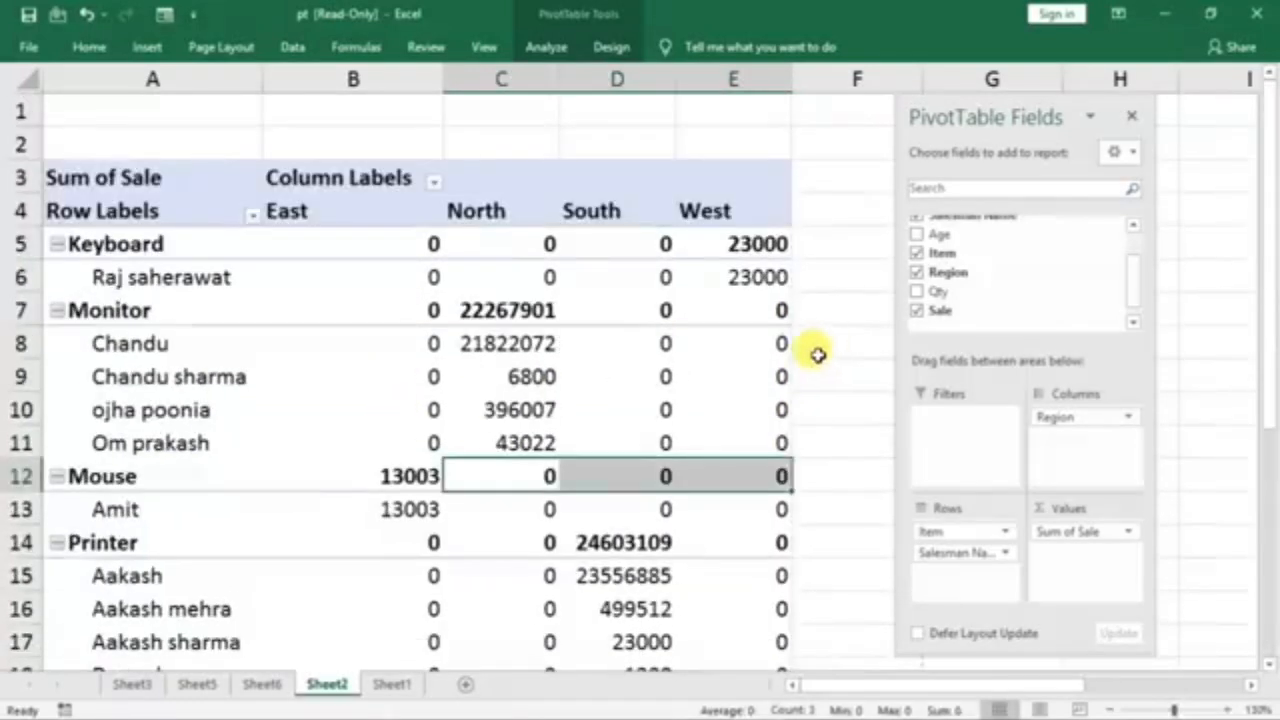
- Collapse the Keyboard and Monitor items individually, and collapse all the remaining items together by selecting every item label
left_click(58, 246)
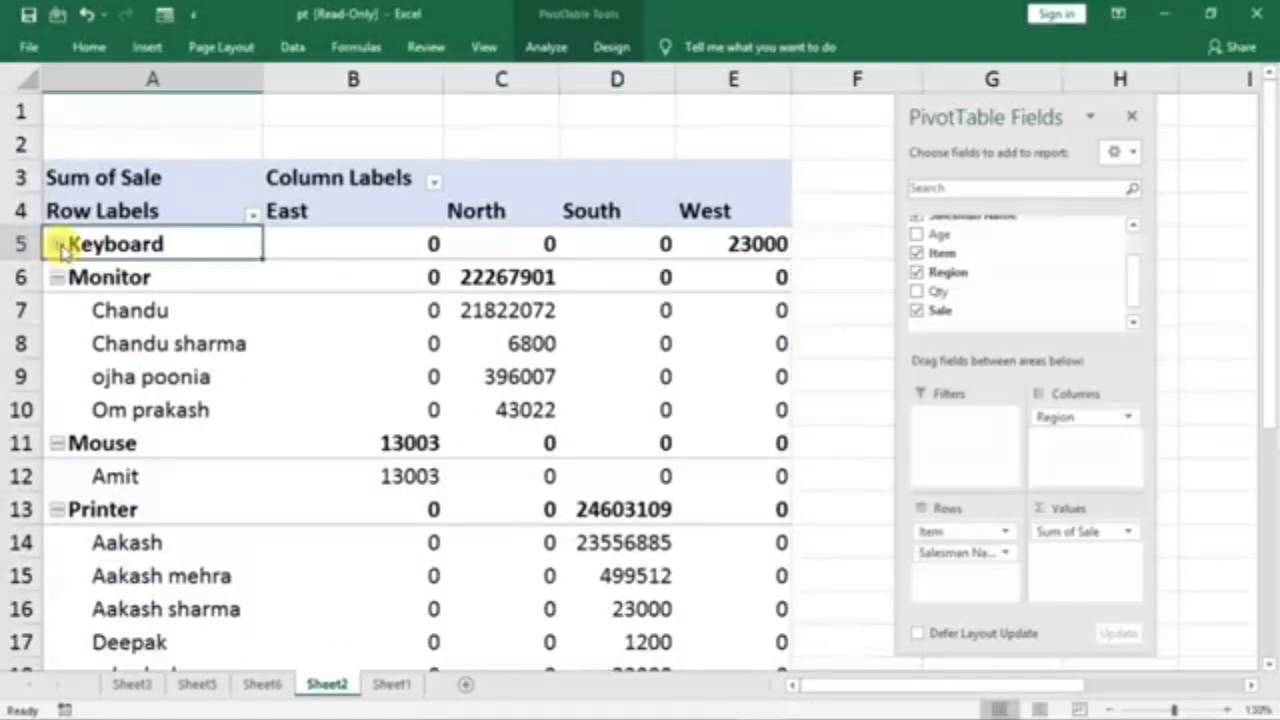
left_click(60, 279)
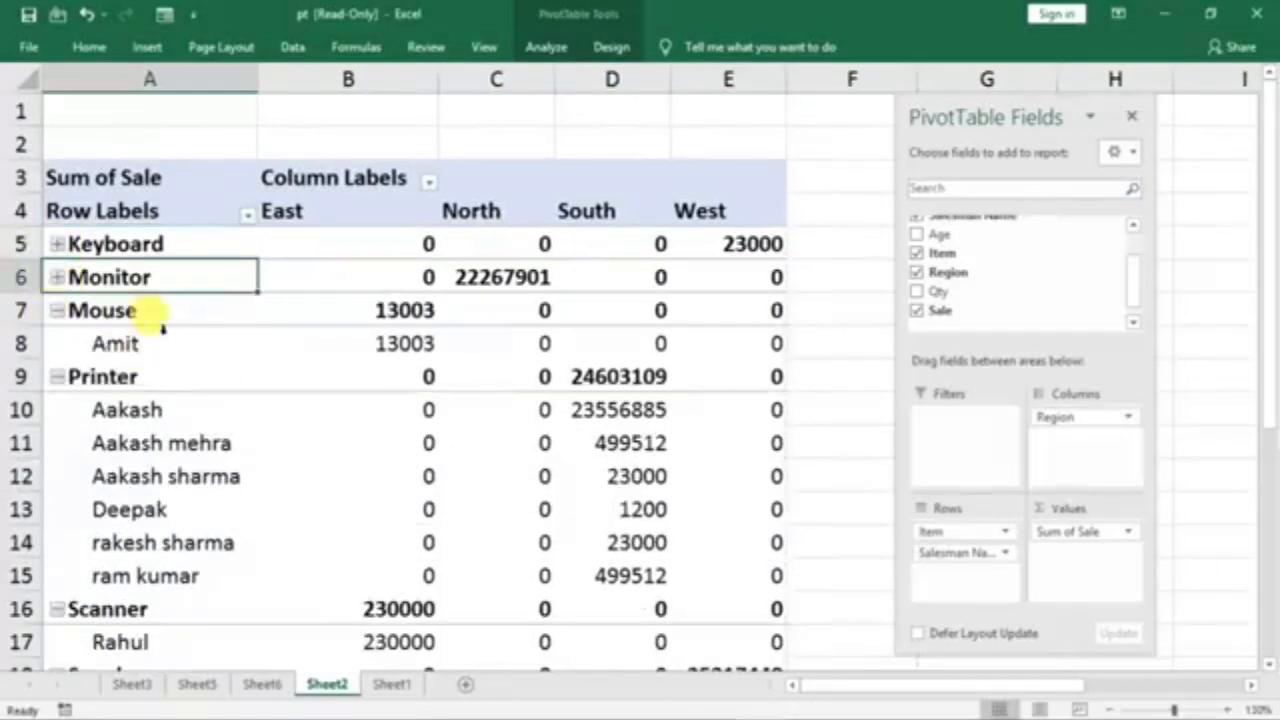
left_click(103, 216)
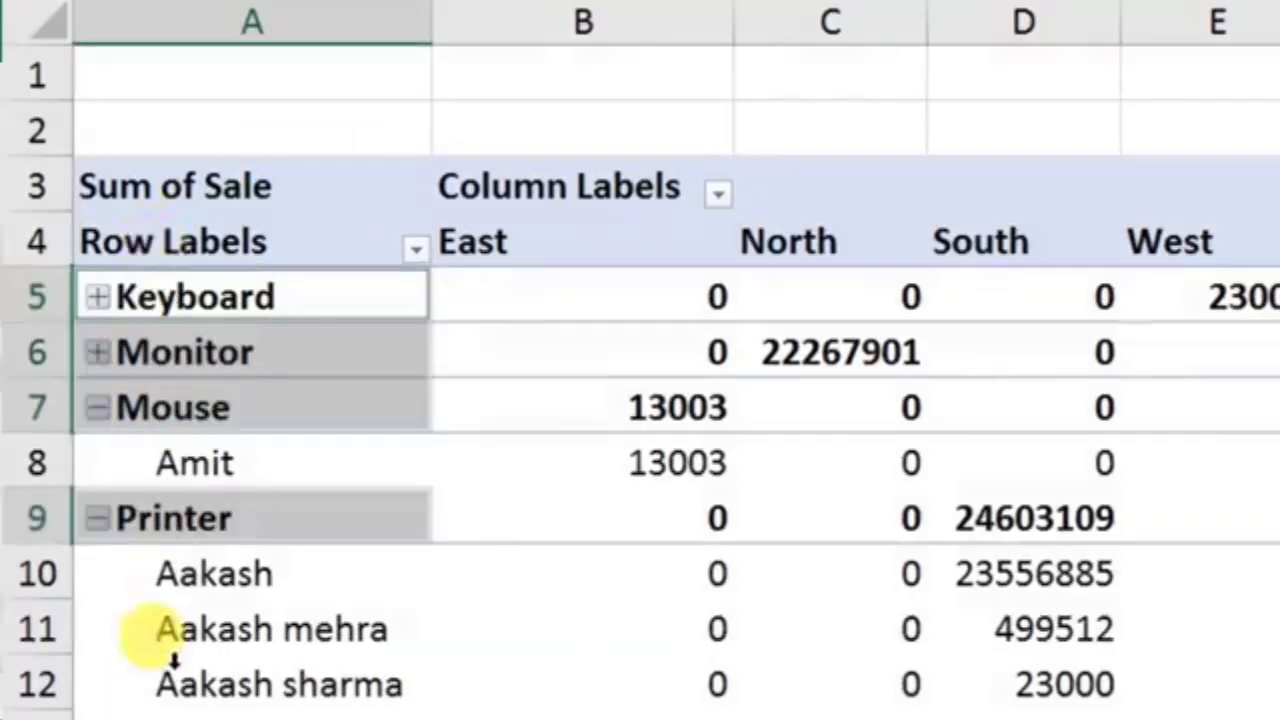
left_click(620, 578)
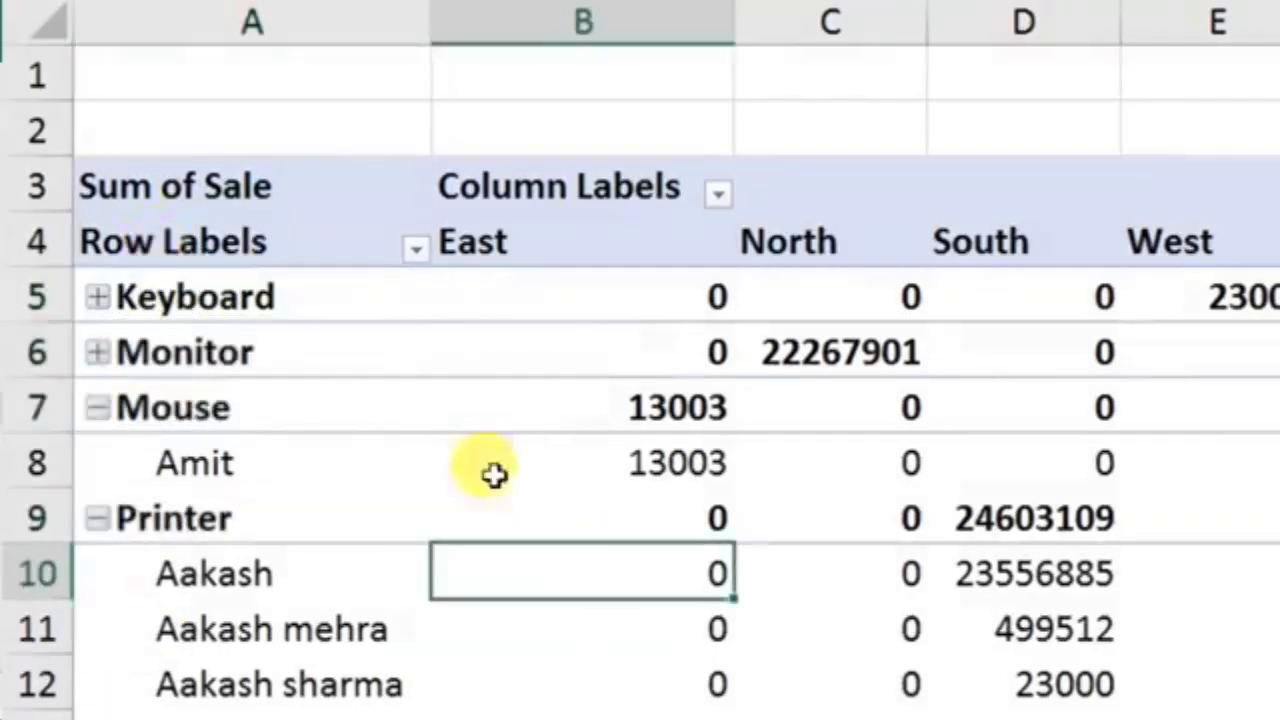
left_click(293, 270)
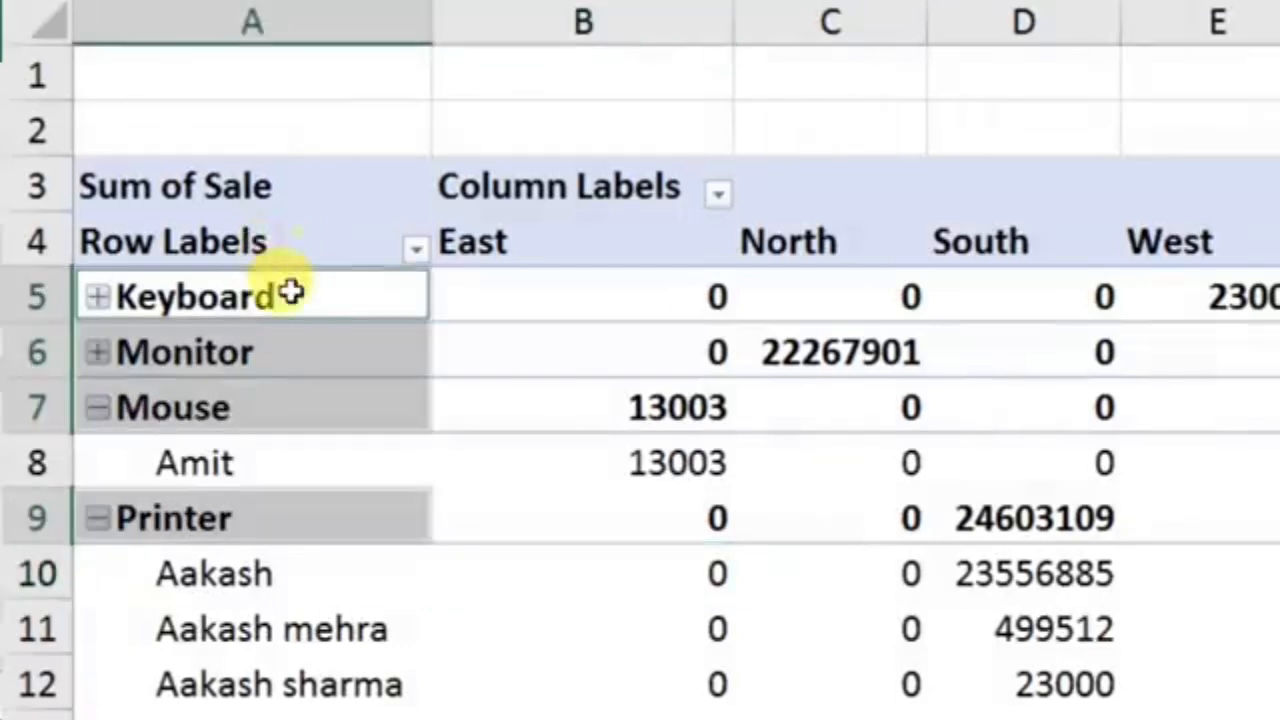
right_click(223, 380)
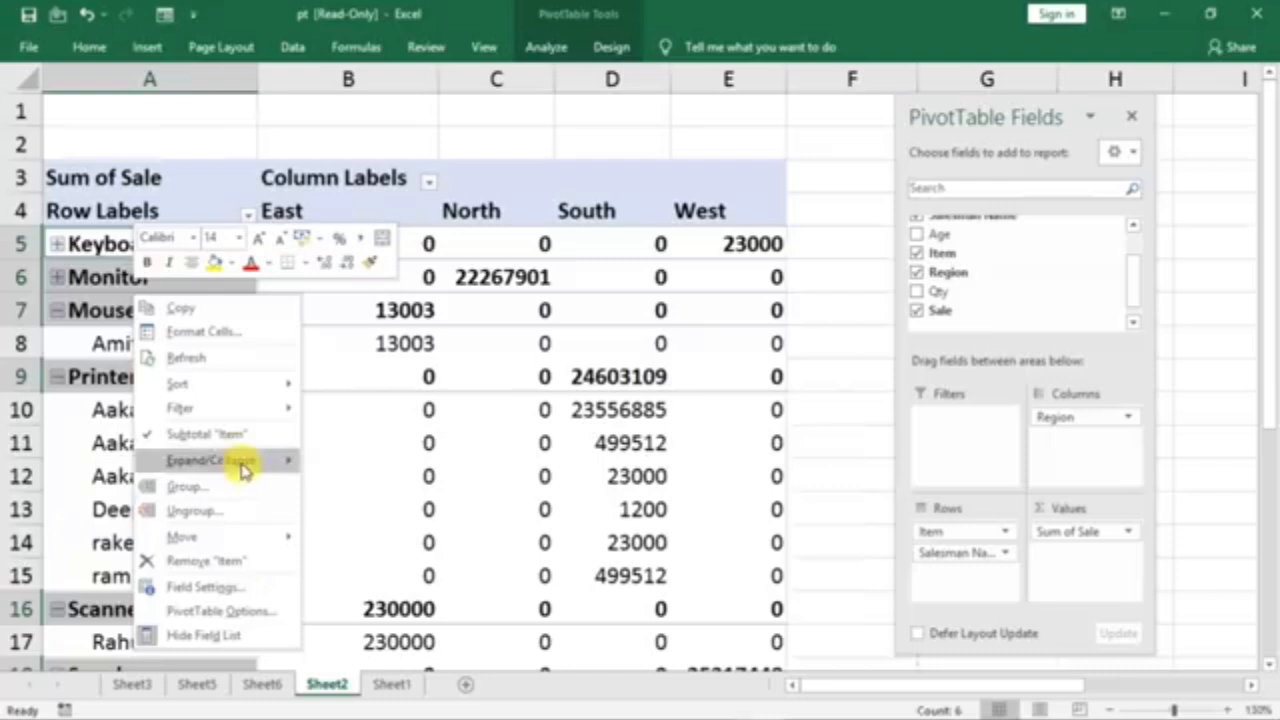
mouse_move(415, 660)
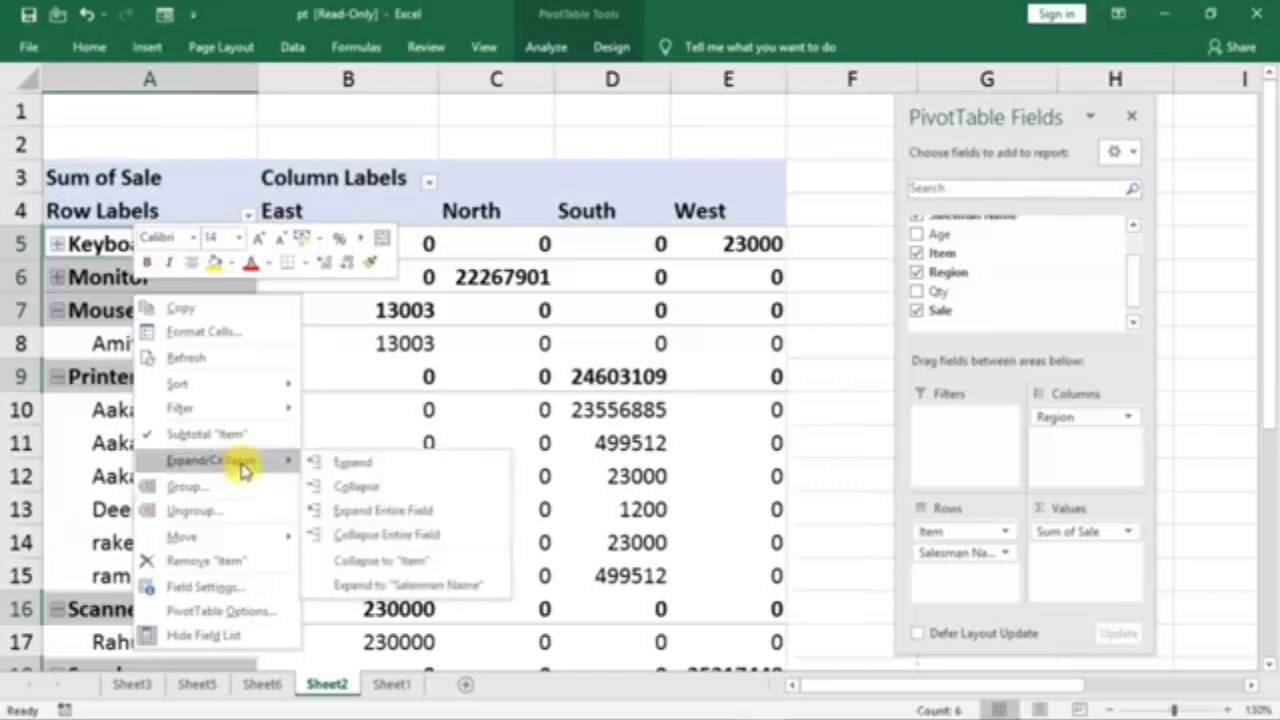
left_click(352, 487)
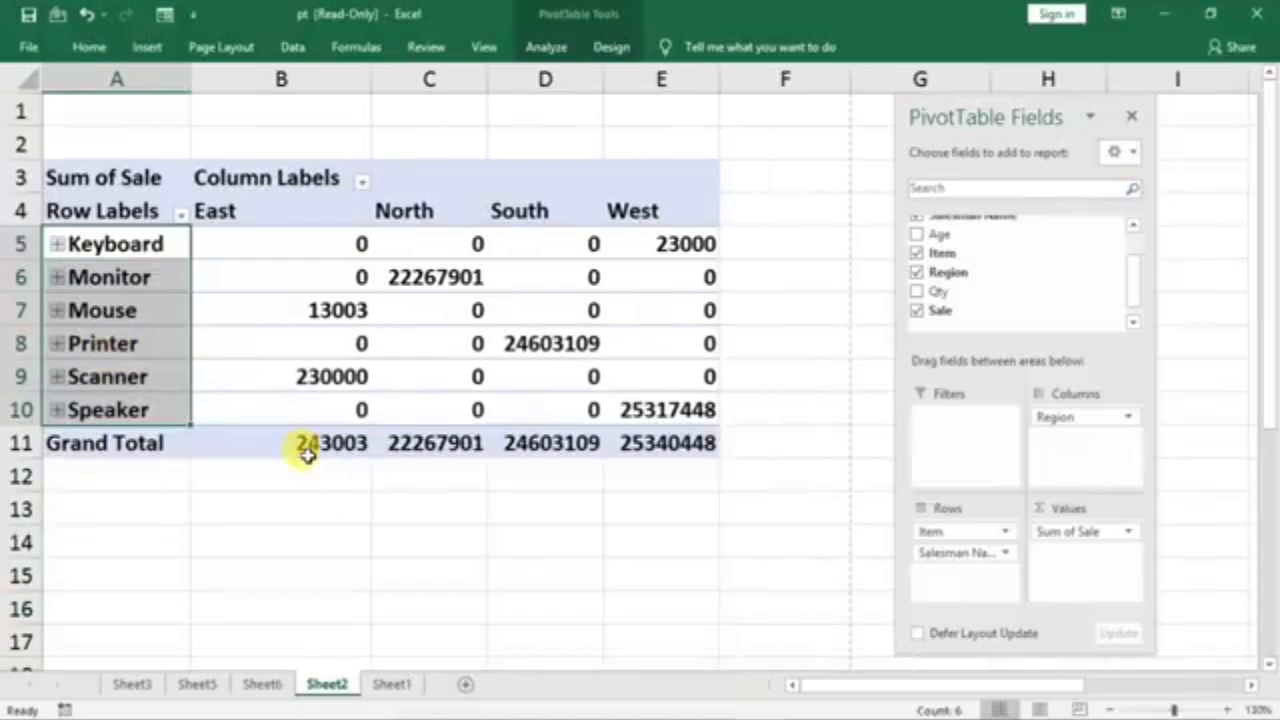
right_click(108, 328)
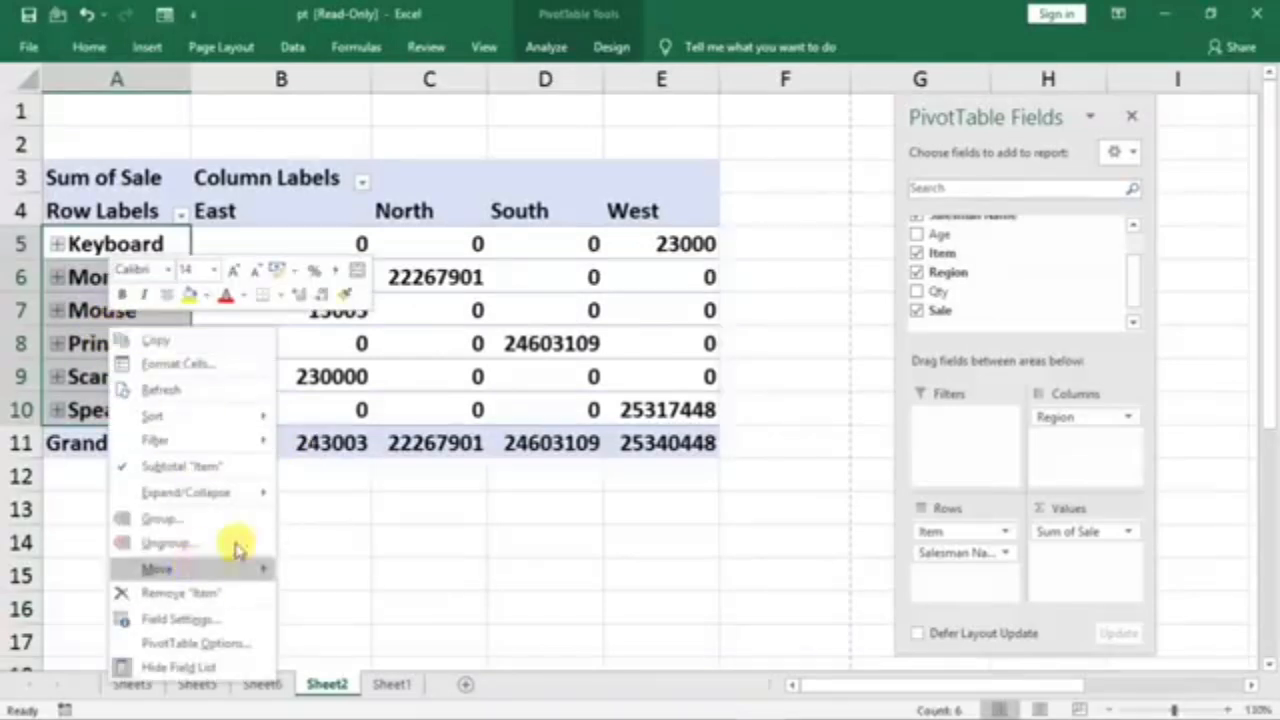
key("Escape")
left_click(451, 588)
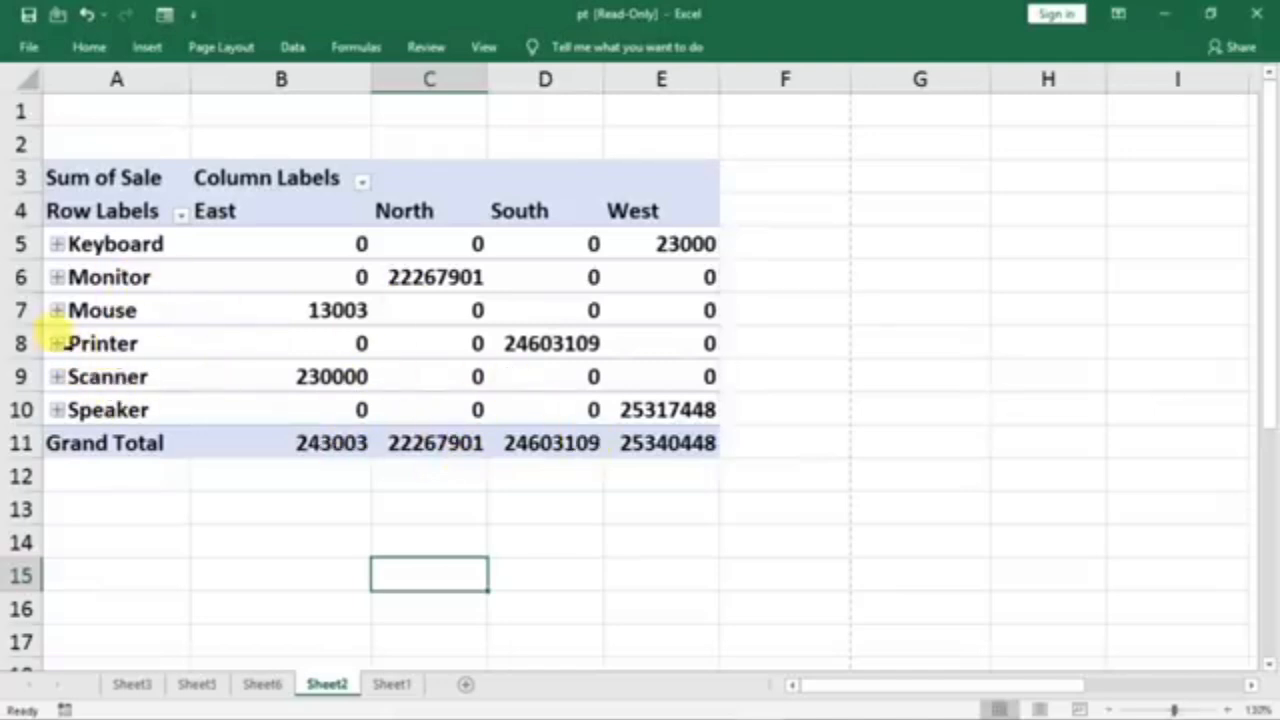
- Expand the Printer item in the pivot table to list its salesmen
left_click(58, 344)
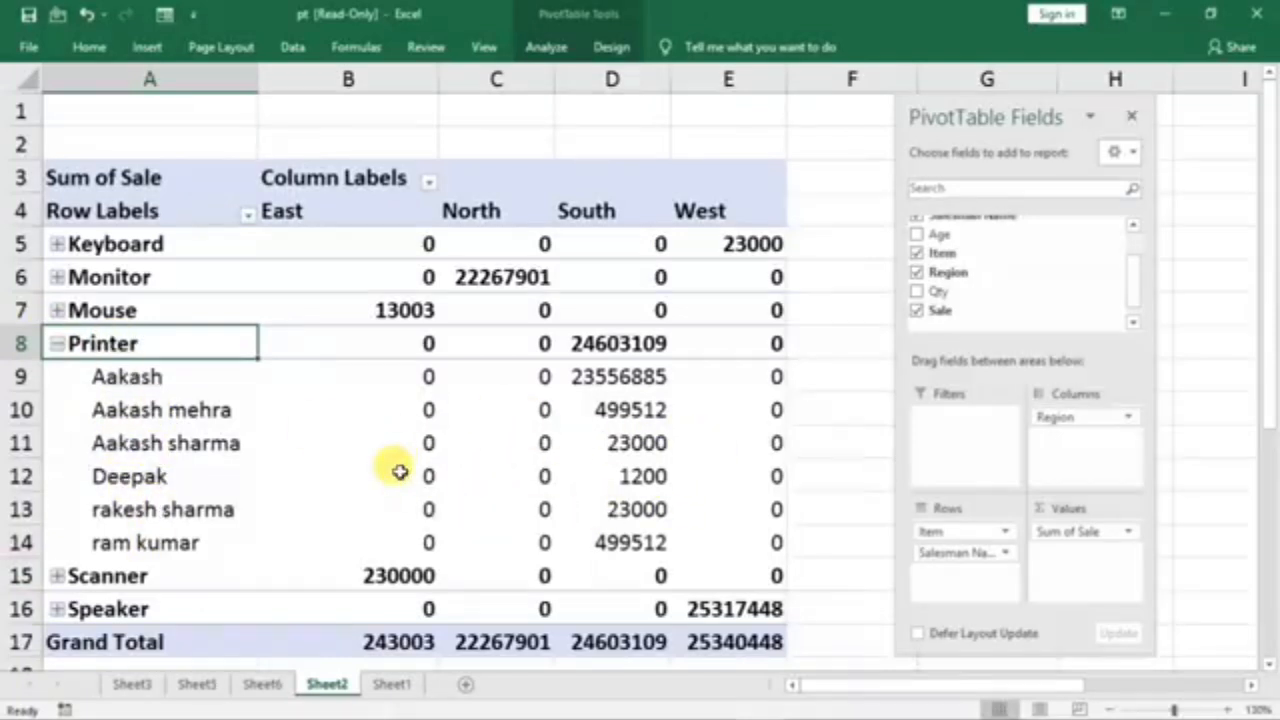
mouse_move(399, 472)
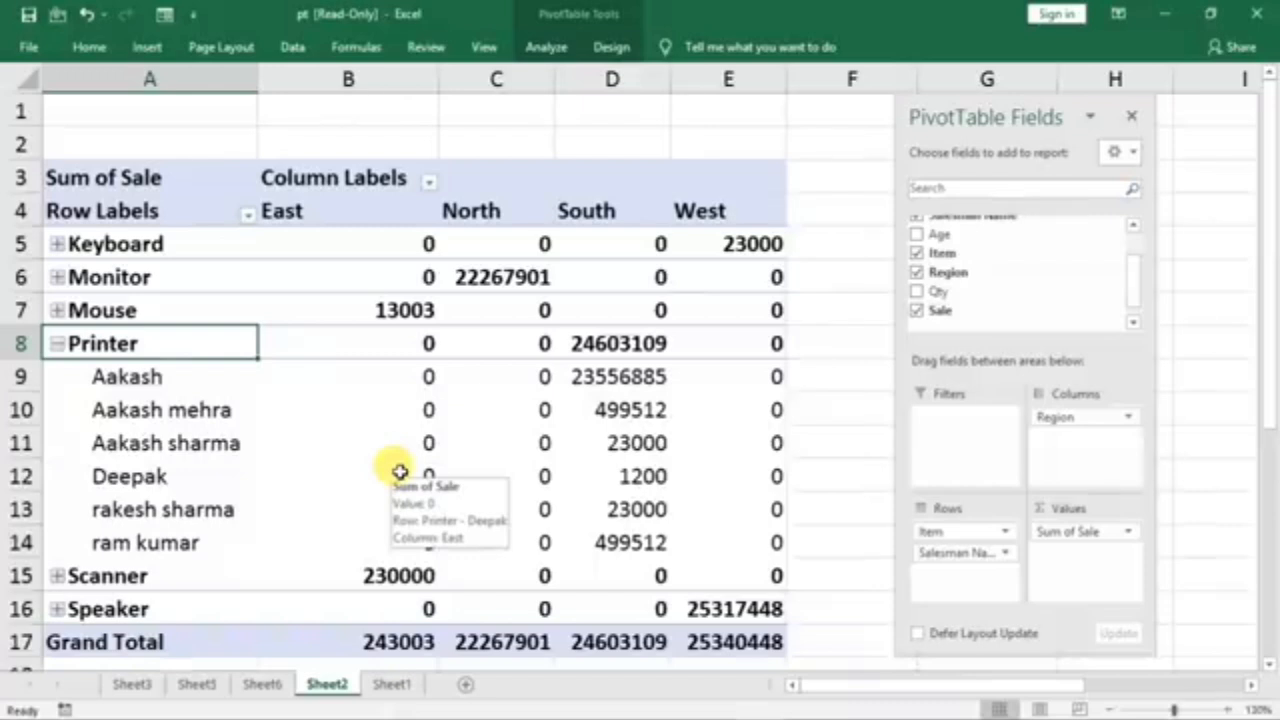
mouse_move(467, 447)
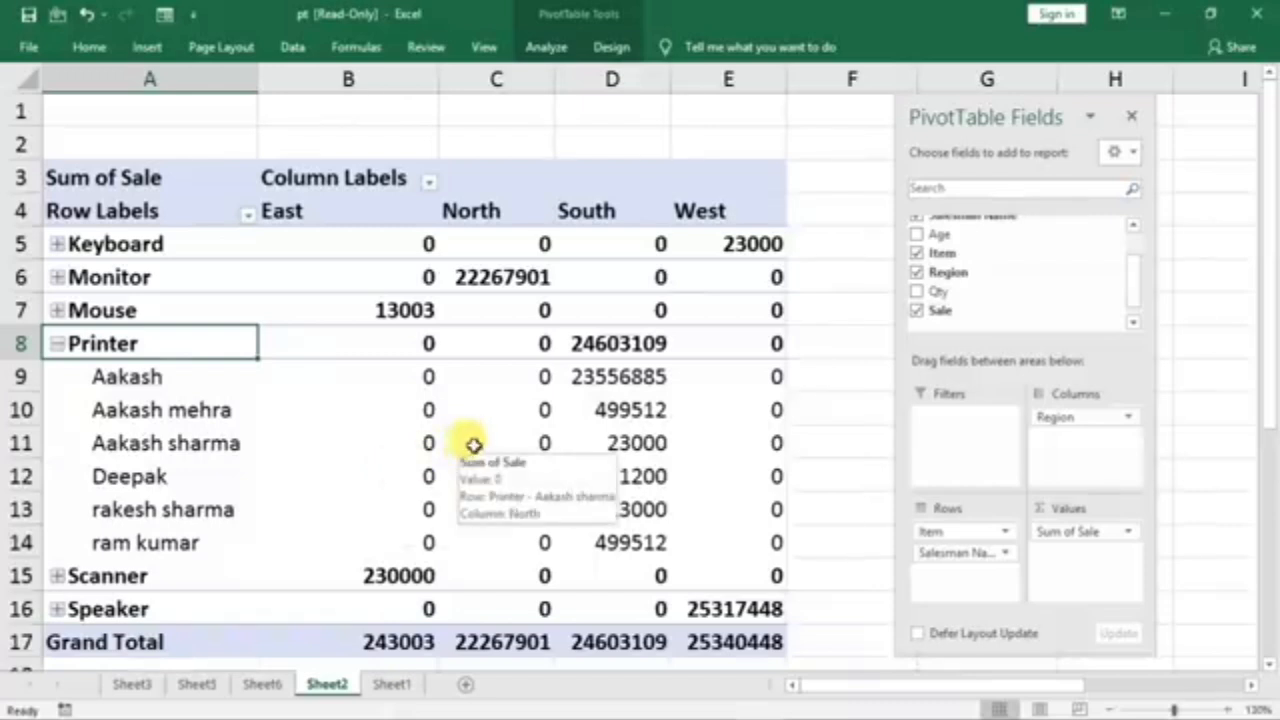
right_click(527, 392)
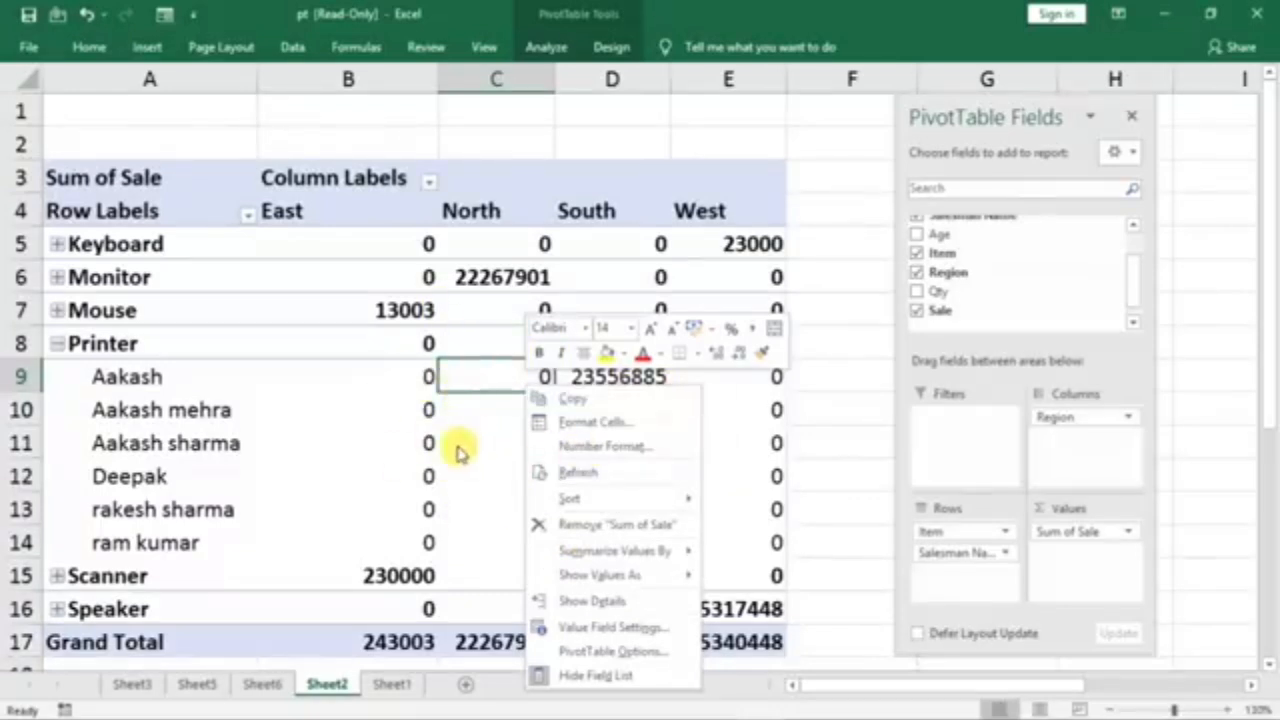
left_click(424, 411)
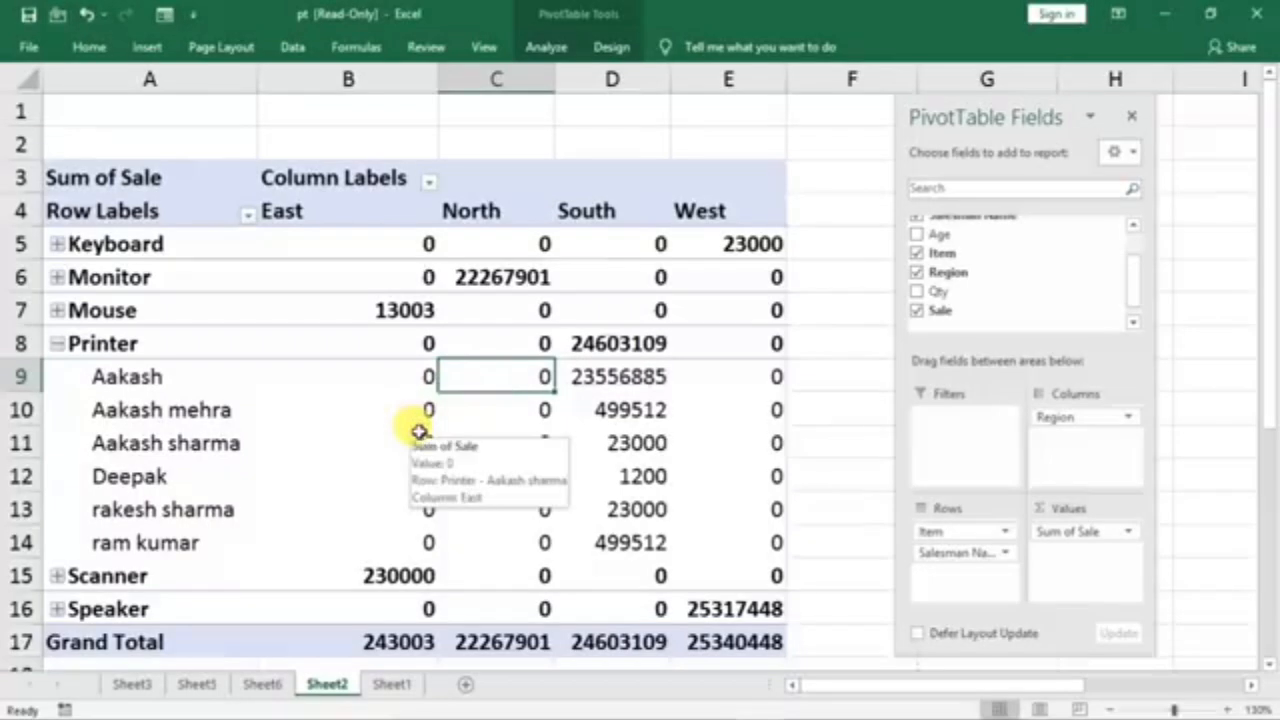
left_click(420, 430)
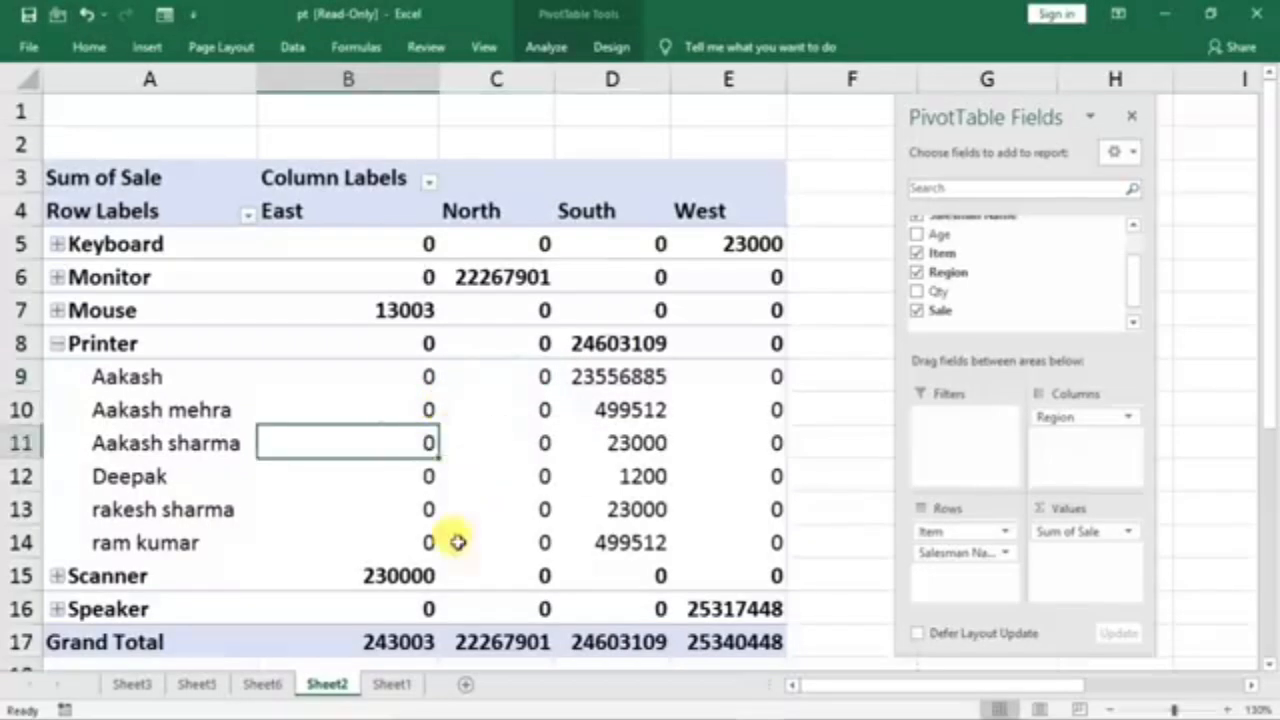
- Clear all fields from the pivot table on Sheet2 so that it is an empty report
left_click(470, 410)
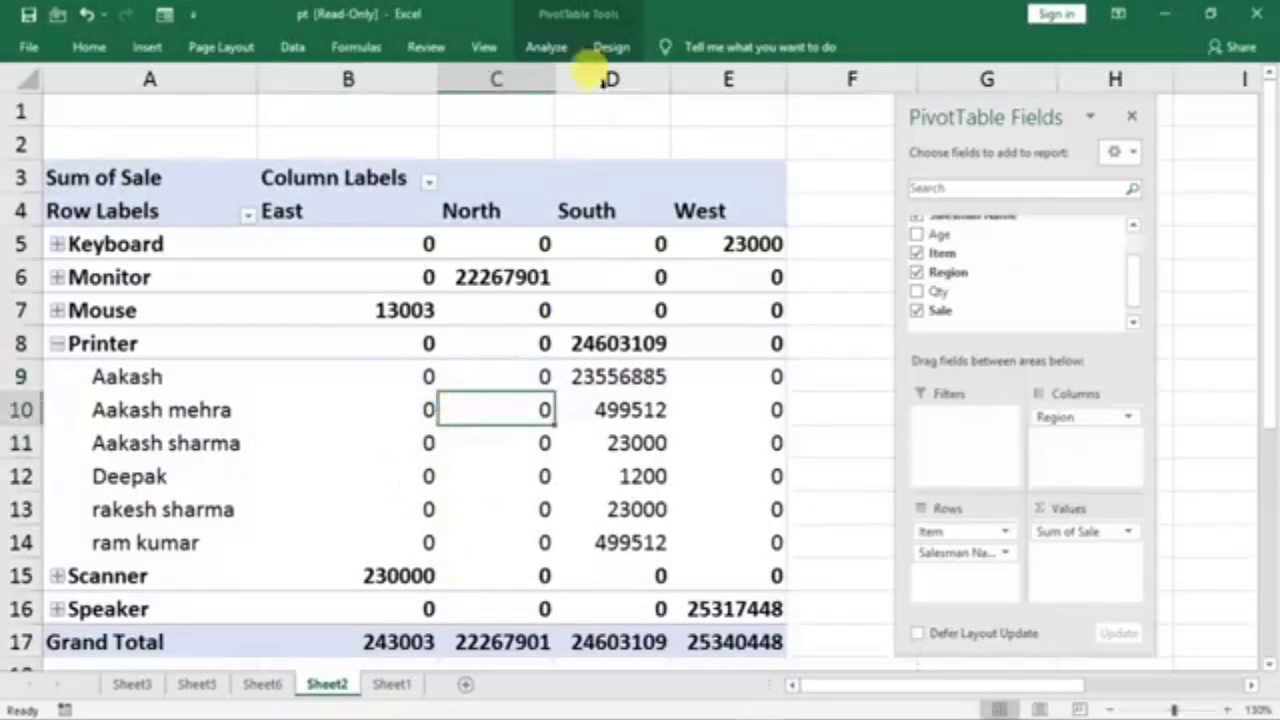
left_click(548, 47)
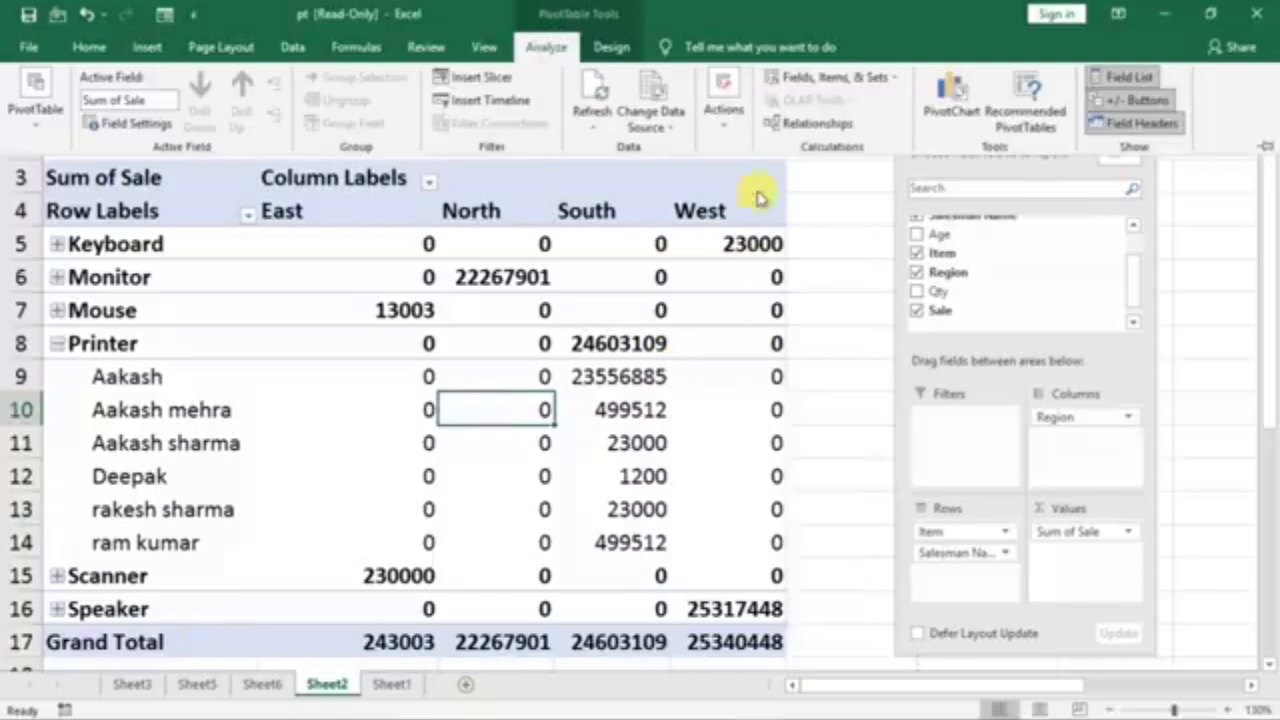
left_click(725, 110)
left_click(722, 215)
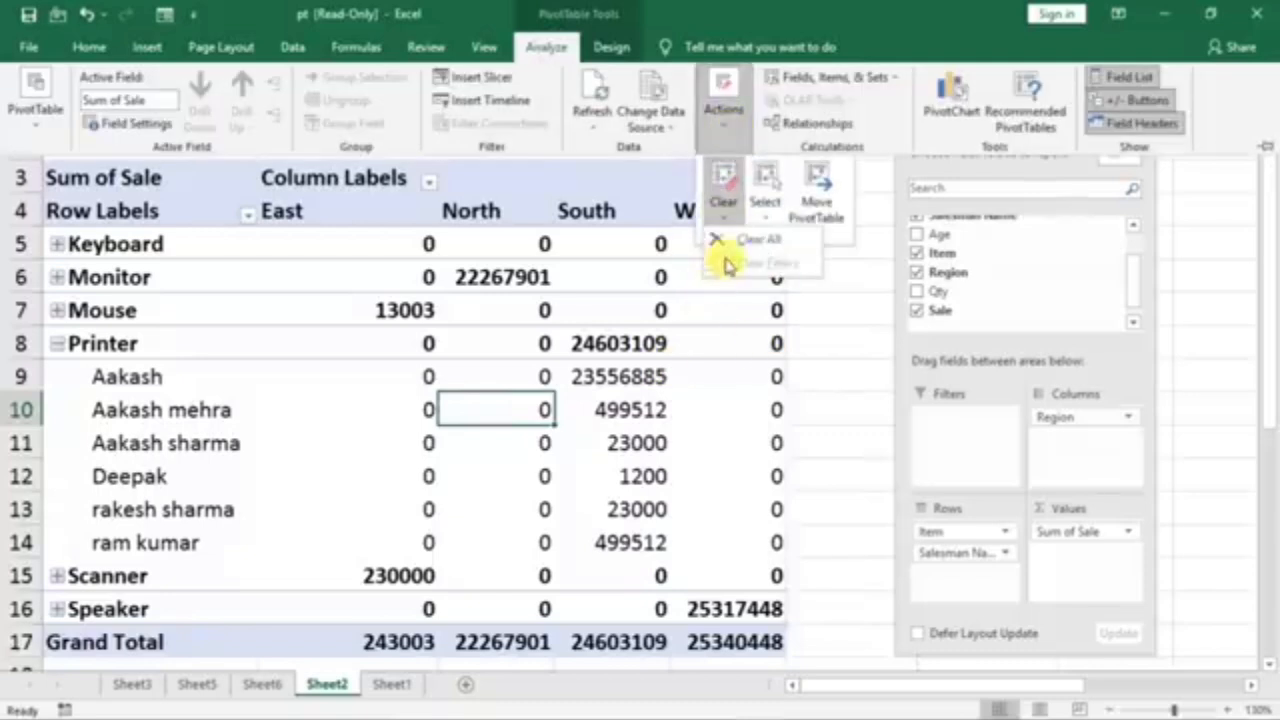
left_click(742, 240)
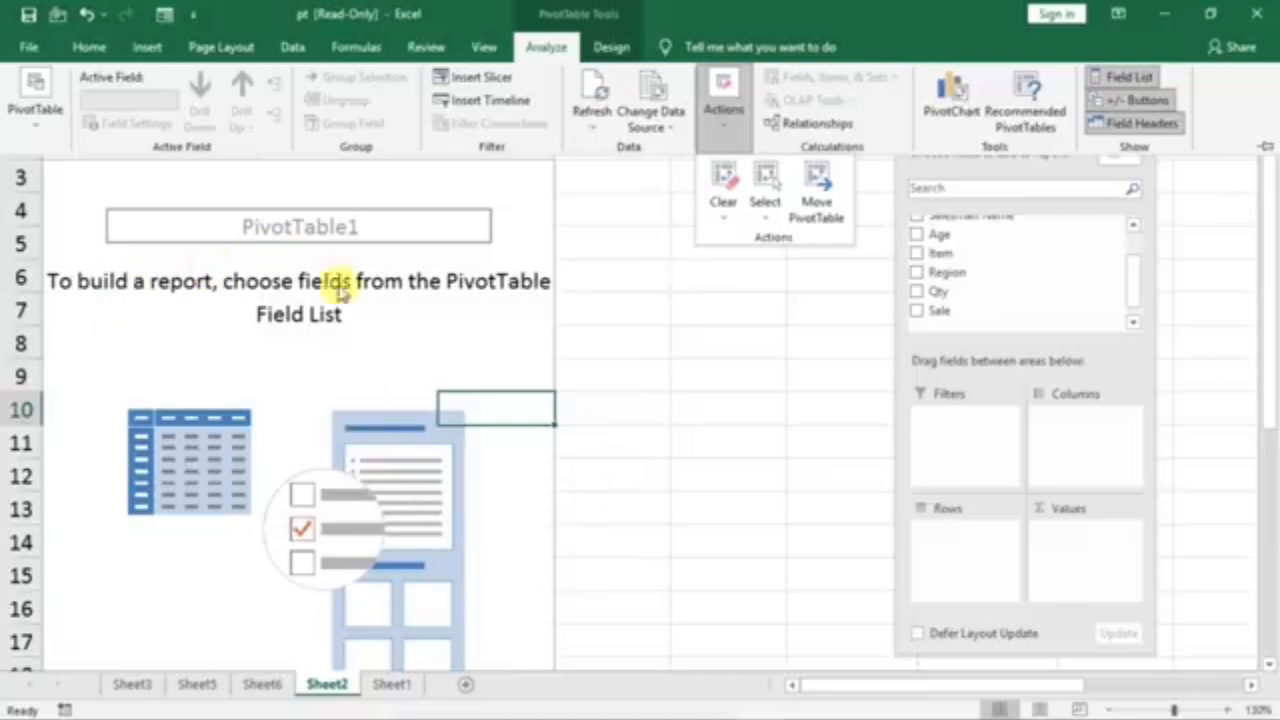
scroll(285, 435, "down", 3)
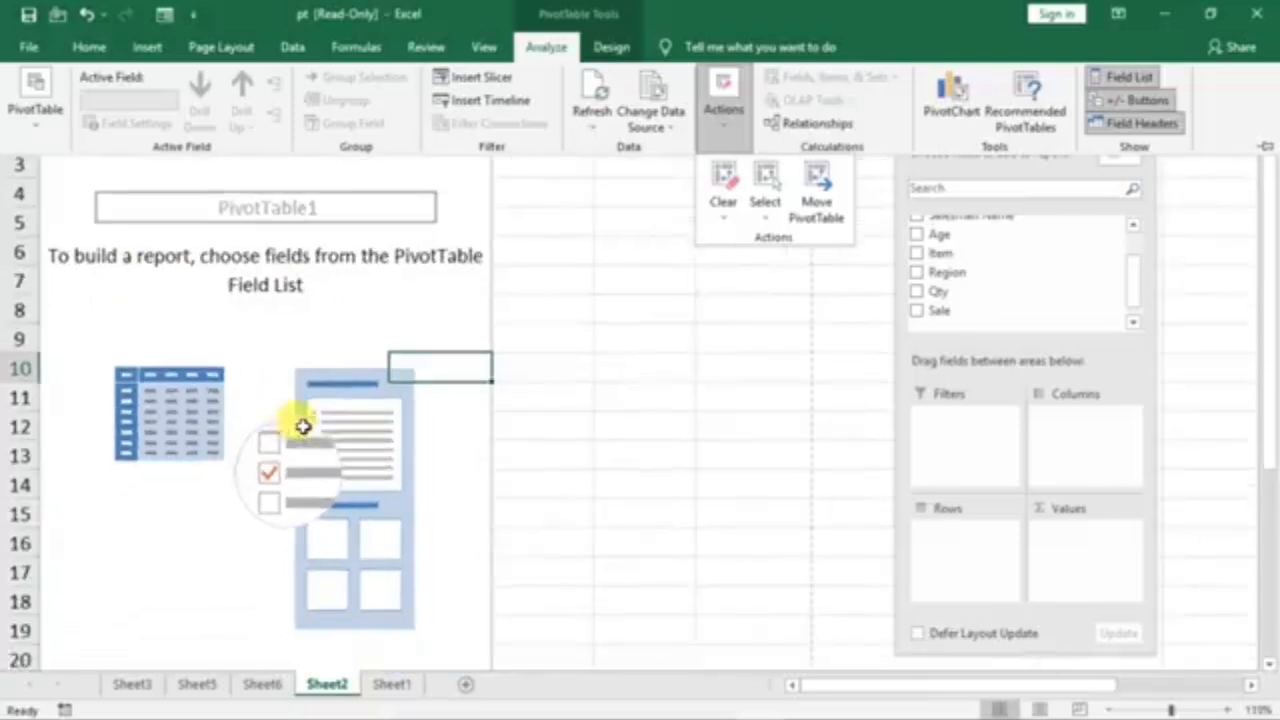
- Enable the classic PivotTable layout for the empty pivot table so that fields can be placed directly in the grid
left_click_drag(945, 274, 240, 290)
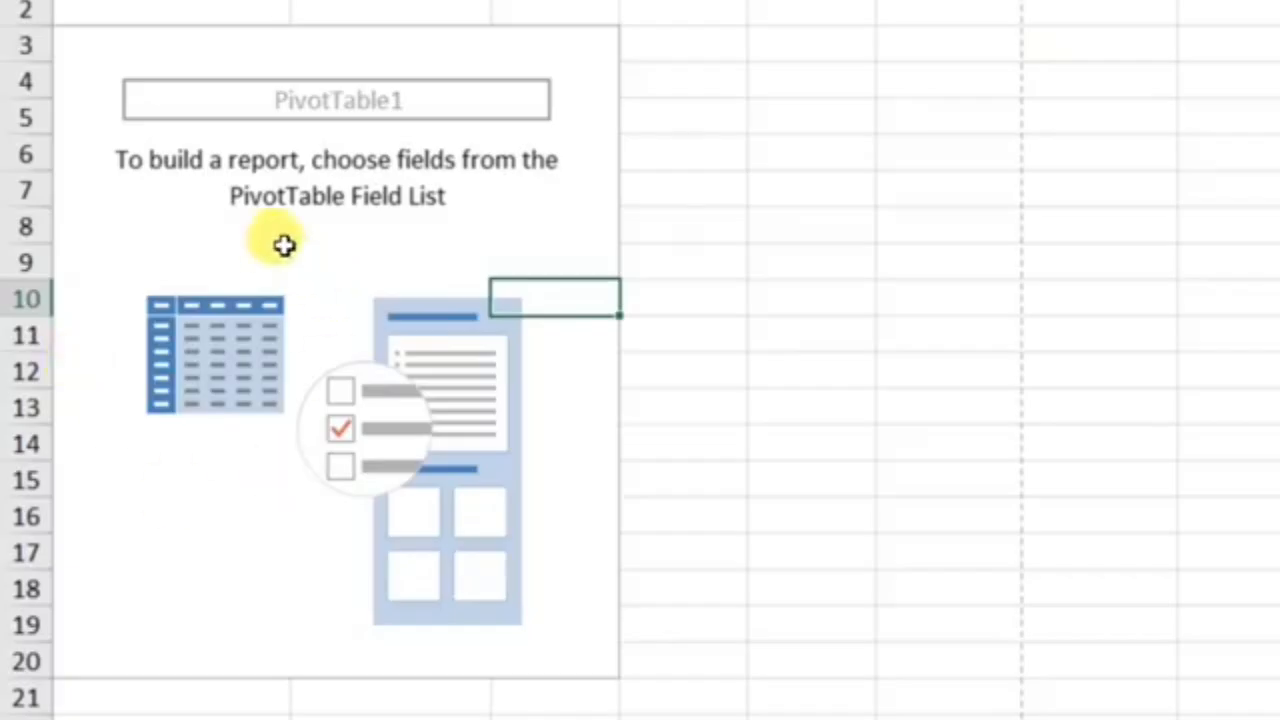
right_click(199, 296)
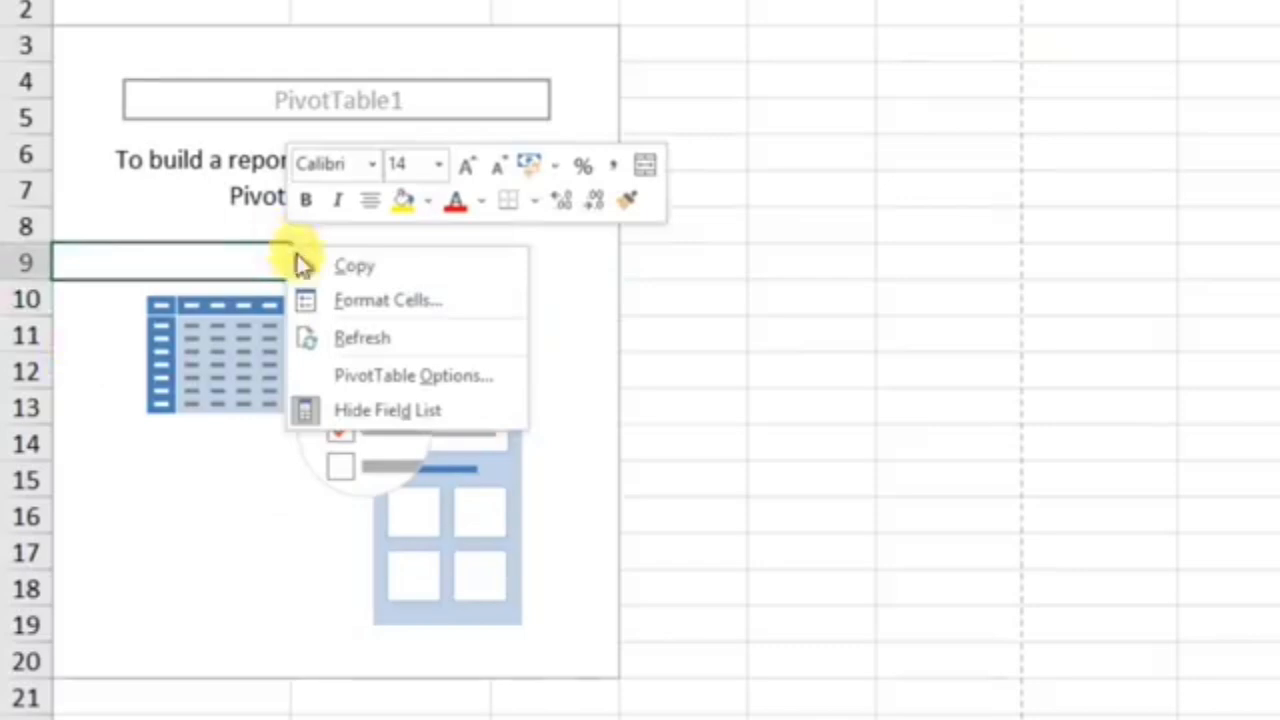
left_click(466, 380)
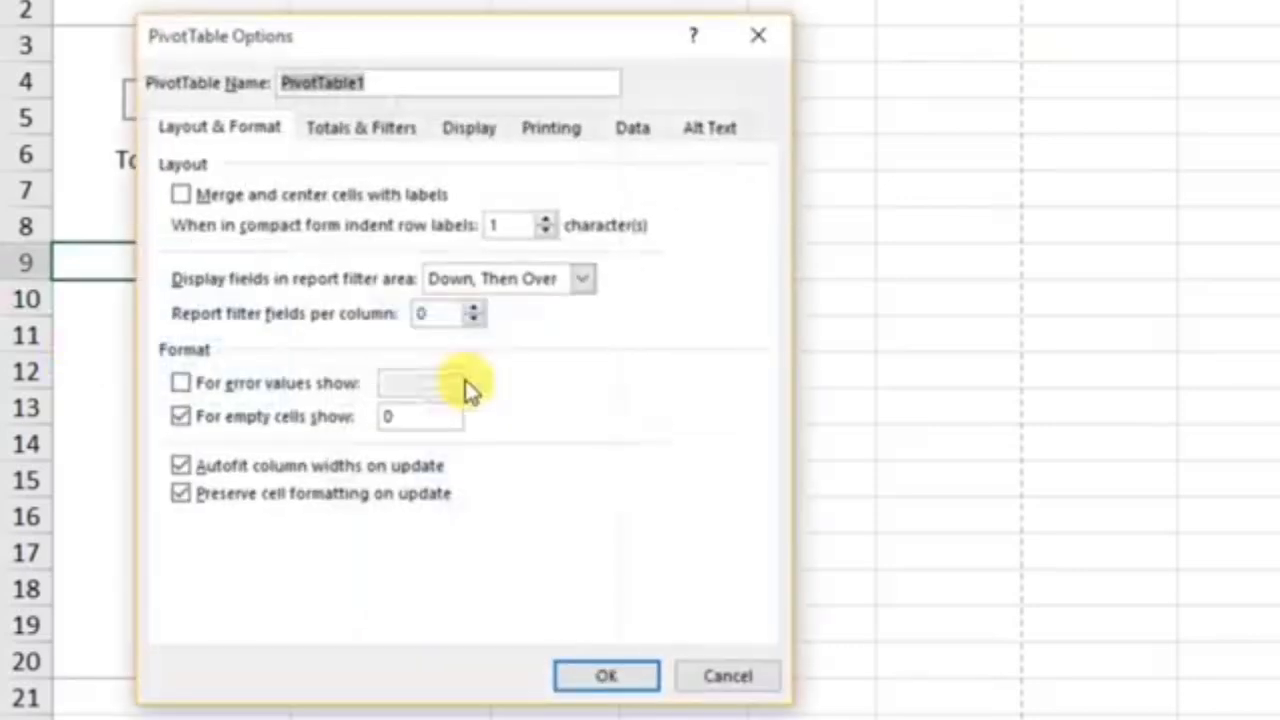
left_click(468, 134)
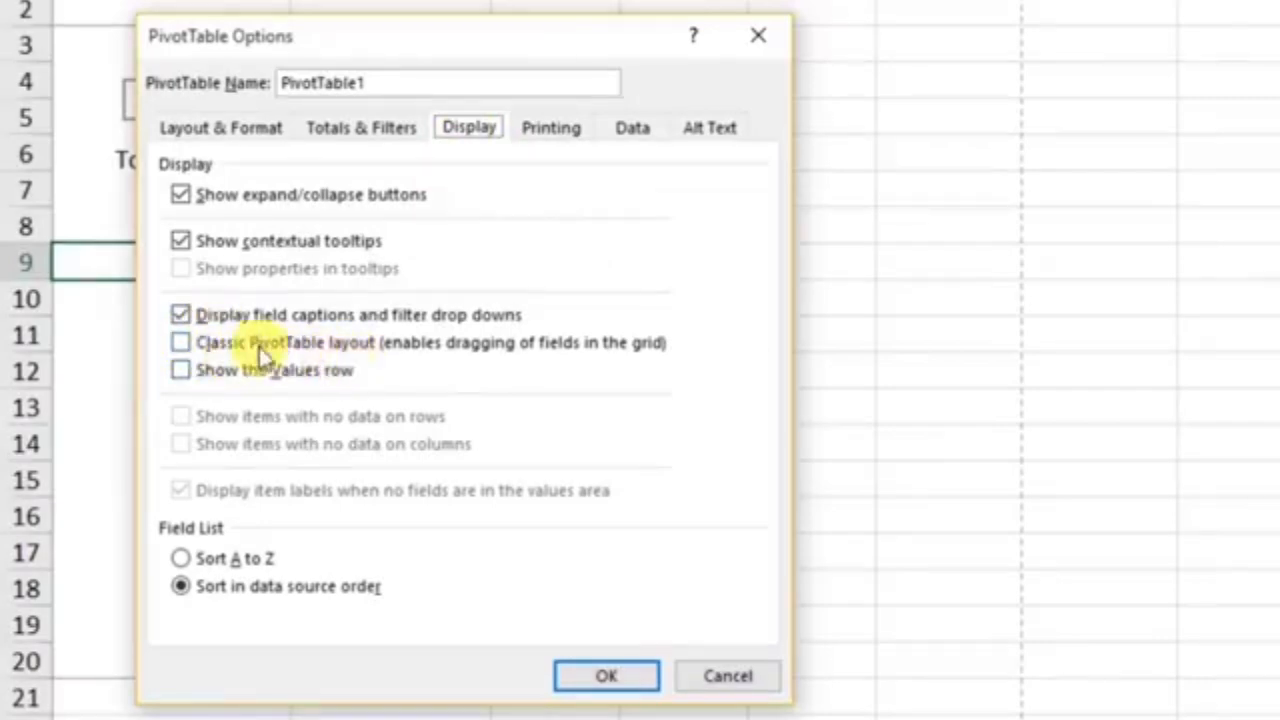
left_click(216, 351)
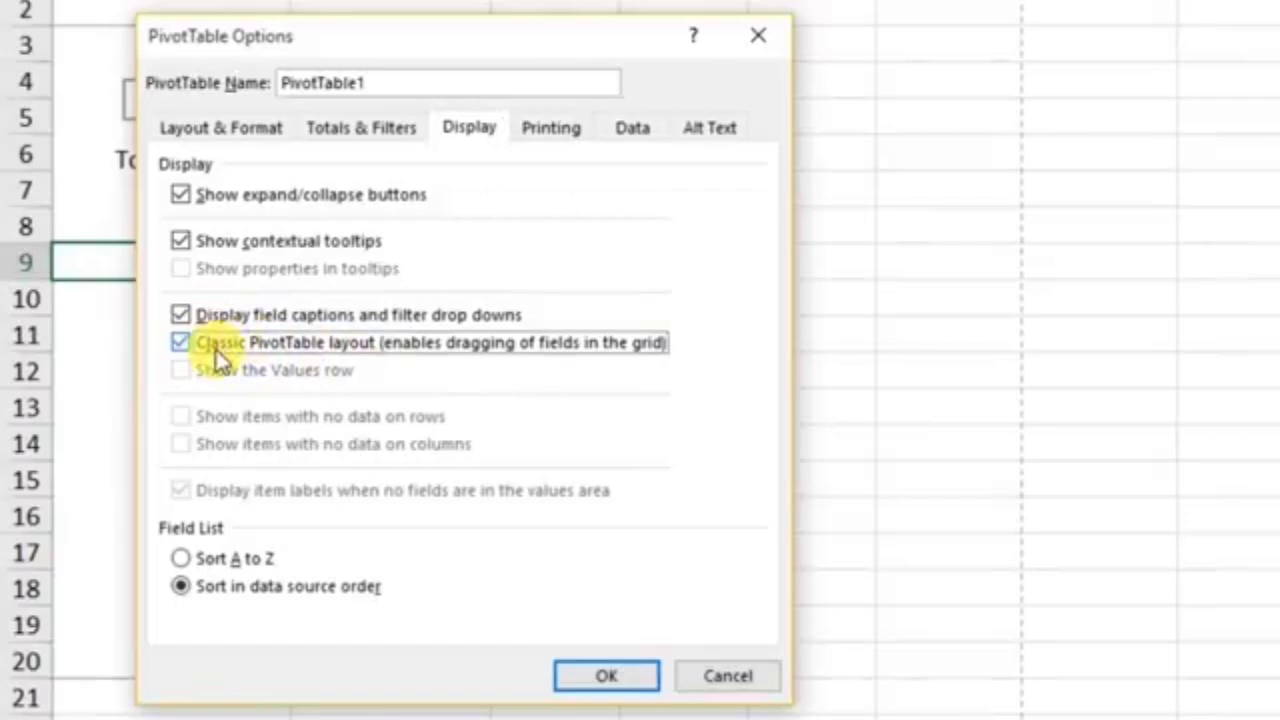
left_click_drag(338, 42, 575, 152)
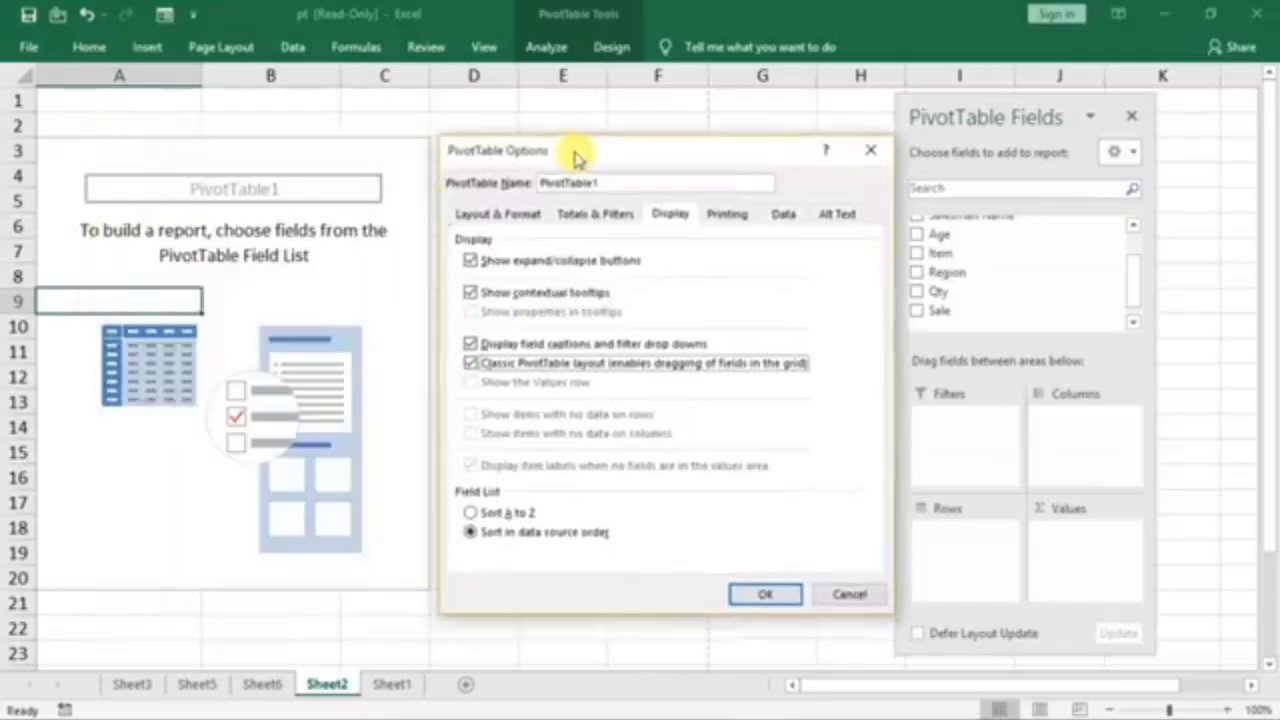
left_click(733, 594)
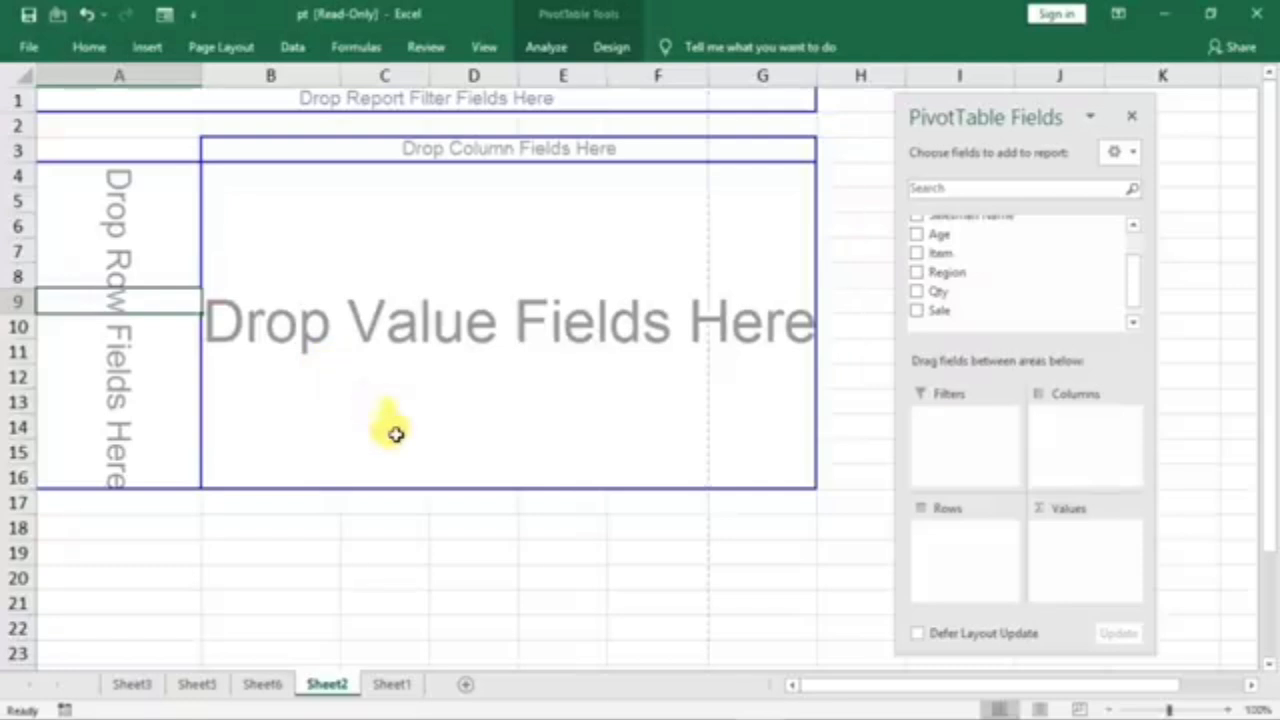
- Build the pivot table in the grid with Item as row field, Region as column field and Qty as value field
left_click(452, 586)
left_click(396, 373)
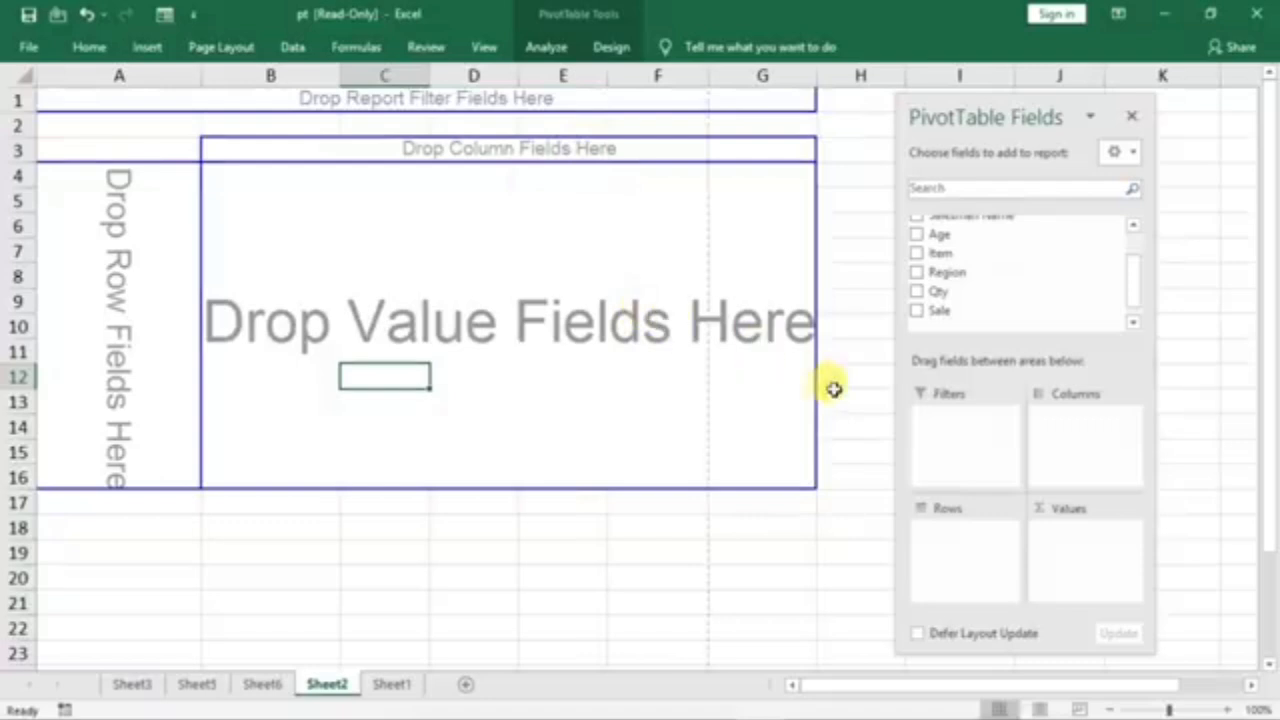
scroll(1040, 300, "up", 1)
left_click_drag(968, 302, 97, 266)
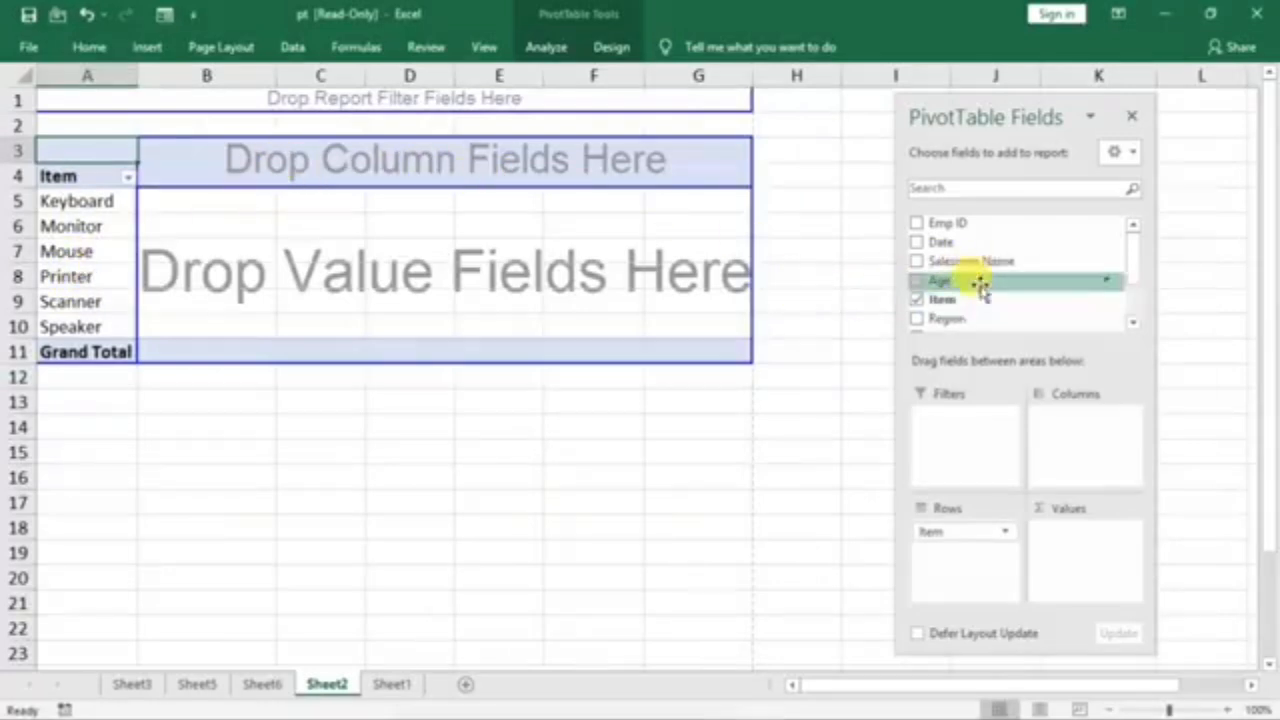
left_click_drag(968, 318, 468, 152)
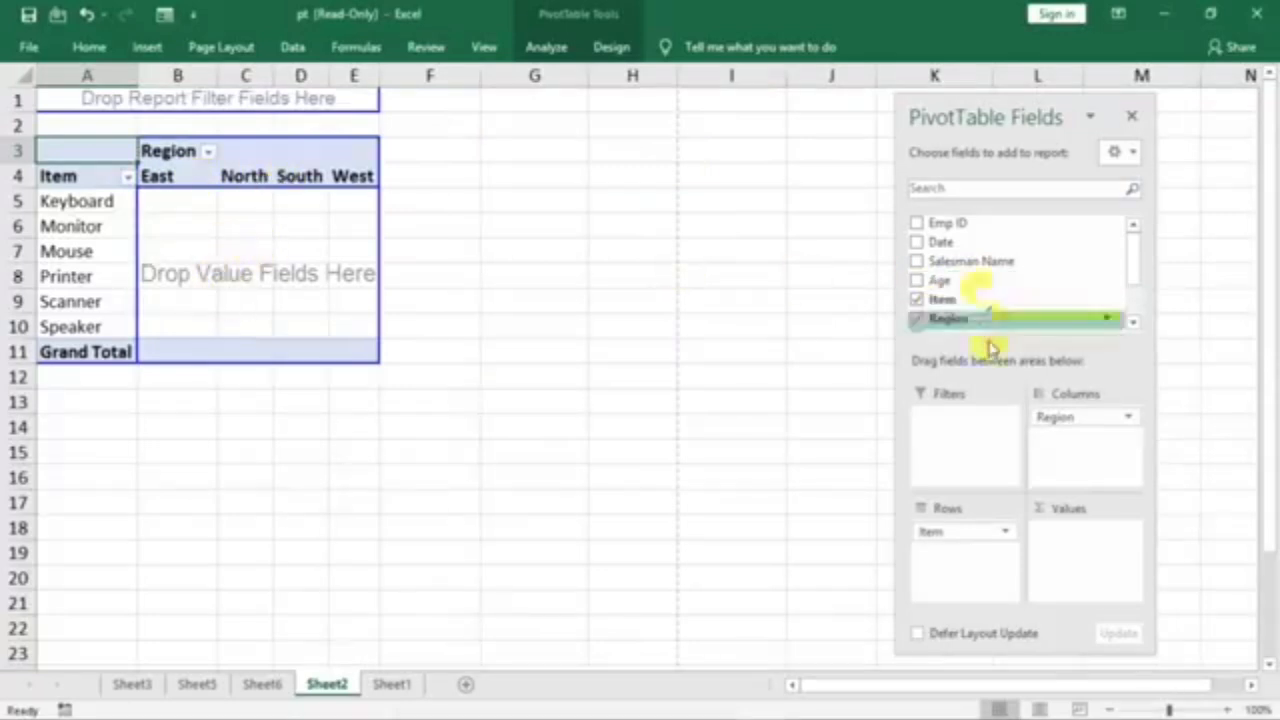
scroll(991, 323, "down", 1)
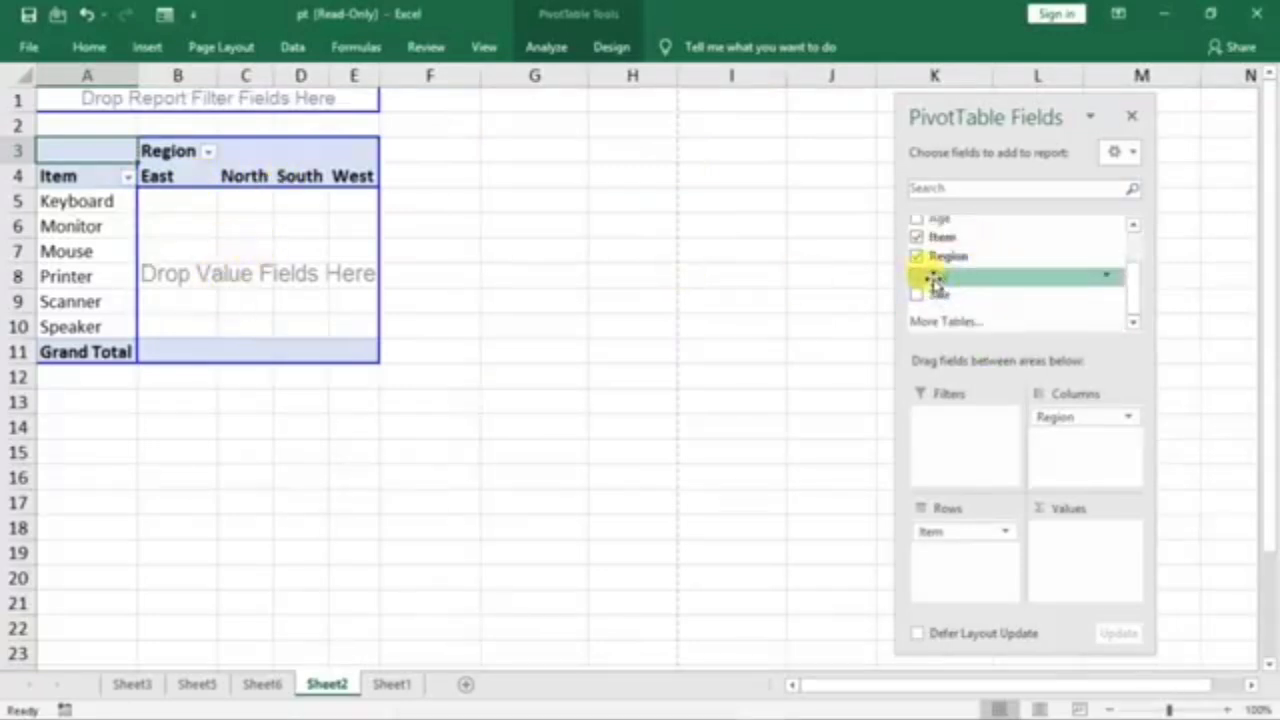
left_click_drag(935, 284, 258, 282)
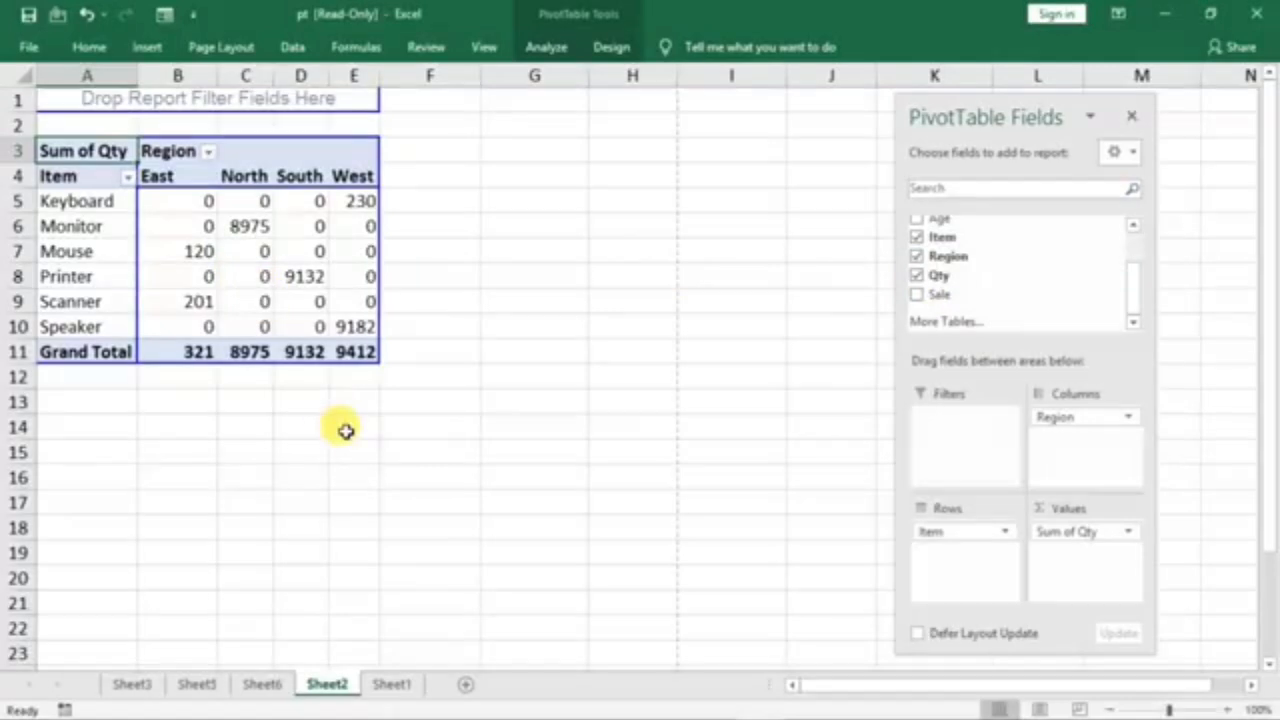
- Check the source data on Sheet1 and add the Date field as report filter of the Sheet2 pivot table
left_click(535, 468)
scroll(503, 457, "up", 3, "ctrl")
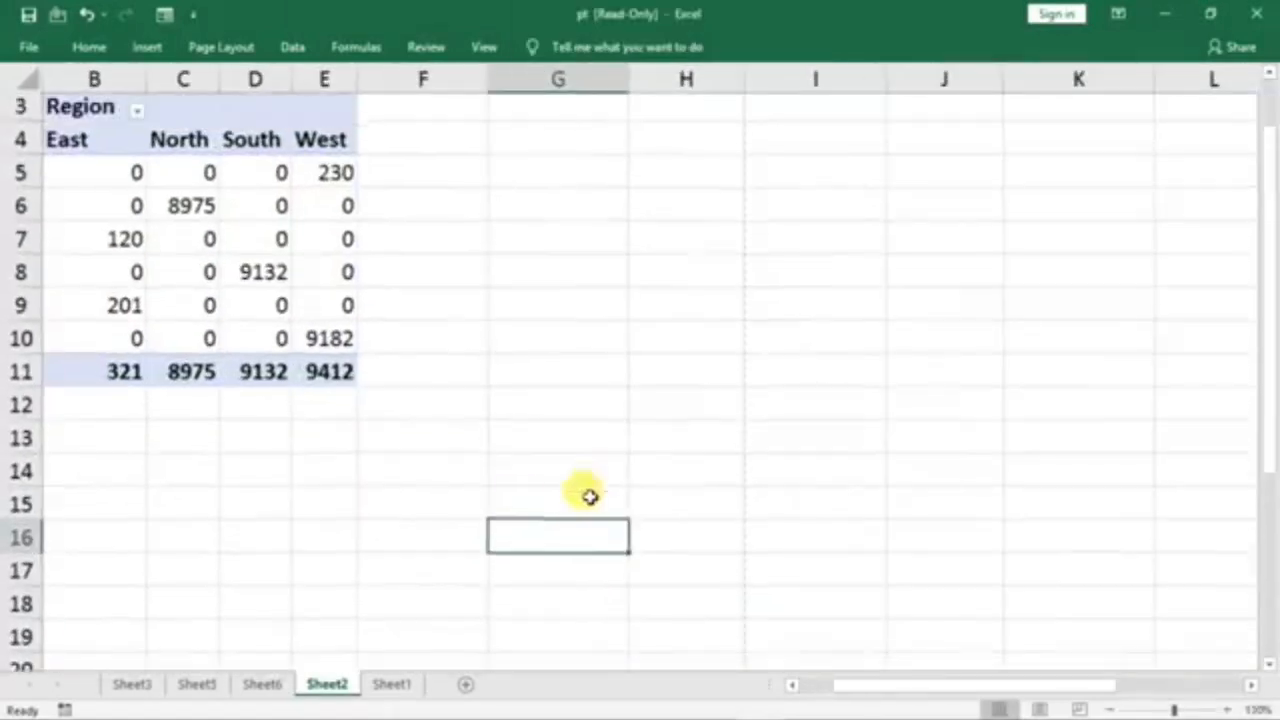
scroll(515, 430, "left", 1)
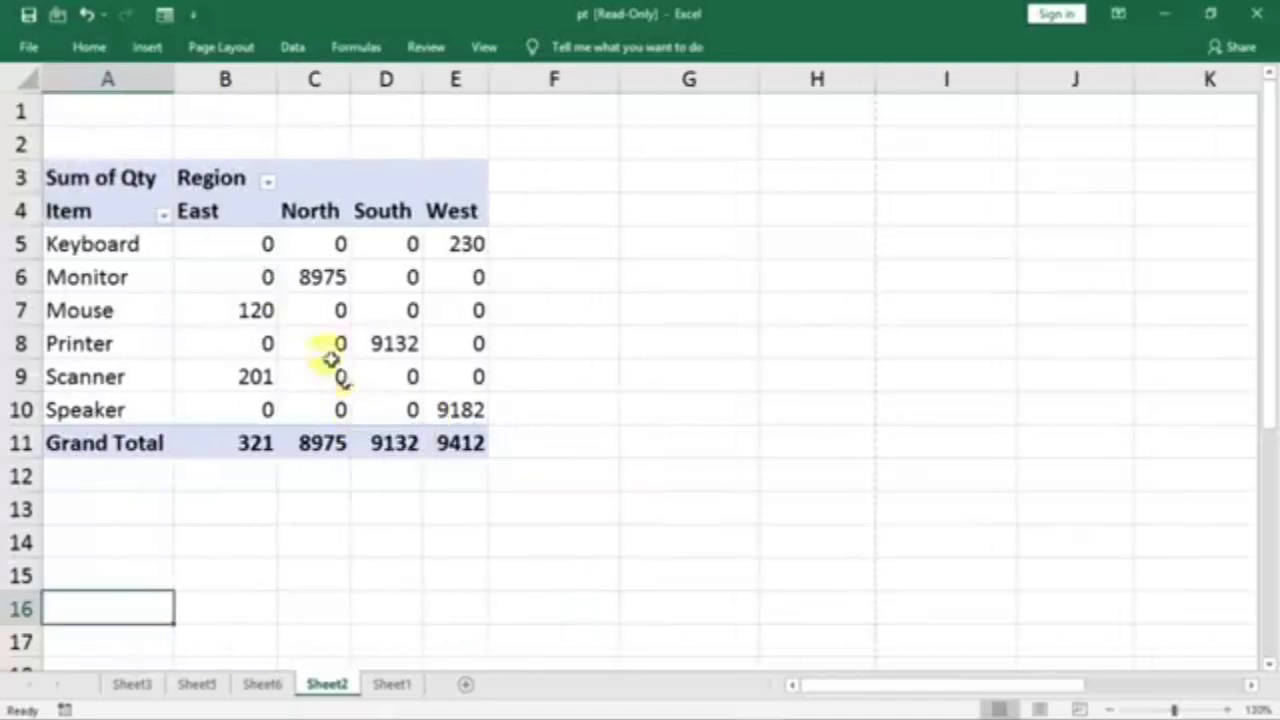
left_click(300, 336)
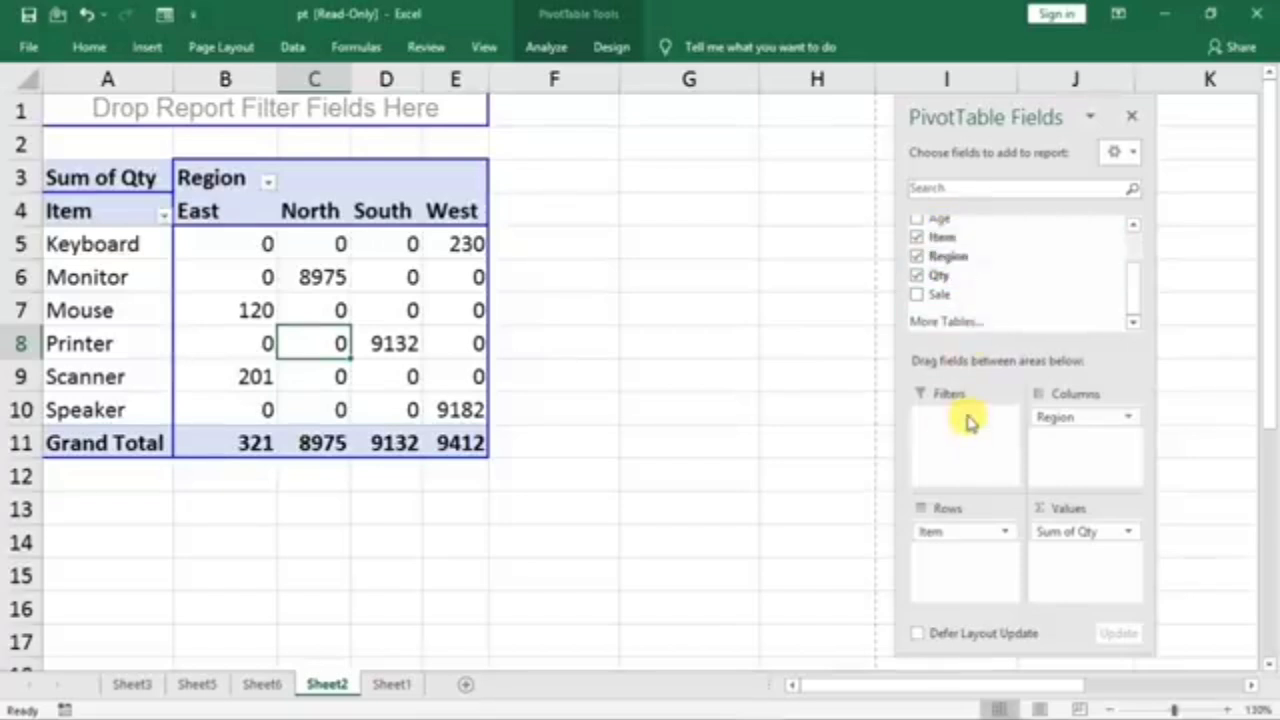
left_click(389, 685)
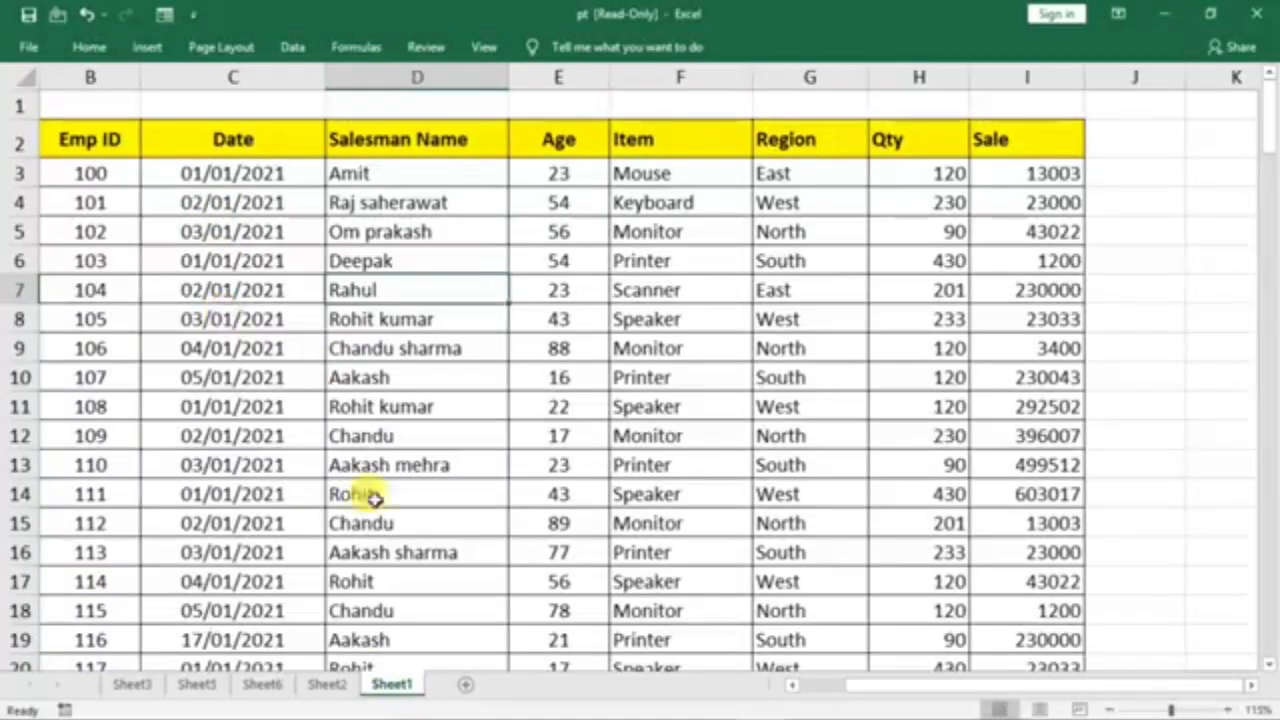
left_click(327, 684)
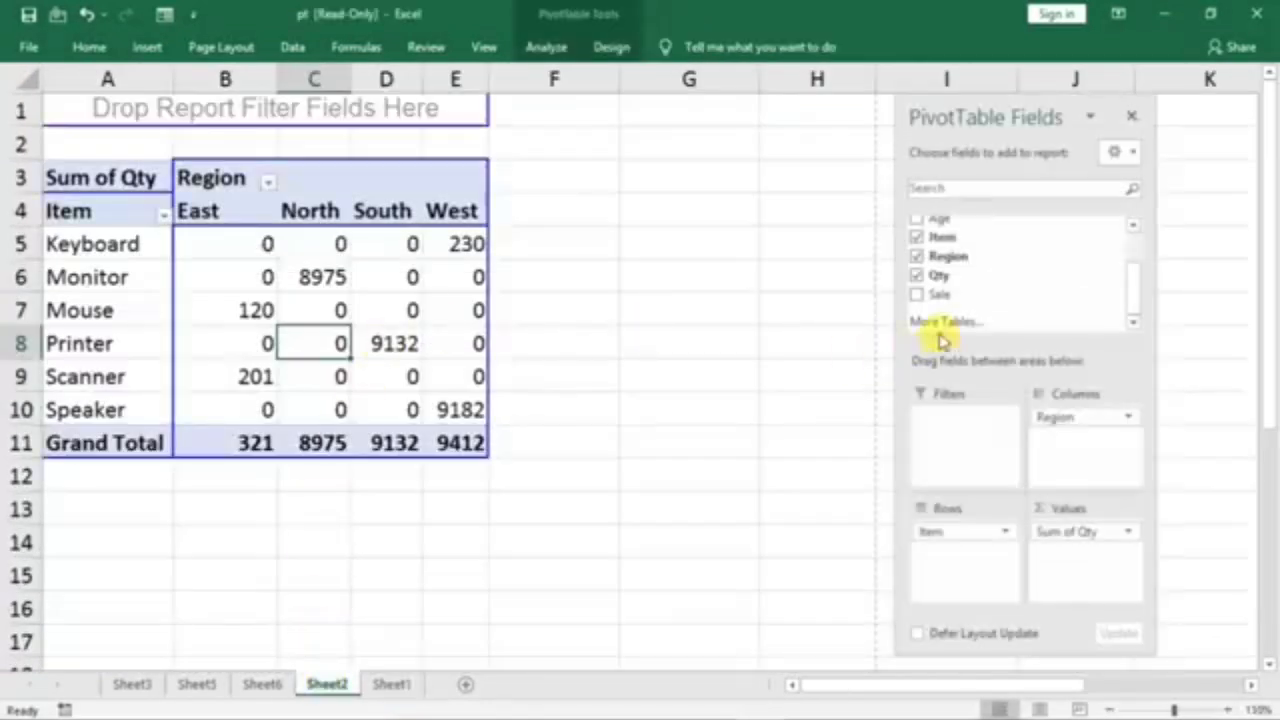
scroll(950, 300, "up", 3)
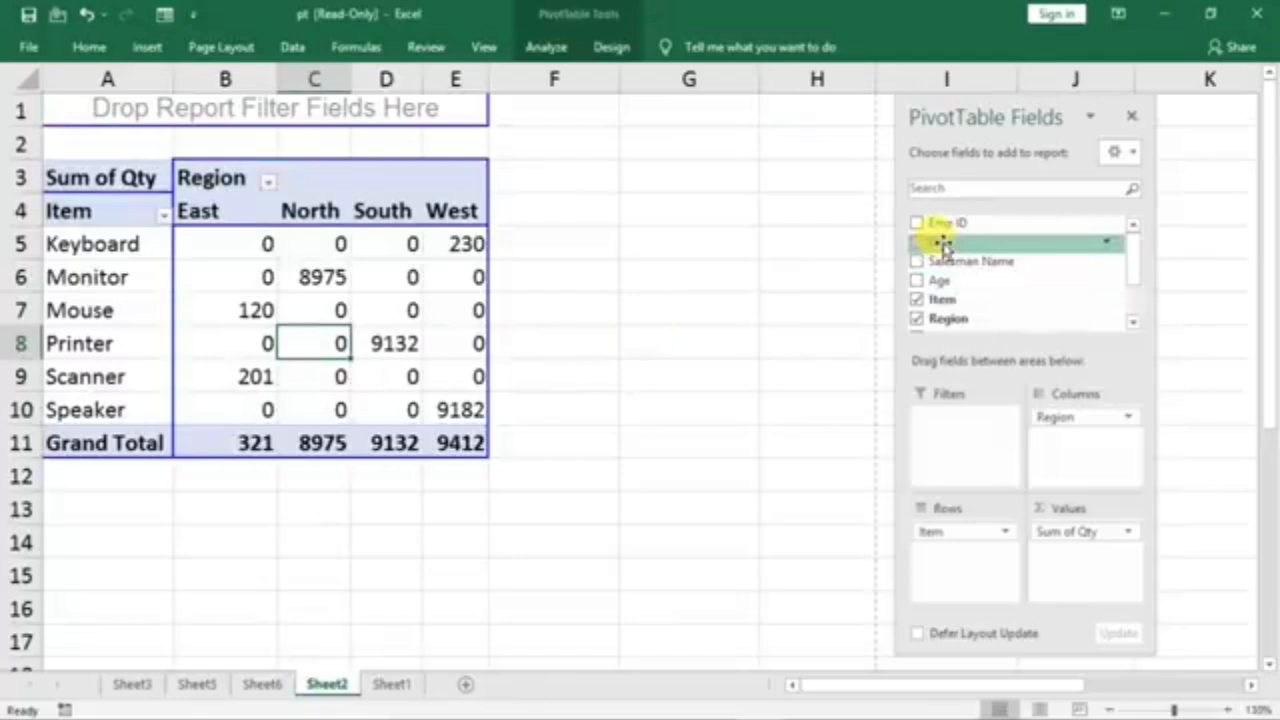
left_click_drag(943, 243, 943, 449)
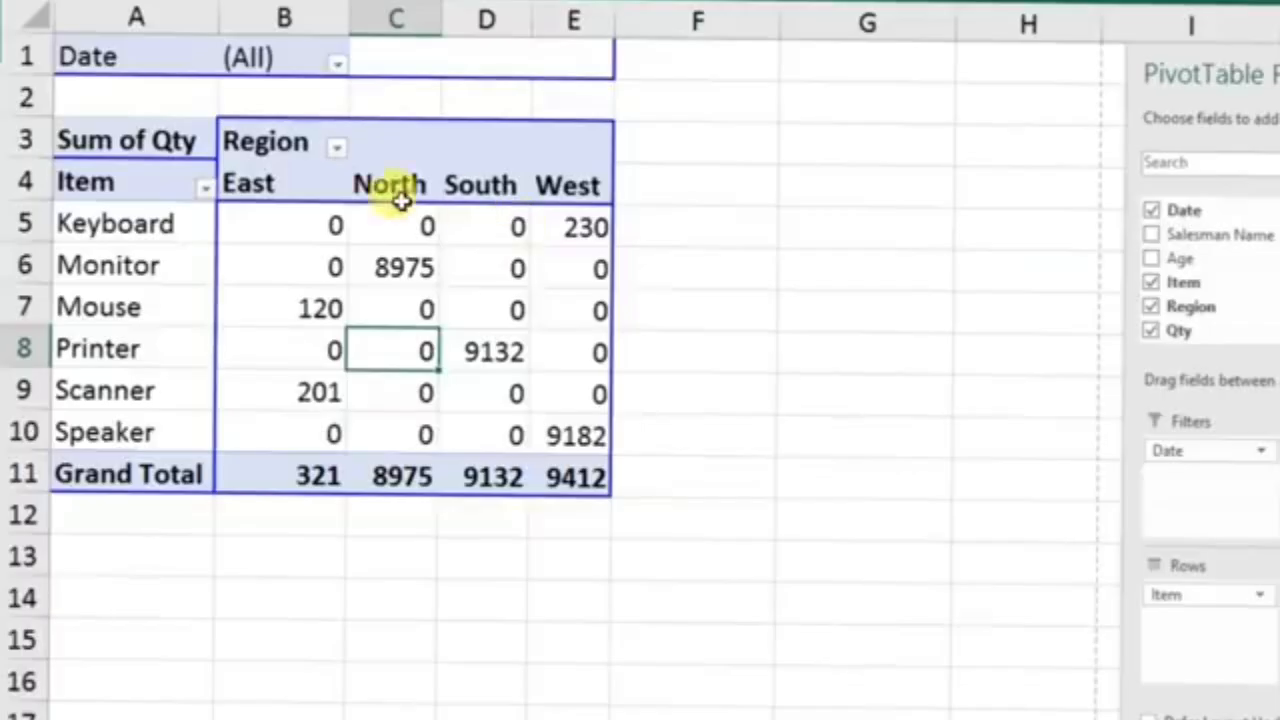
- Filter the pivot table report to the single date 02/01/2021
left_click(338, 70)
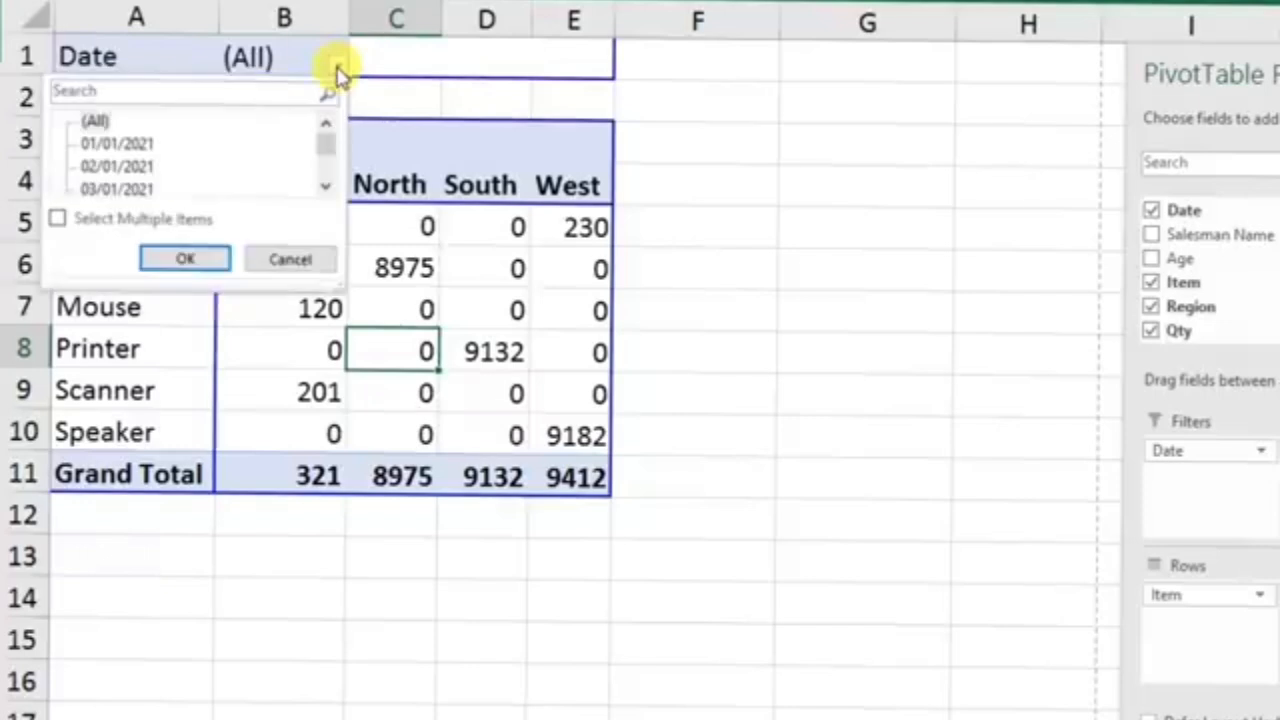
left_click(142, 172)
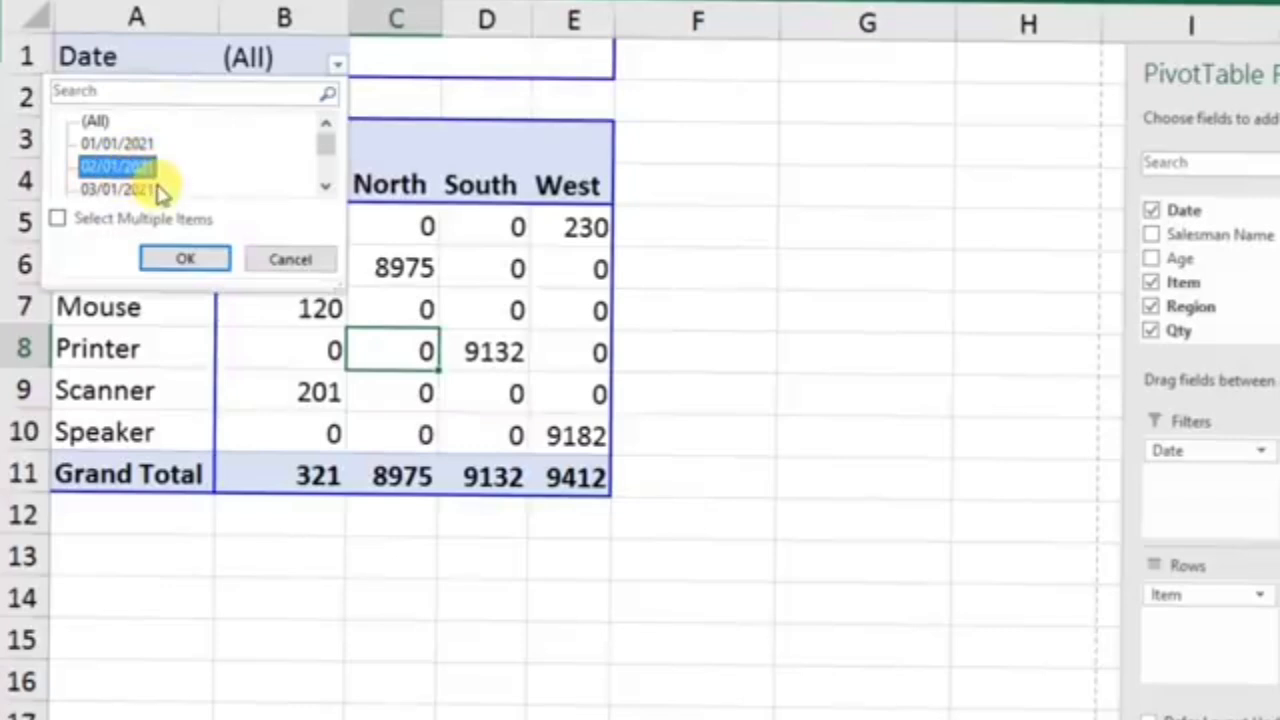
left_click(185, 258)
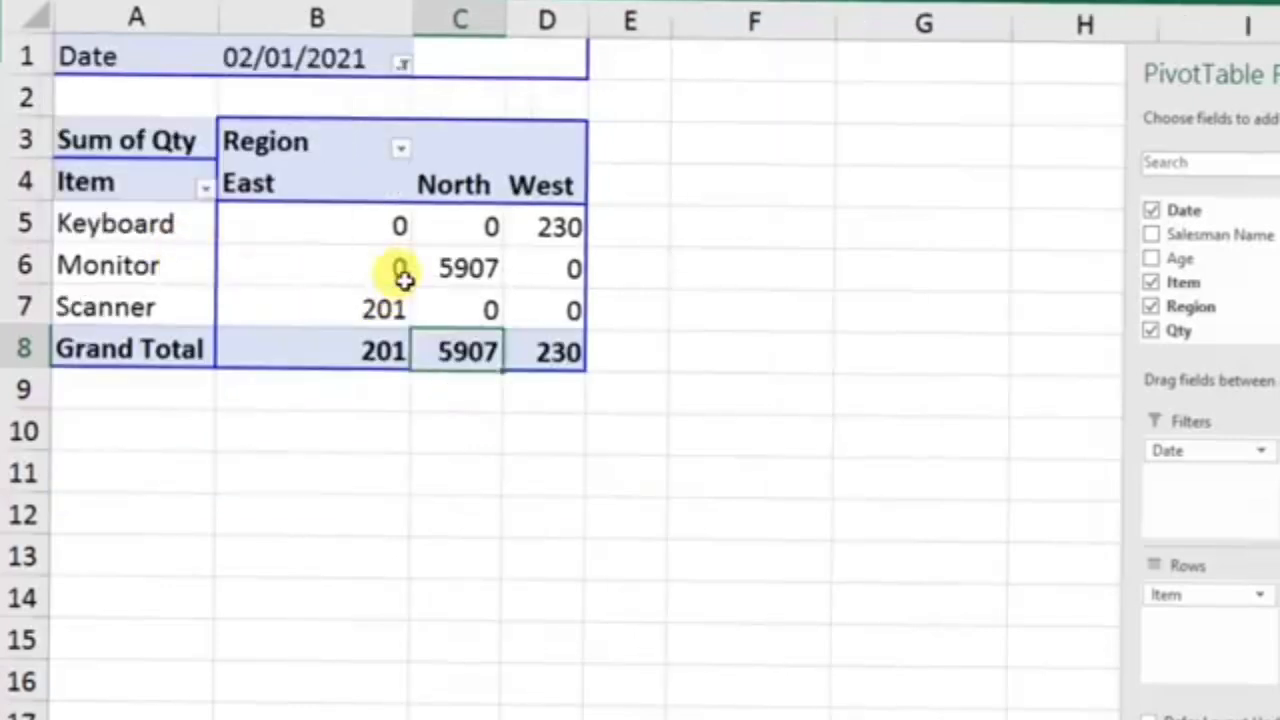
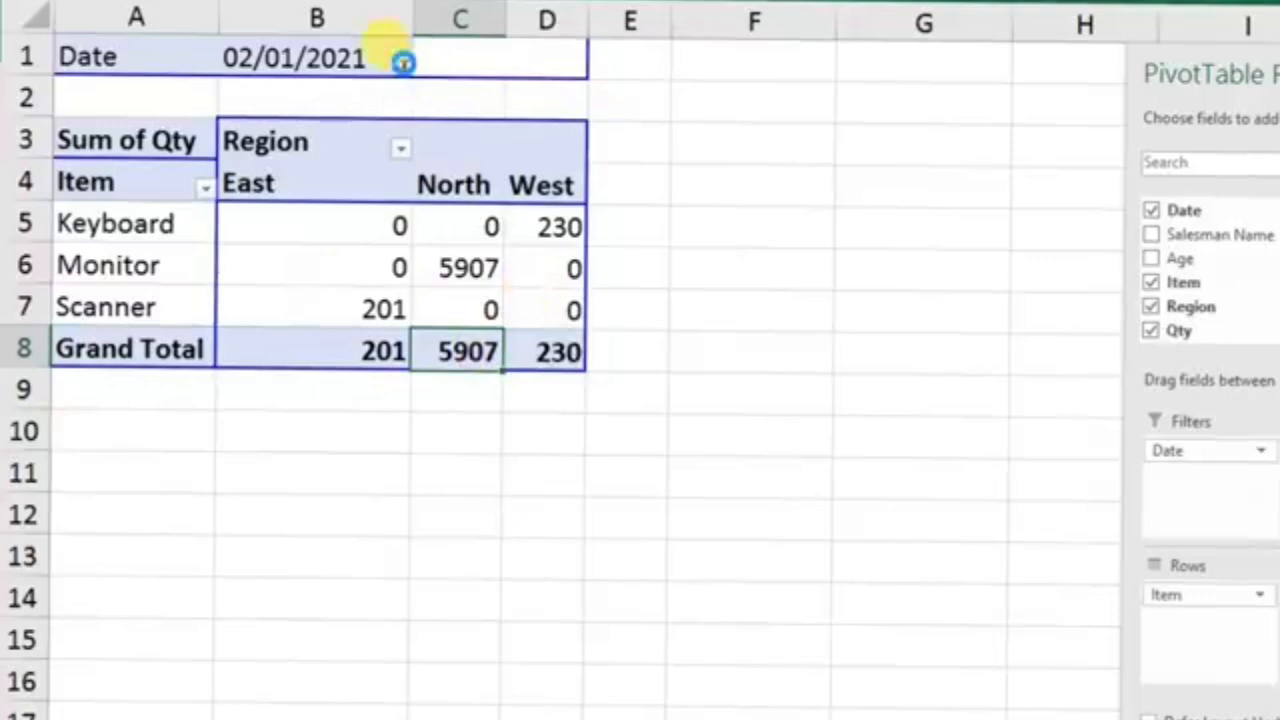
- Change the report's Date filter to 17/01/2021
left_click(402, 62)
scroll(182, 168, "down", 2)
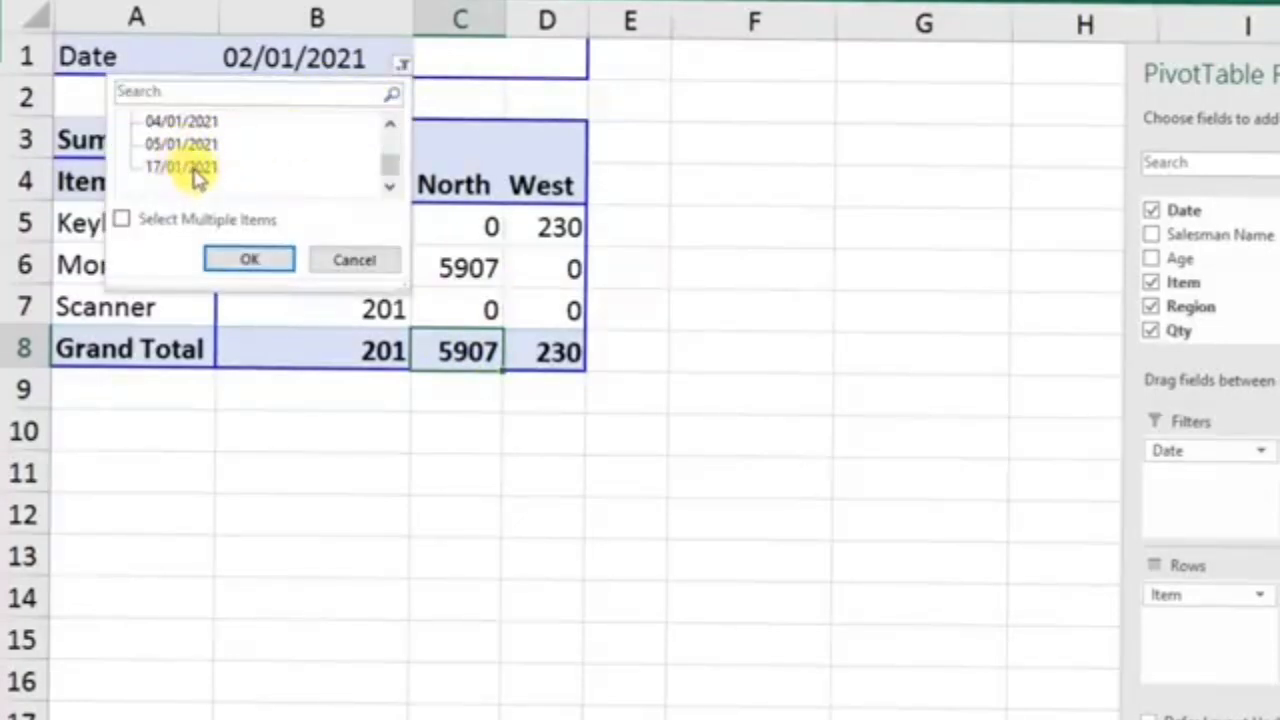
left_click(177, 172)
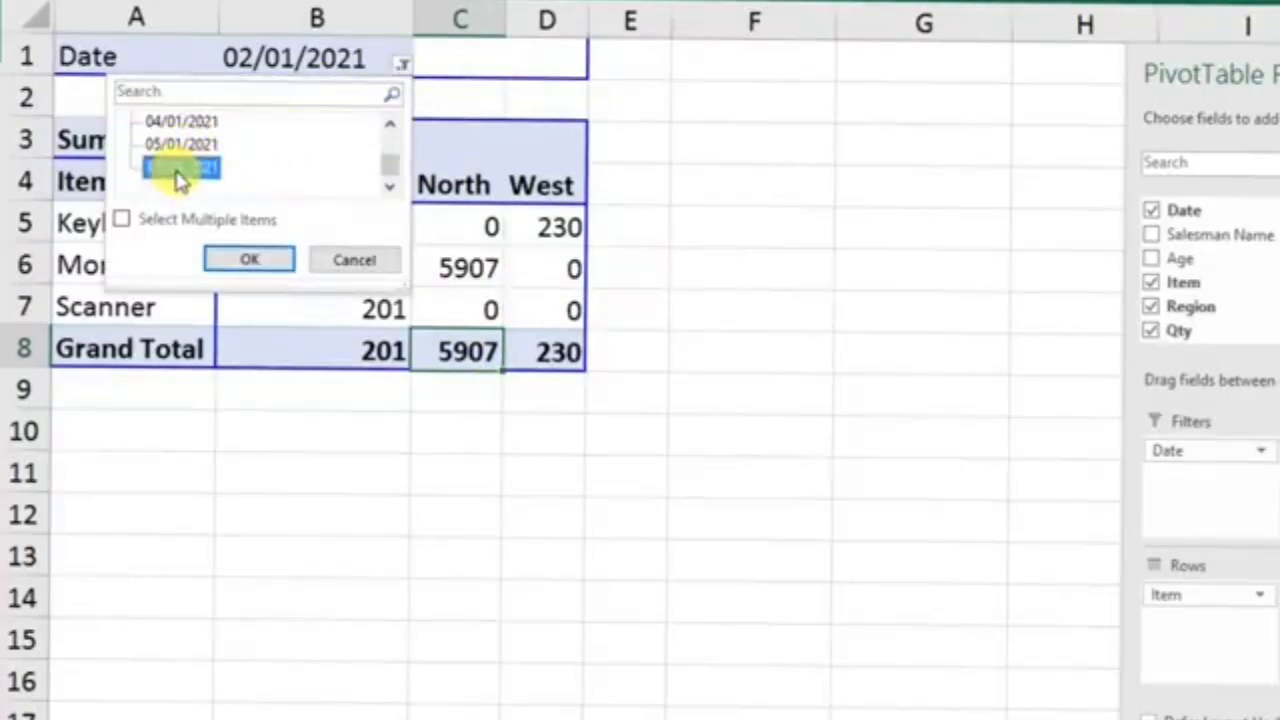
left_click(247, 262)
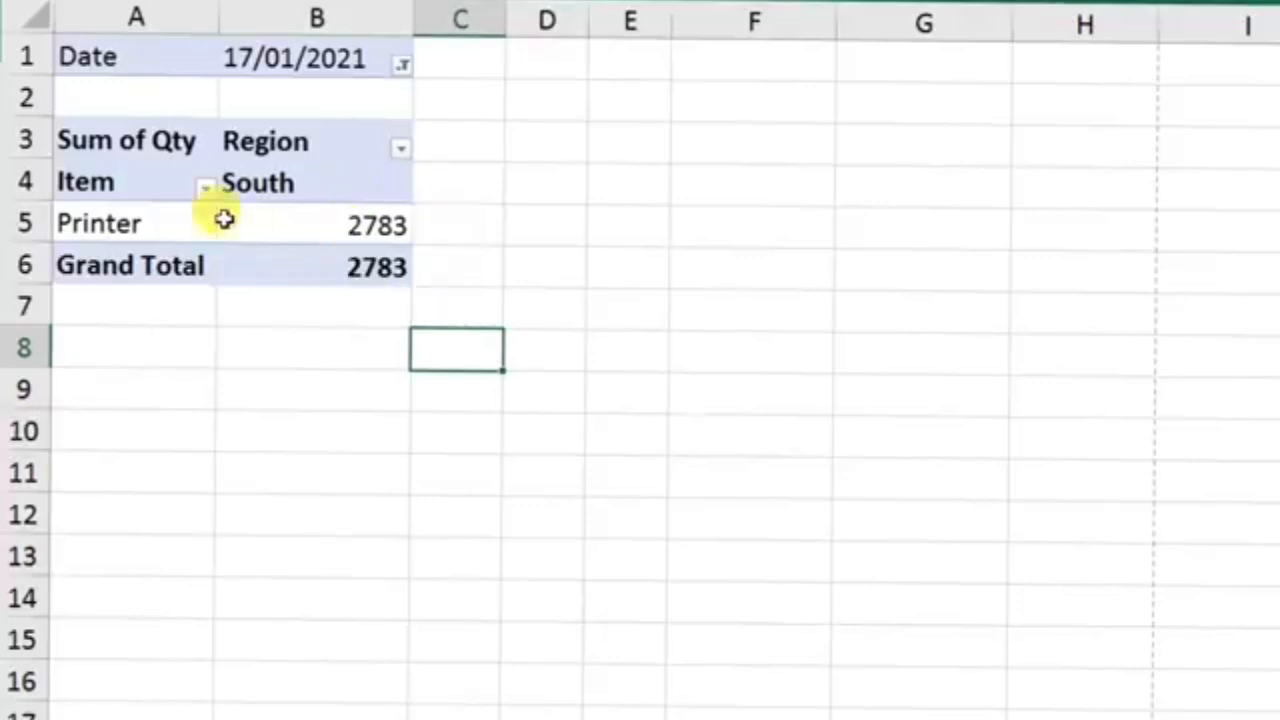
- Reset the Date report filter to show all dates
left_click(403, 66)
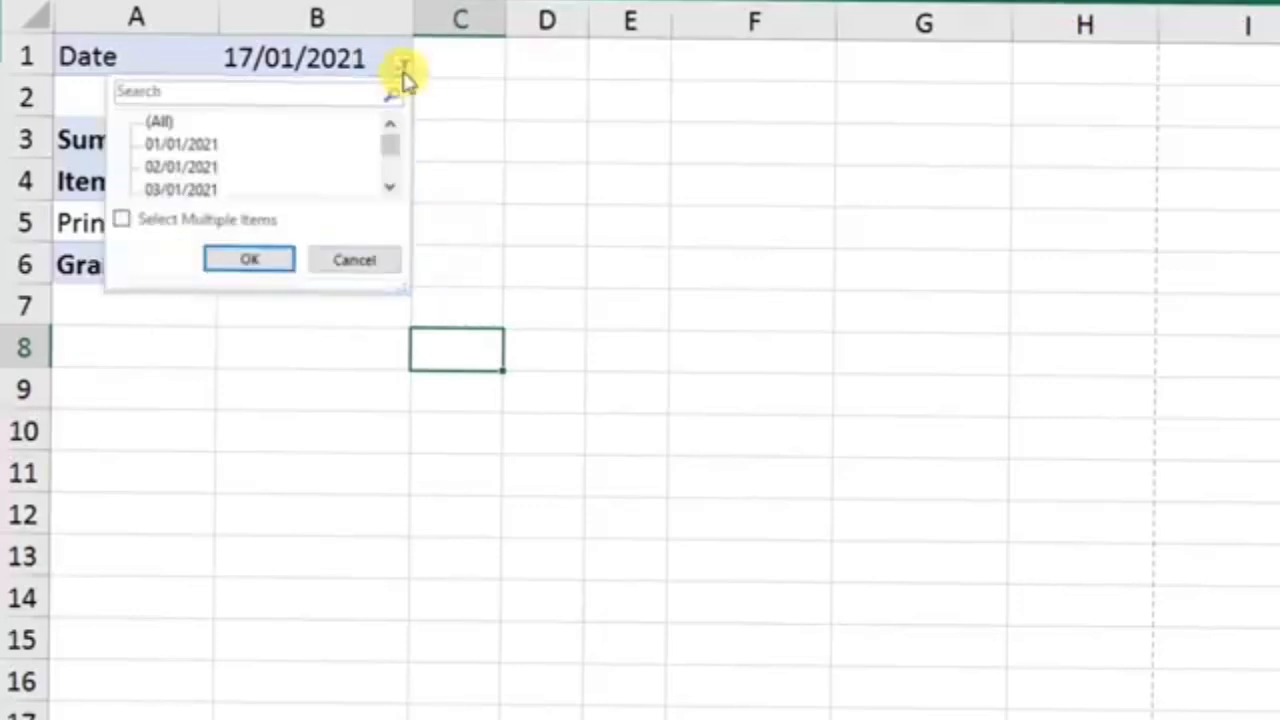
left_click(158, 122)
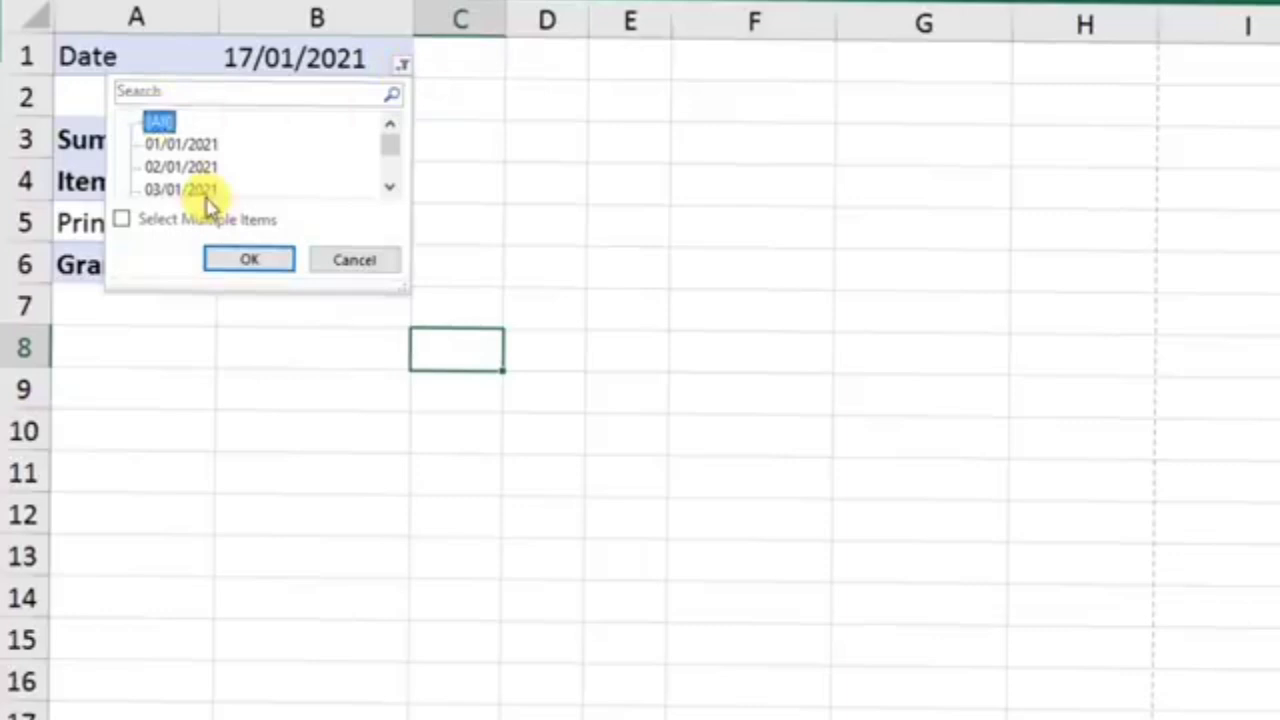
left_click(222, 262)
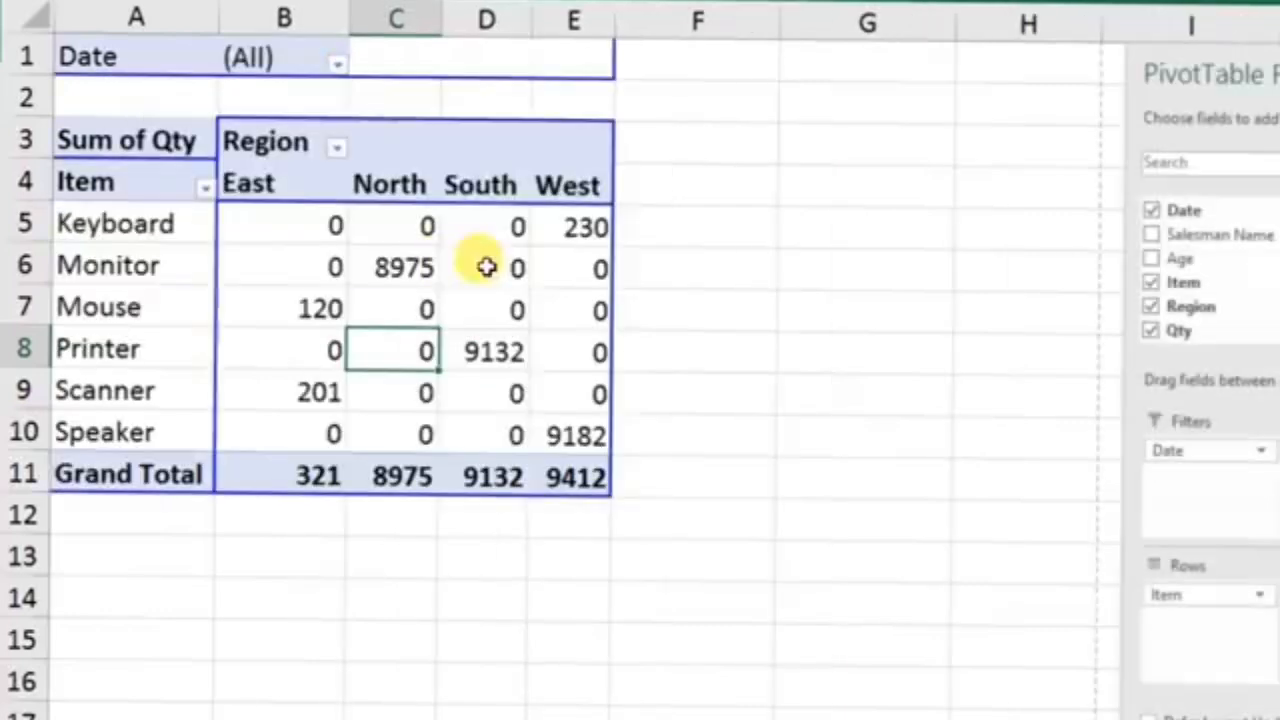
- Filter the report by multiple dates, selecting only 01/01/2021, 03/01/2021 and 05/01/2021 in the Date filter
left_click(339, 66)
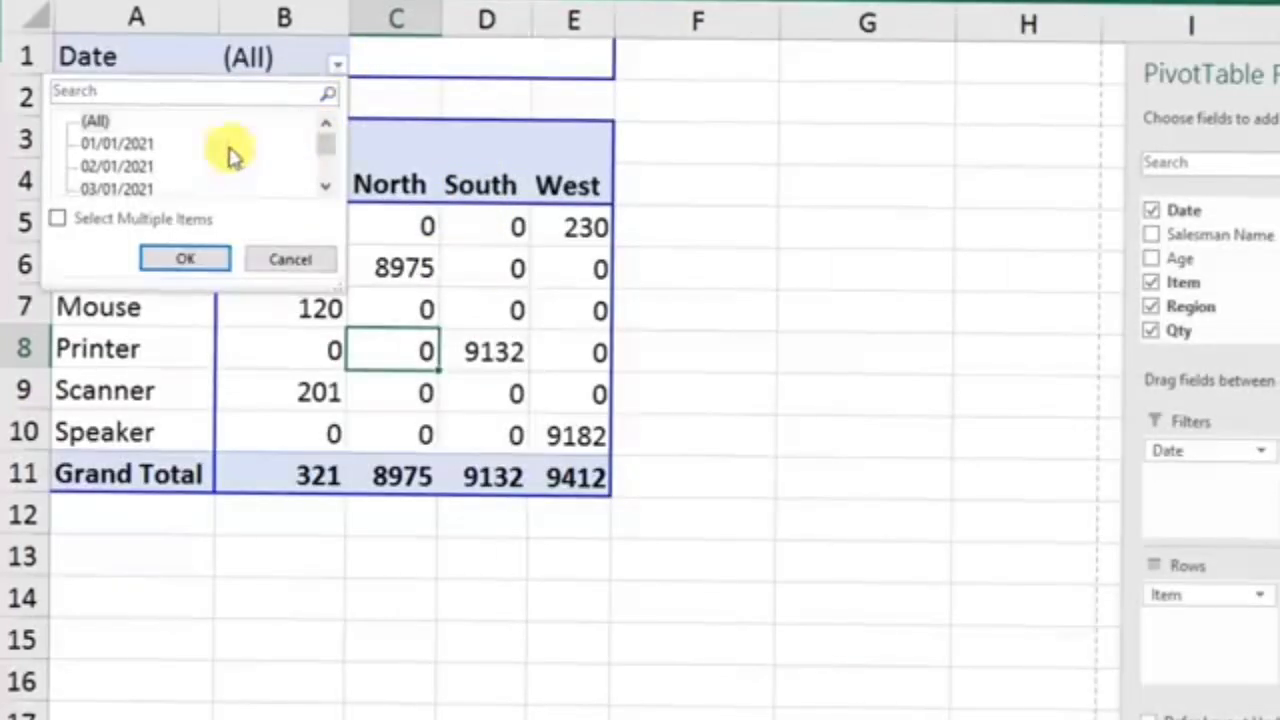
left_click(58, 218)
left_click(86, 121)
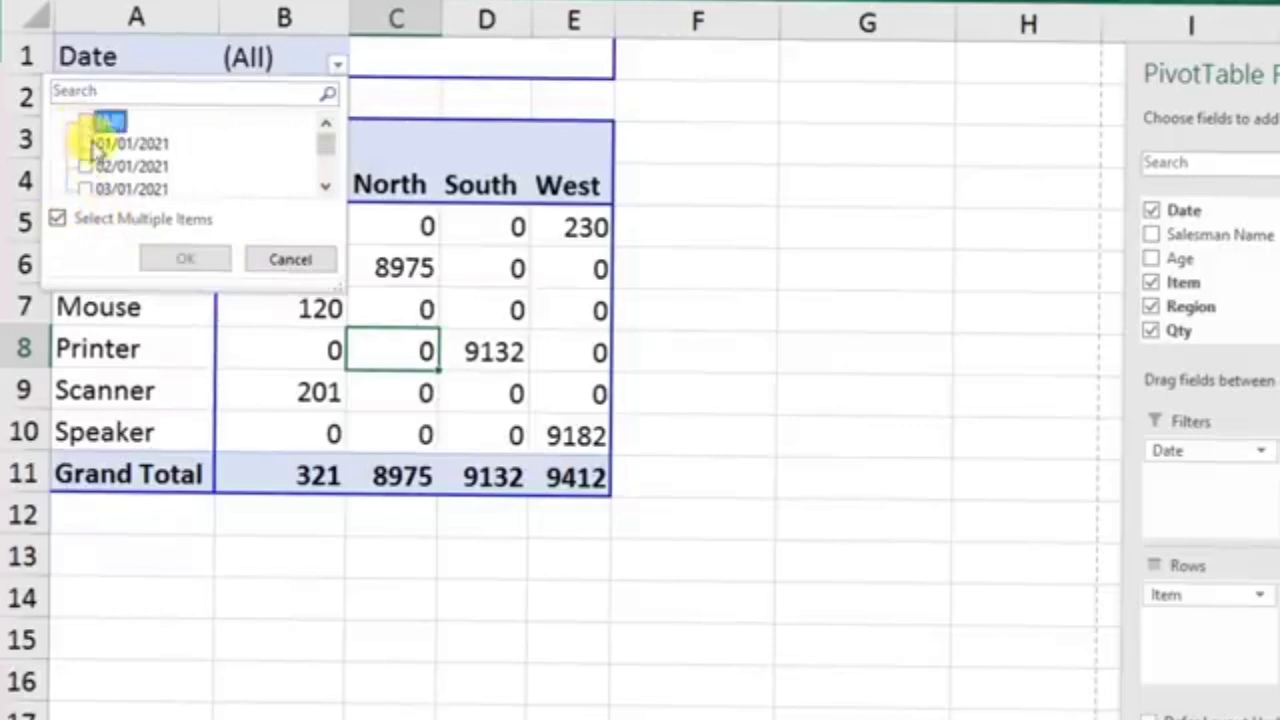
left_click(86, 143)
left_click(86, 189)
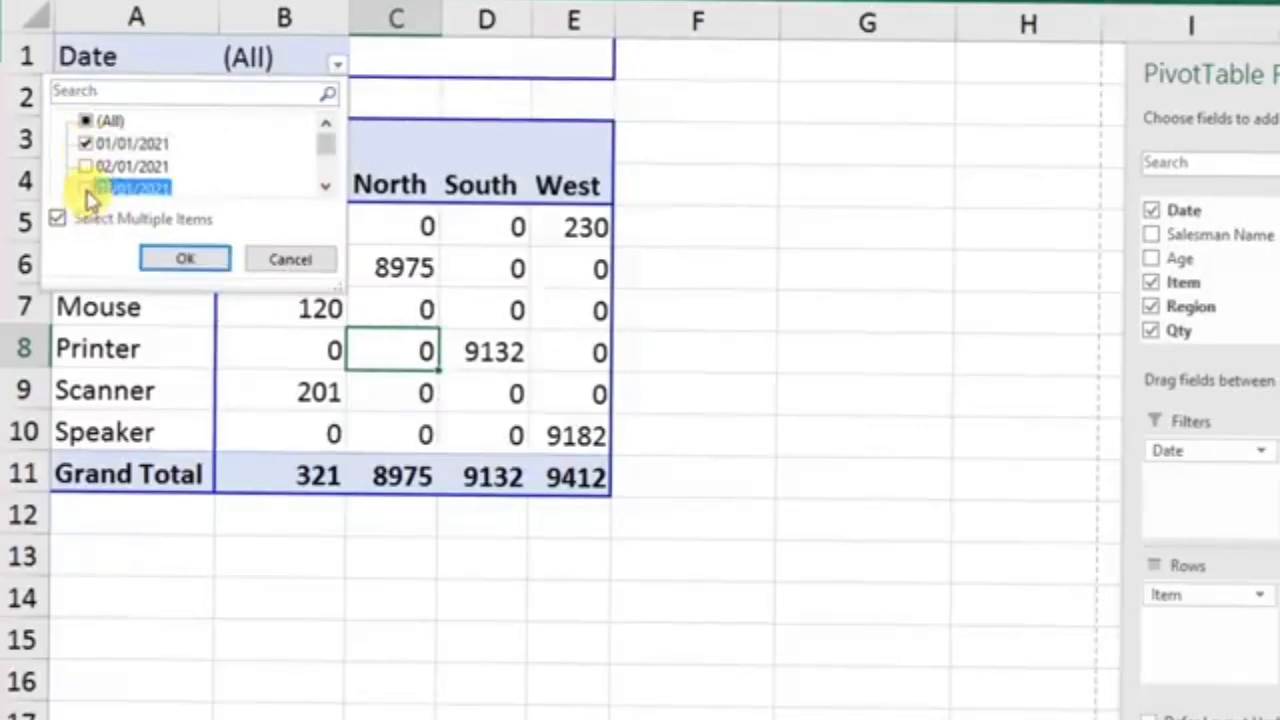
scroll(110, 175, "down", 1)
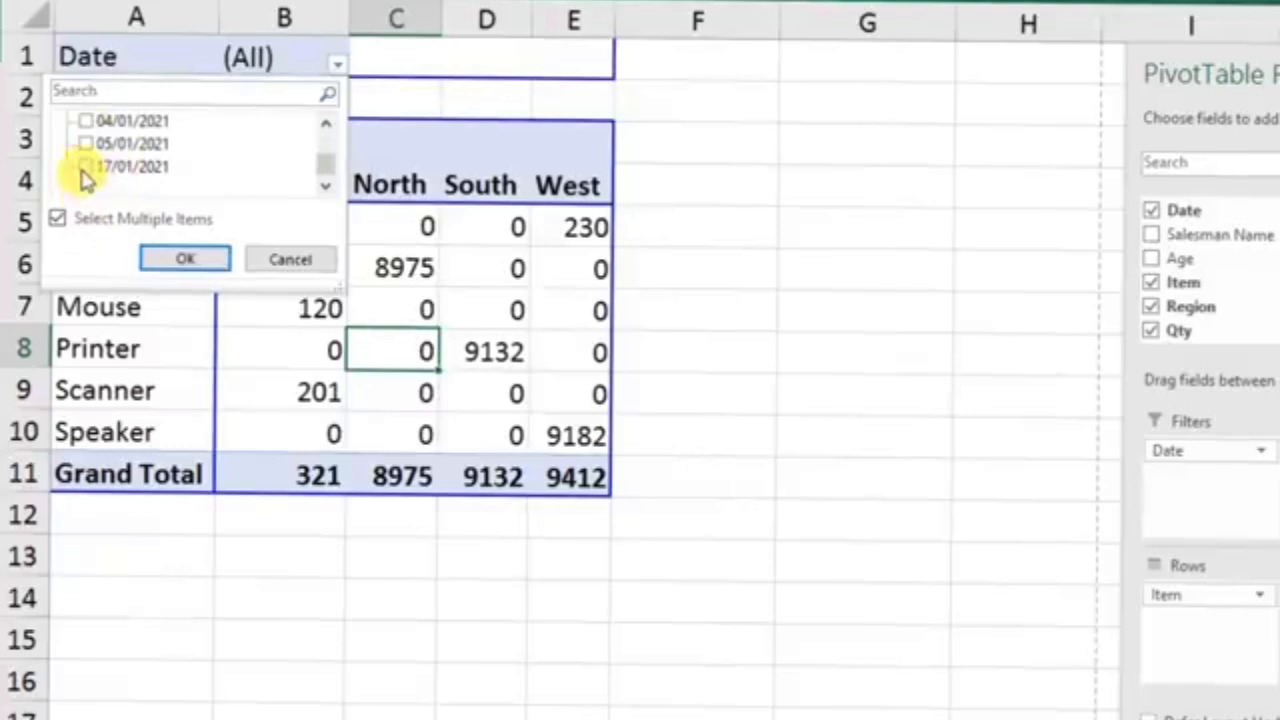
left_click(86, 144)
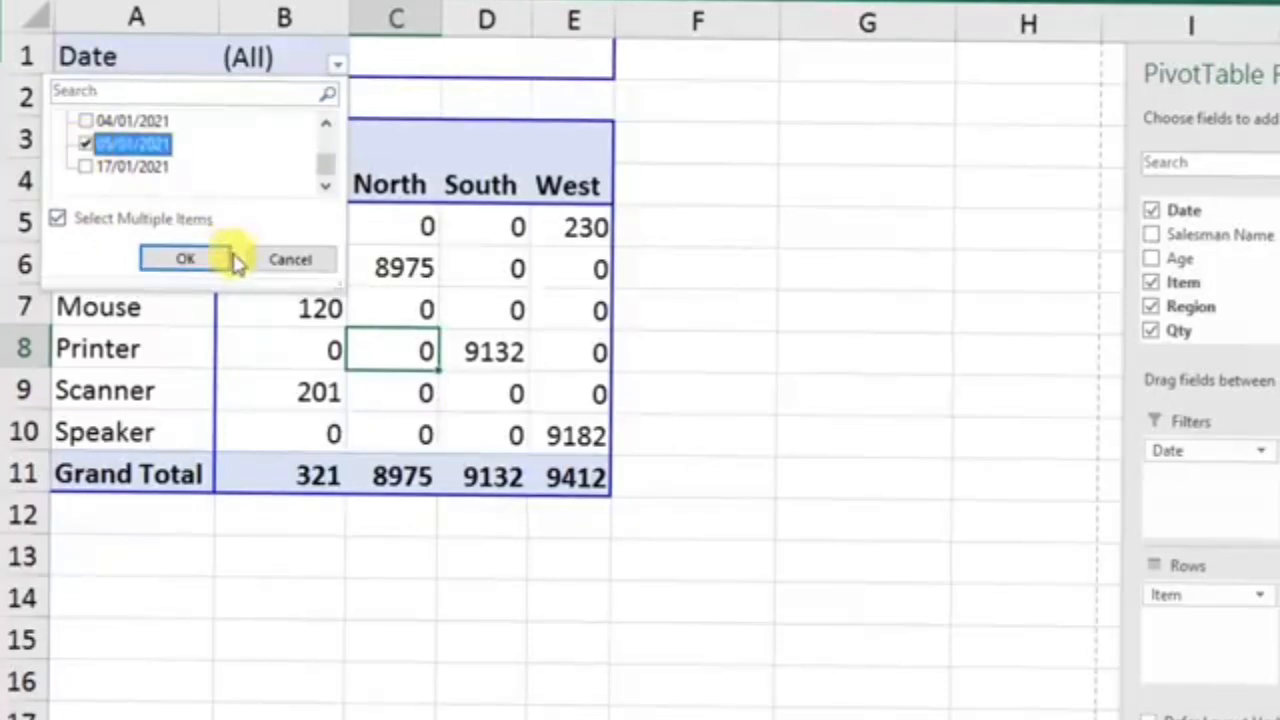
scroll(146, 172, "up", 2)
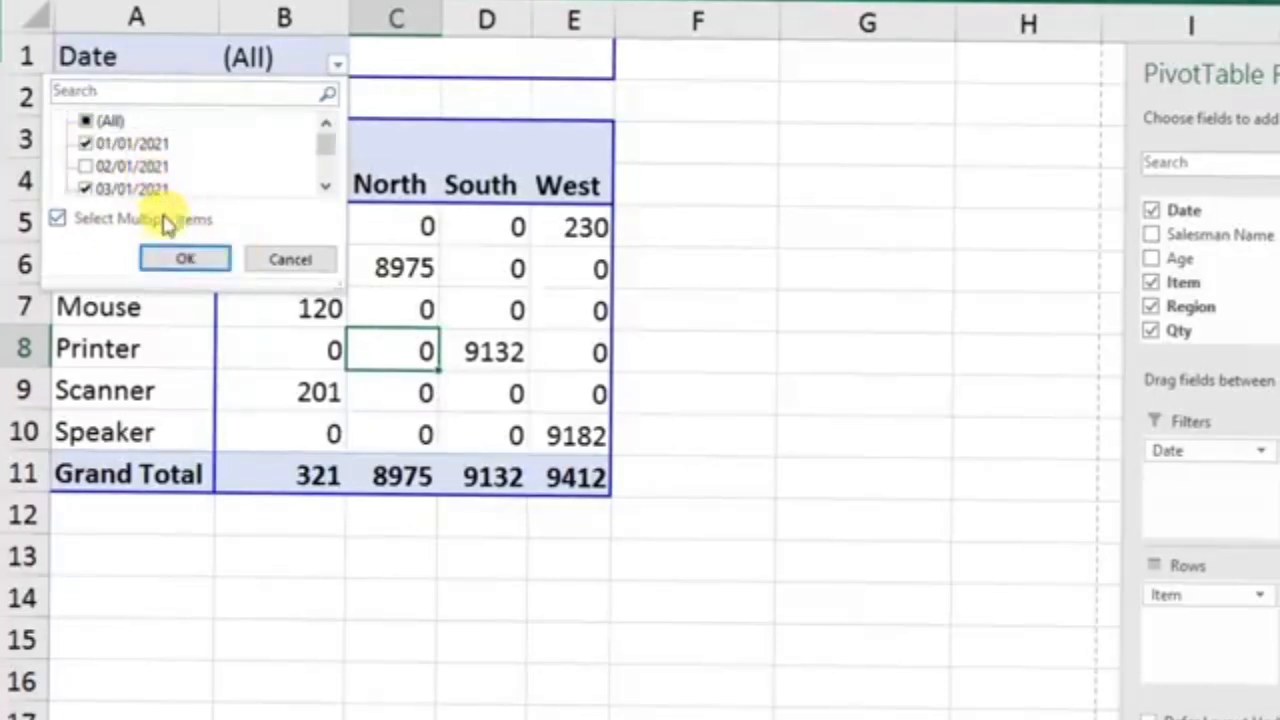
left_click(185, 258)
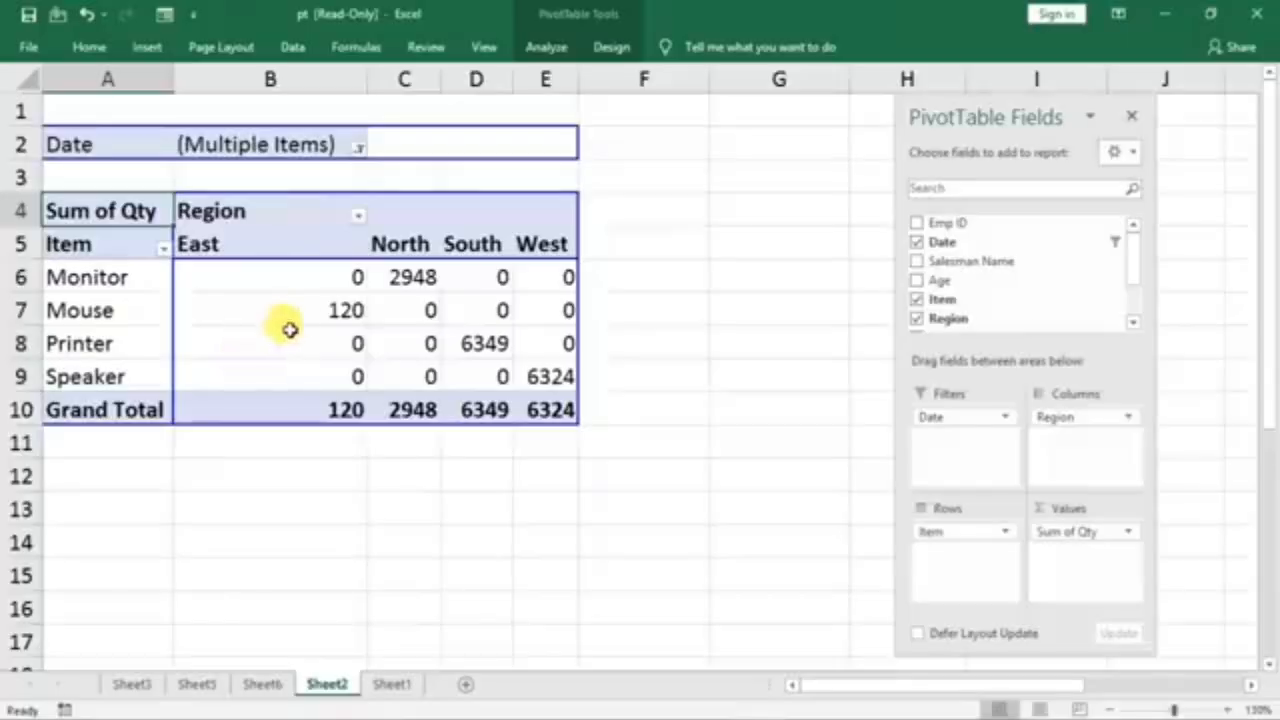
- Clear all fields and filters from the Sheet2 pivot table
left_click(292, 336)
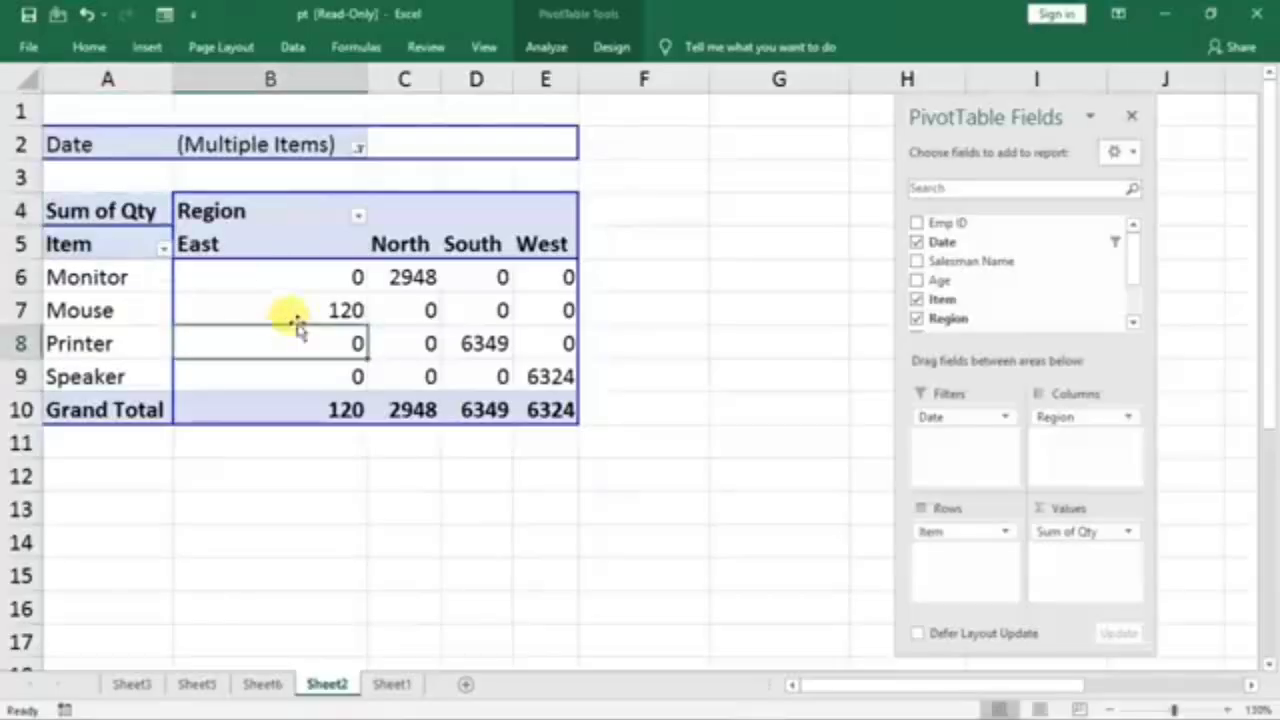
left_click(548, 47)
left_click(724, 130)
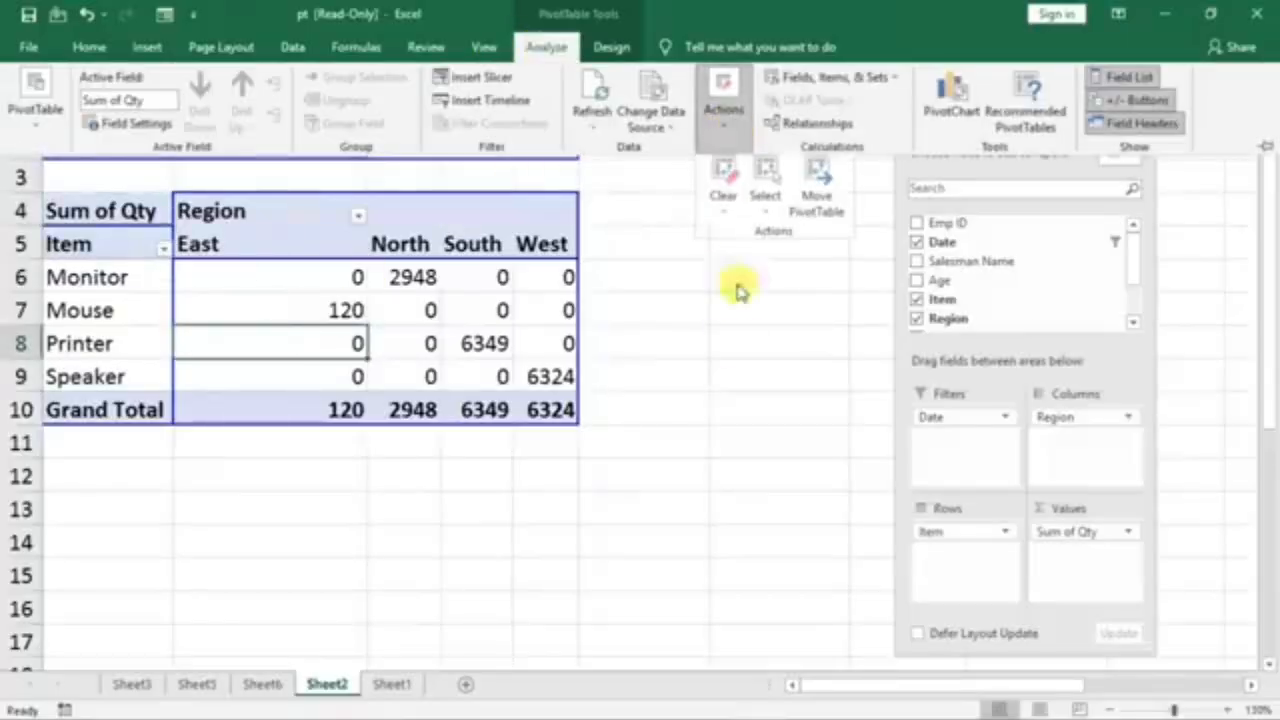
left_click(724, 205)
left_click(755, 240)
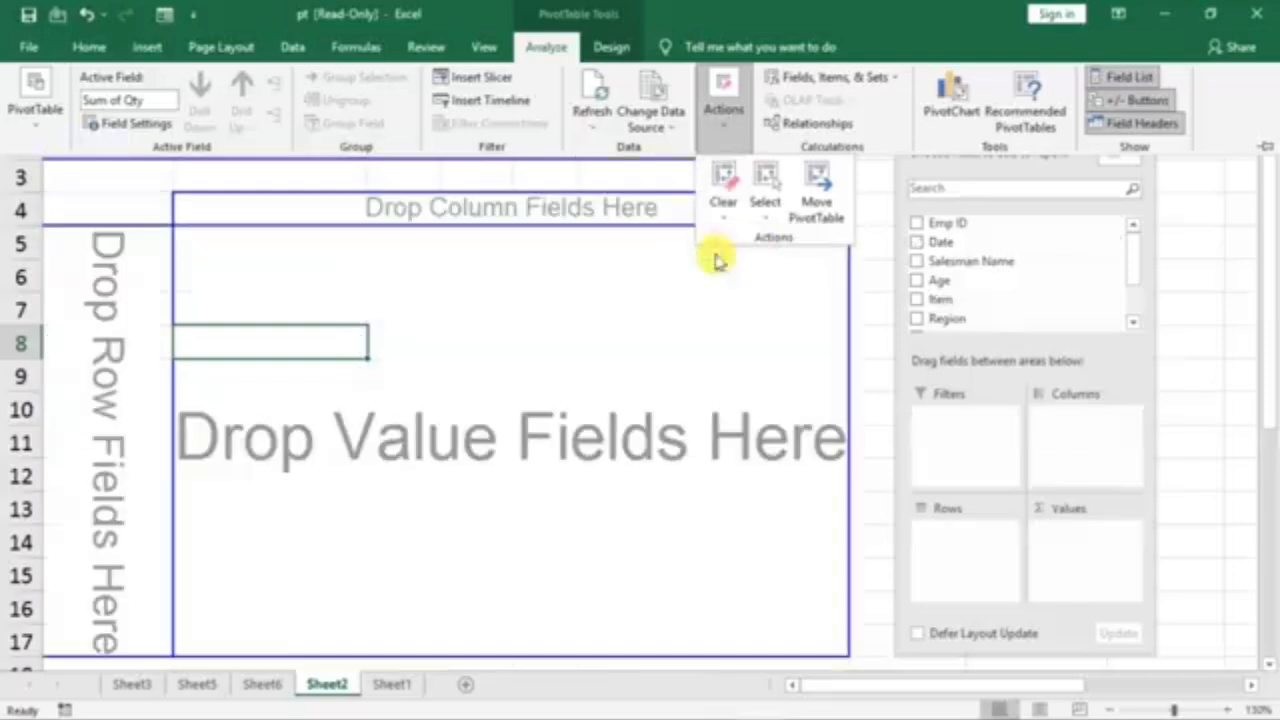
- Turn off the classic PivotTable layout in the display options of the pivot table
right_click(405, 366)
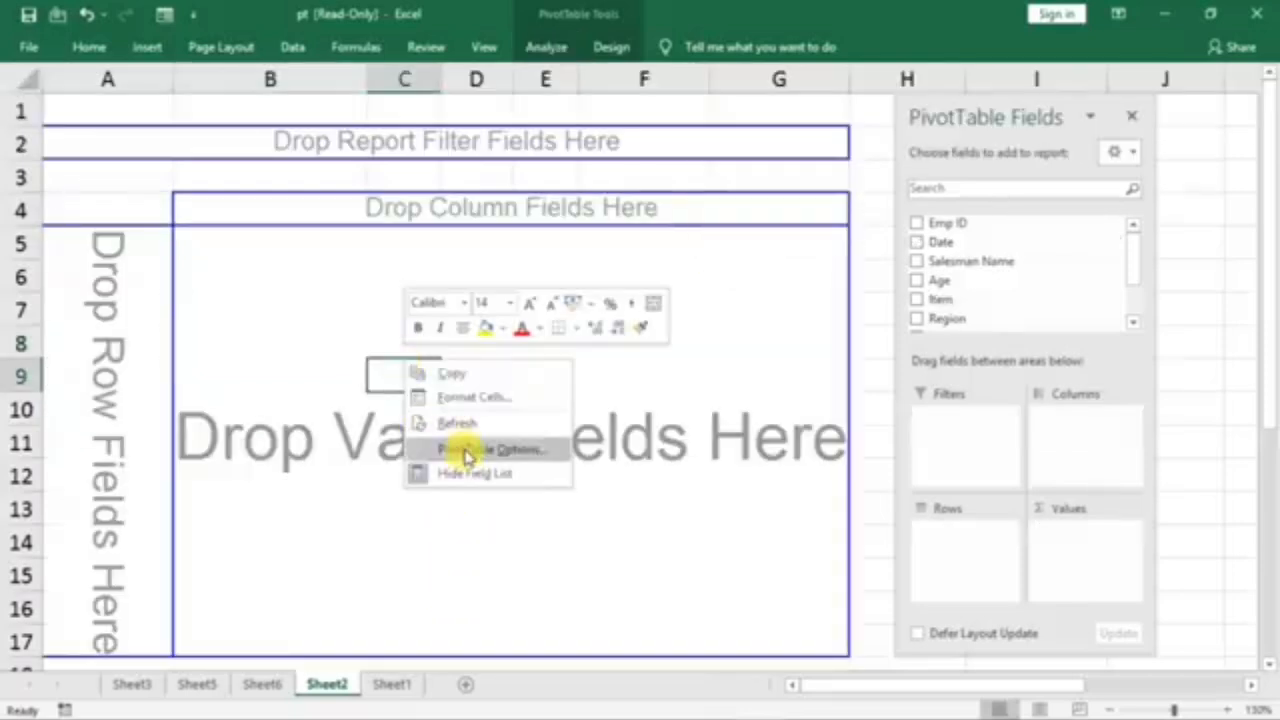
left_click(466, 449)
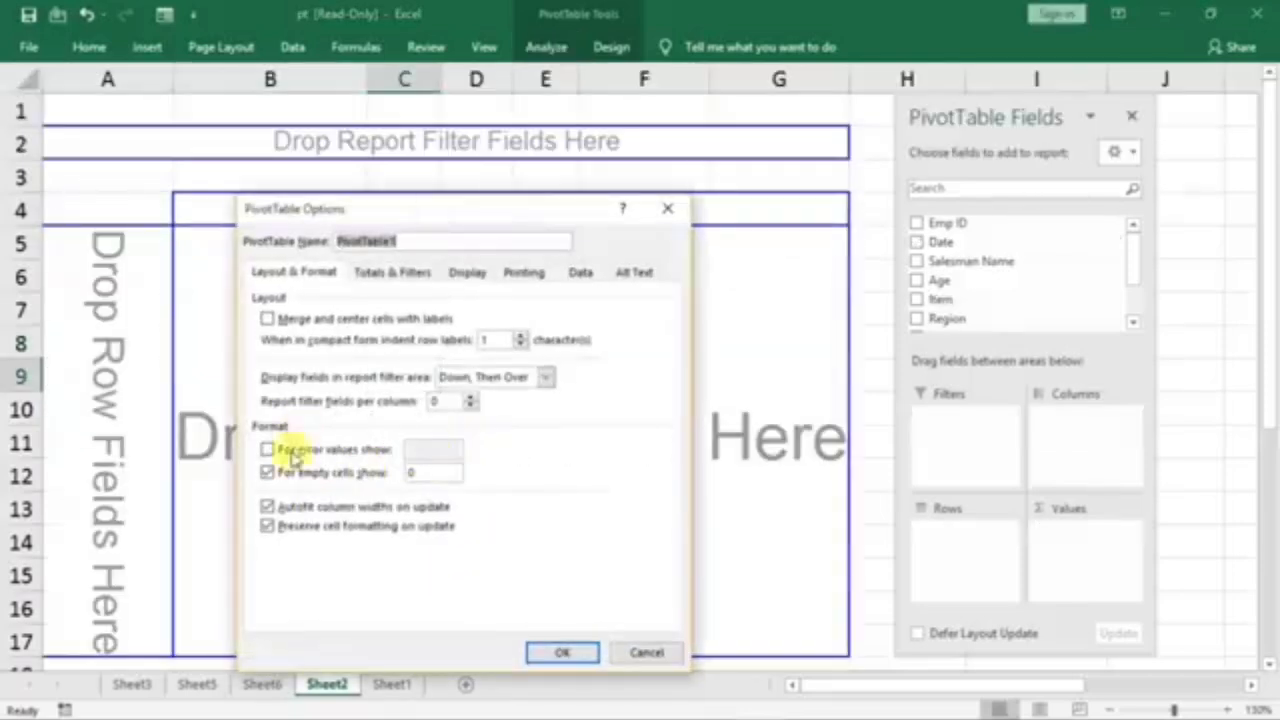
left_click(476, 275)
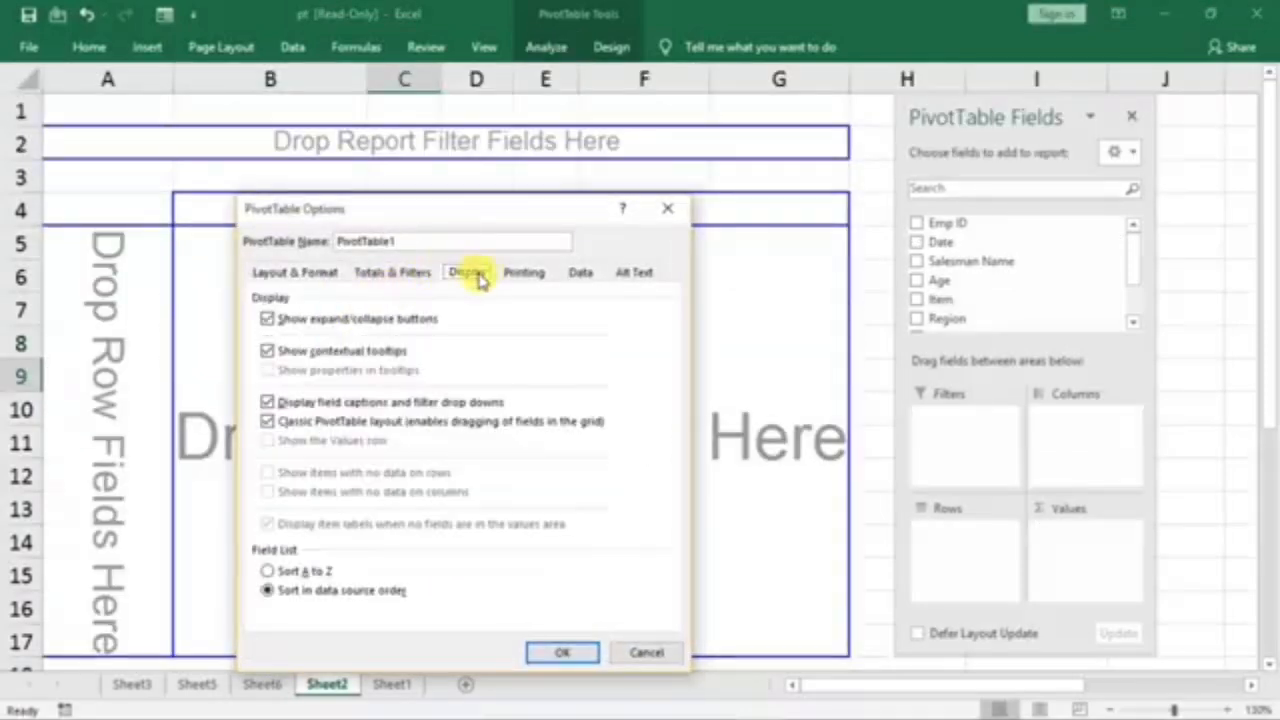
left_click(288, 423)
left_click(566, 652)
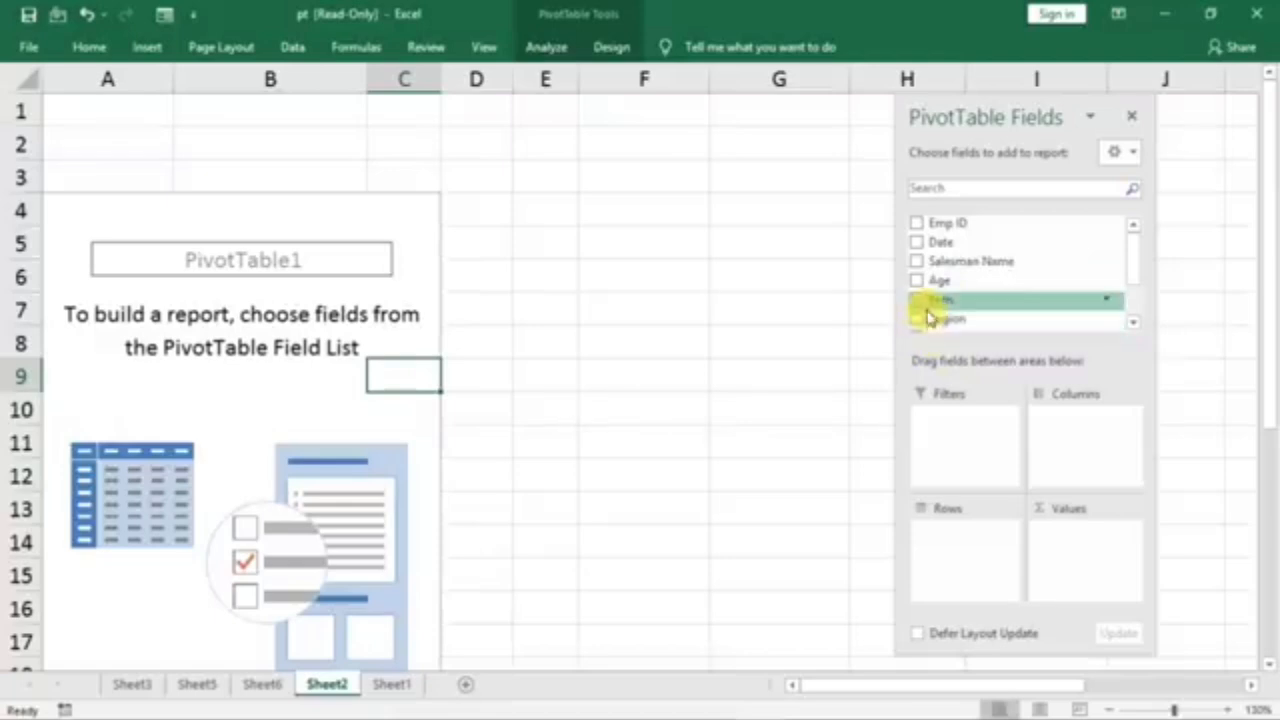
- Build the report with Item as the row field and the sums of Qty and Sale as values
left_click_drag(930, 315, 930, 545)
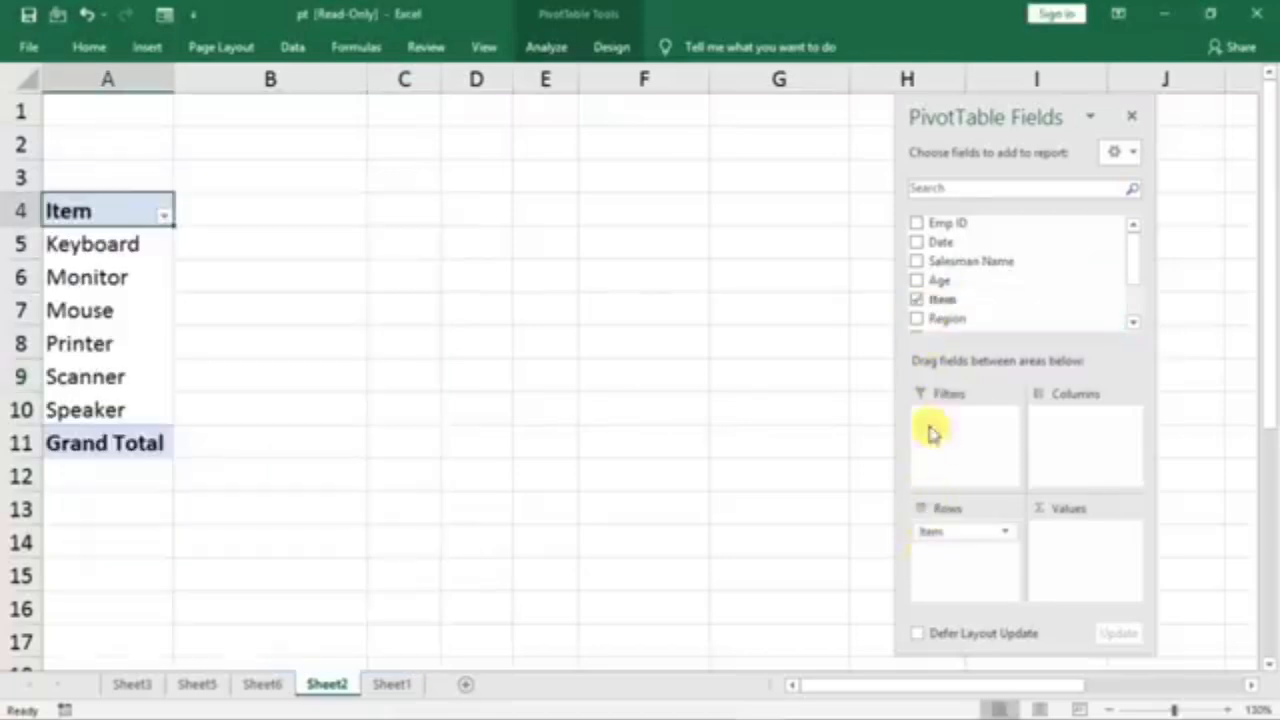
scroll(958, 292, "down", 1)
left_click_drag(941, 280, 1058, 561)
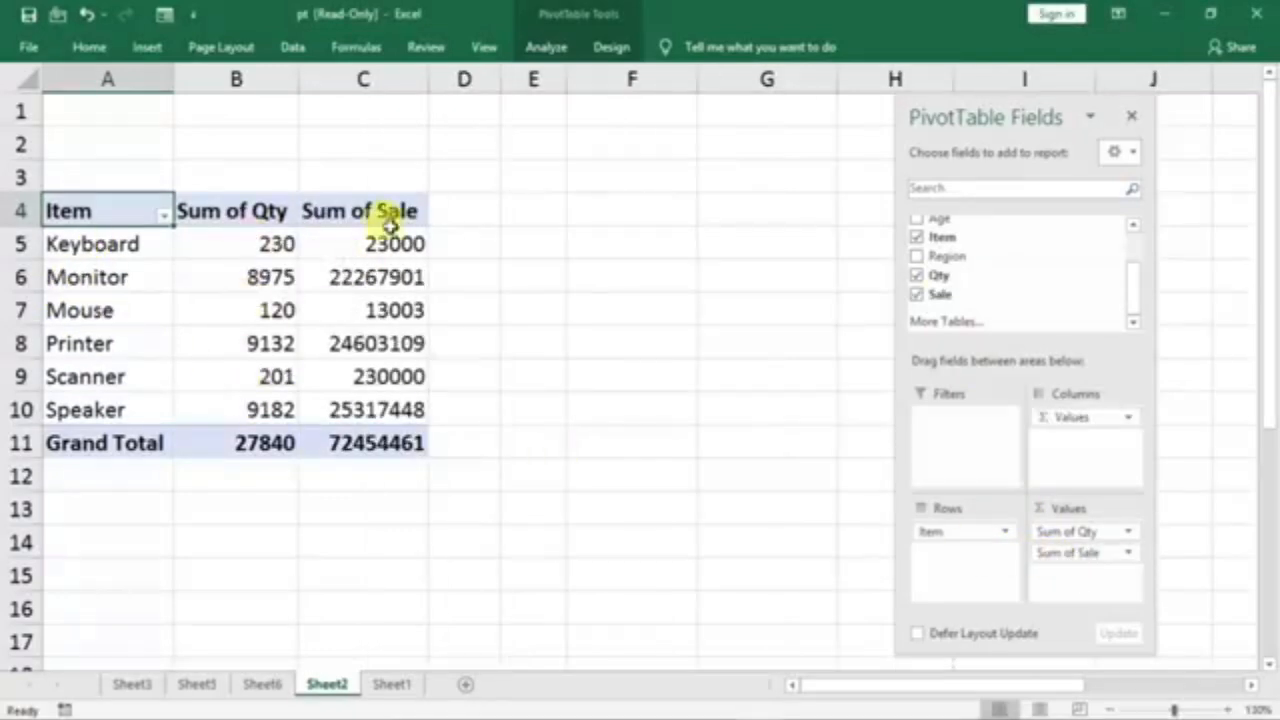
- Add the Date and Region fields as report filters of the pivot table
scroll(1002, 262, "up", 1)
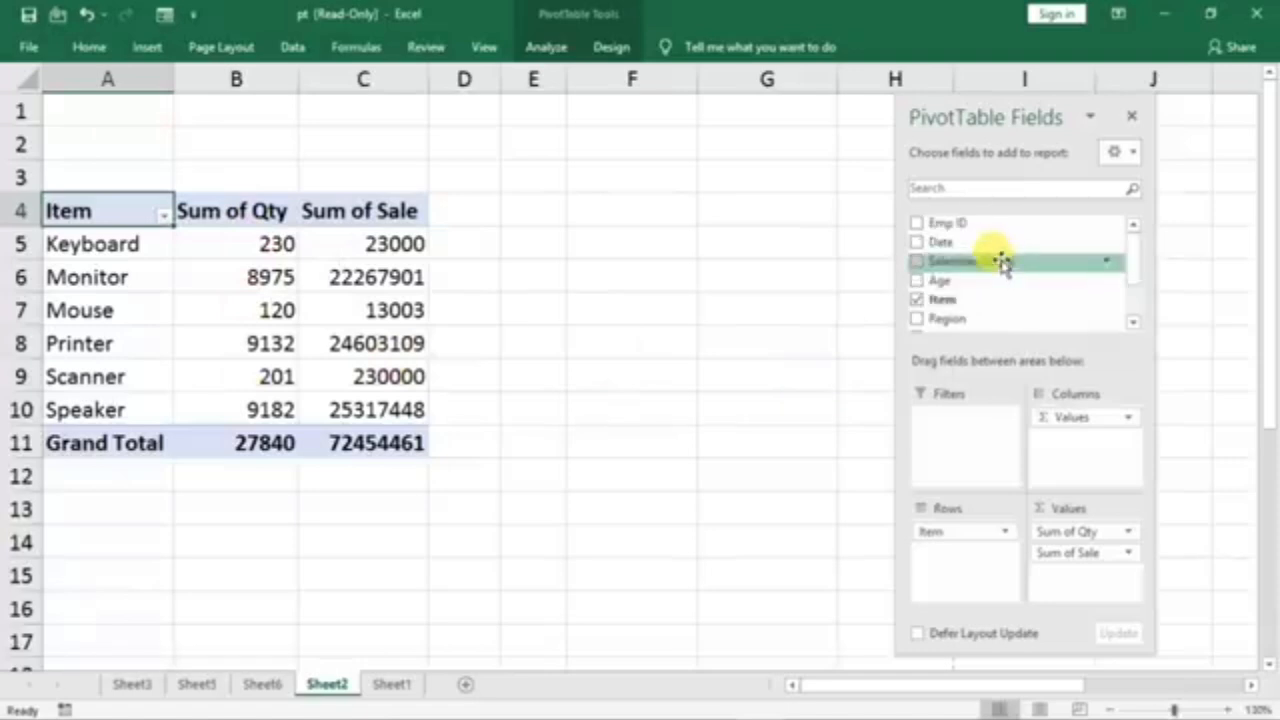
left_click_drag(932, 244, 938, 429)
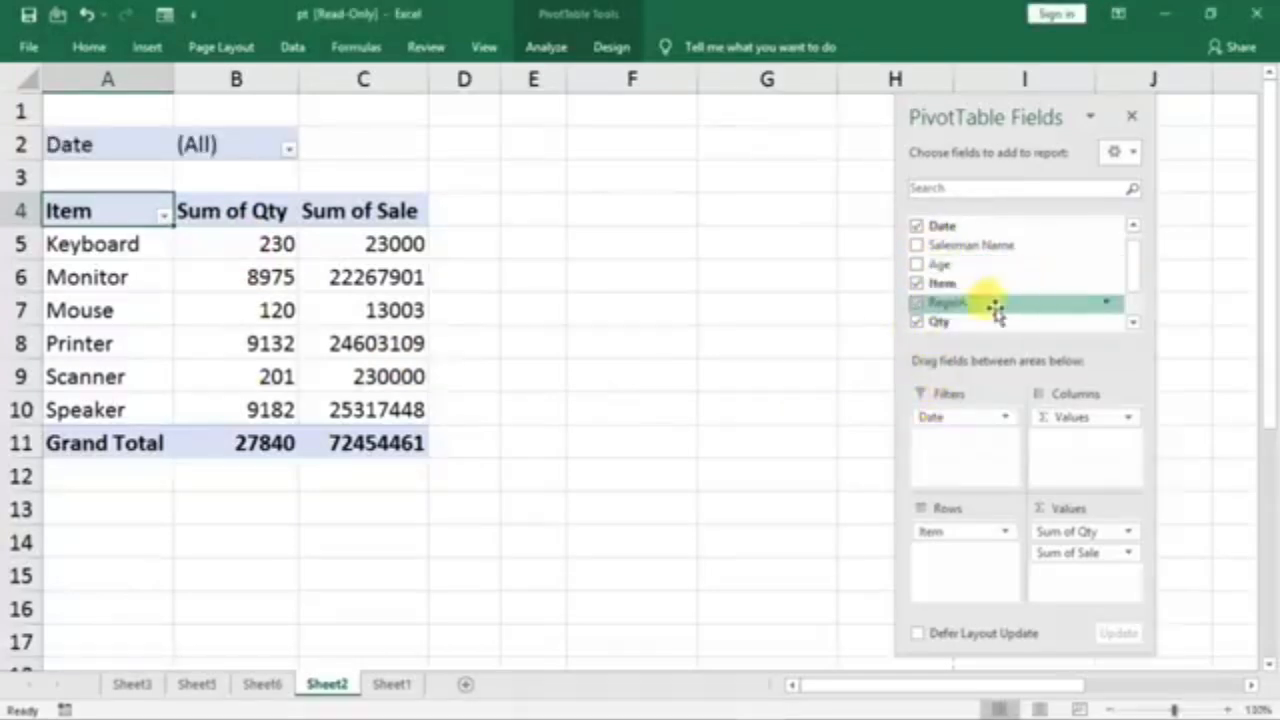
left_click_drag(950, 302, 955, 458)
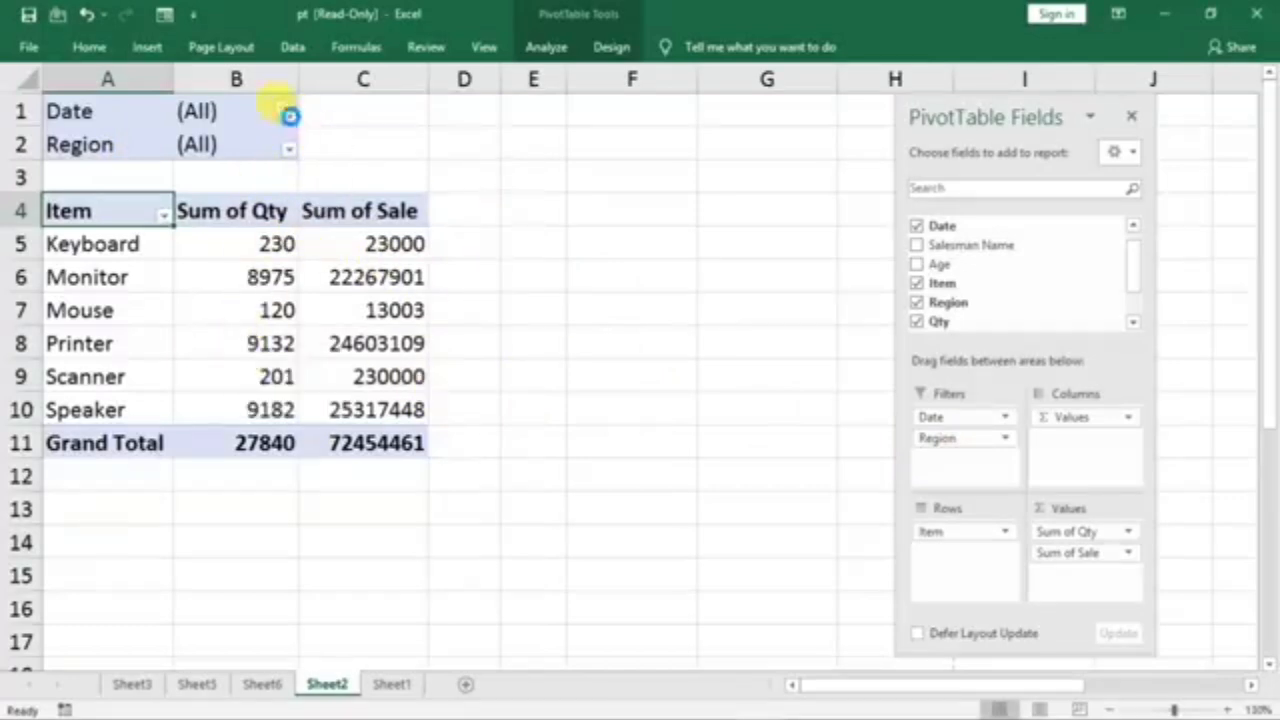
- Filter the report to the East region and view the choices offered by the Date filter
left_click(289, 115)
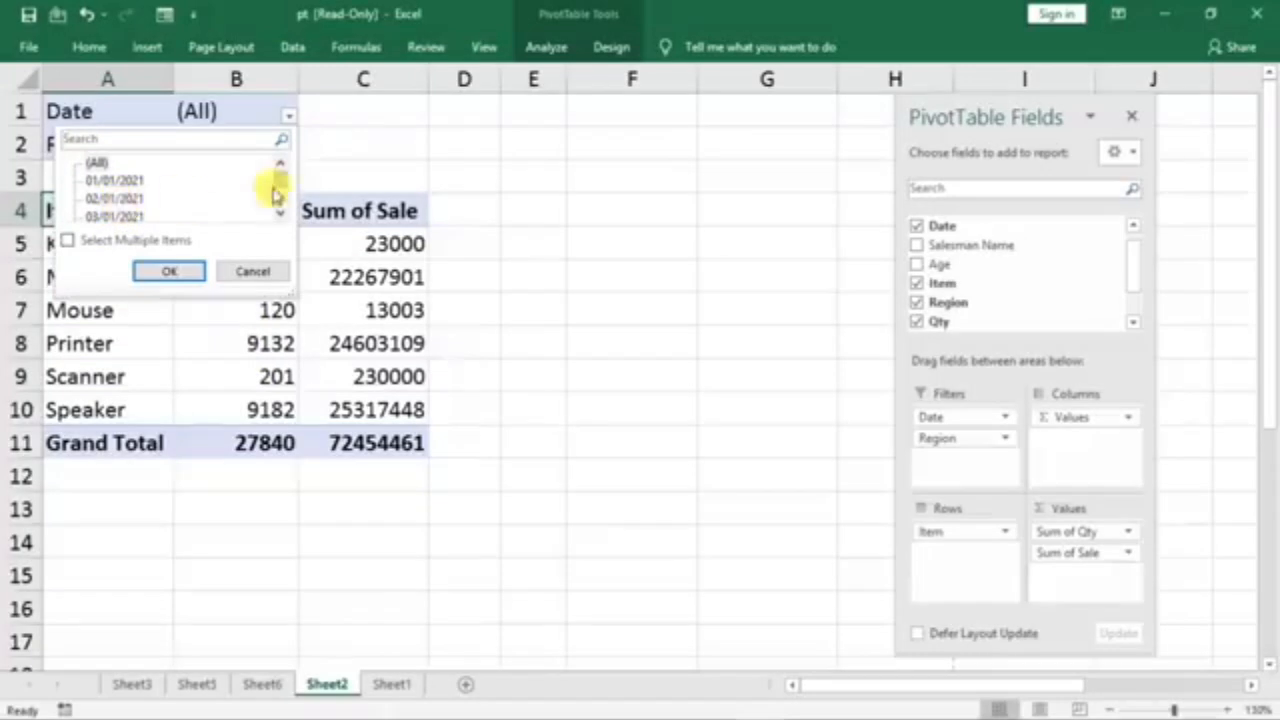
left_click(355, 170)
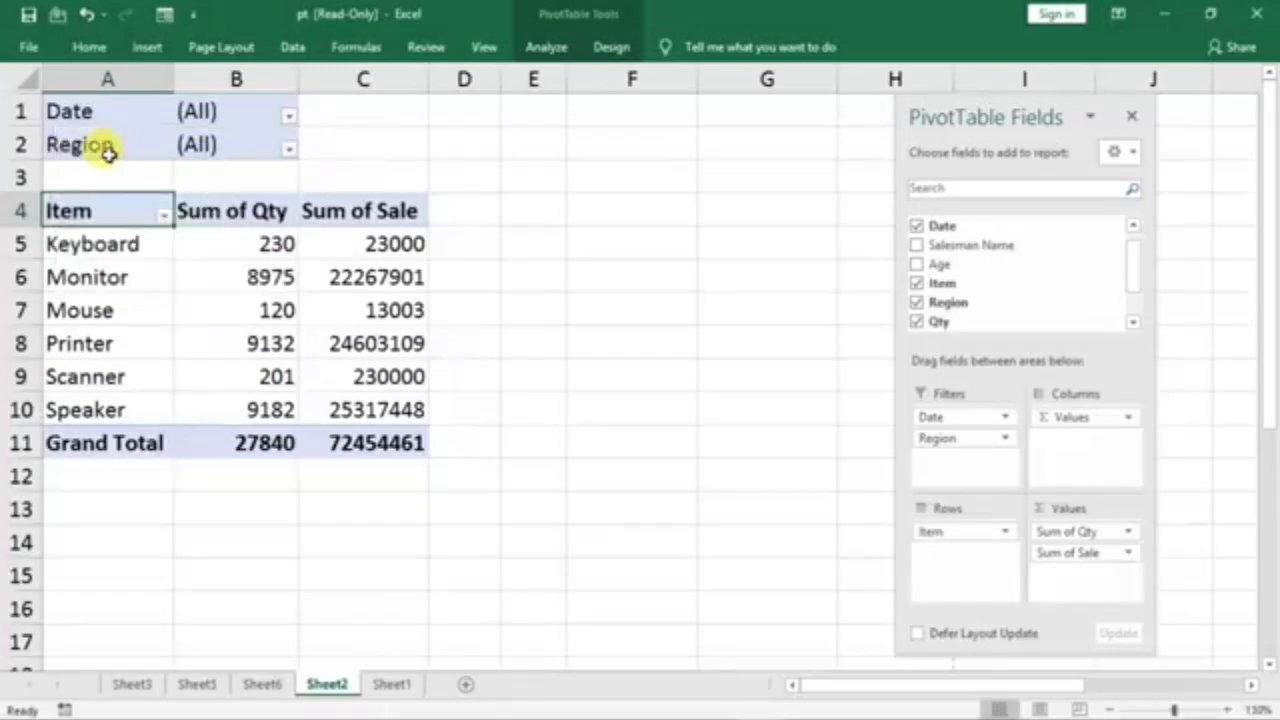
left_click(289, 152)
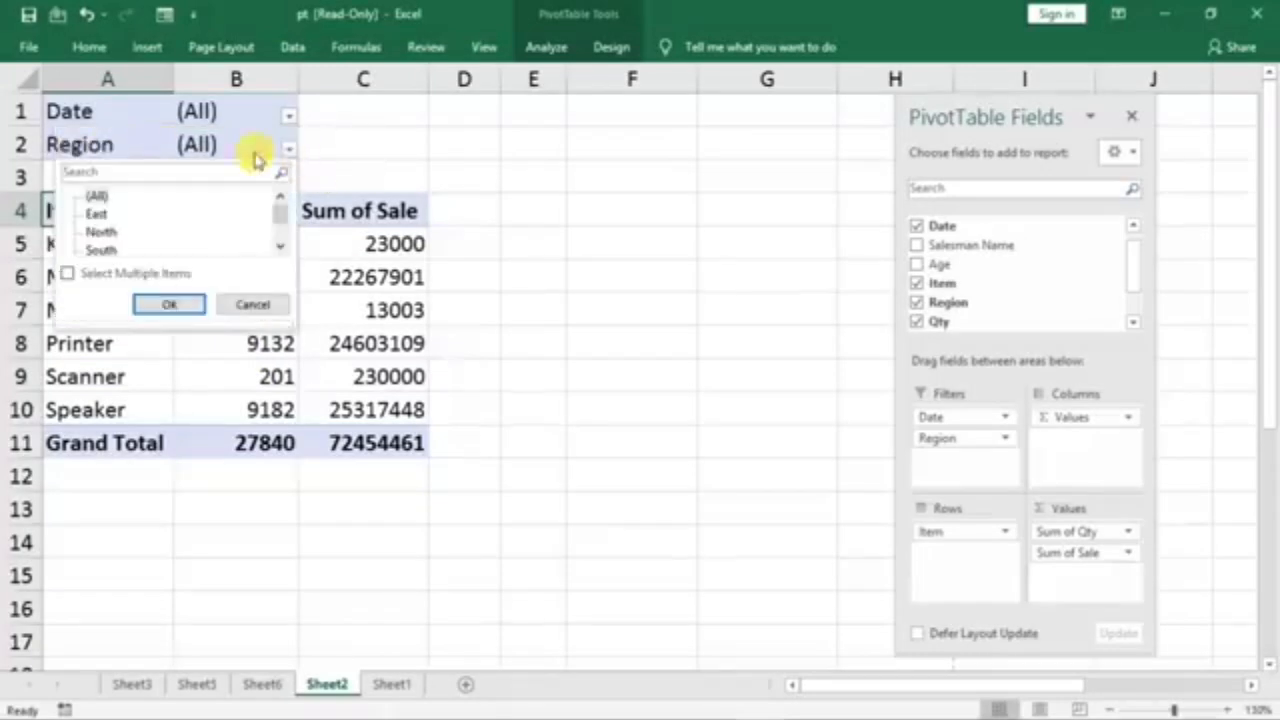
left_click(97, 215)
left_click(151, 302)
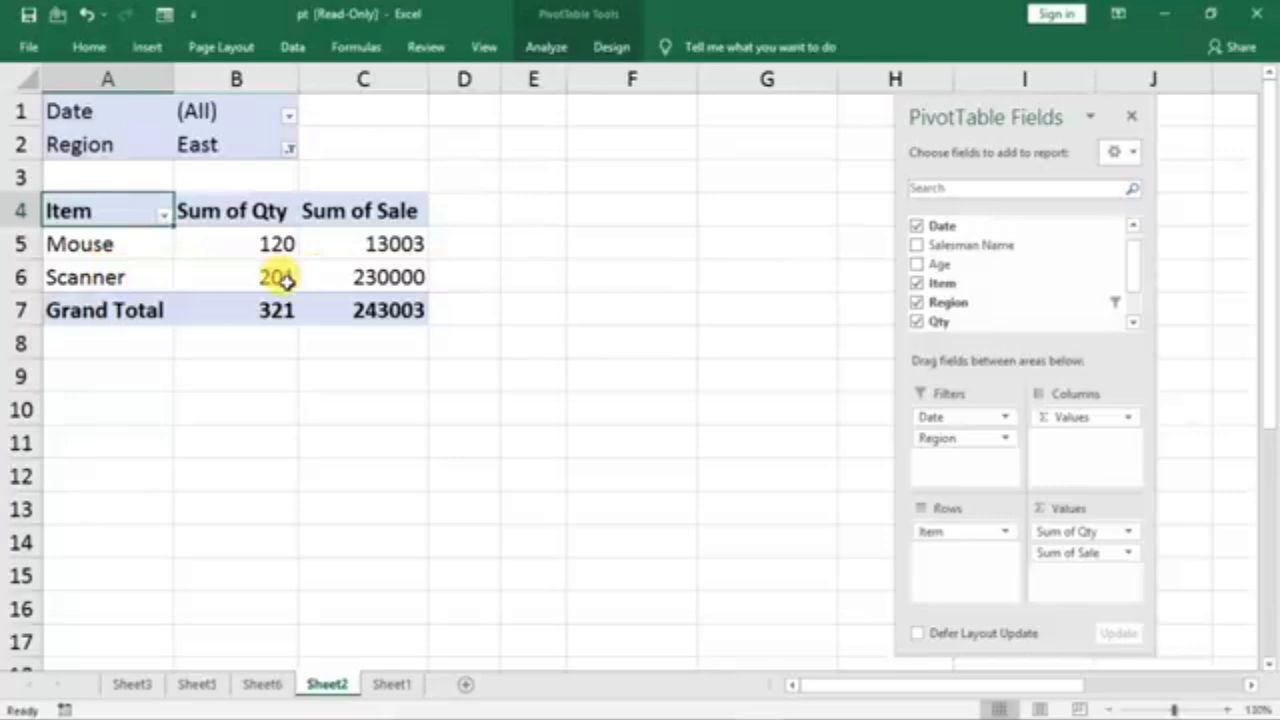
left_click(289, 117)
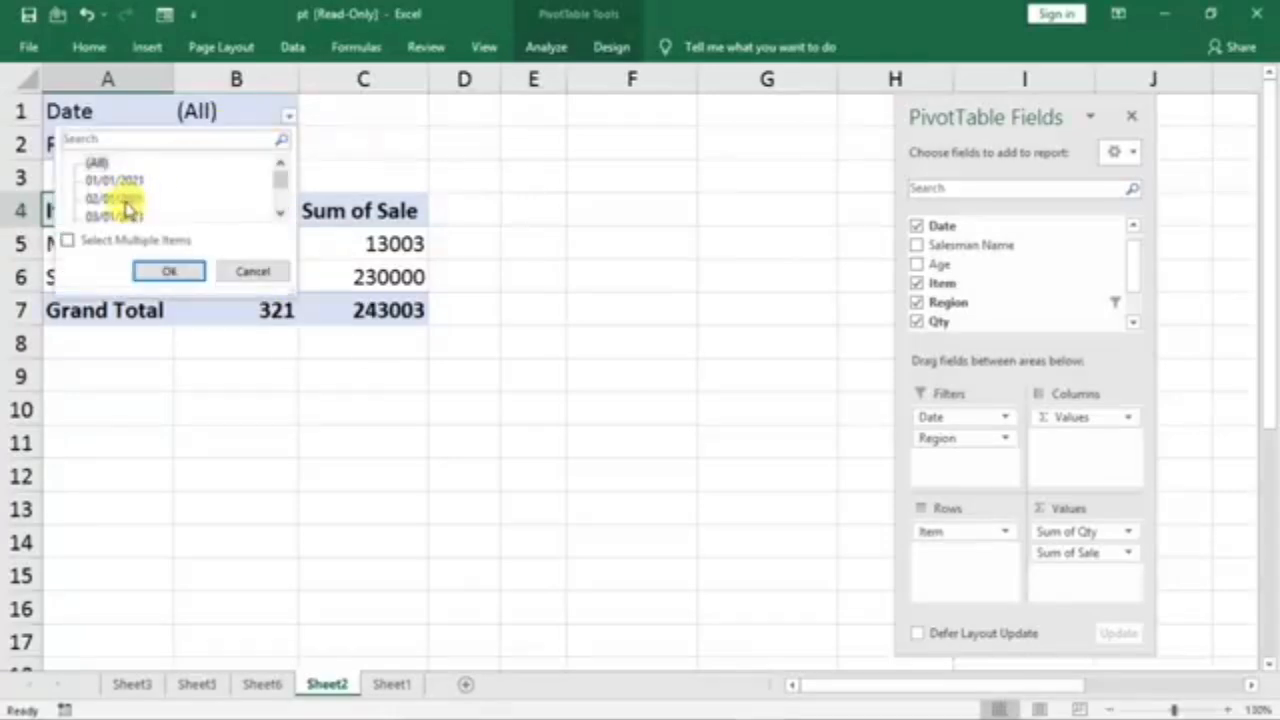
key("Escape")
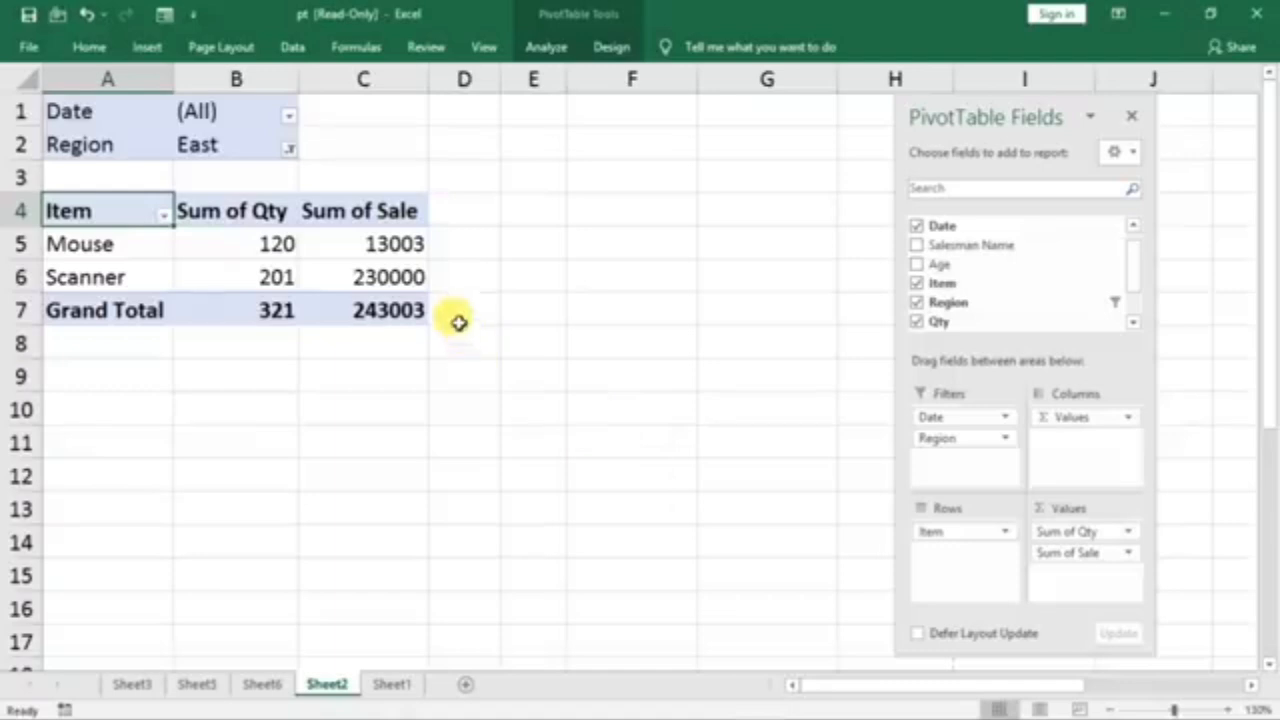
- Clear the whole Item report, including its Date and Region filters, to leave the pivot table empty
left_click(268, 277)
mouse_move(268, 277)
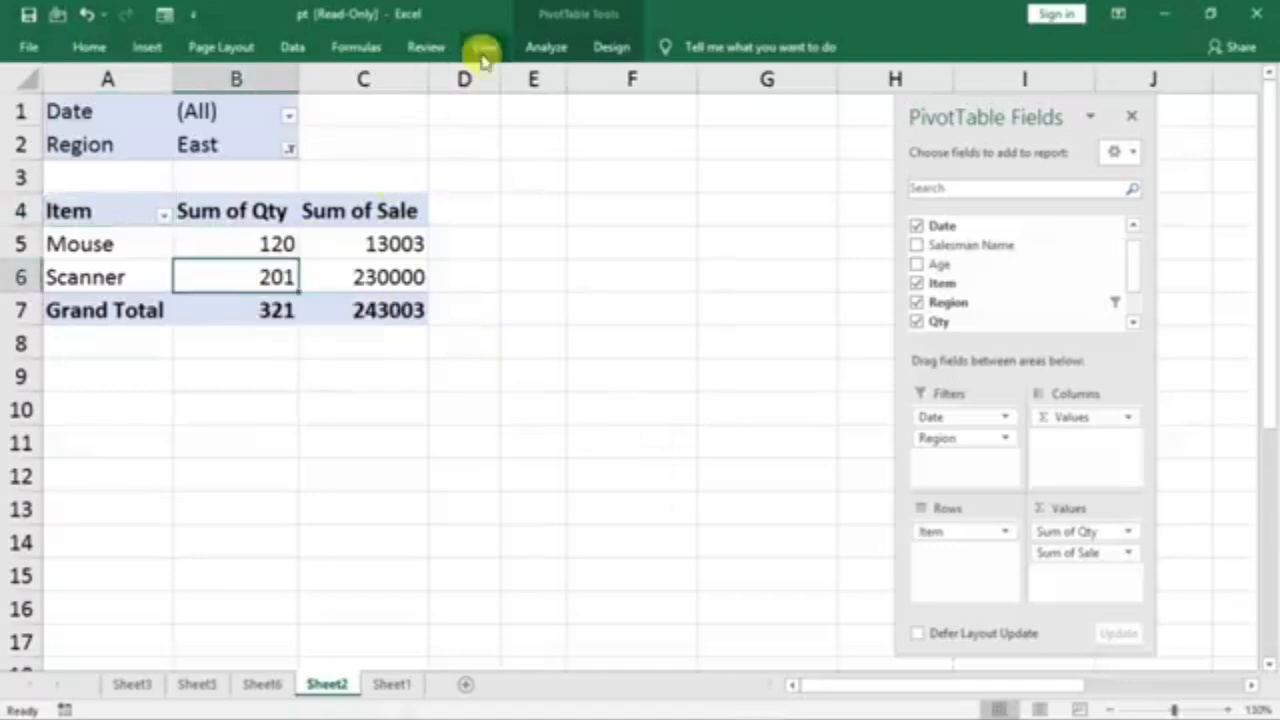
left_click(546, 47)
left_click(724, 105)
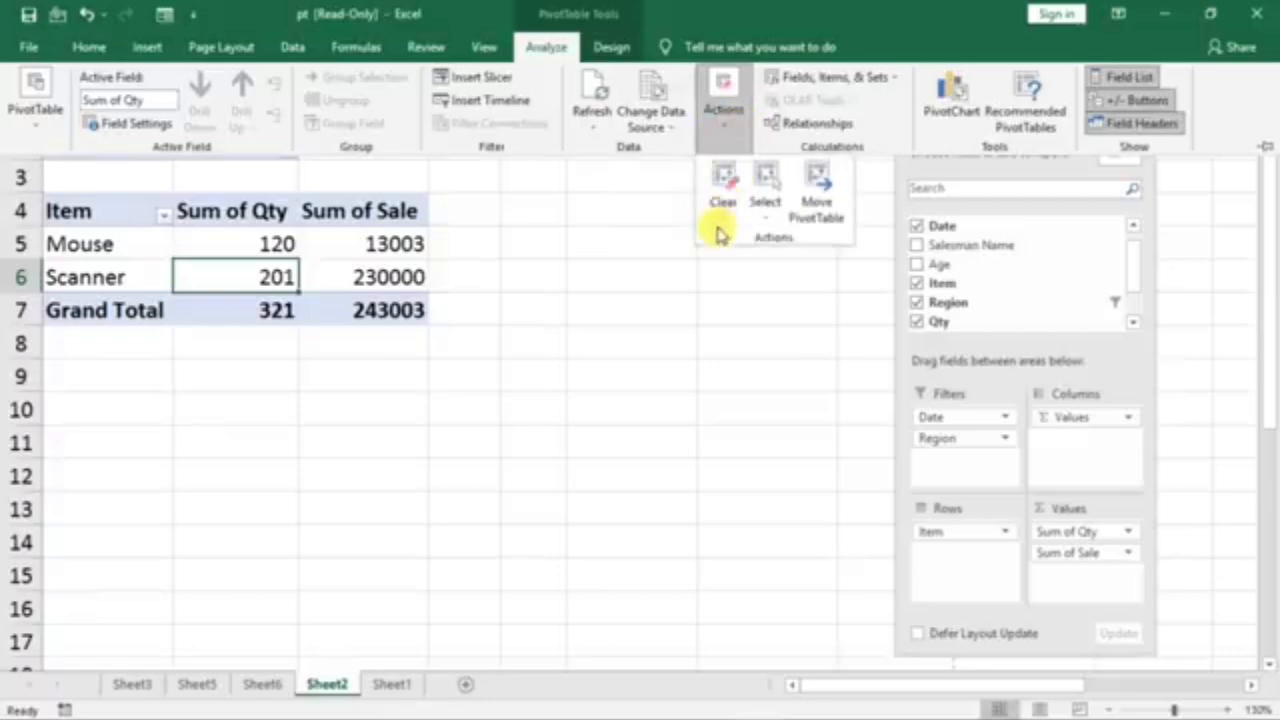
left_click(723, 190)
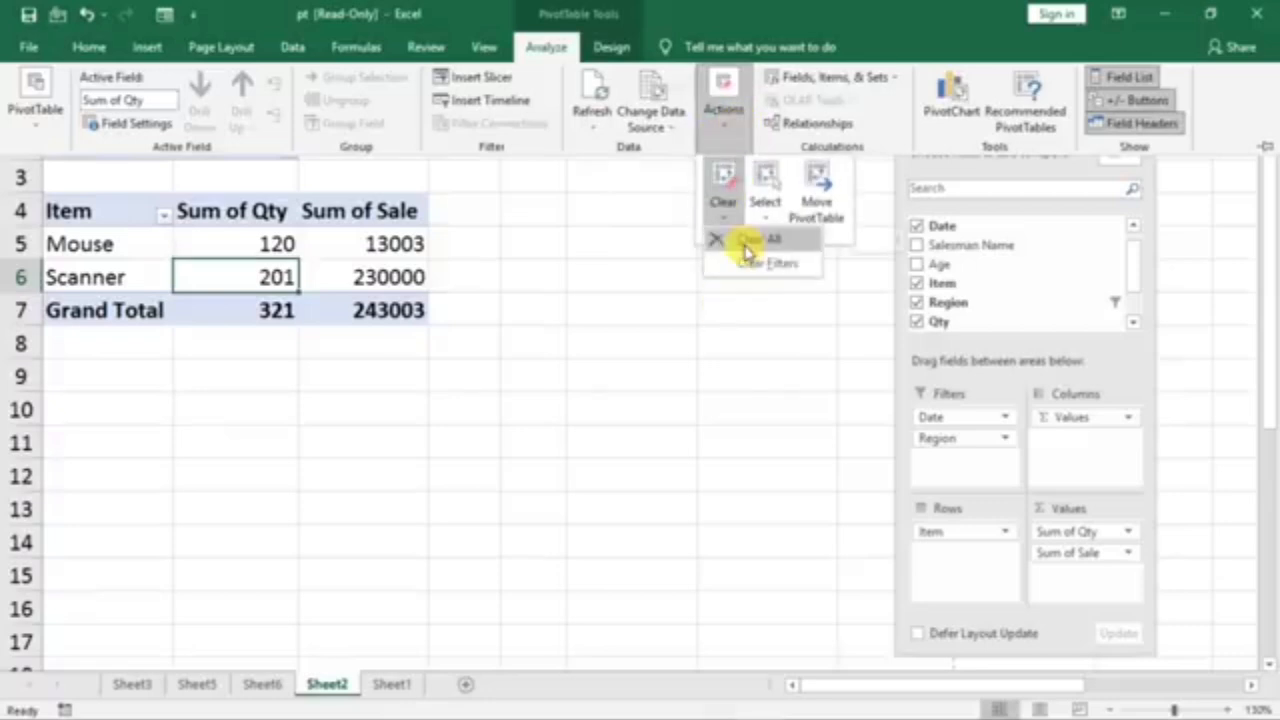
left_click(748, 242)
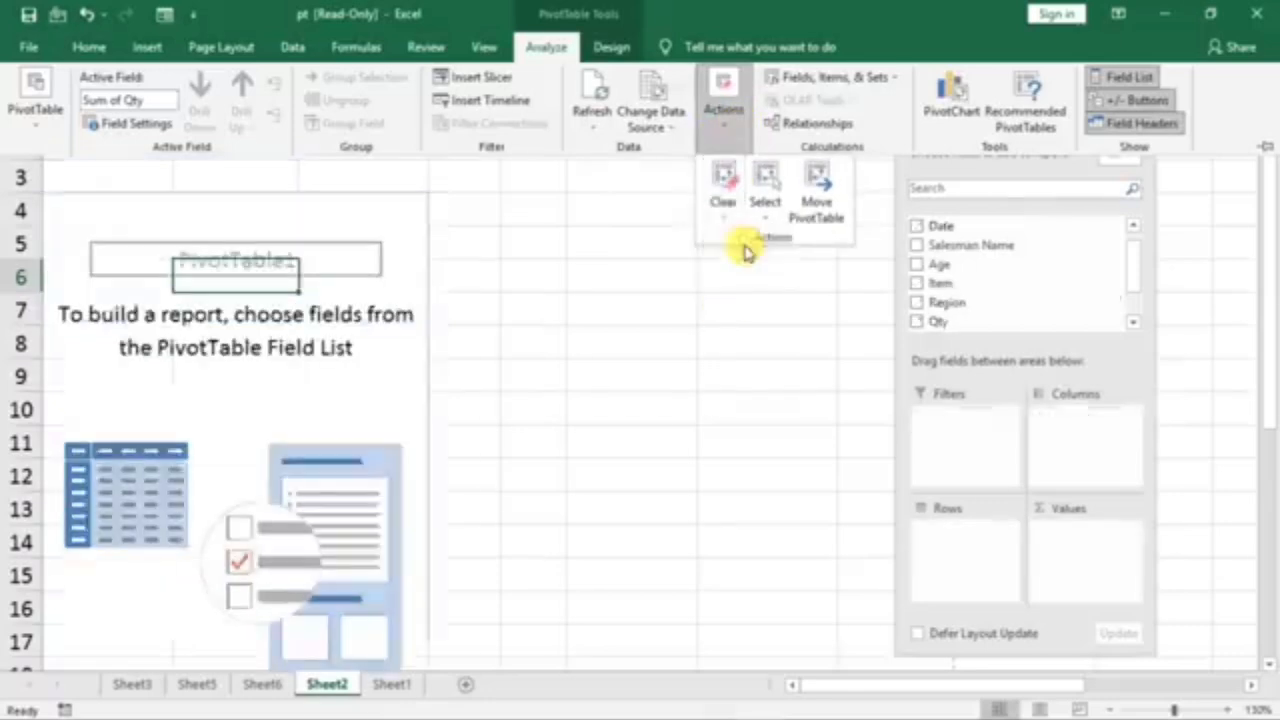
left_click(249, 355)
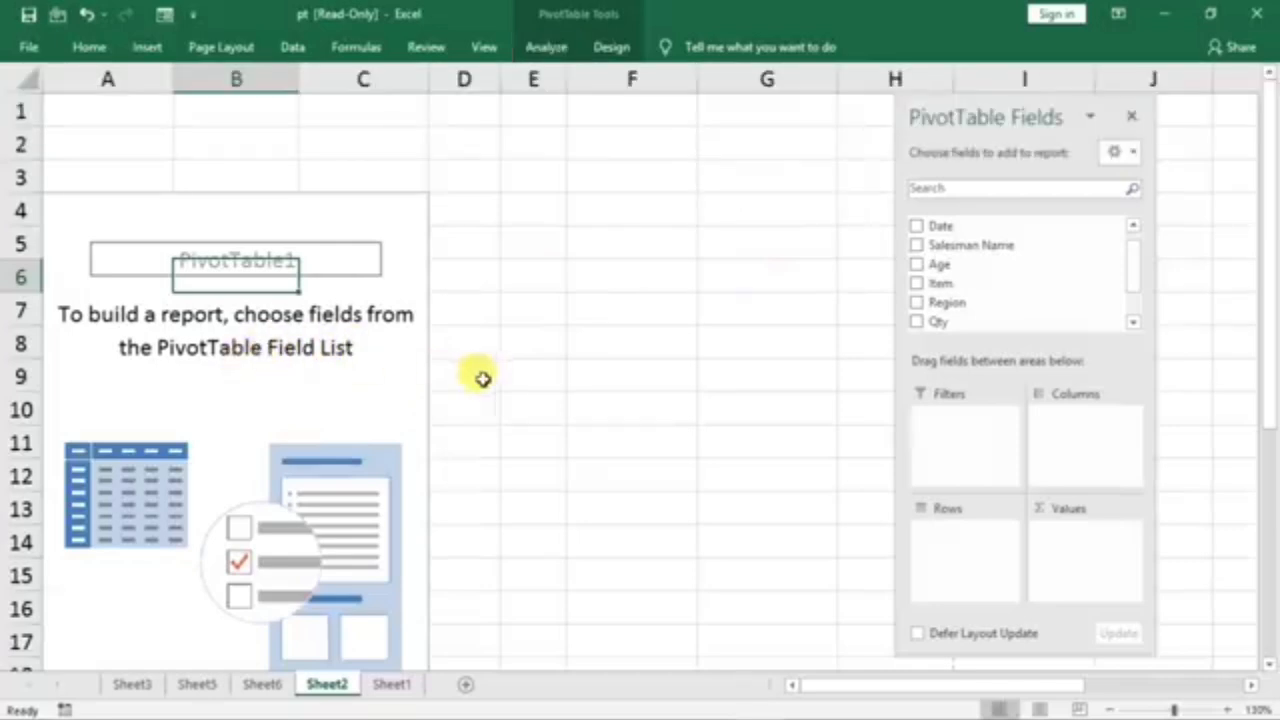
- Place the Sale field in the rows of the empty pivot table, review the listed sales and select all Sale items
key("Down")
key("Down")
key("Down")
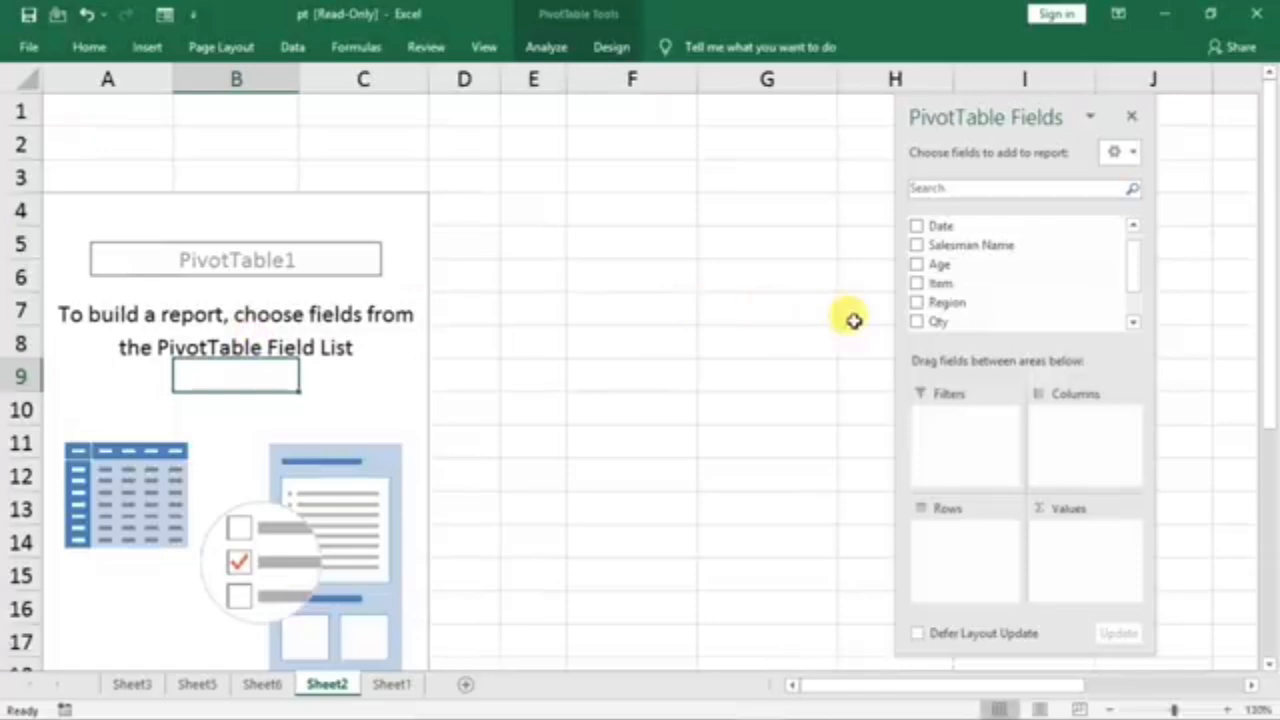
left_click_drag(965, 318, 948, 550)
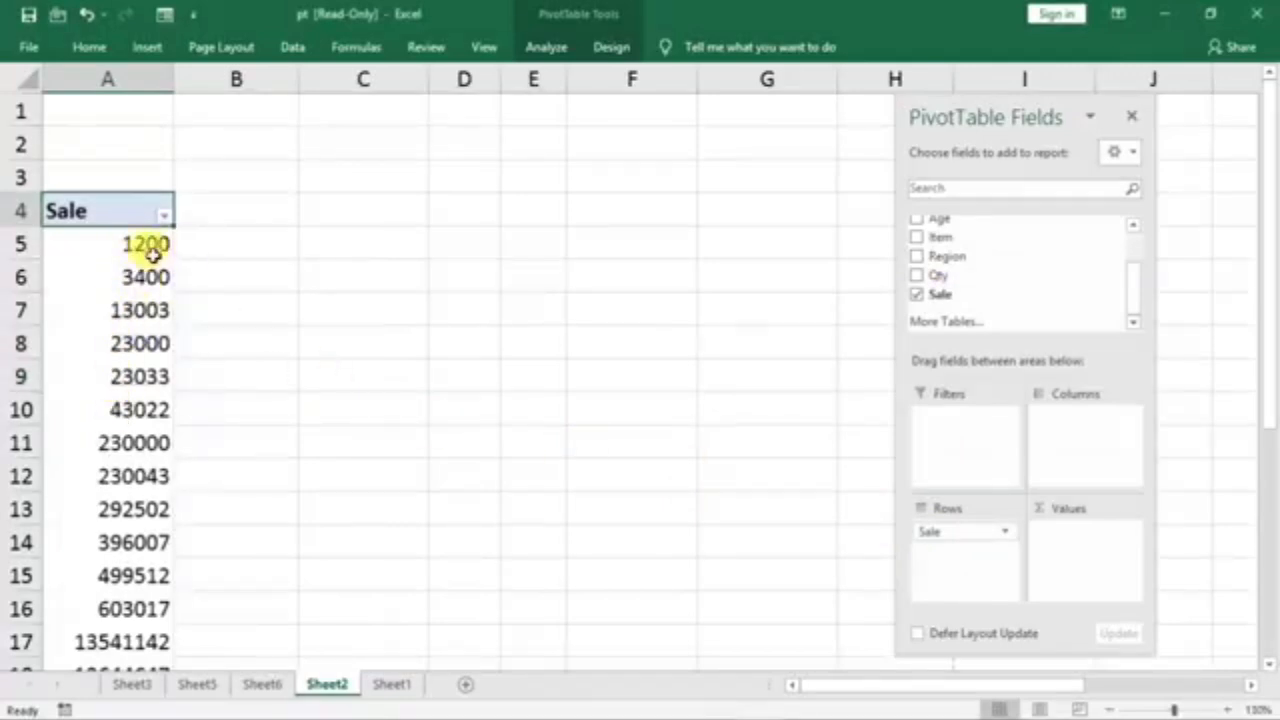
scroll(150, 253, "down", 5)
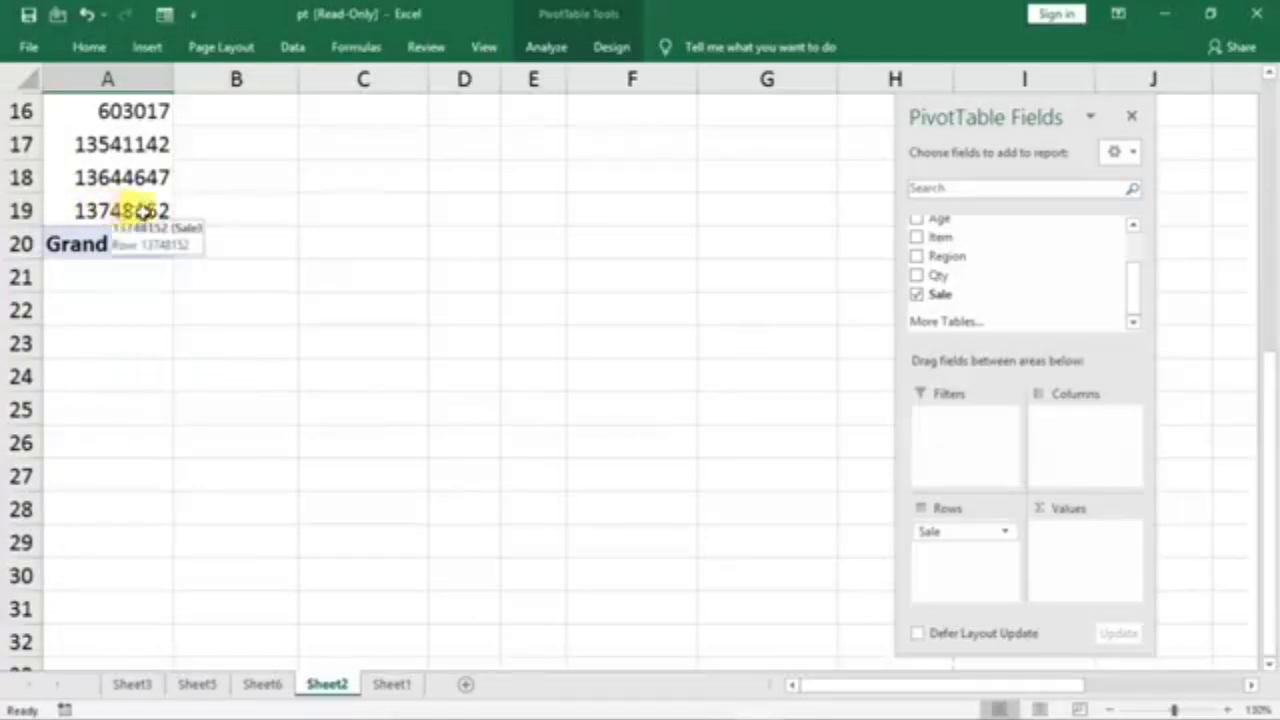
scroll(395, 375, "up", 5)
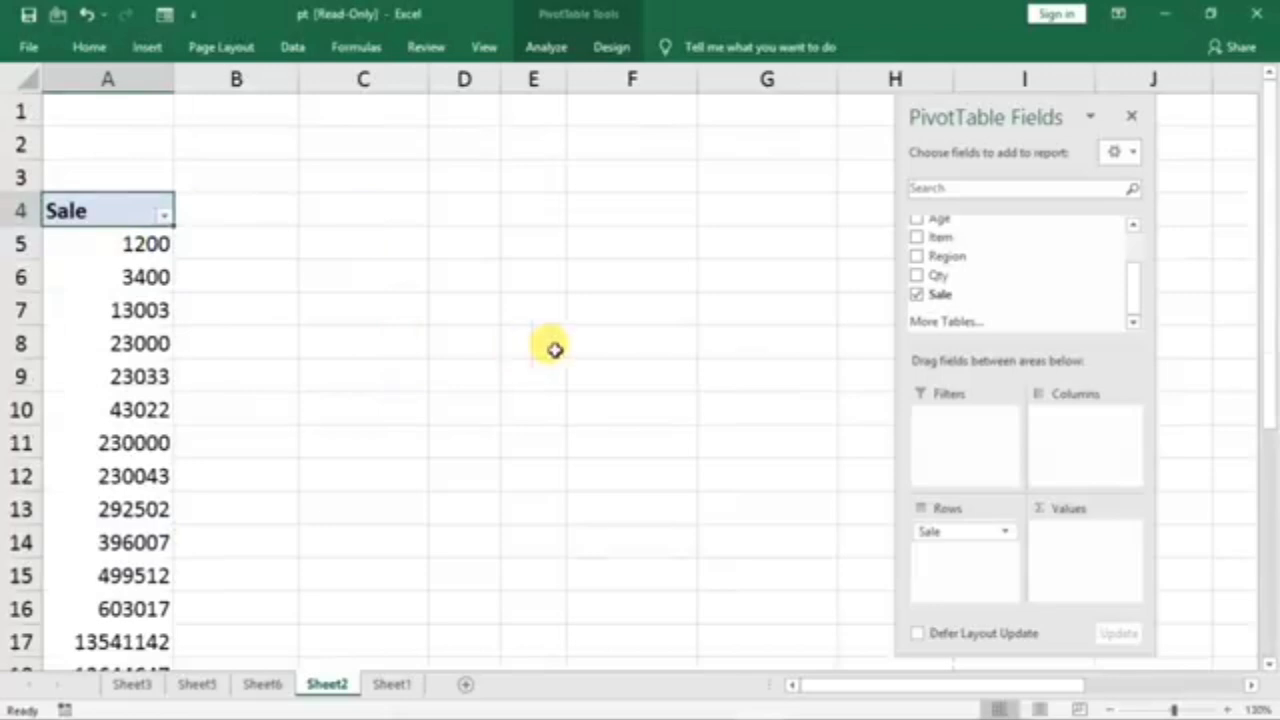
left_click(98, 325)
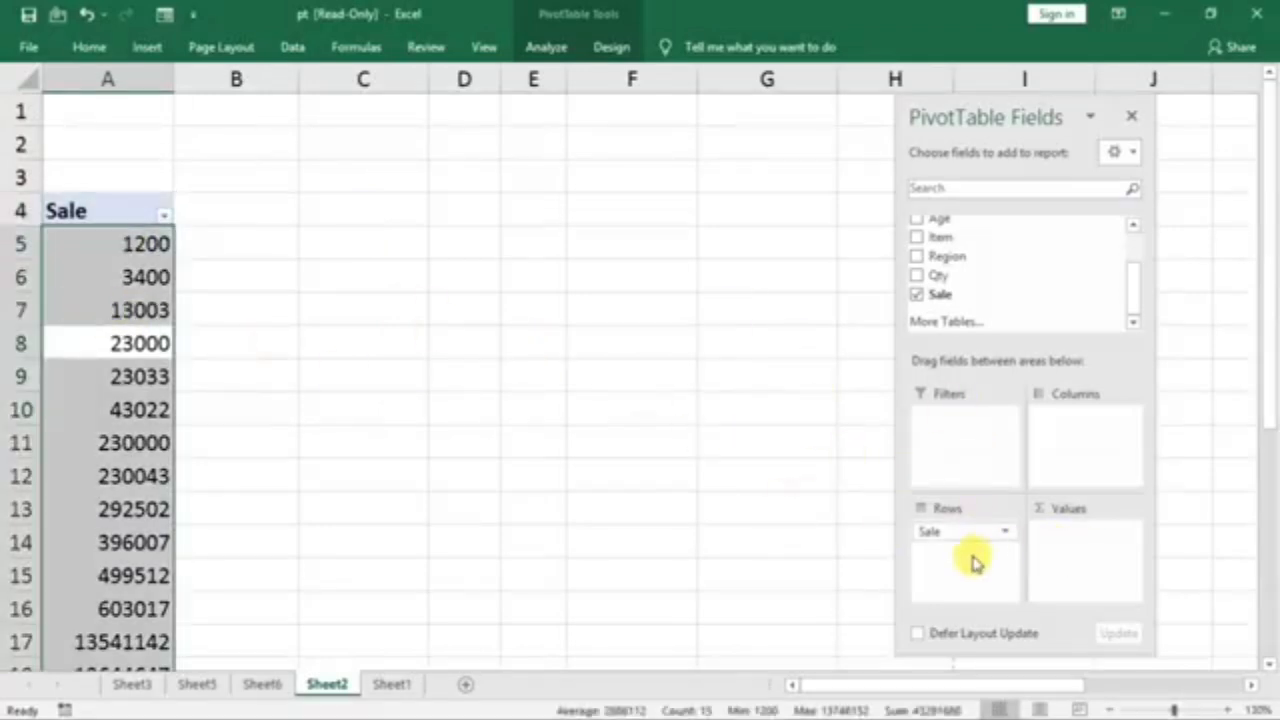
- Group the Sale row items into ranges with an interval of 10000
right_click(126, 314)
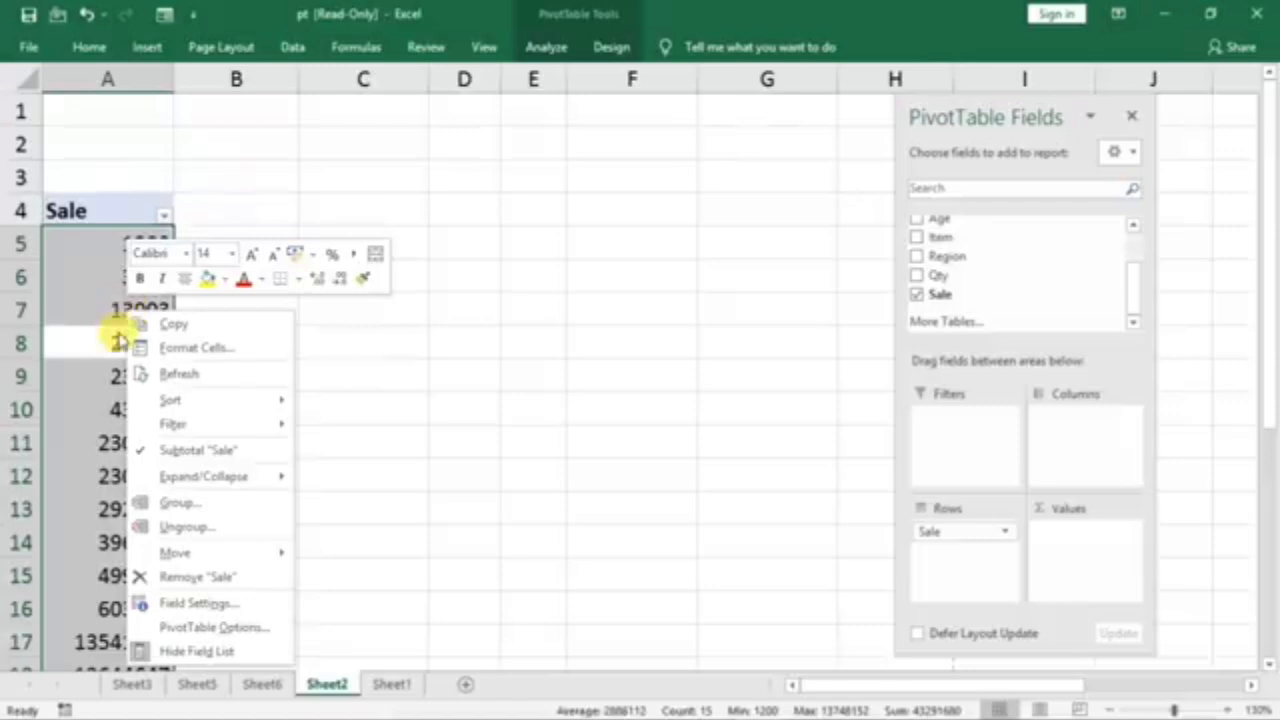
key("Escape")
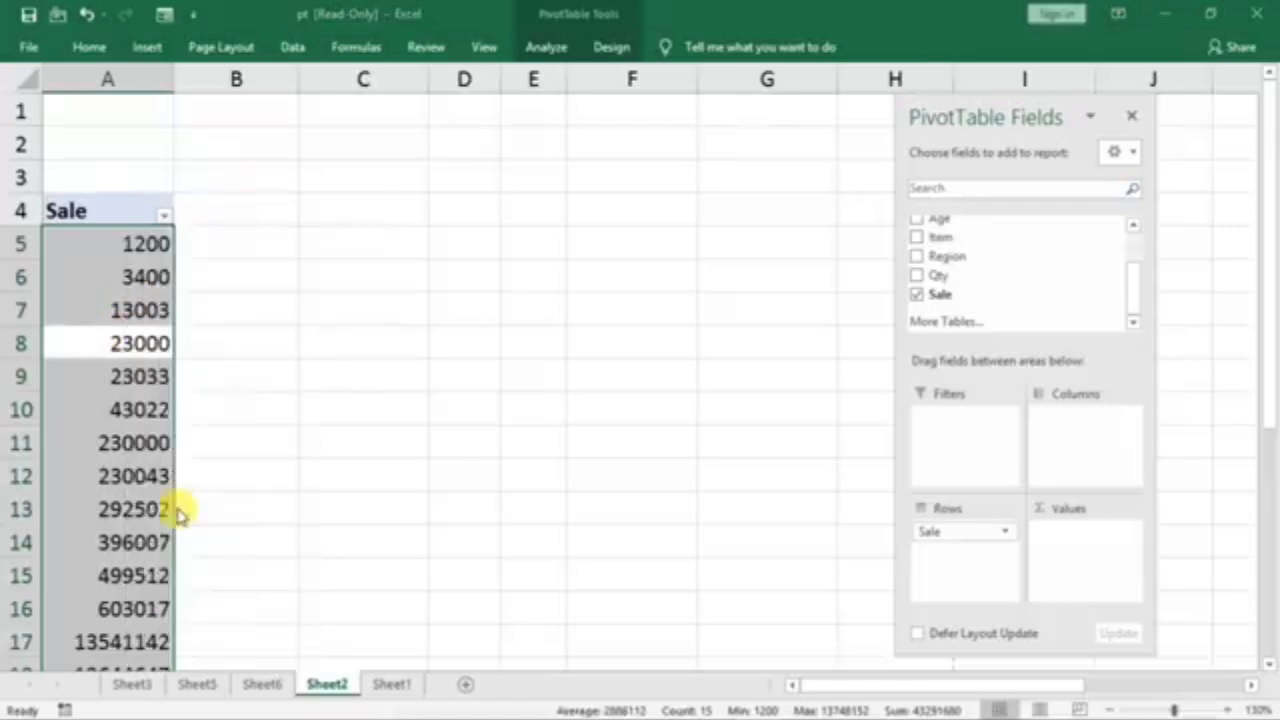
left_click_drag(209, 423, 316, 274)
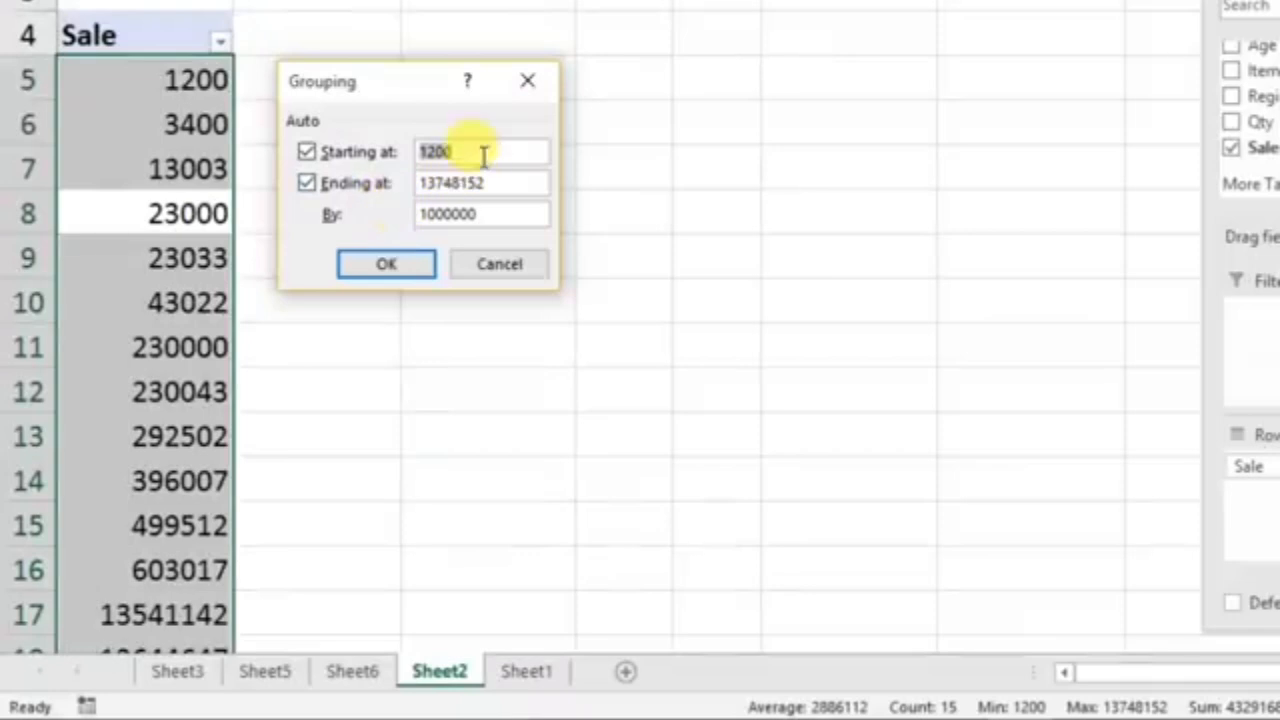
left_click(482, 150)
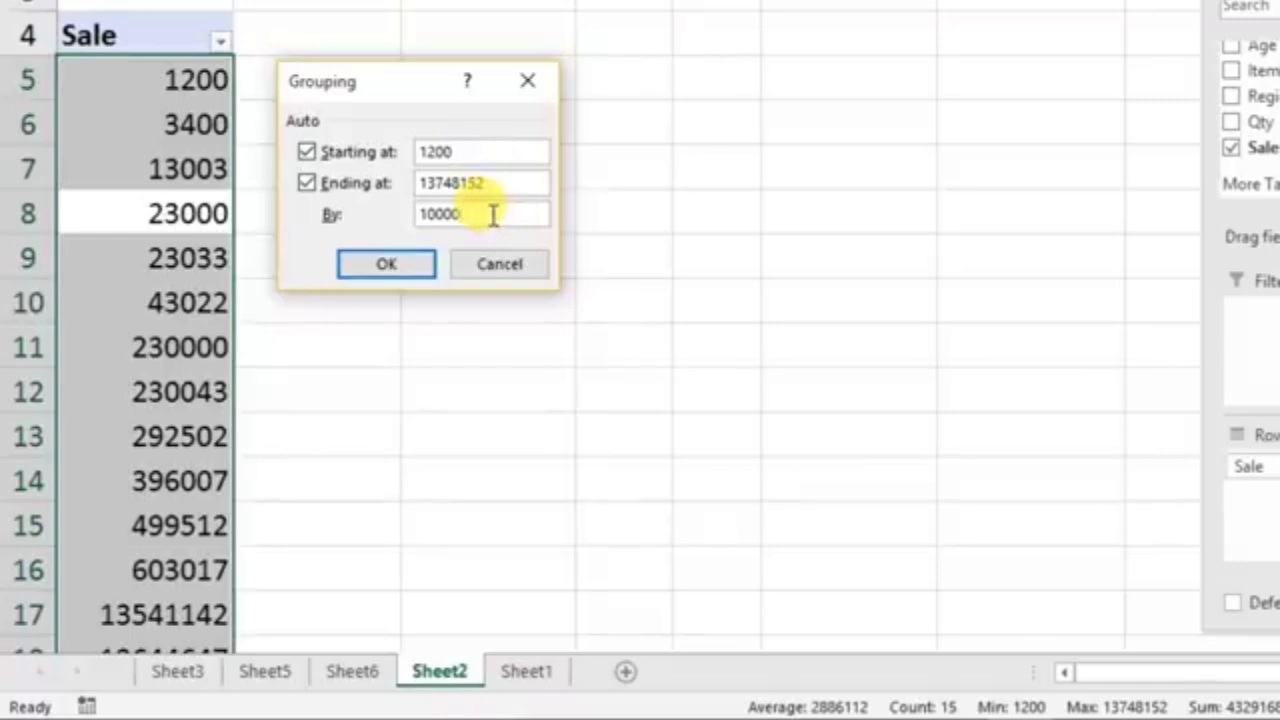
left_click(391, 265)
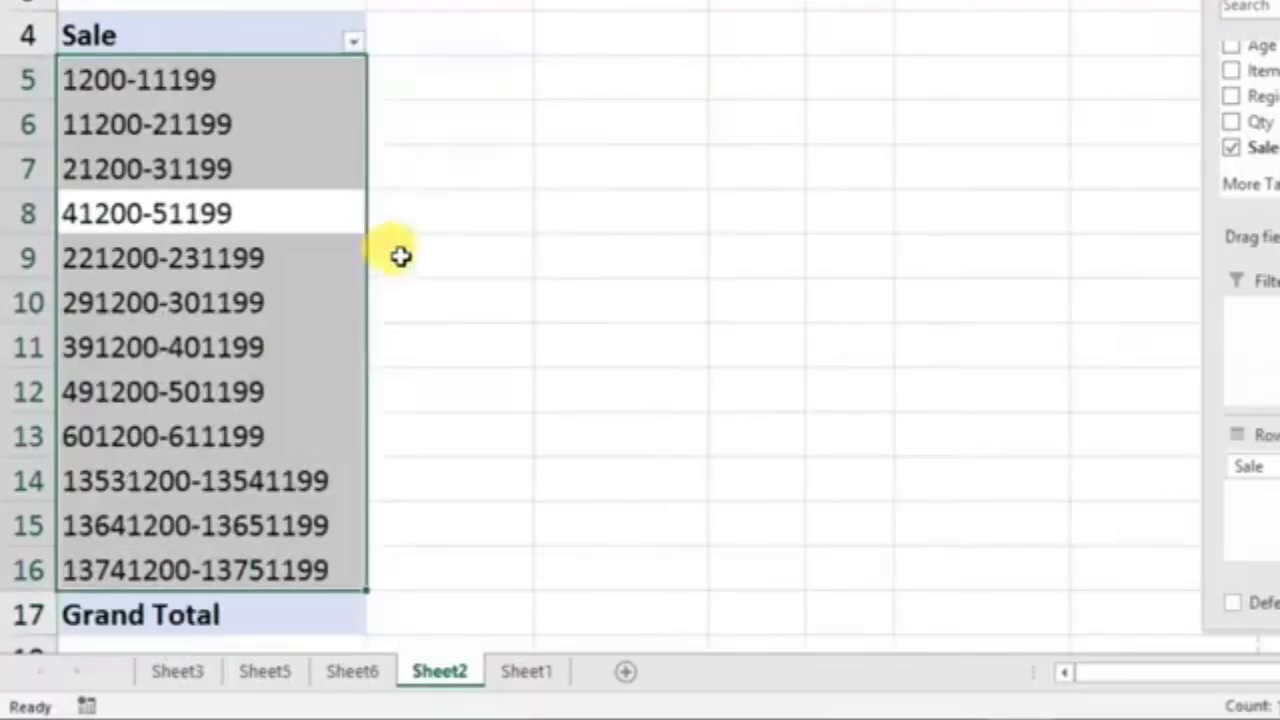
left_click(530, 225)
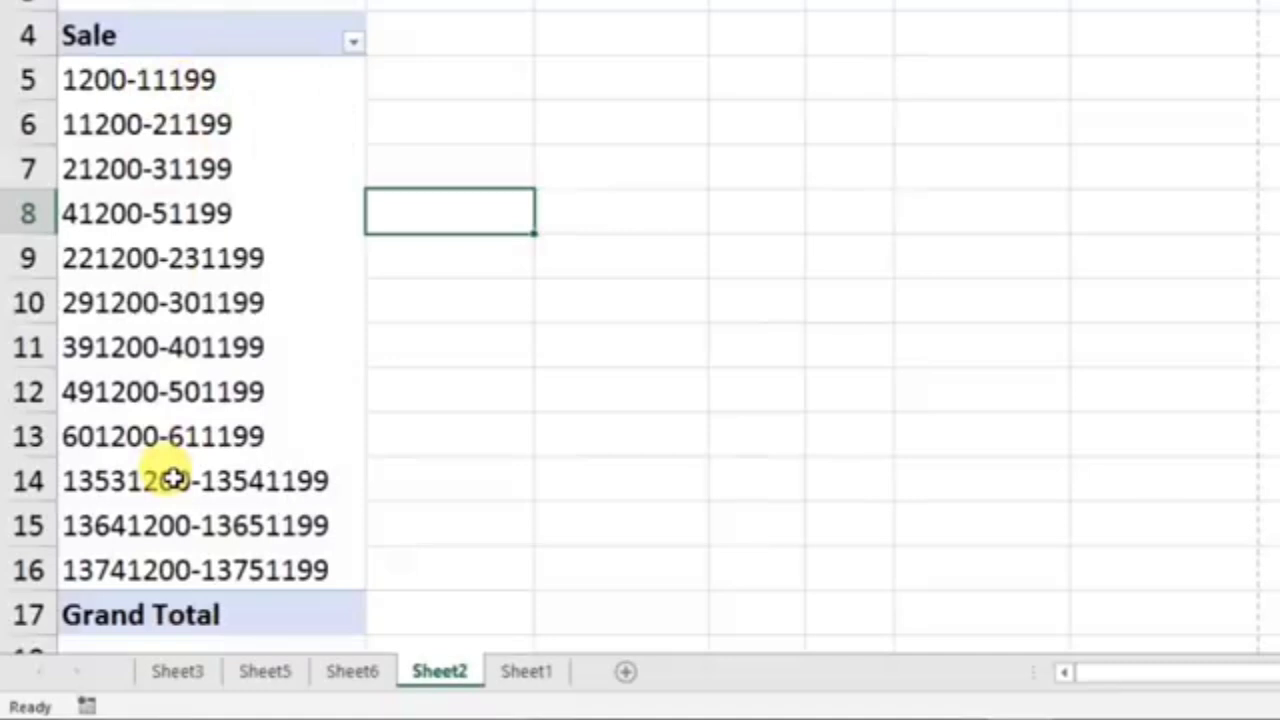
- Regroup the Sale ranges to start at 1 while keeping the 10000 interval
right_click(214, 172)
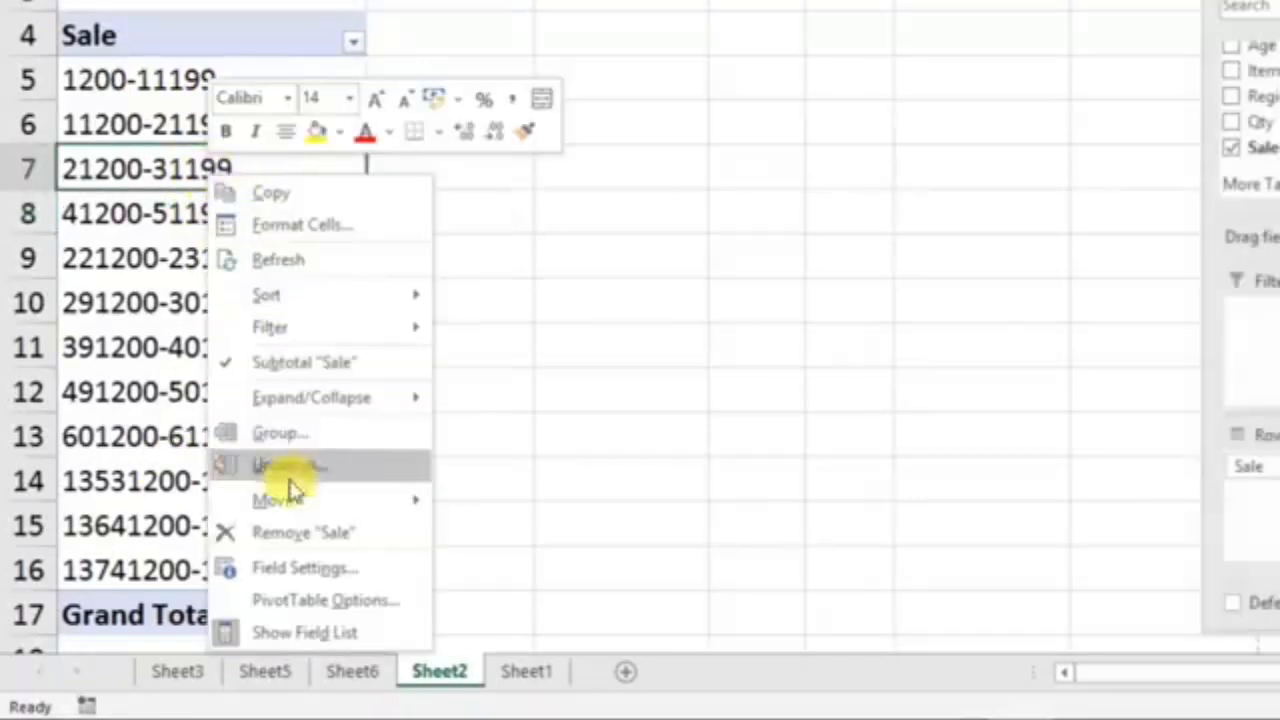
left_click(236, 434)
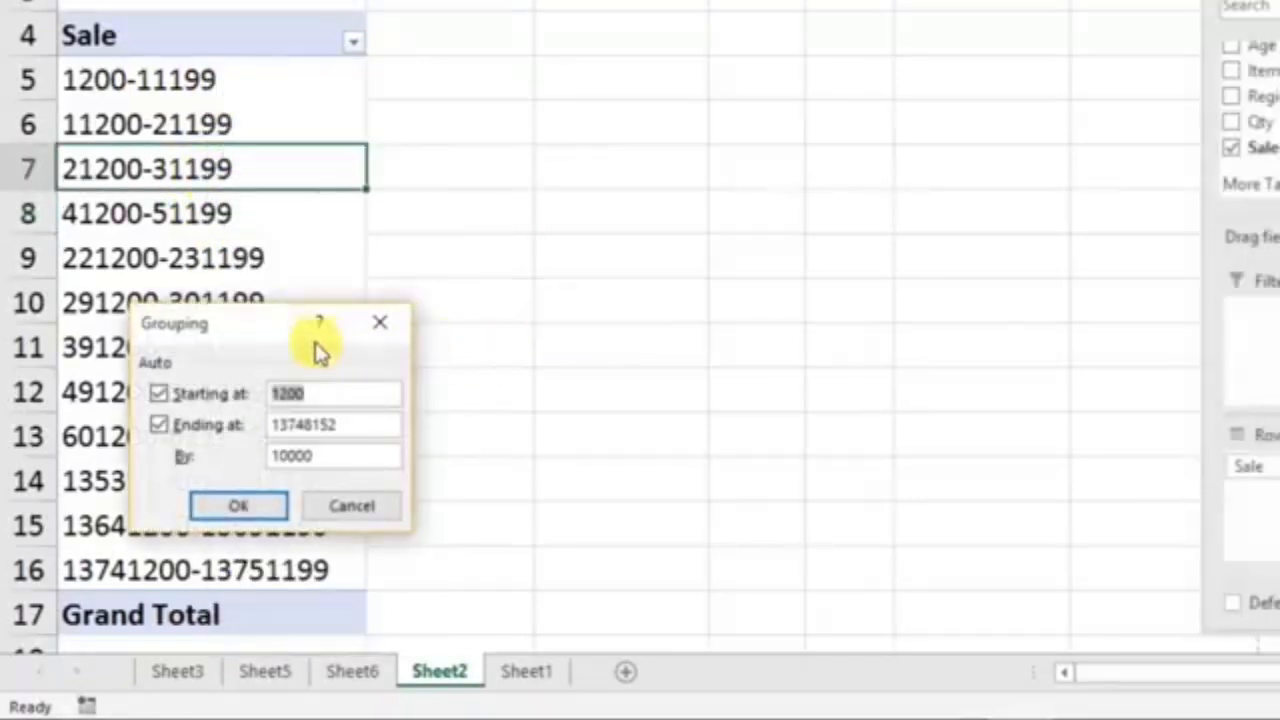
left_click_drag(316, 343, 578, 221)
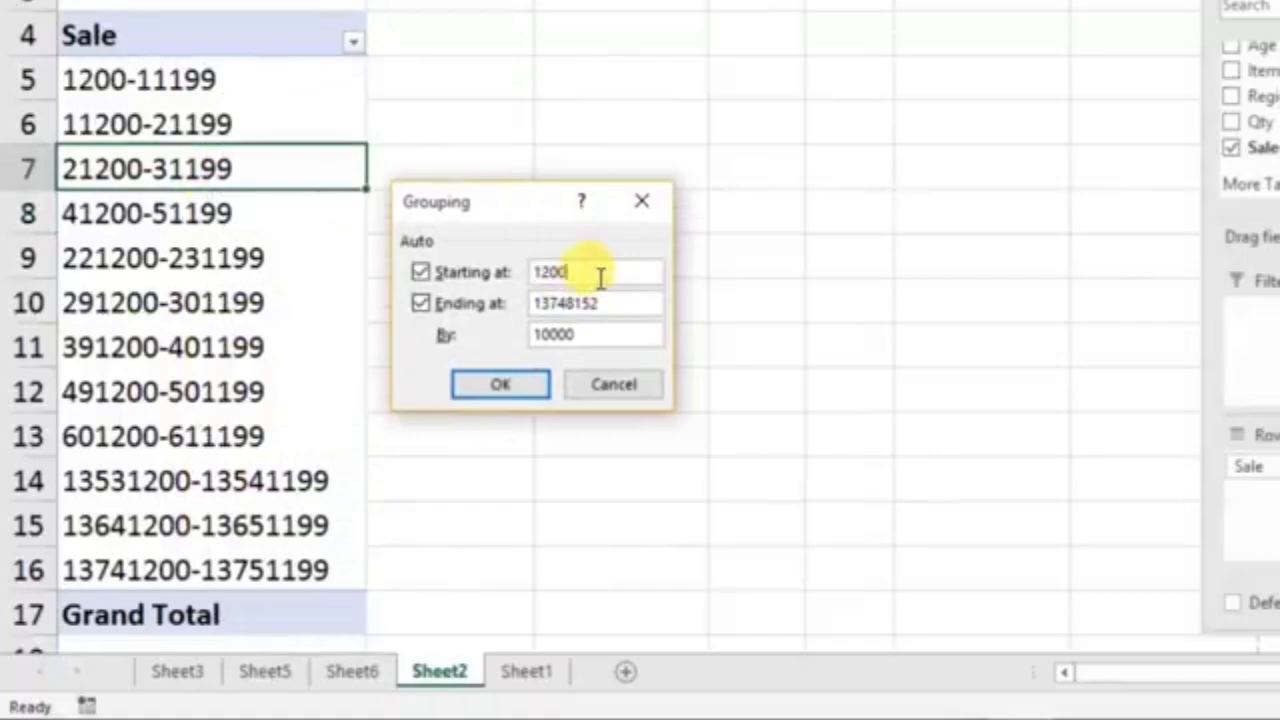
key("BackSpace")
key("BackSpace")
key("BackSpace")
left_click(500, 384)
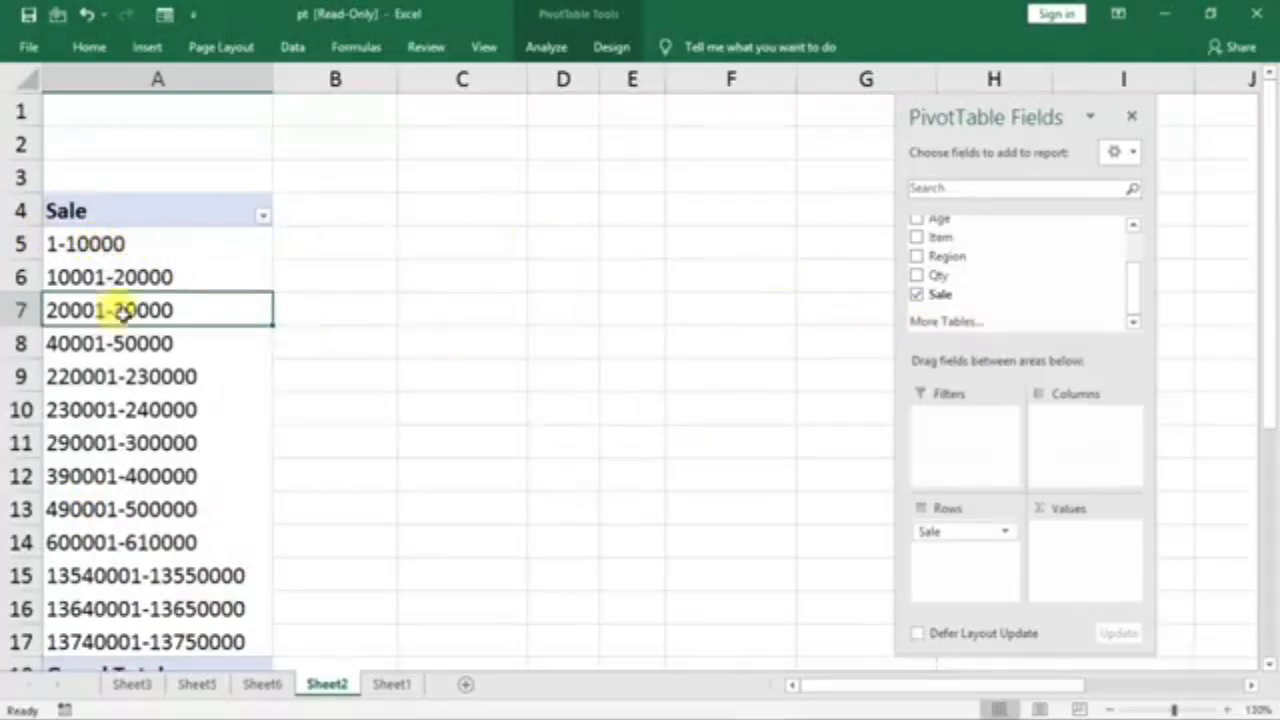
- Add the Sale field to the pivot table values and review the count for each sale range
left_click_drag(943, 292, 1077, 553)
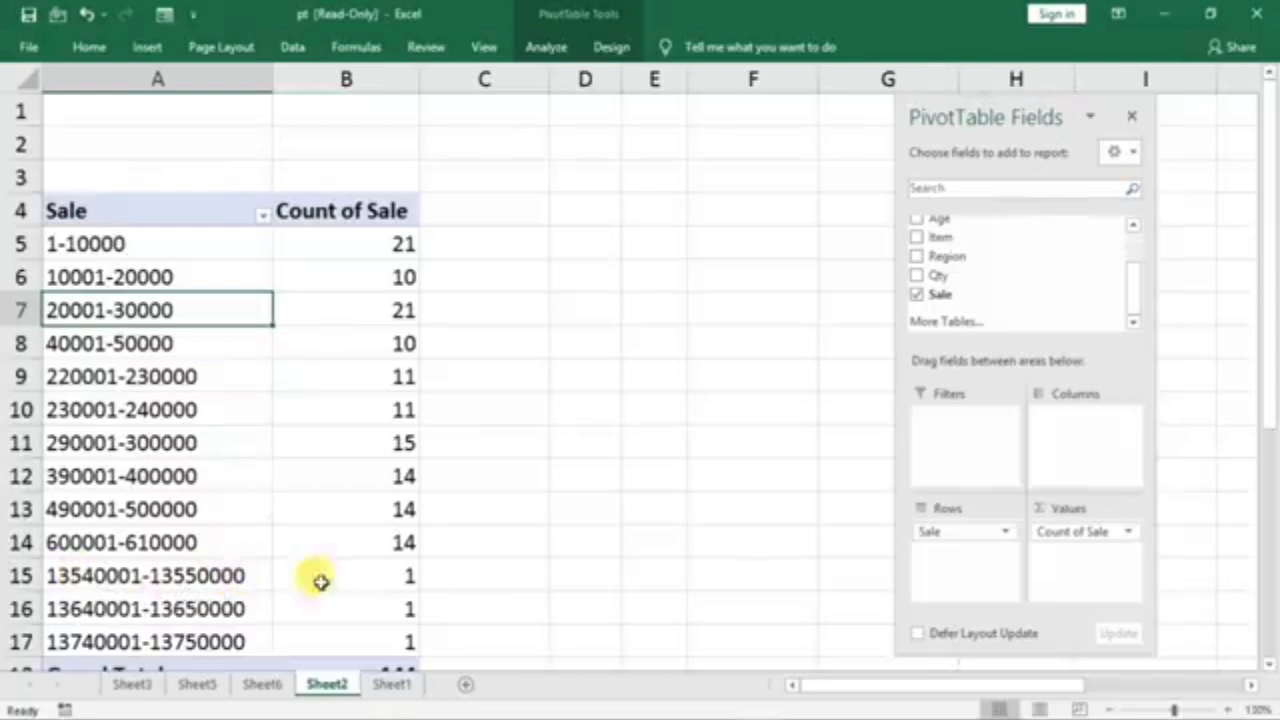
scroll(393, 562, "down", 3)
scroll(406, 543, "up", 3)
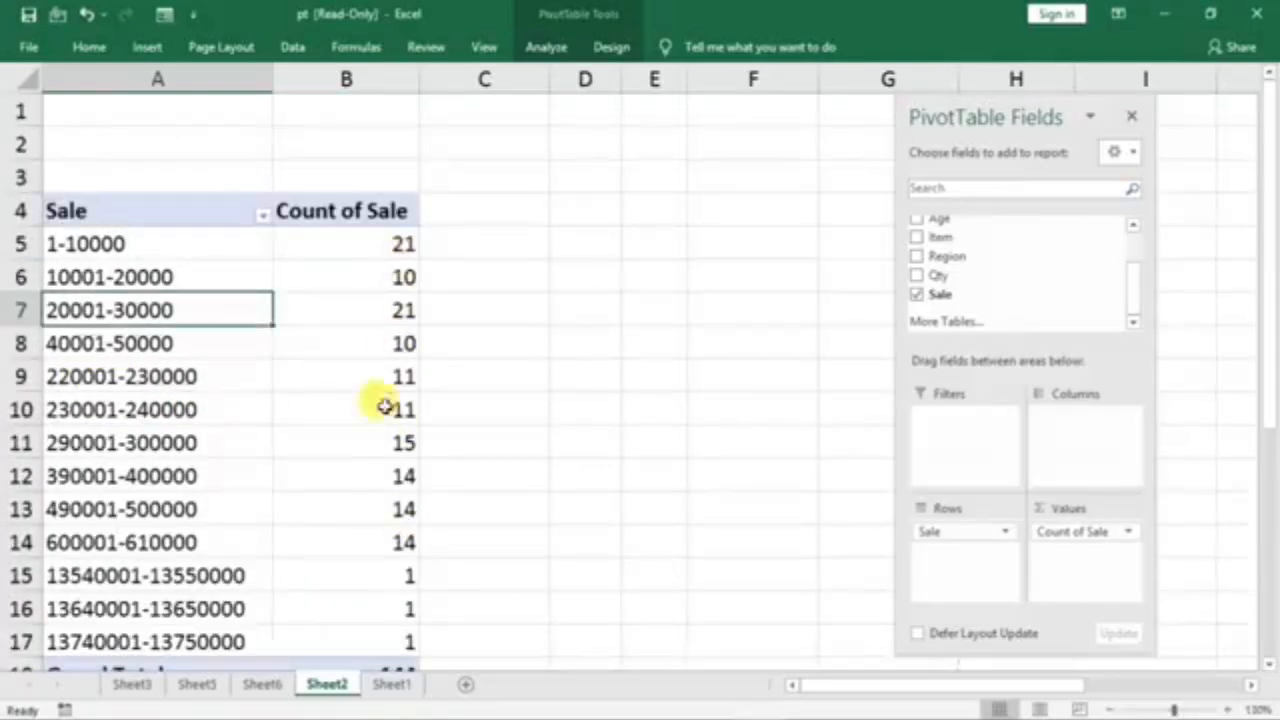
- Summarize the Sale values by Average for each sale range
left_click(391, 307)
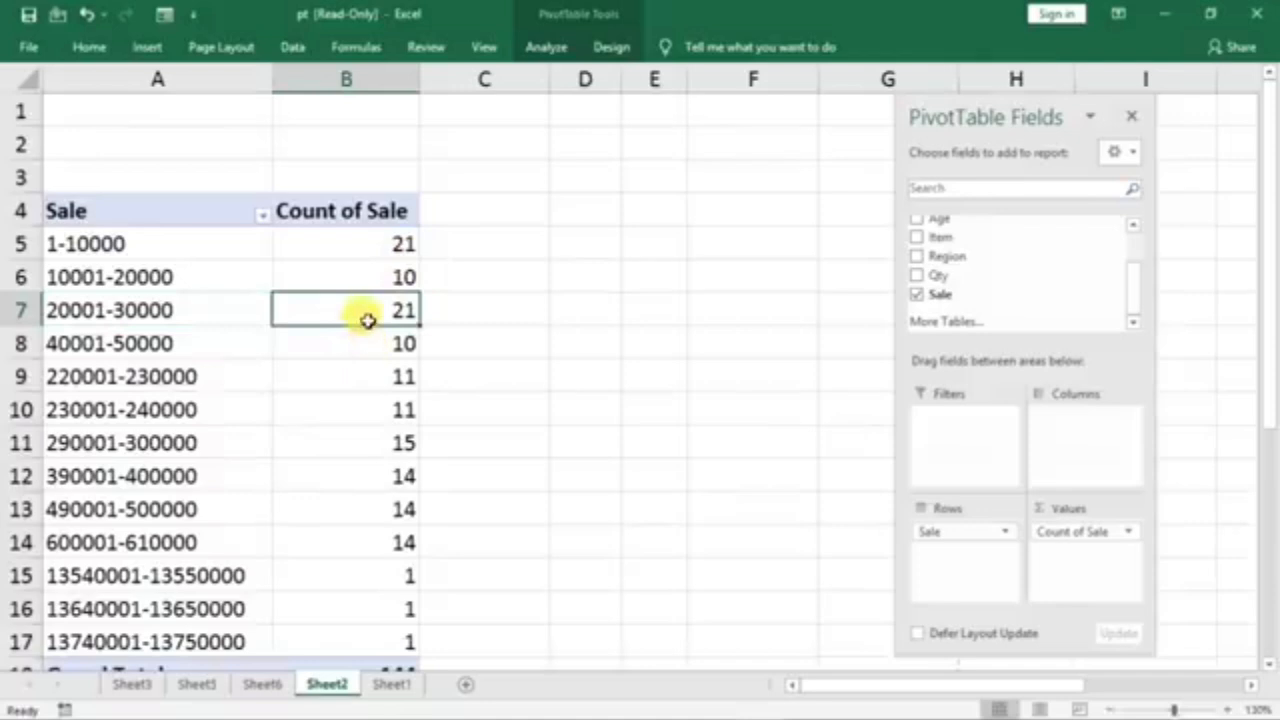
right_click(368, 320)
mouse_move(497, 488)
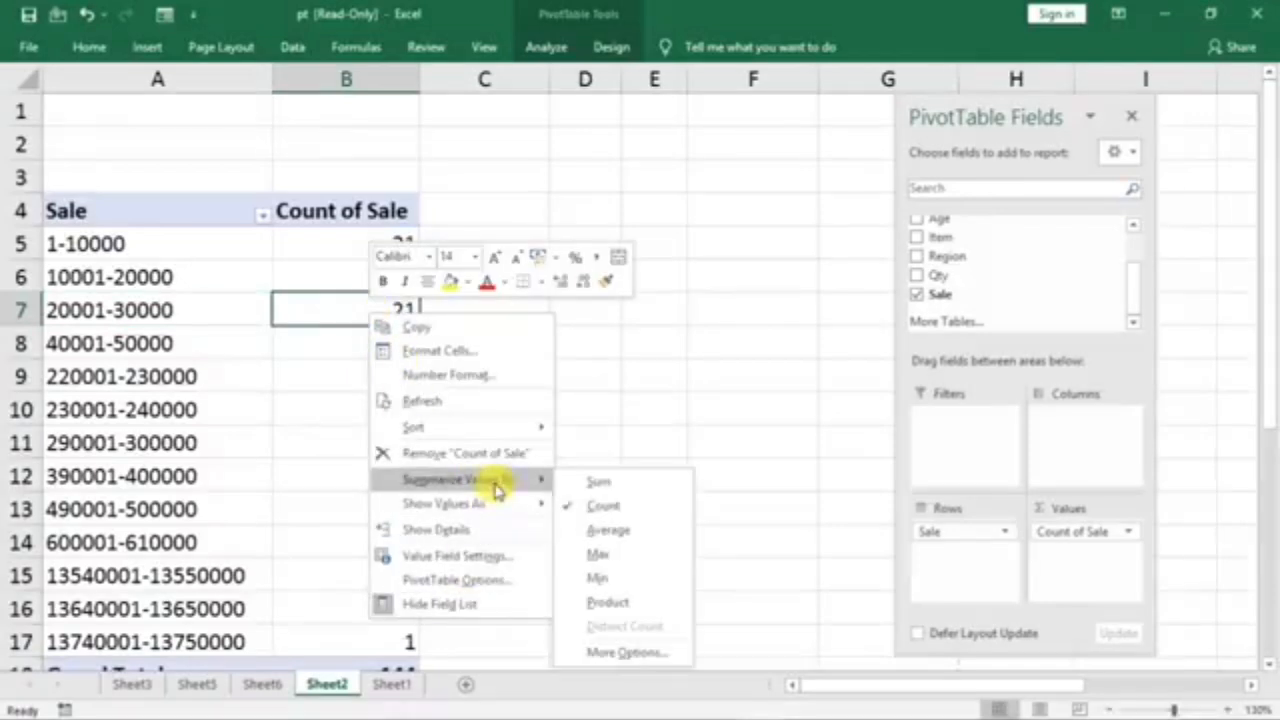
left_click(600, 529)
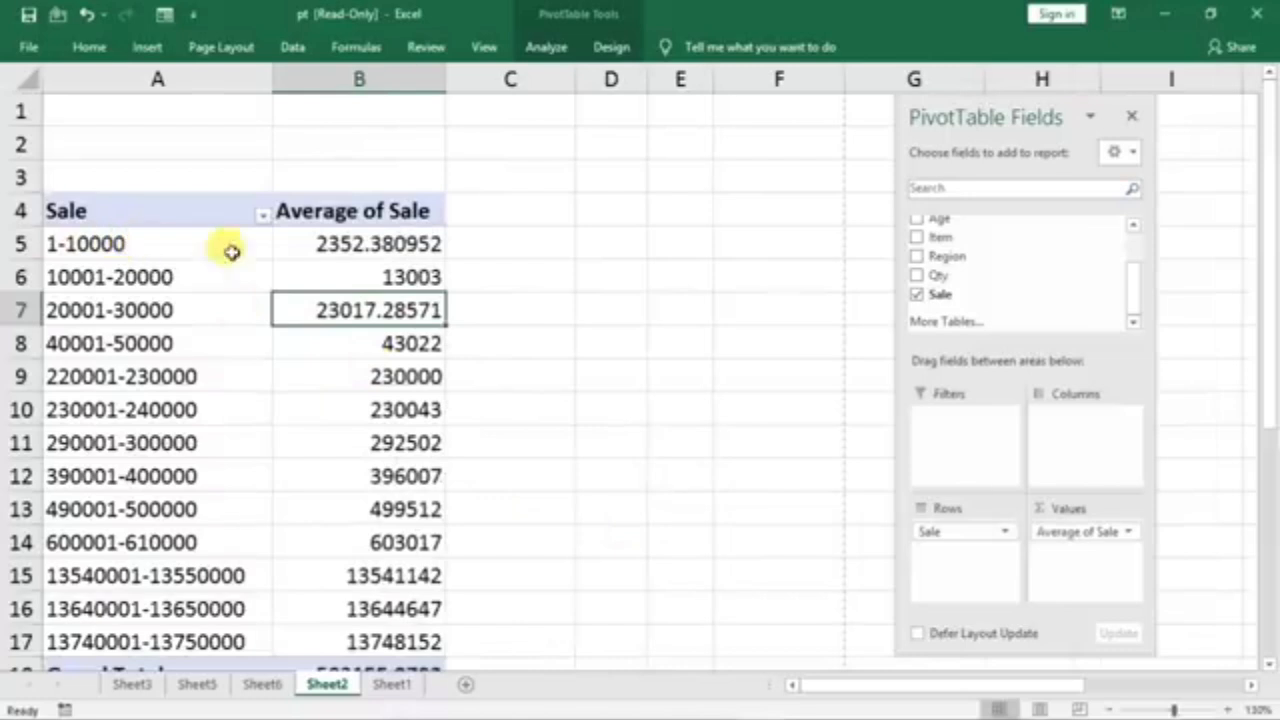
mouse_move(353, 257)
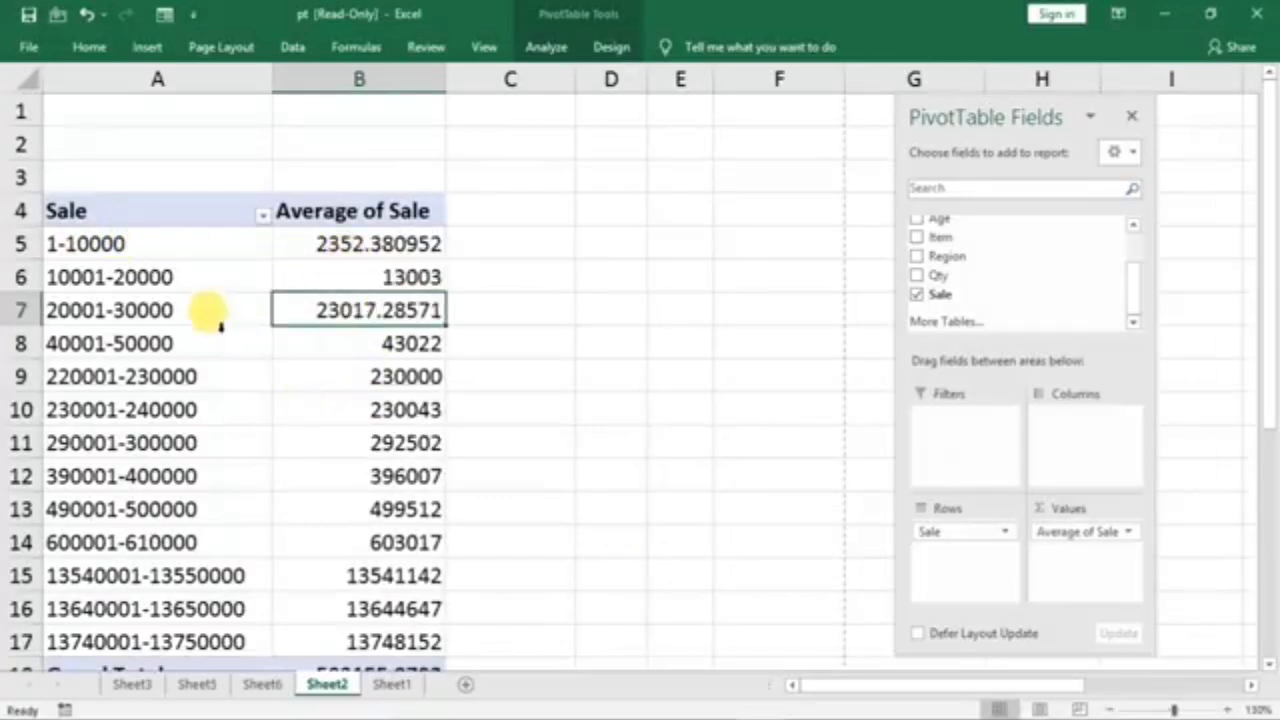
- Remove Sale from the rows and values of the pivot table and place the Age field in the rows
left_click_drag(1000, 548, 1020, 262)
left_click_drag(1068, 540, 1015, 280)
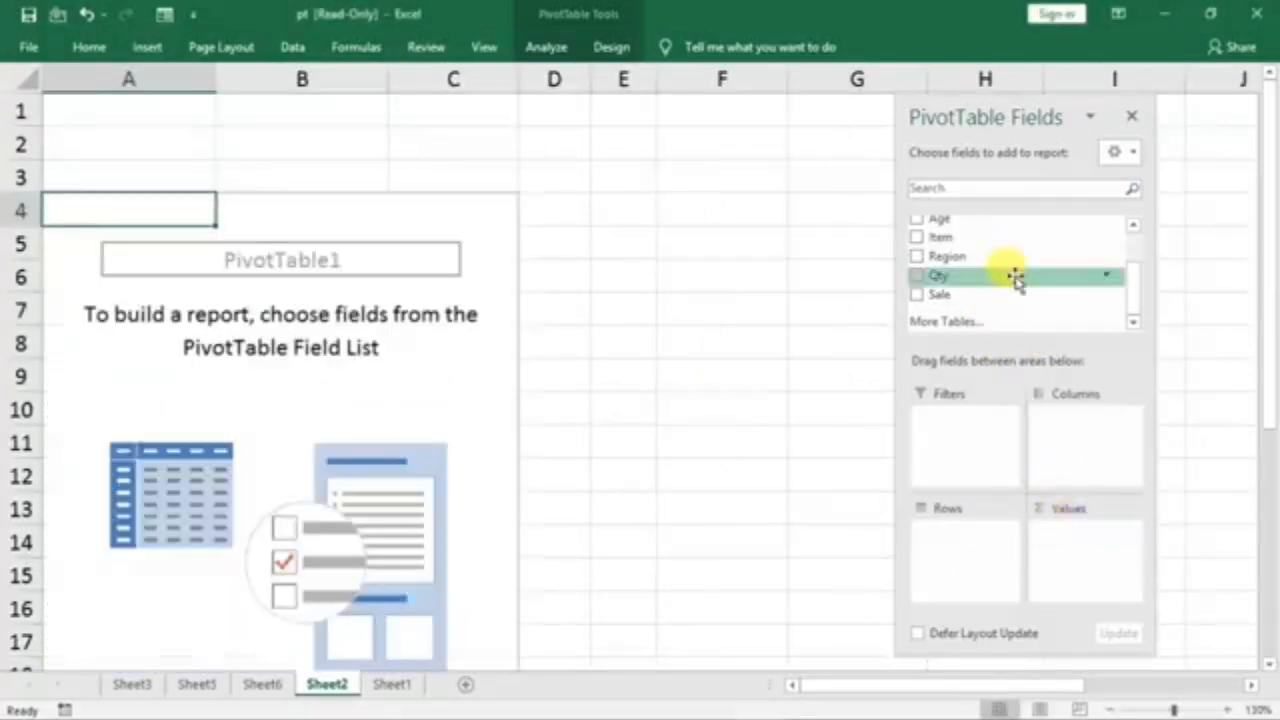
scroll(1005, 274, "up", 1)
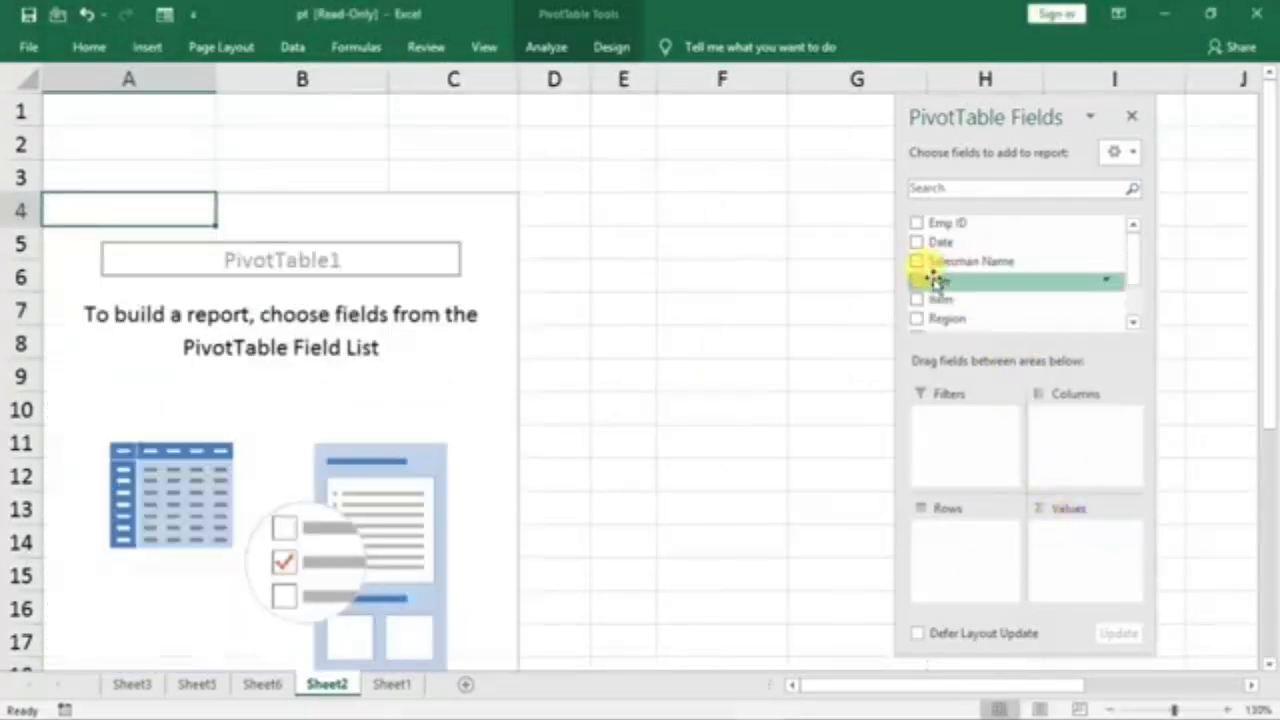
left_click_drag(940, 292, 968, 545)
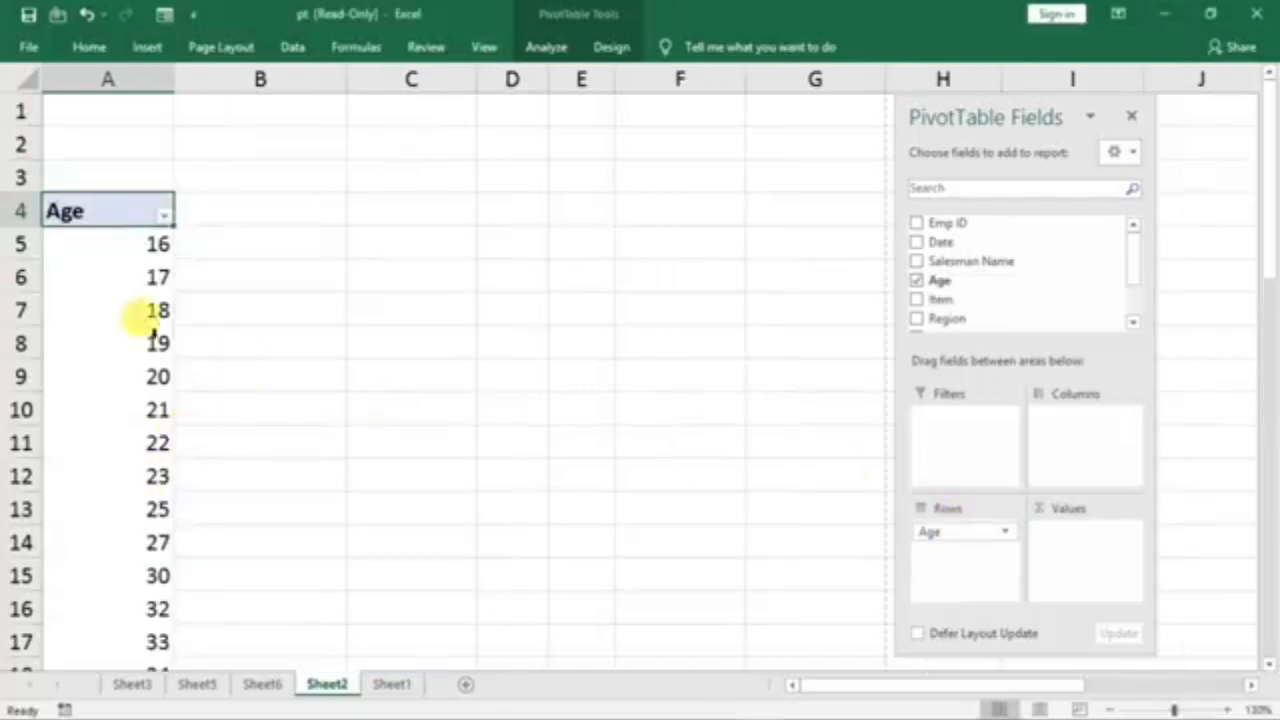
- Group the Age row items into ranges of 10 starting at 1
right_click(120, 310)
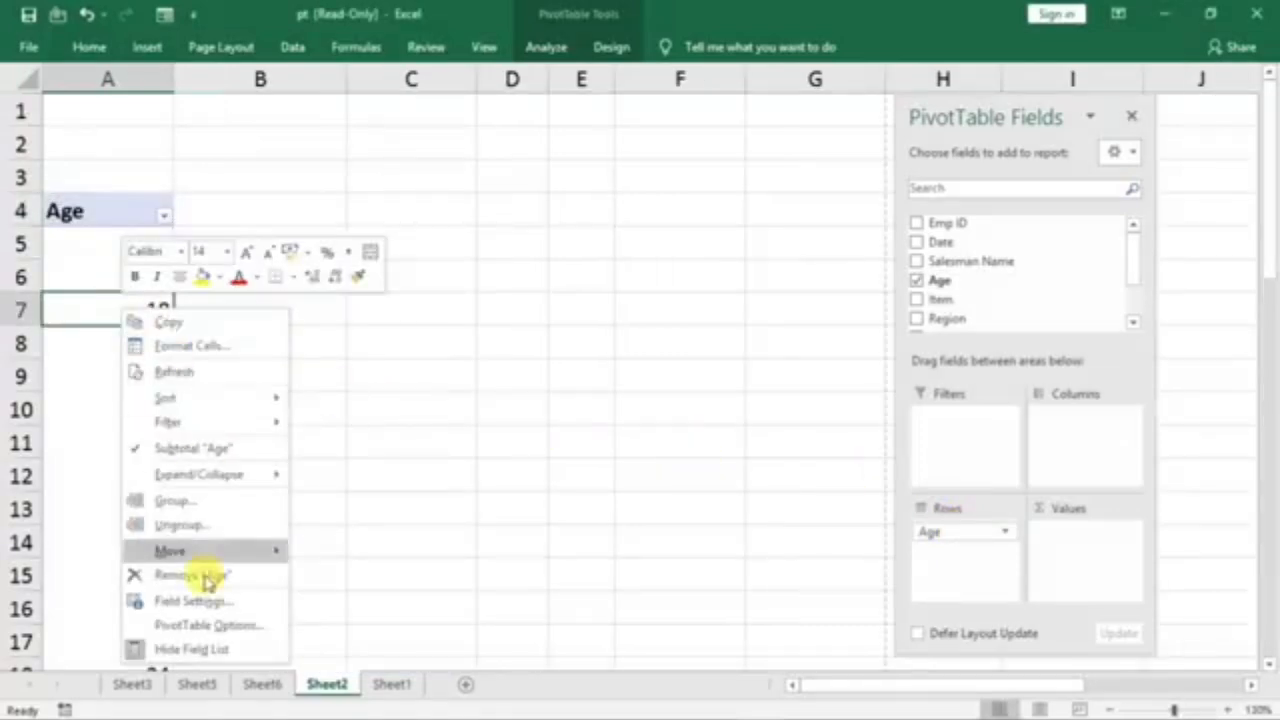
left_click(220, 504)
left_click_drag(255, 430, 414, 322)
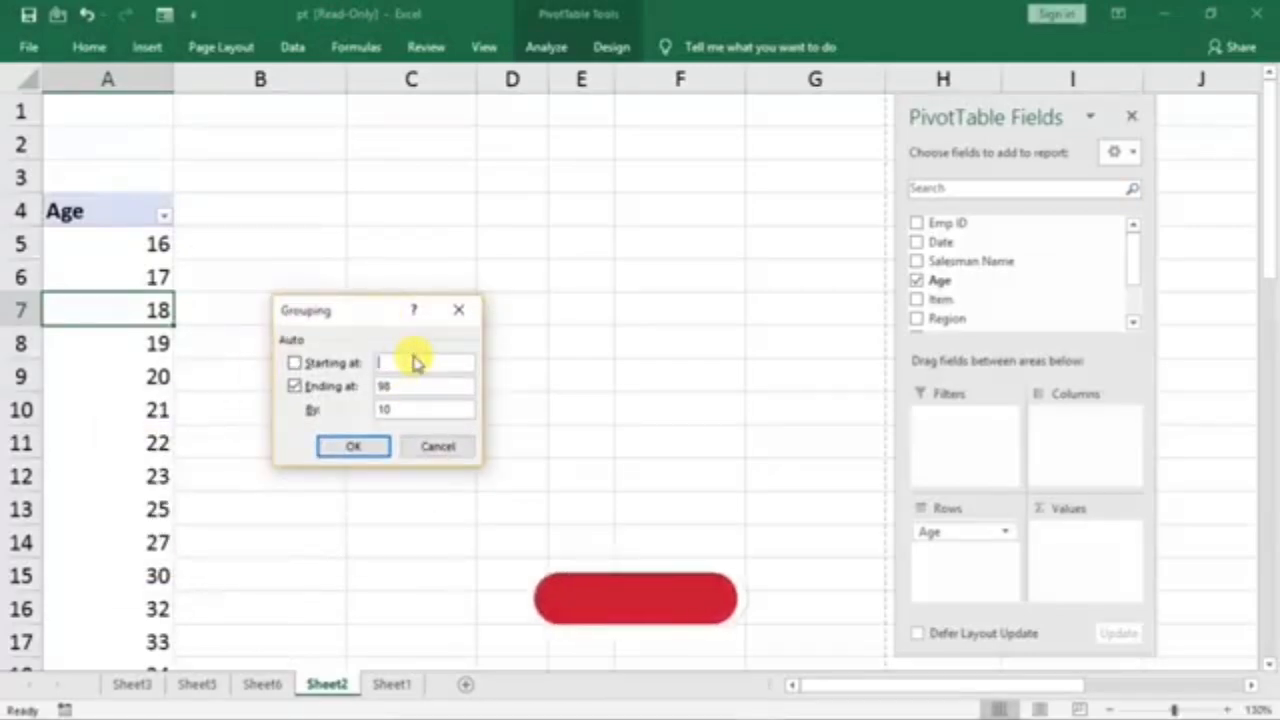
type("1")
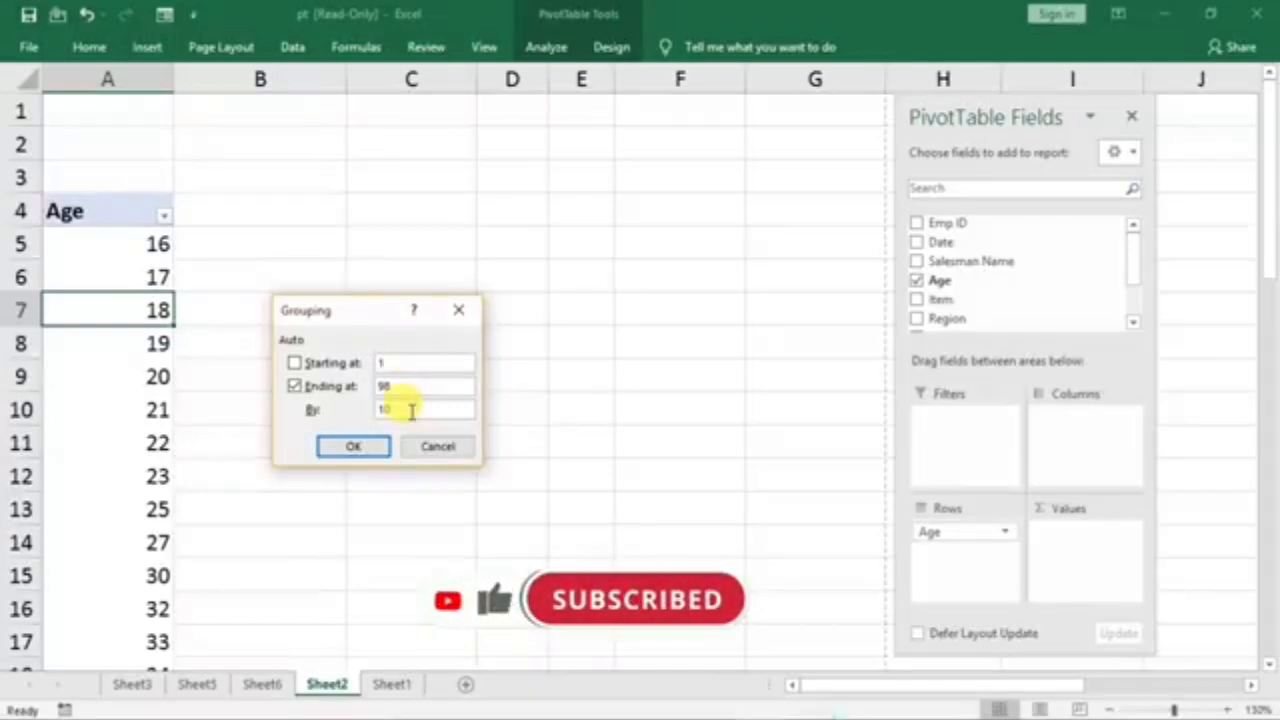
left_click(349, 447)
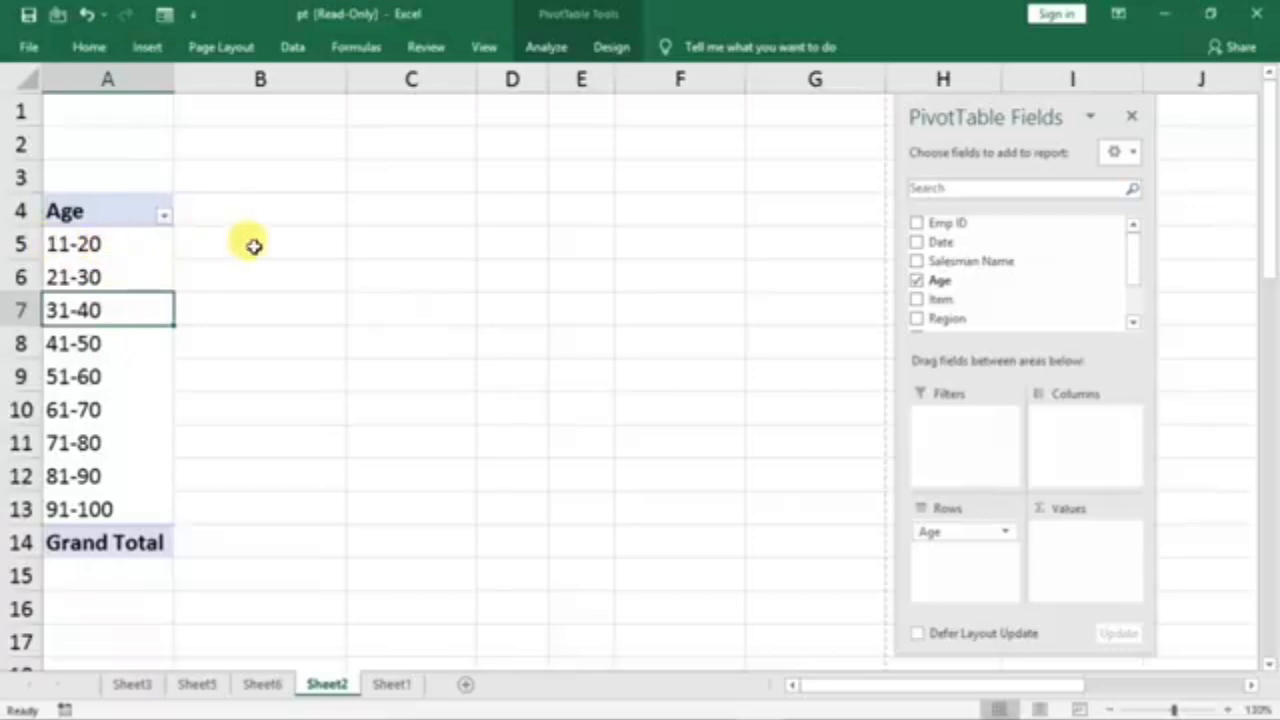
- Add the Sale field to the values and check the count of sales for the 41-50 age group
scroll(970, 298, "down", 2)
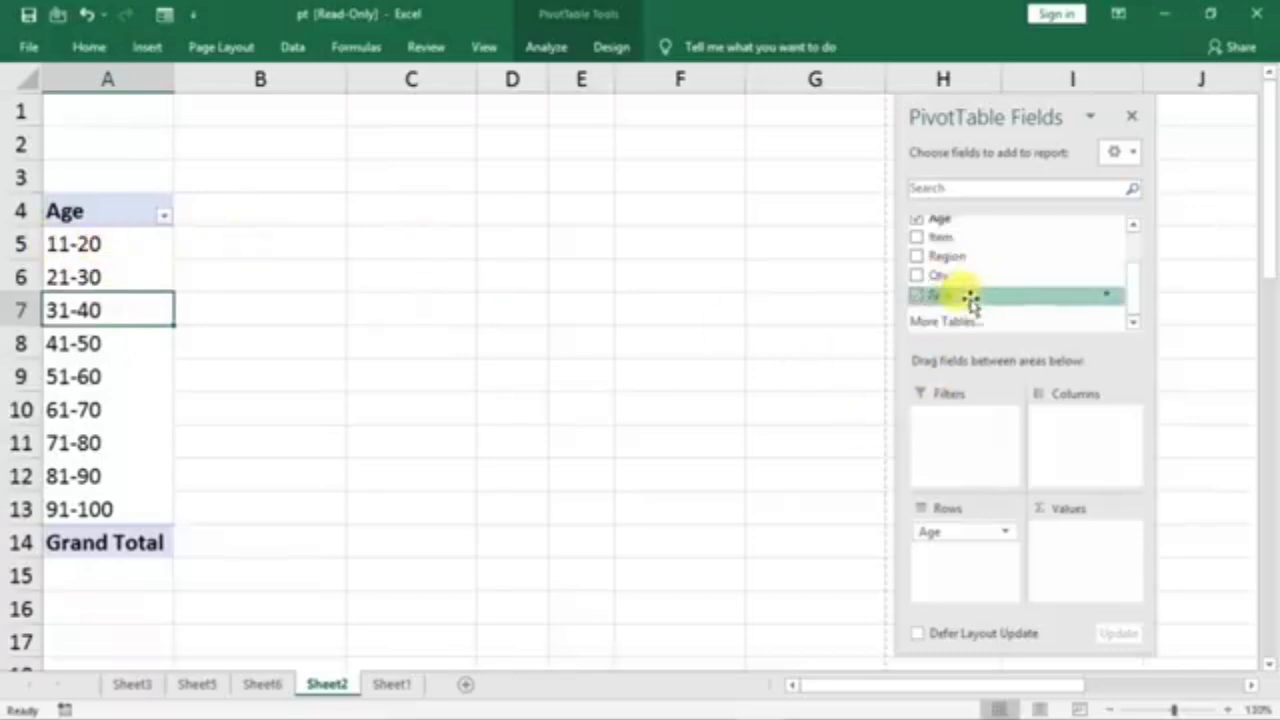
left_click_drag(970, 298, 1082, 552)
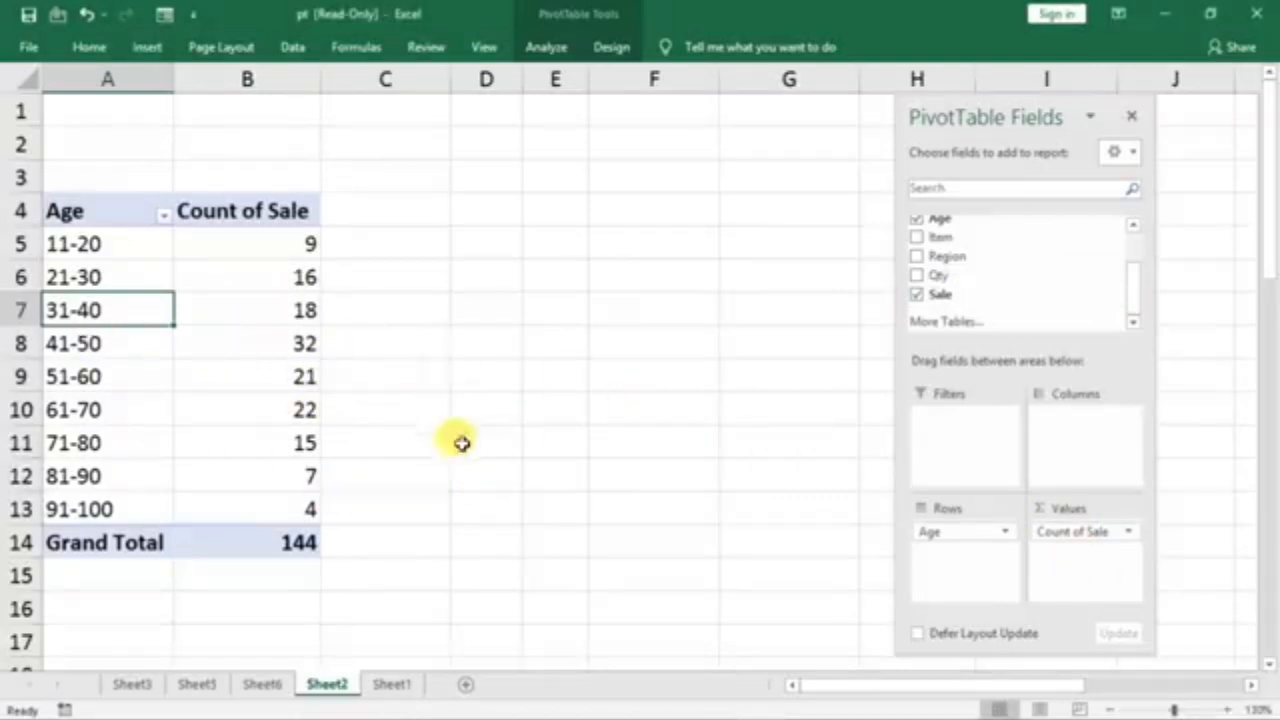
left_click(108, 348)
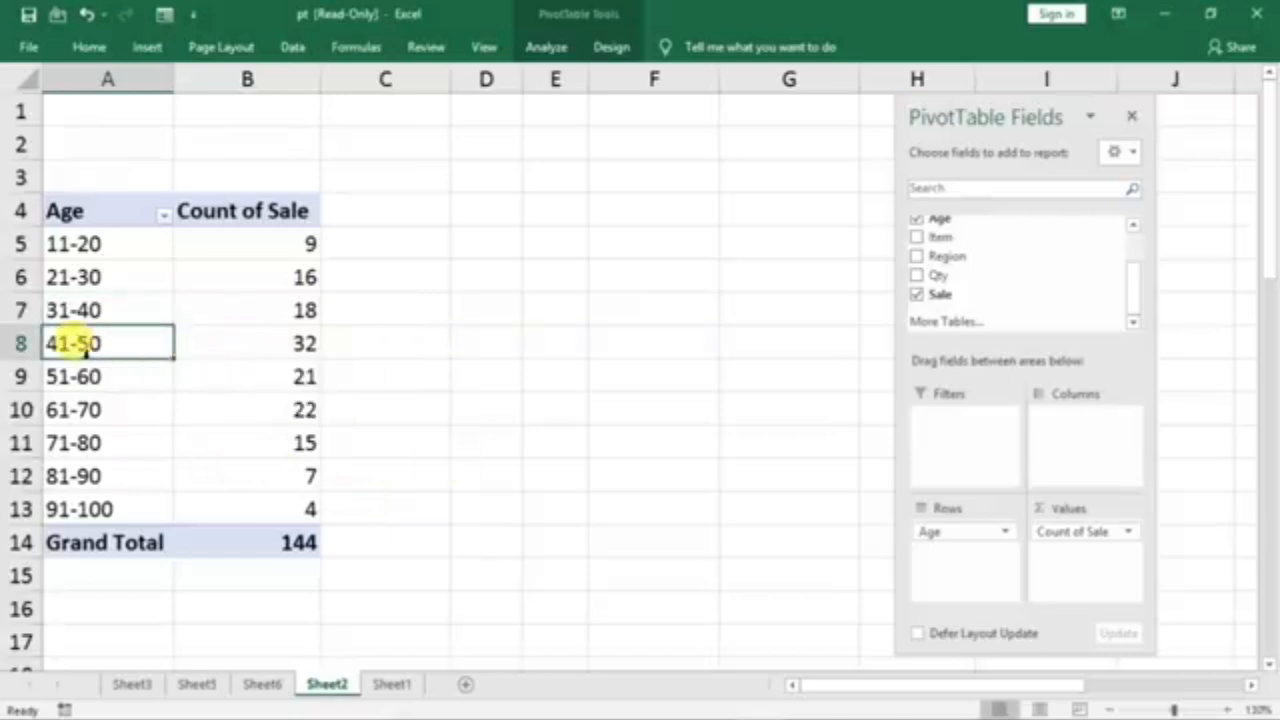
left_click(255, 348)
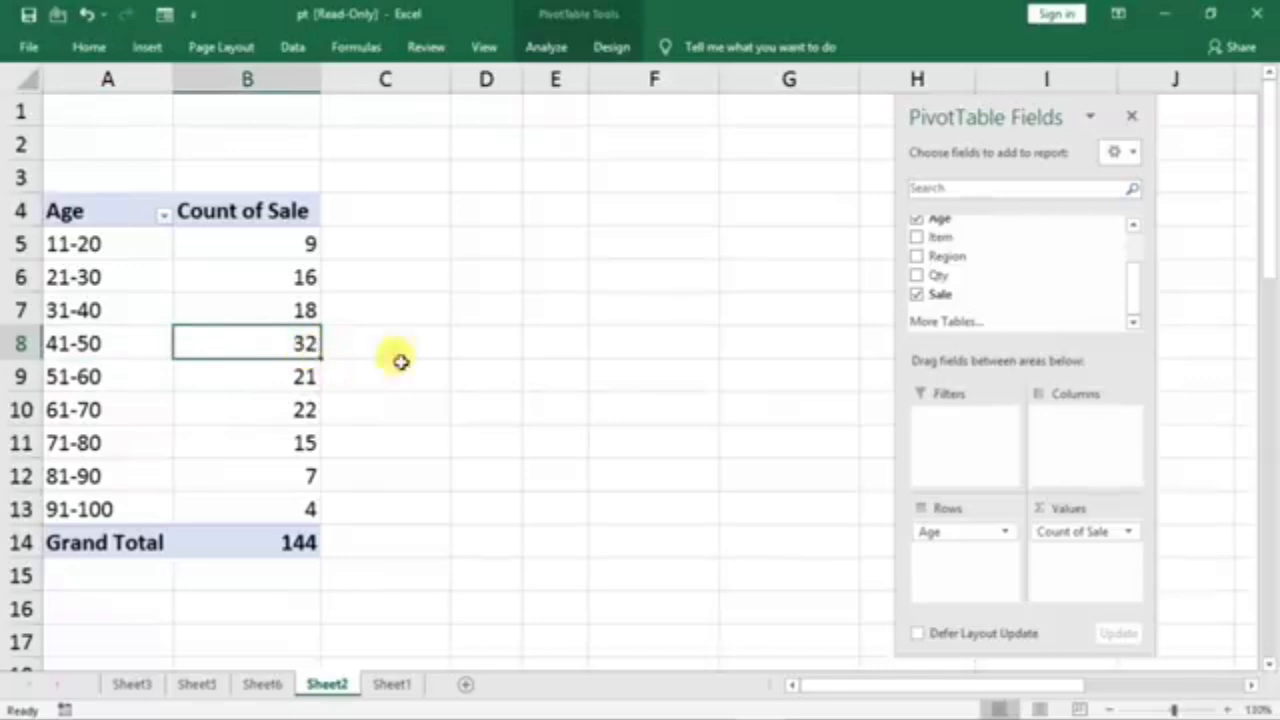
- Add Sale to the values a second time and summarize this column by Sum
left_click_drag(940, 294, 1060, 560)
right_click(424, 306)
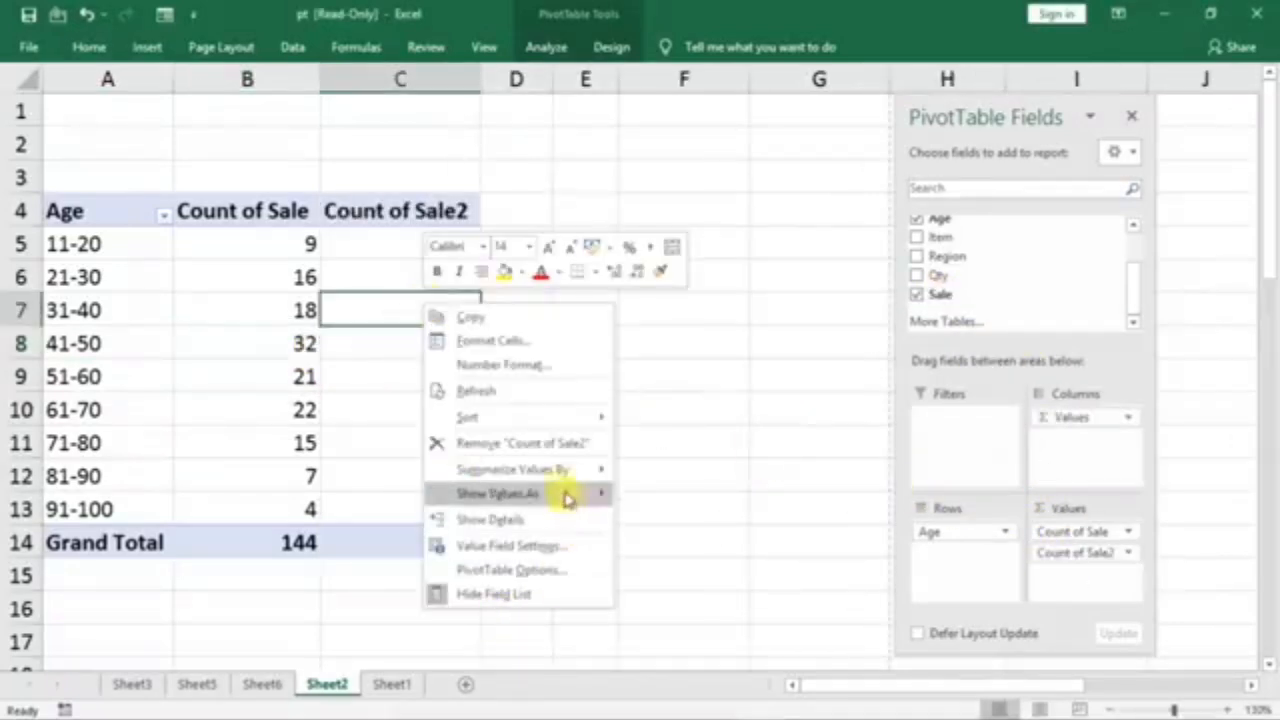
mouse_move(555, 483)
left_click(650, 471)
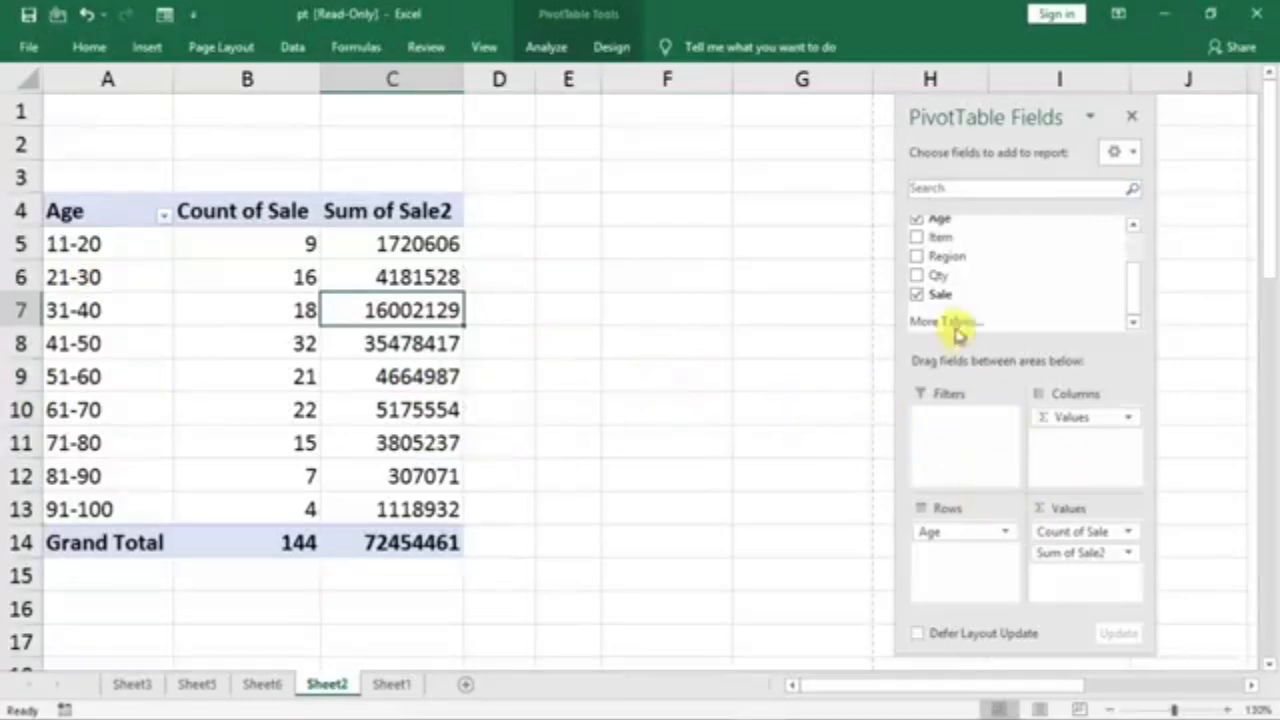
- Add Sale to the values a third time and show this column as a rank from largest to smallest
left_click_drag(931, 292, 1057, 571)
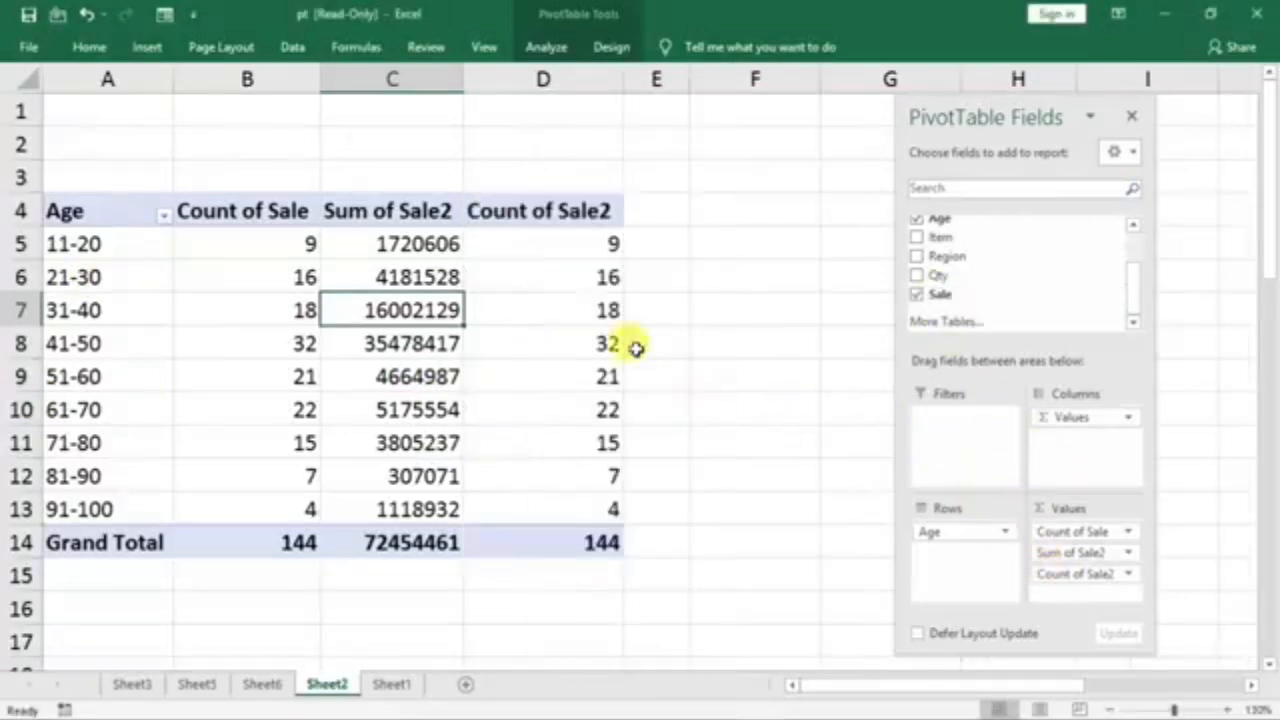
right_click(570, 341)
mouse_move(652, 530)
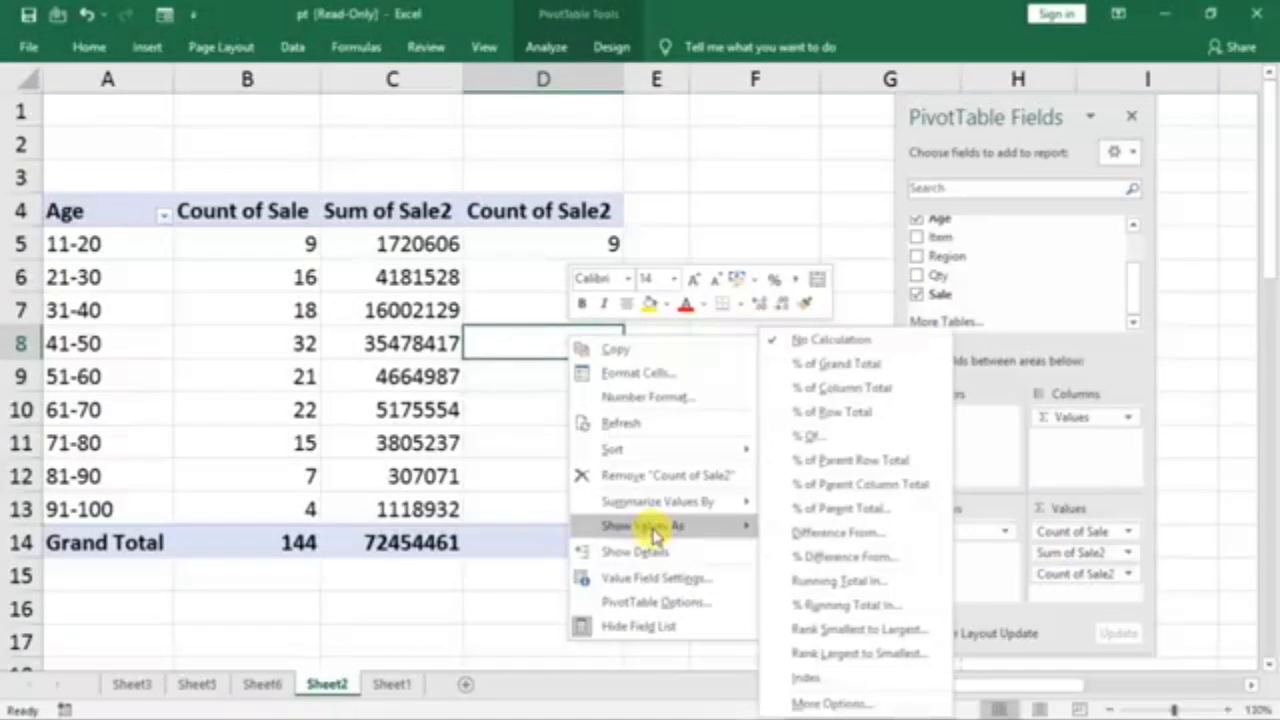
left_click(868, 655)
left_click(607, 421)
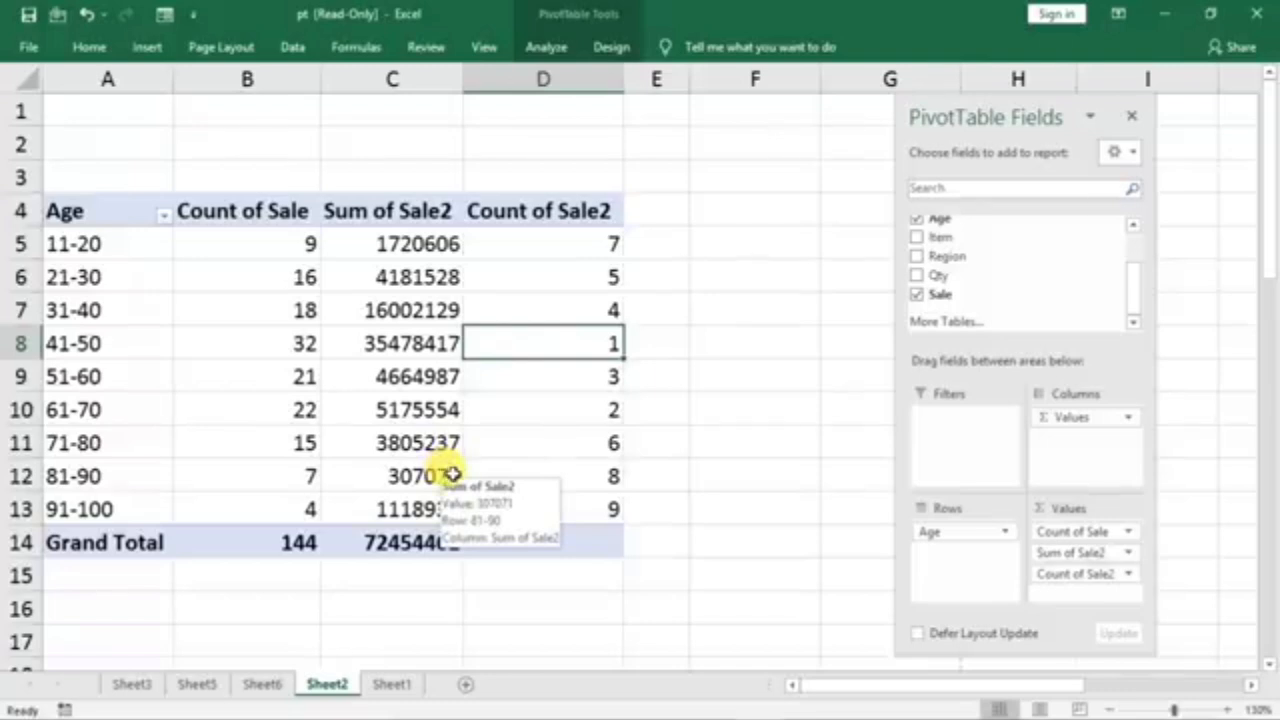
- Look at the source data on Sheet1 and return to the age-group pivot table on Sheet2
left_click(389, 684)
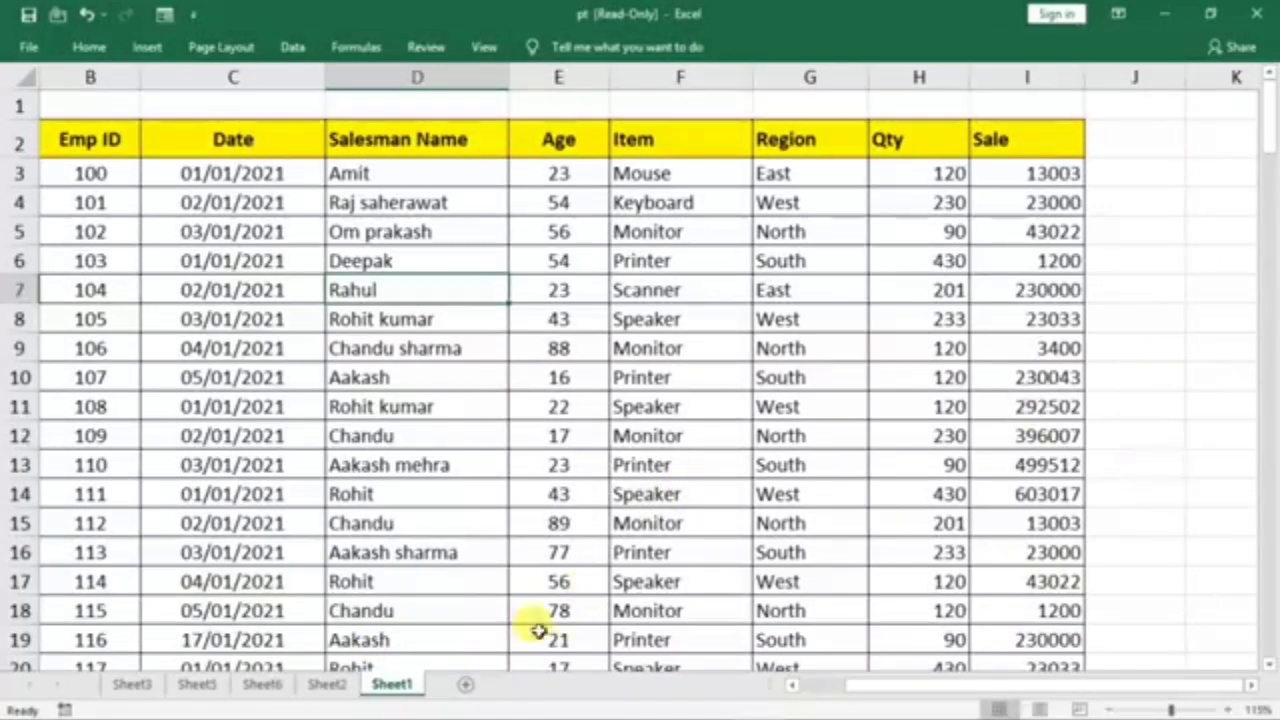
left_click(327, 684)
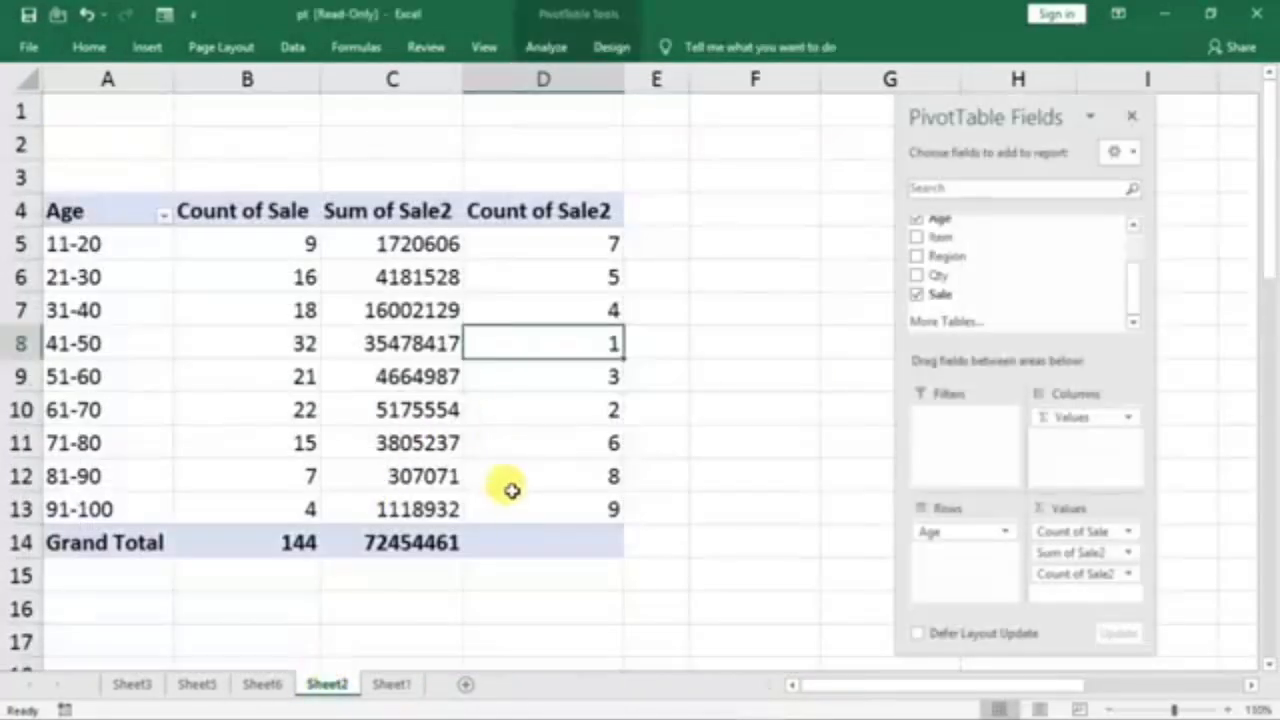
mouse_move(511, 490)
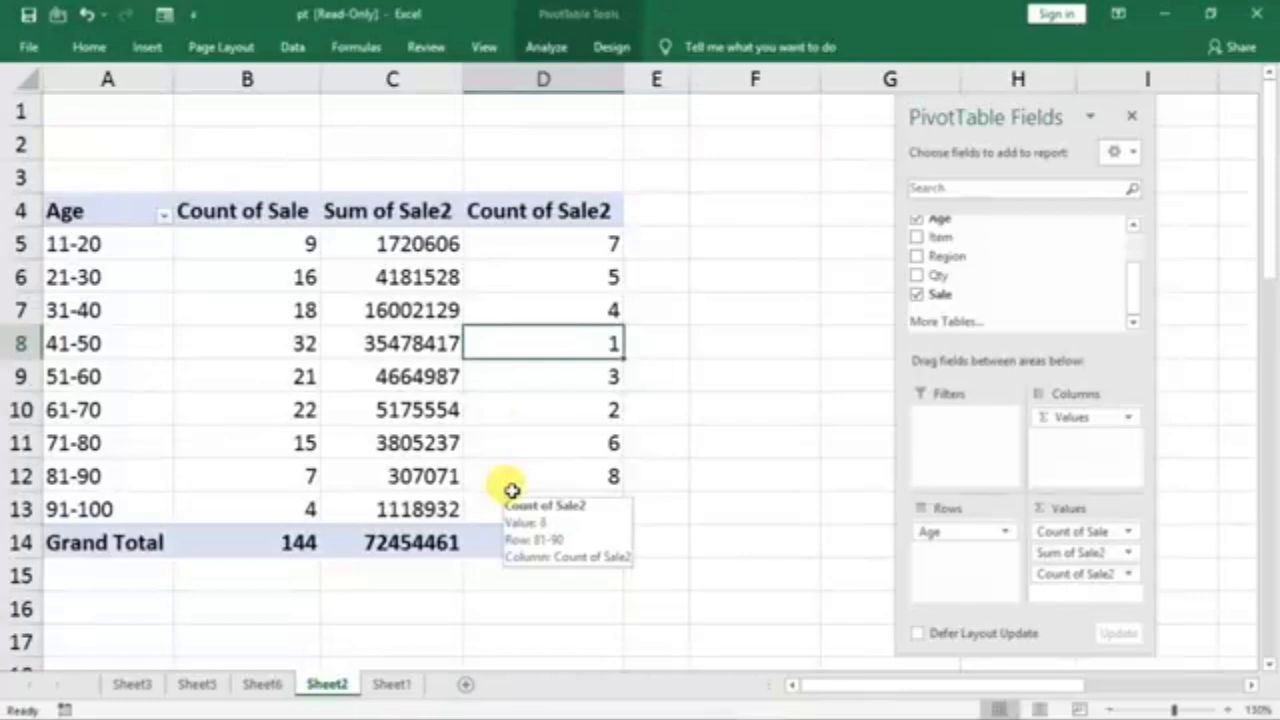
- Remove Age and all Sale value columns, and rebuild the pivot table with Region as rows and Count of Sale as values
left_click(390, 381)
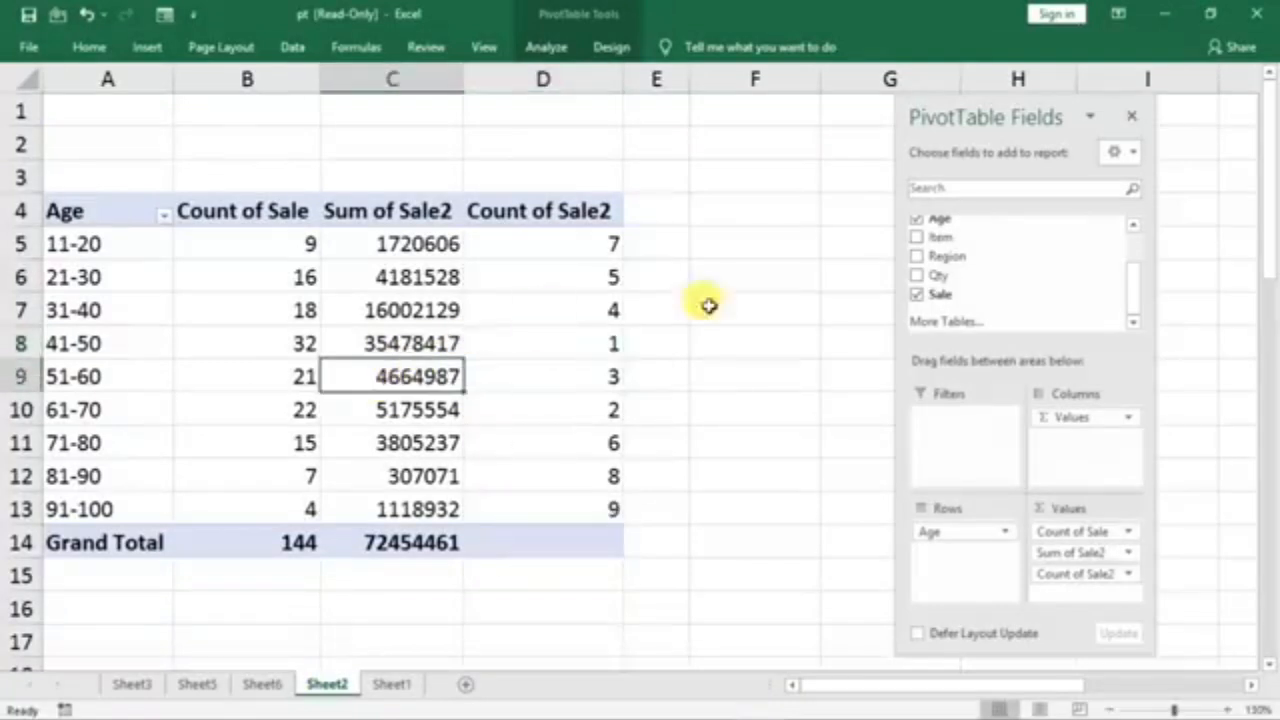
left_click_drag(1075, 531, 1040, 314)
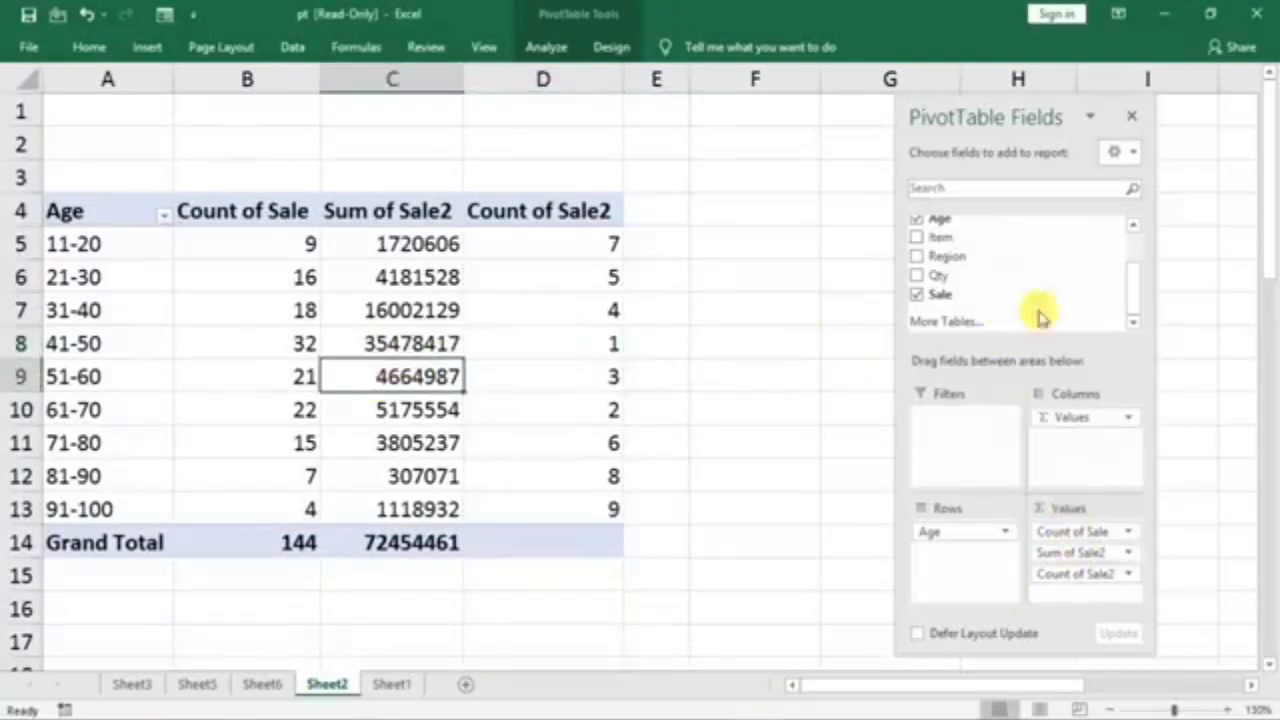
left_click_drag(1086, 531, 1013, 325)
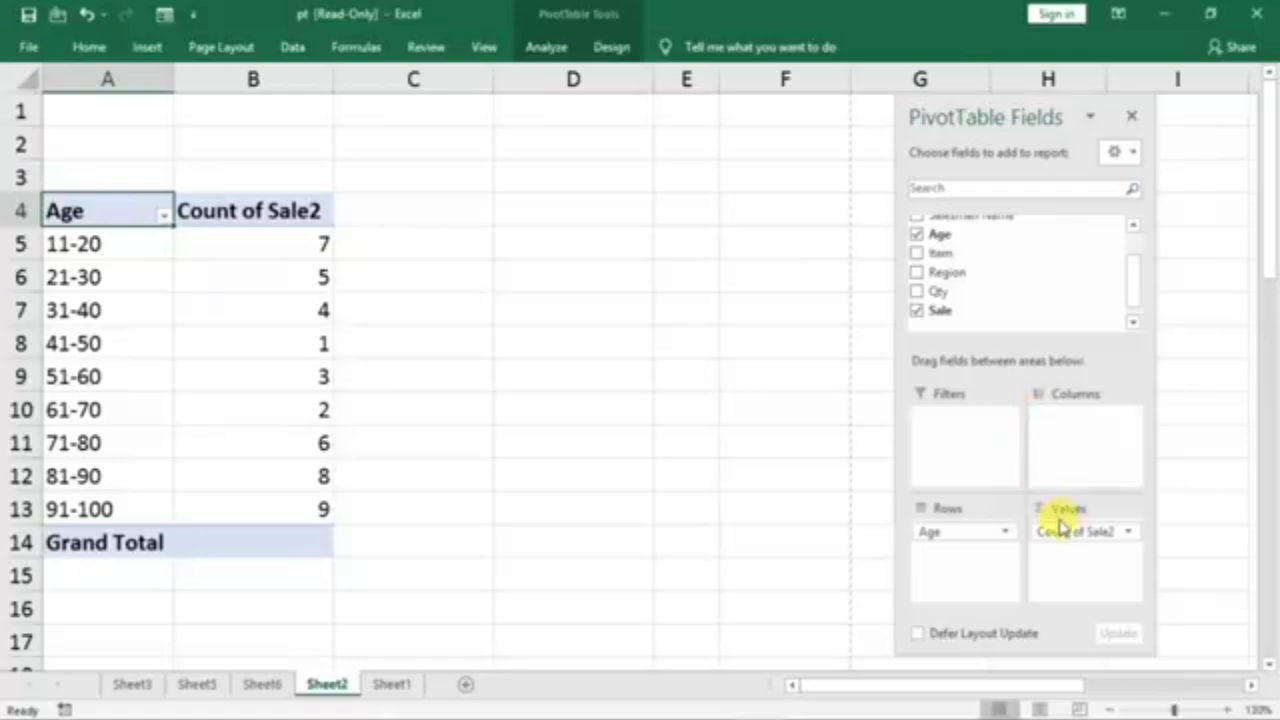
left_click_drag(1062, 527, 1000, 320)
mouse_move(943, 533)
left_mouse_down()
mouse_move(1015, 252)
mouse_move(944, 545)
left_mouse_up()
left_click_drag(953, 316, 1049, 554)
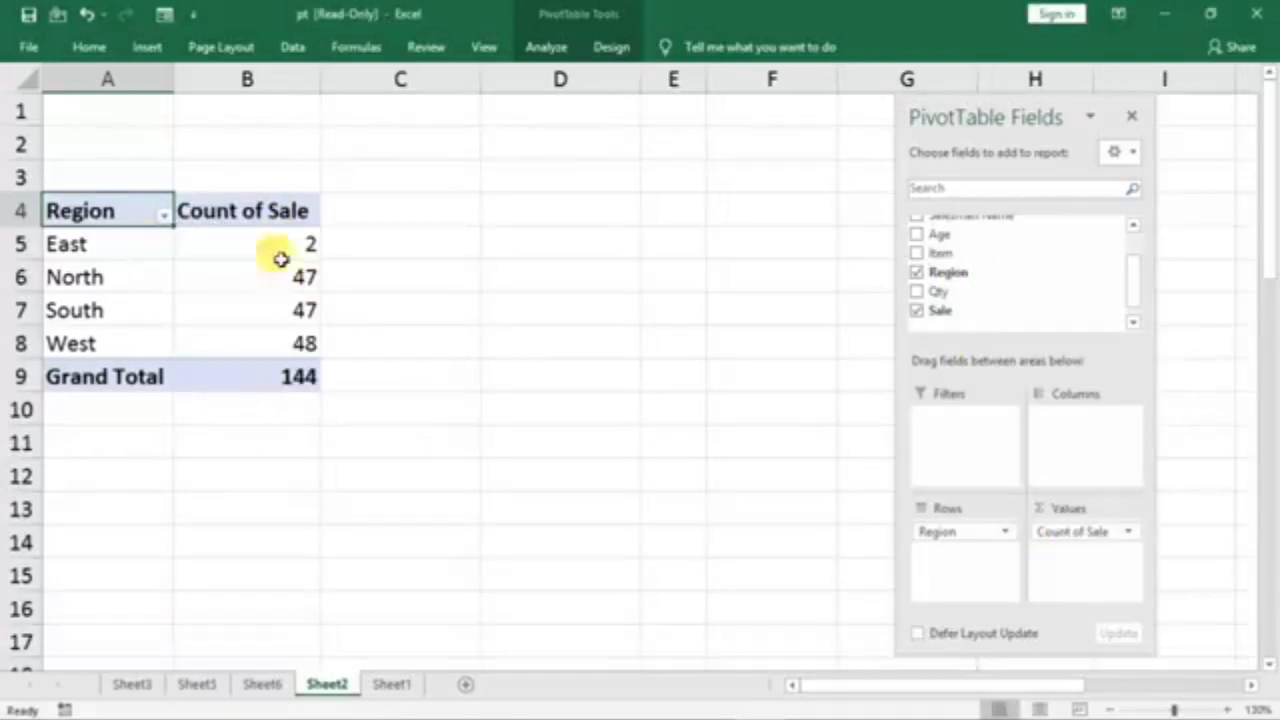
- Change the region in cell G19 of the source data on Sheet1 to East
left_click(391, 684)
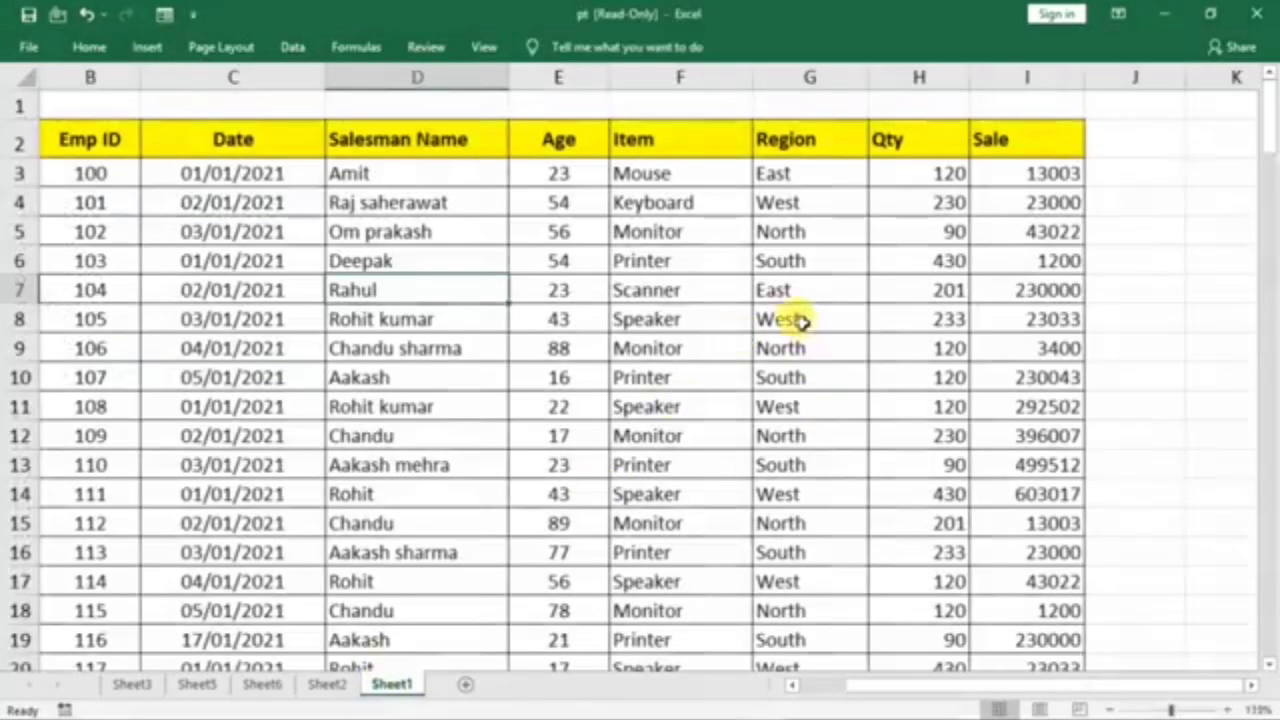
left_click_drag(808, 293, 802, 174)
scroll(803, 551, "down", 2)
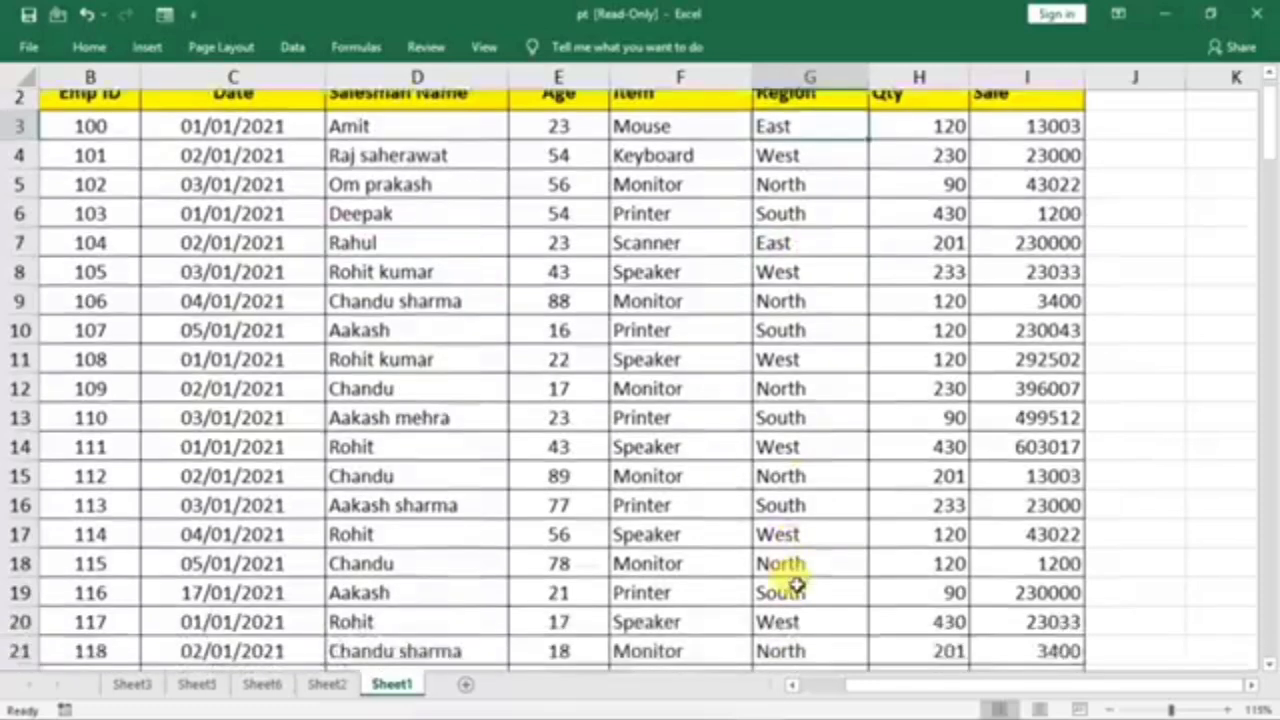
left_click(808, 452)
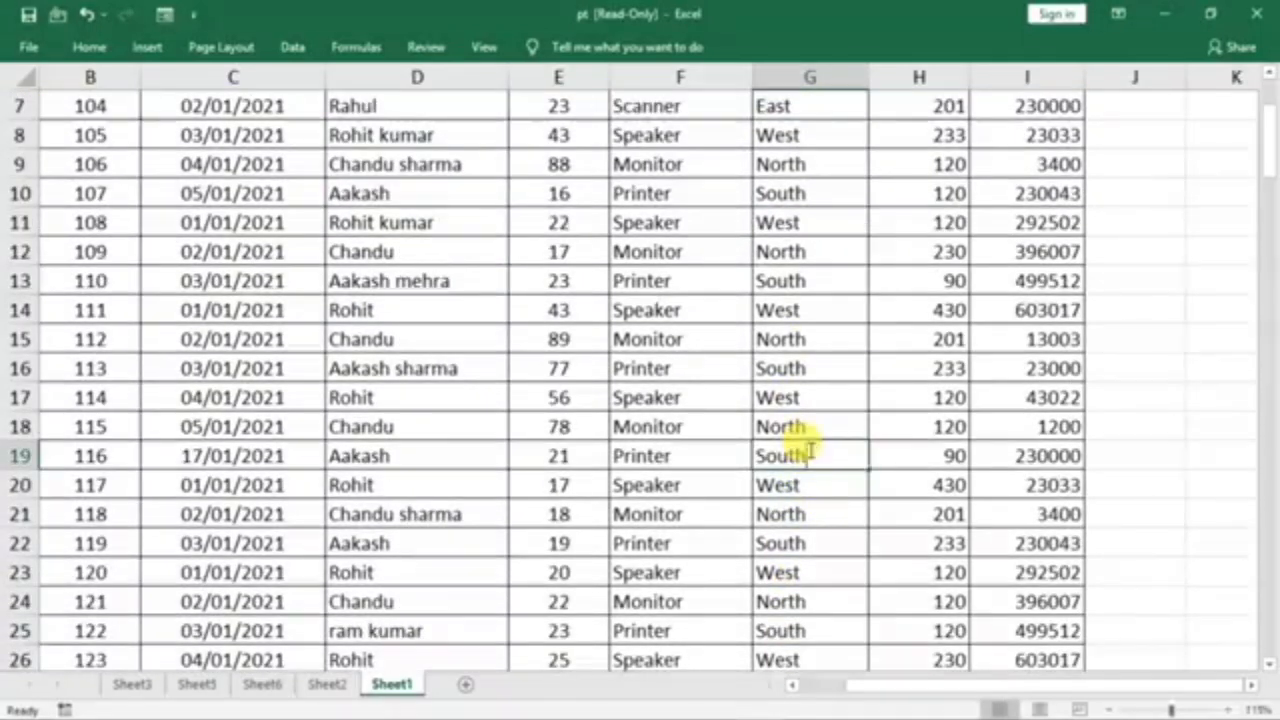
type("East")
key("Return")
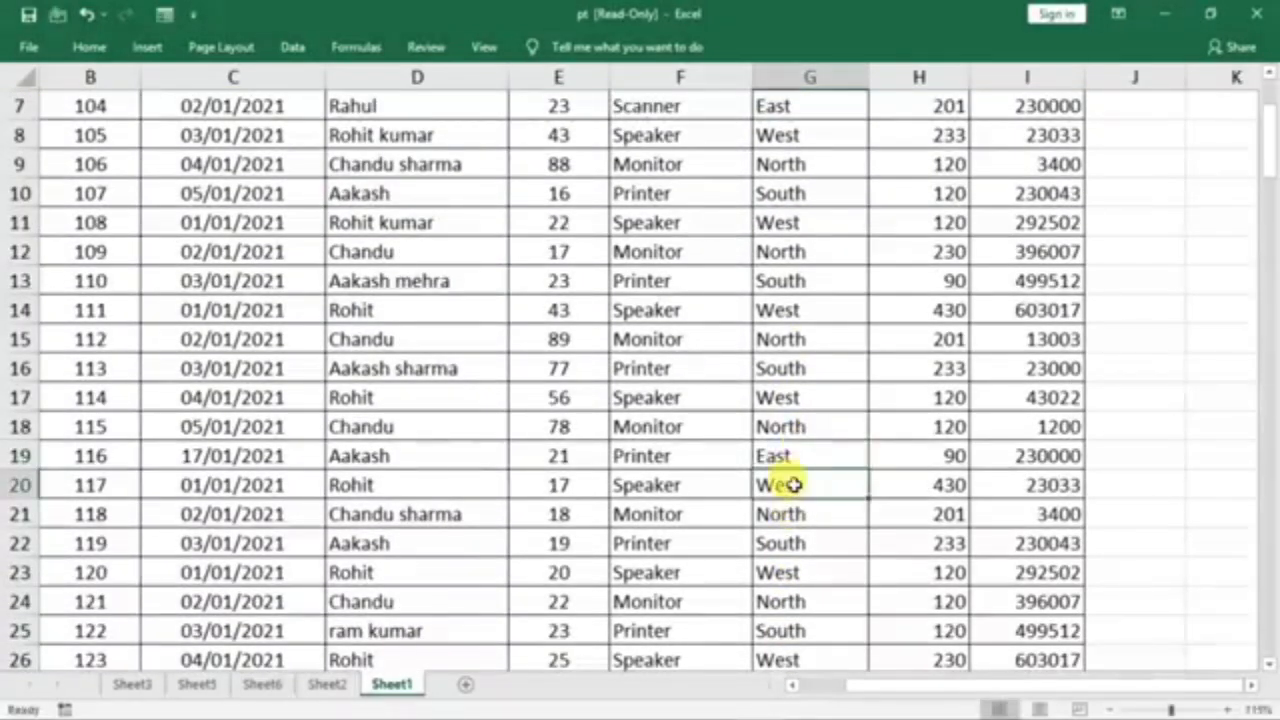
- Compare the Region pivot table on Sheet2 with the edited source data and refresh the pivot table
left_click(330, 685)
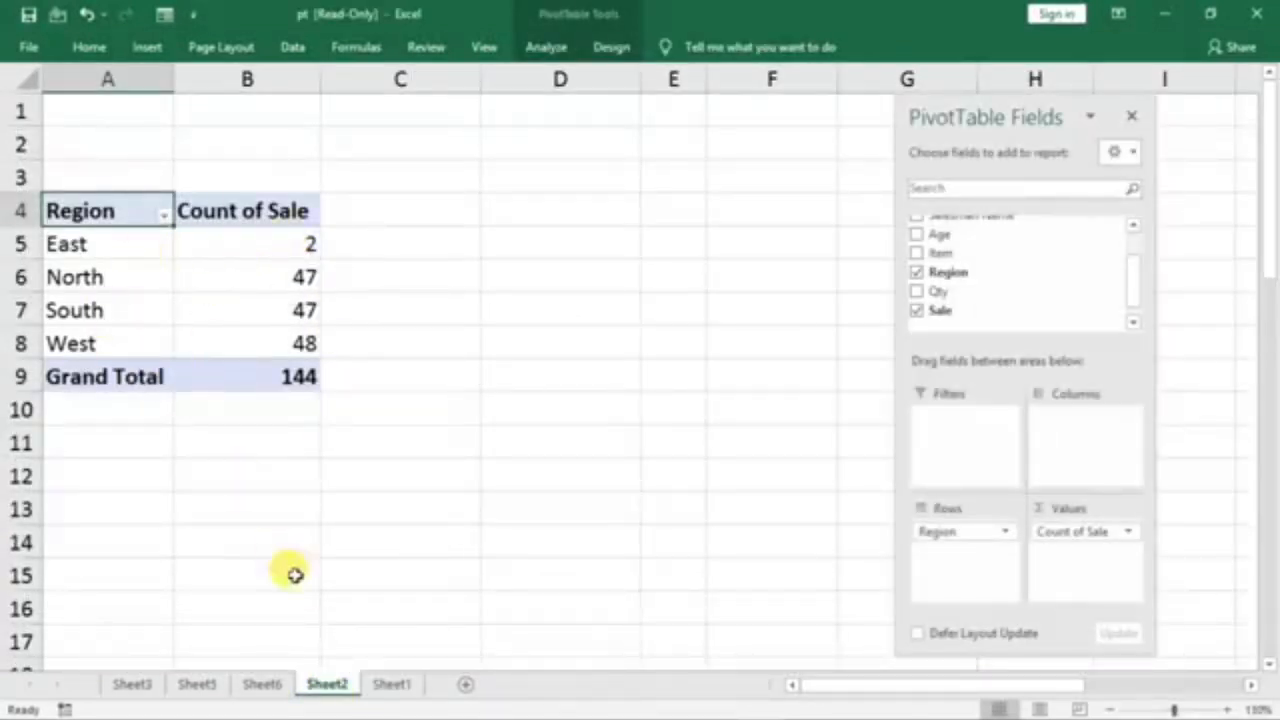
left_click(391, 684)
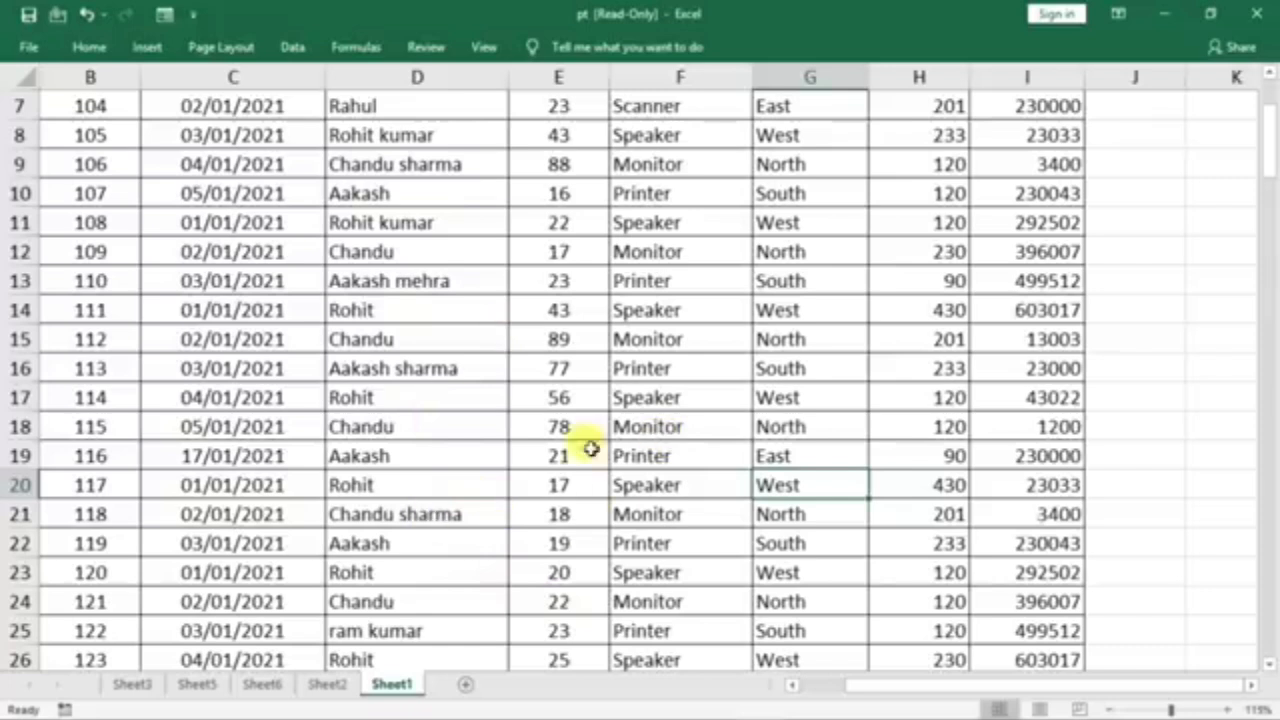
left_click(327, 685)
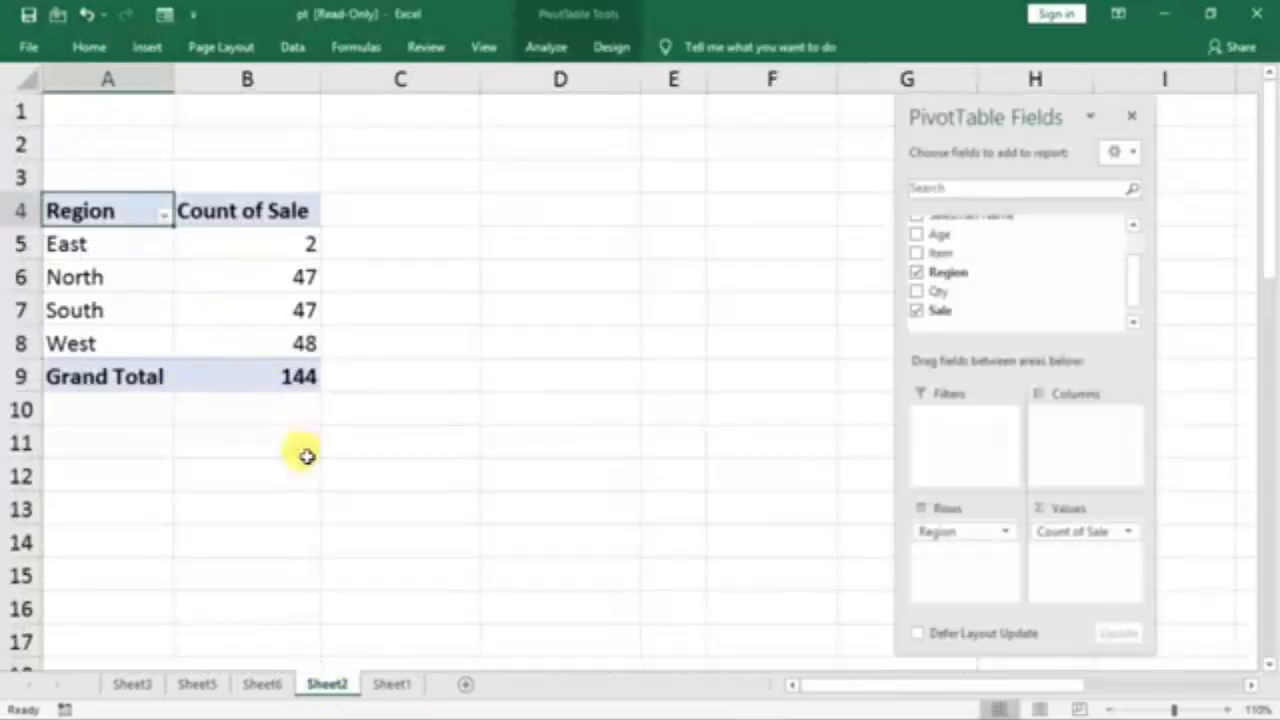
right_click(158, 287)
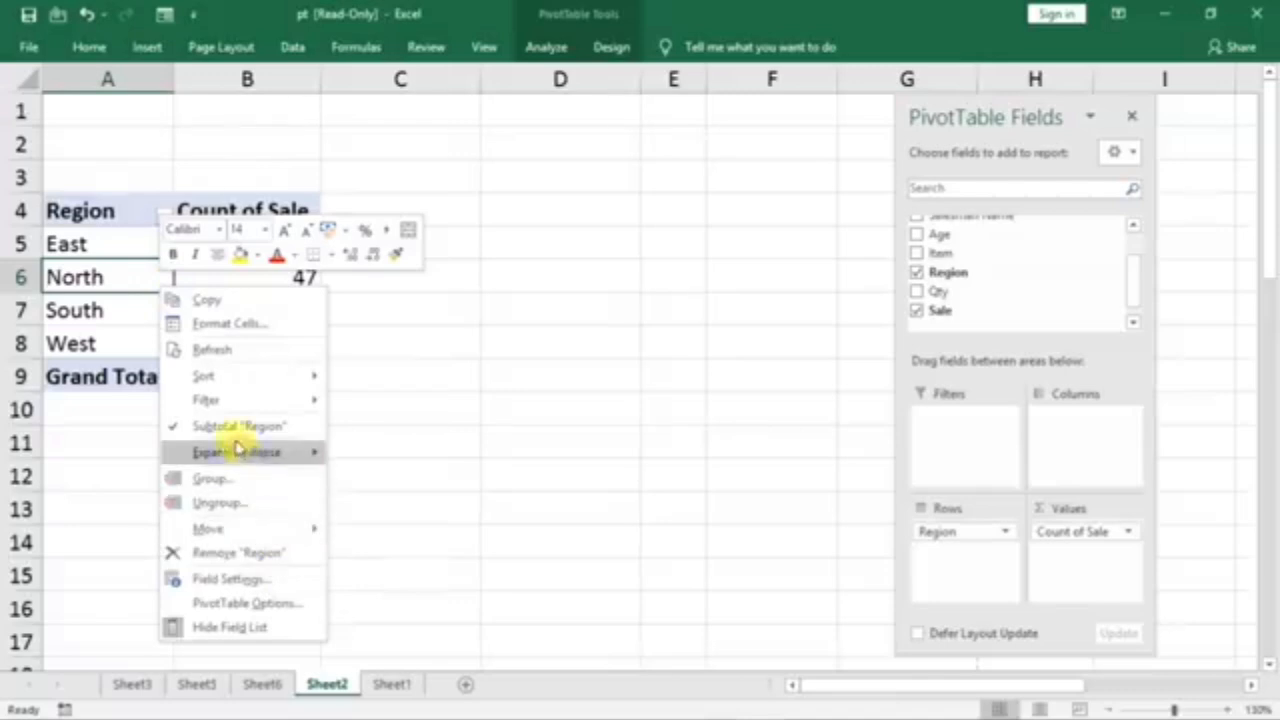
left_click(228, 352)
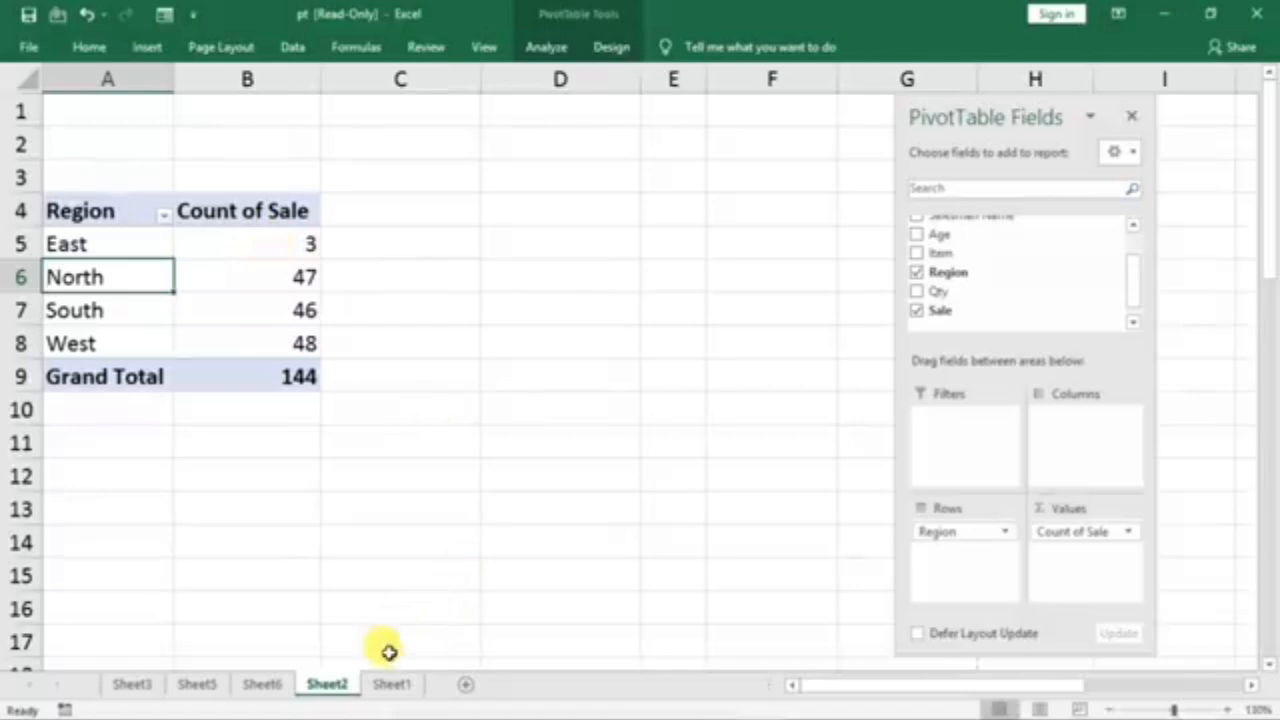
- Review the source data on Sheet1 and check the pivot table's data source range in the Change Data Source dialog, keeping it as is
left_click(390, 684)
scroll(1146, 323, "up", 2)
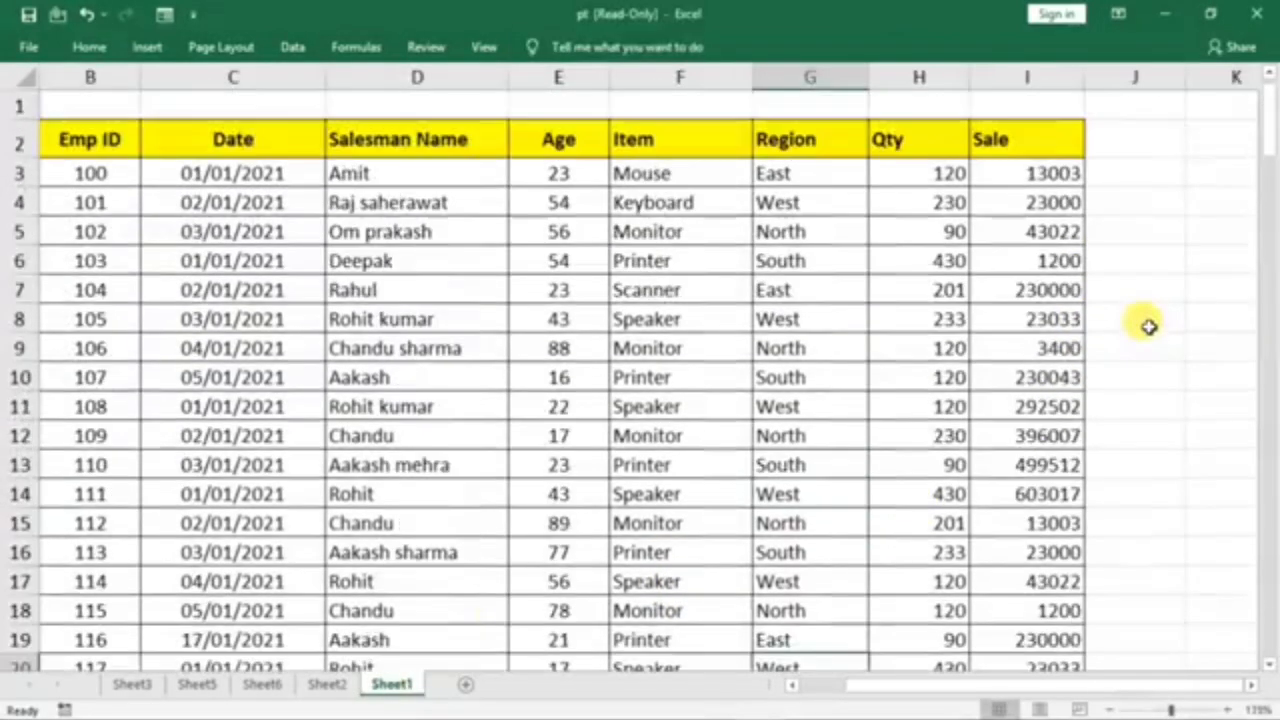
left_click(327, 685)
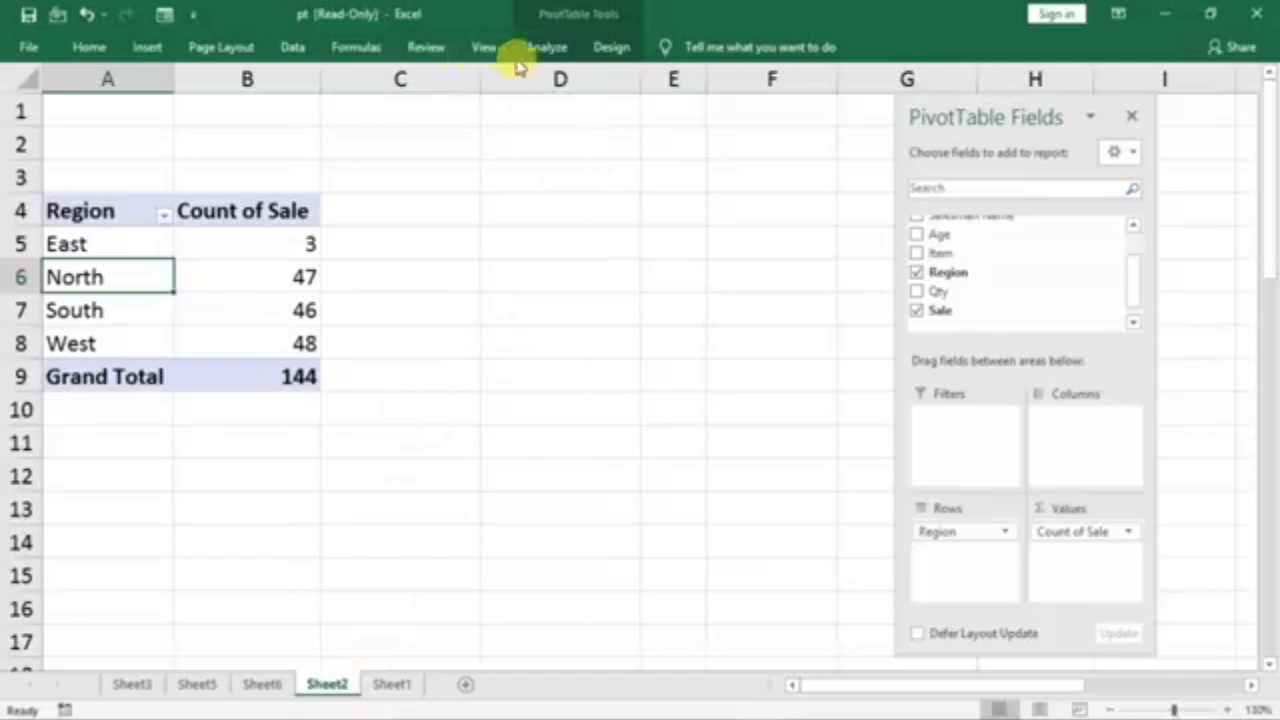
left_click(545, 47)
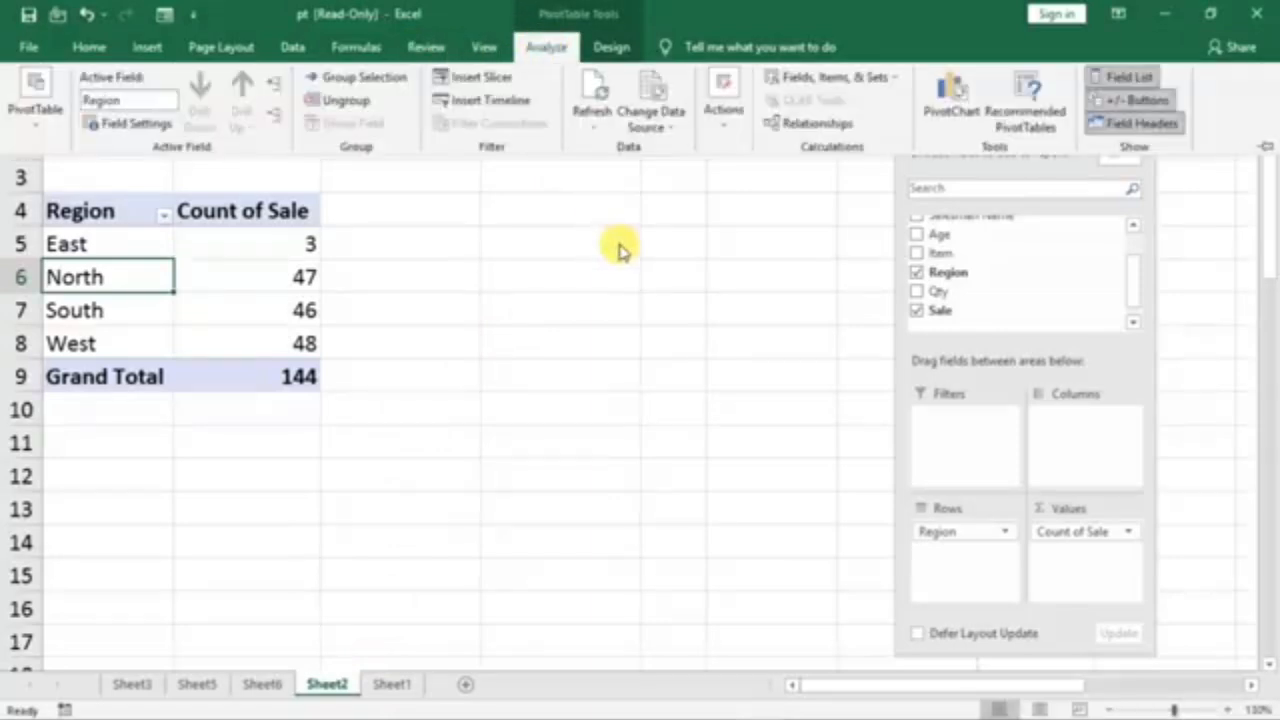
left_click(661, 136)
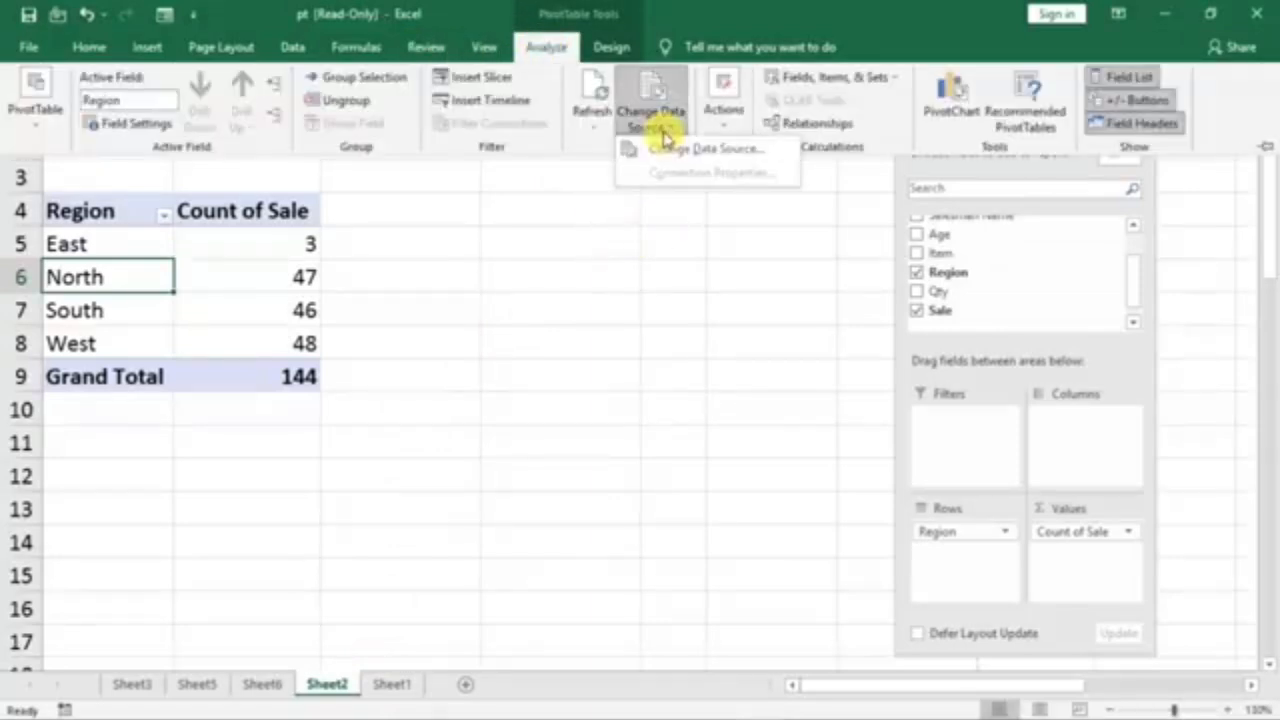
left_click(712, 150)
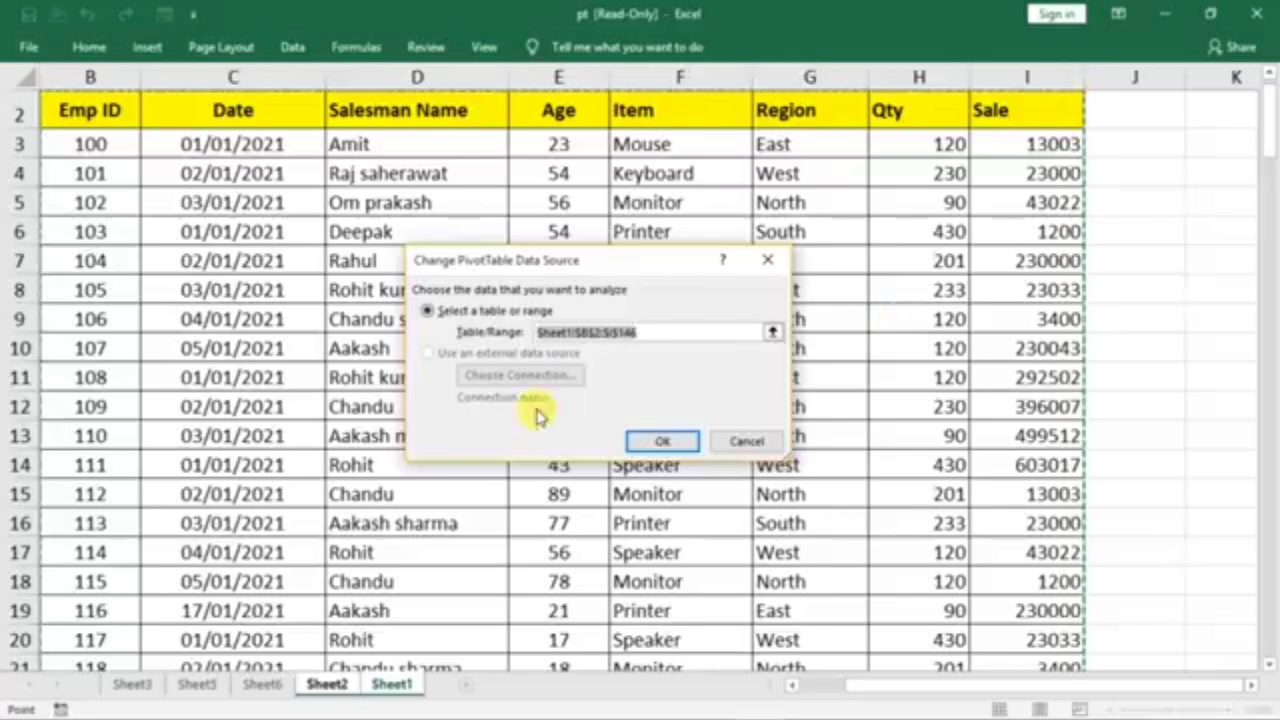
scroll(71, 171, "up", 1)
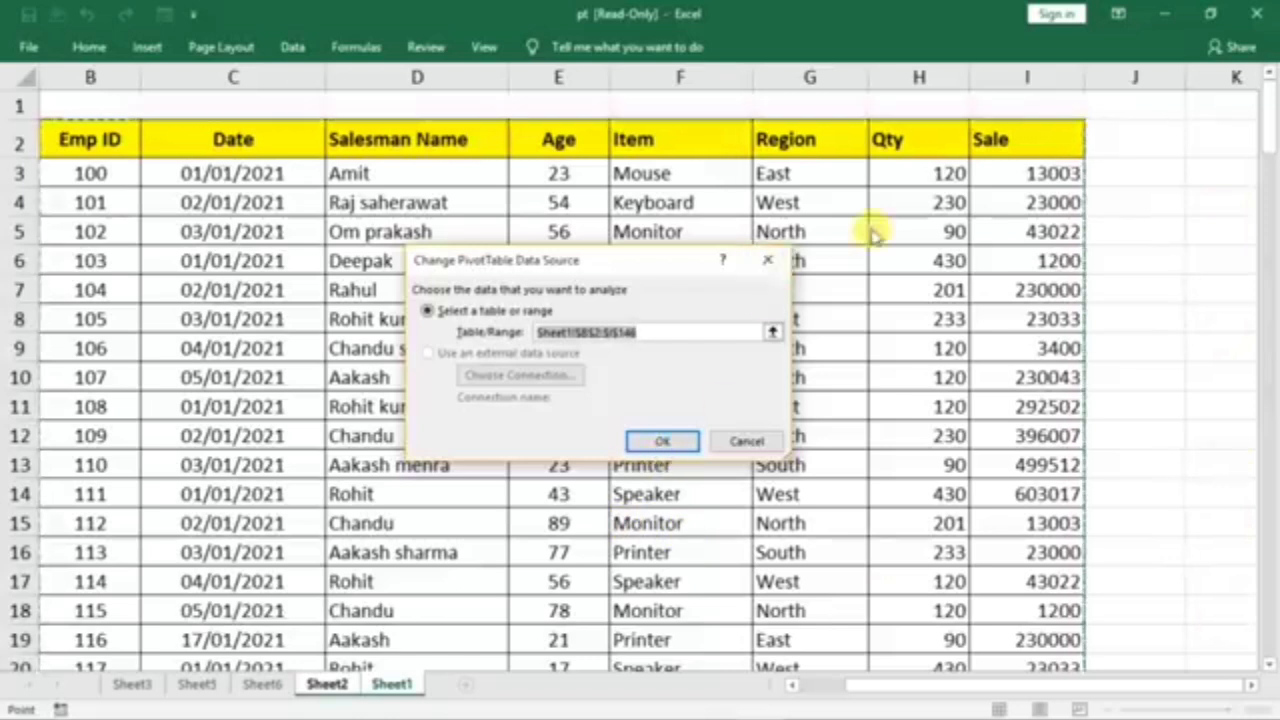
key("Return")
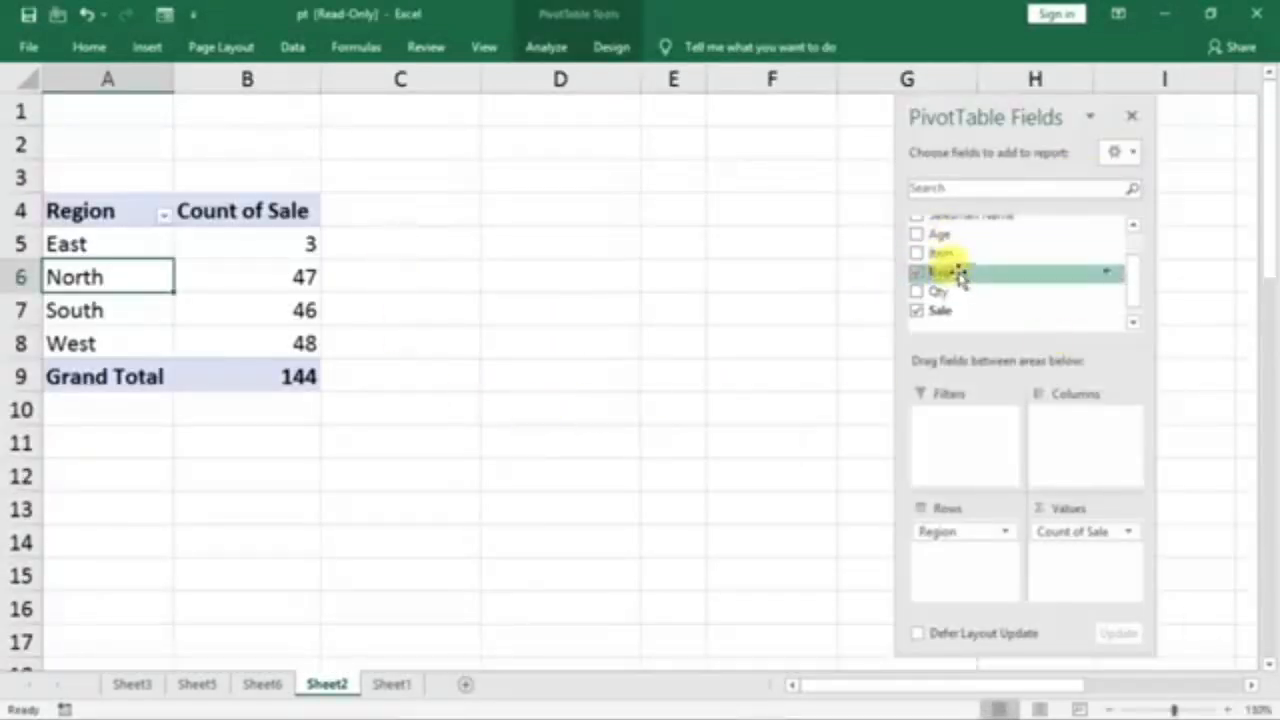
left_click_drag(960, 274, 906, 312)
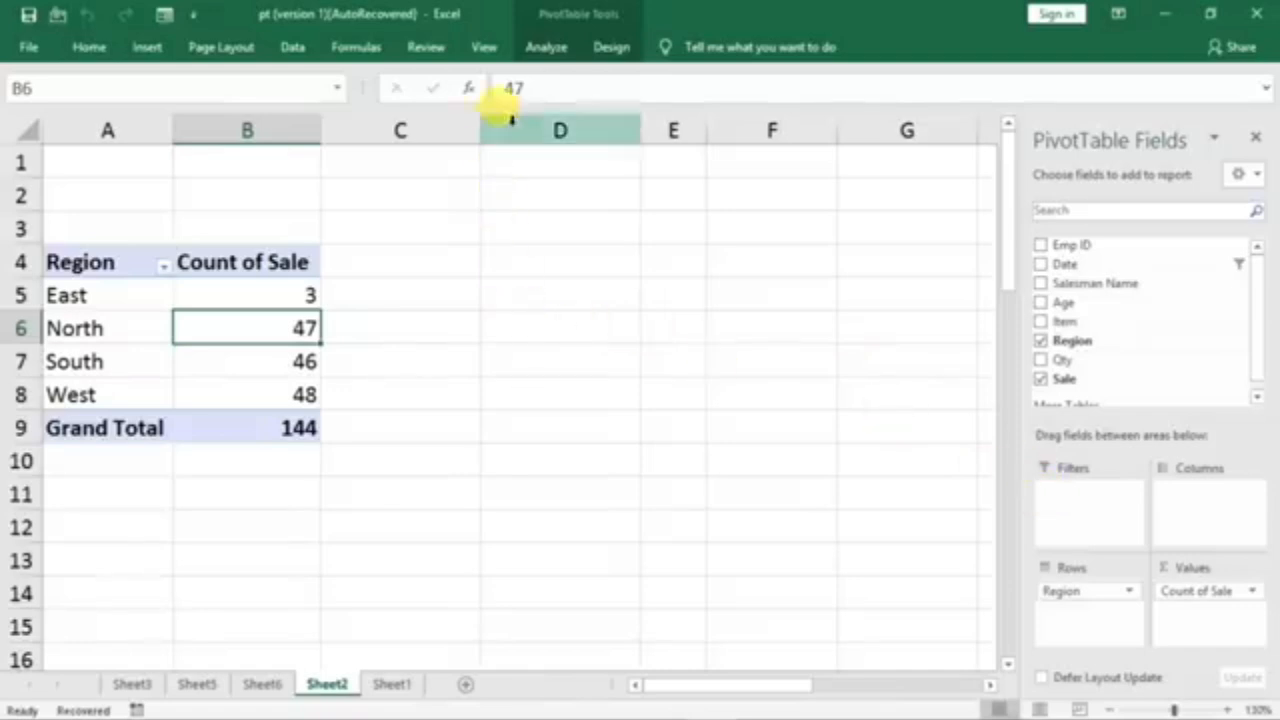
- Insert slicers for Item and Region, and place the Region slicer beside the Item slicer
left_click(545, 48)
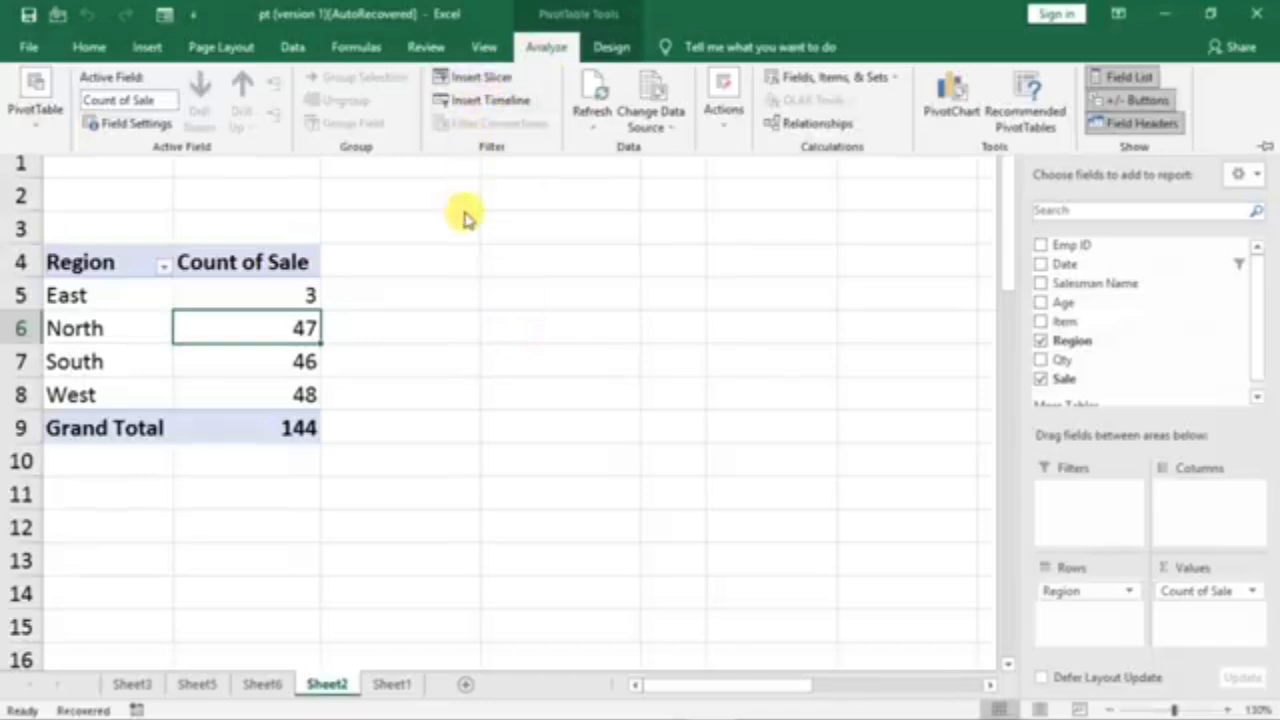
left_click(470, 84)
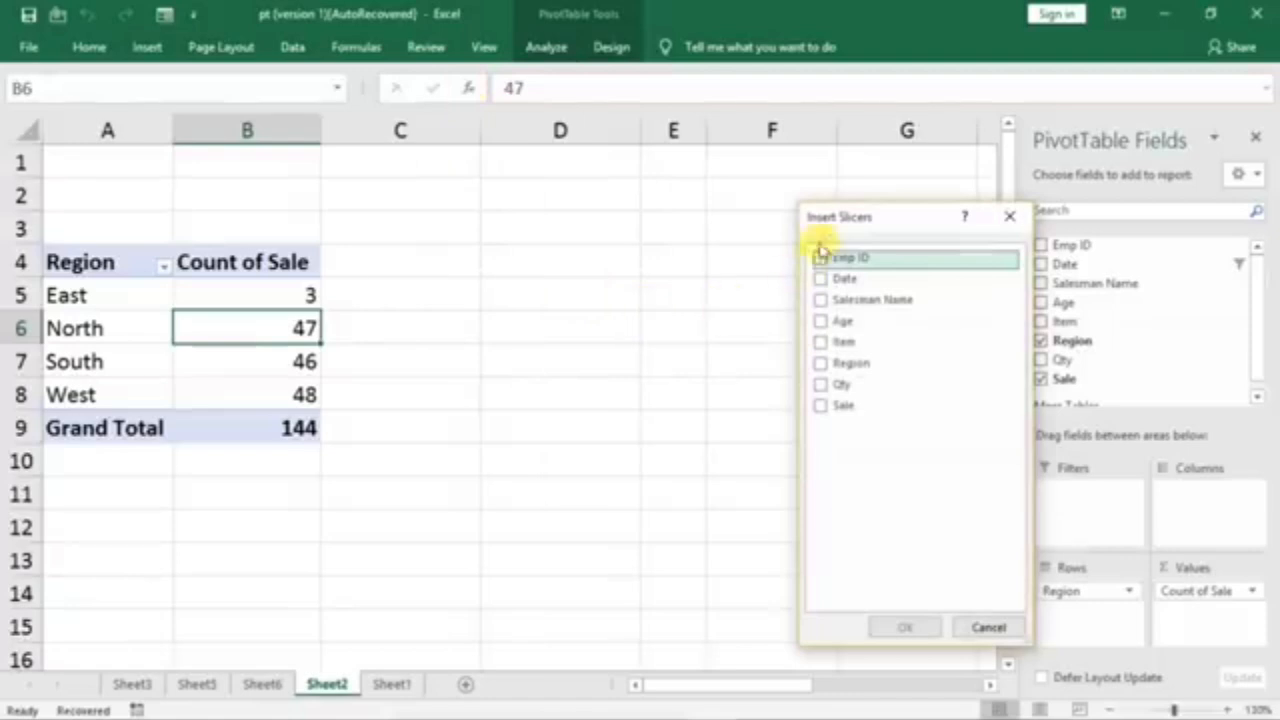
left_click_drag(840, 222, 497, 185)
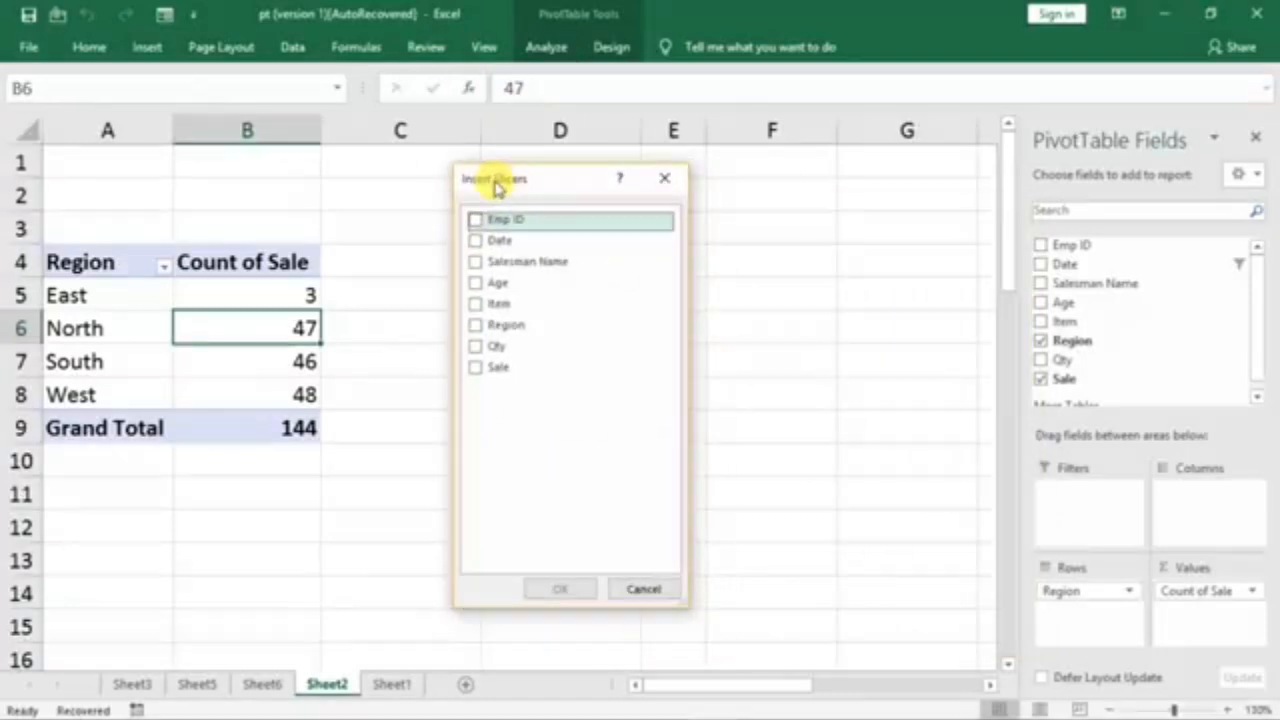
left_click(479, 304)
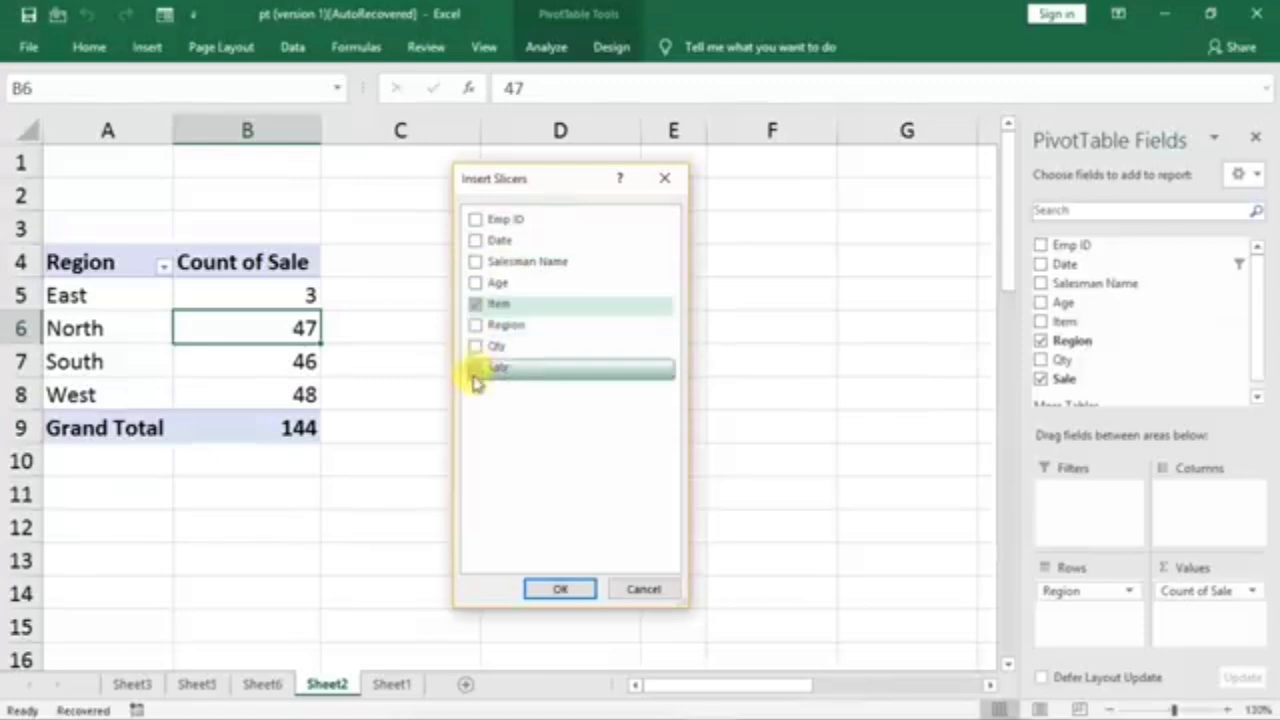
left_click(475, 325)
left_click(566, 589)
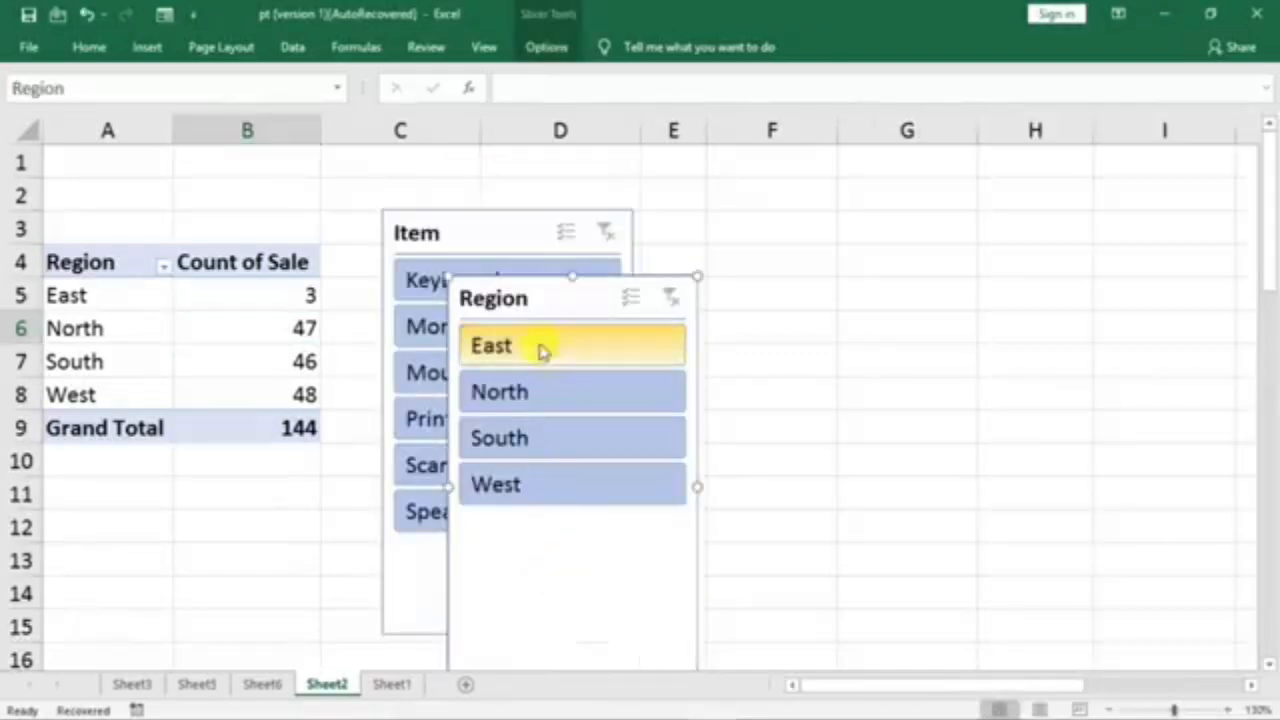
left_click_drag(520, 308, 720, 243)
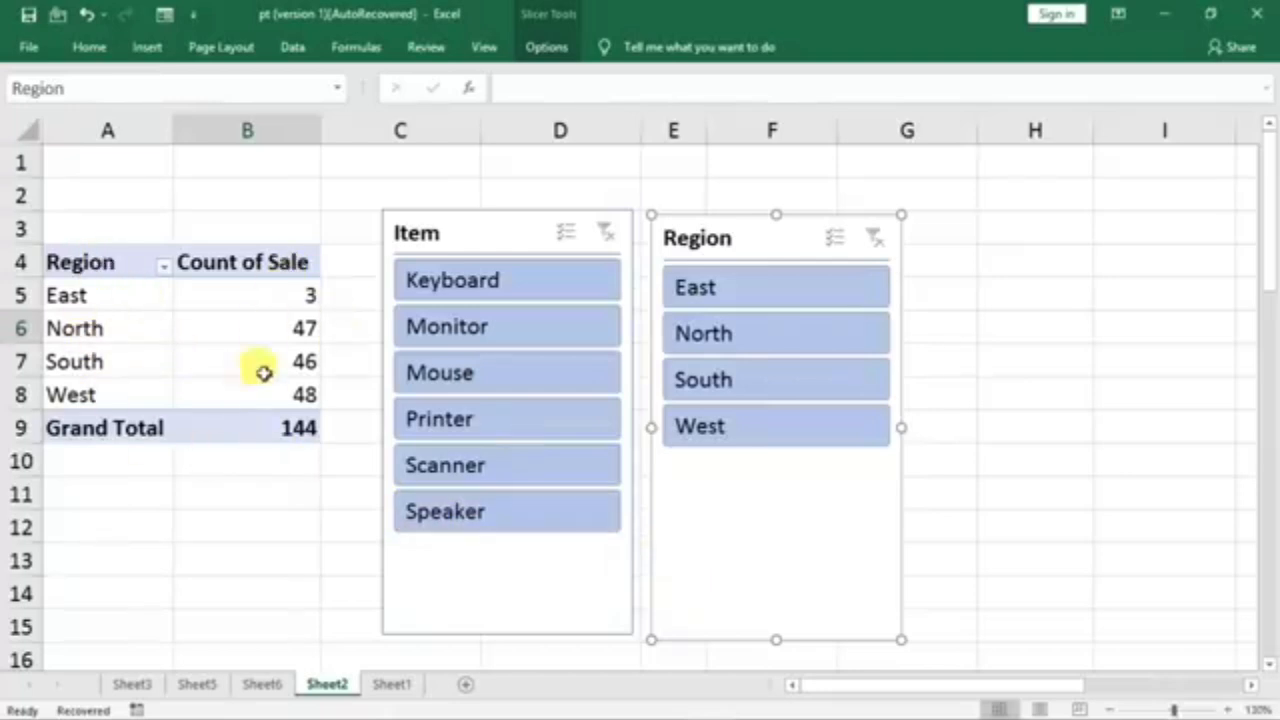
- Try the Item slicer with single items such as Keyboard, Printer, Speaker, Scanner and Monitor, and clear its filter
left_click(449, 280)
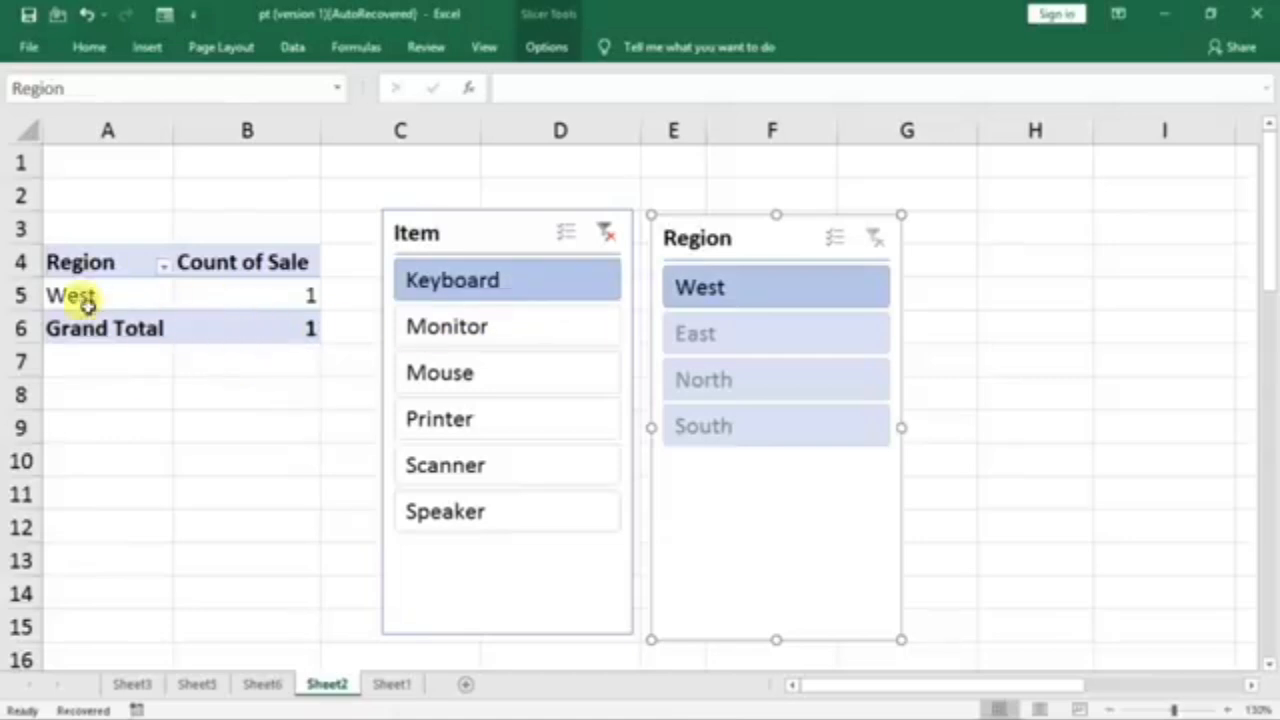
left_click(468, 420)
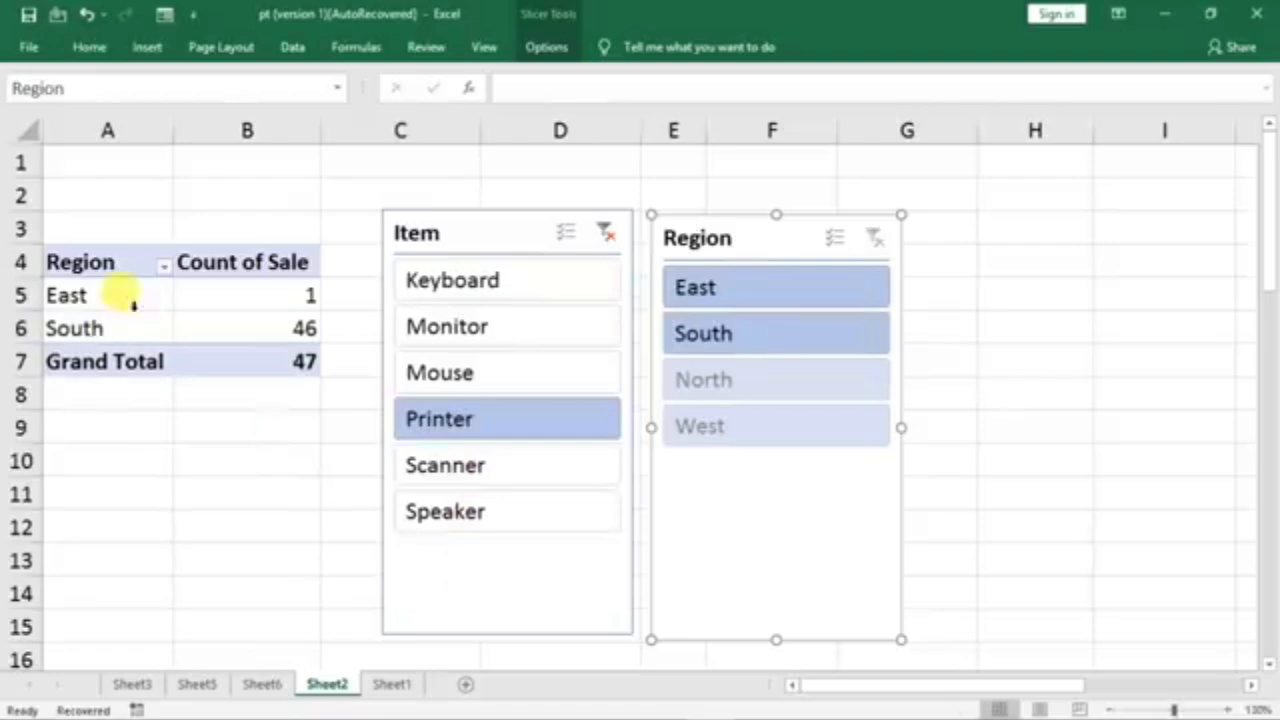
left_click(485, 510)
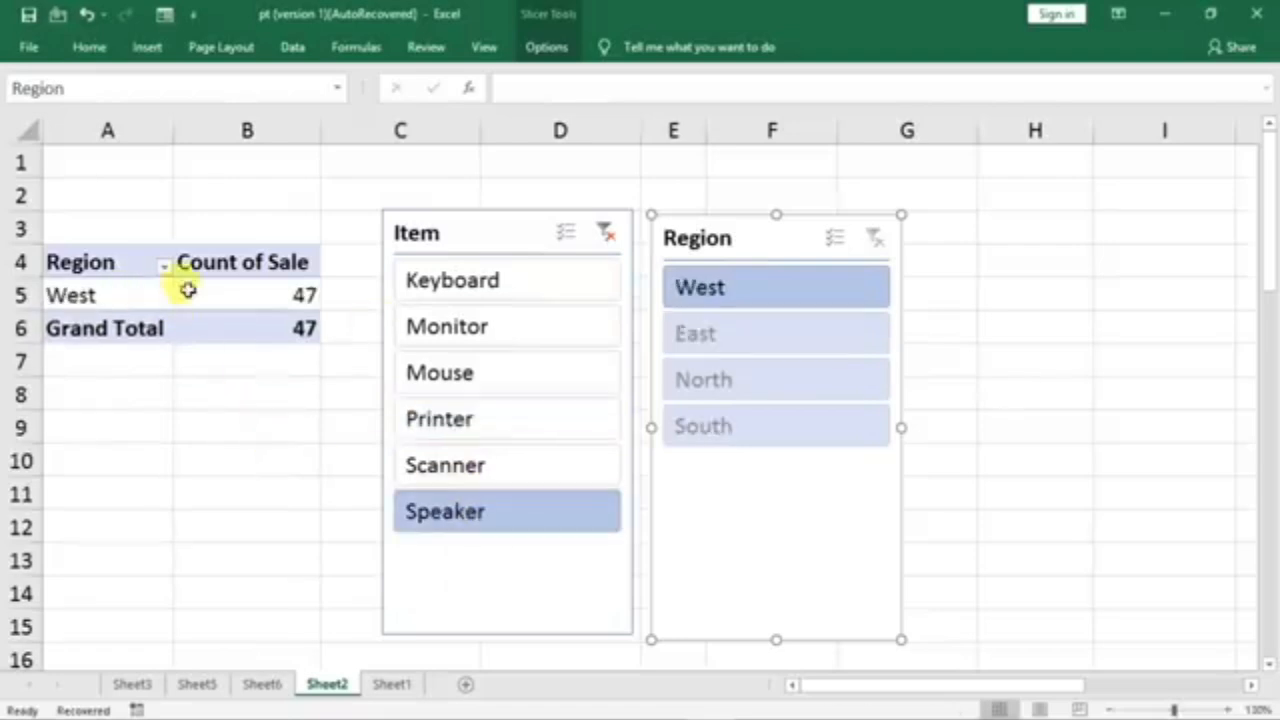
left_click(468, 470)
left_click(464, 420)
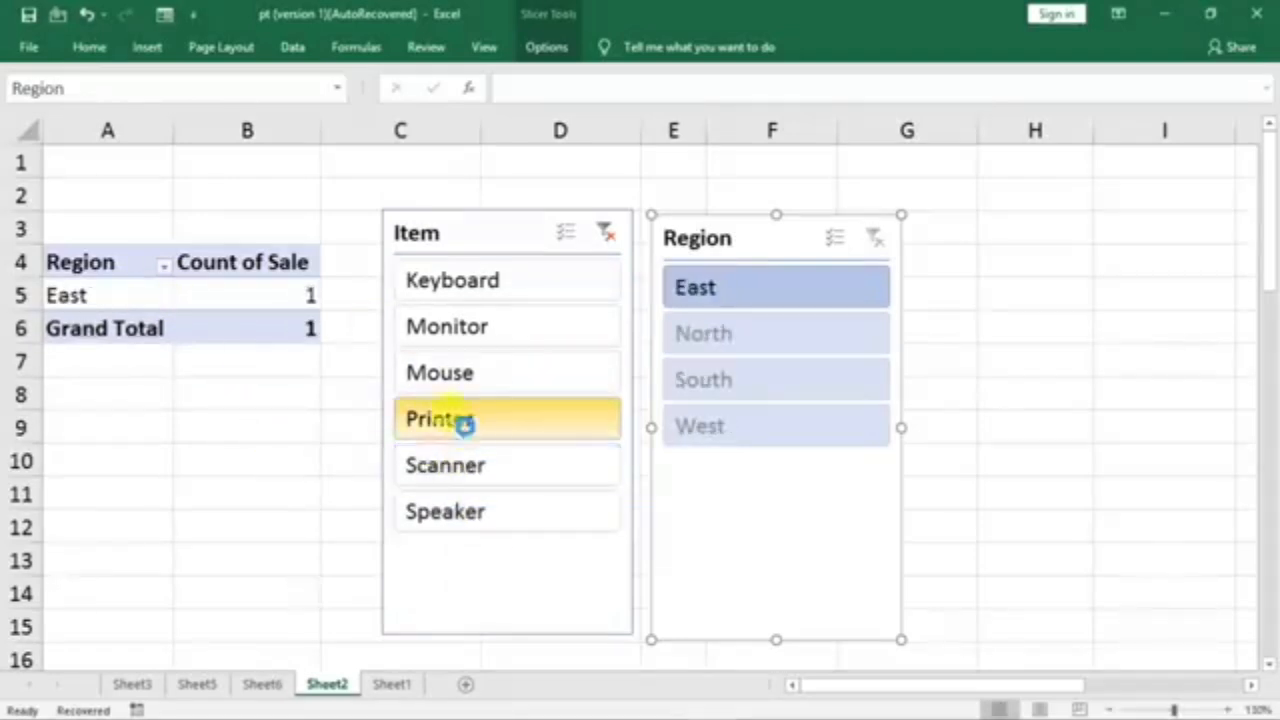
left_click(490, 335)
left_click(466, 286)
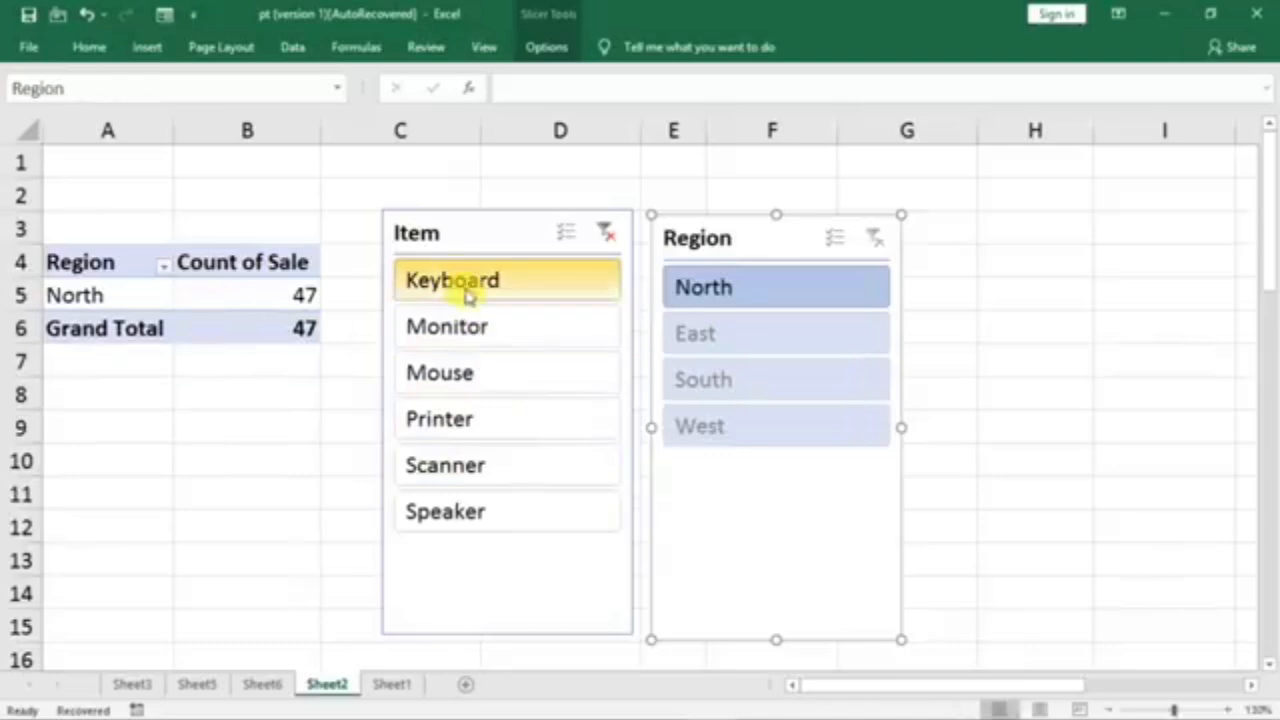
left_click(476, 425)
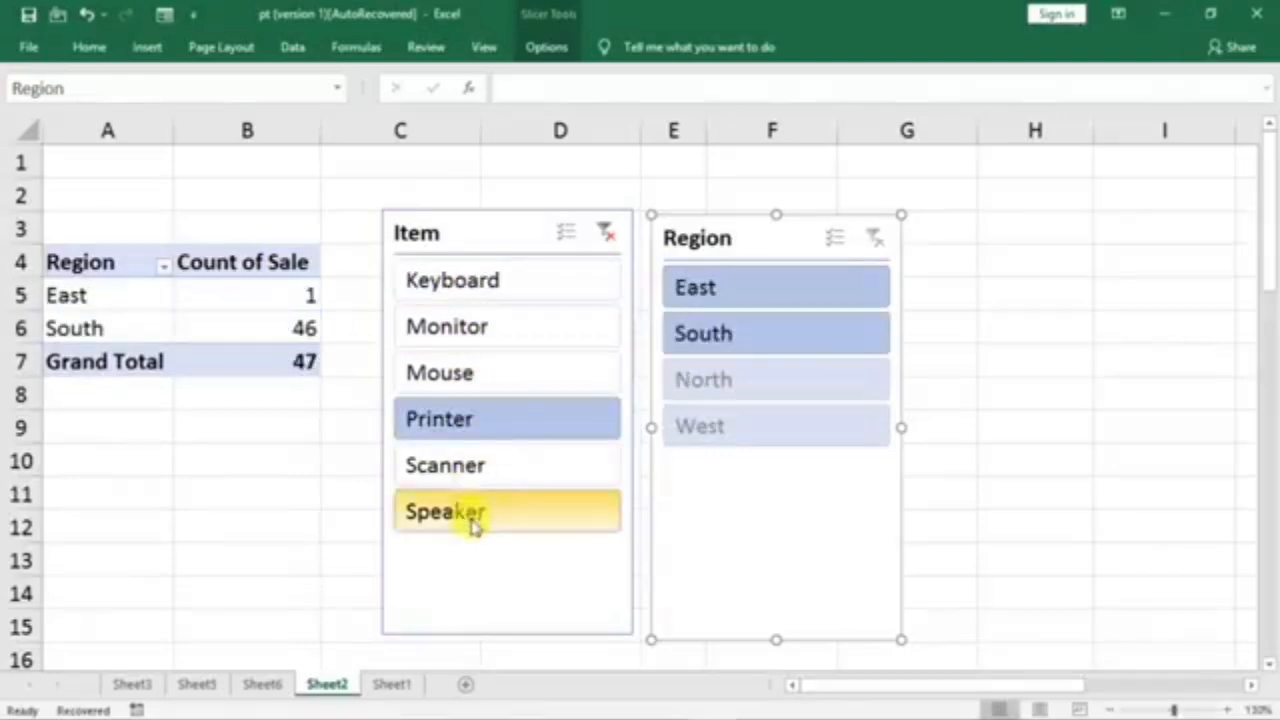
left_click(606, 236)
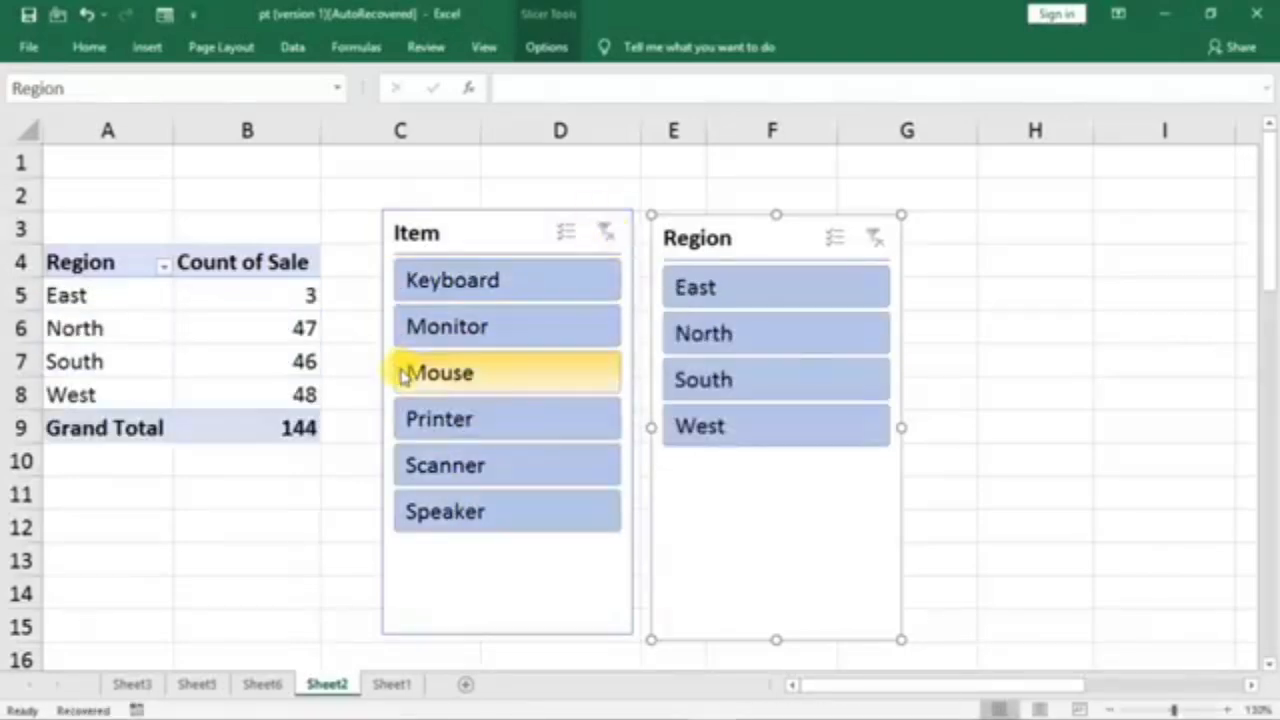
- Try the Region slicer with North, South, West and East, combine it with Item picks such as Speaker, Printer, Mouse and Keyboard, and clear both filters
left_click(728, 338)
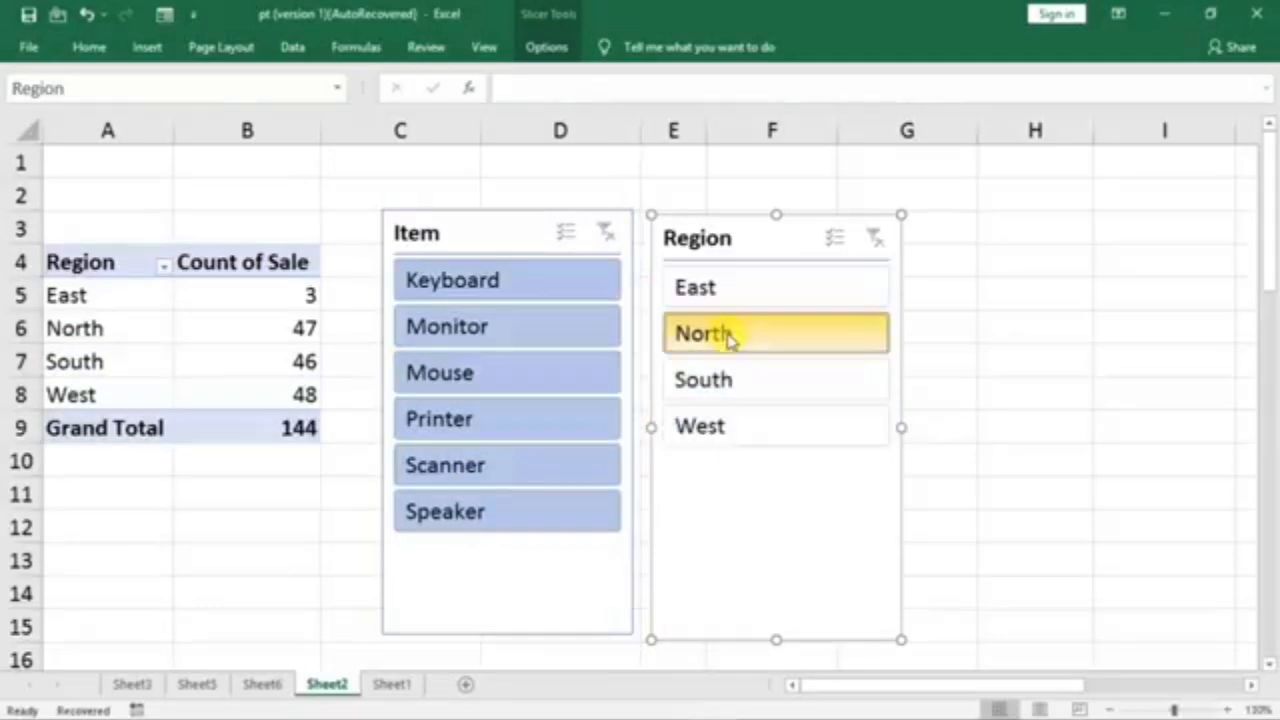
left_click(777, 398)
left_click(734, 424)
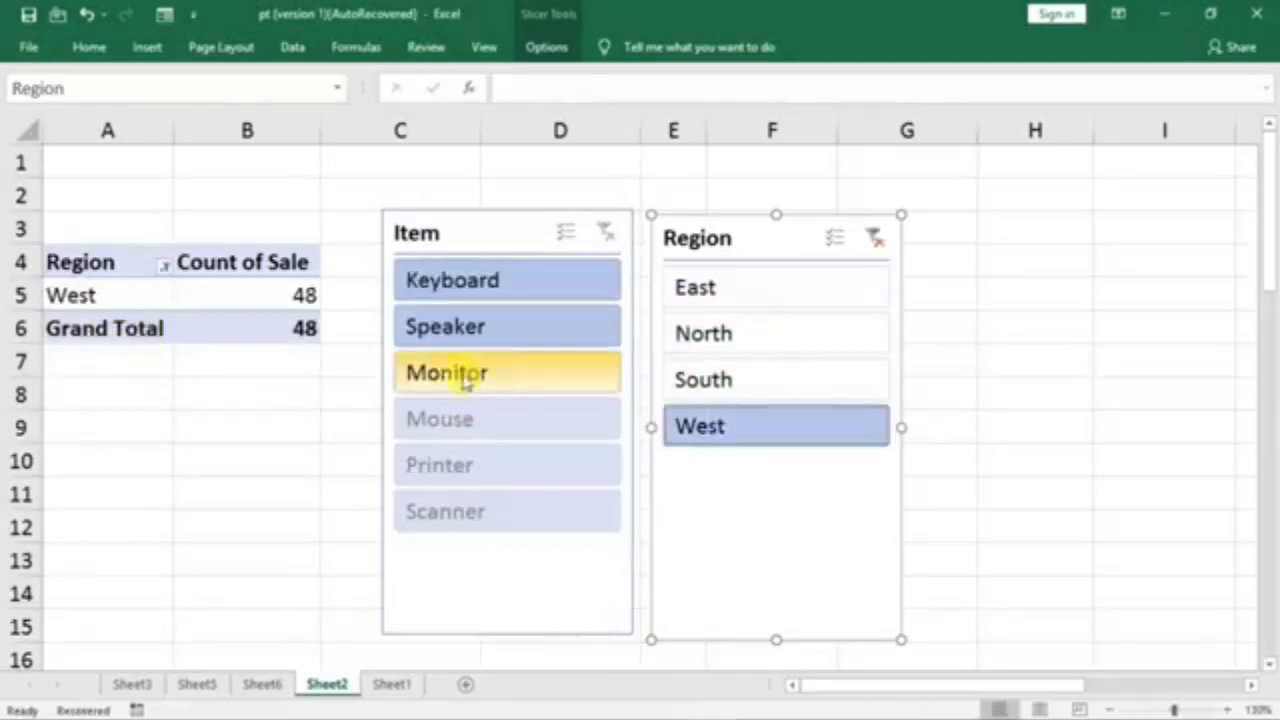
left_click(465, 328)
left_click(772, 335)
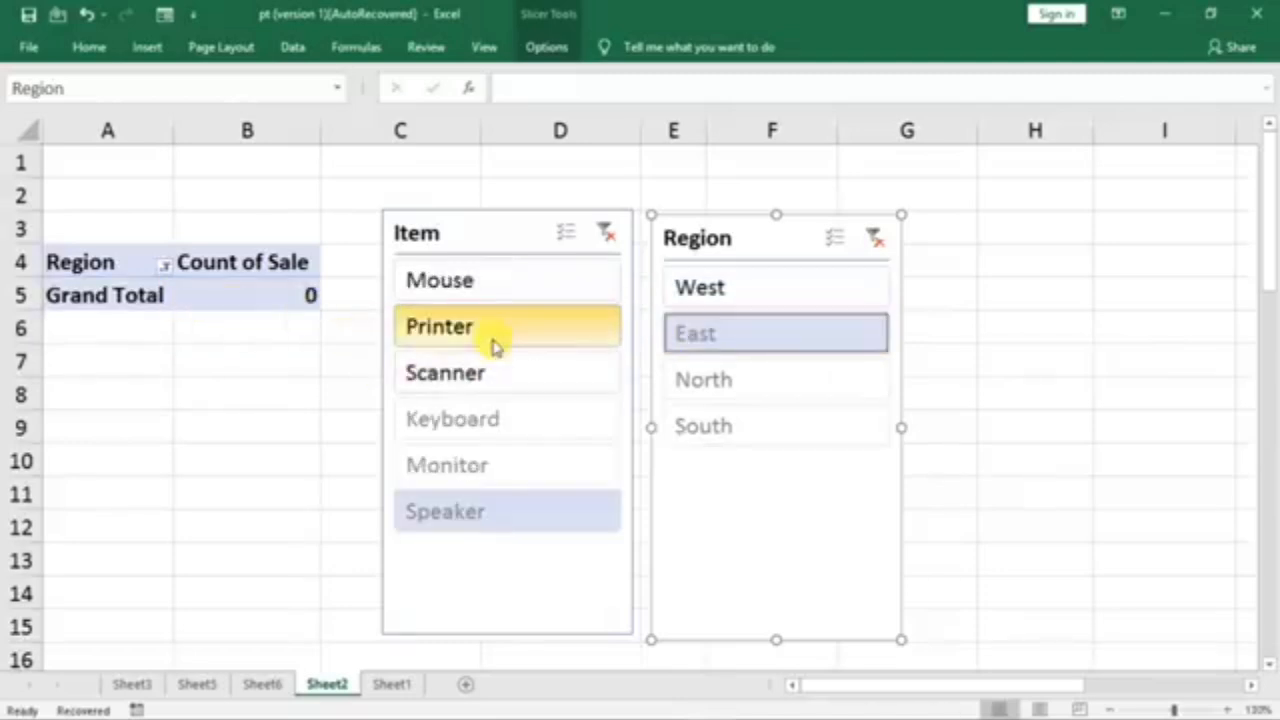
left_click(492, 340)
left_click(497, 288)
left_click(500, 418)
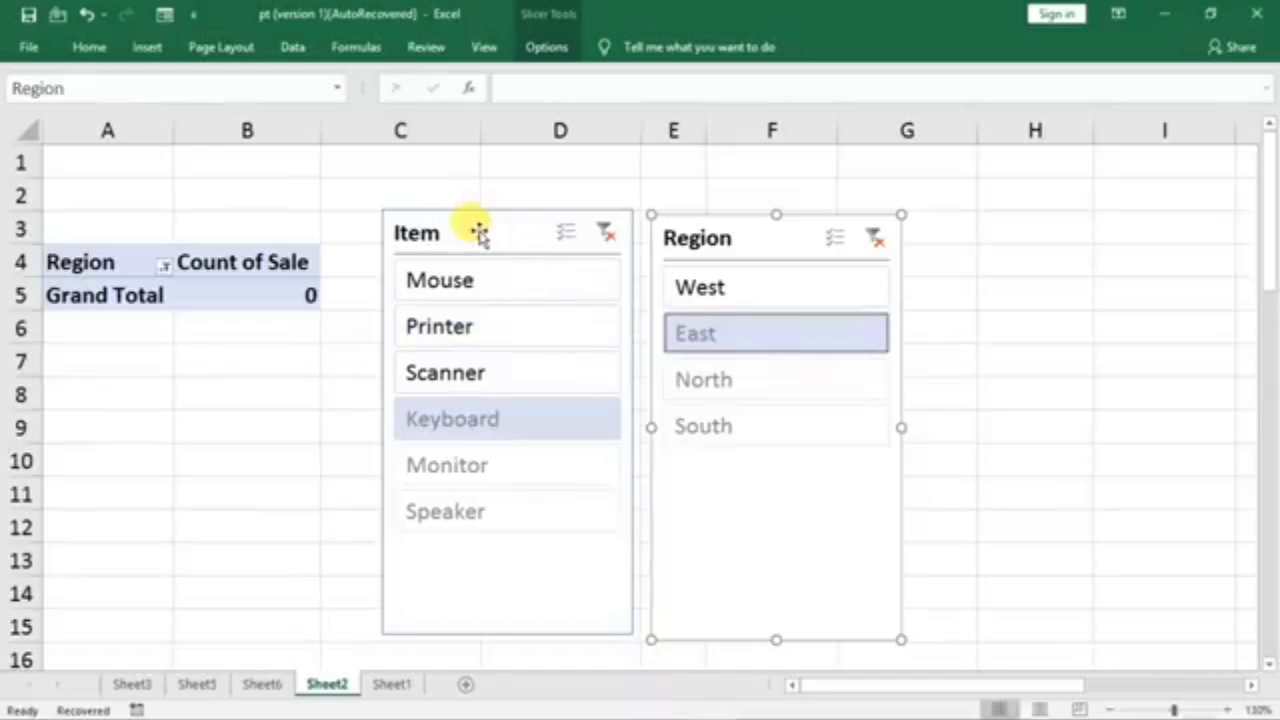
left_click(605, 234)
left_click(876, 240)
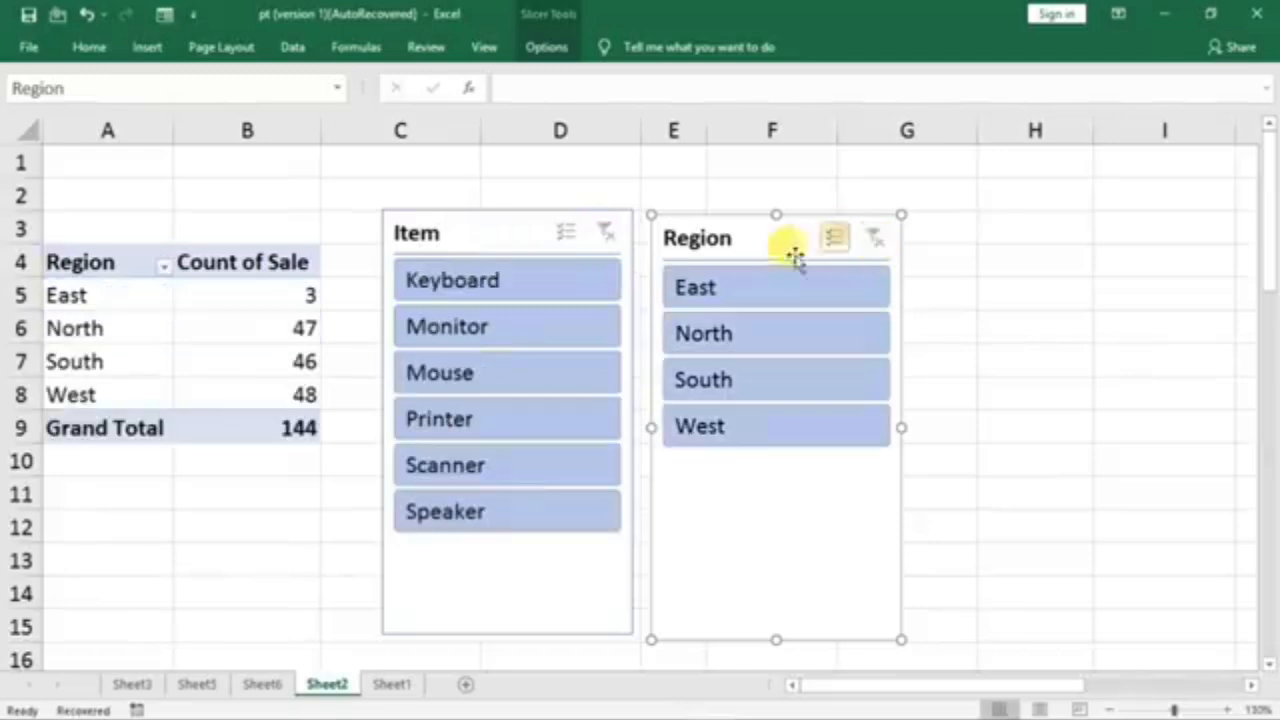
- Move the Item slicer beyond the Region slicer, and insert a smaller column pivot chart of the regions between the pivot table and the slicers
left_click_drag(500, 237, 1047, 226)
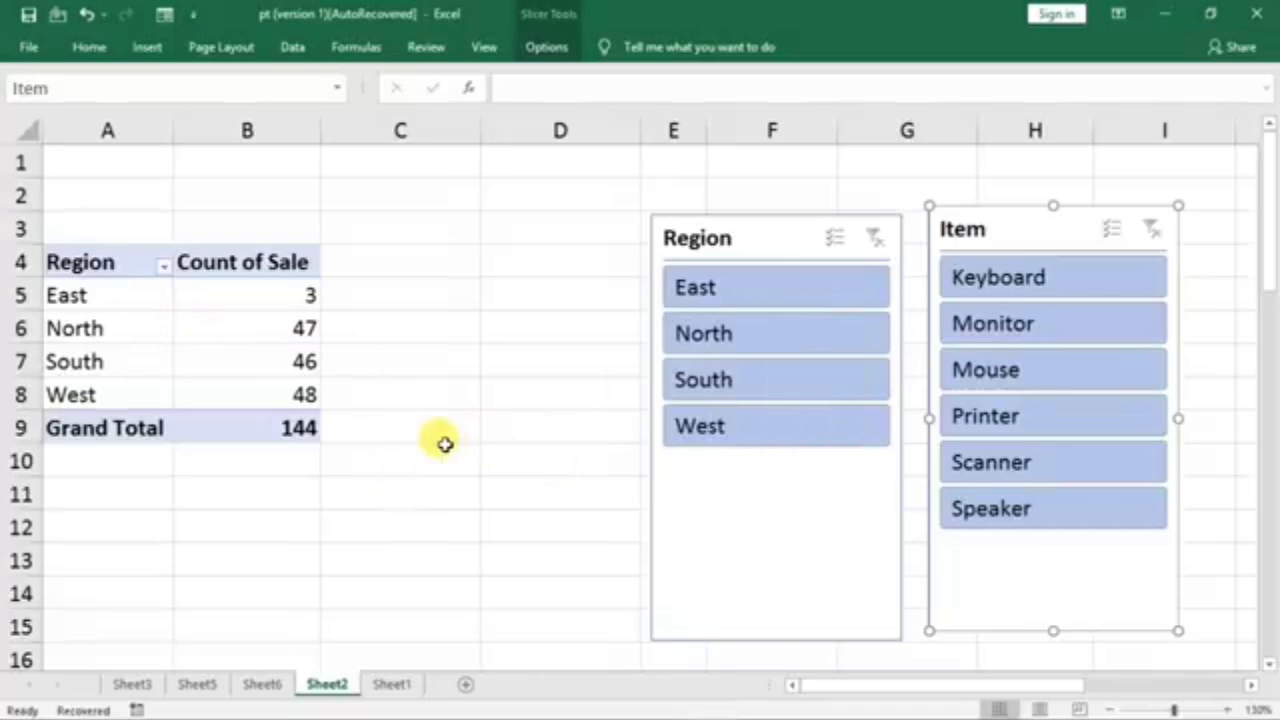
left_click(126, 333)
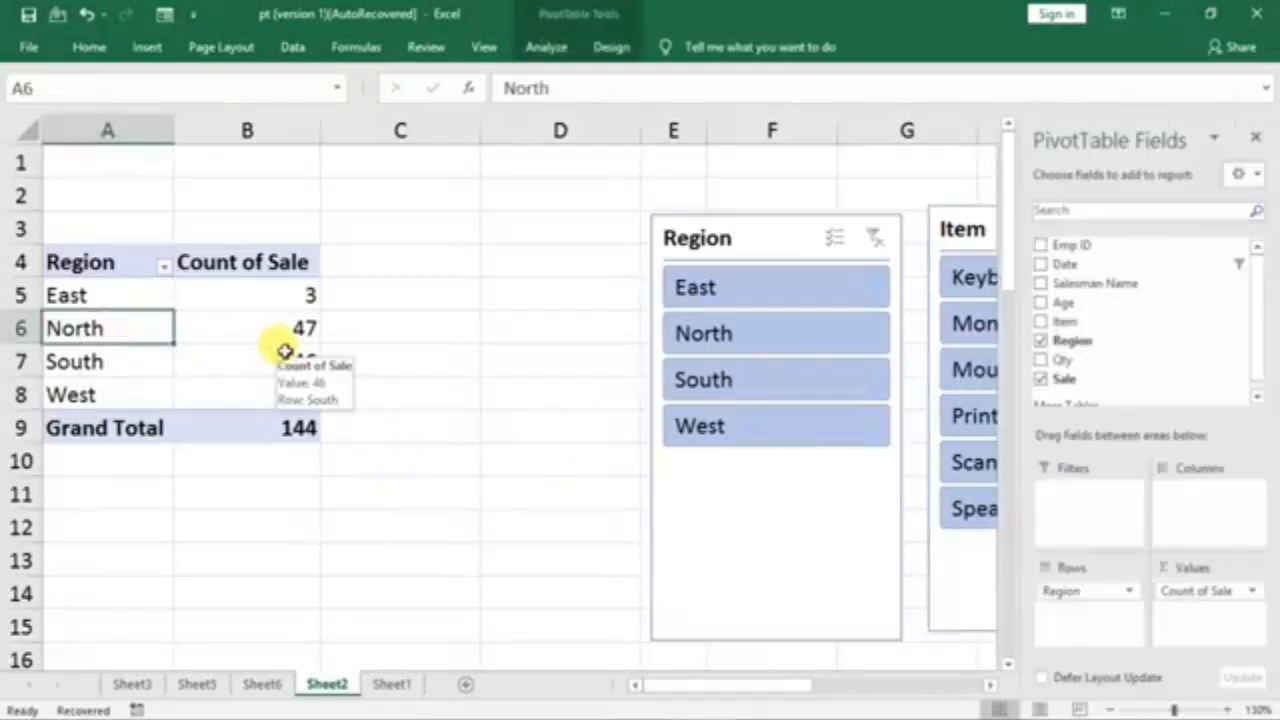
key("alt+F1")
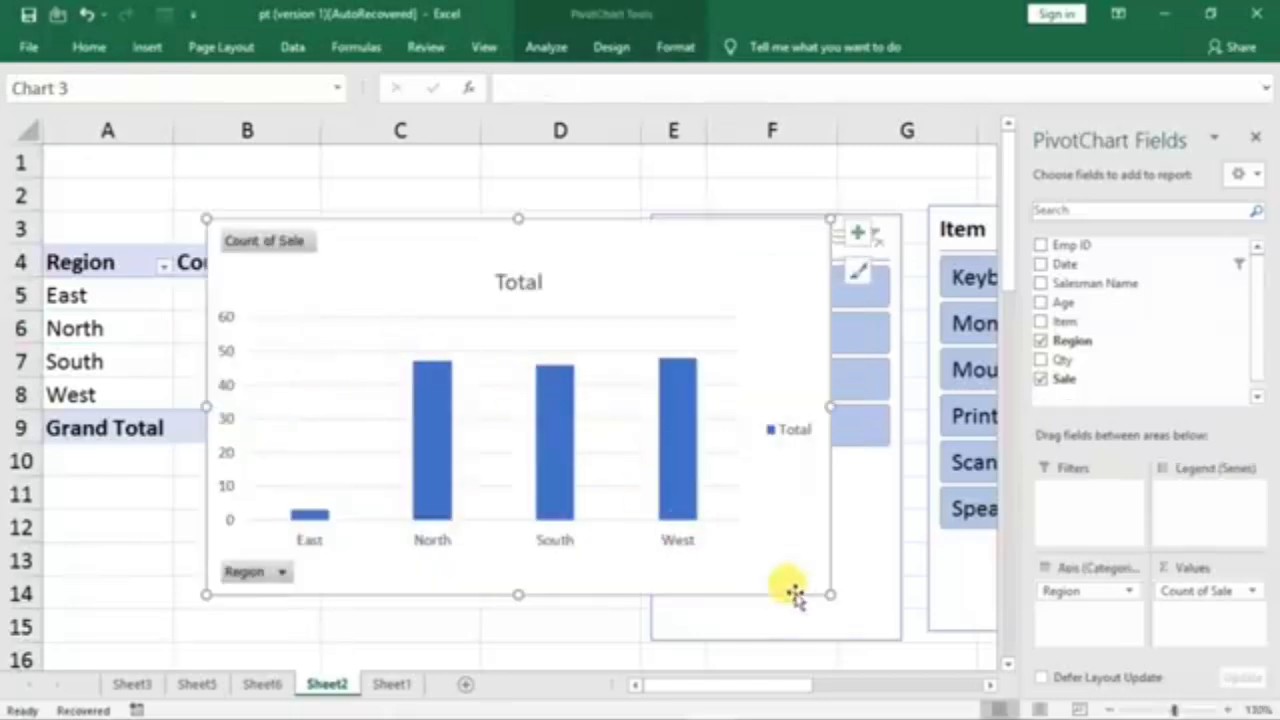
mouse_move(828, 598)
left_mouse_down()
mouse_move(494, 397)
mouse_move(656, 601)
mouse_move(612, 556)
left_mouse_up()
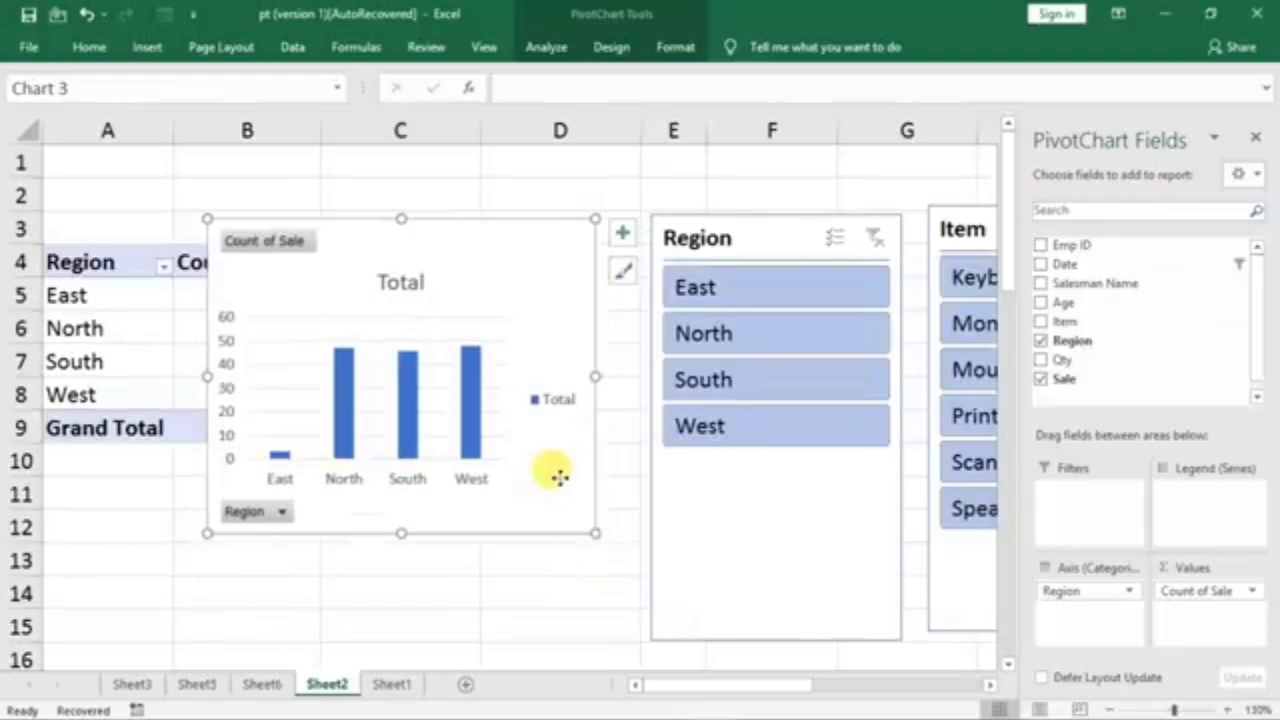
left_click_drag(560, 474, 716, 470)
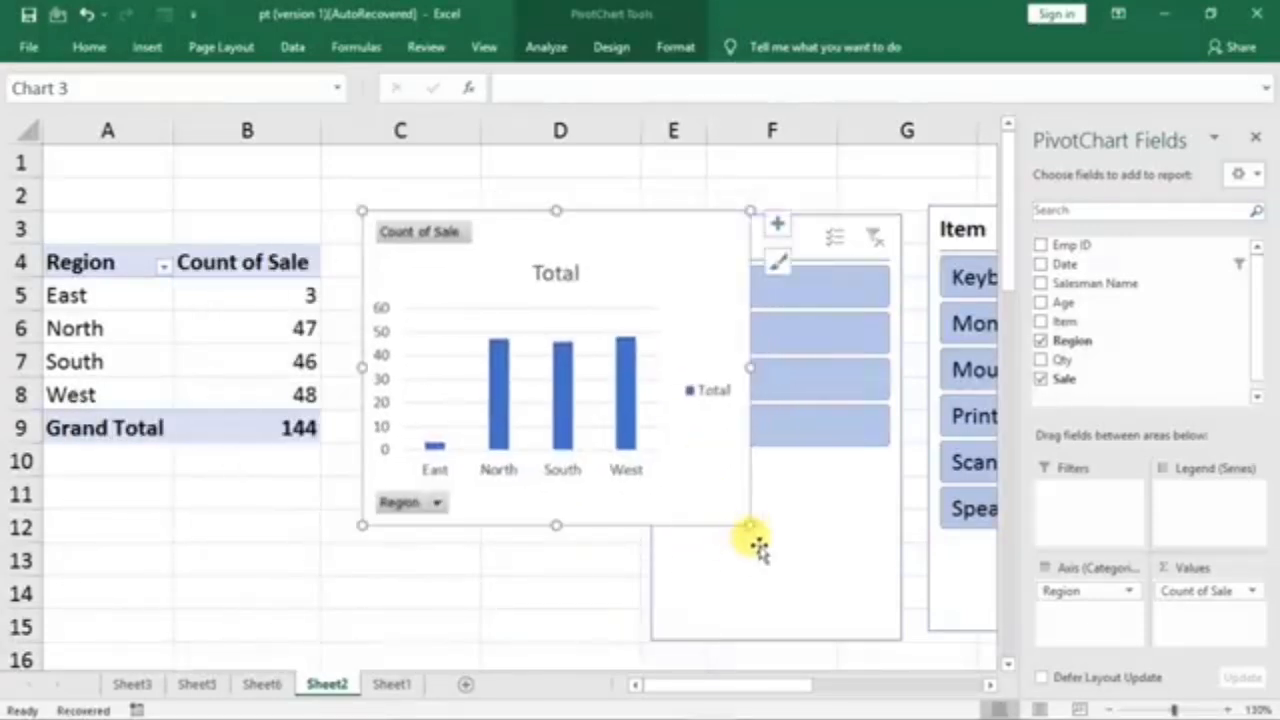
left_click_drag(748, 378, 663, 389)
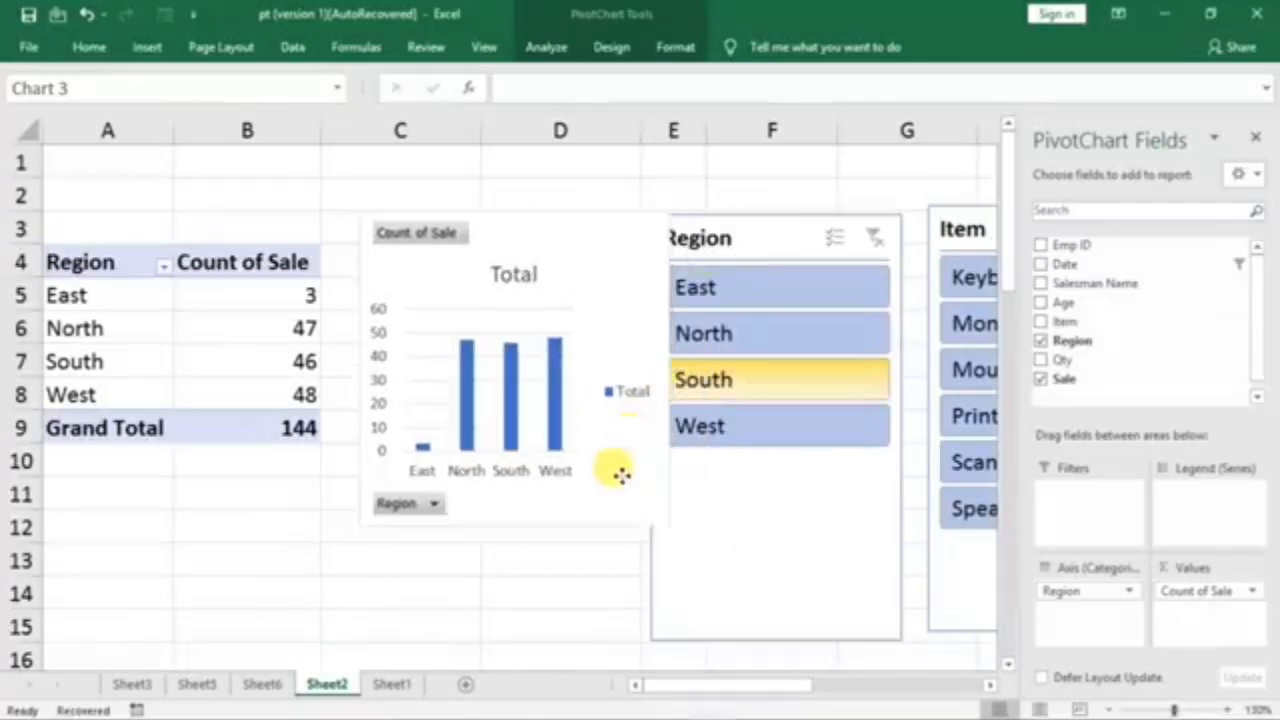
left_click_drag(617, 474, 606, 463)
- Filter the pivot chart by single regions North, East, West and South with the Region slicer, and clear its filter
left_click(769, 337)
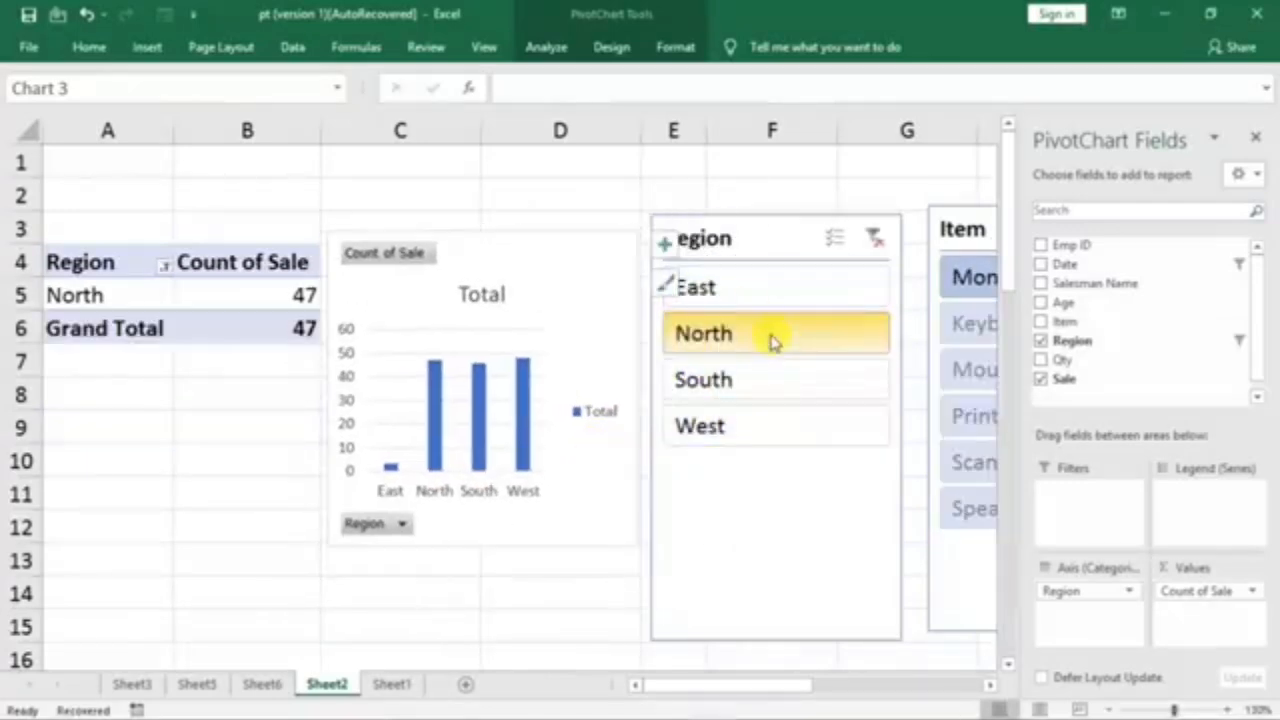
left_click(766, 300)
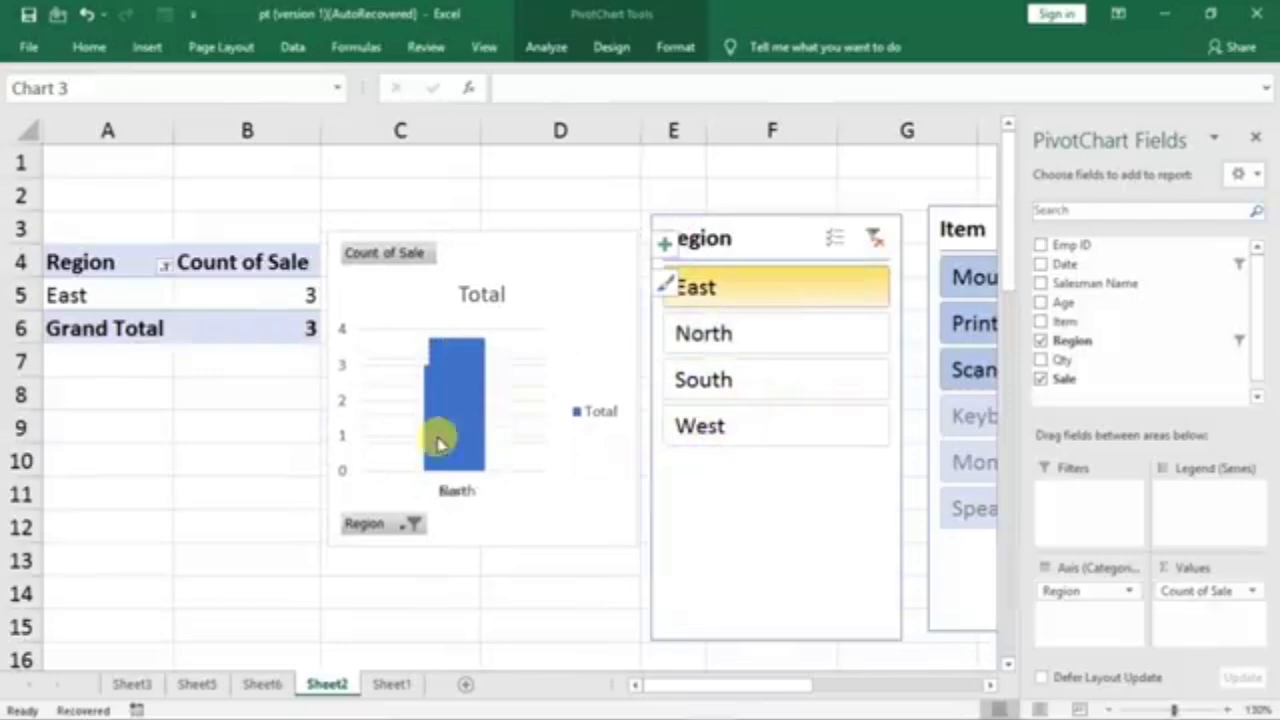
left_click(437, 435)
left_click(735, 438)
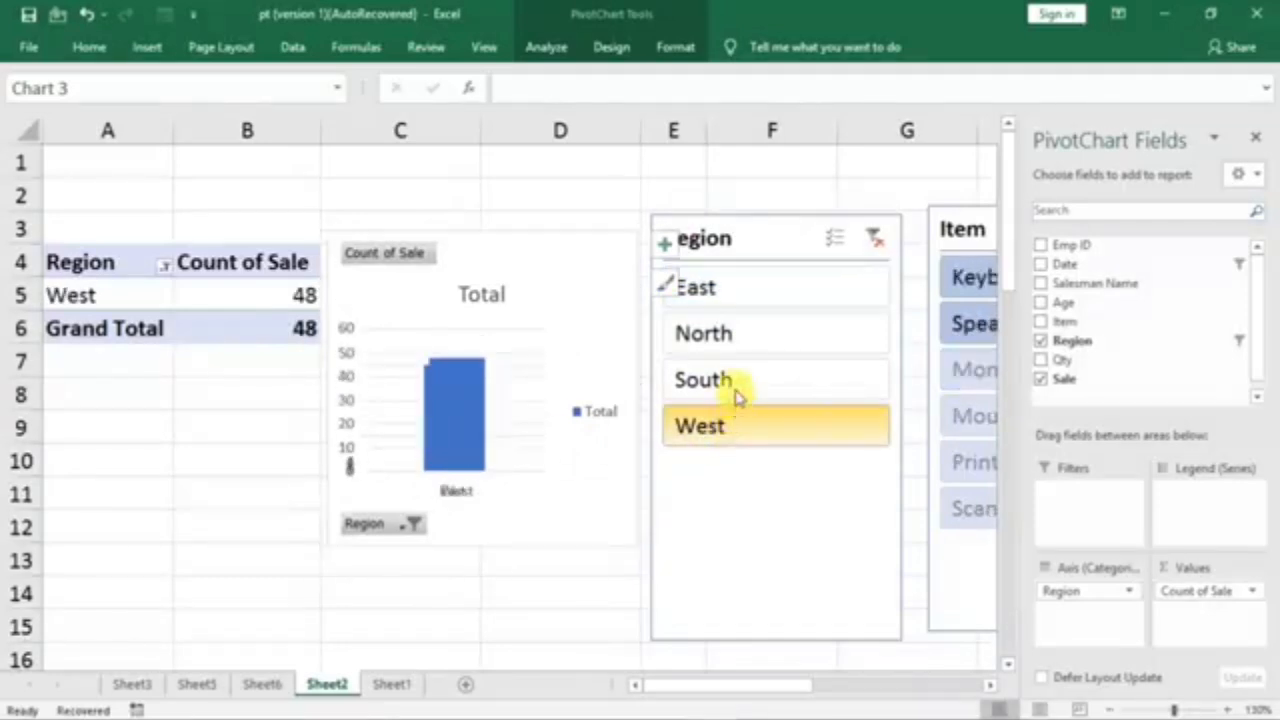
left_click(737, 389)
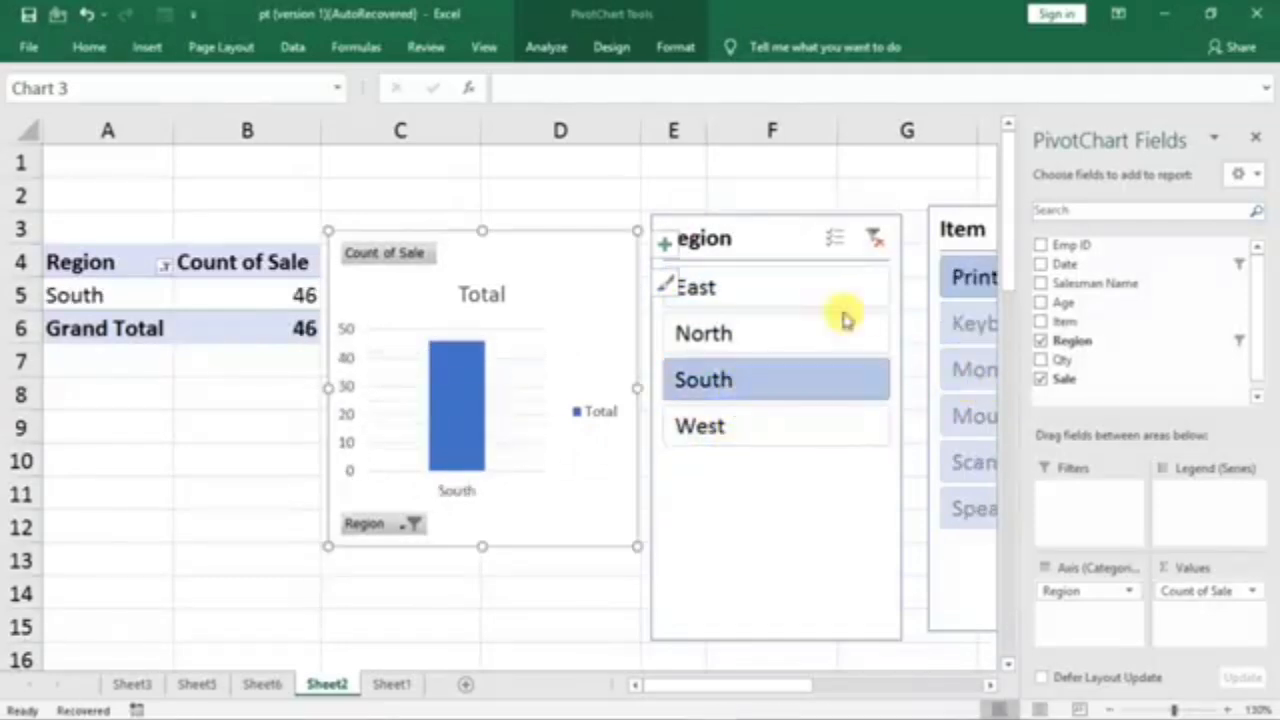
left_click(797, 290)
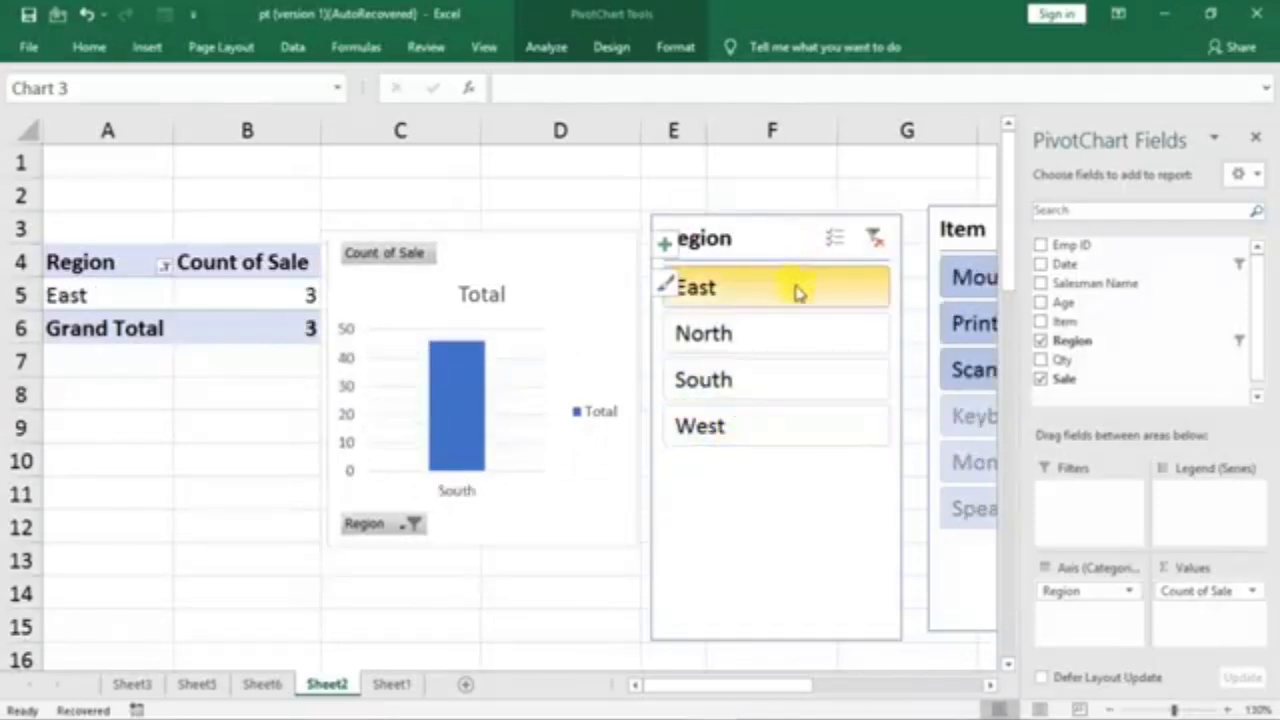
left_click(874, 238)
- Check the pivot chart's design options, and delete the chart together with the Region and Item slicers
left_click(452, 432)
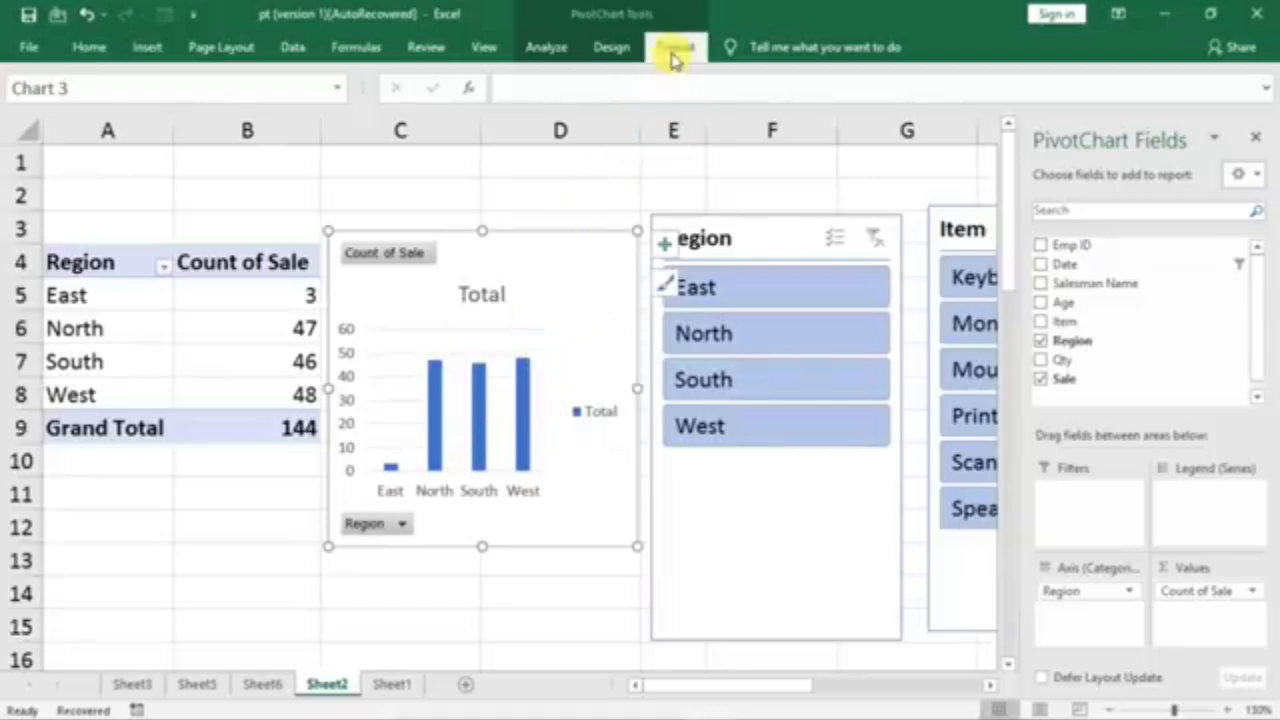
left_click(610, 58)
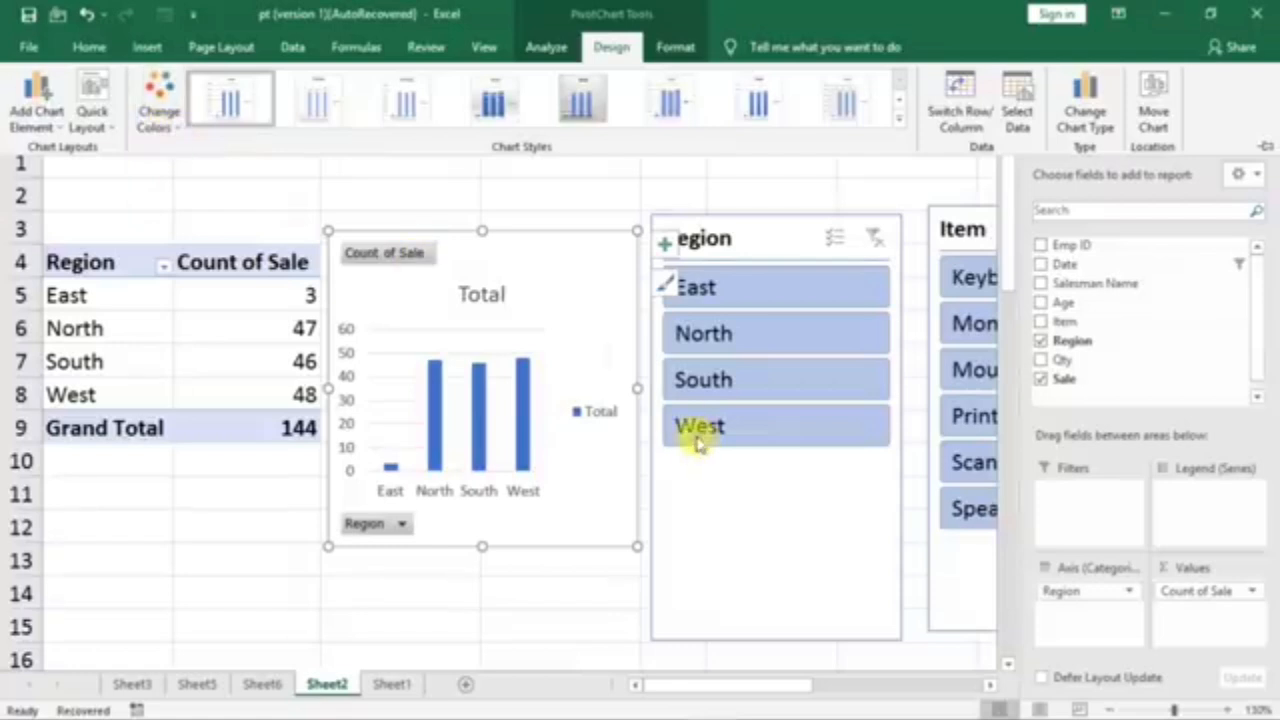
left_click(557, 305)
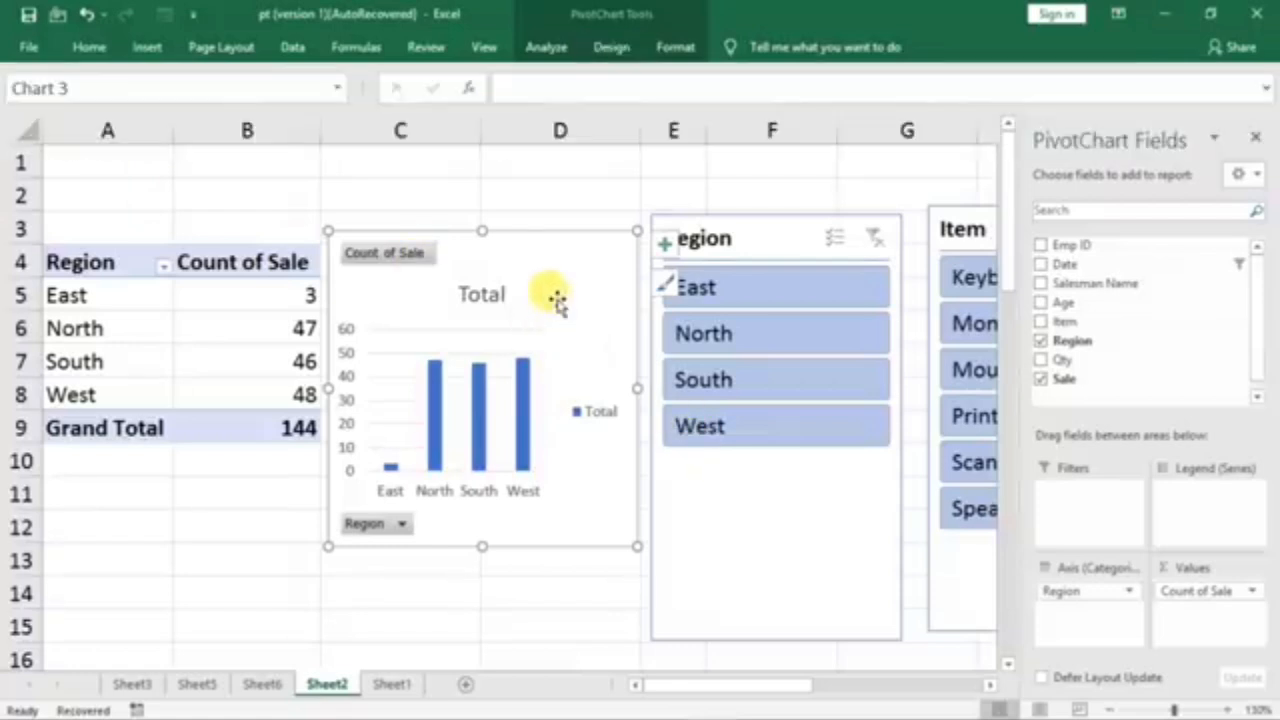
key("Delete")
left_click(743, 242)
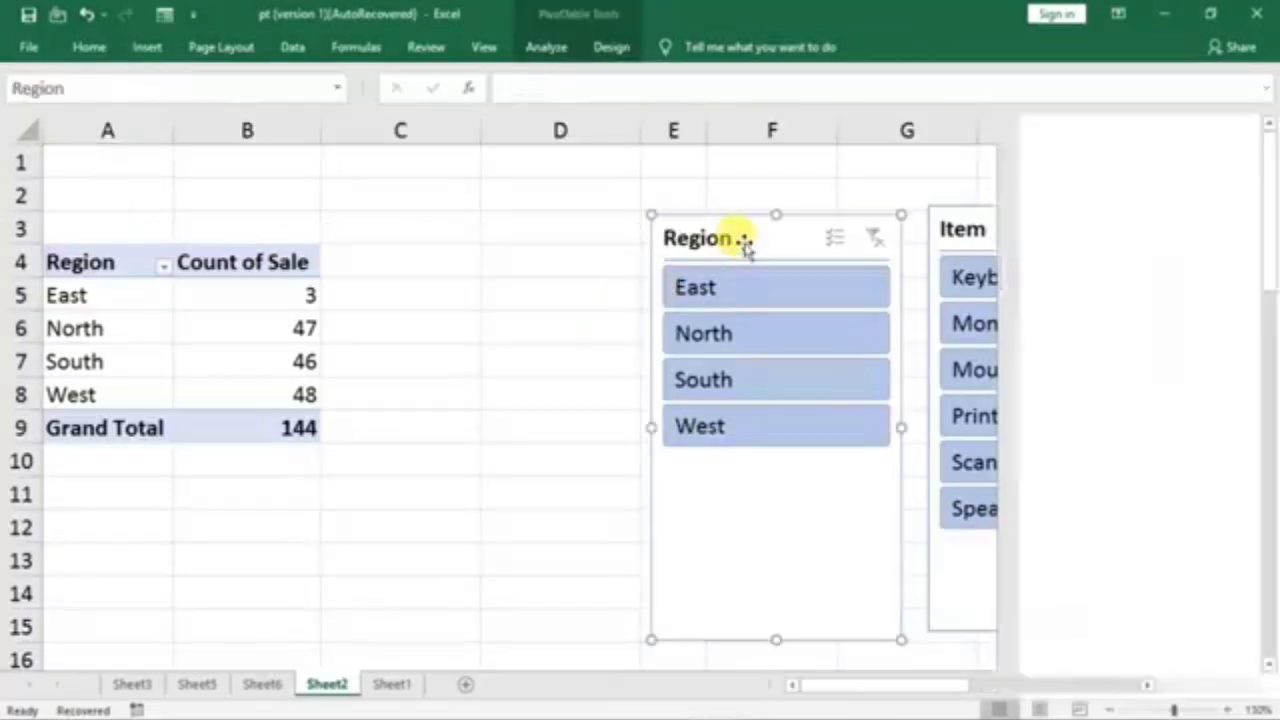
key("Delete")
left_click(963, 238)
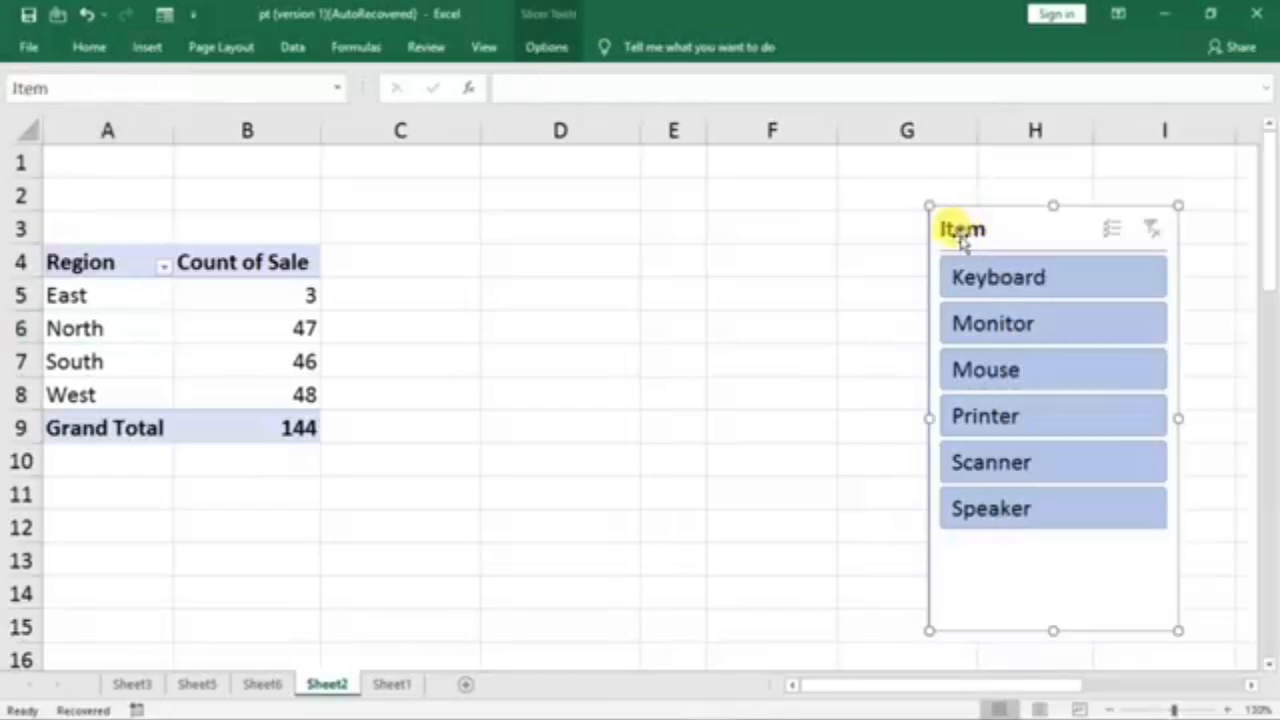
key("Delete")
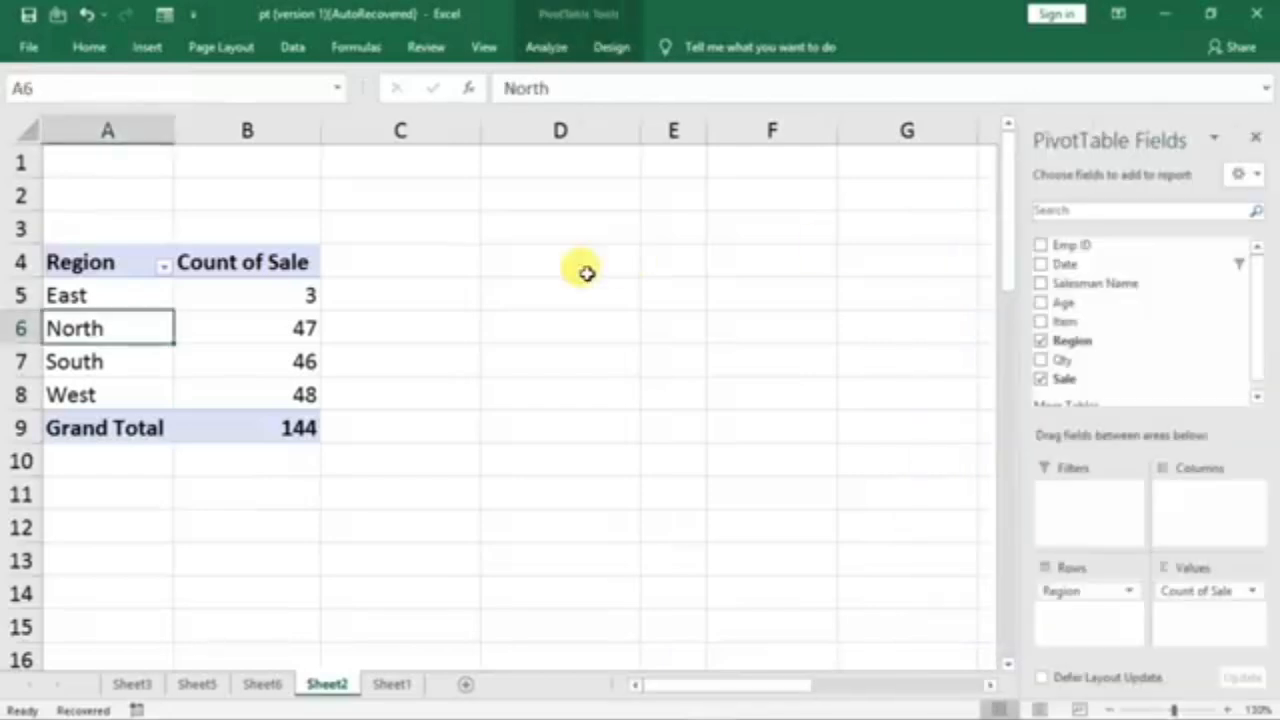
- Insert a timeline for the Date field and place it just below the Region pivot table
left_click(505, 320)
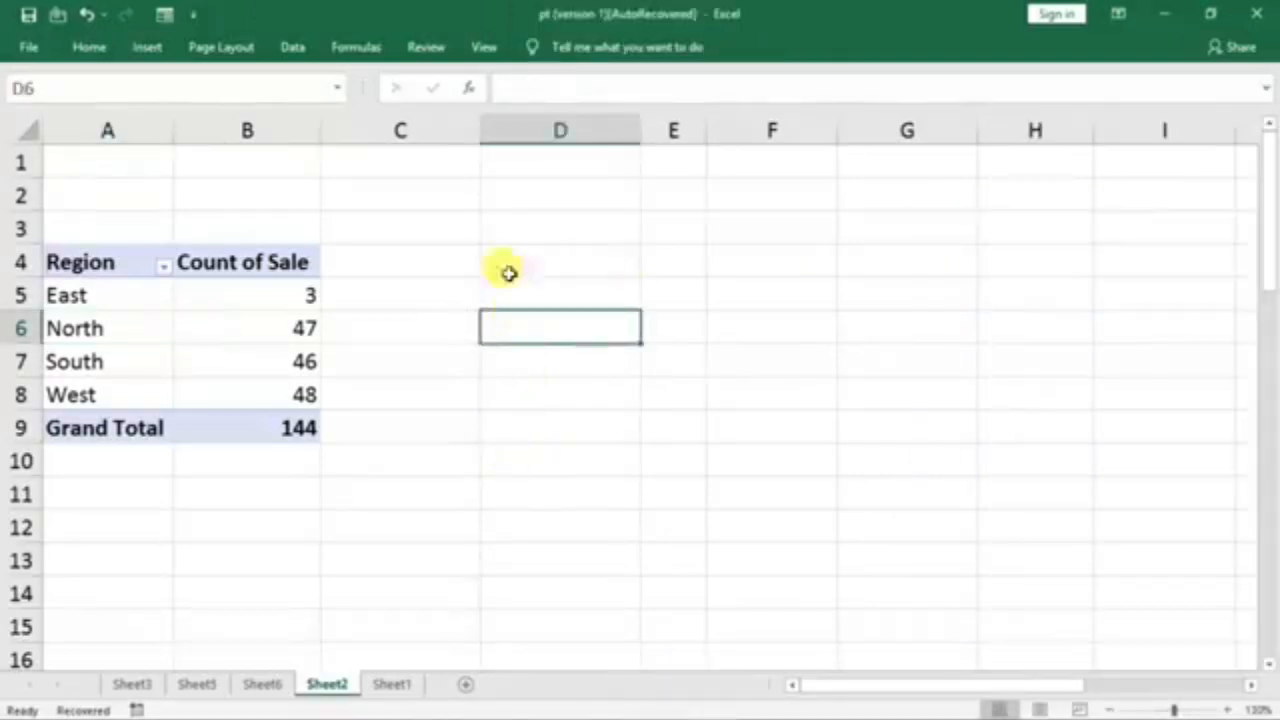
left_click(205, 335)
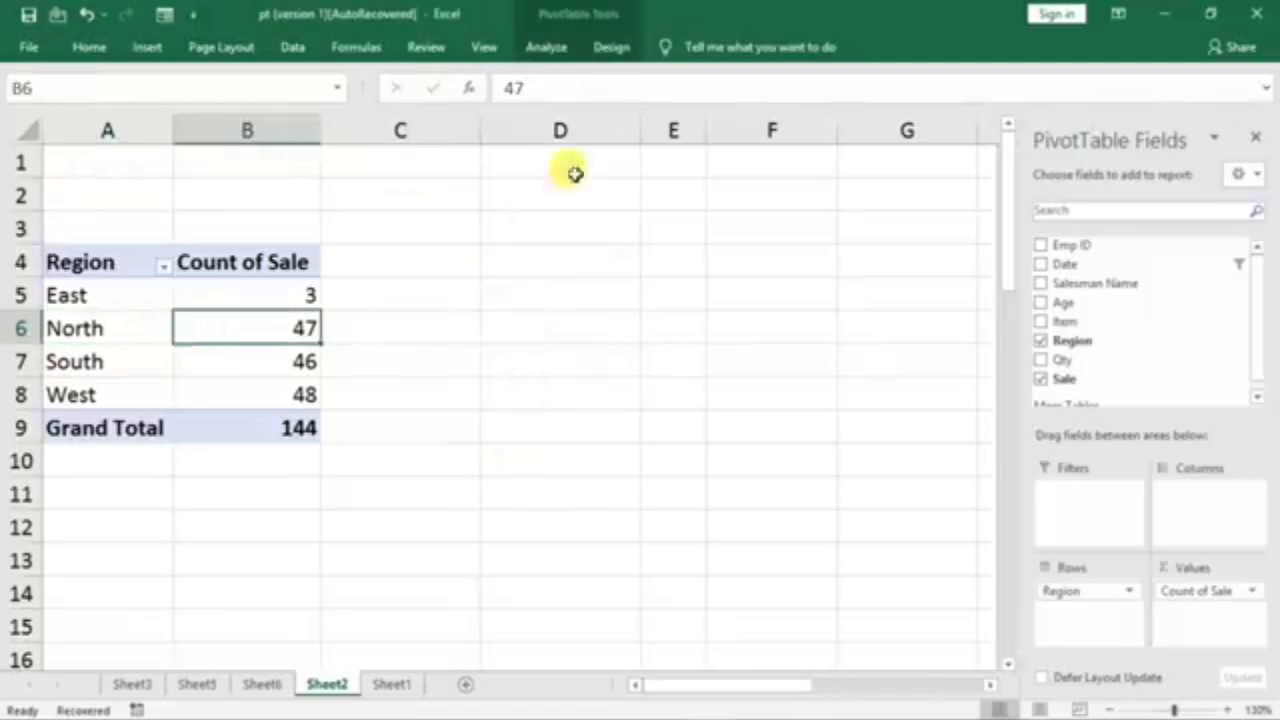
left_click(540, 48)
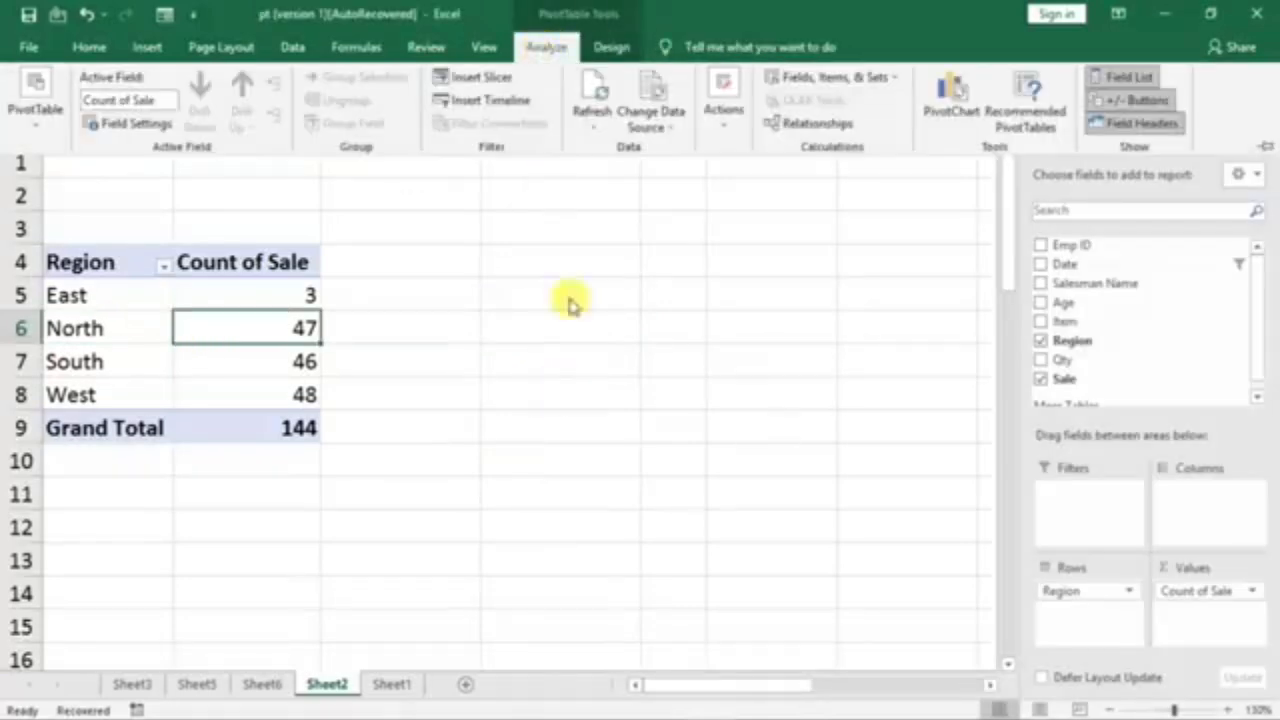
left_click(485, 104)
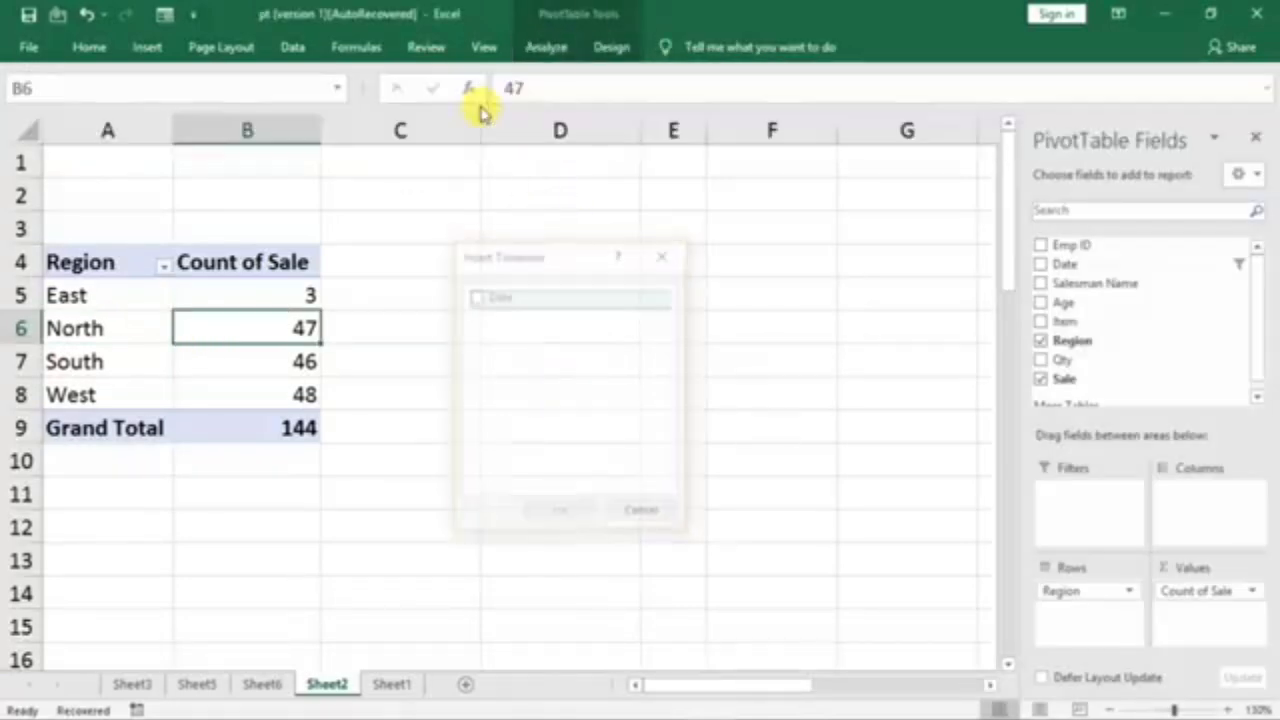
left_click_drag(540, 258, 532, 254)
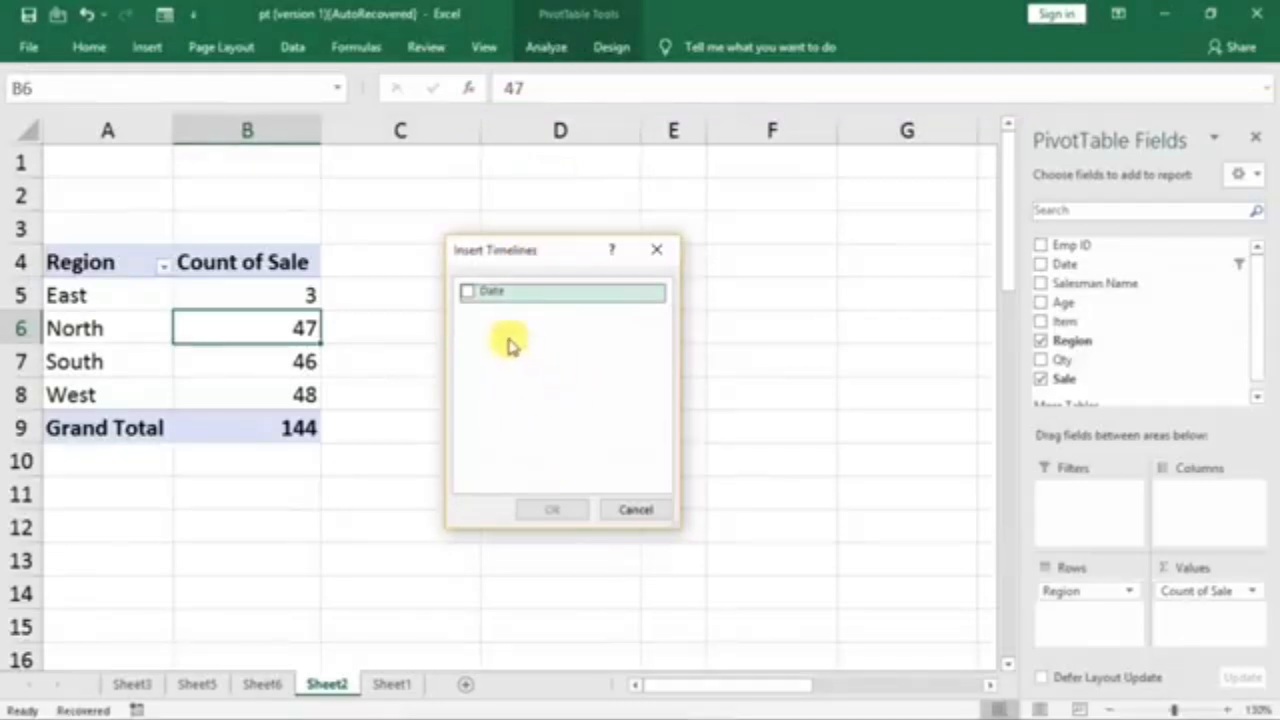
left_click(478, 300)
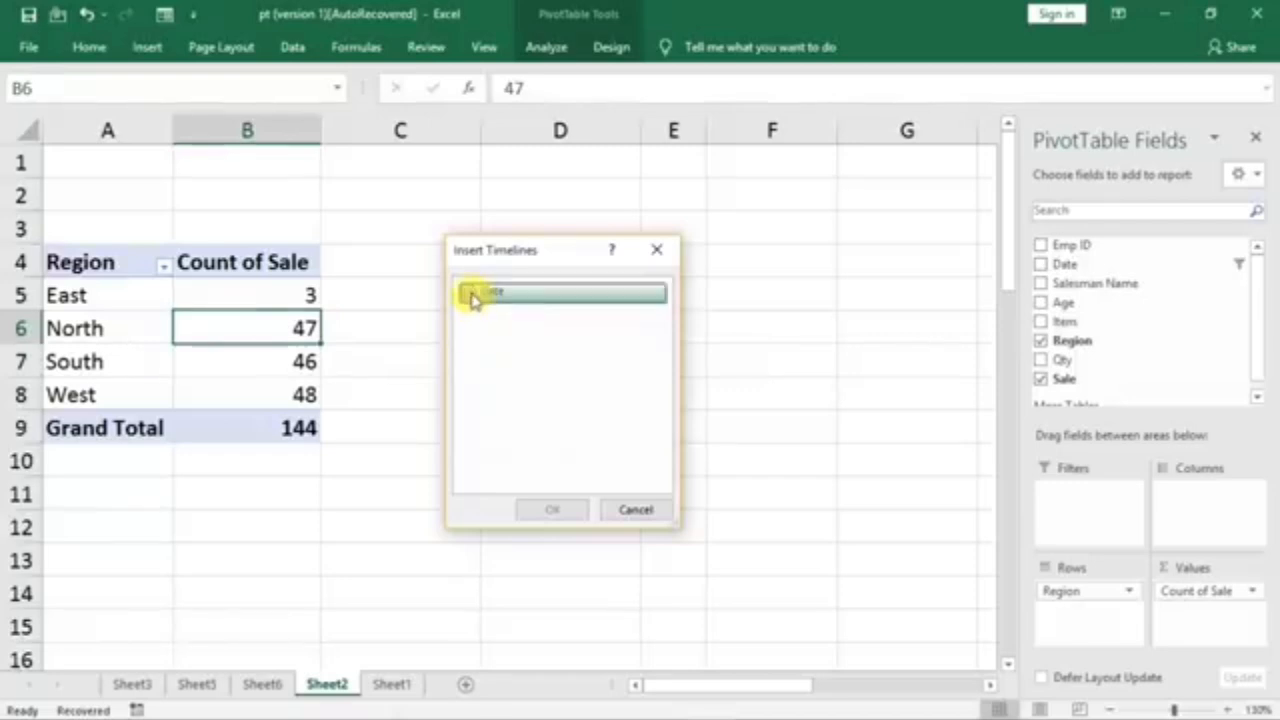
left_click(472, 298)
left_click(548, 509)
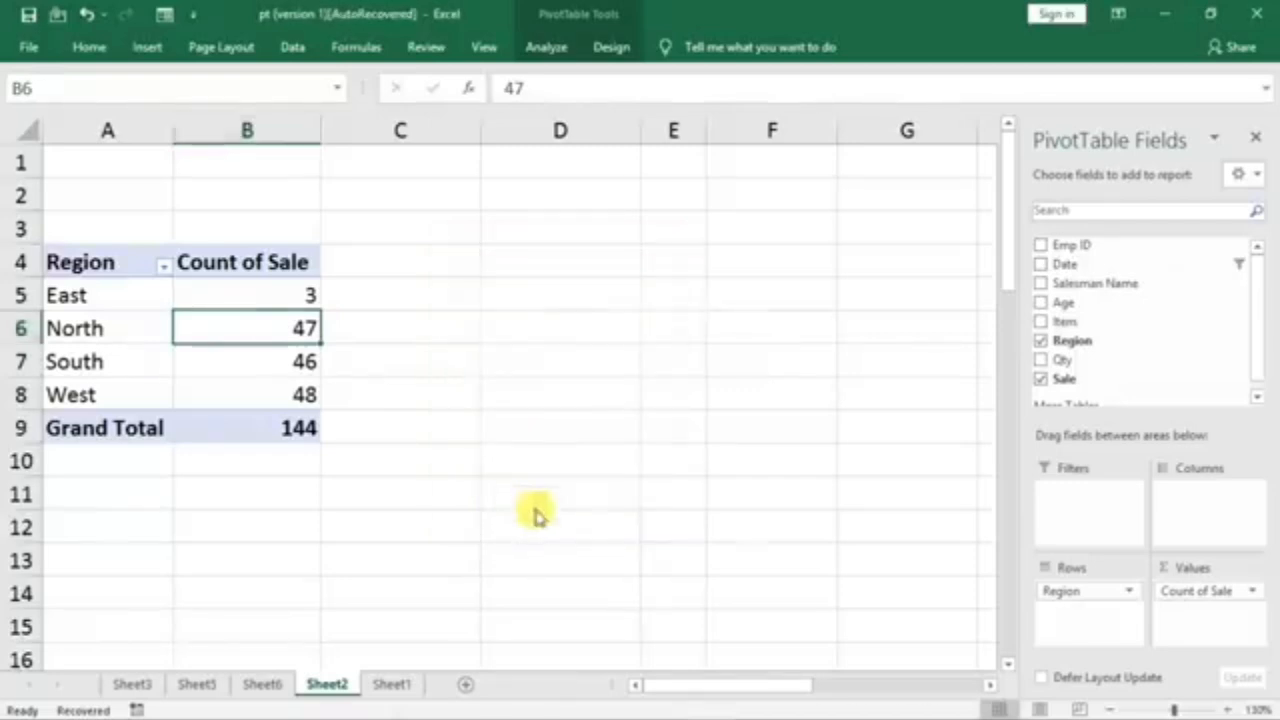
left_click_drag(586, 343, 381, 472)
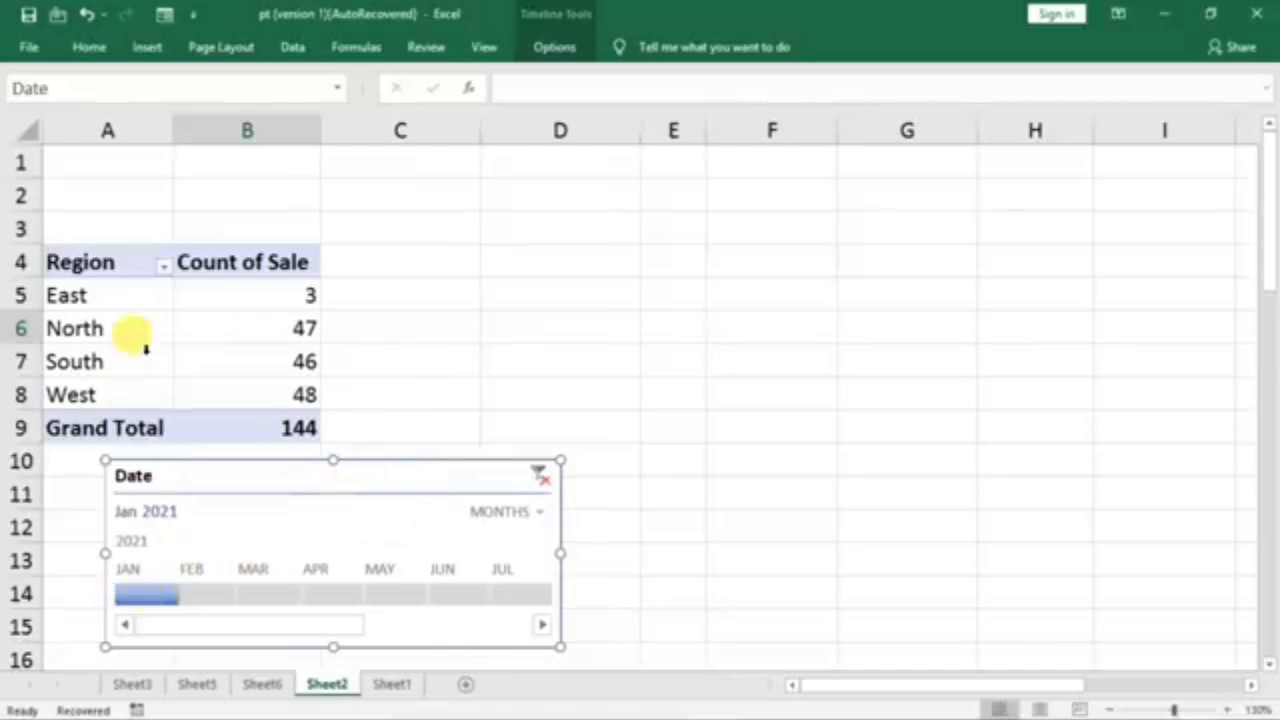
- Try the Date timeline with Feb 2021 and Mar 2021, and set it back to Jan 2021
left_click(205, 593)
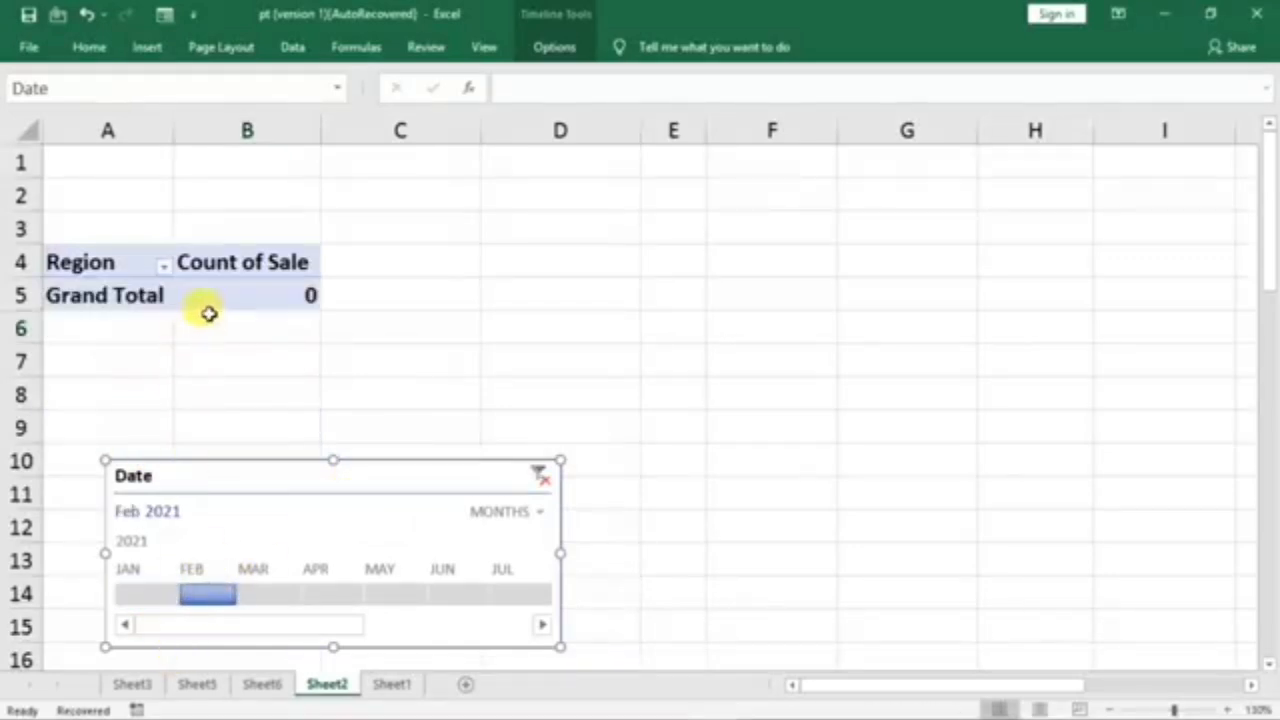
left_click(266, 596)
left_click(150, 595)
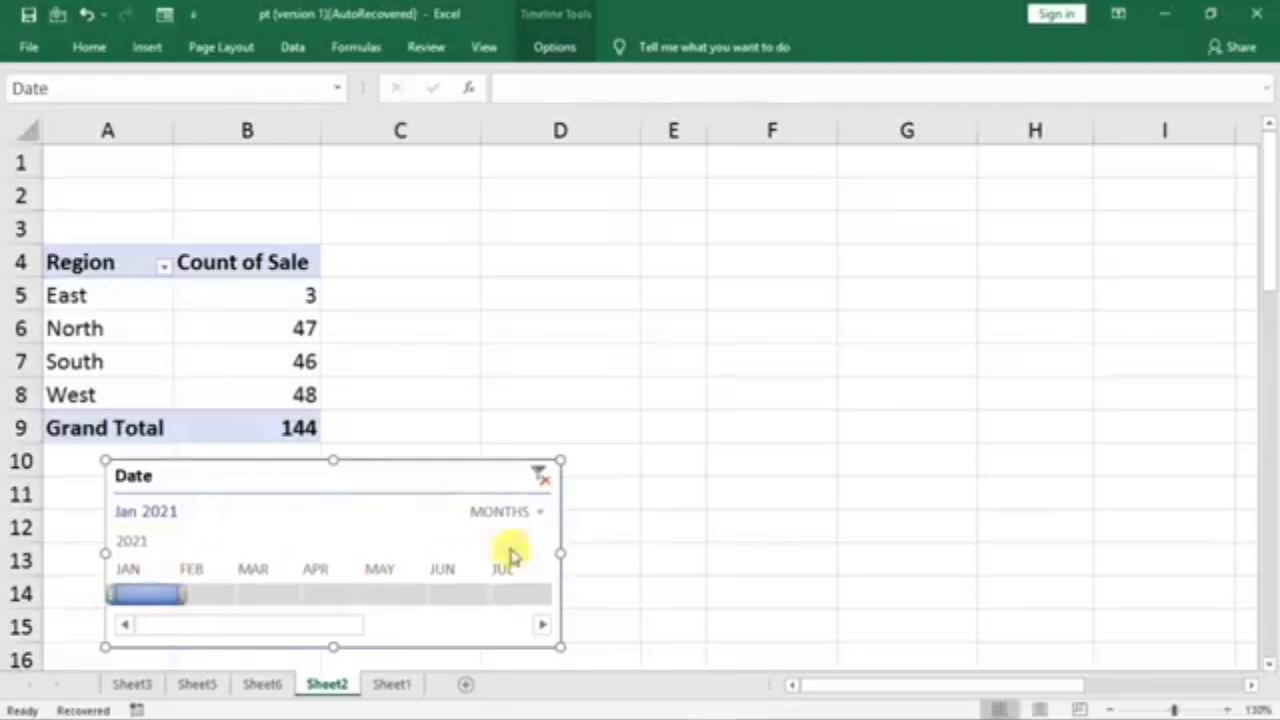
- Switch the Date timeline to days and filter the pivot table to Jan 1, 2021
left_click(538, 513)
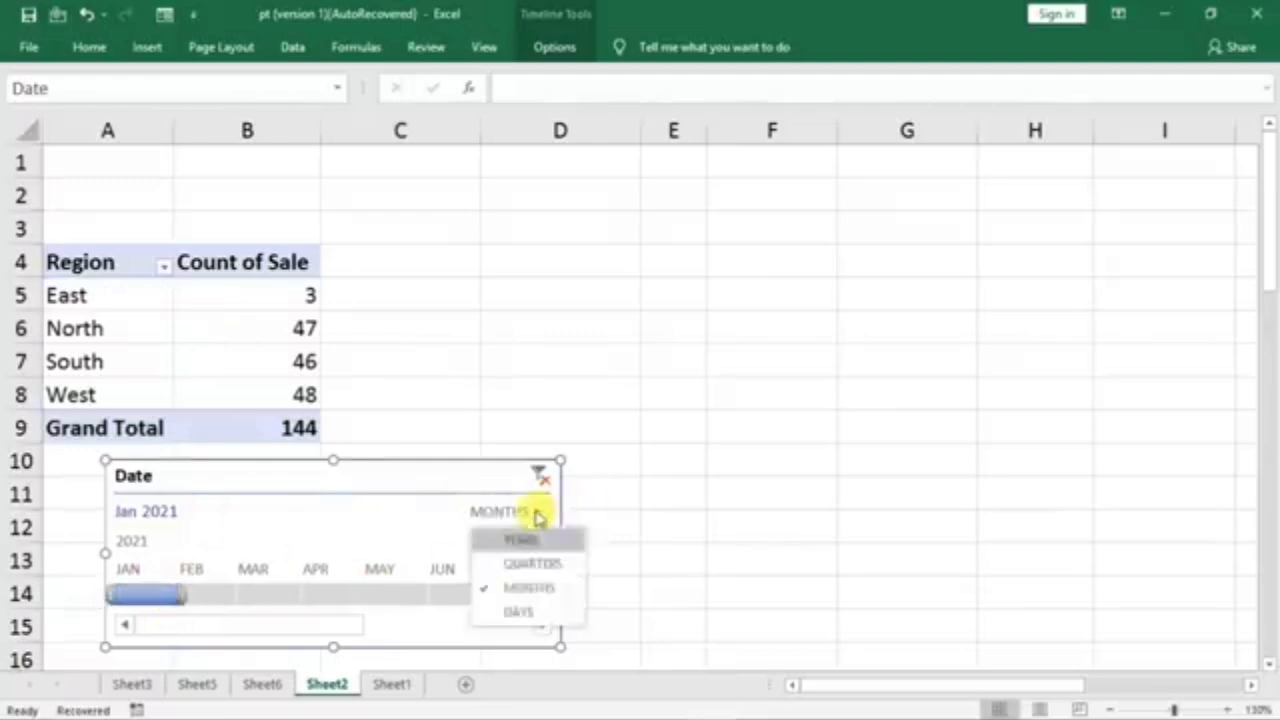
left_click(521, 612)
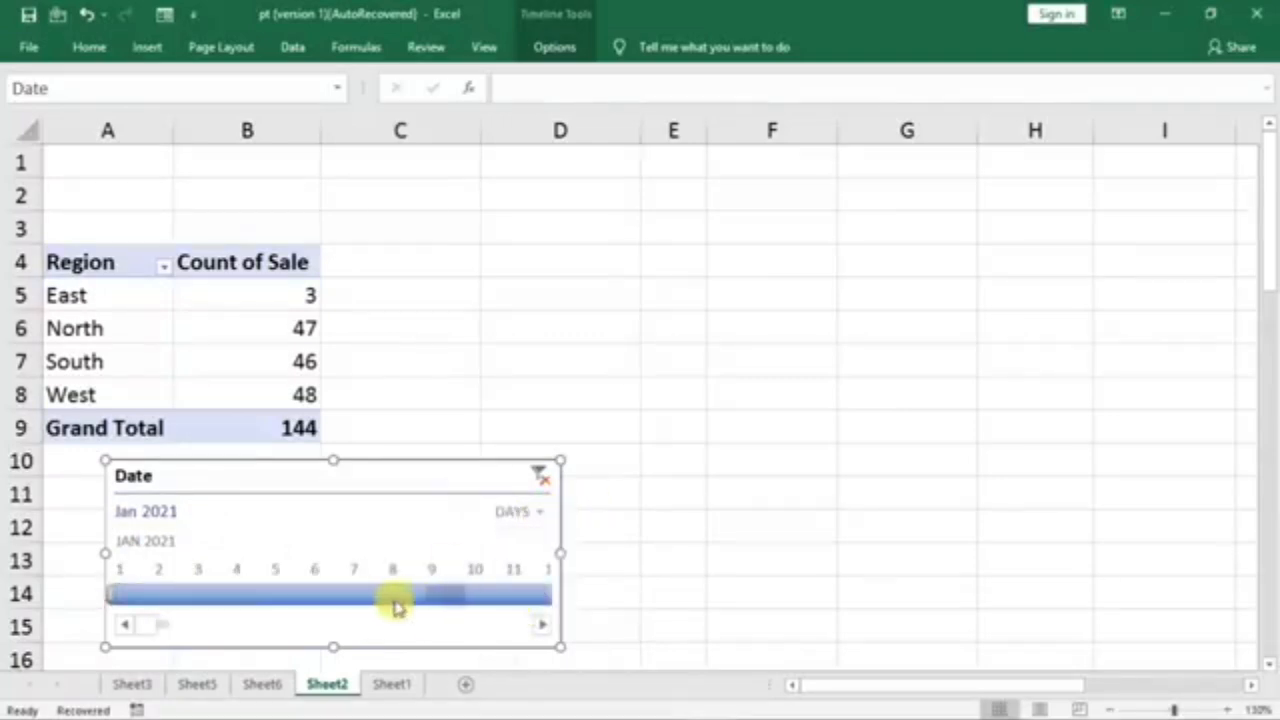
left_click(130, 595)
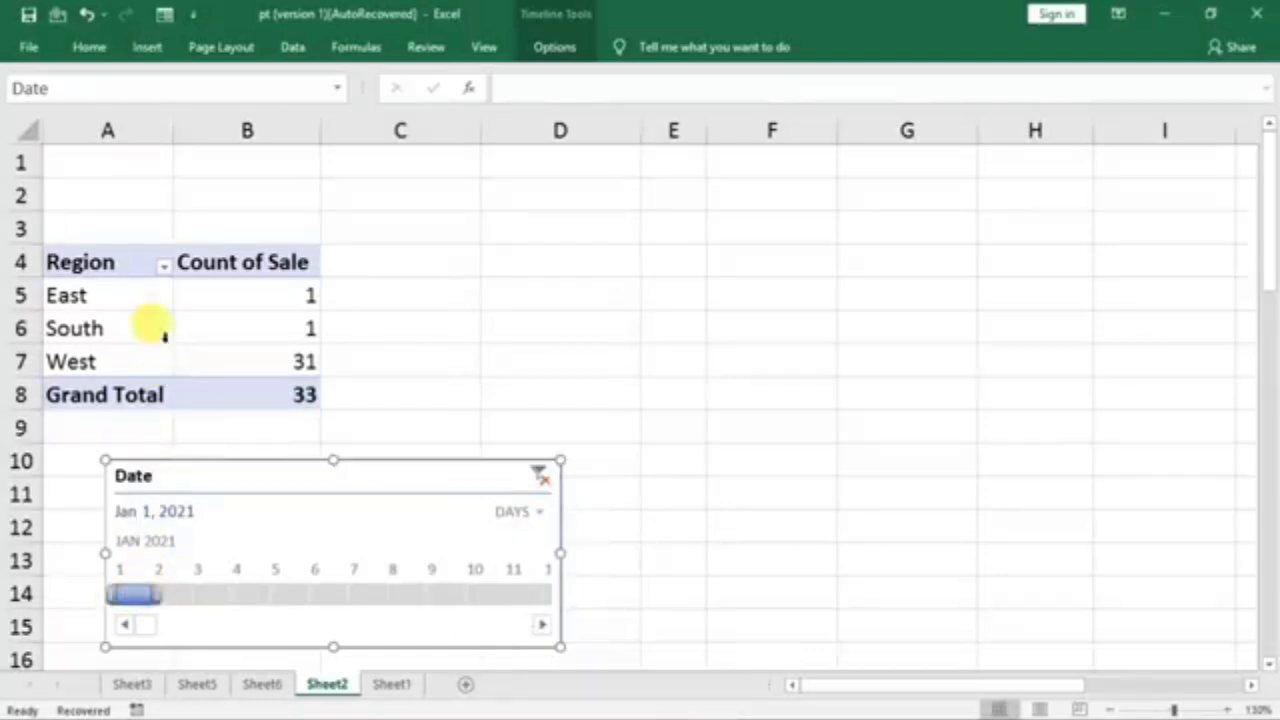
- Filter the pivot table by several single days and day ranges on the Date timeline, finishing with Jan 3 - 5 2021
left_click(169, 596)
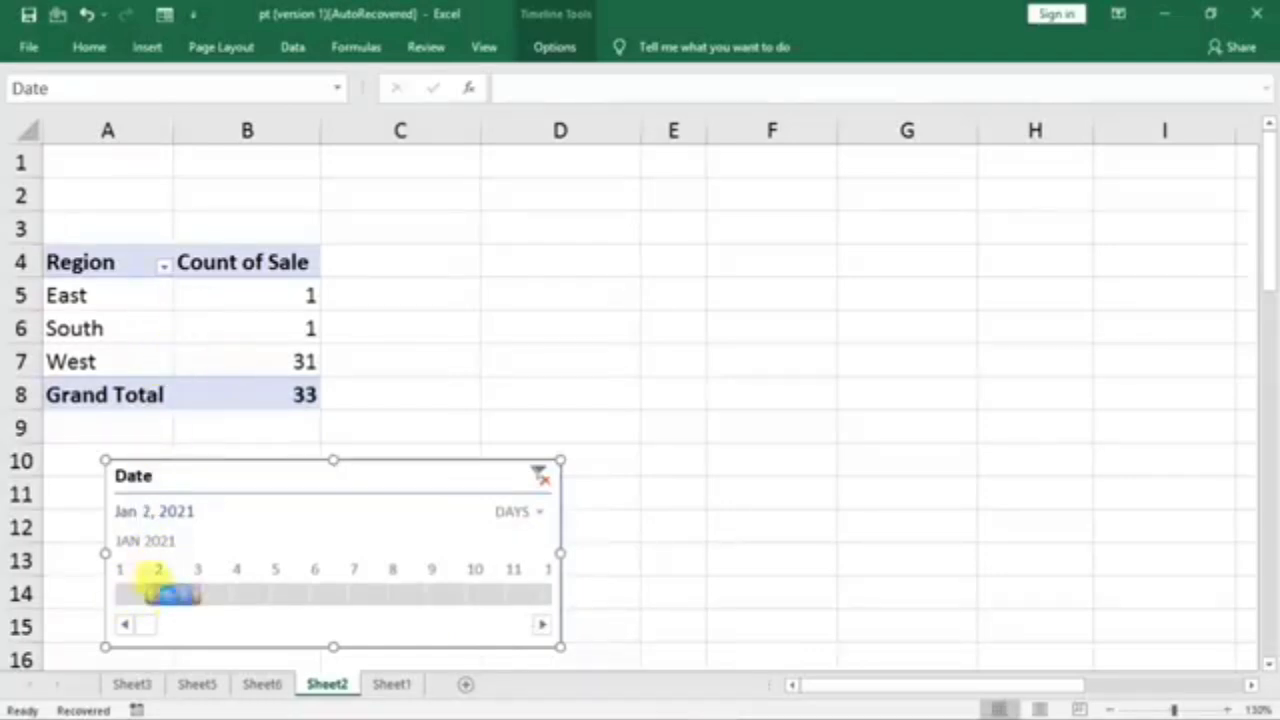
left_click(204, 596)
left_click_drag(136, 596, 220, 588)
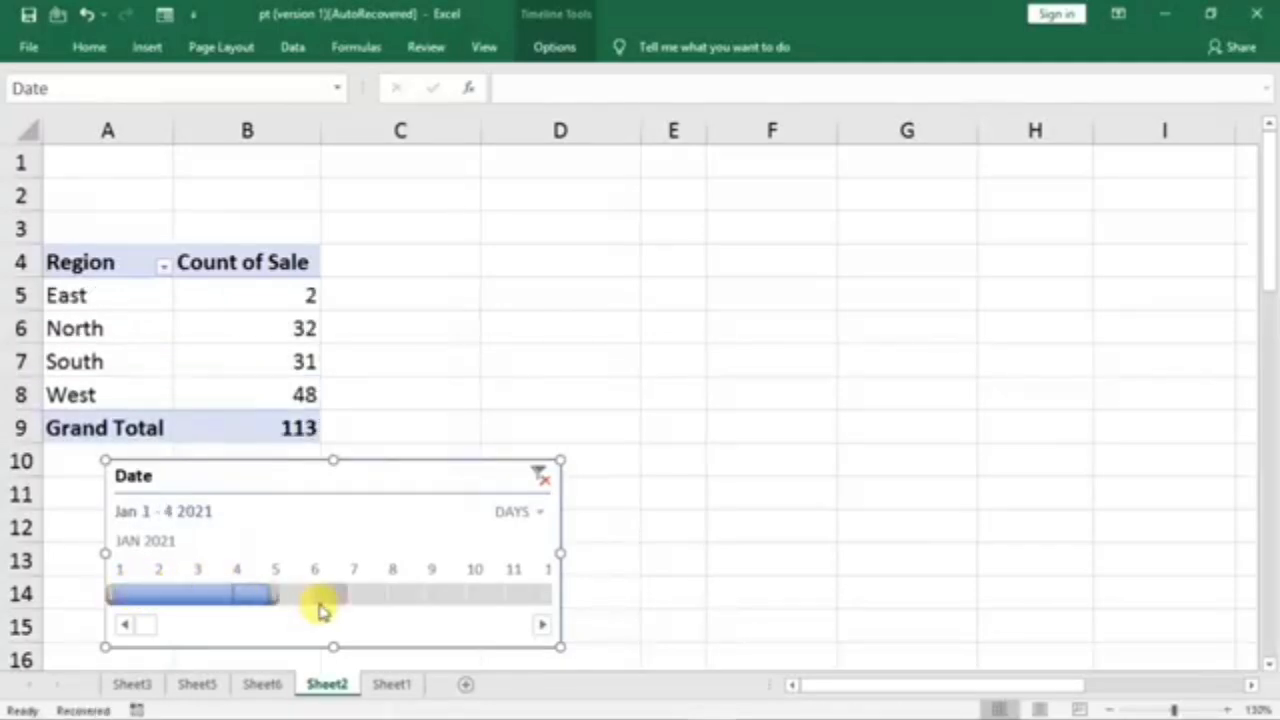
left_click(204, 597)
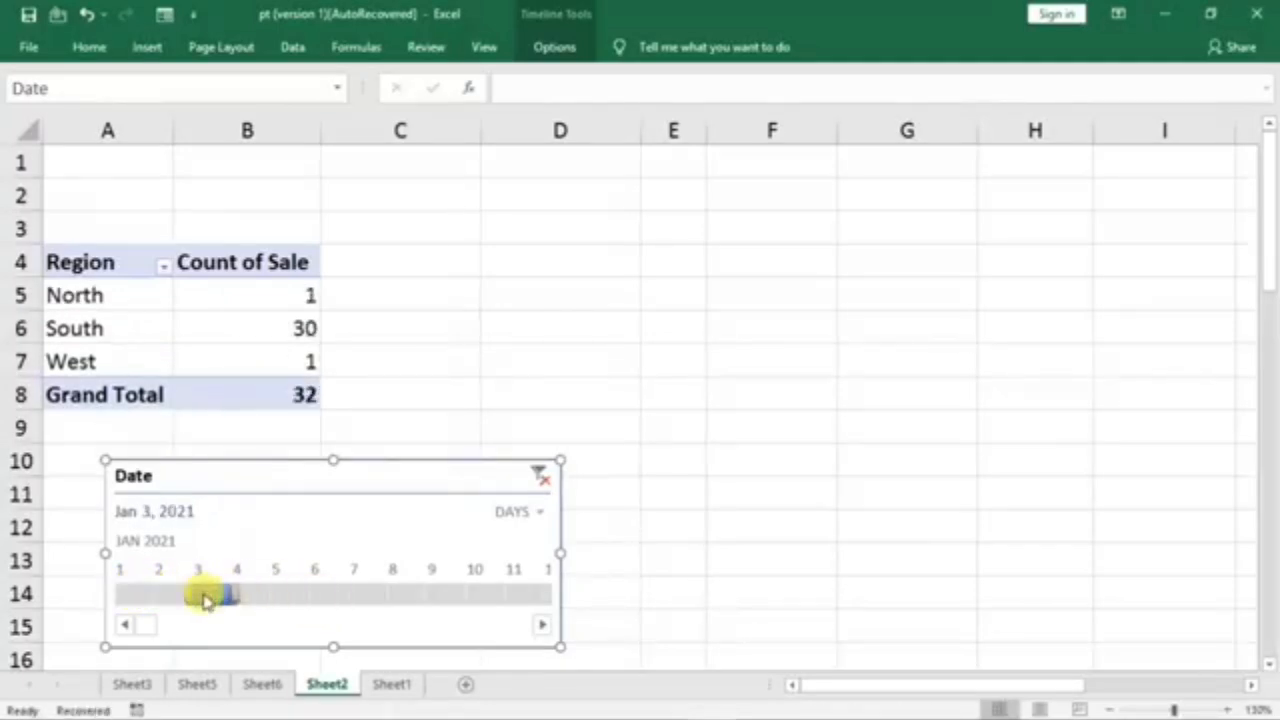
left_click_drag(210, 597, 280, 596)
- Switch the Date timeline to years, and delete the timeline
left_click(538, 514)
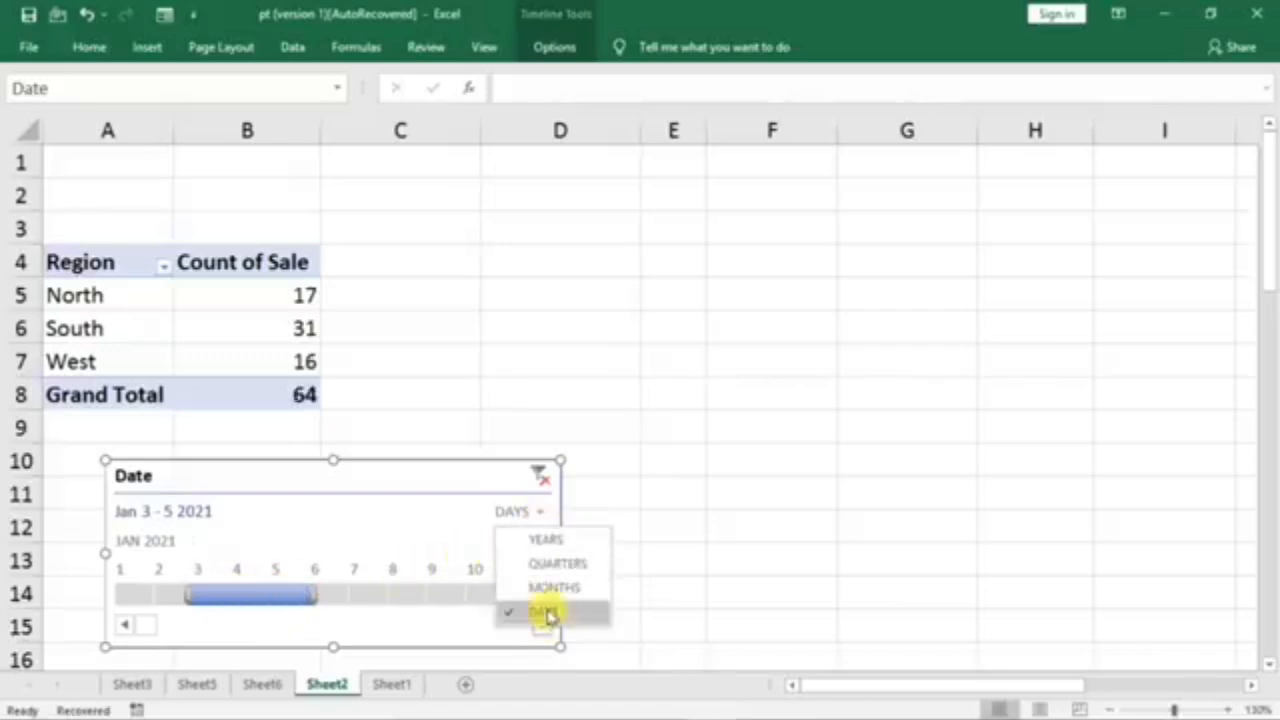
left_click(545, 540)
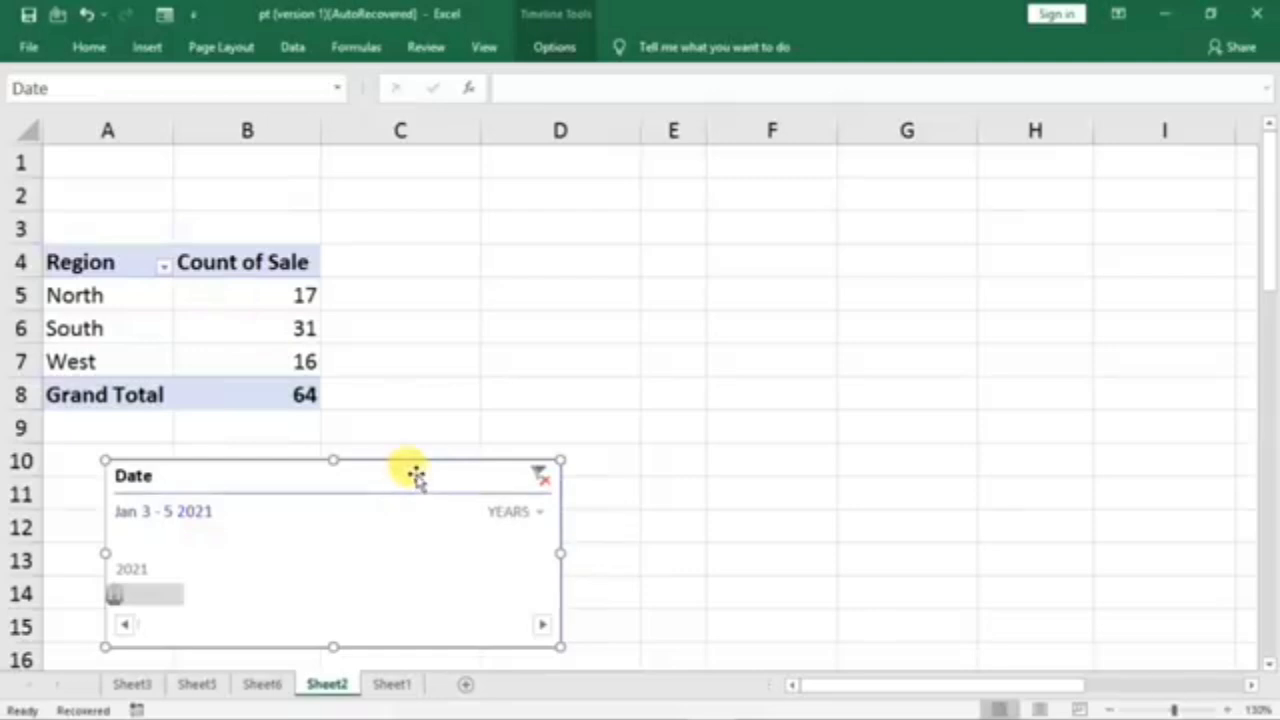
key("Delete")
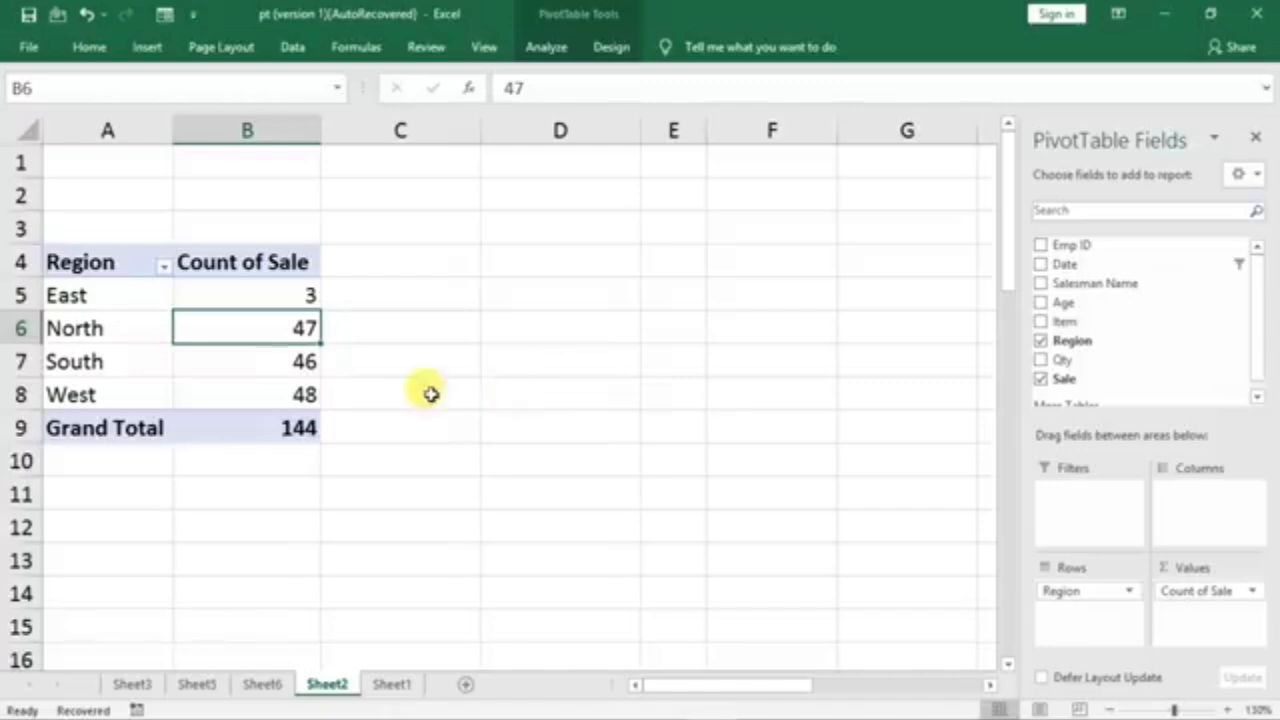
- Clear all fields and filters from the Region pivot table on Sheet2
left_click(112, 345)
left_click(257, 334)
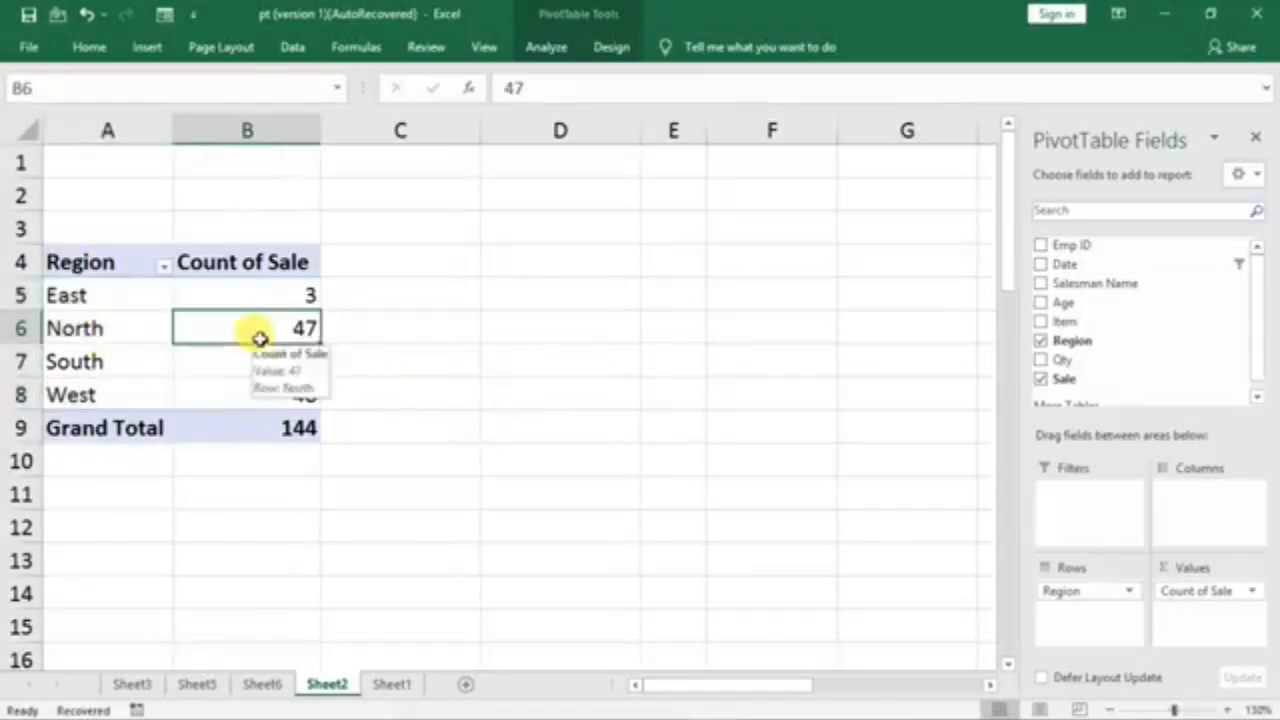
left_click(545, 47)
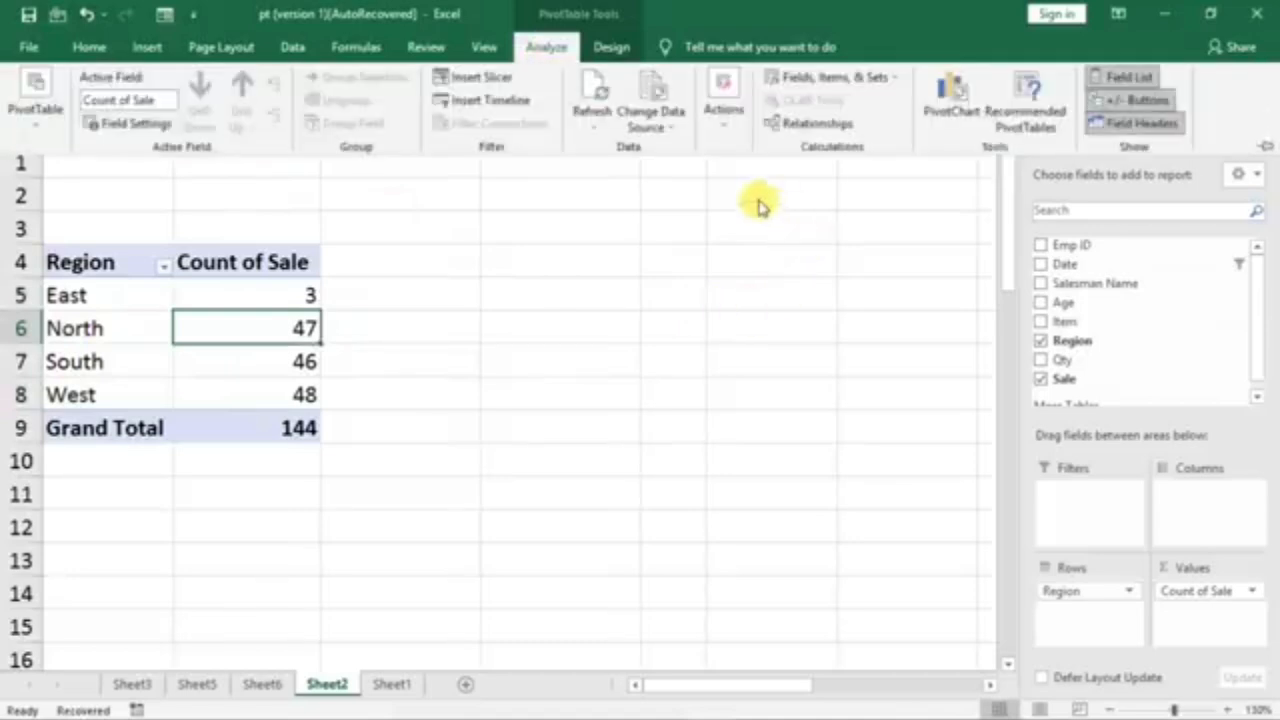
left_click(722, 125)
left_click(724, 205)
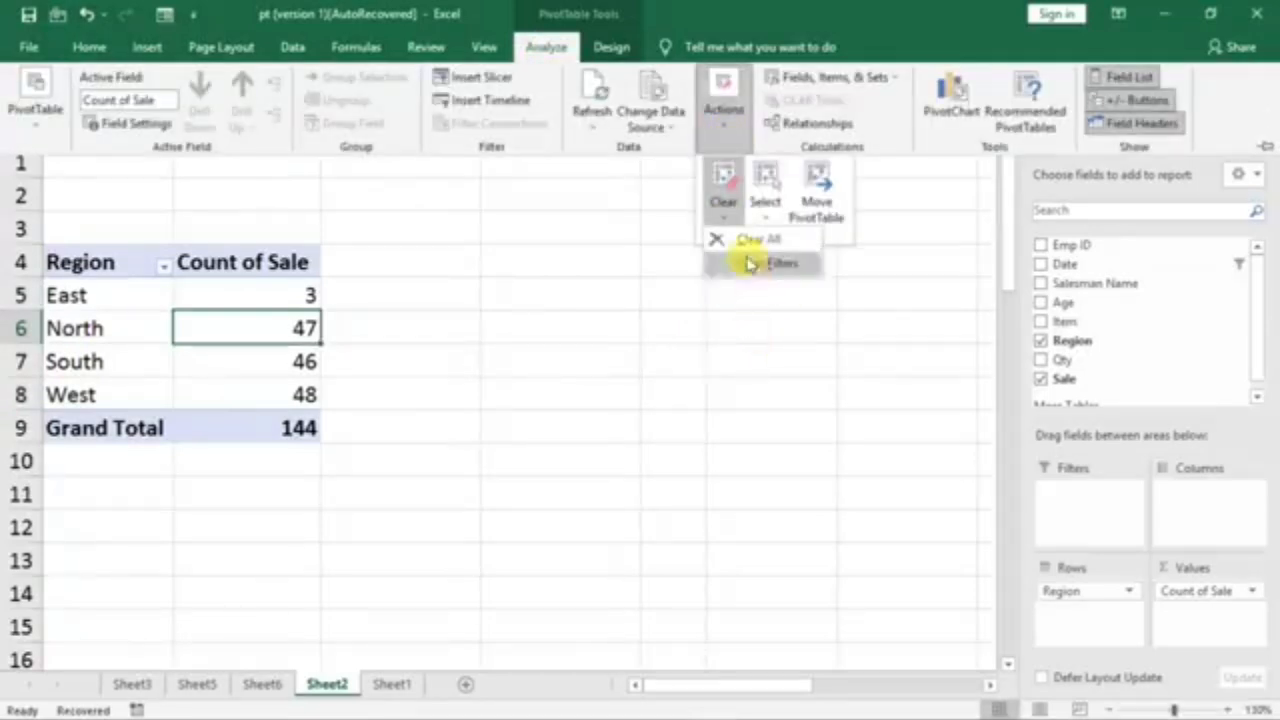
left_click(740, 240)
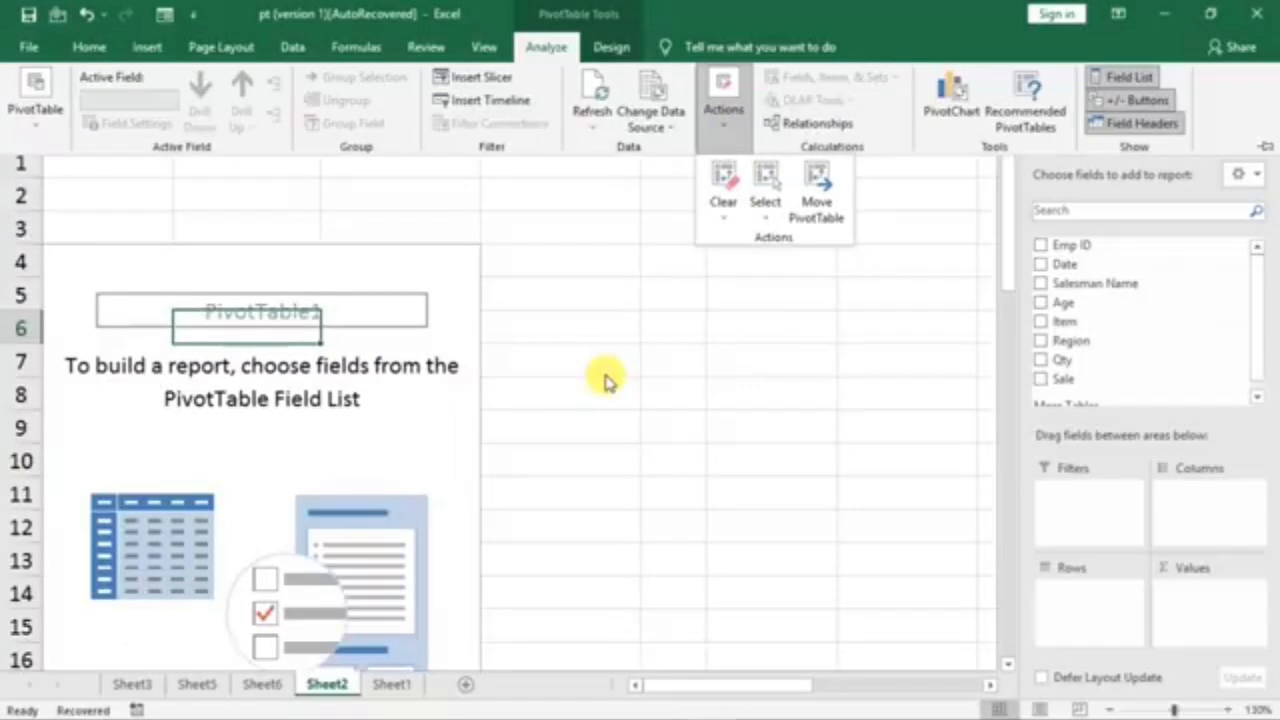
- Try to delete the emptied pivot table by removing only the cells A7:C12 inside it
left_click(352, 435)
left_click(166, 380)
left_click(191, 436)
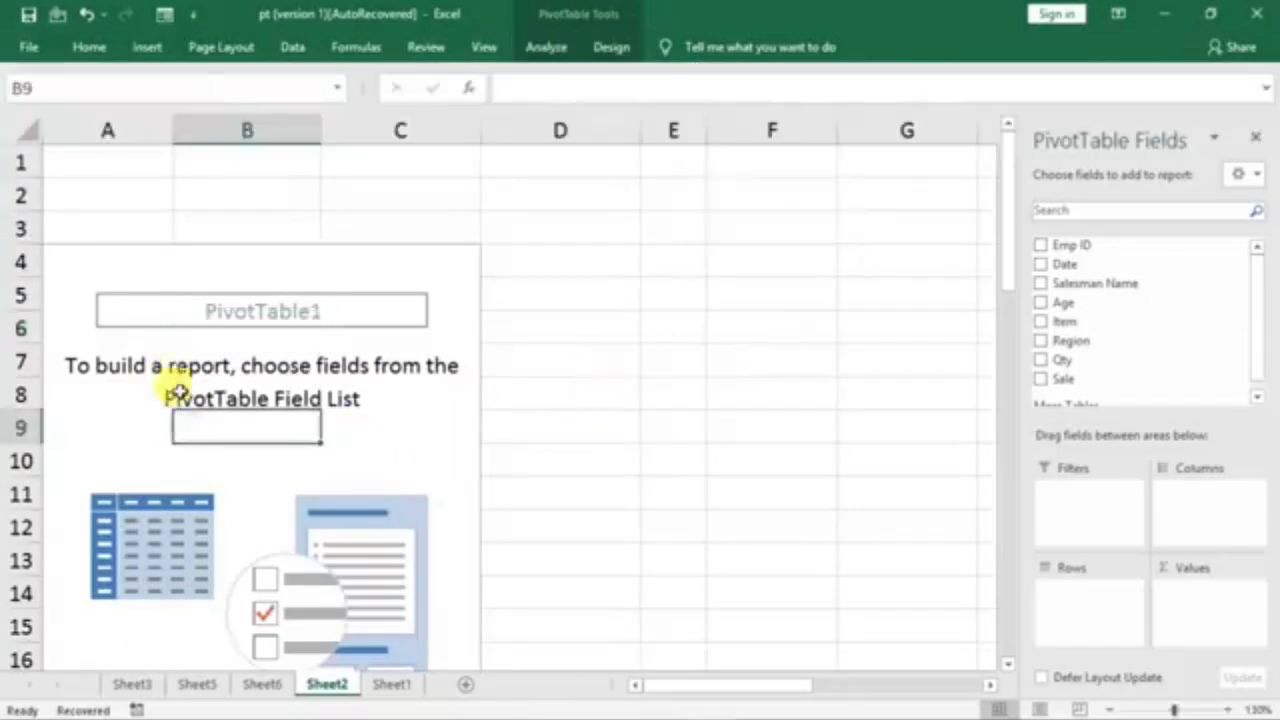
left_click_drag(100, 360, 336, 518)
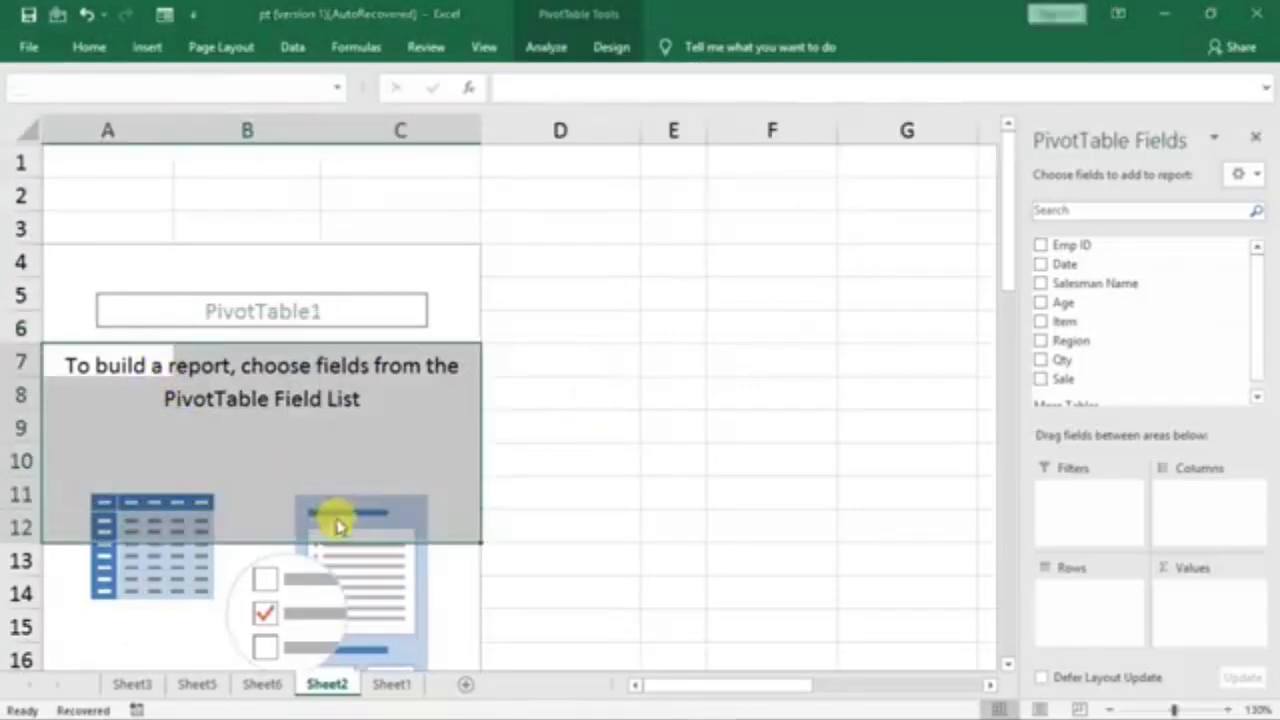
key("Delete")
left_click(651, 424)
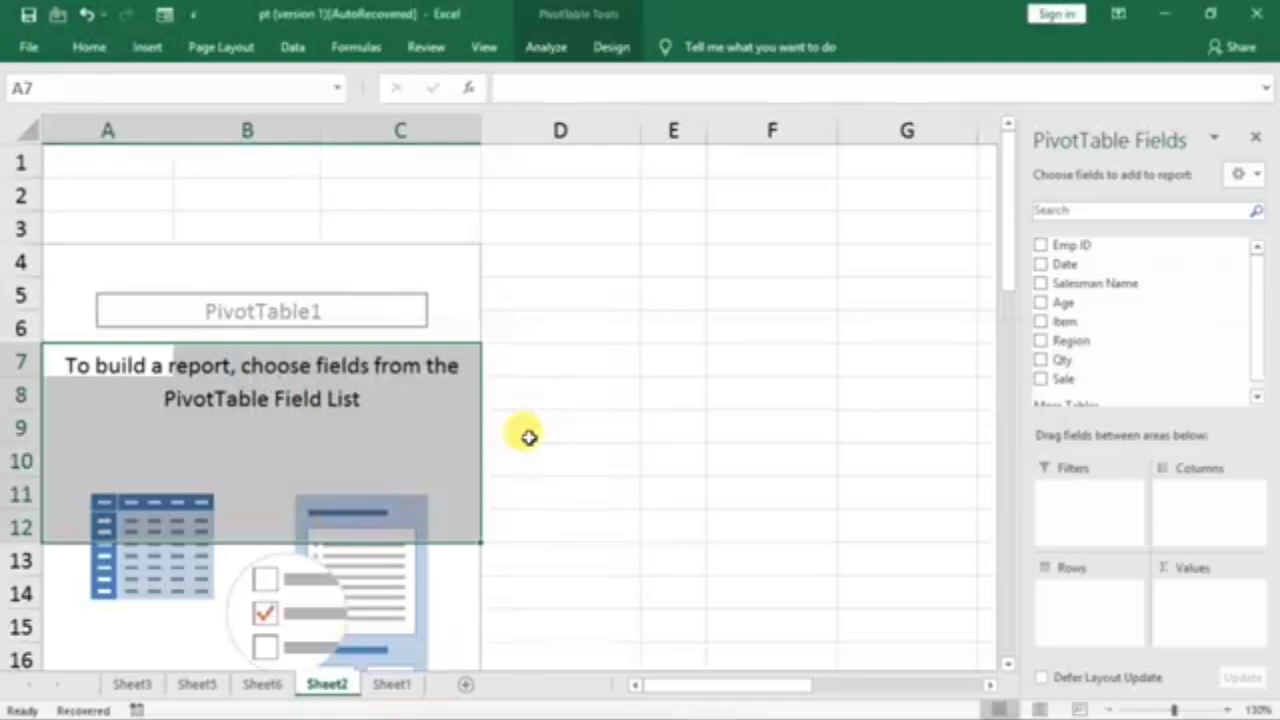
- Select the whole empty pivot table area A4:C21 and remove it from the sheet with Clear All
scroll(600, 460, "down", 1)
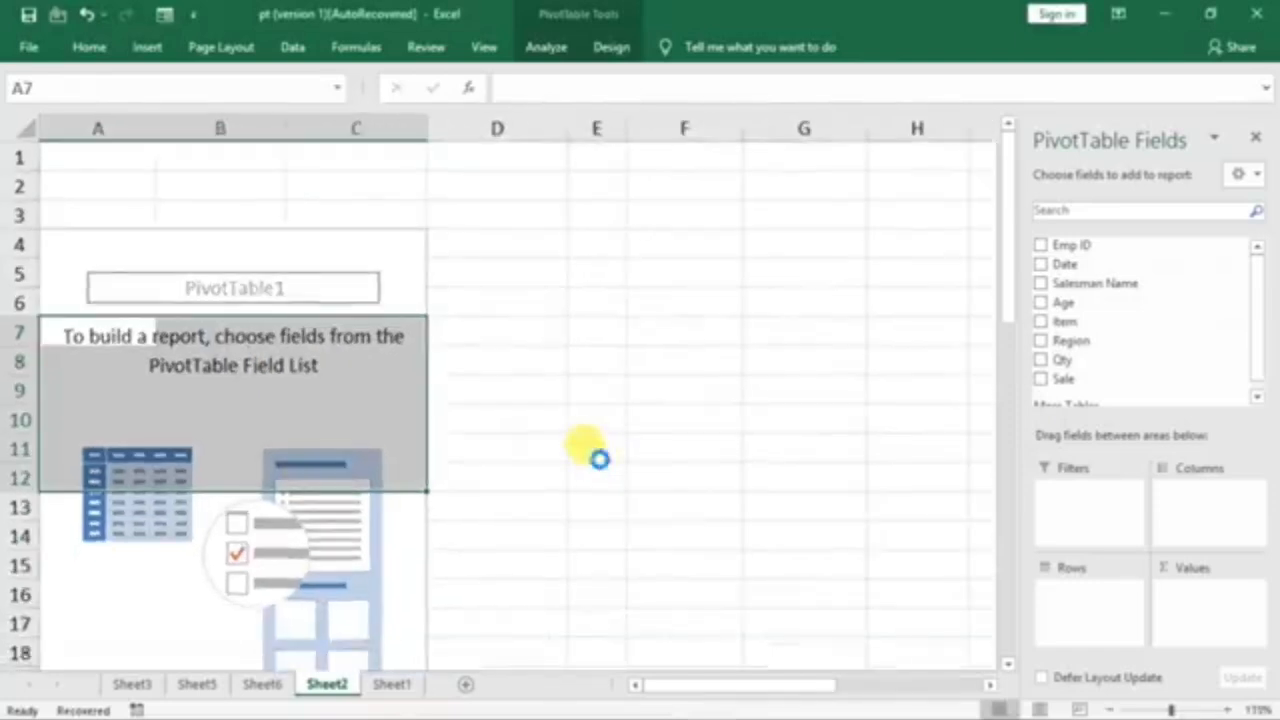
scroll(600, 457, "down", 2)
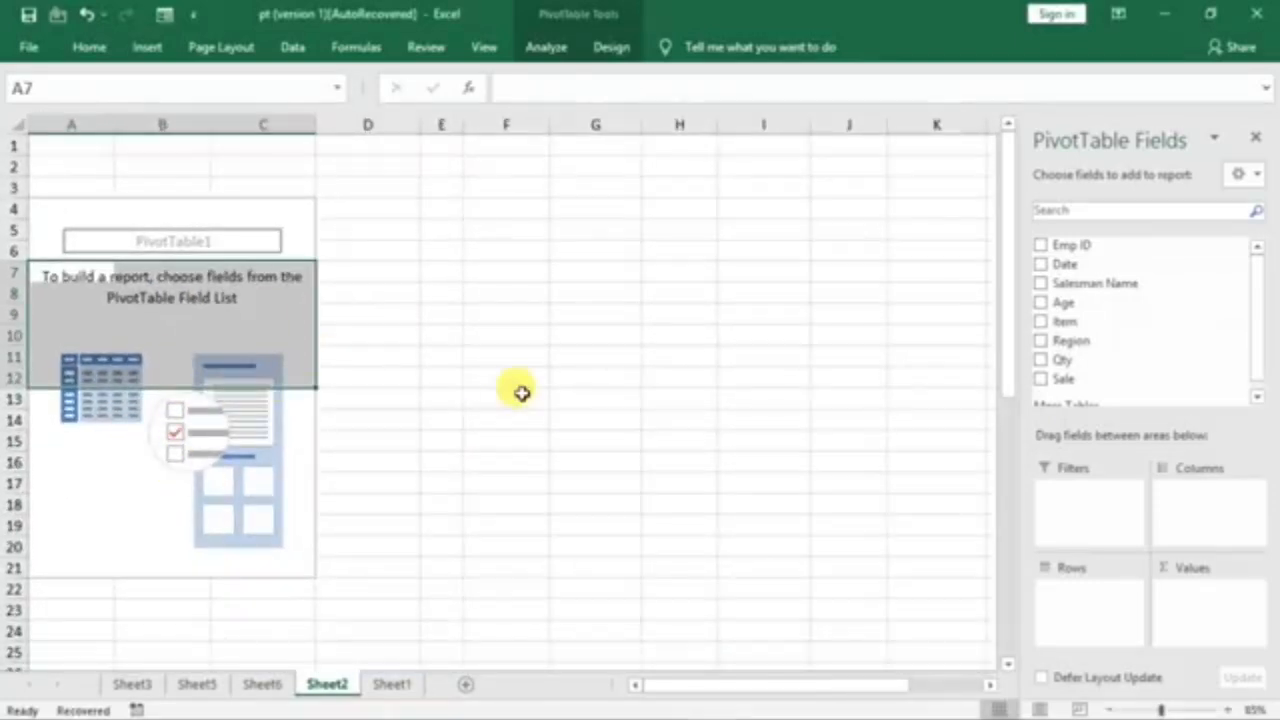
left_click(491, 375)
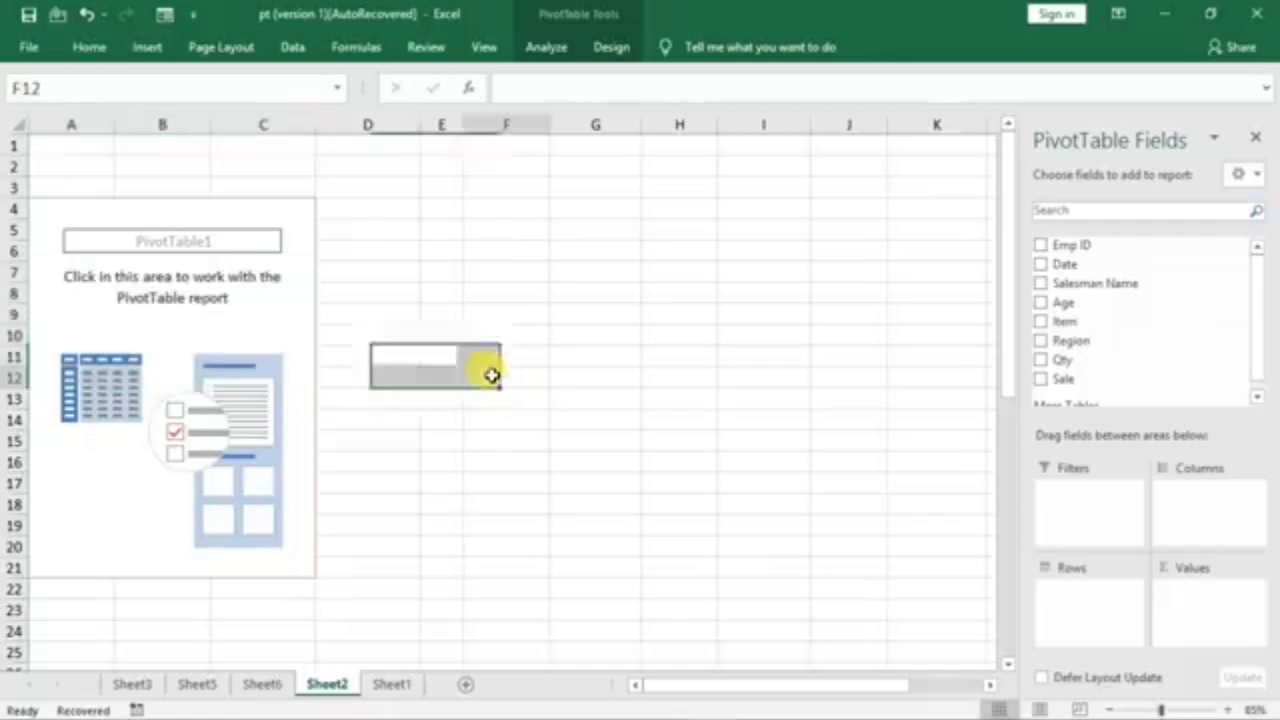
left_click(47, 206)
mouse_move(47, 206)
left_mouse_down()
mouse_move(257, 457)
mouse_move(264, 562)
left_mouse_up()
left_click(100, 48)
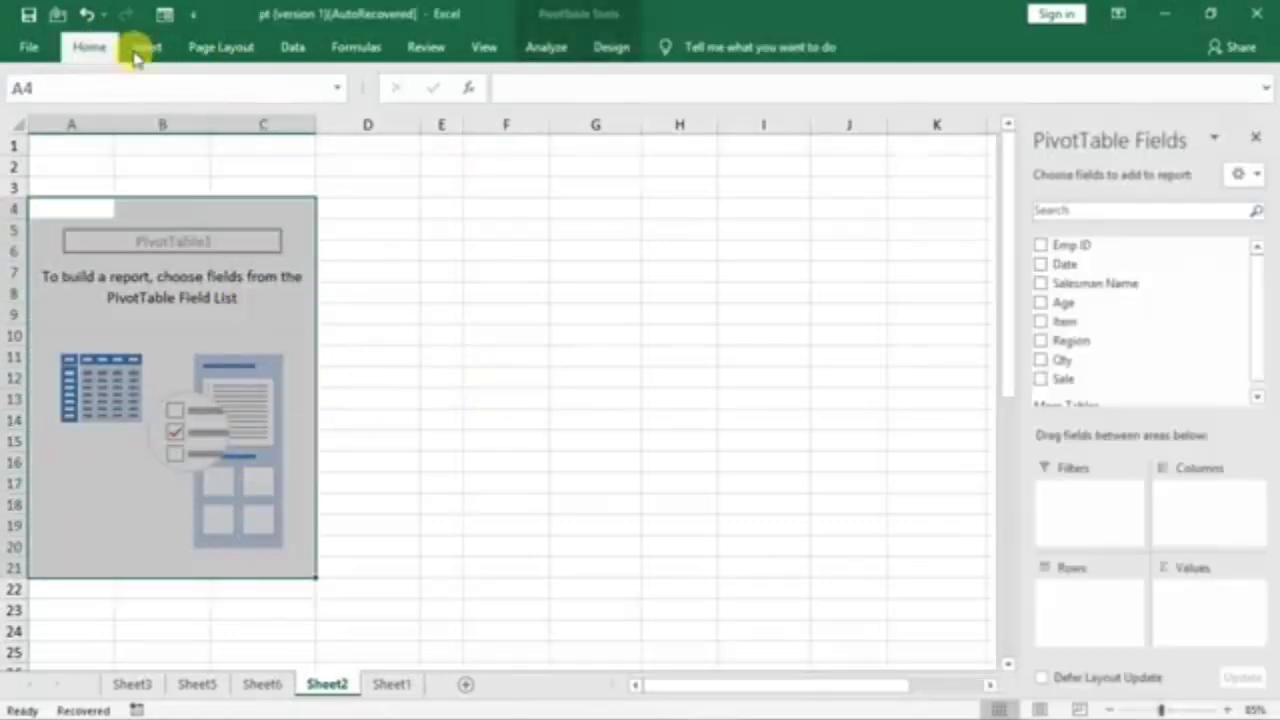
left_click(986, 140)
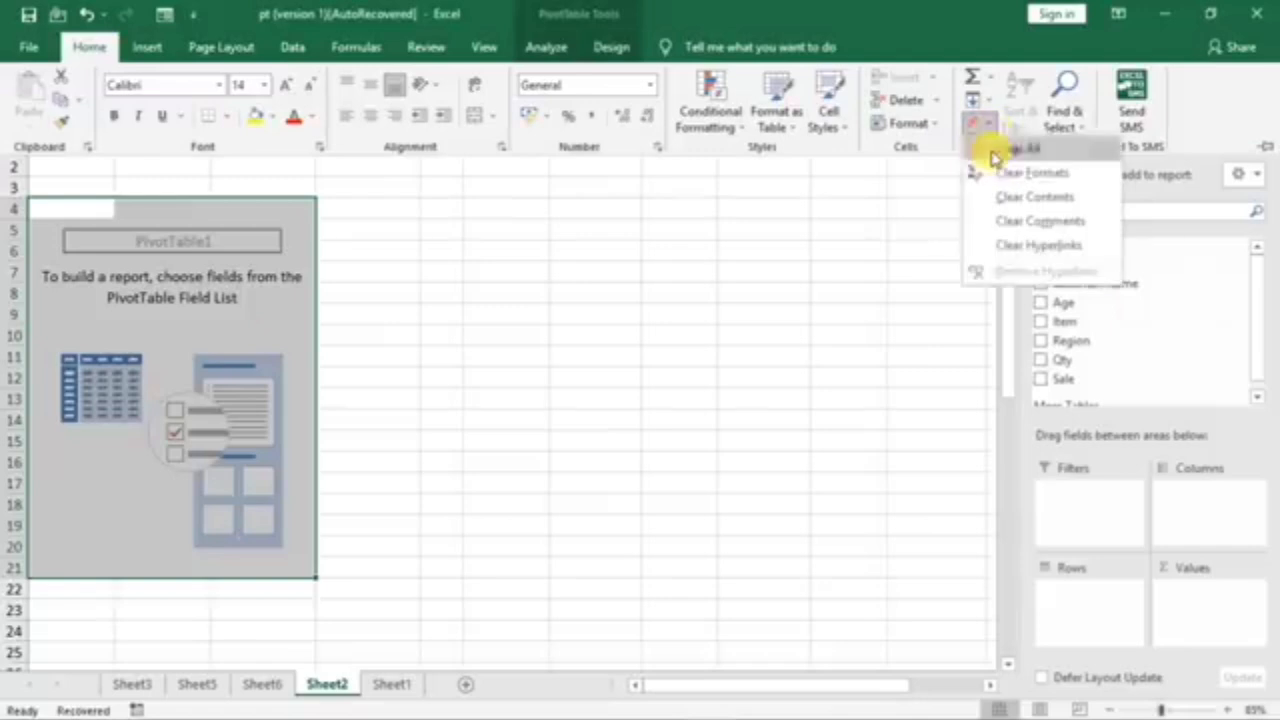
left_click(1003, 137)
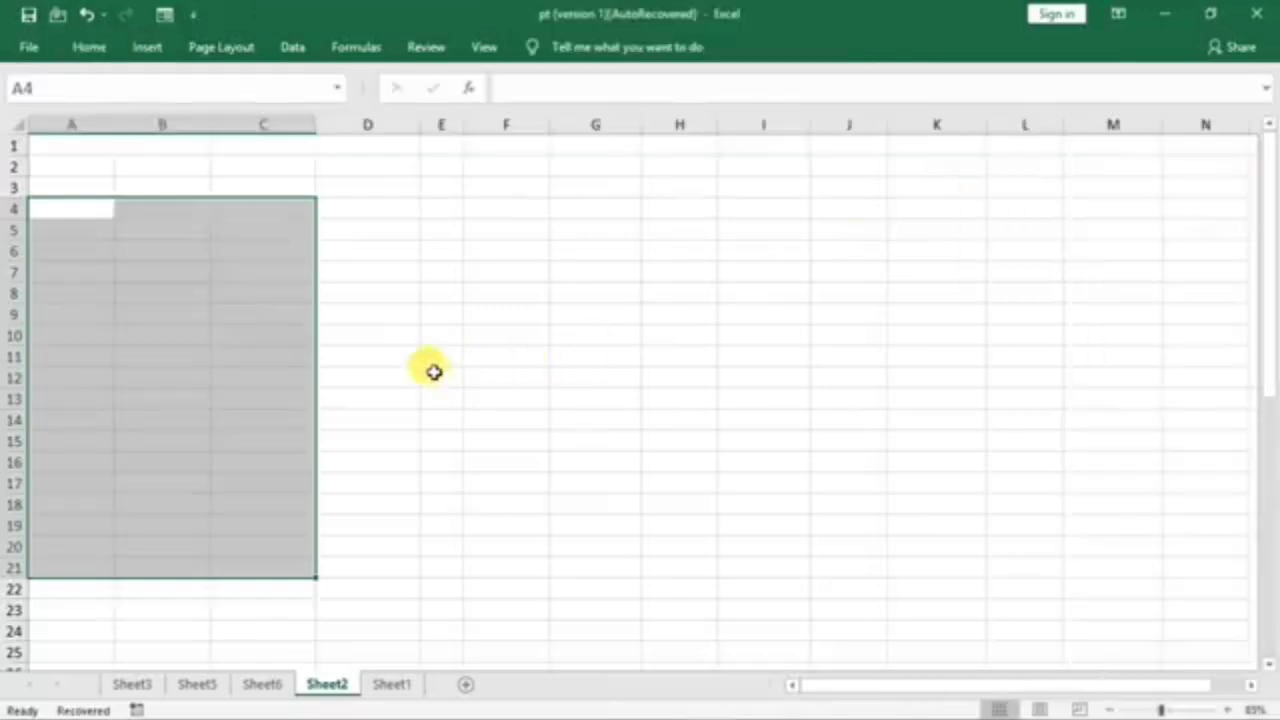
left_click(380, 350)
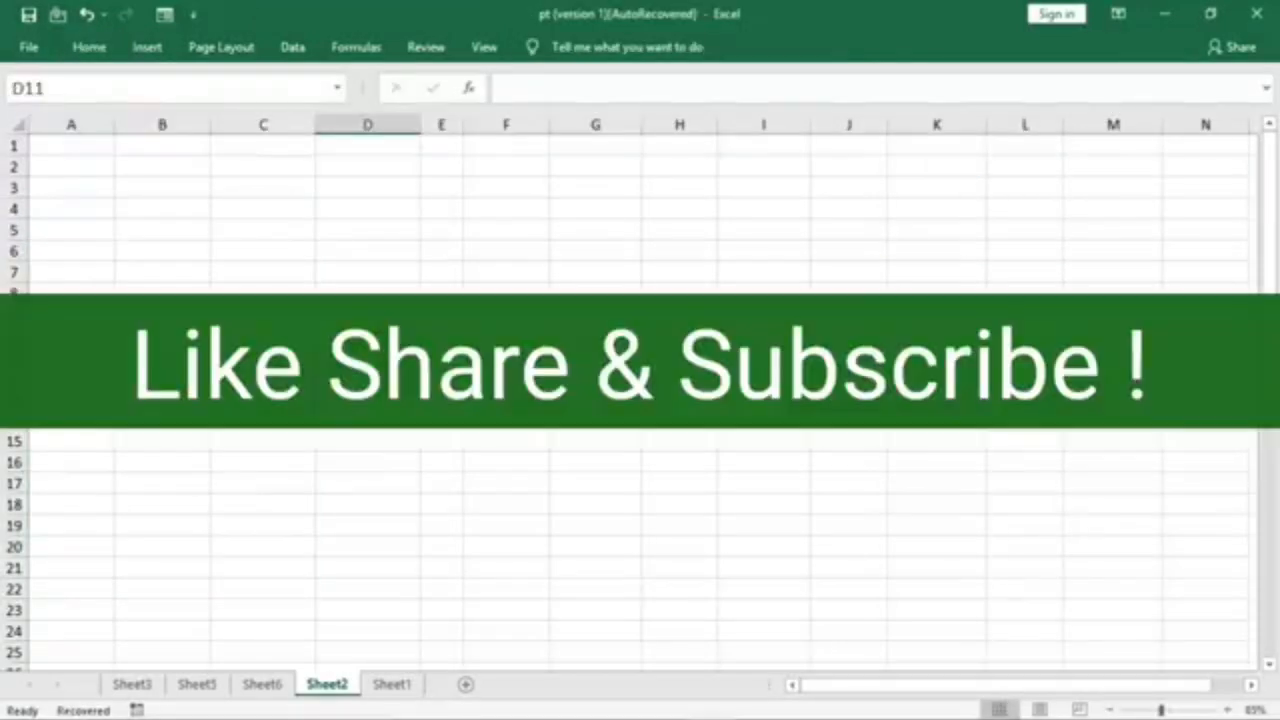